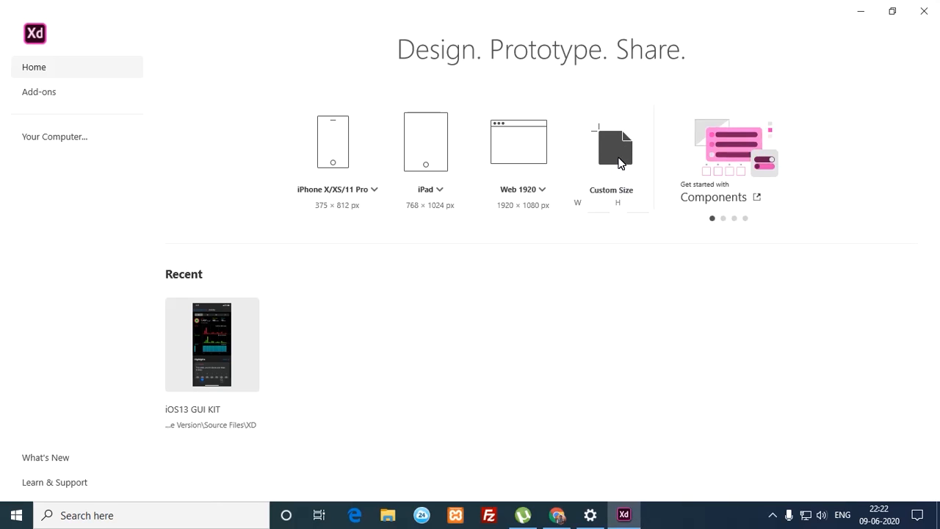
# Step: Create a blank Custom Size document and pick the Artboard tool
pyautogui.click(619, 161)
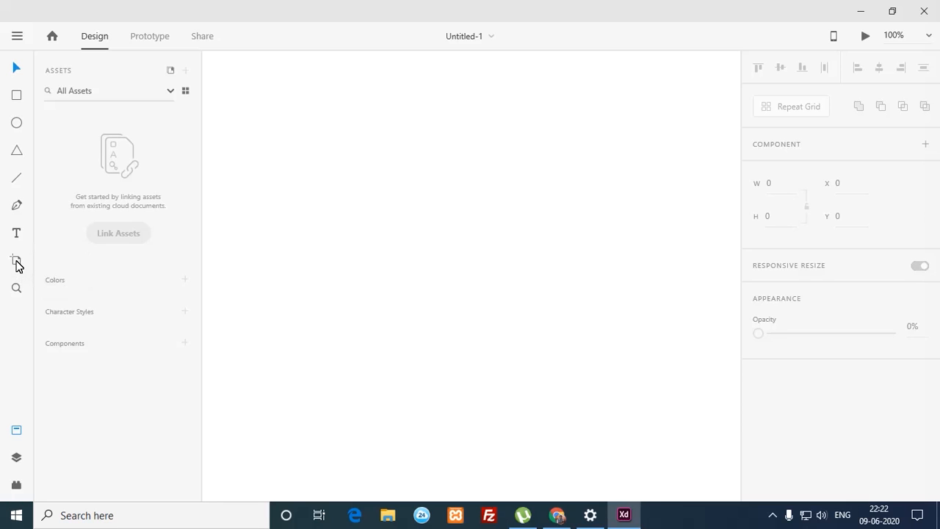
pyautogui.click(17, 261)
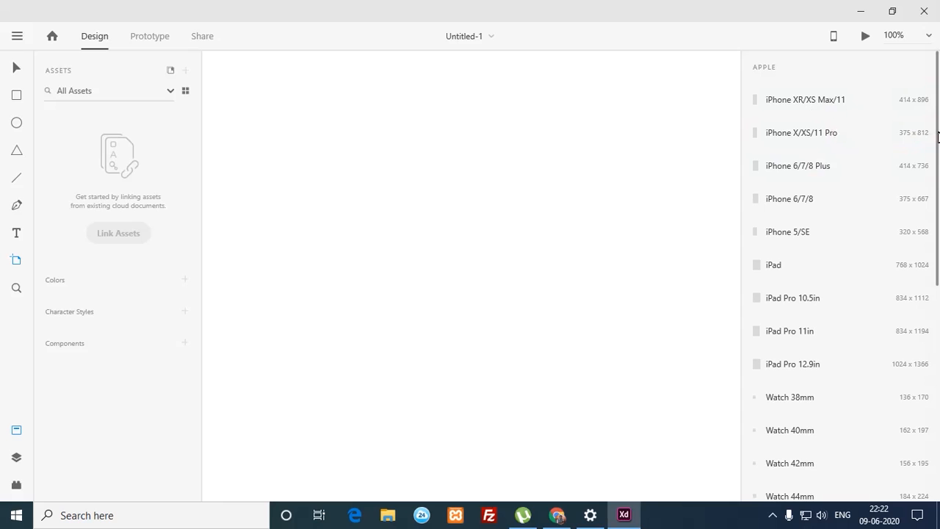
# Step: Add a Web 1920 artboard and turn it to portrait, 1080 x 1920
pyautogui.moveTo(937, 136); pyautogui.dragTo(939, 457)
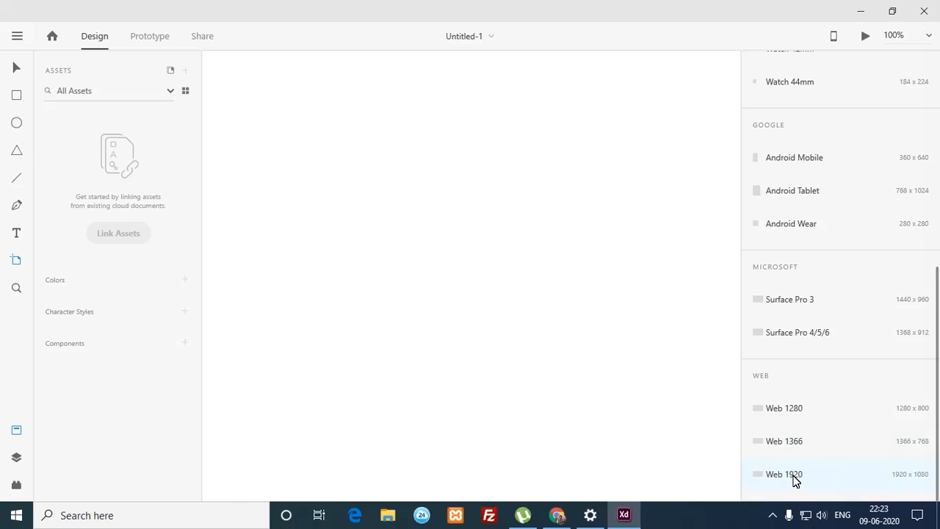
pyautogui.click(786, 473)
pyautogui.moveTo(938, 196); pyautogui.dragTo(938, 80)
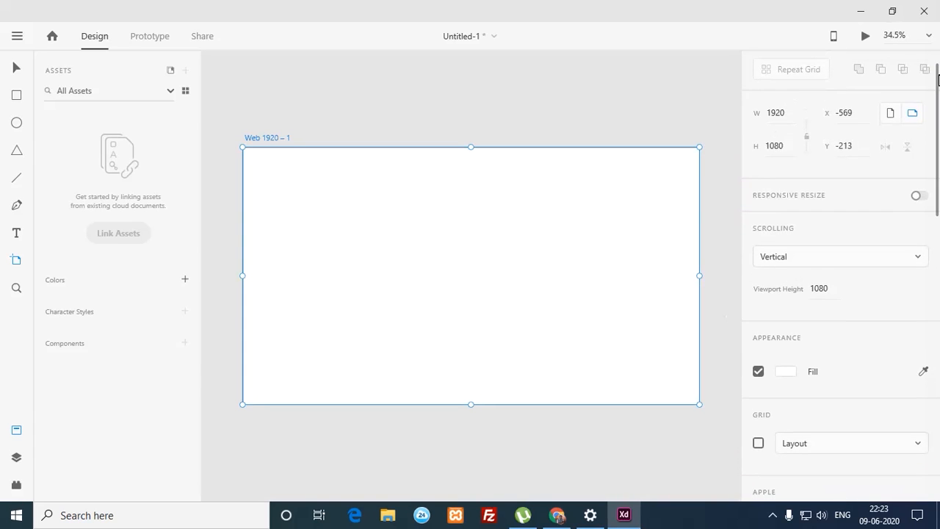
pyautogui.click(889, 113)
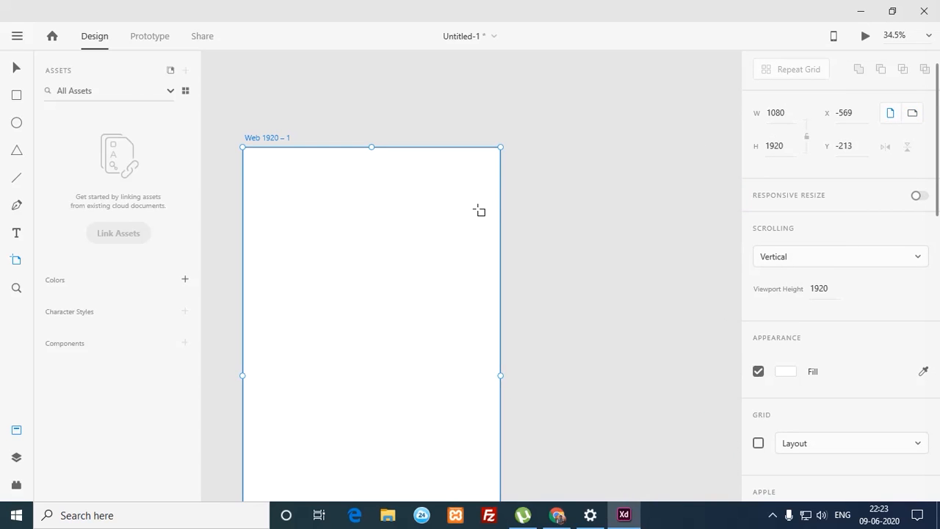
# Step: Move the artboard up and right, zoom out to fit it, and select it
pyautogui.click(13, 70)
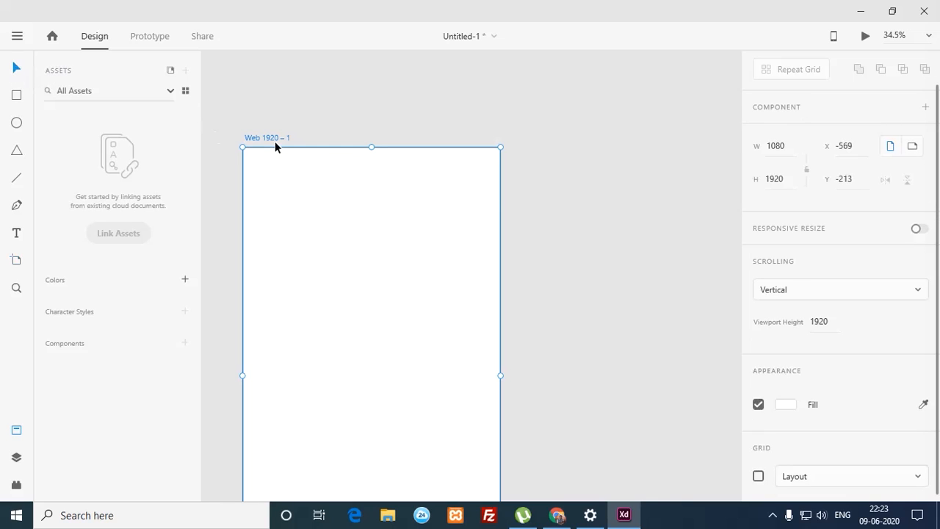
pyautogui.moveTo(284, 165); pyautogui.dragTo(327, 74)
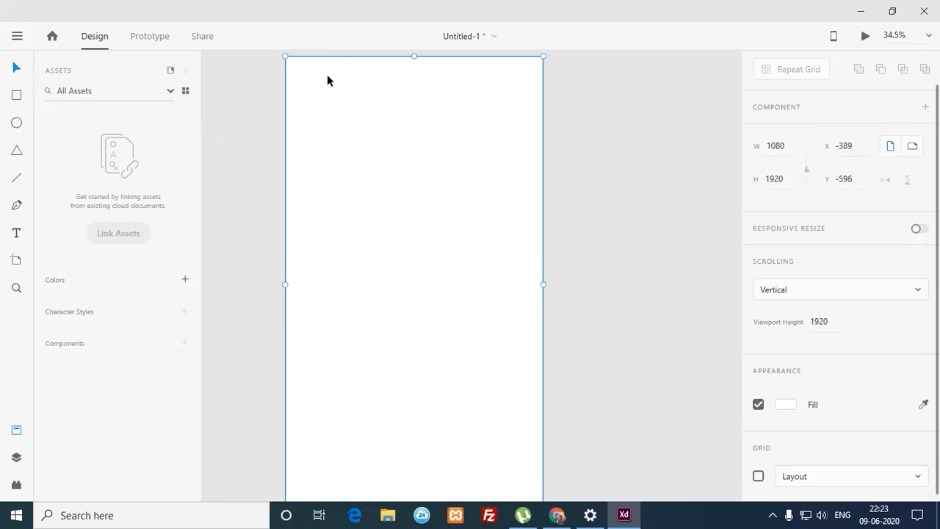
pyautogui.hotkey('ctrl', '-')
pyautogui.hotkey('ctrl', '-')
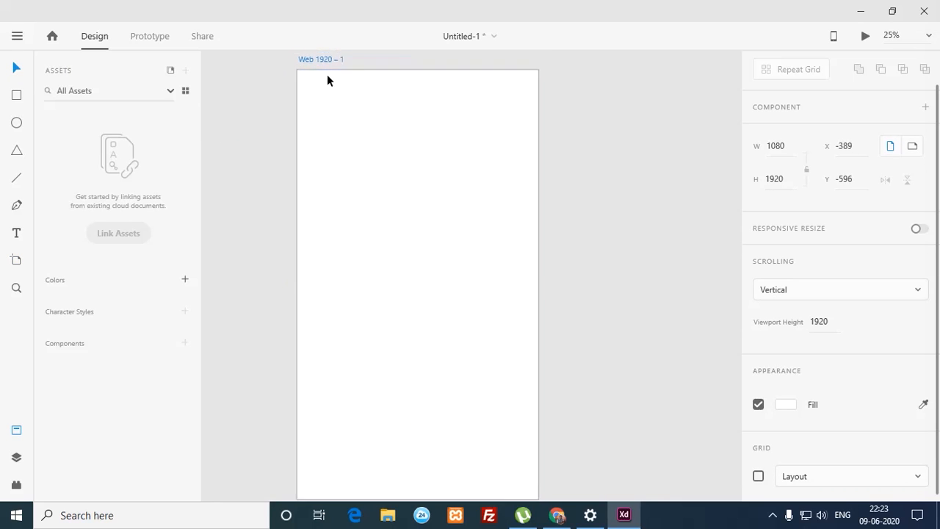
pyautogui.click(377, 110)
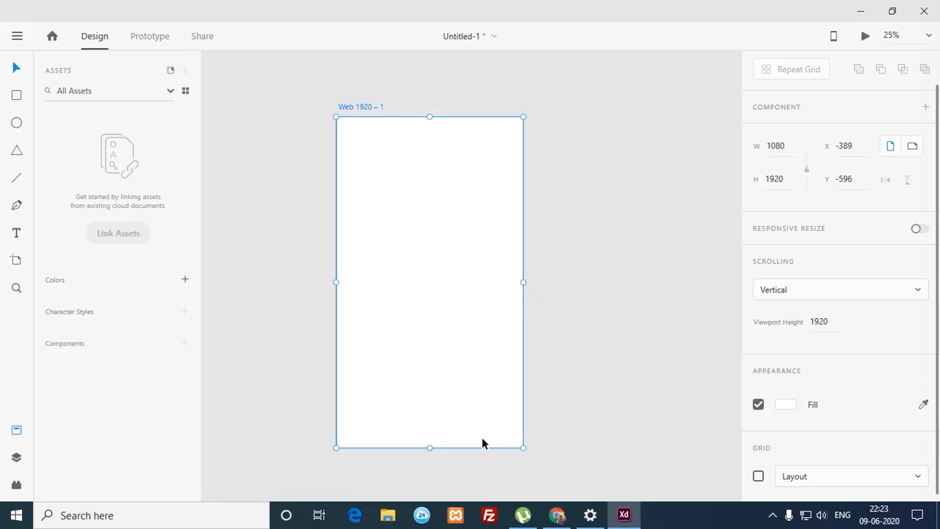
# Step: Open unsplash.com in a new Chrome tab
pyautogui.click(557, 514)
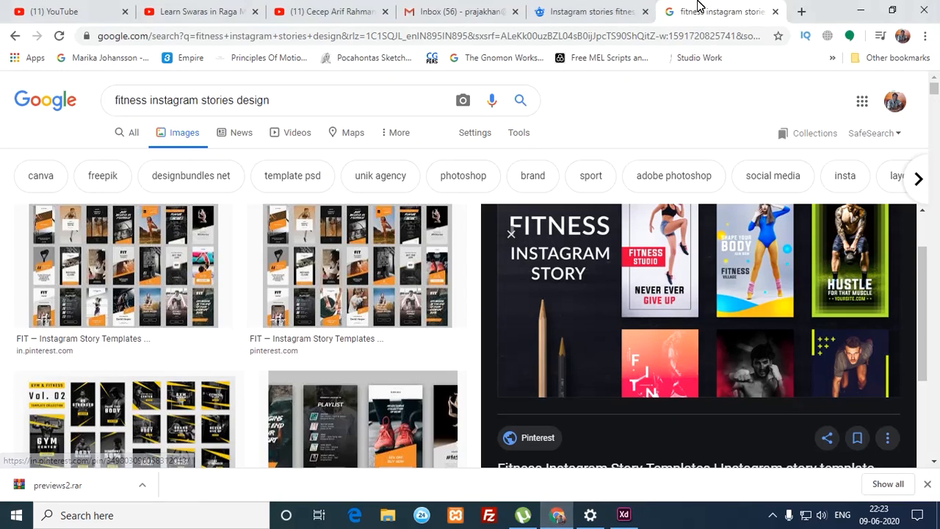
pyautogui.click(801, 11)
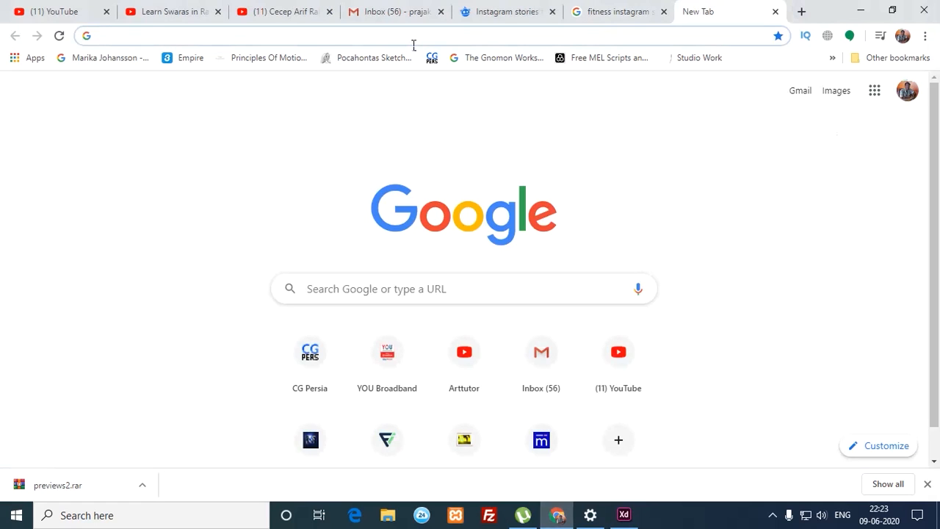
pyautogui.write('un')
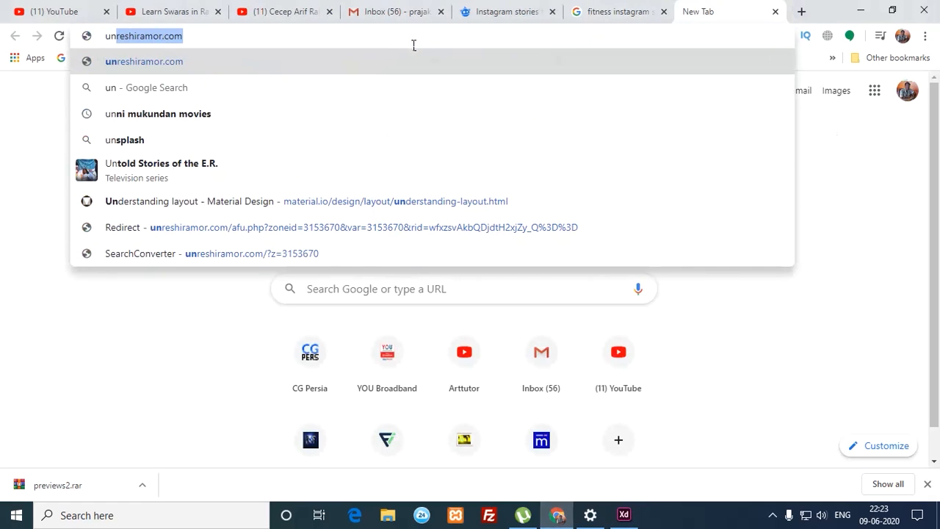
pyautogui.write('s')
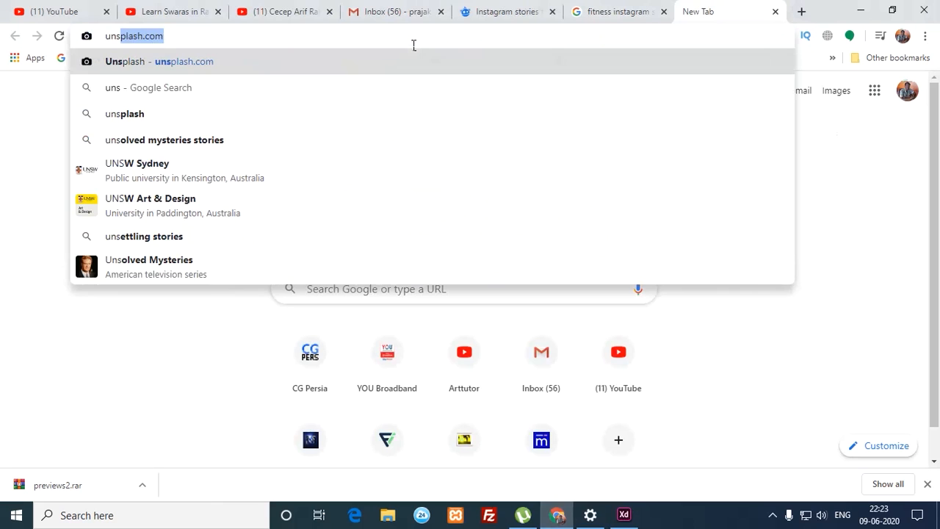
pyautogui.press('Right')
pyautogui.press('Return')
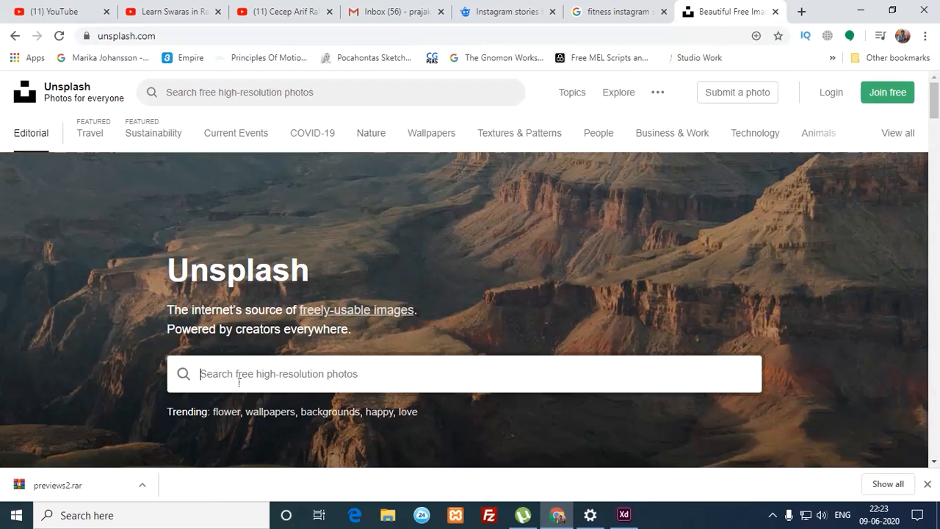
# Step: Search Unsplash for 'workout' and open the exercise-ball photo in a new tab
pyautogui.write('wo')
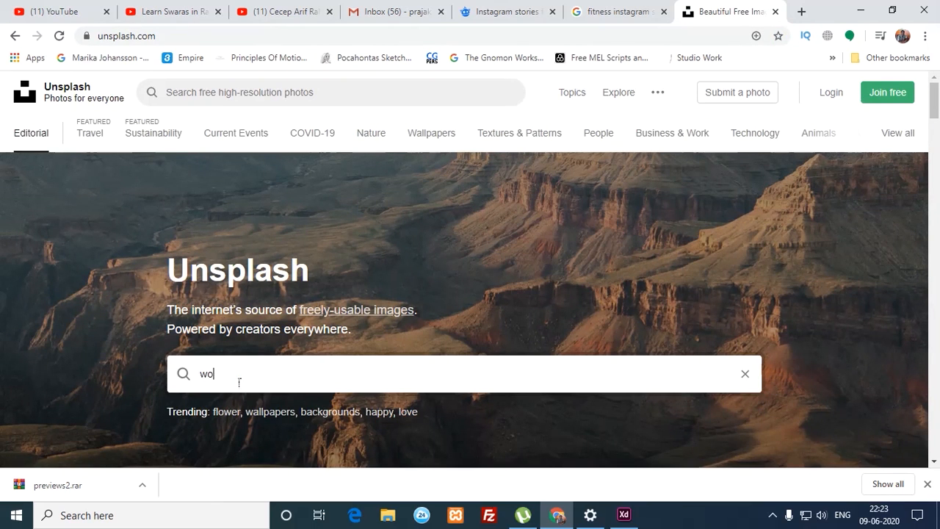
pyautogui.write('rkout')
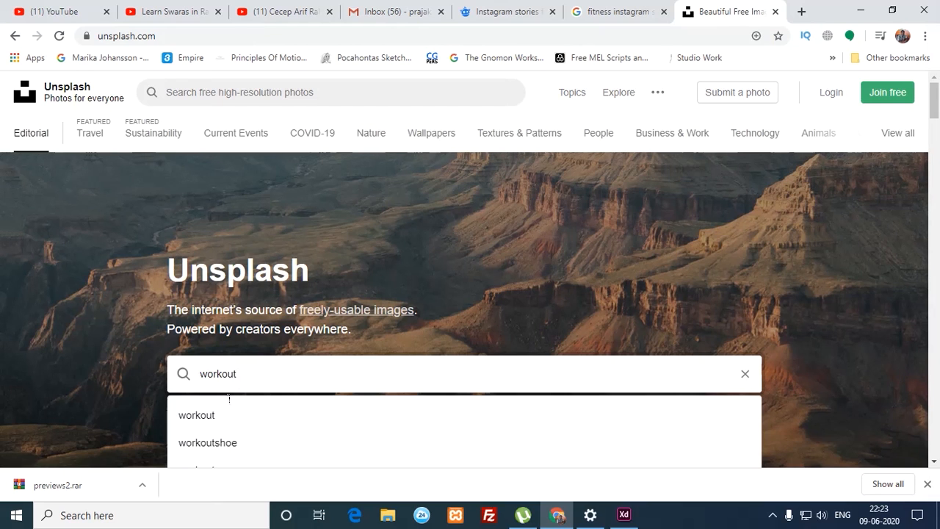
pyautogui.click(217, 415)
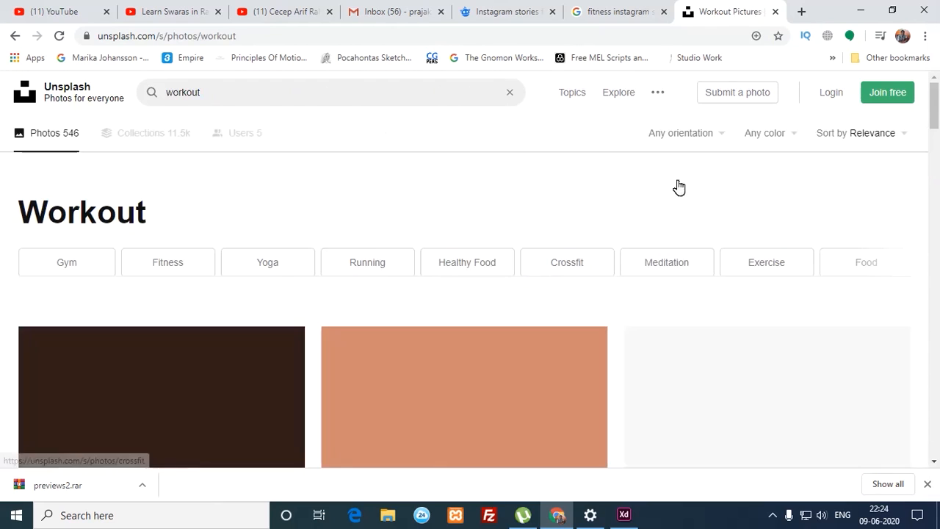
pyautogui.moveTo(936, 106); pyautogui.dragTo(935, 255)
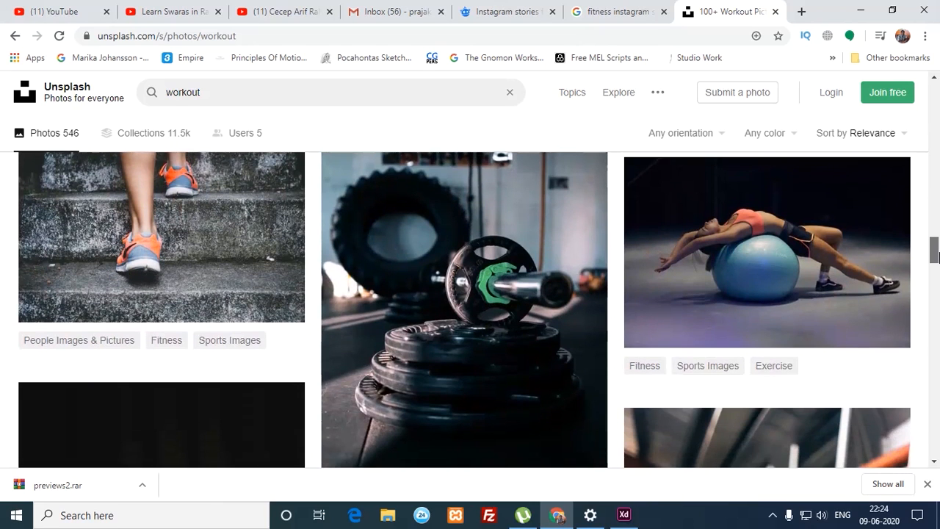
pyautogui.rightClick(751, 231)
pyautogui.click(764, 239)
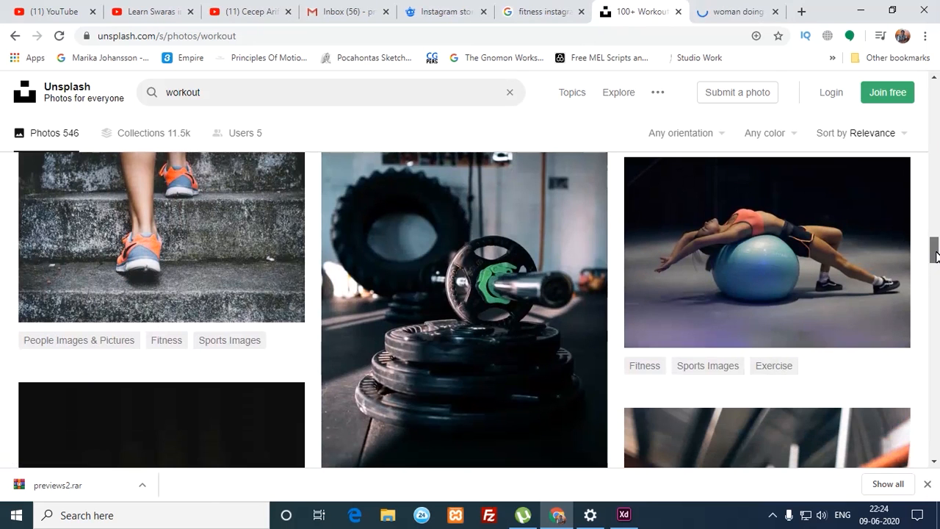
pyautogui.moveTo(937, 265); pyautogui.dragTo(937, 273)
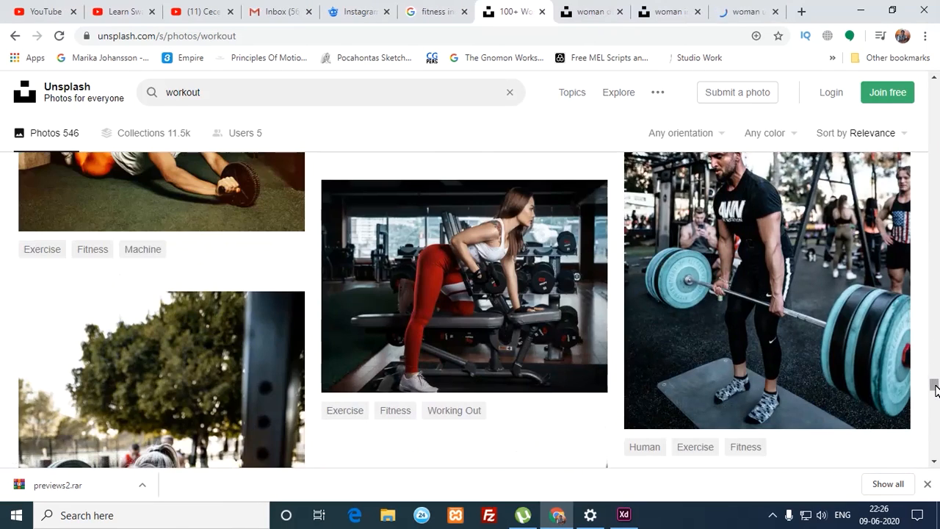
pyautogui.moveTo(933, 384); pyautogui.dragTo(935, 396)
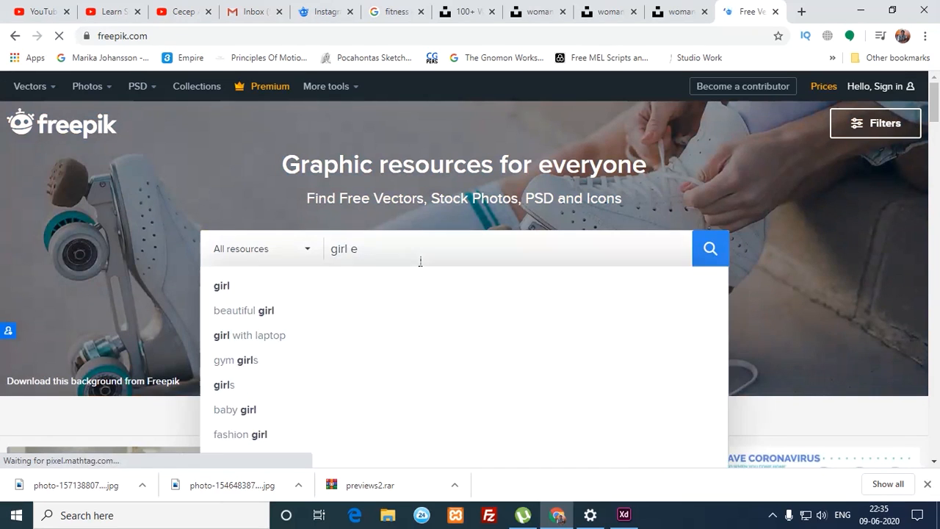
# Step: Search Freepik for 'girl workout'
pyautogui.press('BackSpace')
pyautogui.write('wo')
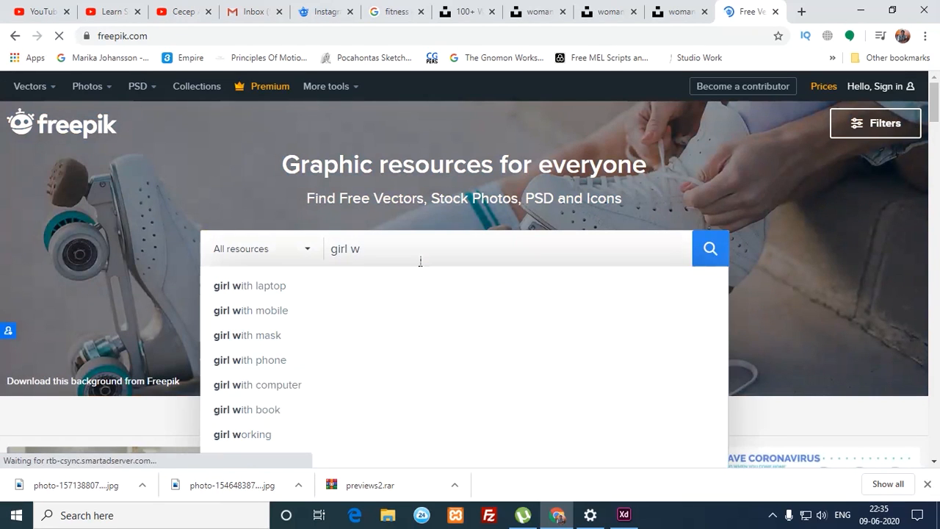
pyautogui.write('rk')
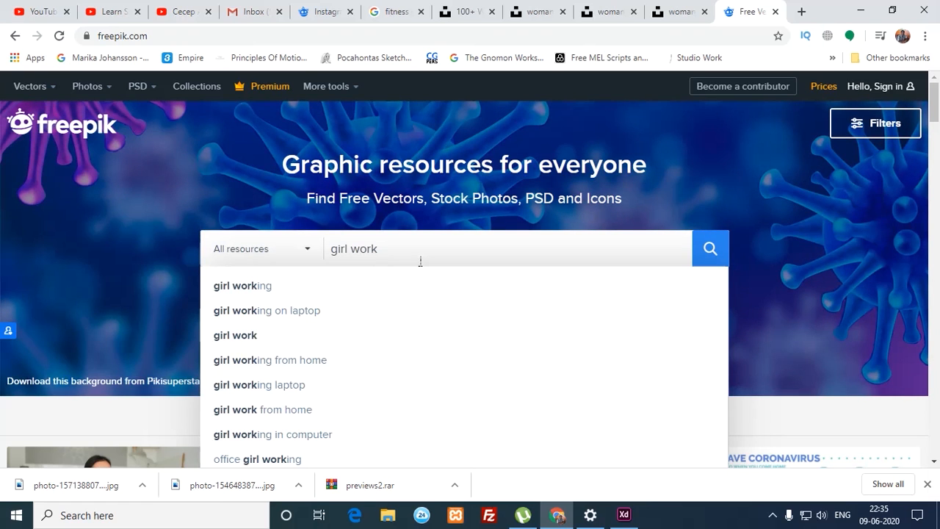
pyautogui.write('out')
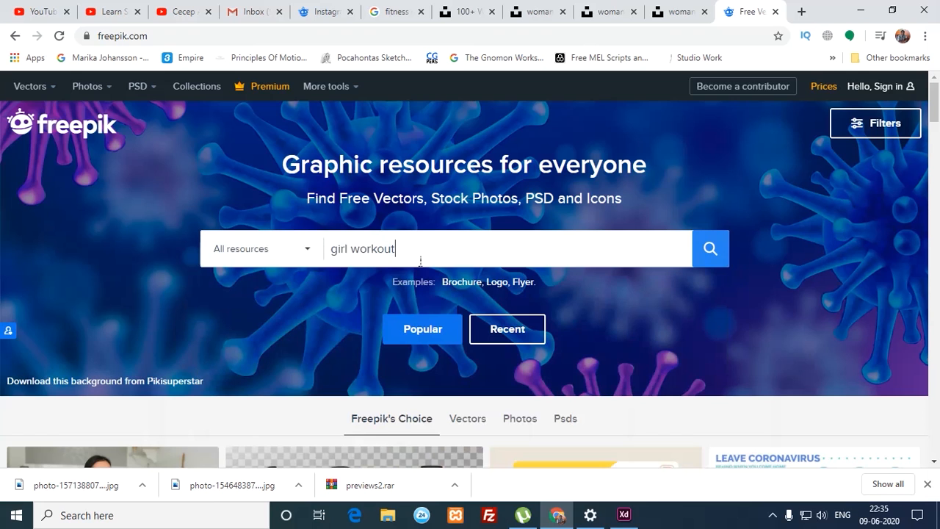
pyautogui.press('Return')
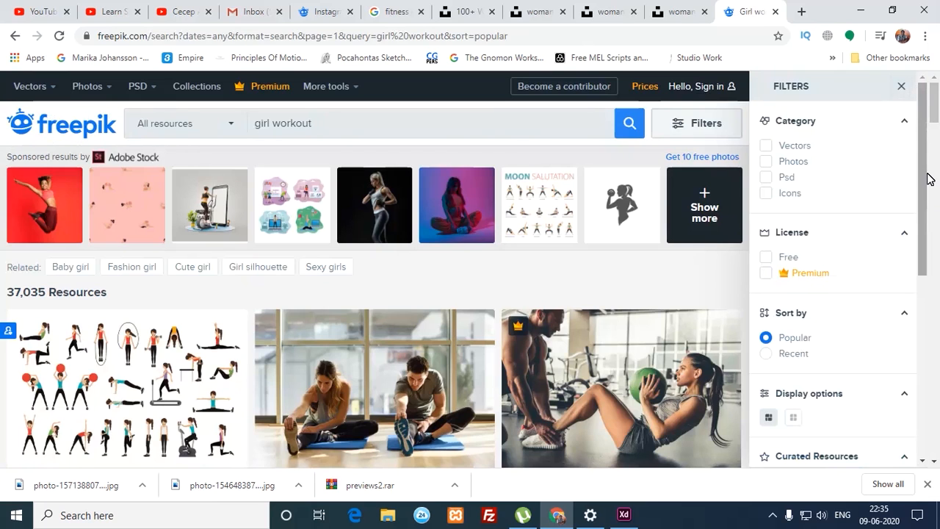
# Step: Browse the results, select the gym-machine photo, and return to Adobe XD
pyautogui.moveTo(925, 154); pyautogui.dragTo(926, 204)
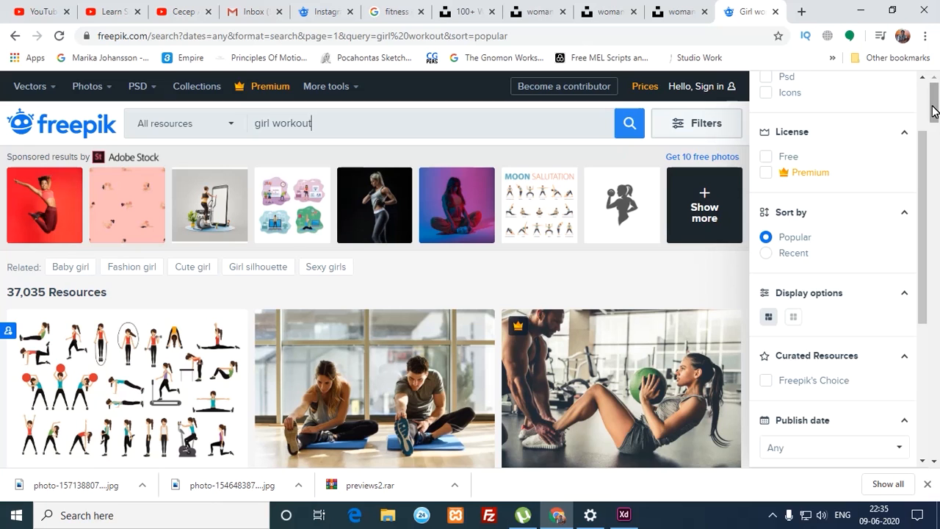
pyautogui.moveTo(935, 94); pyautogui.dragTo(938, 133)
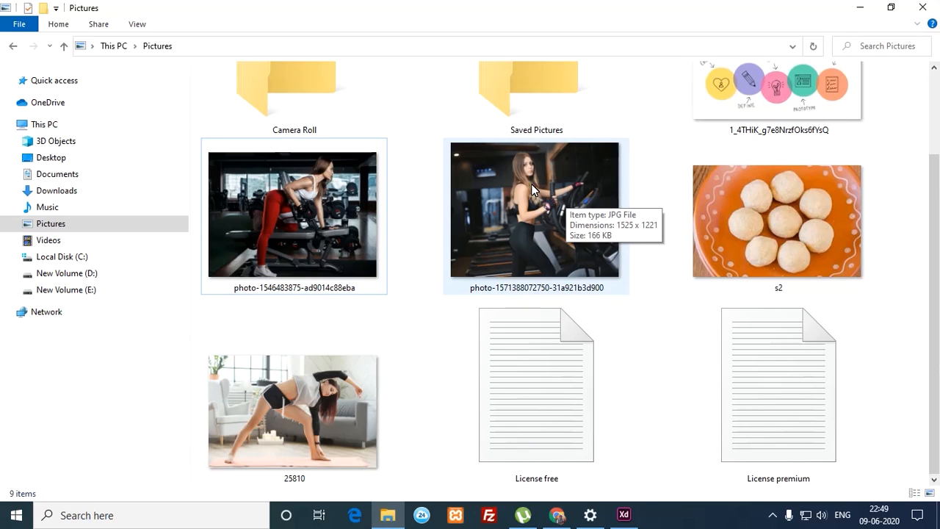
pyautogui.click(531, 189)
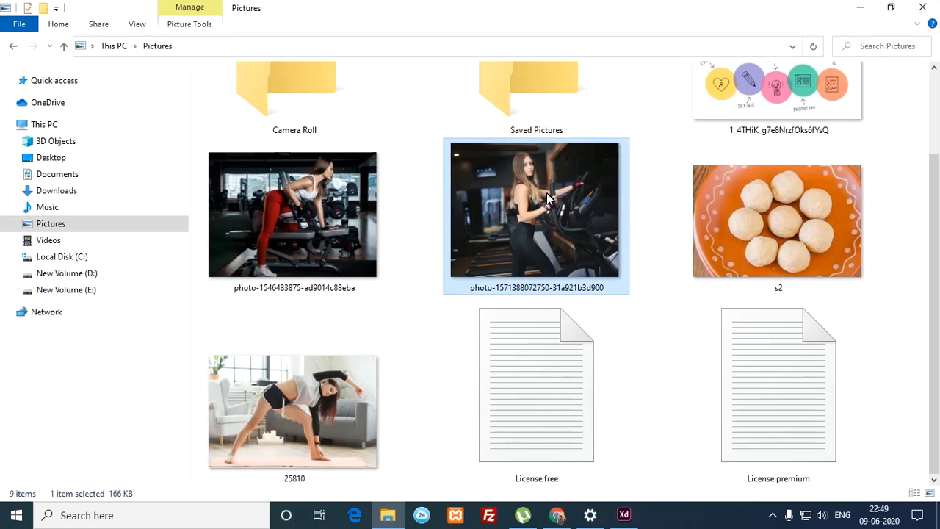
pyautogui.click(623, 514)
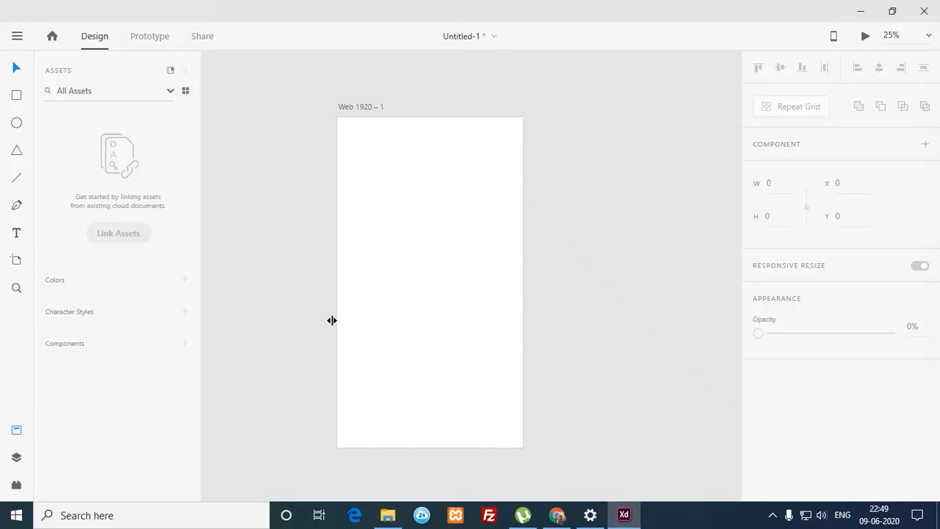
# Step: Draw a rectangle in the artboard's upper half and round its corners to a 502 radius
pyautogui.click(16, 96)
pyautogui.moveTo(341, 123); pyautogui.dragTo(374, 171)
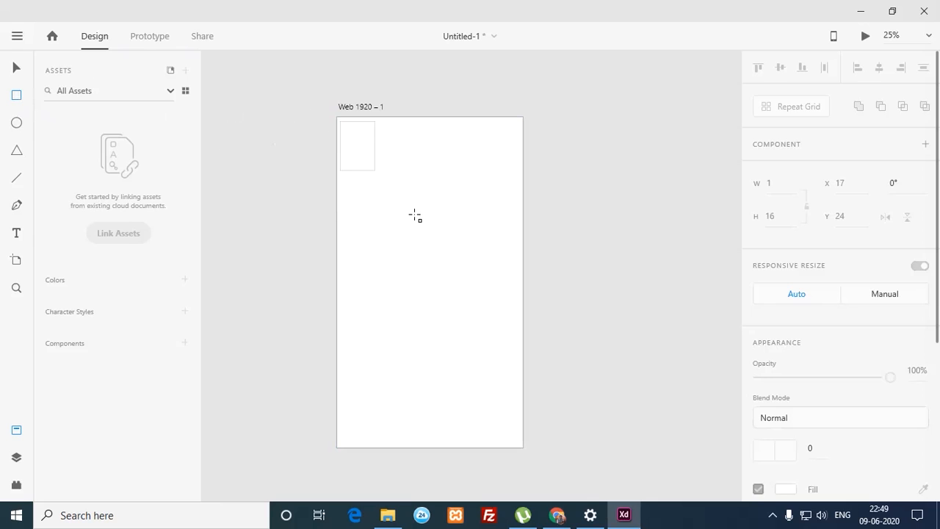
pyautogui.moveTo(414, 215); pyautogui.dragTo(411, 211)
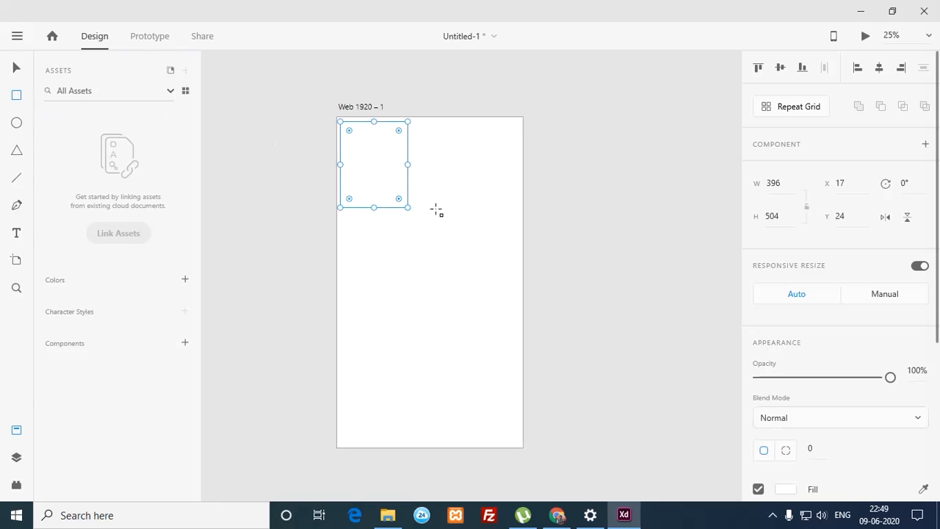
pyautogui.moveTo(411, 214); pyautogui.dragTo(512, 331)
pyautogui.hotkey('ctrl', 'z')
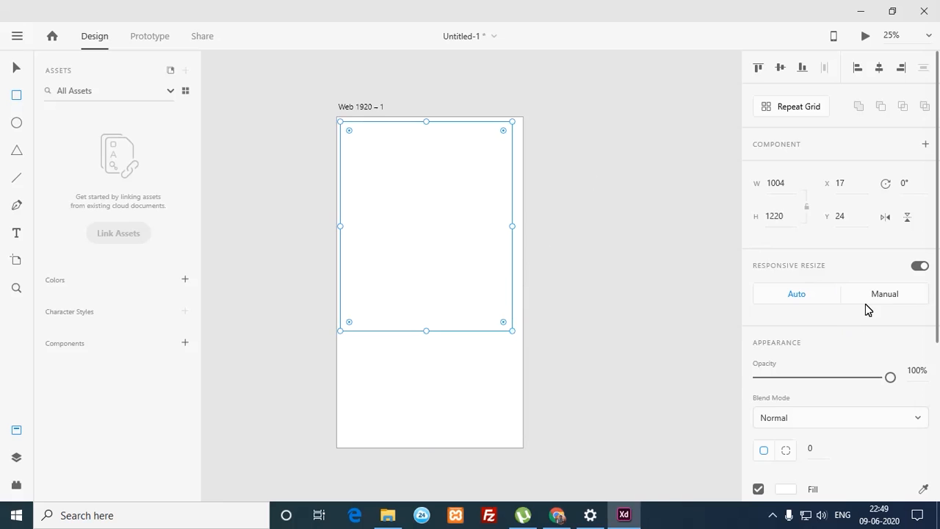
pyautogui.moveTo(938, 302); pyautogui.dragTo(925, 480)
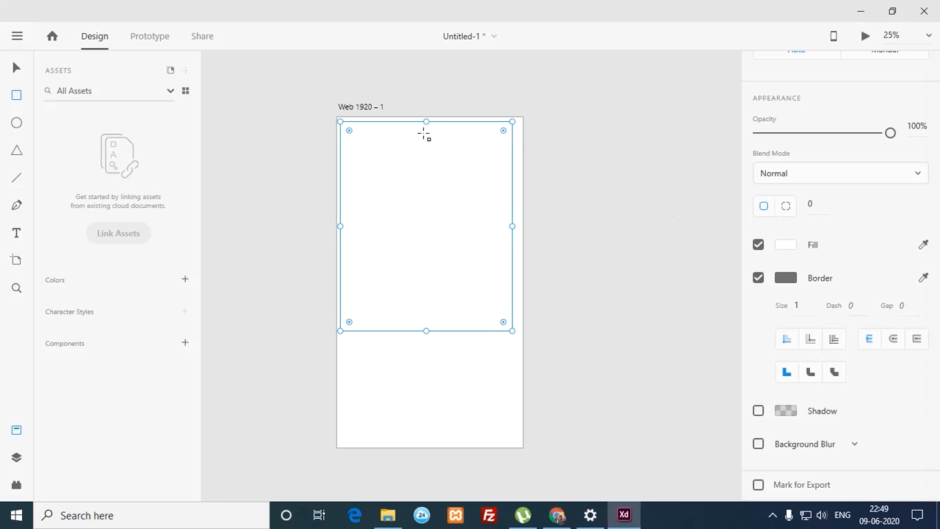
pyautogui.moveTo(348, 131); pyautogui.dragTo(427, 154)
# Step: Fill the rounded shape with purple #8A21E5 instead of white
pyautogui.click(786, 245)
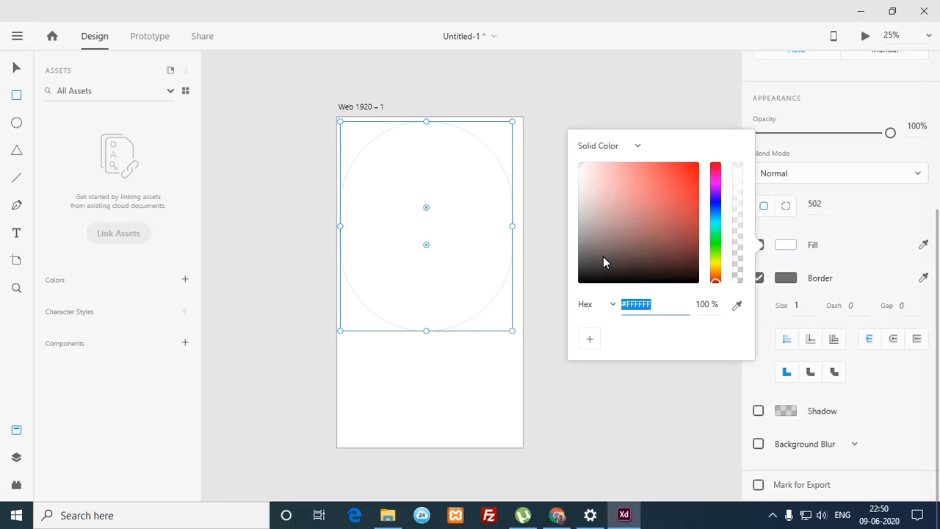
pyautogui.click(671, 179)
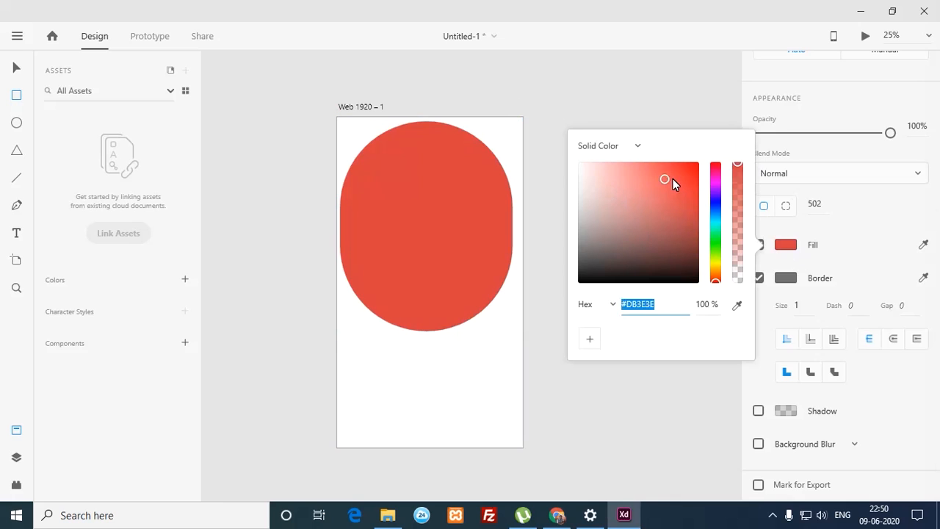
pyautogui.click(682, 175)
pyautogui.moveTo(716, 264)
pyautogui.mouseDown()
pyautogui.moveTo(716, 276)
pyautogui.moveTo(715, 191)
pyautogui.mouseUp()
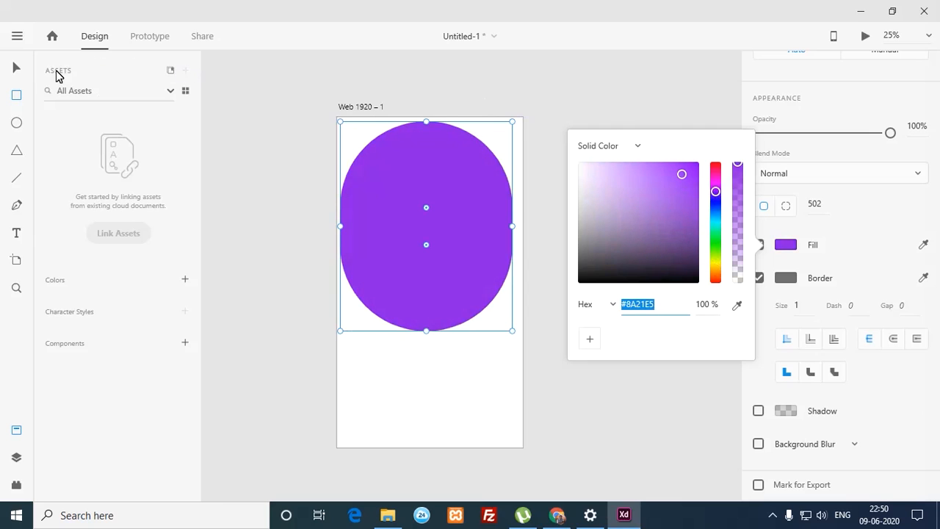
pyautogui.click(17, 68)
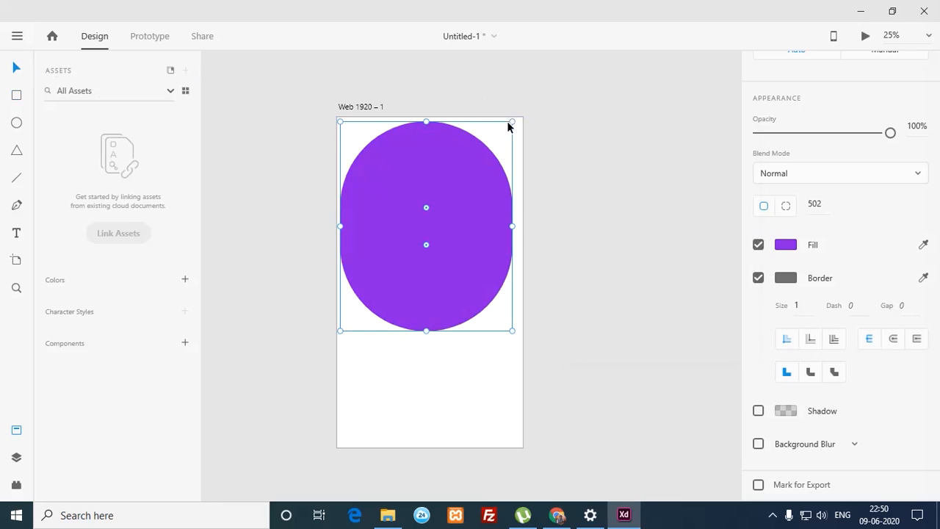
# Step: Rotate the purple pill to -32° and enlarge it to 1356 x 1804 past the artboard top
pyautogui.moveTo(521, 123); pyautogui.dragTo(441, 86)
pyautogui.moveTo(376, 141); pyautogui.dragTo(339, 86)
pyautogui.moveTo(488, 323); pyautogui.dragTo(506, 351)
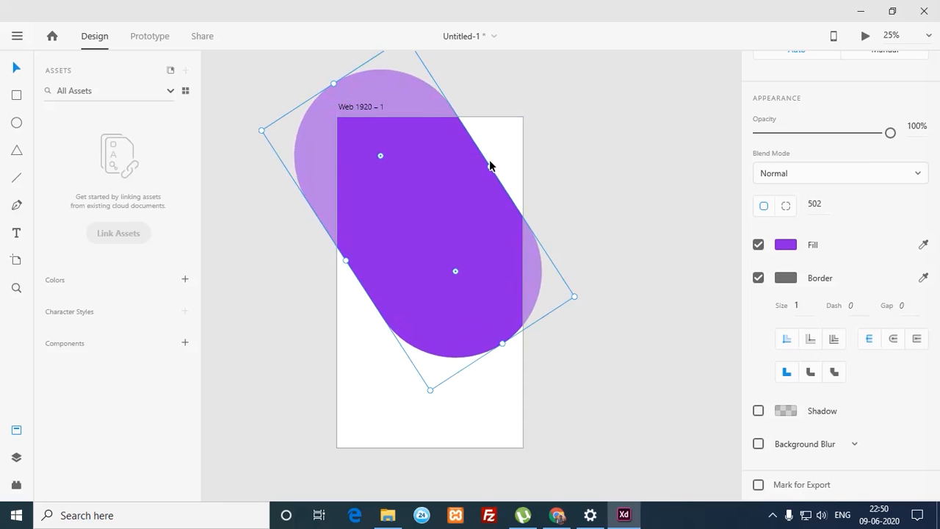
pyautogui.moveTo(496, 173); pyautogui.dragTo(546, 136)
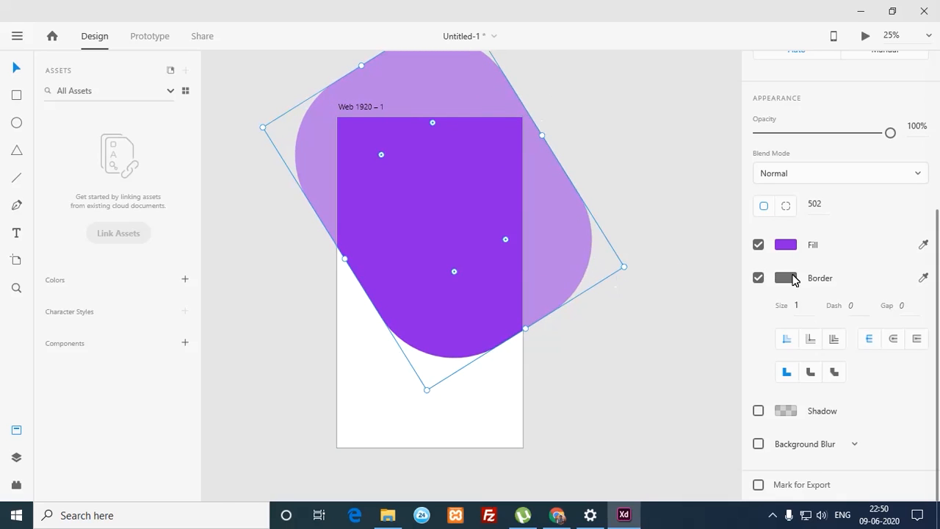
pyautogui.moveTo(937, 415); pyautogui.dragTo(938, 222)
pyautogui.scroll(-5, 925, 293)
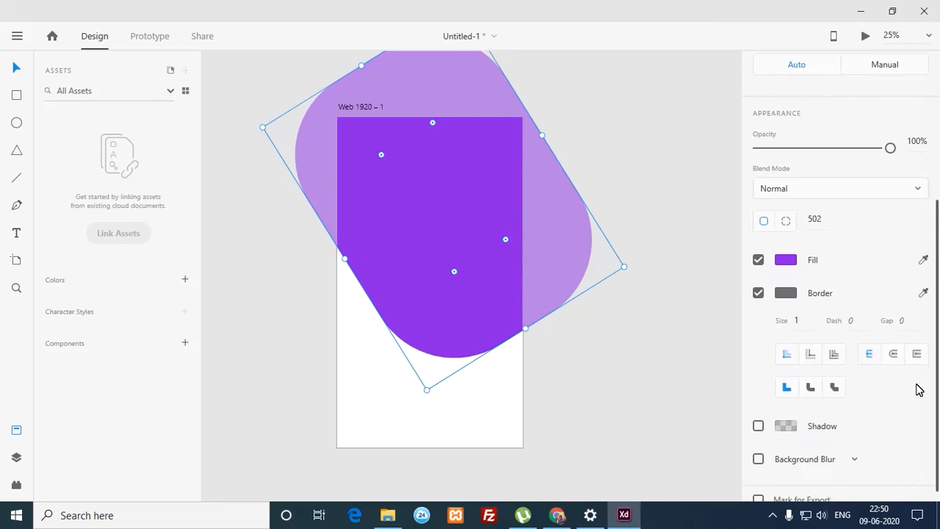
pyautogui.click(786, 248)
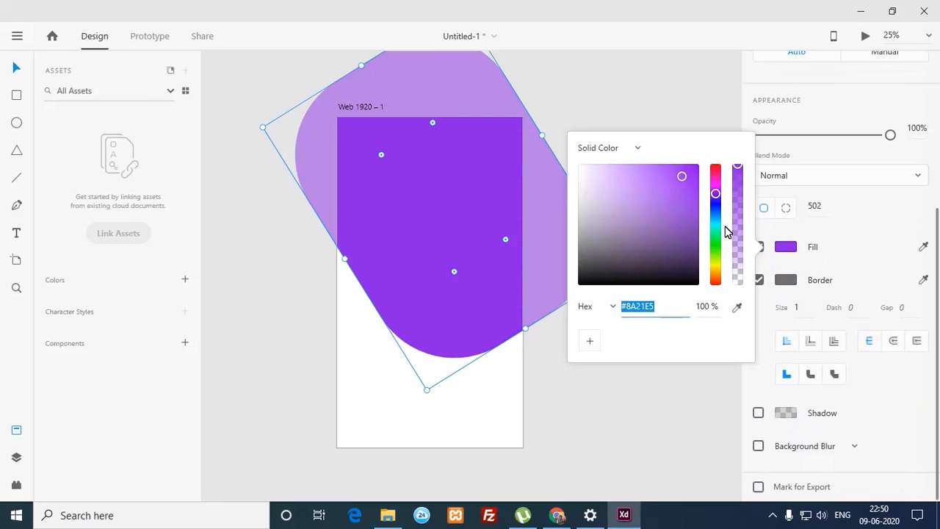
pyautogui.click(471, 182)
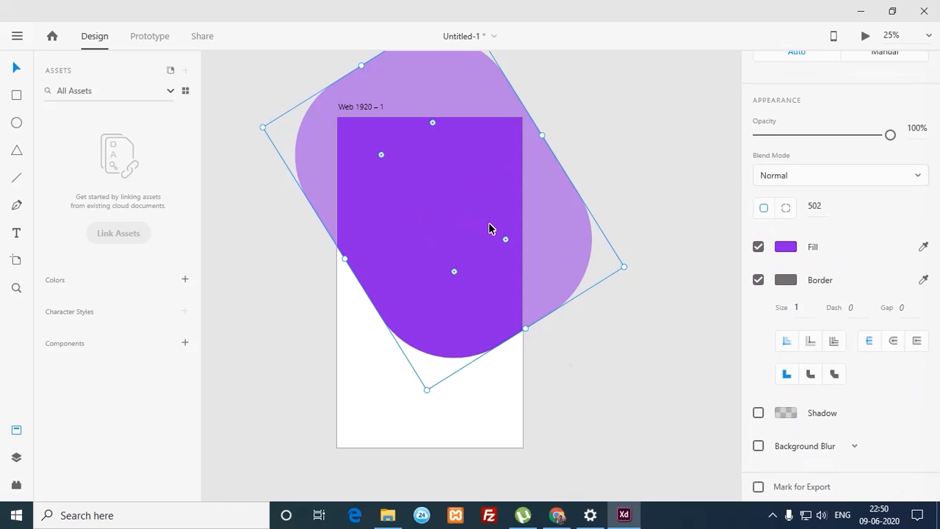
pyautogui.click(785, 248)
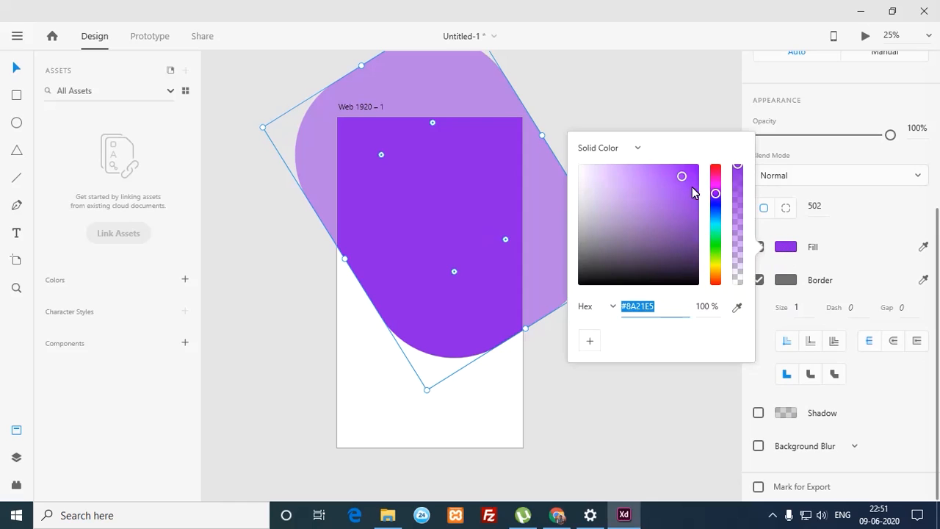
pyautogui.click(638, 150)
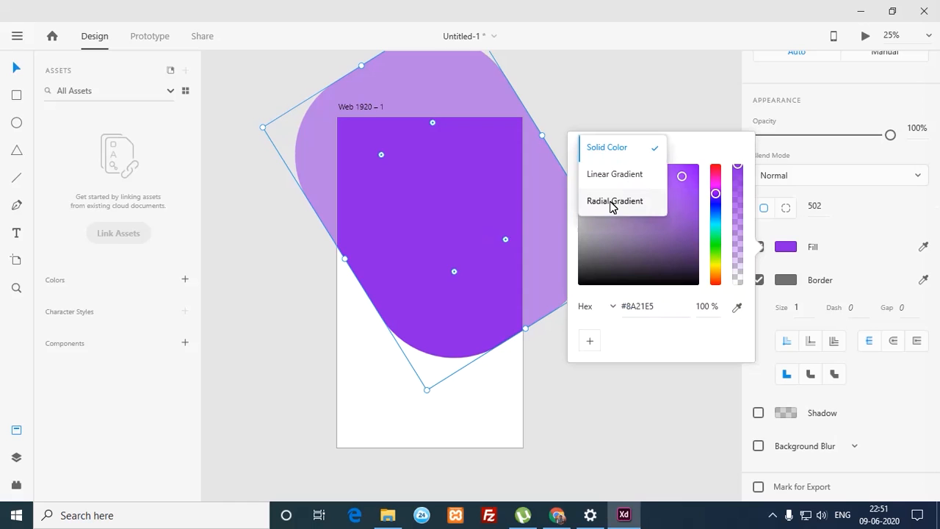
pyautogui.click(605, 336)
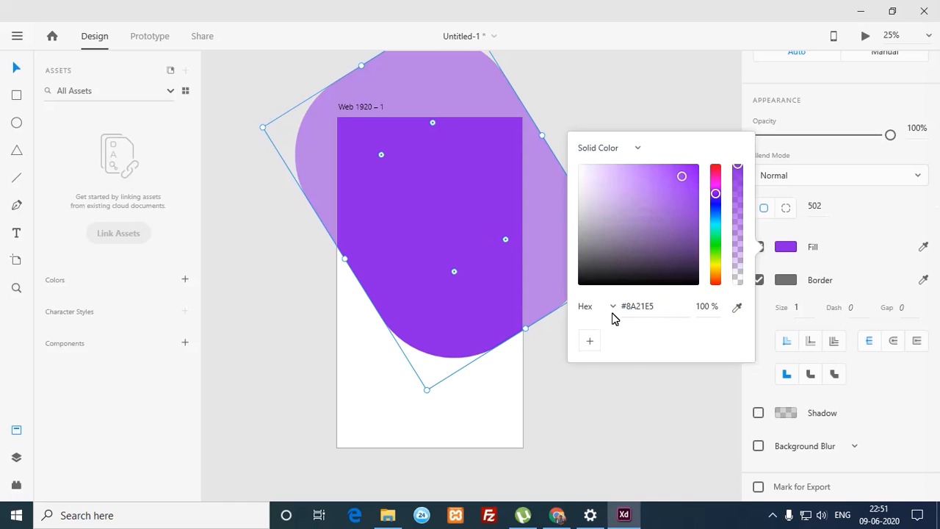
pyautogui.click(614, 309)
pyautogui.click(668, 358)
pyautogui.scroll(1, 448, 203)
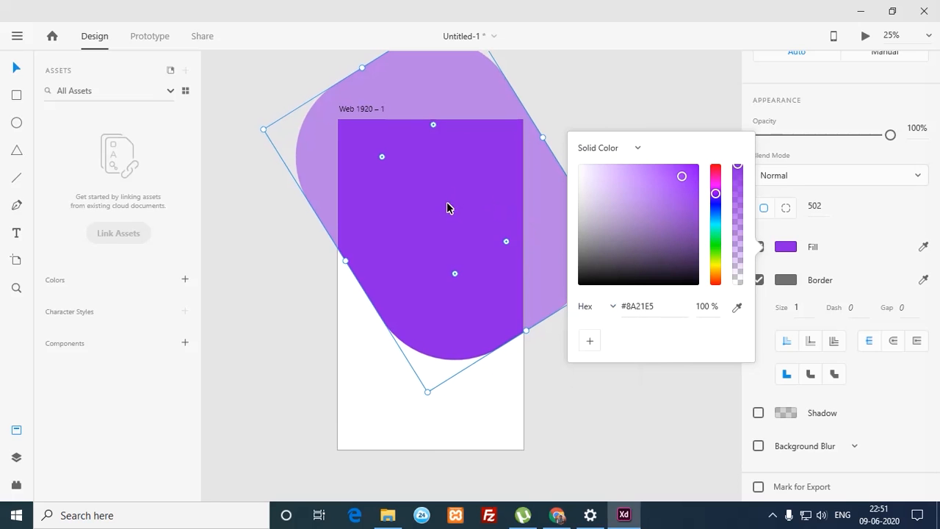
pyautogui.rightClick(445, 194)
pyautogui.click(661, 98)
pyautogui.click(677, 123)
pyautogui.click(434, 203)
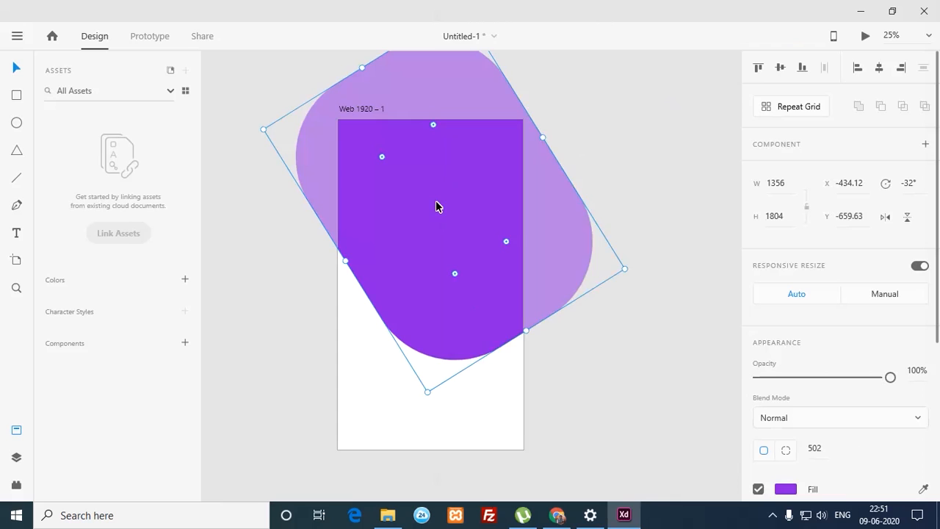
pyautogui.rightClick(436, 205)
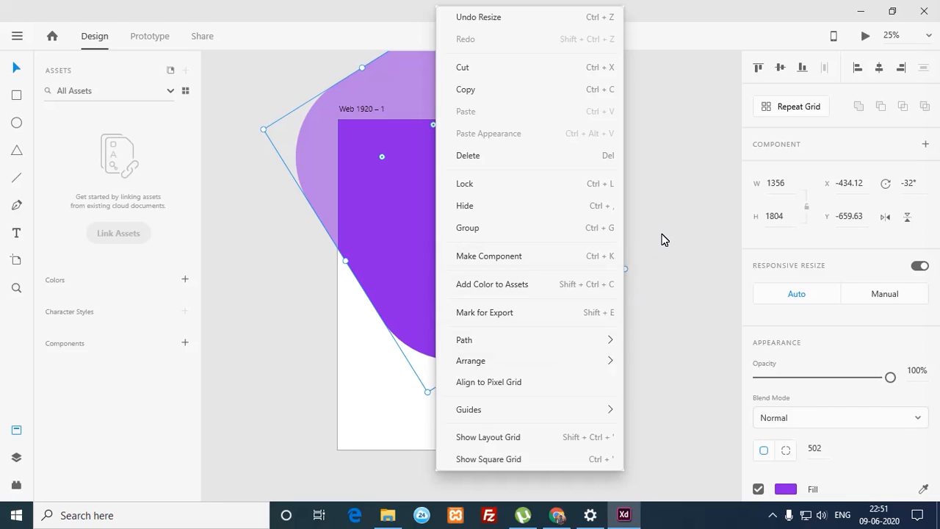
pyautogui.click(671, 250)
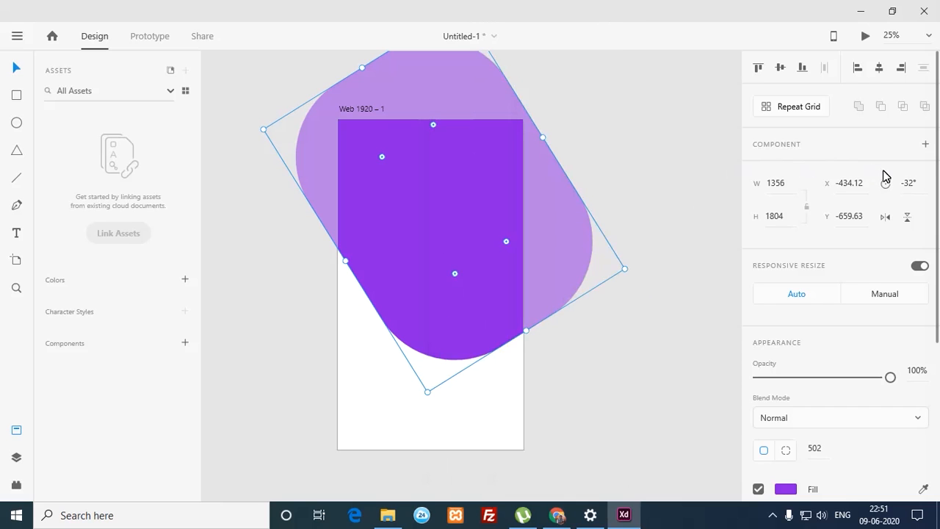
pyautogui.moveTo(937, 157); pyautogui.dragTo(918, 309)
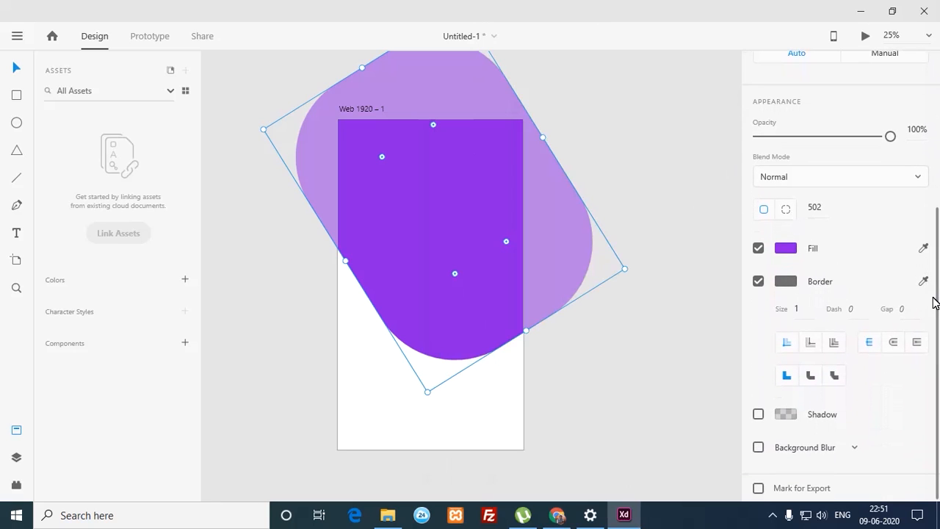
pyautogui.moveTo(938, 315); pyautogui.dragTo(938, 120)
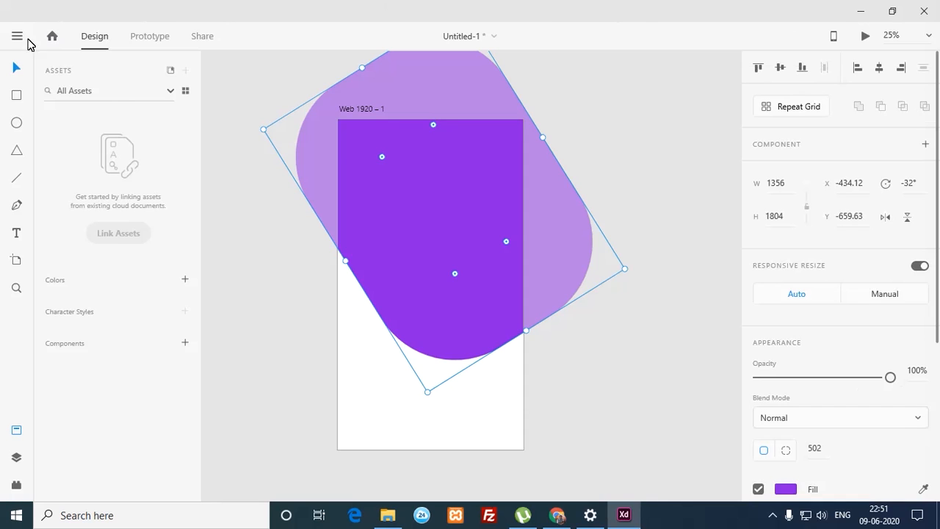
# Step: Import the gym photo from the Pictures folder onto the artboard over the purple pill
pyautogui.click(22, 38)
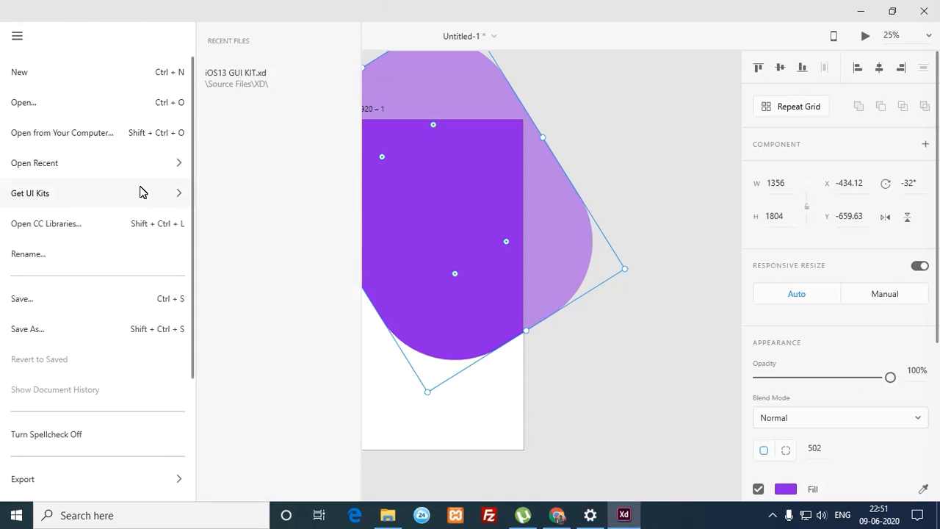
pyautogui.moveTo(192, 306); pyautogui.dragTo(174, 445)
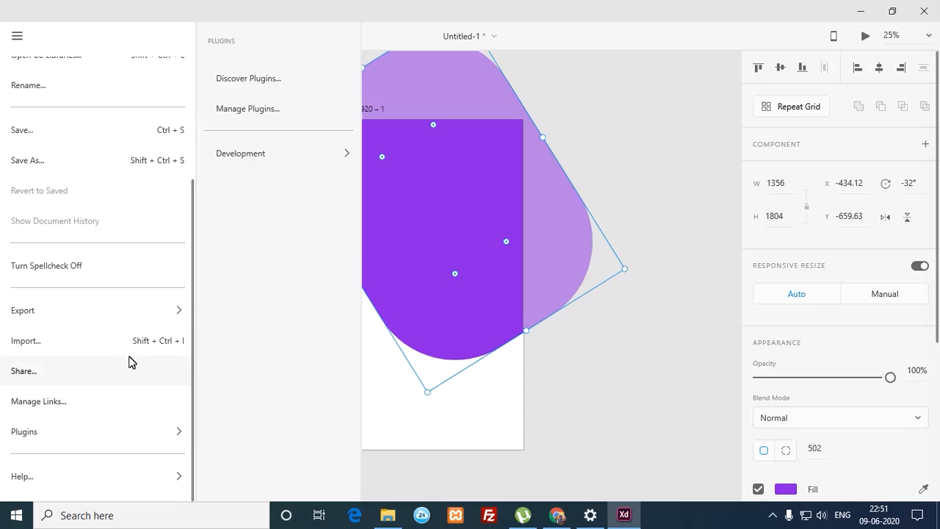
pyautogui.click(70, 348)
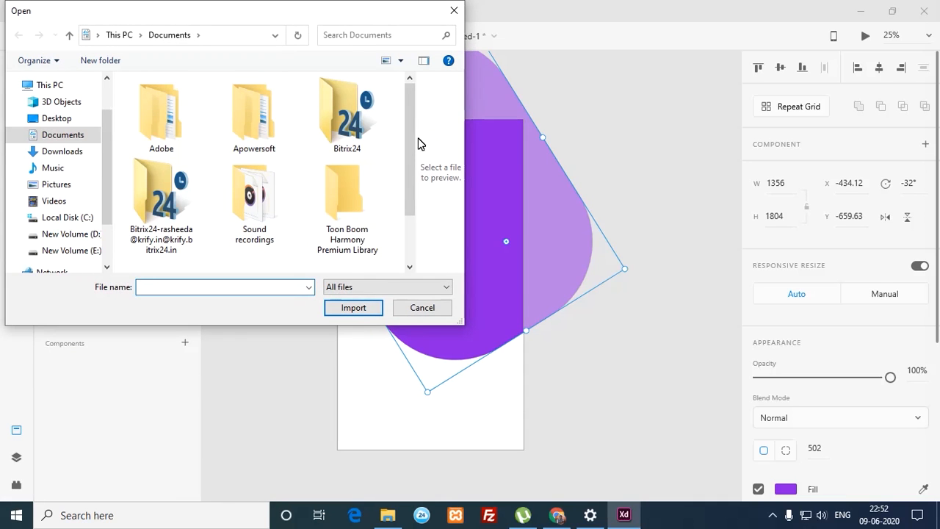
pyautogui.moveTo(413, 139); pyautogui.dragTo(401, 208)
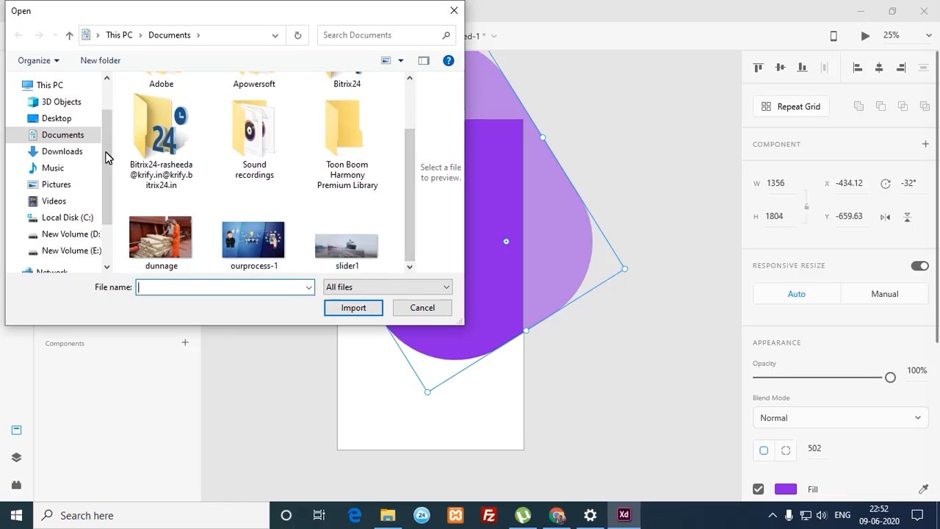
pyautogui.click(84, 185)
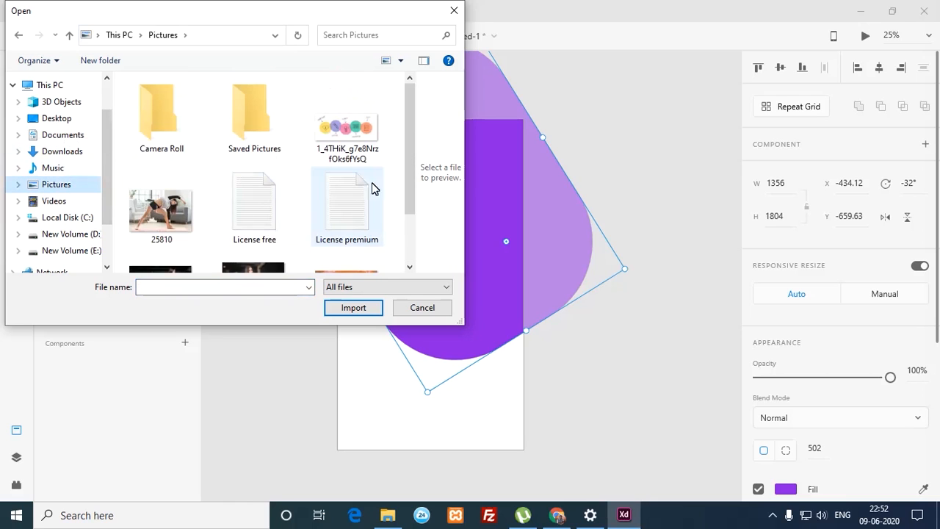
pyautogui.moveTo(412, 172); pyautogui.dragTo(400, 242)
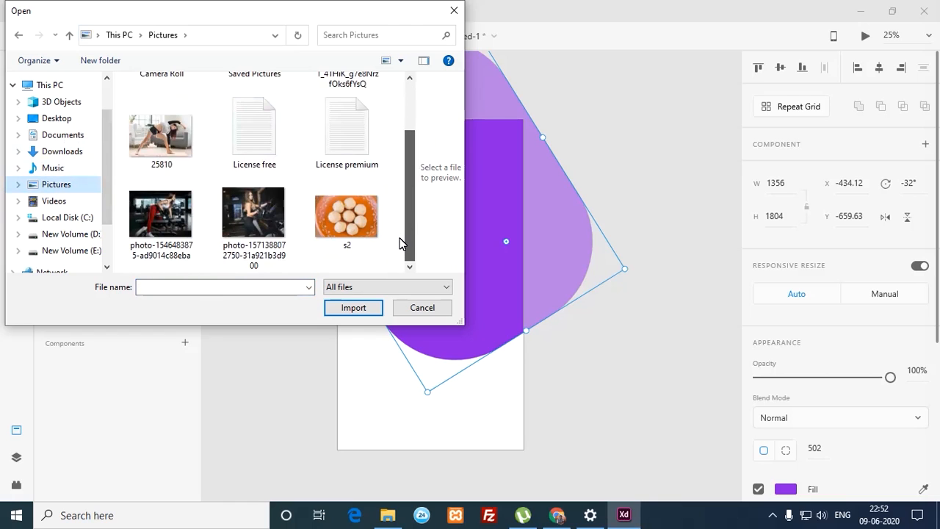
pyautogui.click(263, 223)
pyautogui.click(352, 308)
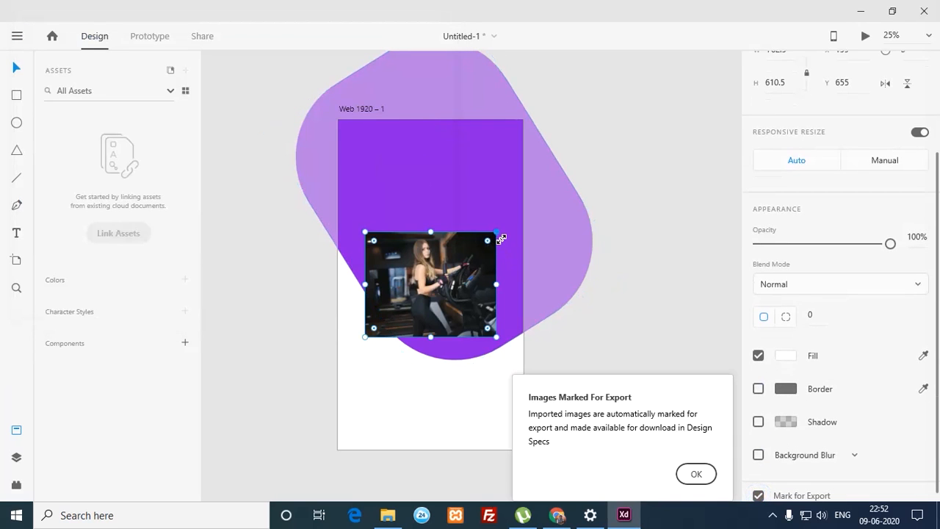
# Step: Enlarge the gym photo proportionally and align it with the artboard's left edge
pyautogui.moveTo(500, 237); pyautogui.dragTo(642, 97)
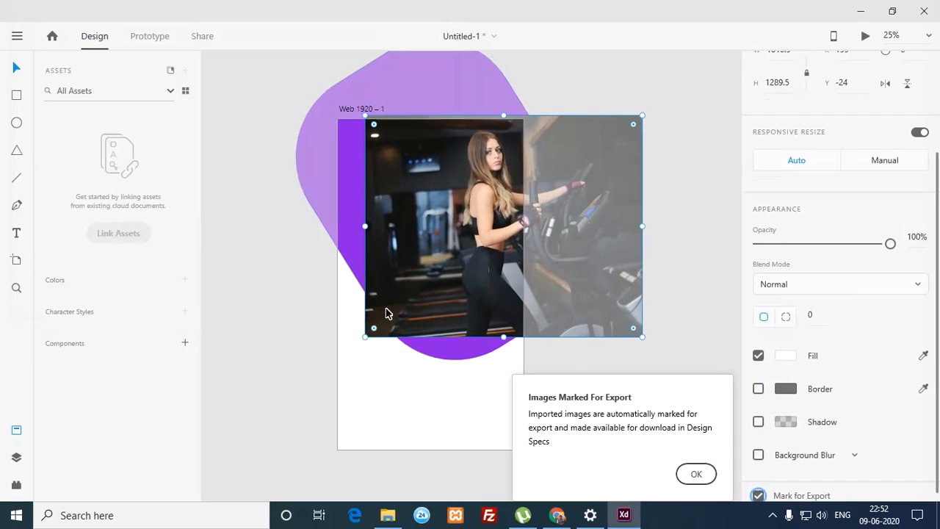
pyautogui.moveTo(366, 337); pyautogui.dragTo(340, 378)
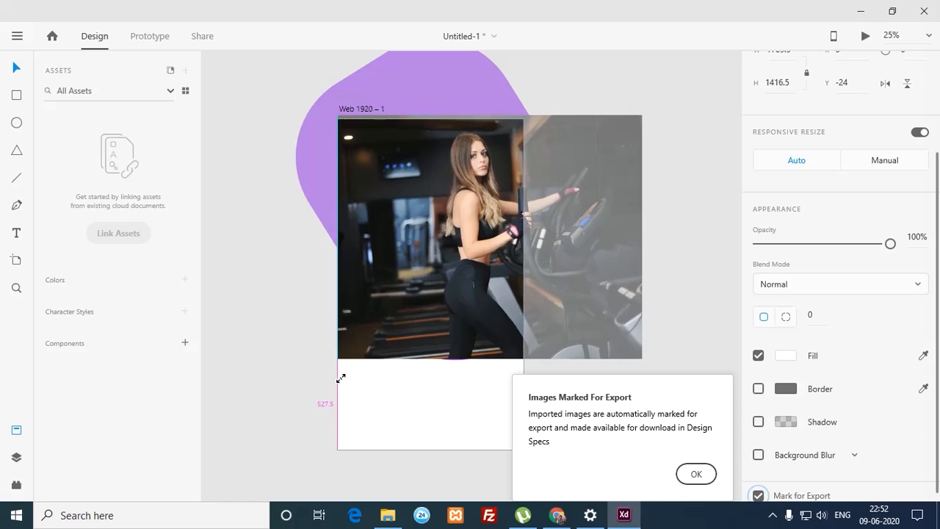
pyautogui.moveTo(415, 259); pyautogui.dragTo(394, 256)
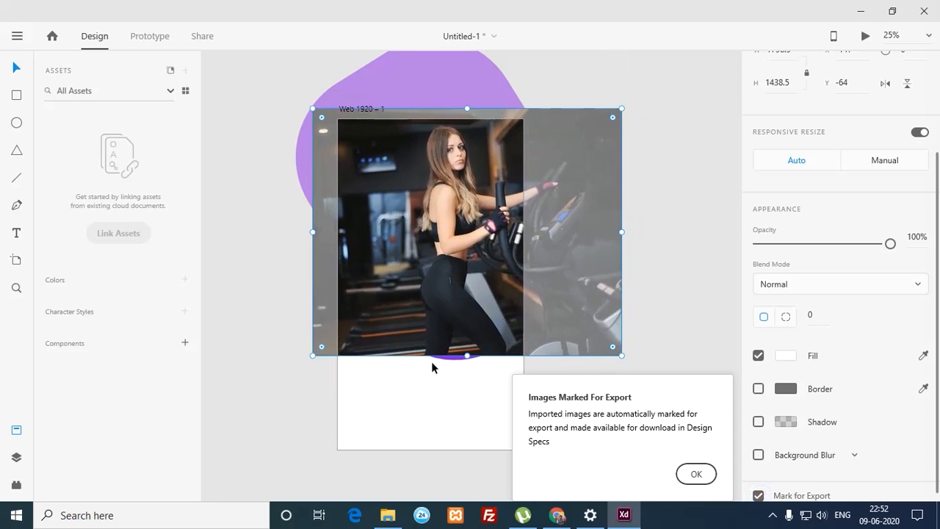
# Step: Select the gym photo and the purple shape together and apply Mask with Shape
pyautogui.moveTo(433, 400); pyautogui.dragTo(479, 305)
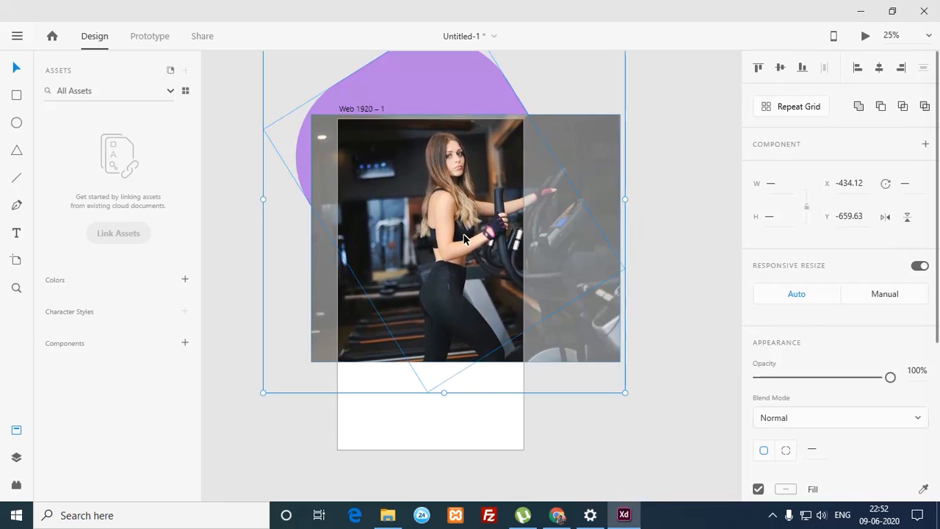
pyautogui.click(484, 425)
pyautogui.click(473, 320)
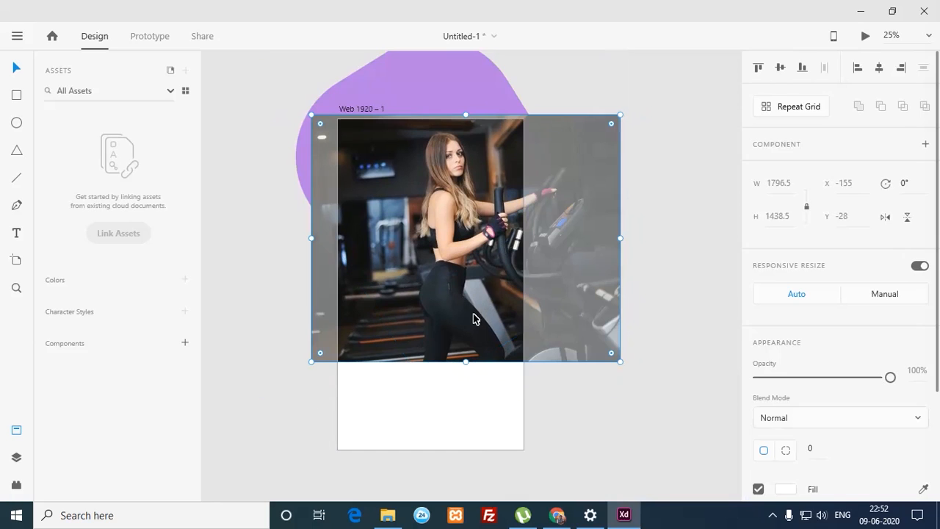
pyautogui.keyDown('shift'); pyautogui.click(439, 83); pyautogui.keyUp('shift')
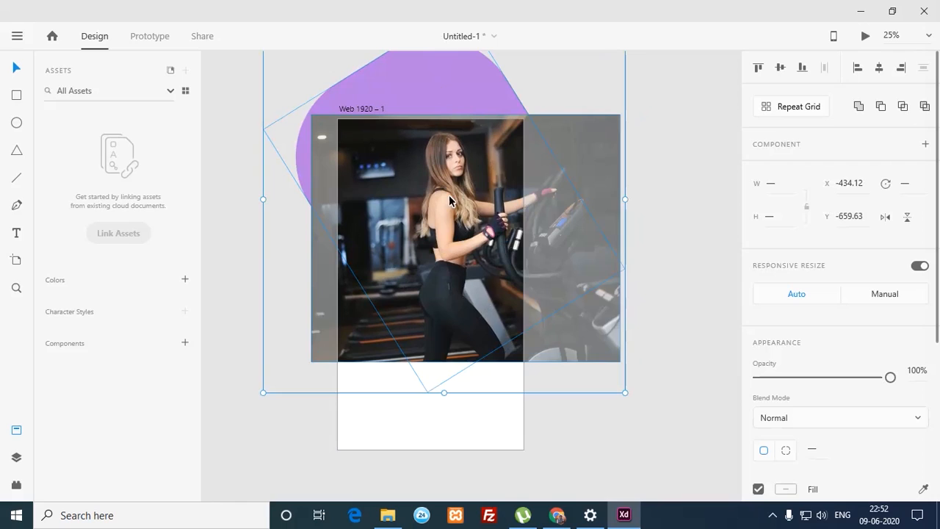
pyautogui.rightClick(444, 206)
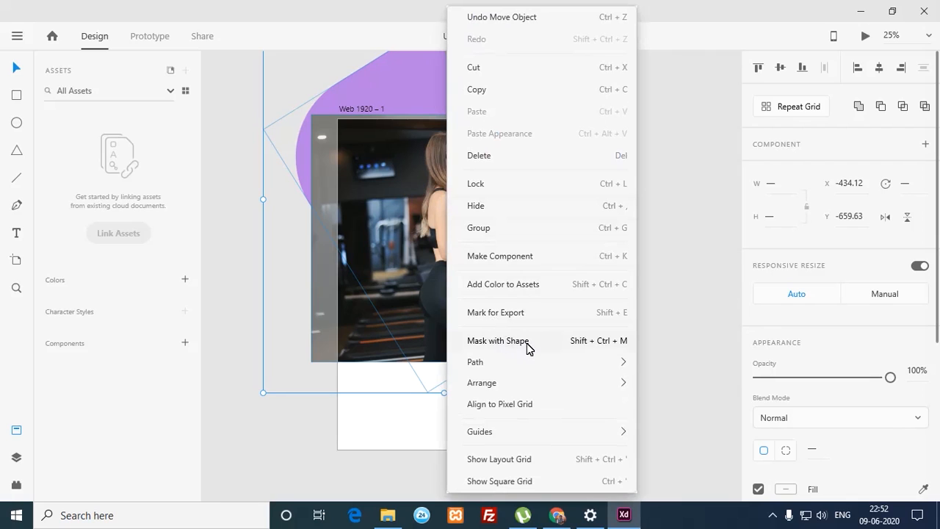
pyautogui.click(525, 344)
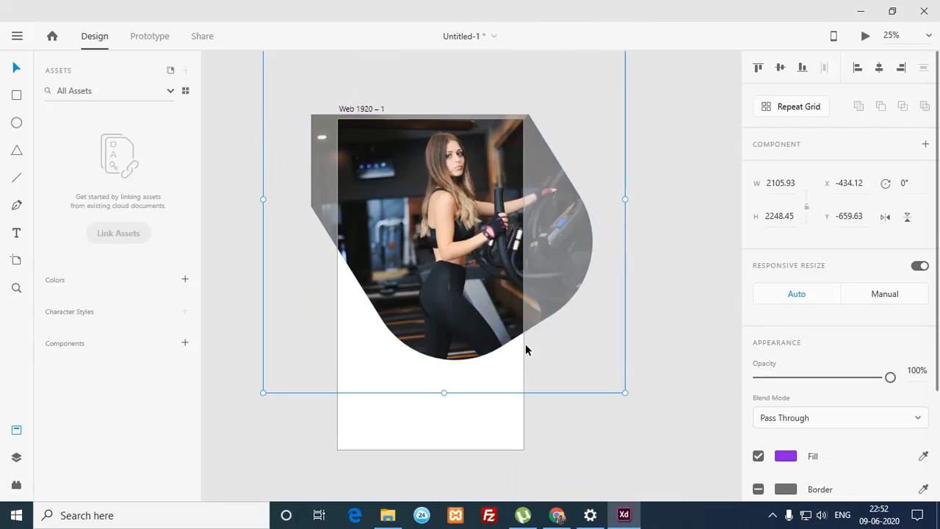
# Step: Inside the mask, nudge the gym photo slightly left, keeping it at full opacity
pyautogui.click(549, 406)
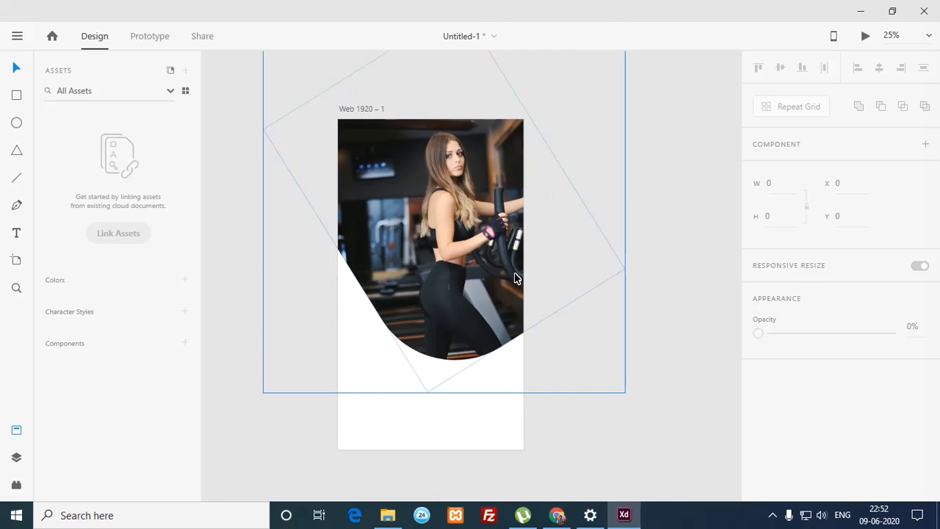
pyautogui.click(512, 111)
pyautogui.doubleClick(473, 203)
pyautogui.moveTo(478, 204); pyautogui.dragTo(464, 205)
pyautogui.hotkey('ctrl', 'z')
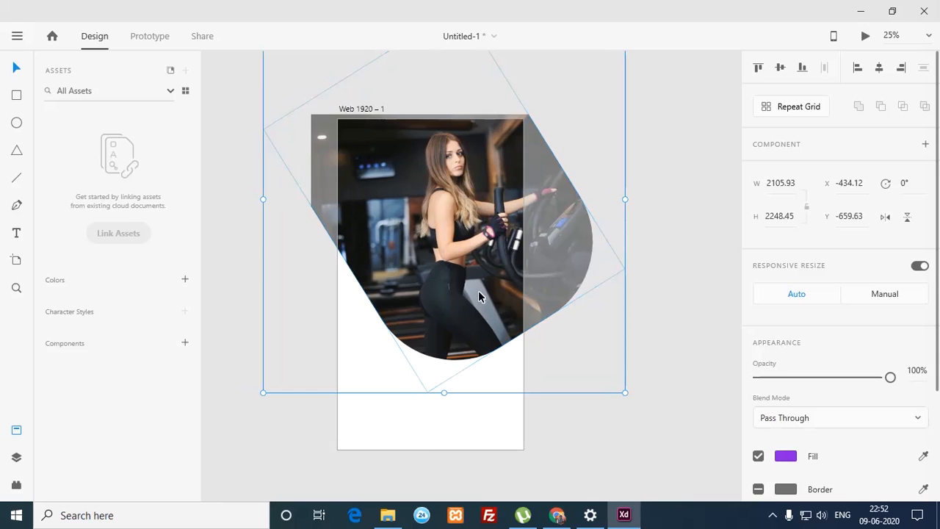
pyautogui.click(424, 389)
pyautogui.doubleClick(432, 348)
pyautogui.hotkey('shift', 'Left')
pyautogui.hotkey('shift', 'Left')
pyautogui.press('0')
pyautogui.press('0')
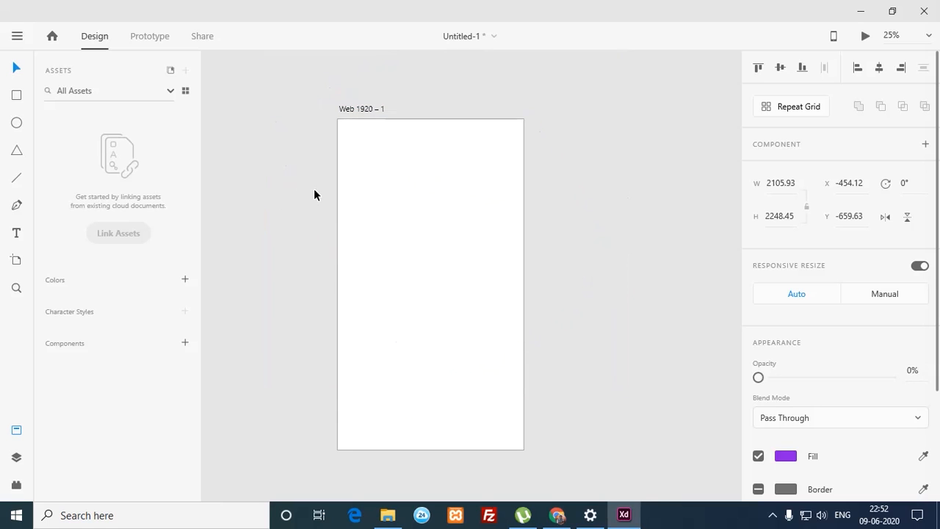
pyautogui.hotkey('ctrl', 'z')
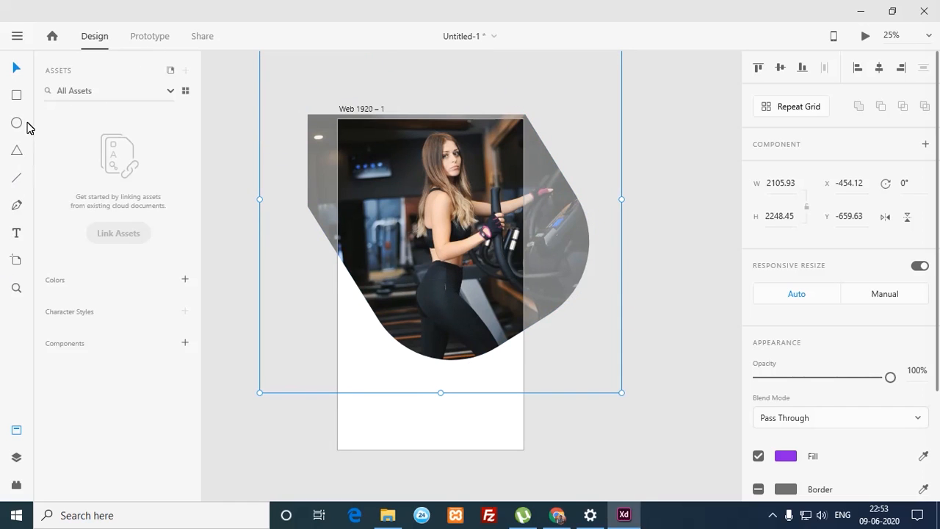
# Step: Filter the Assets list to Components and re-enter the mask for editing
pyautogui.click(170, 91)
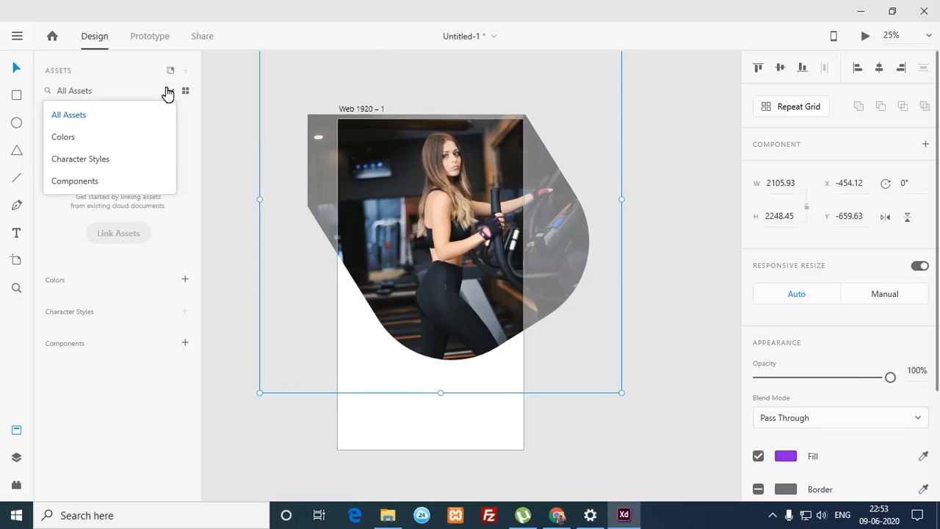
pyautogui.click(84, 182)
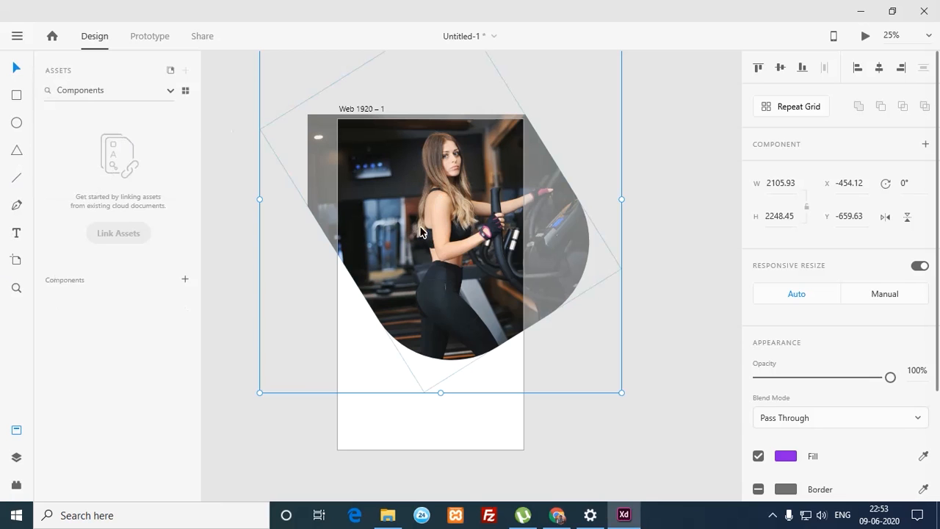
pyautogui.doubleClick(402, 262)
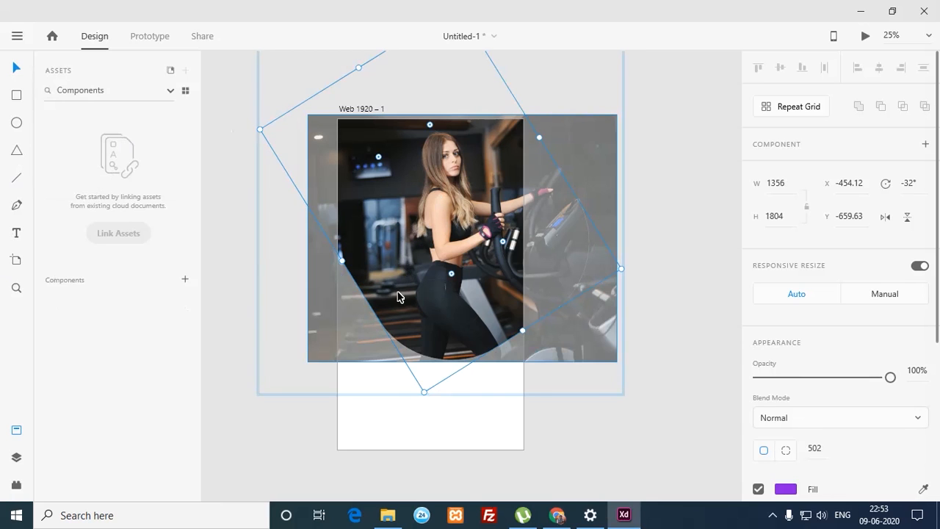
# Step: Slide the gym photo slightly left inside its mask and nudge the masked group into position
pyautogui.click(363, 347)
pyautogui.moveTo(362, 356); pyautogui.dragTo(326, 351)
pyautogui.hotkey('ctrl', 'z')
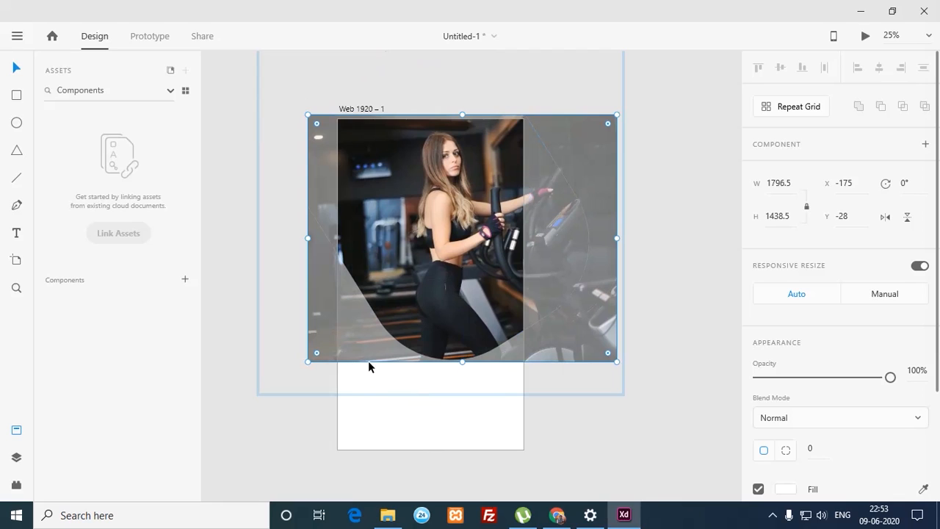
pyautogui.moveTo(363, 348); pyautogui.dragTo(348, 348)
pyautogui.click(364, 414)
pyautogui.moveTo(401, 336); pyautogui.dragTo(387, 335)
pyautogui.hotkey('ctrl', 'z')
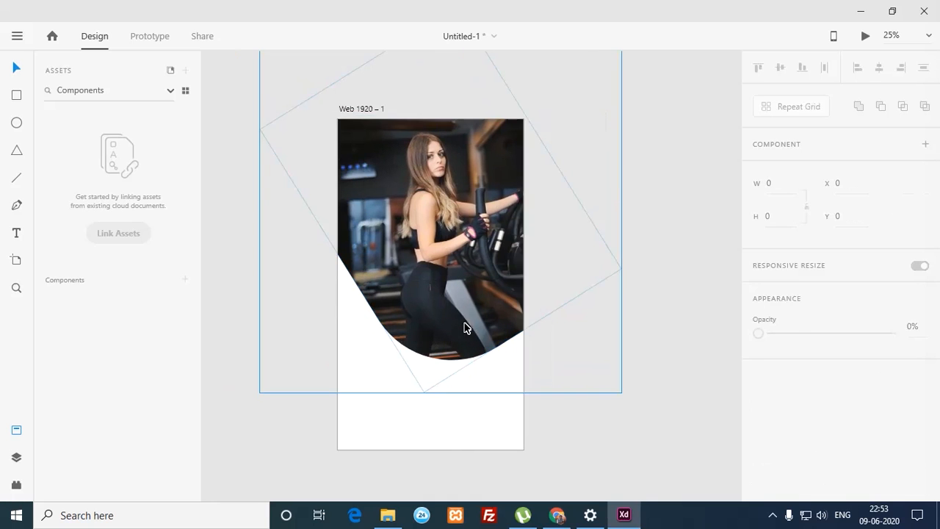
pyautogui.moveTo(470, 323)
pyautogui.mouseDown()
pyautogui.moveTo(414, 319)
pyautogui.moveTo(470, 307)
pyautogui.moveTo(462, 333)
pyautogui.mouseUp()
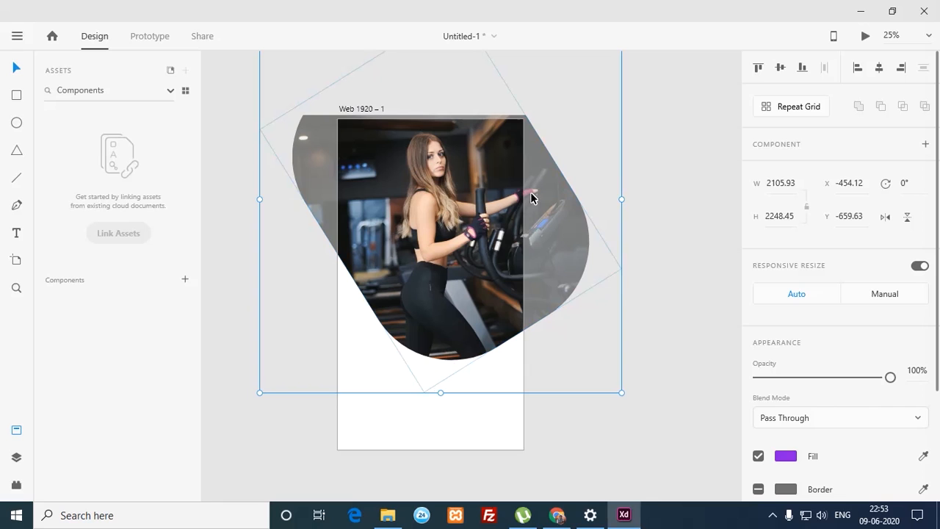
# Step: Re-enter the mask and shift the photo further left to X -335
pyautogui.doubleClick(468, 316)
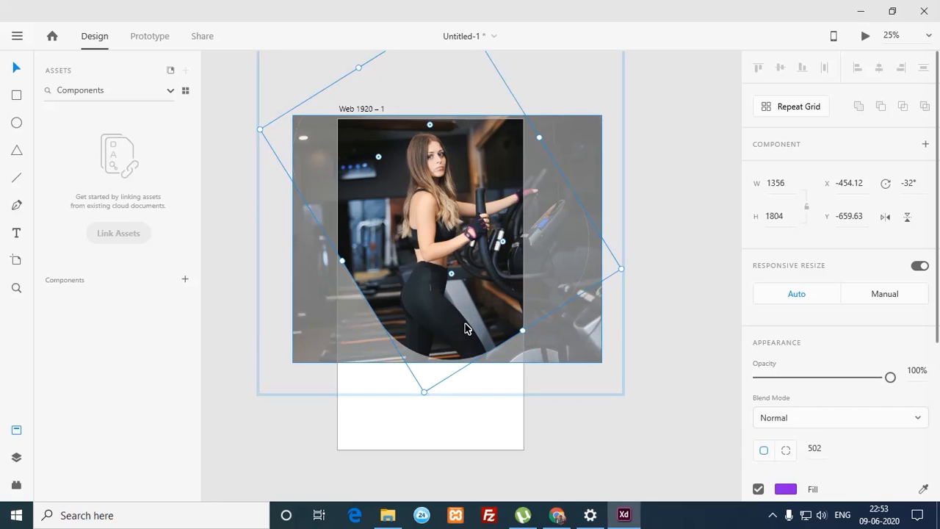
pyautogui.click(479, 321)
pyautogui.moveTo(554, 358); pyautogui.dragTo(538, 352)
pyautogui.click(554, 416)
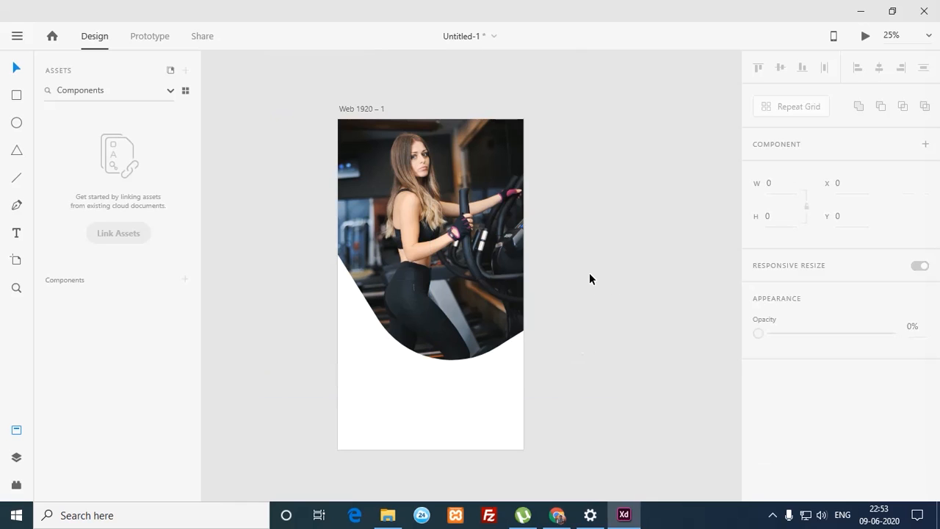
pyautogui.hotkey('ctrl', '=')
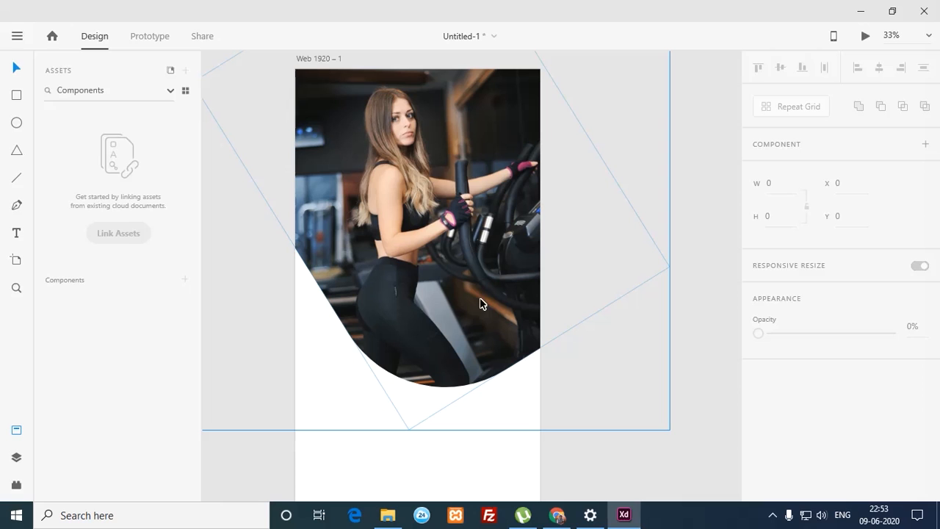
# Step: Paste a purple copy of the mask shape inside the mask and offset it down-left
pyautogui.doubleClick(434, 376)
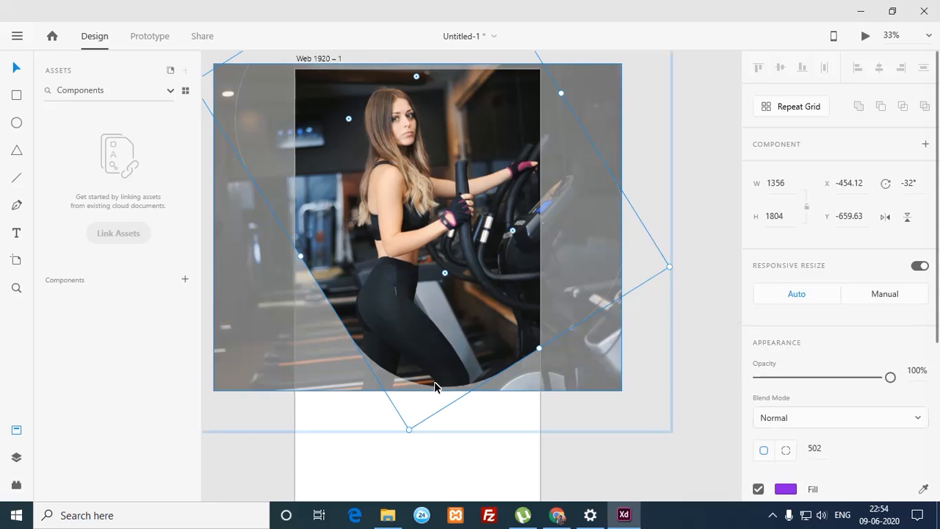
pyautogui.hotkey('ctrl', 'v')
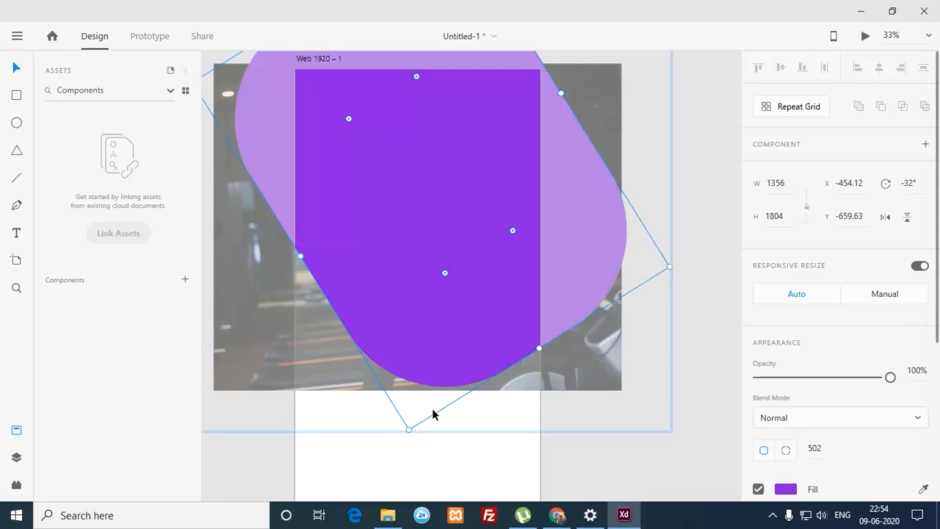
pyautogui.moveTo(453, 360)
pyautogui.mouseDown()
pyautogui.moveTo(444, 360)
pyautogui.moveTo(442, 378)
pyautogui.moveTo(447, 368)
pyautogui.mouseUp()
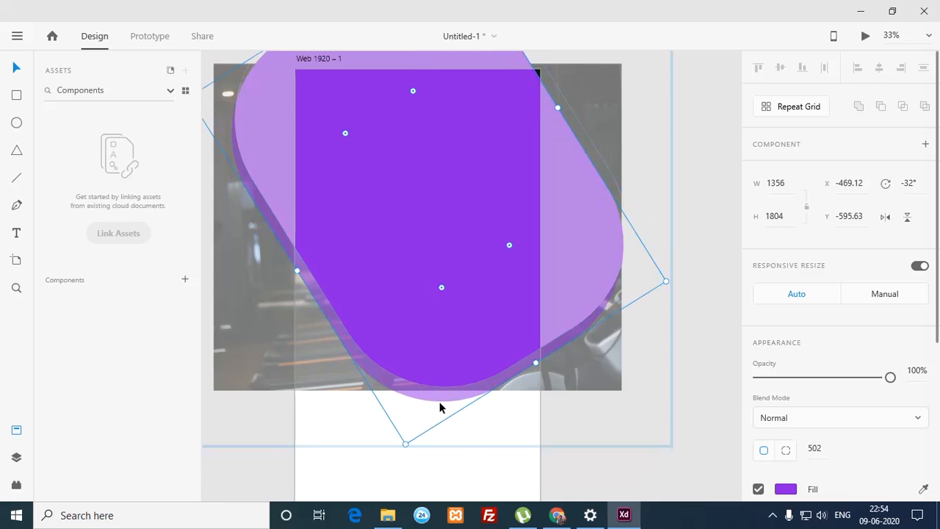
pyautogui.click(465, 437)
# Step: Offset the inner purple shape down-left, place it behind the photo and clip the photo to it
pyautogui.click(451, 381)
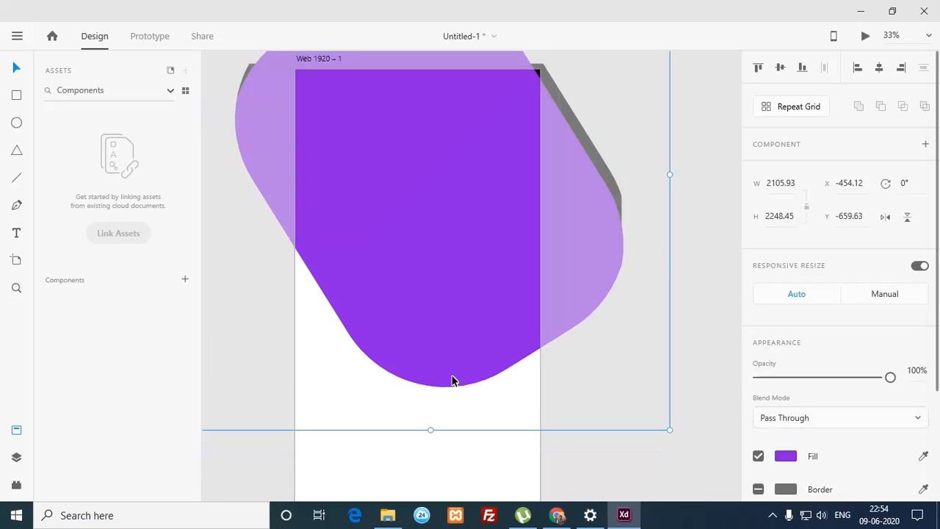
pyautogui.doubleClick(452, 376)
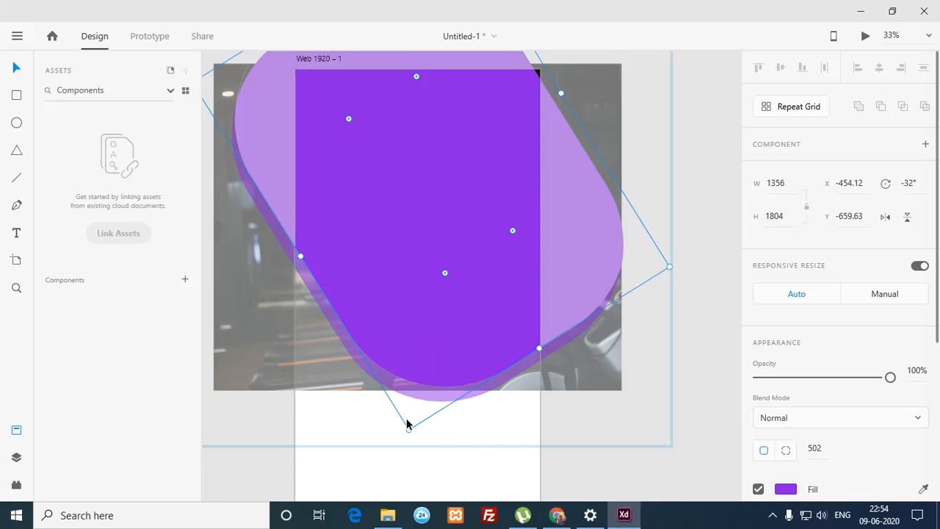
pyautogui.moveTo(369, 379); pyautogui.dragTo(367, 379)
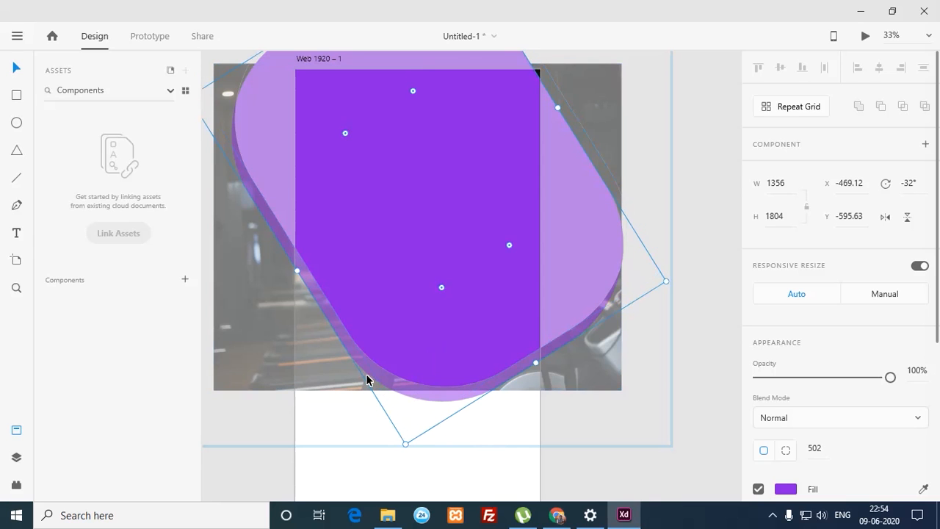
pyautogui.rightClick(369, 382)
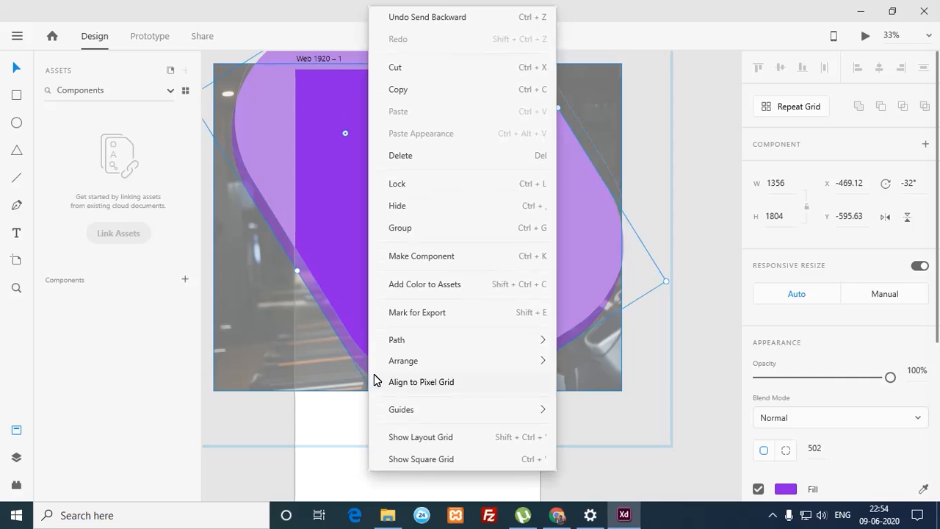
pyautogui.moveTo(427, 367)
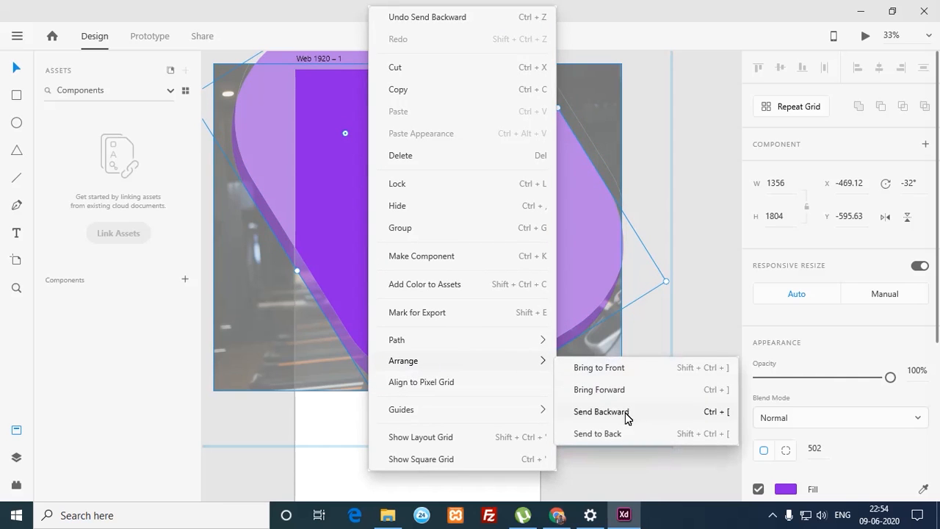
pyautogui.click(598, 434)
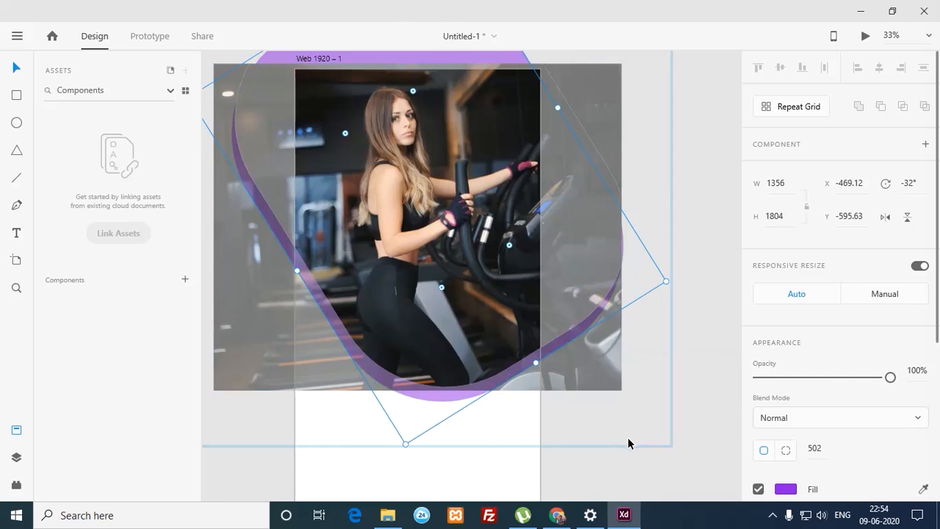
pyautogui.hotkey('ctrl', 'shift', 'm')
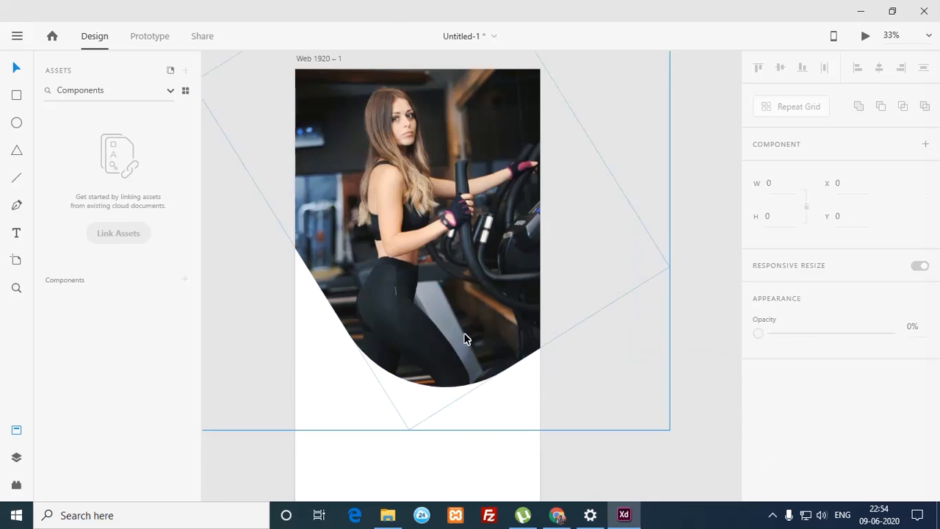
# Step: Reorder the purple shape behind the photo and re-apply the mask
pyautogui.doubleClick(465, 340)
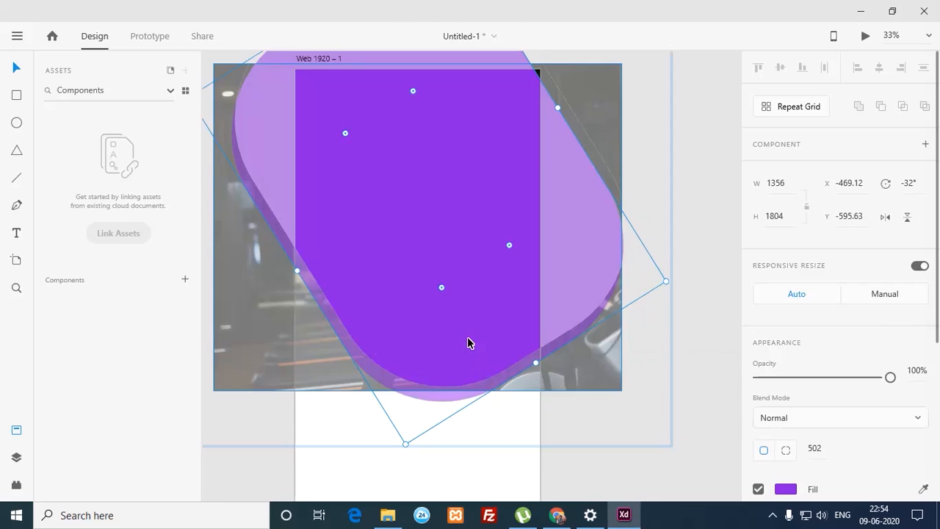
pyautogui.rightClick(442, 403)
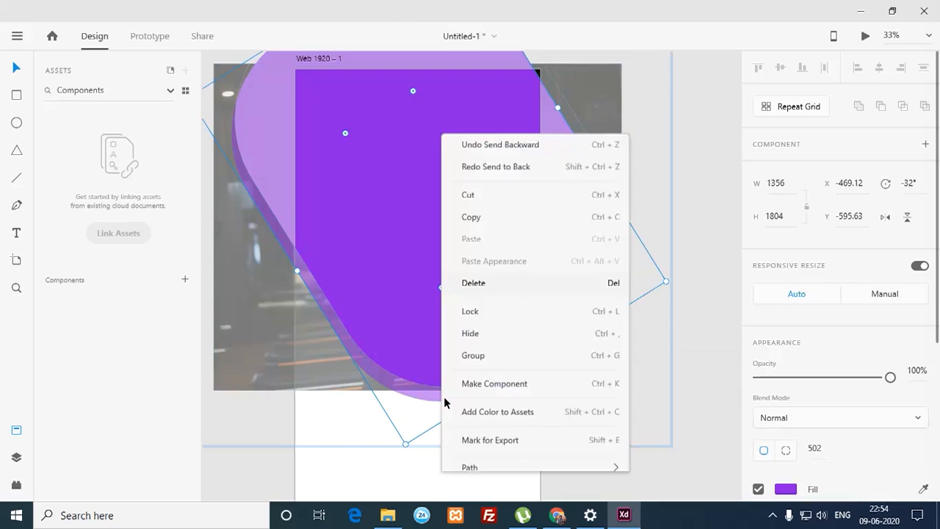
pyautogui.moveTo(563, 370)
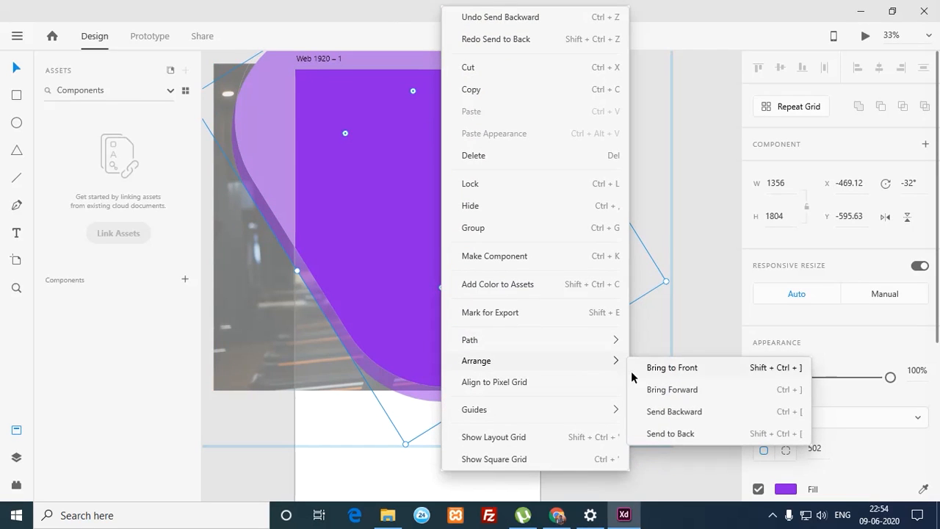
pyautogui.click(687, 475)
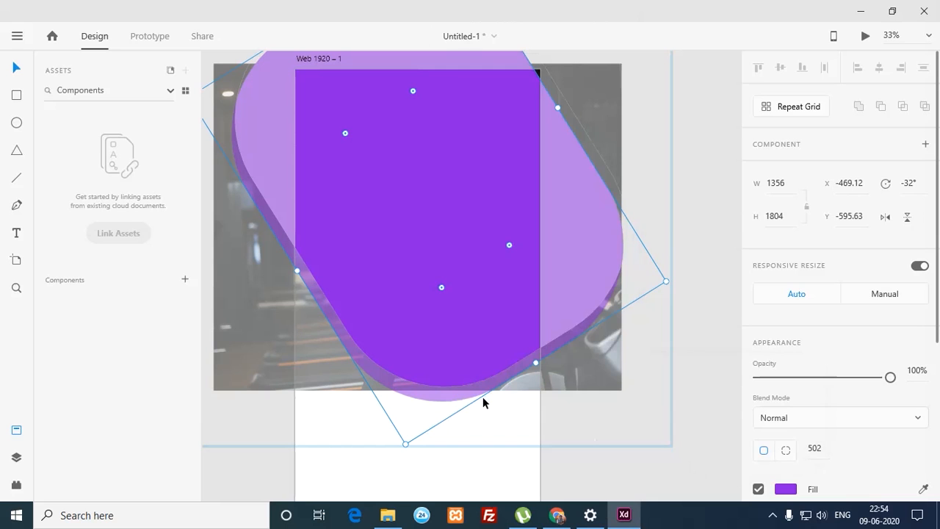
pyautogui.hotkey('ctrl', 'shift', '[')
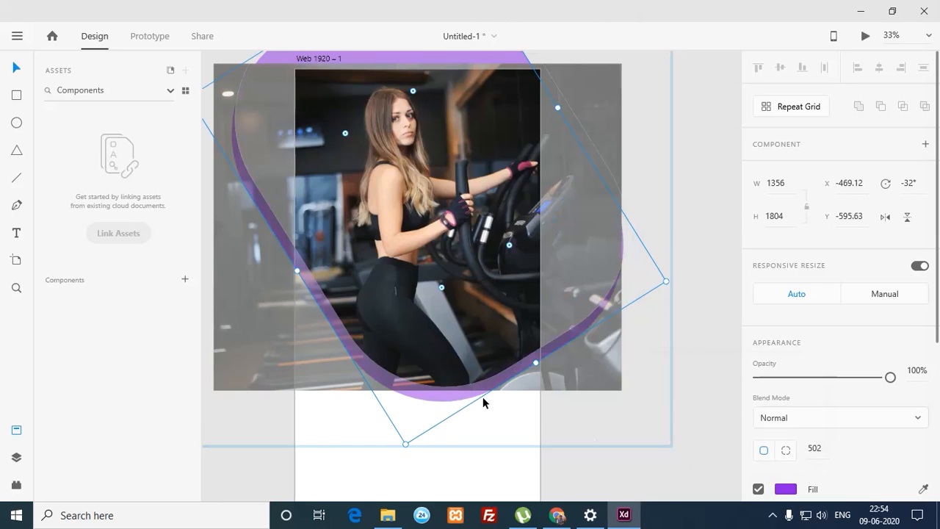
pyautogui.hotkey('ctrl', 'shift', 'm')
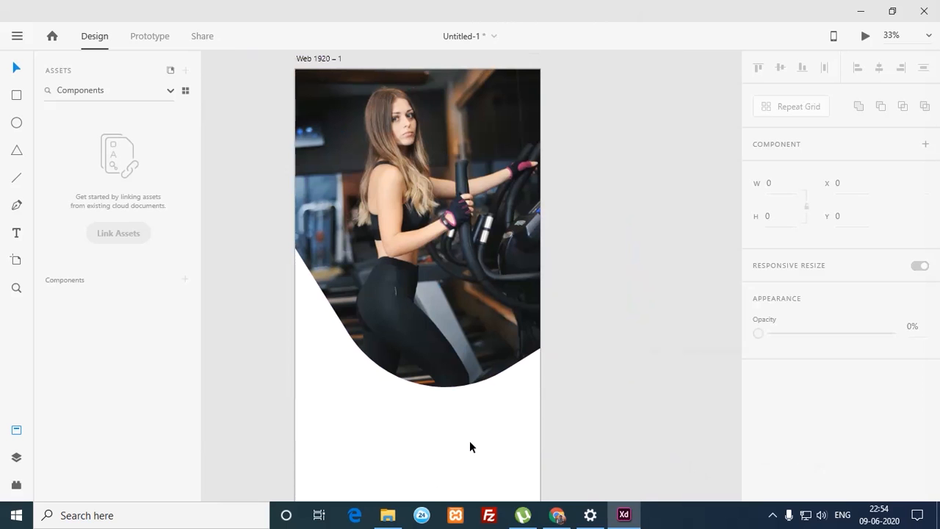
# Step: Shift the purple mask shape slightly down so a curved purple band edges the photo's bottom
pyautogui.doubleClick(426, 397)
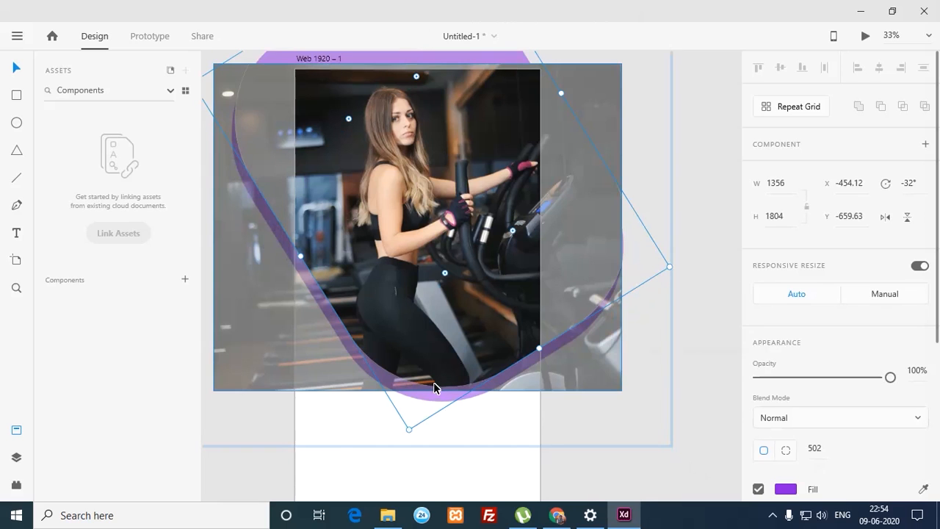
pyautogui.moveTo(430, 397); pyautogui.dragTo(431, 403)
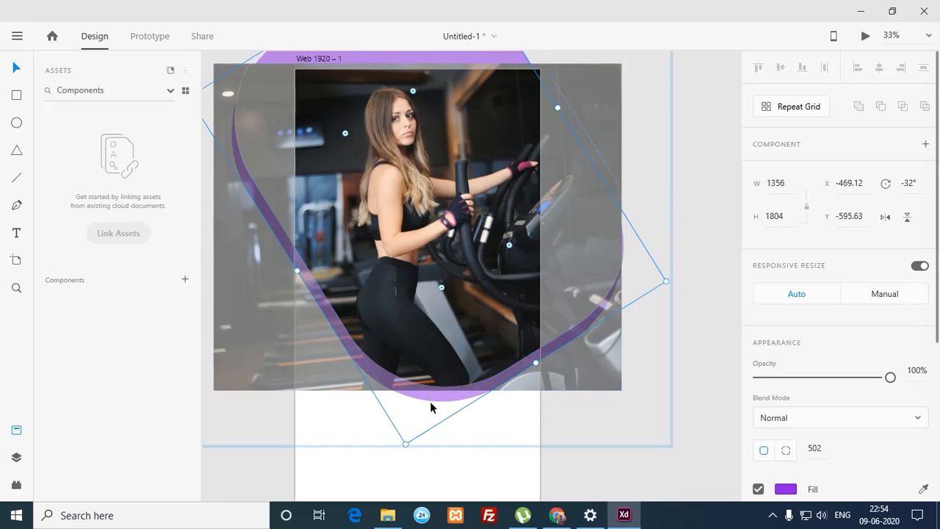
pyautogui.click(430, 450)
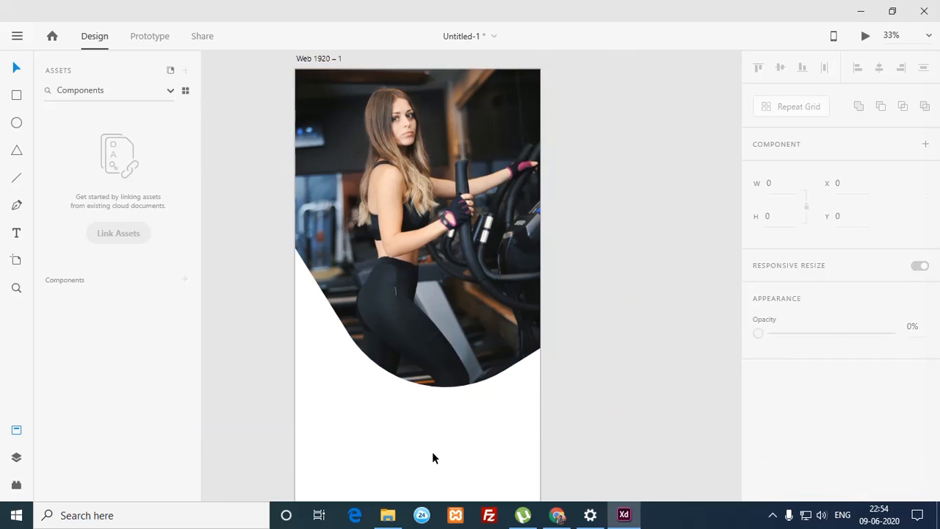
pyautogui.doubleClick(432, 451)
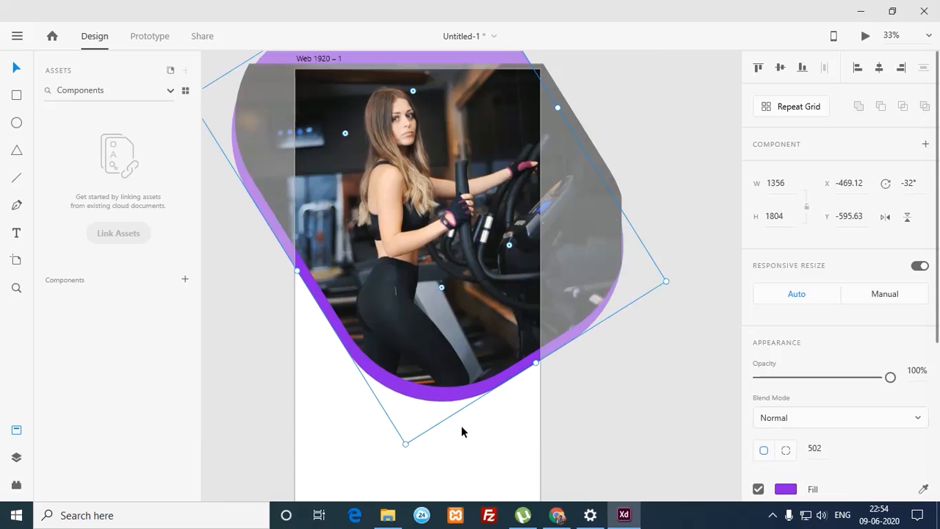
pyautogui.click(589, 455)
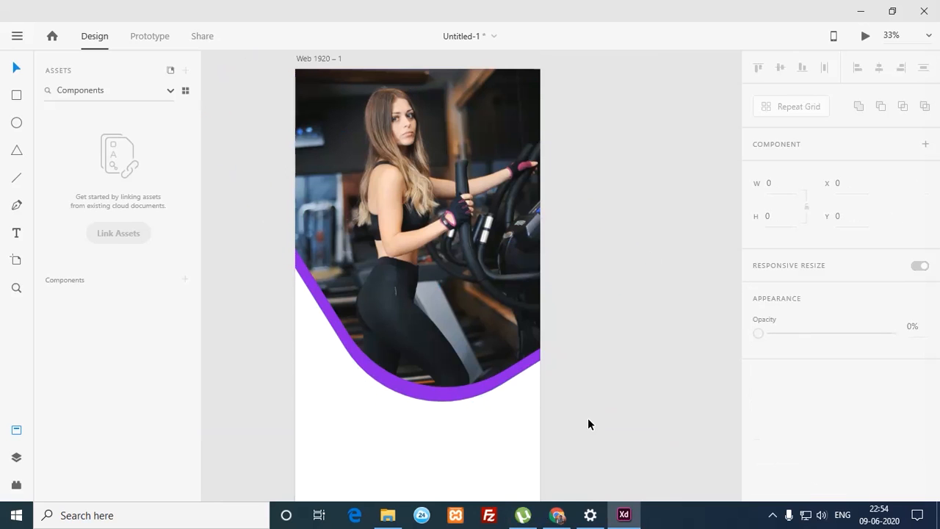
pyautogui.moveTo(555, 377); pyautogui.dragTo(524, 361)
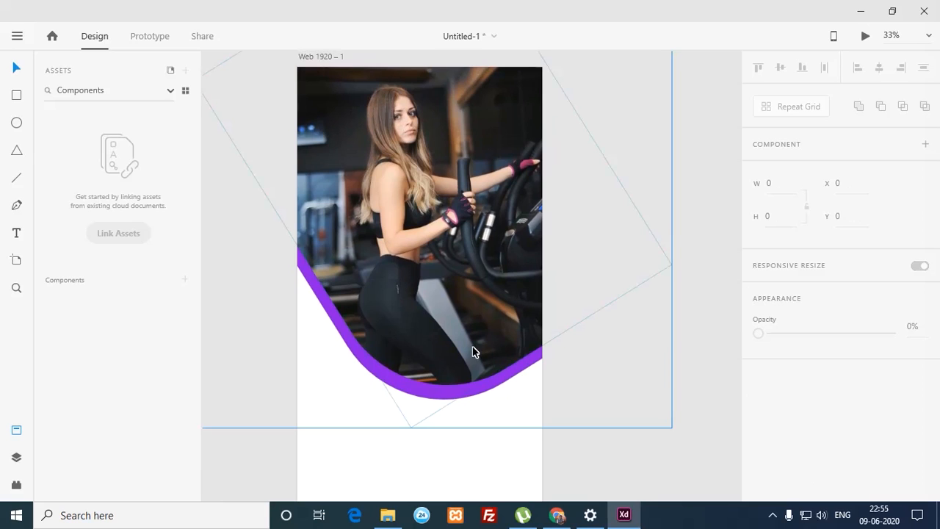
# Step: Move the rotated purple shape over the artboard and bring it in front of the photo
pyautogui.click(387, 389)
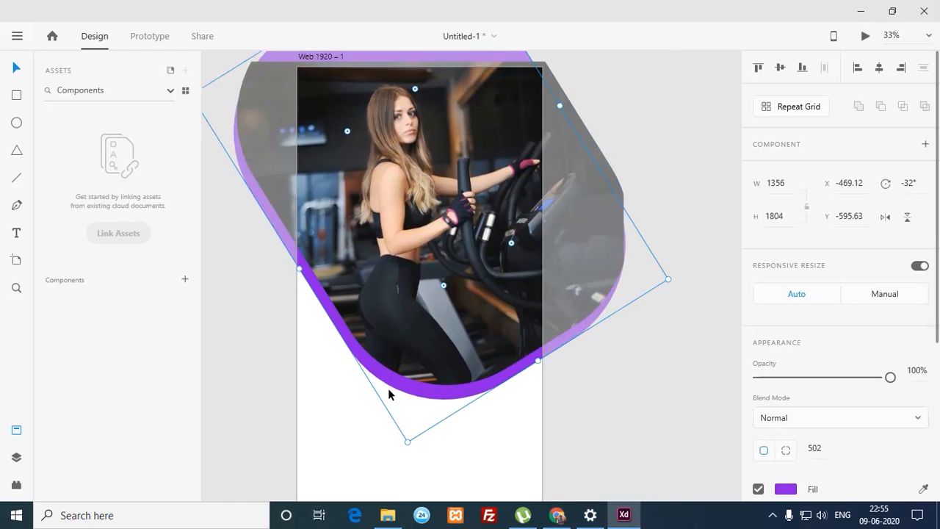
pyautogui.click(361, 424)
pyautogui.click(374, 399)
pyautogui.moveTo(380, 393); pyautogui.dragTo(419, 437)
pyautogui.hotkey('ctrl', ']')
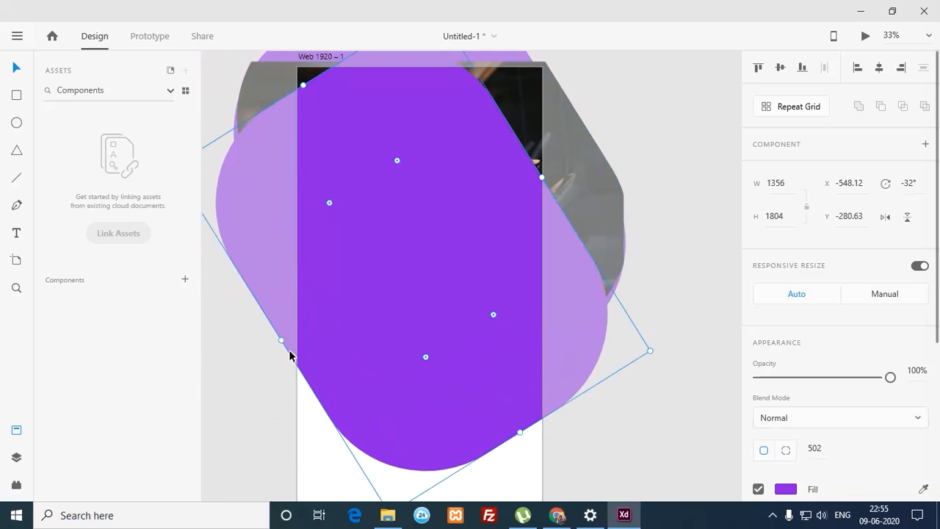
# Step: Narrow and shorten it into a 298 x 901 pill at the photo's top-left
pyautogui.moveTo(283, 340); pyautogui.dragTo(436, 250)
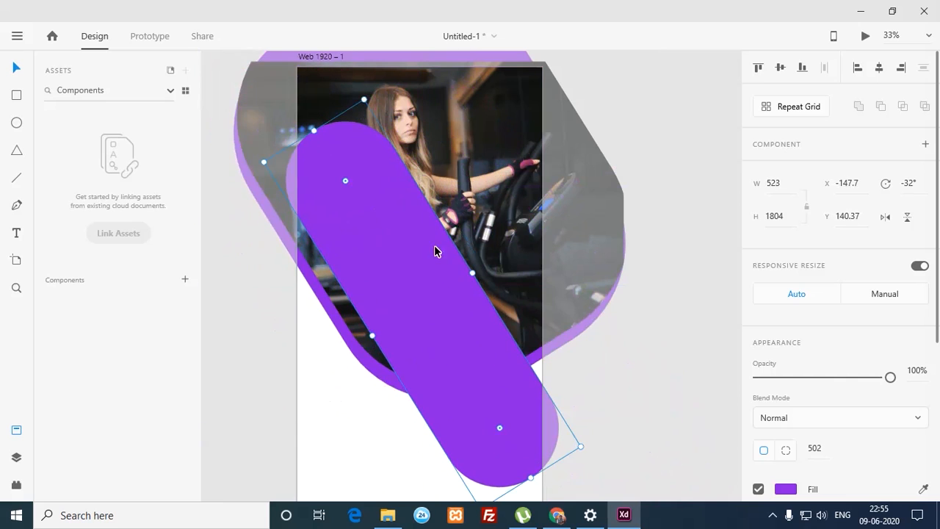
pyautogui.moveTo(480, 279); pyautogui.dragTo(335, 197)
pyautogui.moveTo(436, 364); pyautogui.dragTo(330, 192)
pyautogui.moveTo(317, 153); pyautogui.dragTo(338, 154)
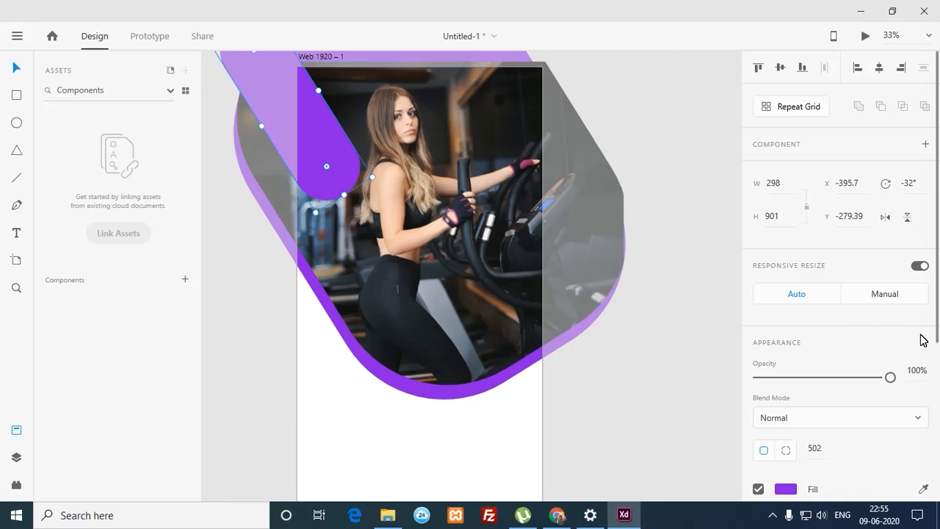
# Step: Try Overlay and Soft Light blends on the purple pill, then settle on Color Dodge
pyautogui.click(916, 422)
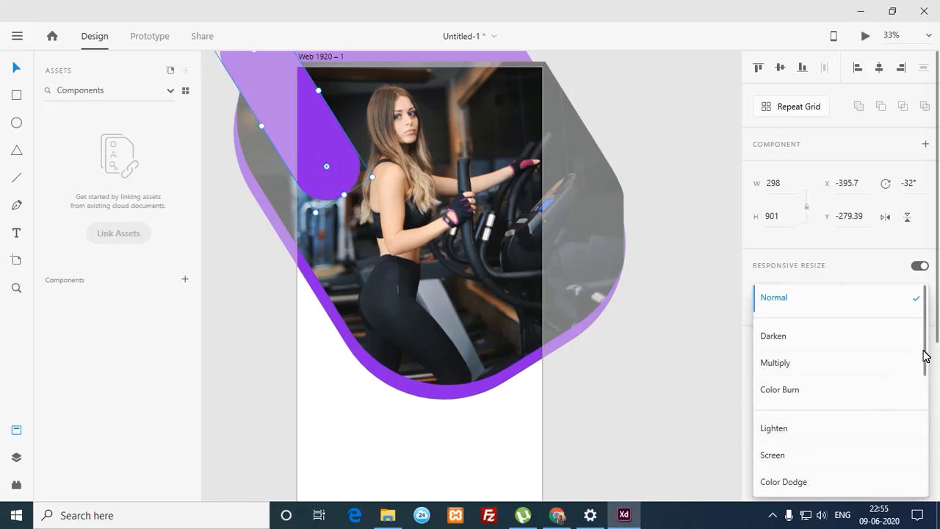
pyautogui.scroll(-3, 921, 381)
pyautogui.click(821, 368)
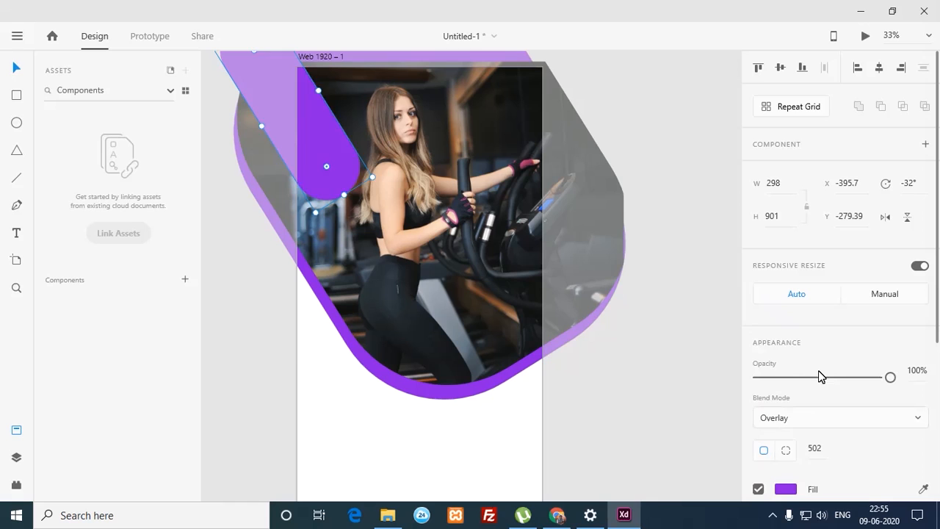
pyautogui.click(871, 419)
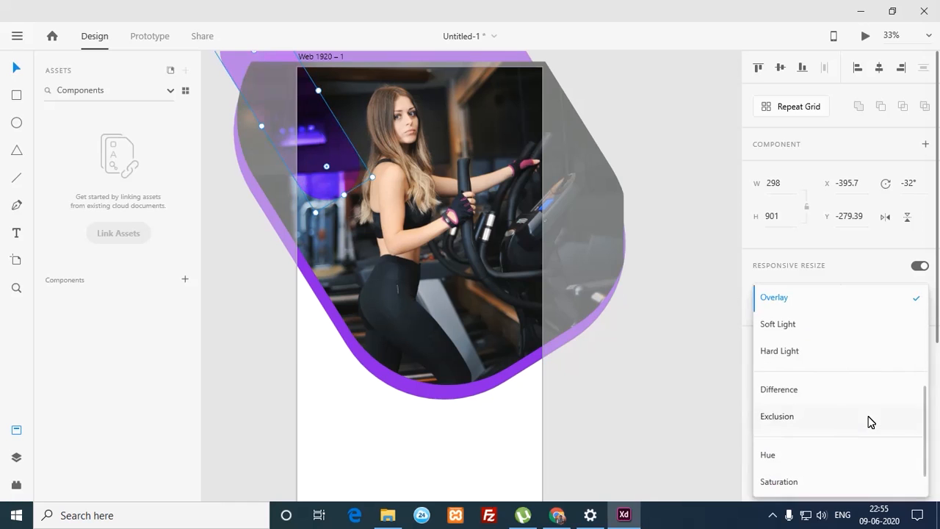
pyautogui.click(807, 331)
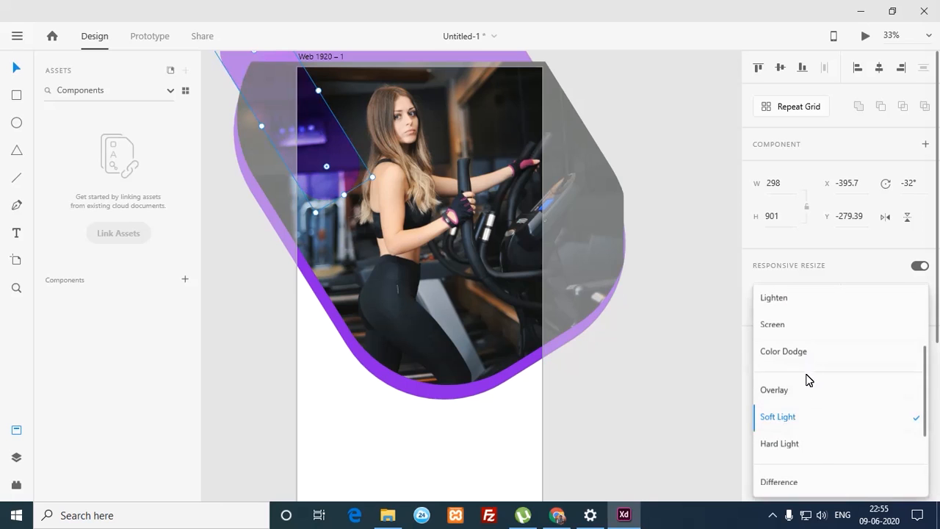
pyautogui.click(800, 366)
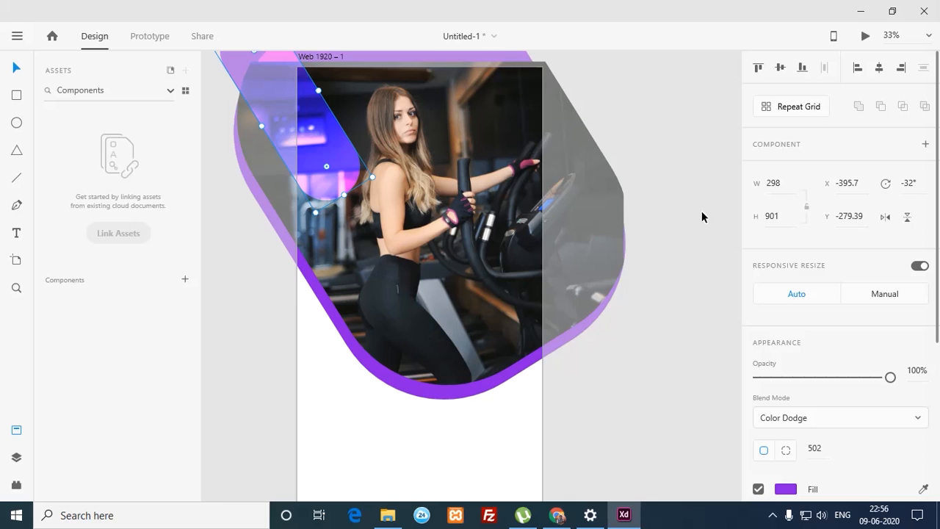
pyautogui.click(681, 219)
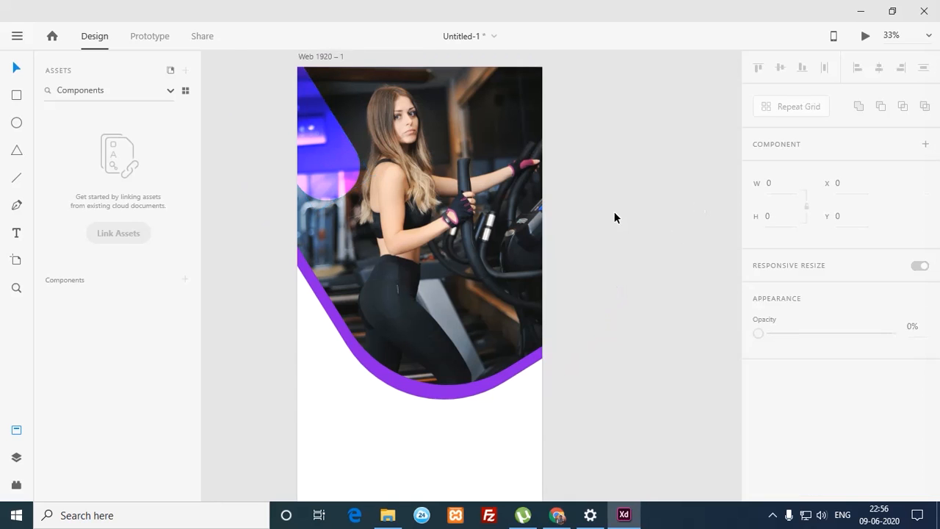
pyautogui.click(326, 163)
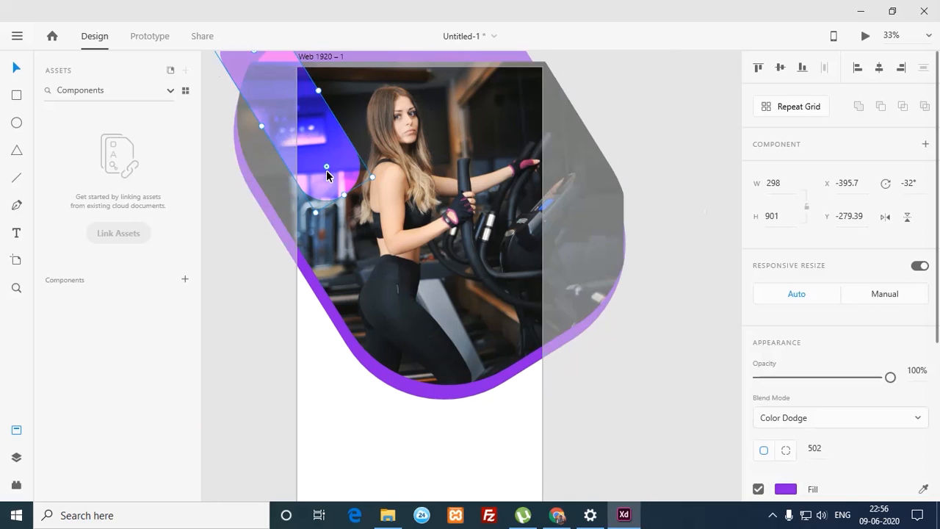
# Step: Copy the neon pill onto the photo's lower right and slim it into a thin diagonal bar
pyautogui.moveTo(347, 170); pyautogui.dragTo(594, 359)
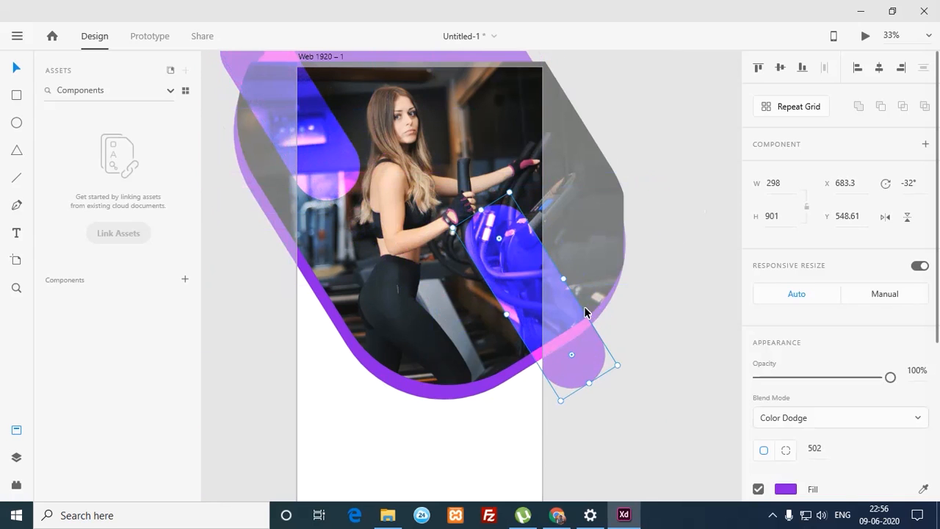
pyautogui.moveTo(569, 282); pyautogui.dragTo(523, 346)
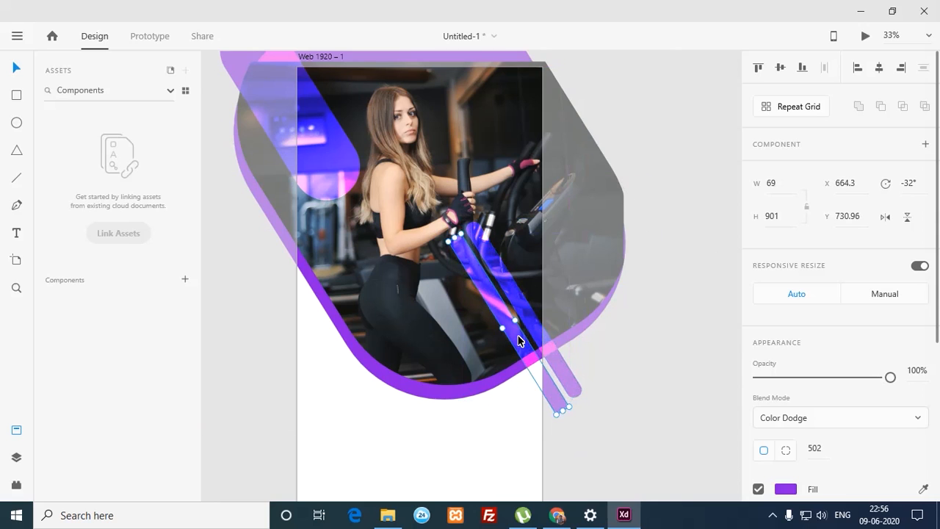
pyautogui.press('alt')
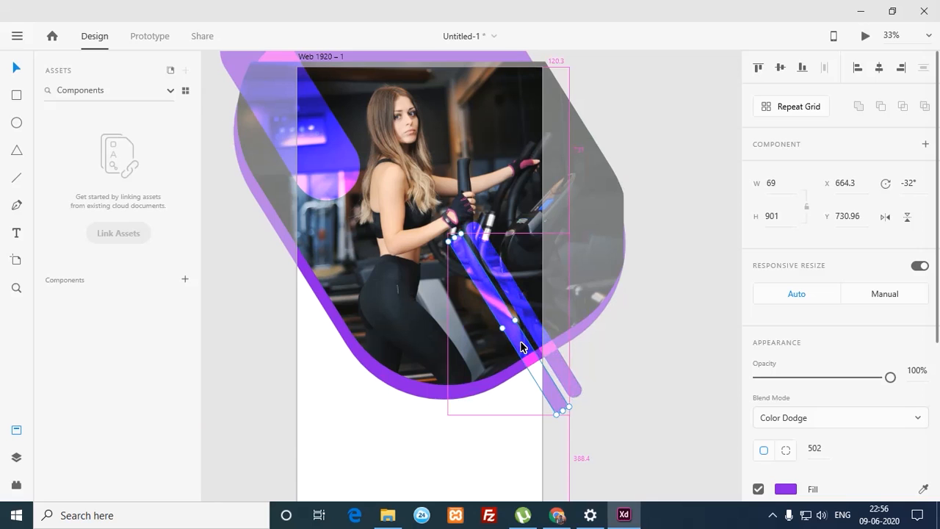
pyautogui.moveTo(518, 346); pyautogui.dragTo(503, 357)
pyautogui.hotkey('ctrl', 'z')
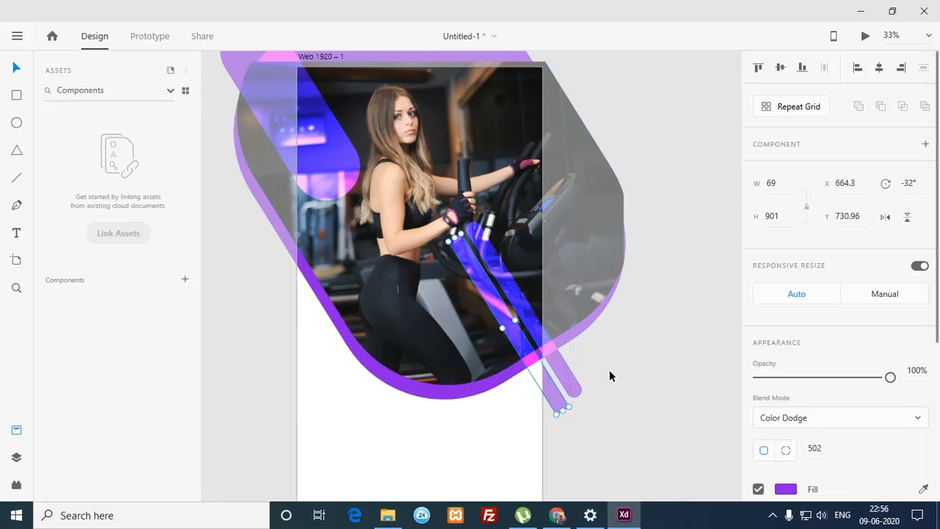
pyautogui.click(620, 370)
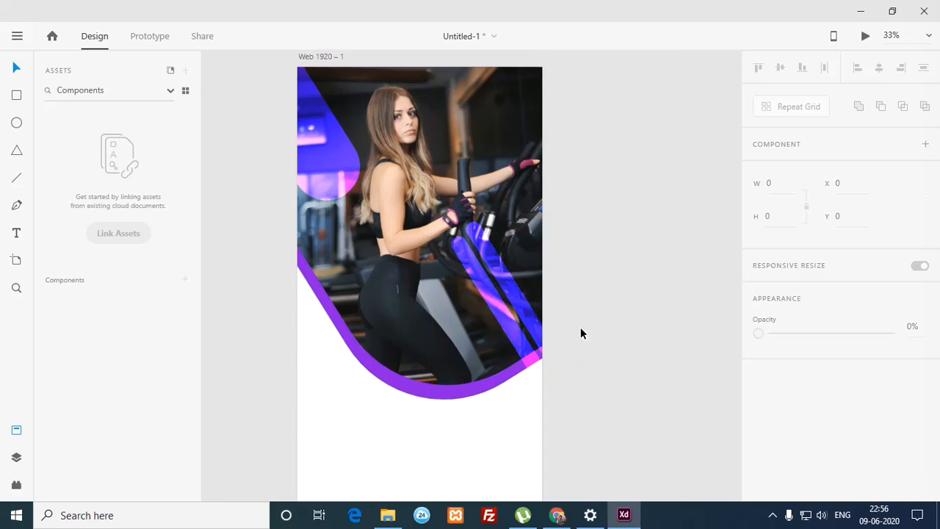
# Step: Move a thin bar to the top-right edge and rotate it to -90°, lying horizontally
pyautogui.moveTo(519, 307); pyautogui.dragTo(556, 165)
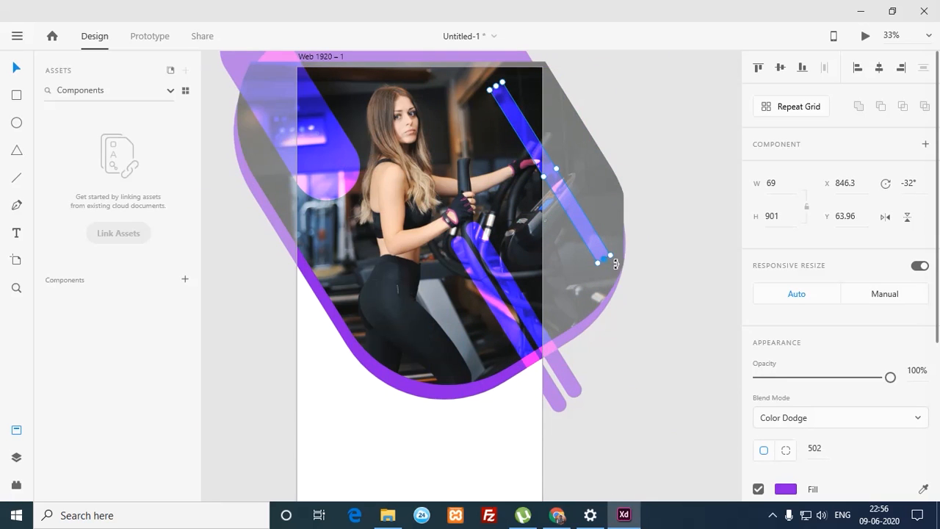
pyautogui.moveTo(622, 260); pyautogui.dragTo(571, 108)
pyautogui.click(642, 160)
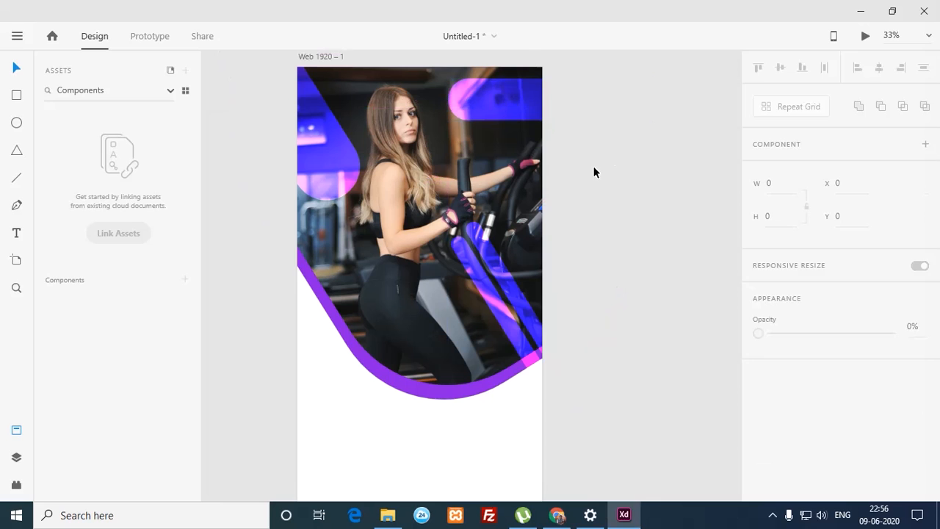
pyautogui.moveTo(514, 108); pyautogui.dragTo(536, 105)
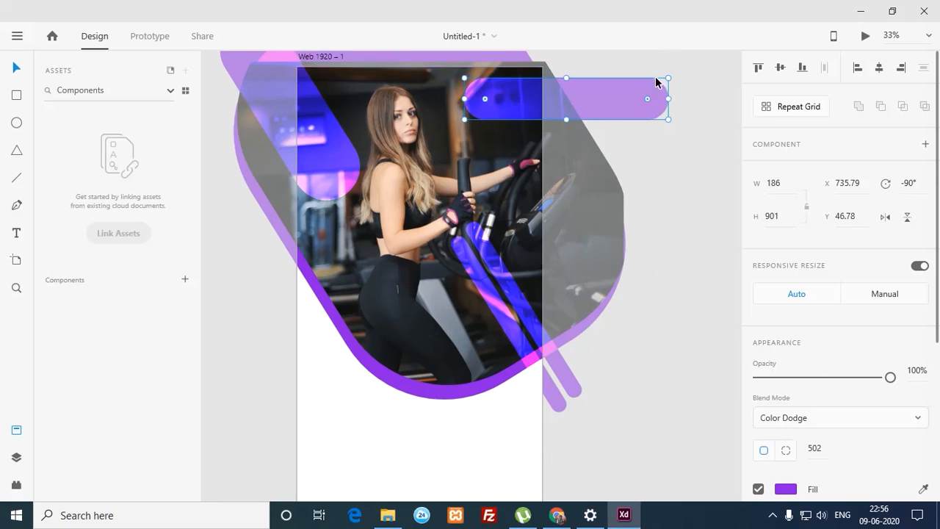
# Step: Move the horizontal neon pill down-left over the photo and narrow it to W 92
pyautogui.click(678, 73)
pyautogui.moveTo(529, 99); pyautogui.dragTo(391, 297)
pyautogui.click(272, 367)
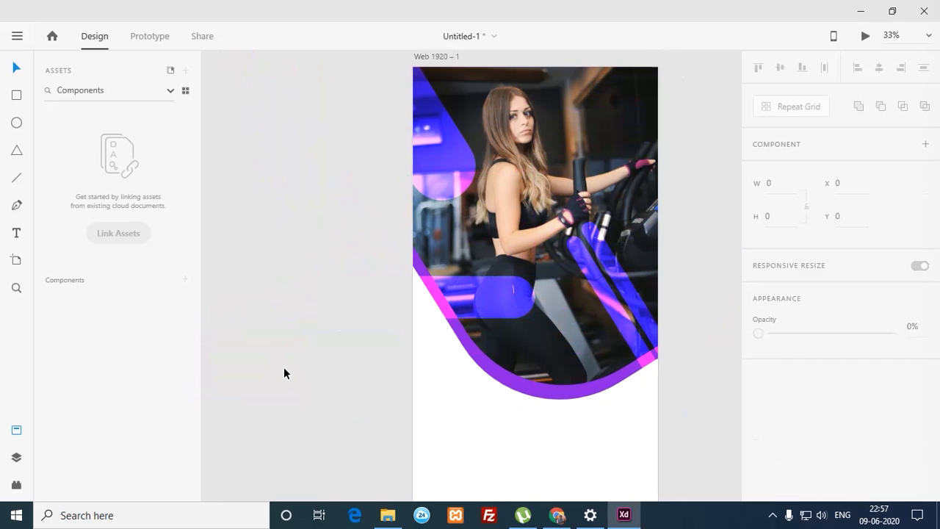
pyautogui.click(479, 304)
pyautogui.moveTo(442, 281); pyautogui.dragTo(441, 297)
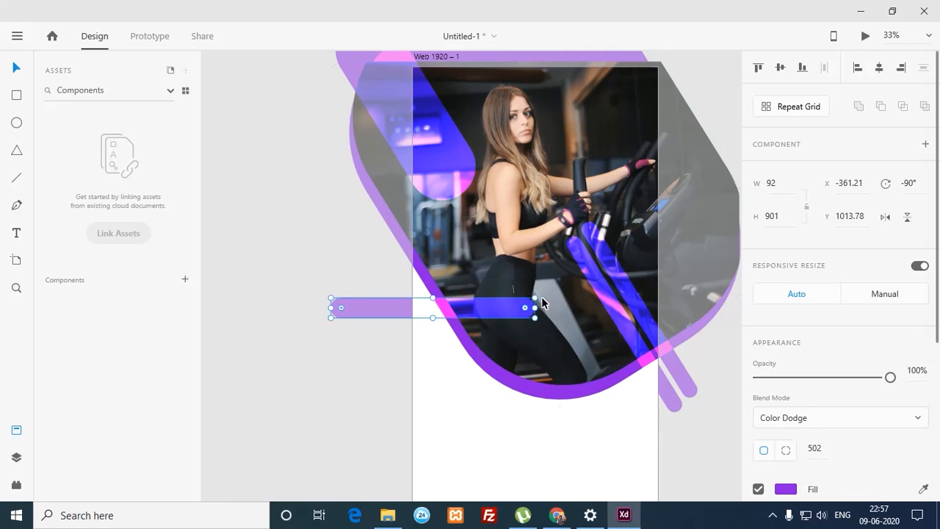
# Step: Tilt the bar to about -47° and shorten it to H 448 across the woman's leg
pyautogui.moveTo(544, 300); pyautogui.dragTo(556, 360)
pyautogui.moveTo(578, 390); pyautogui.dragTo(547, 351)
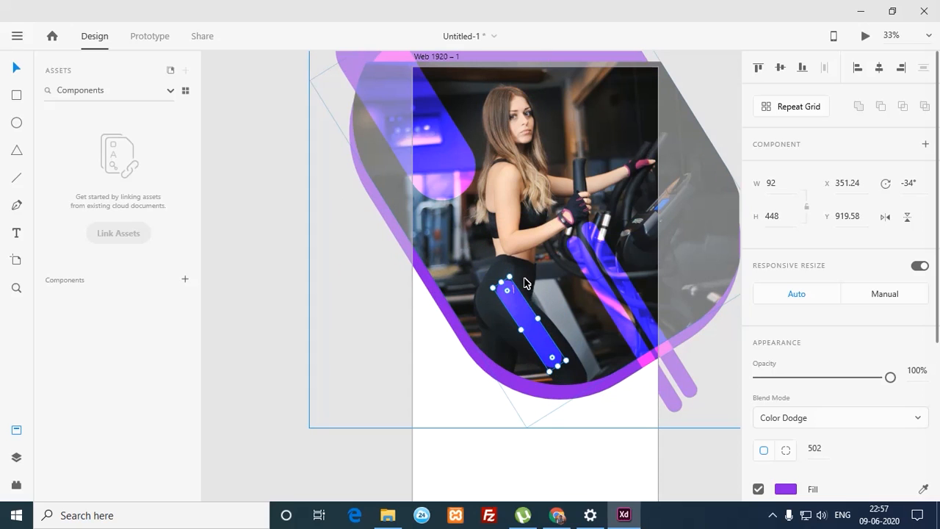
pyautogui.moveTo(515, 275); pyautogui.dragTo(543, 338)
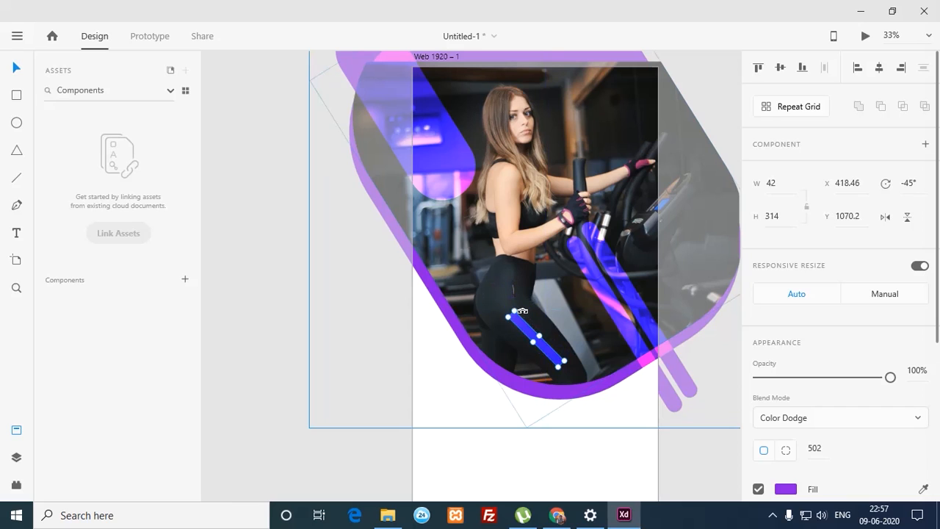
pyautogui.moveTo(521, 311); pyautogui.dragTo(522, 314)
pyautogui.click(313, 367)
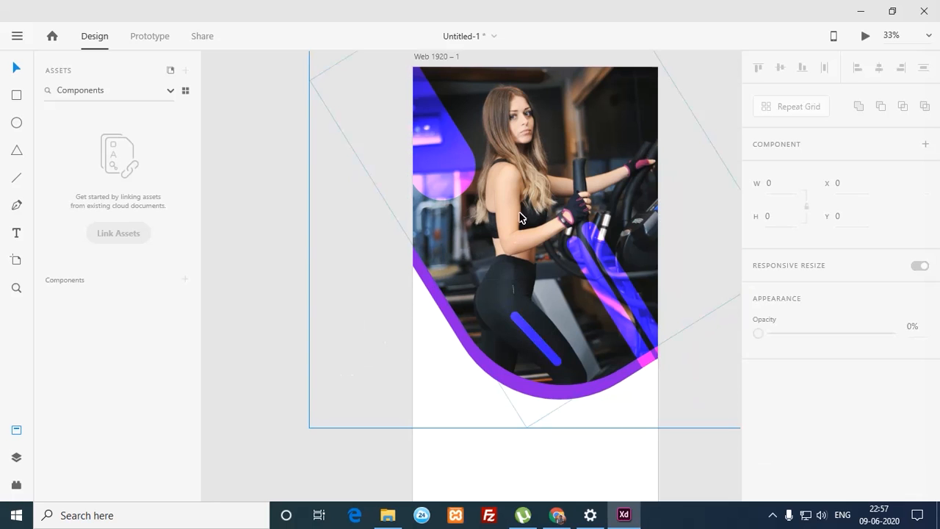
pyautogui.moveTo(516, 295); pyautogui.dragTo(446, 255)
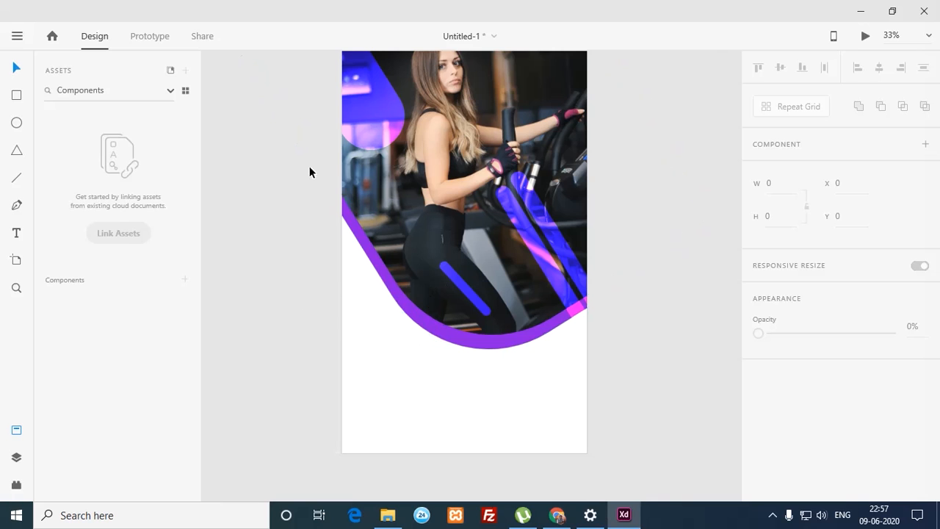
pyautogui.moveTo(311, 160); pyautogui.dragTo(321, 285)
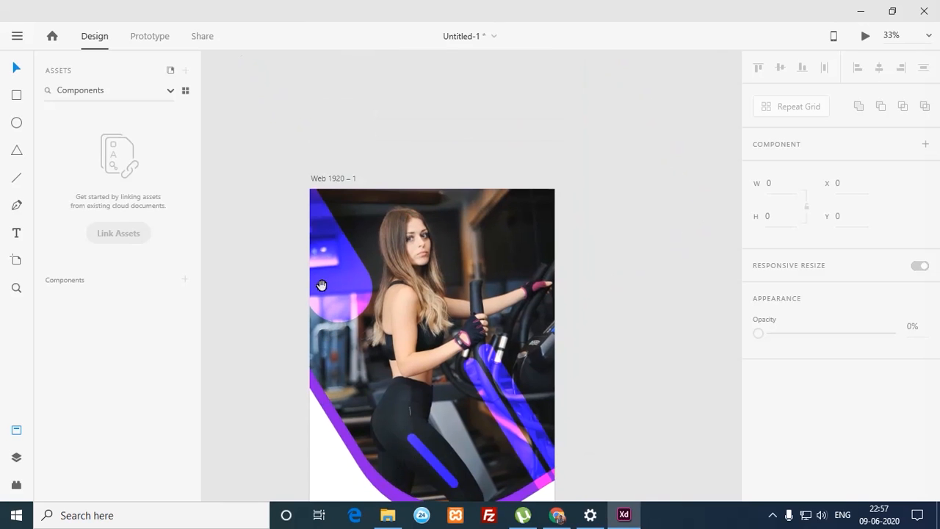
# Step: Eyedrop a purple from the shapes as the artboard's fill colour
pyautogui.click(336, 182)
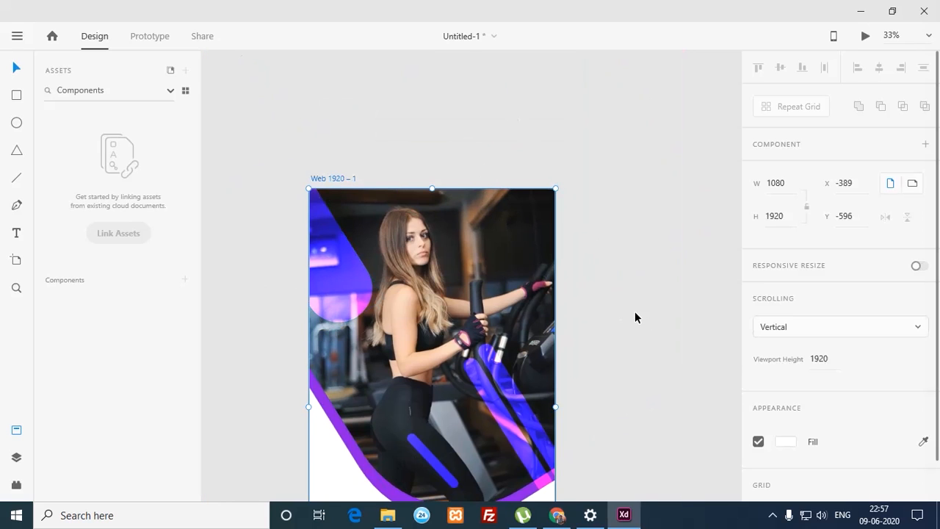
pyautogui.moveTo(937, 286); pyautogui.dragTo(933, 329)
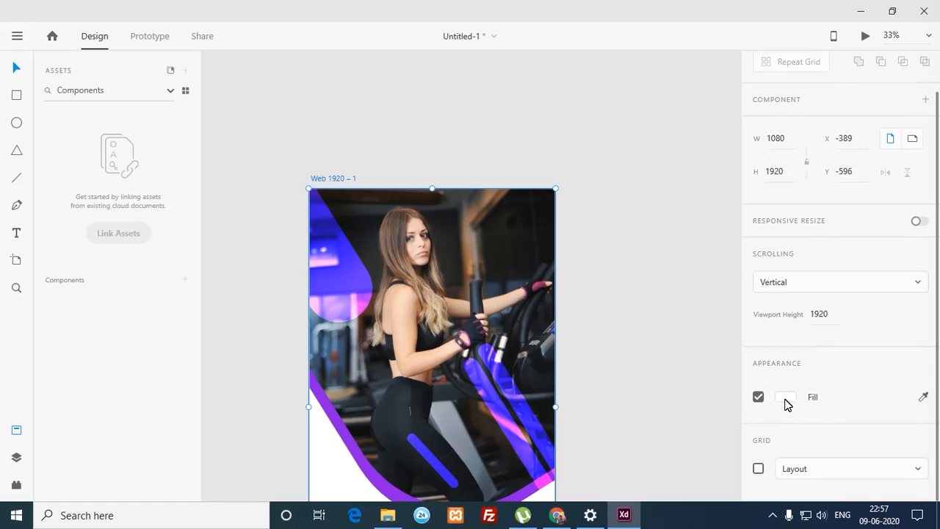
pyautogui.click(378, 139)
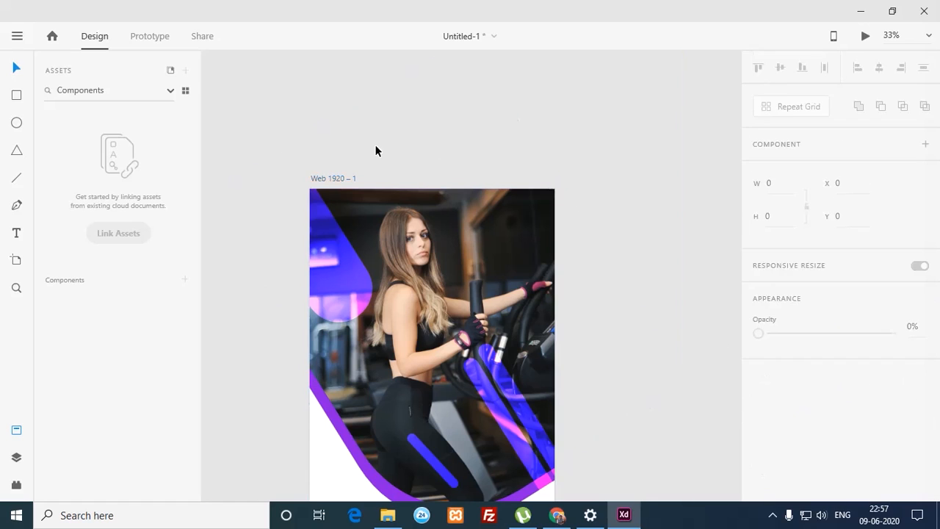
pyautogui.click(336, 179)
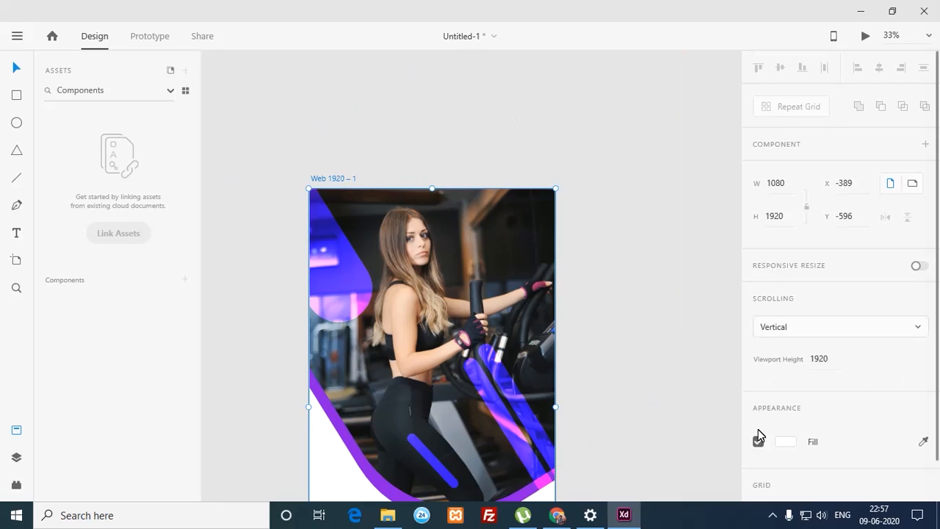
pyautogui.click(794, 446)
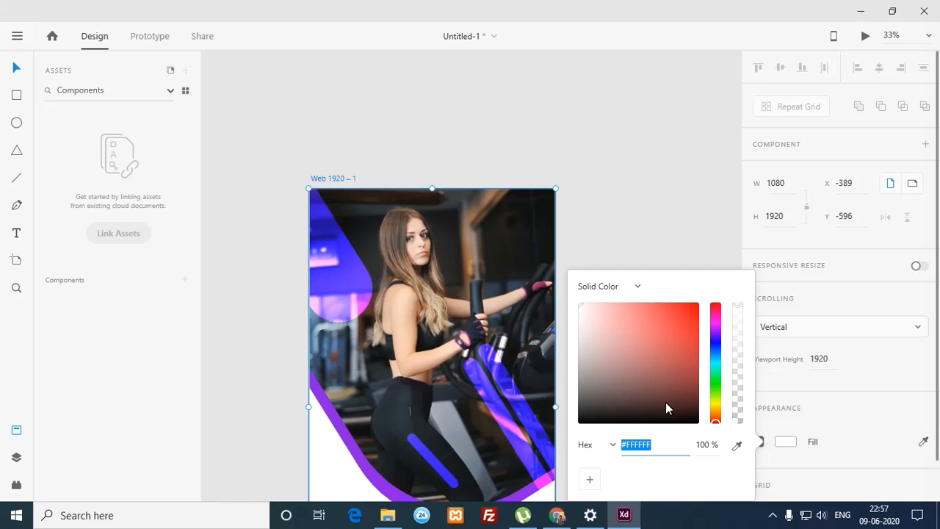
pyautogui.click(736, 445)
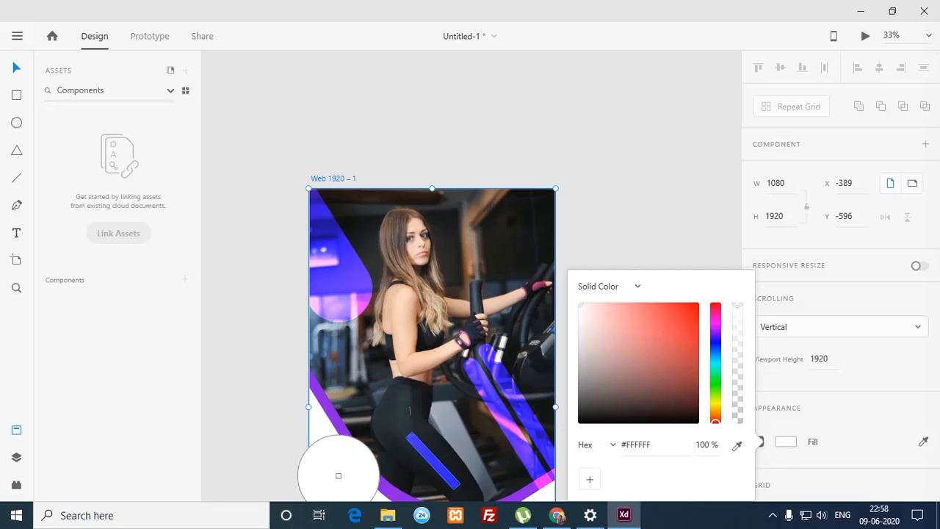
pyautogui.click(371, 473)
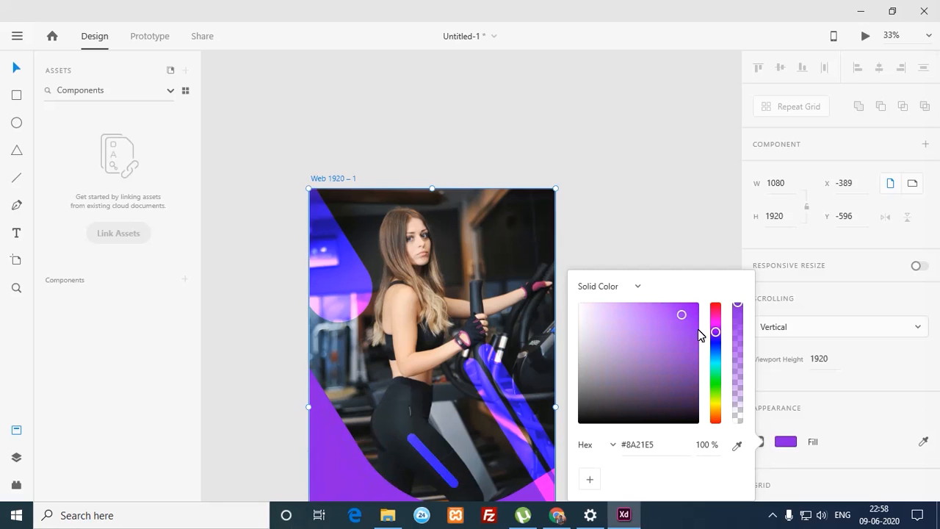
pyautogui.moveTo(715, 332); pyautogui.dragTo(696, 332)
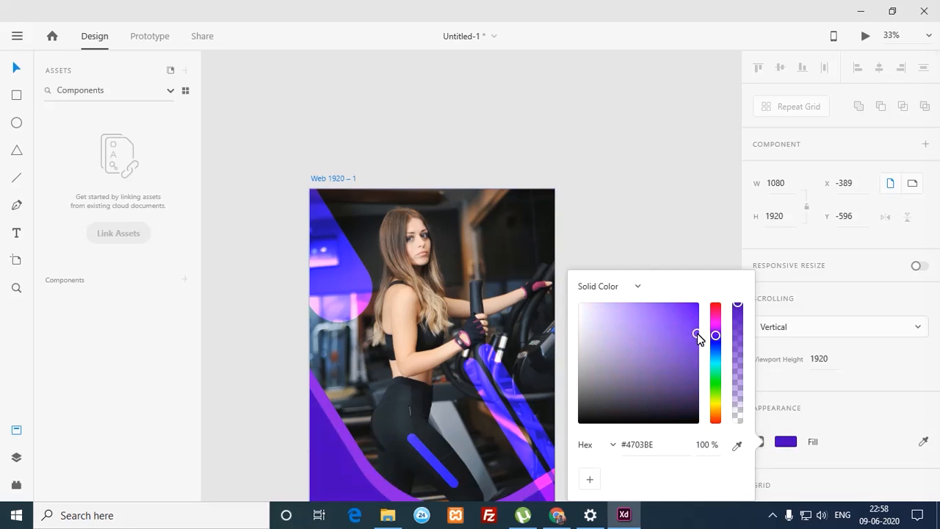
# Step: Switch the artboard fill to a linear gradient with dark grey and #8A21E5 stops
pyautogui.click(636, 287)
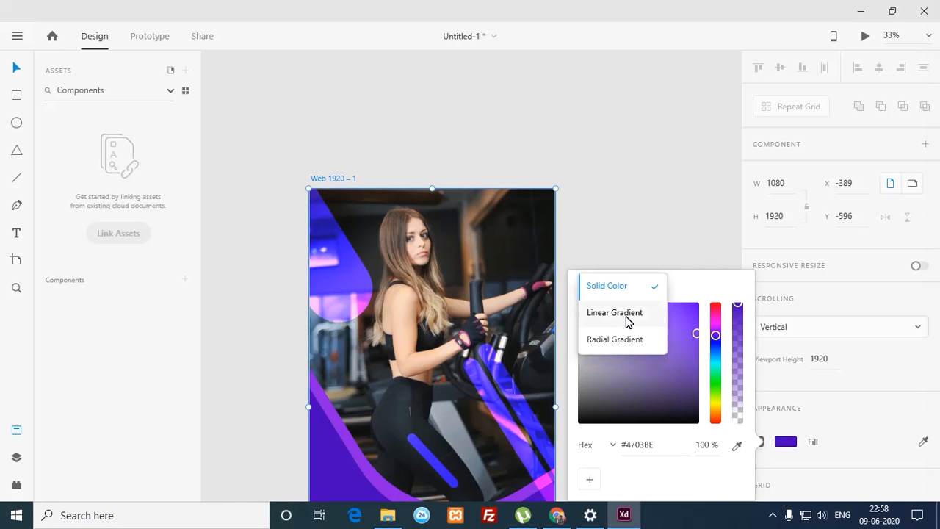
pyautogui.click(635, 316)
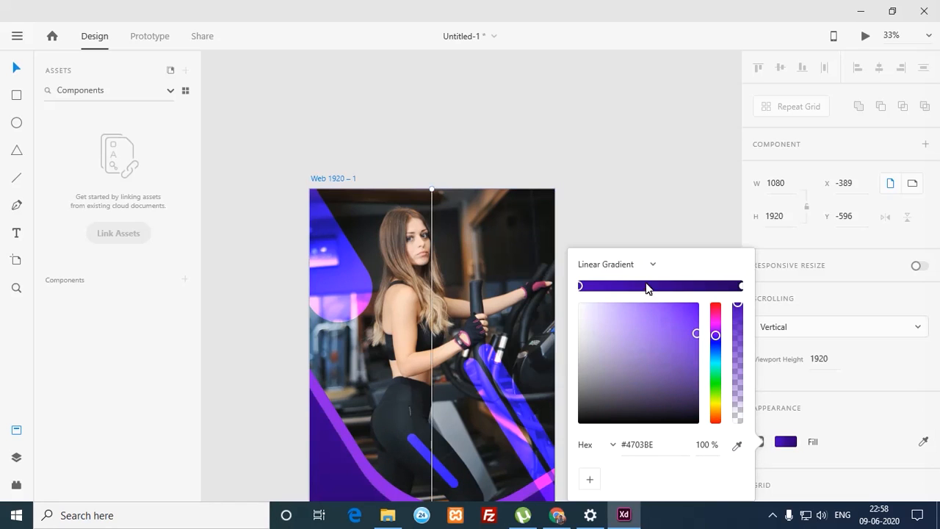
pyautogui.click(652, 265)
pyautogui.click(510, 277)
pyautogui.click(736, 445)
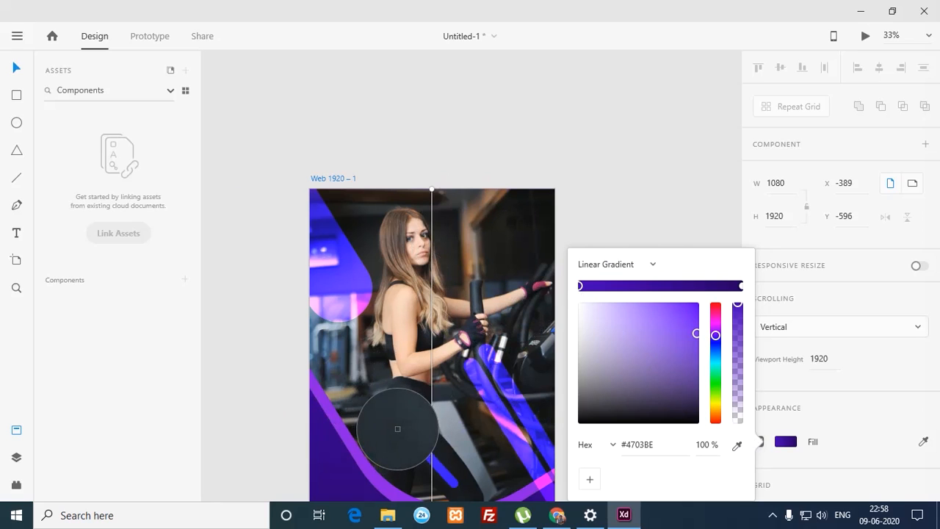
pyautogui.click(408, 424)
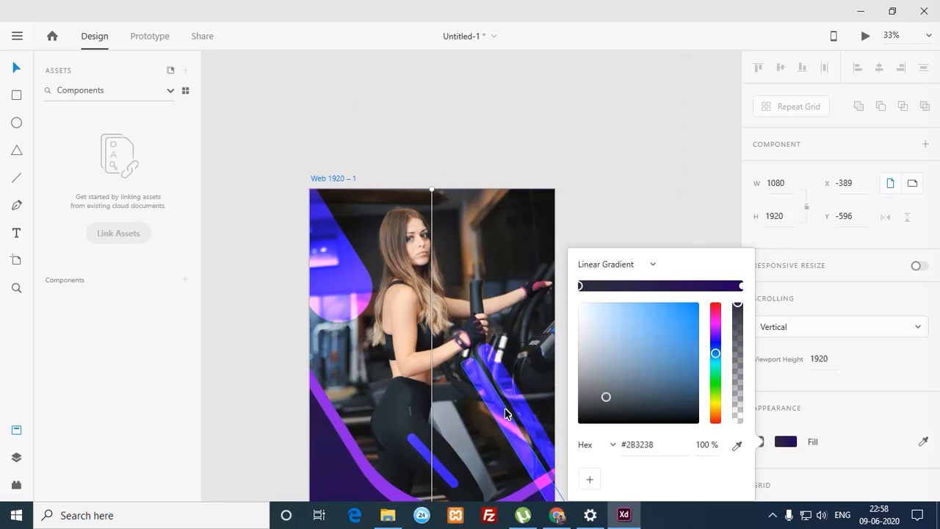
pyautogui.click(741, 286)
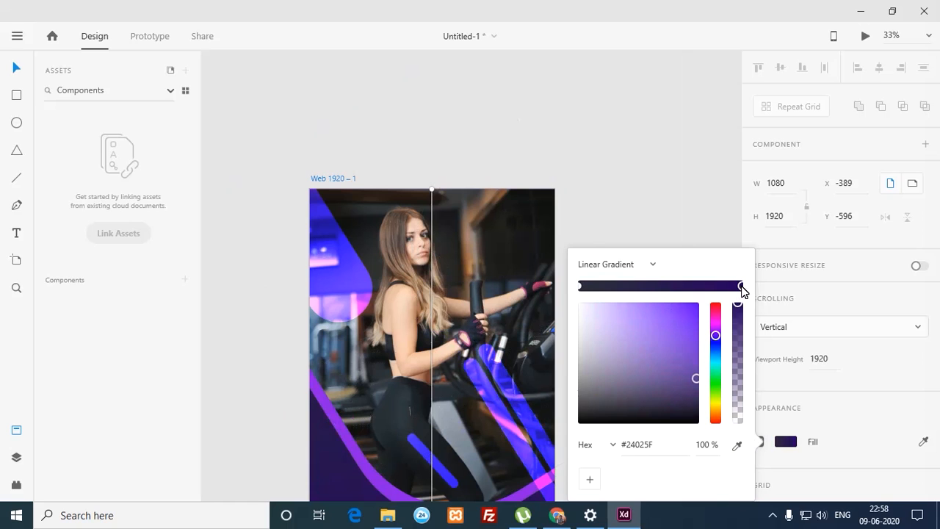
pyautogui.click(736, 445)
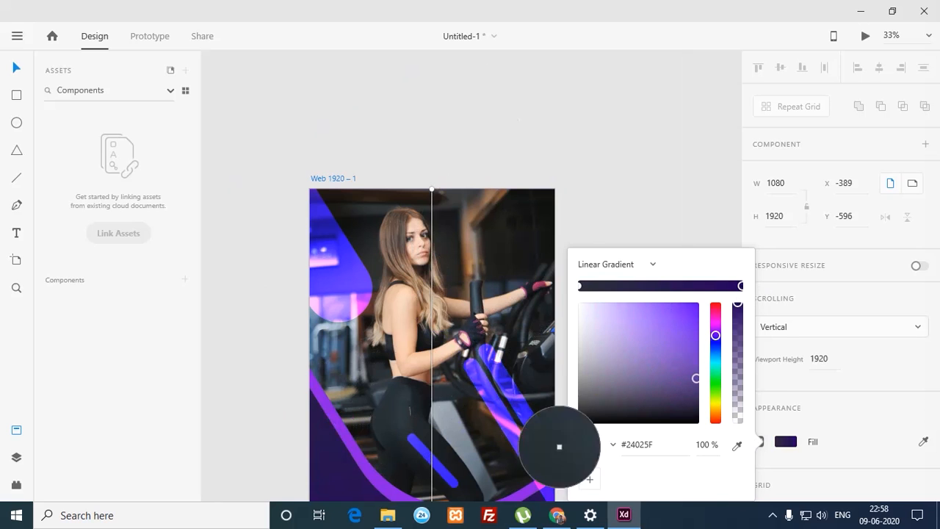
pyautogui.click(359, 461)
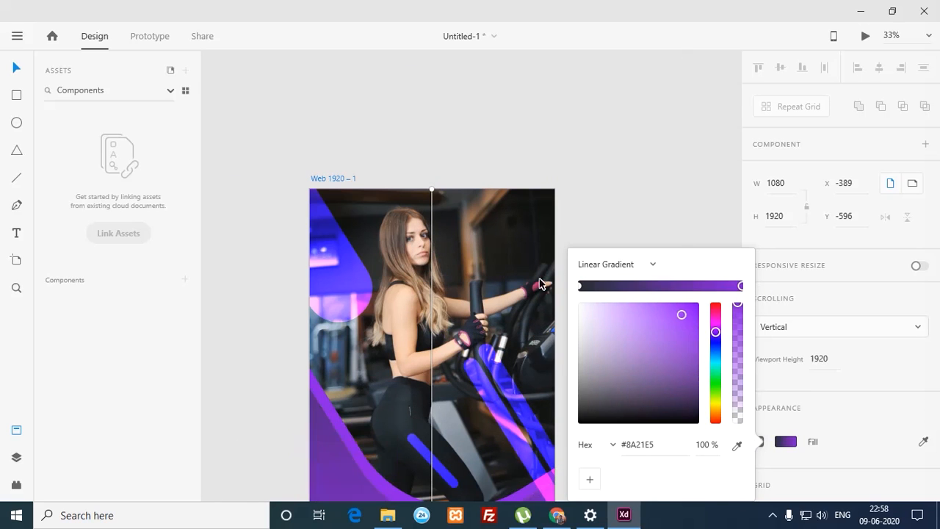
pyautogui.click(596, 240)
pyautogui.moveTo(593, 331); pyautogui.dragTo(583, 164)
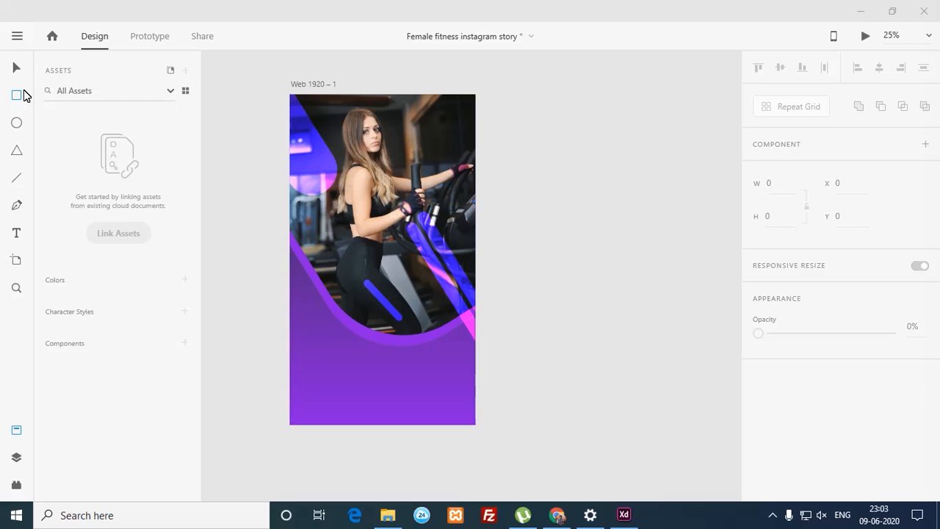
# Step: Draw a rectangle past the artboard edges and send it behind the gym photo
pyautogui.moveTo(291, 95); pyautogui.dragTo(469, 391)
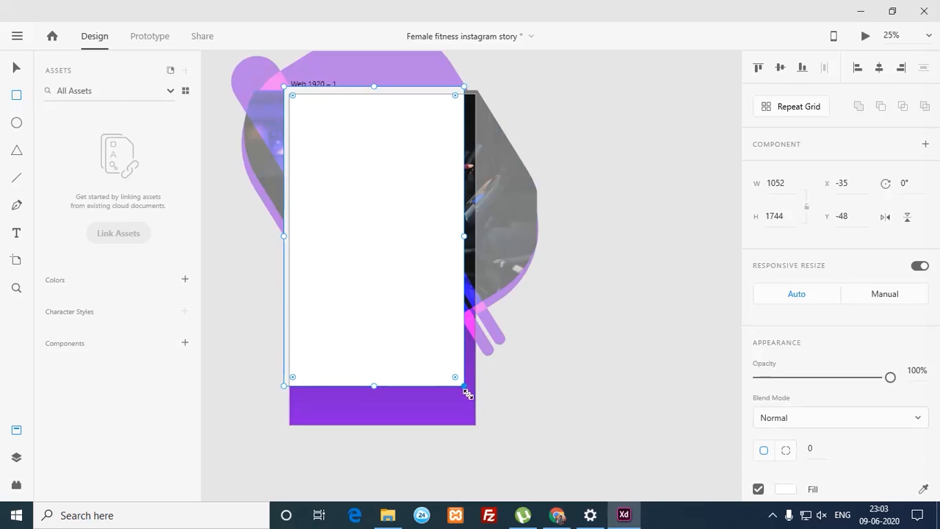
pyautogui.moveTo(470, 394); pyautogui.dragTo(492, 436)
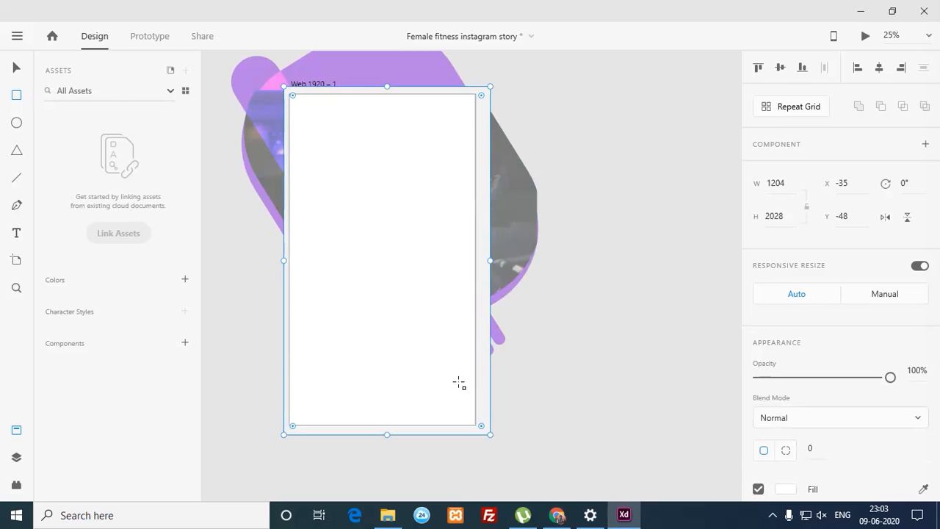
pyautogui.hotkey('ctrl', 'shift', '[')
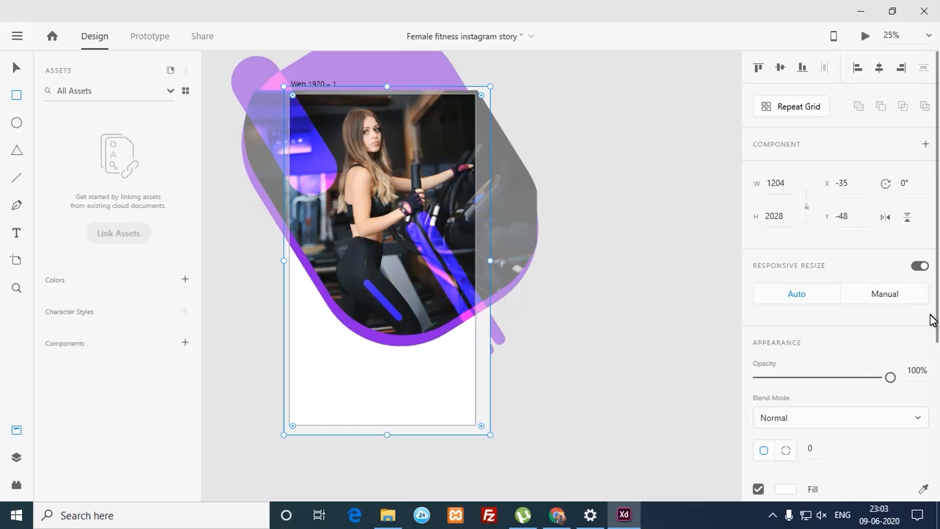
pyautogui.scroll(-5, 930, 318)
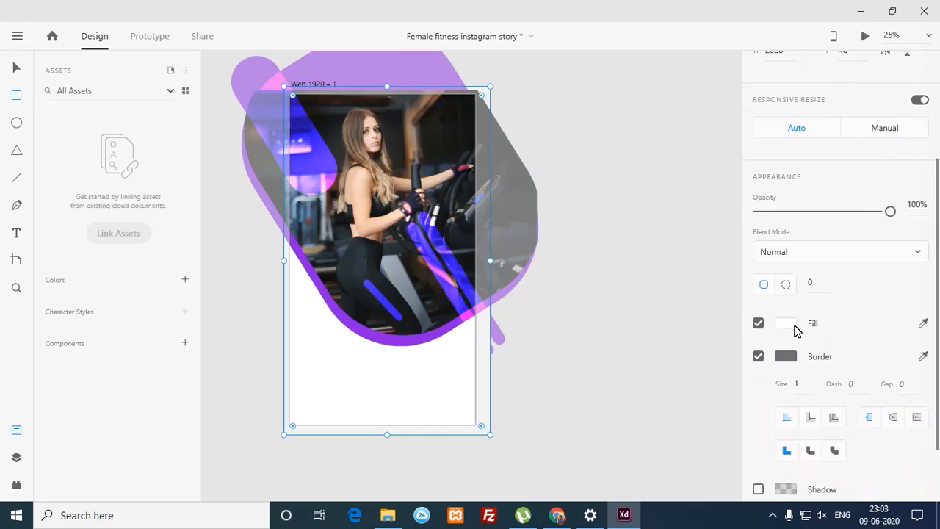
# Step: Fill the rectangle with a linear gradient from dark grey #2E373F to purple
pyautogui.click(786, 327)
pyautogui.click(645, 227)
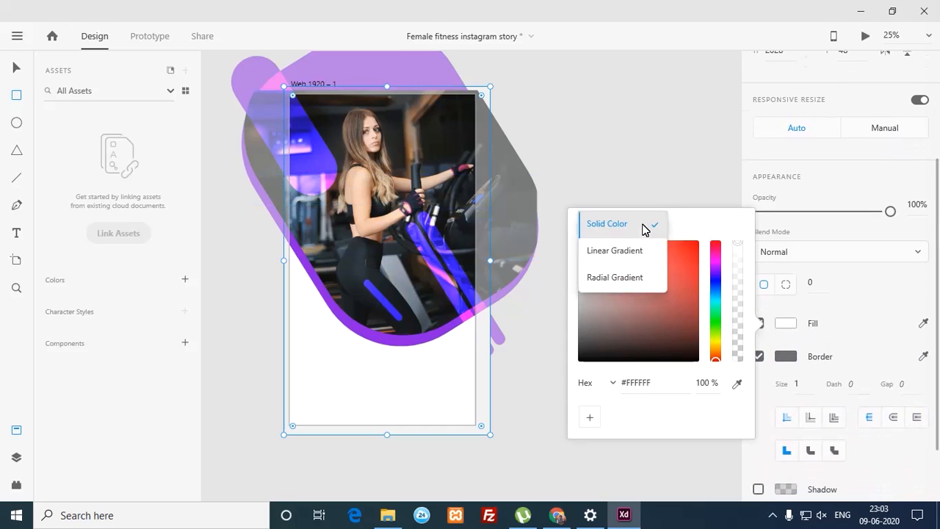
pyautogui.click(624, 252)
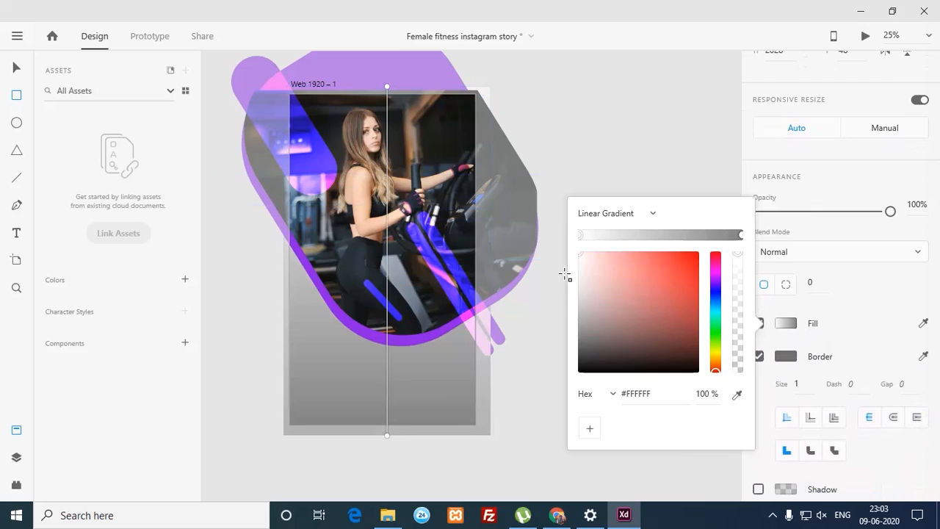
pyautogui.click(741, 236)
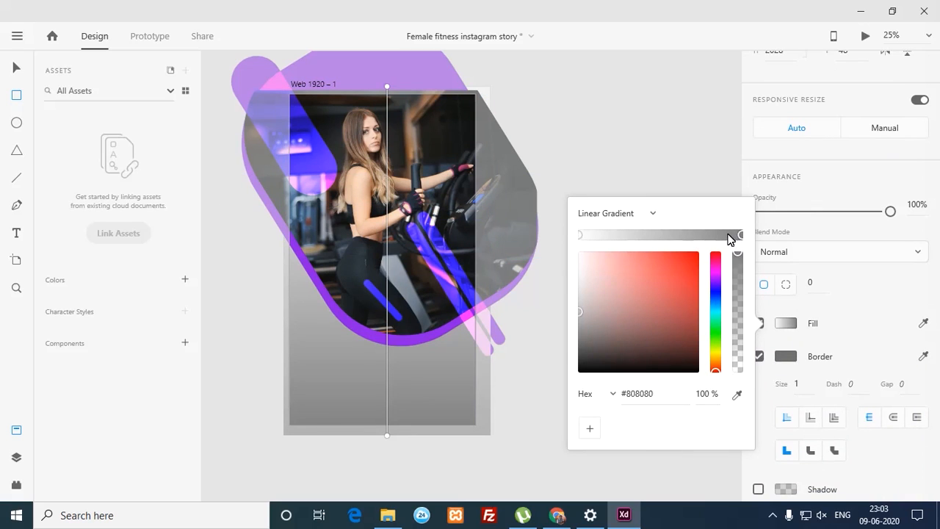
pyautogui.click(737, 395)
pyautogui.click(370, 277)
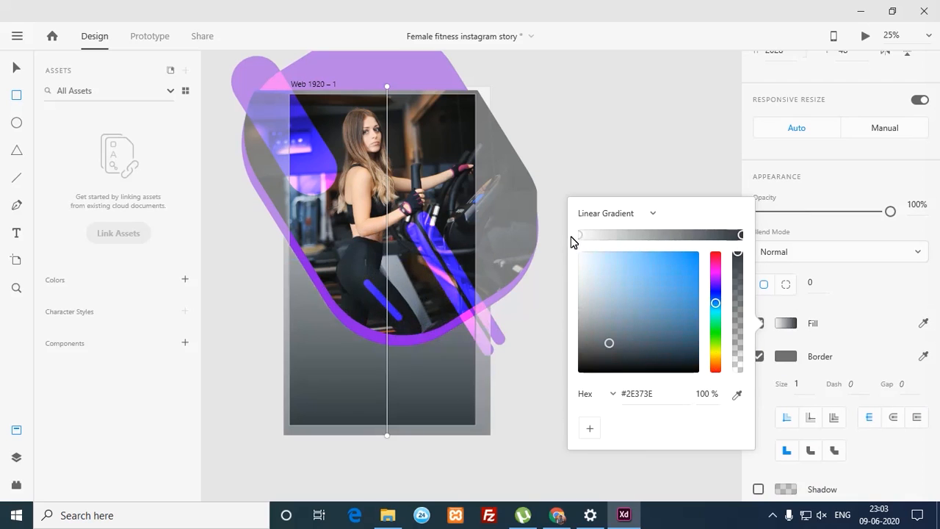
pyautogui.click(737, 395)
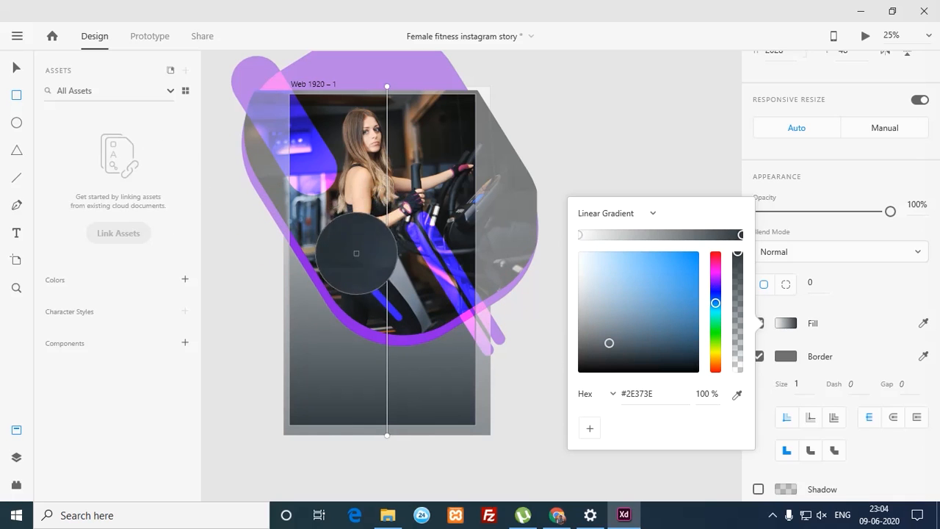
pyautogui.click(310, 257)
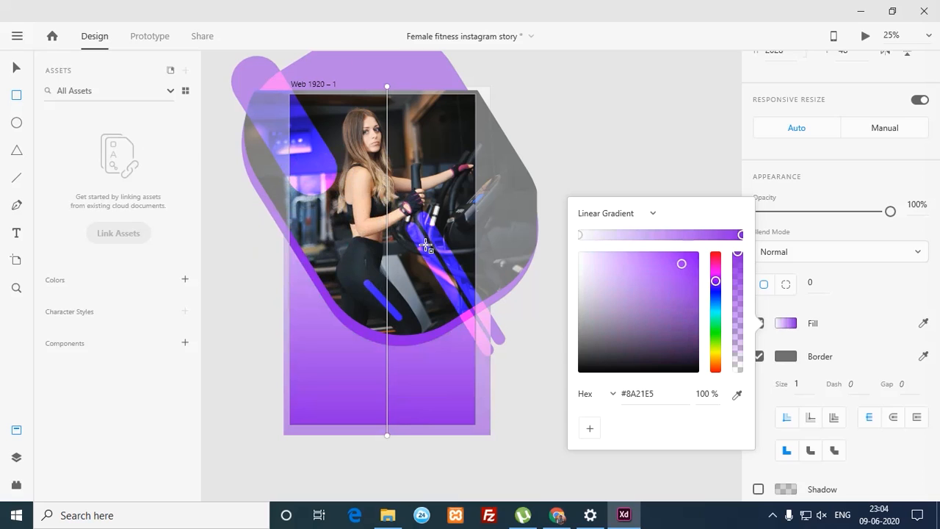
pyautogui.click(582, 234)
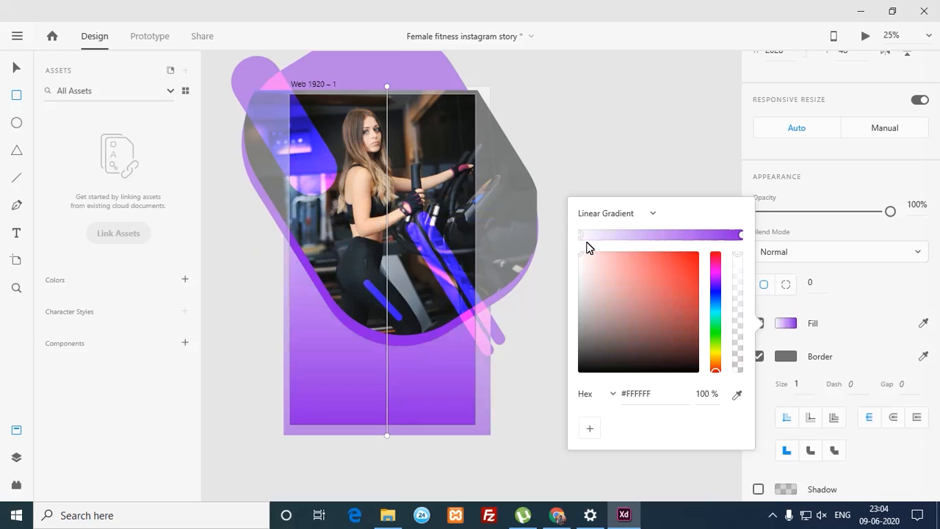
pyautogui.click(736, 395)
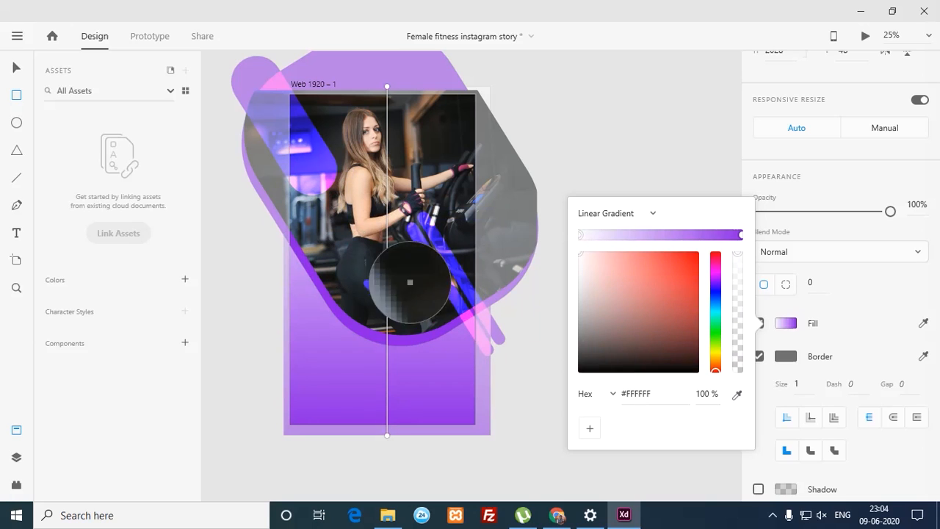
pyautogui.click(360, 262)
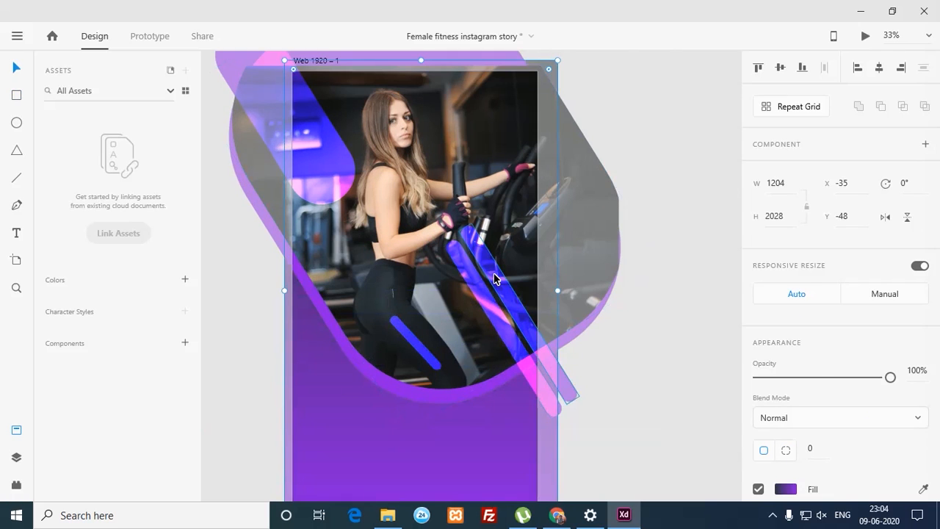
pyautogui.hotkey('ctrl', '-')
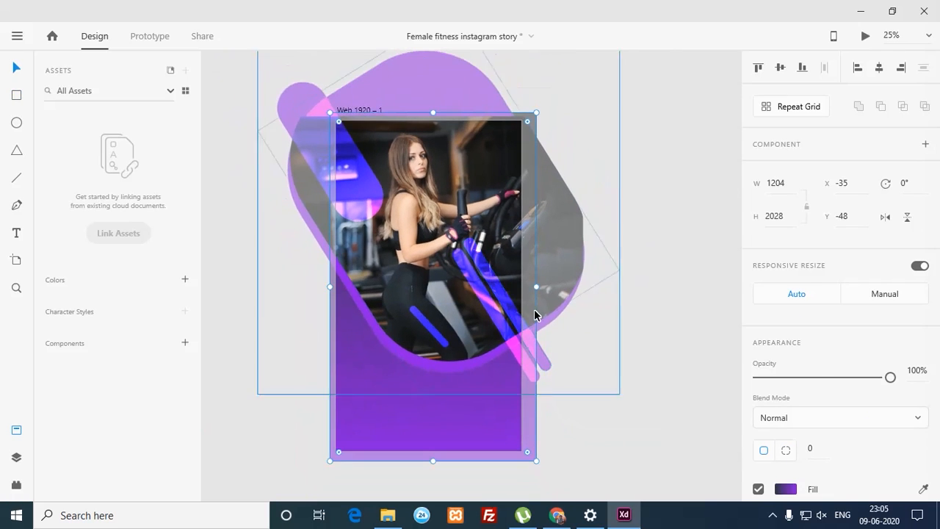
# Step: Give the top-left pill a linear gradient fill with its end stop tinted toward cyan
pyautogui.click(608, 410)
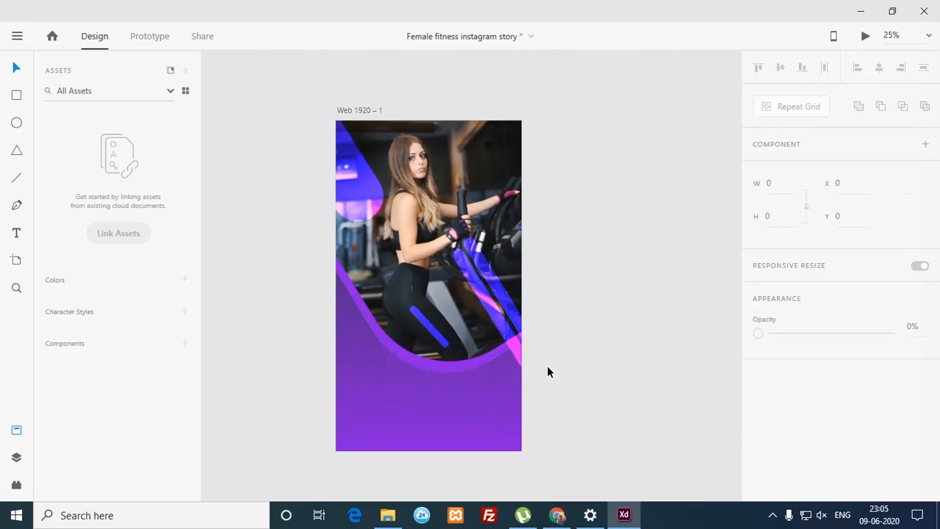
pyautogui.click(369, 207)
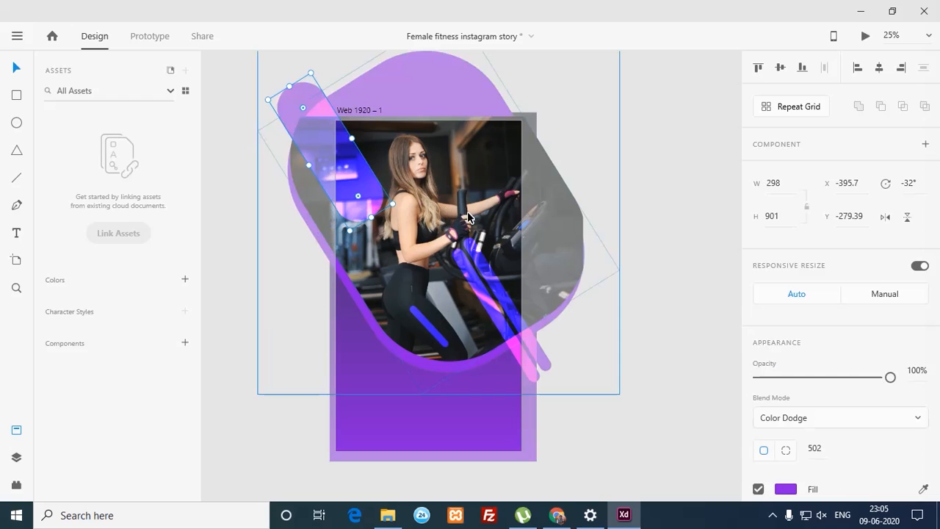
pyautogui.scroll(-2, 880, 367)
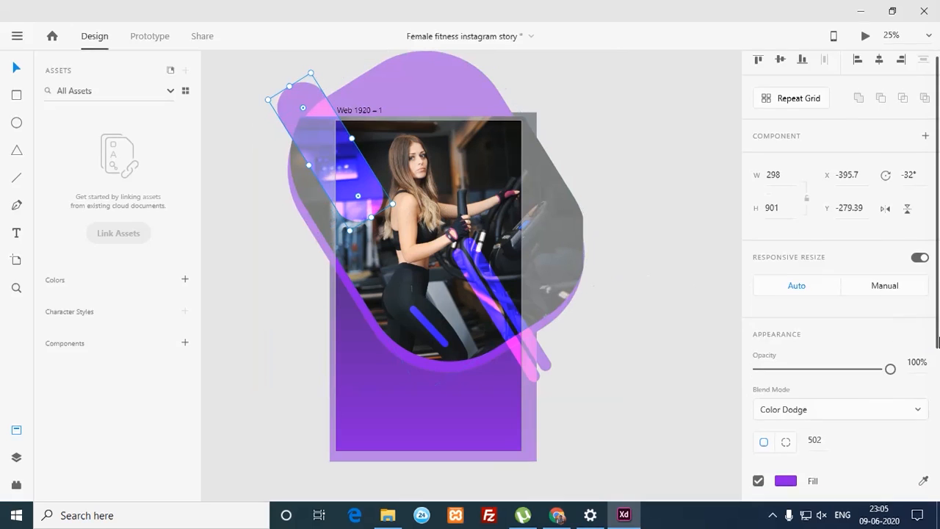
pyautogui.moveTo(939, 387); pyautogui.dragTo(929, 431)
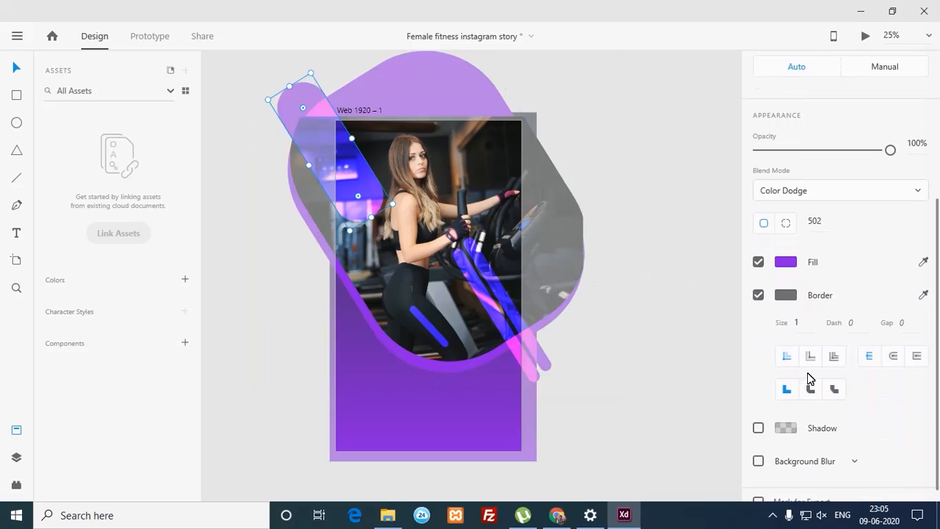
pyautogui.click(785, 262)
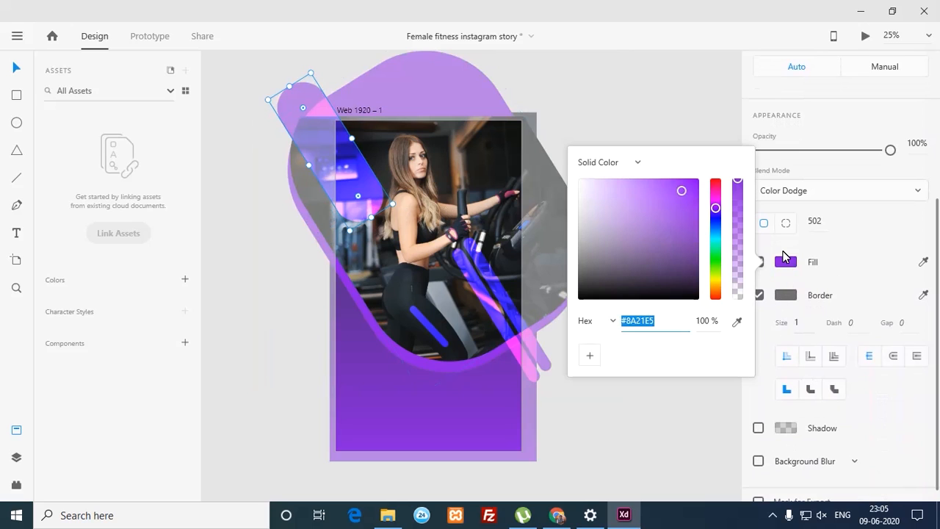
pyautogui.click(638, 165)
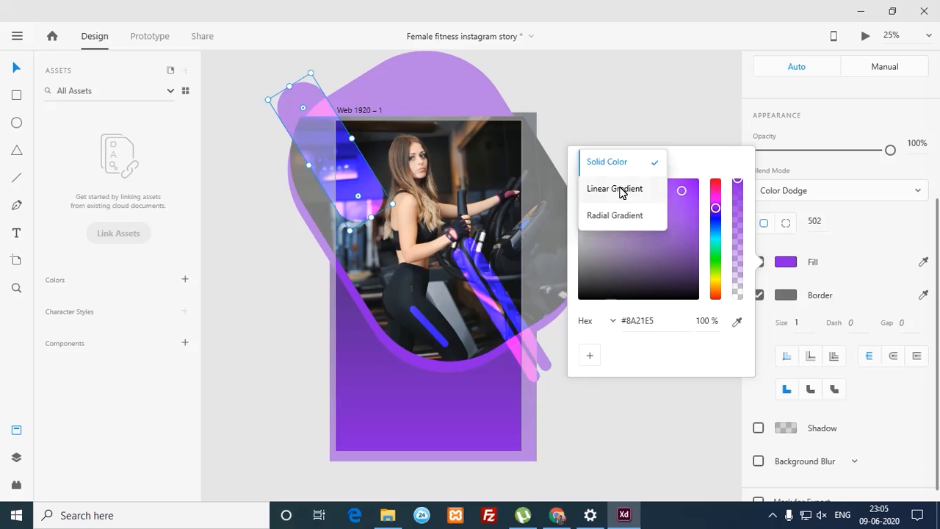
pyautogui.click(621, 188)
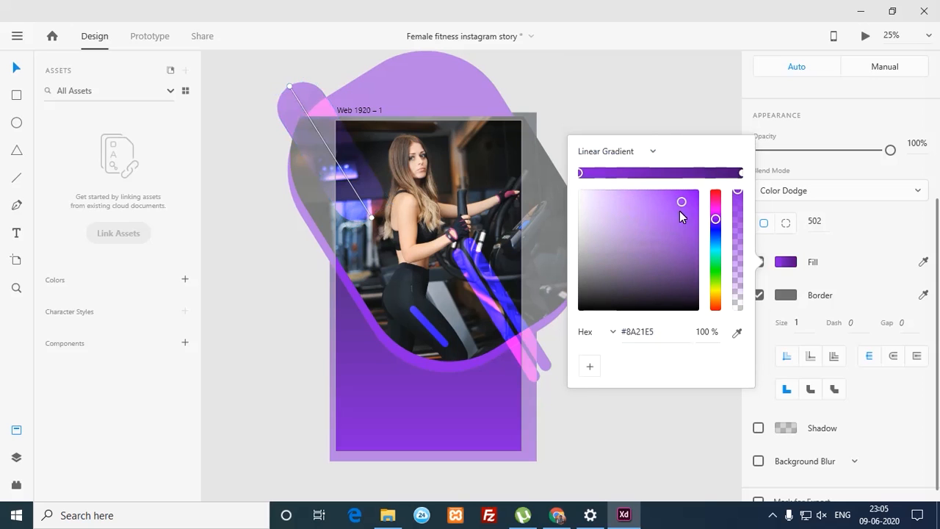
pyautogui.moveTo(715, 235)
pyautogui.mouseDown()
pyautogui.moveTo(713, 260)
pyautogui.moveTo(715, 225)
pyautogui.moveTo(710, 250)
pyautogui.mouseUp()
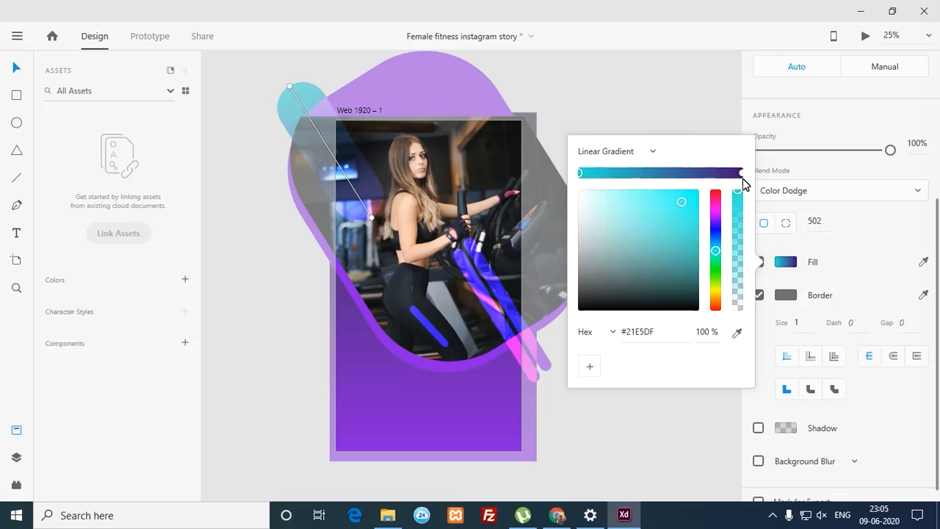
# Step: Give the diagonal stripe a linear gradient from purple #8A21E5 to teal #09CCB2
pyautogui.click(504, 286)
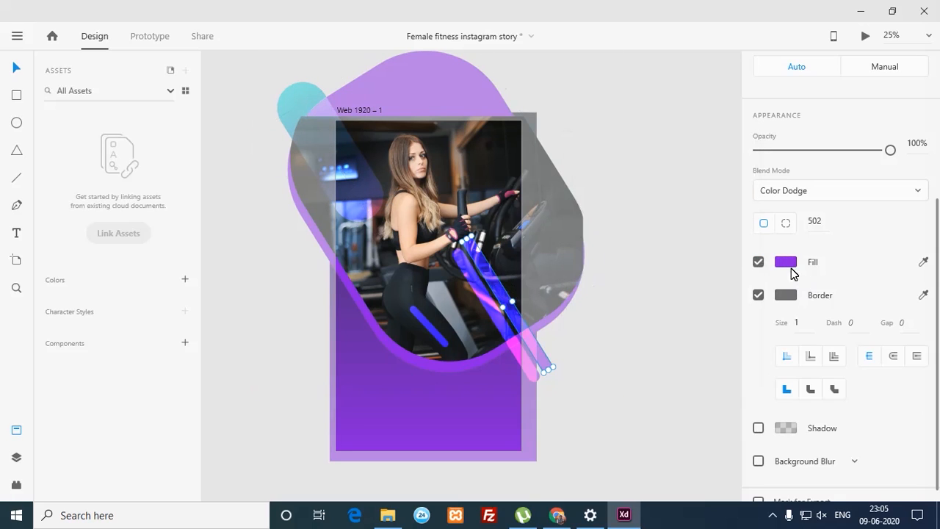
pyautogui.click(787, 263)
pyautogui.click(641, 165)
pyautogui.click(633, 185)
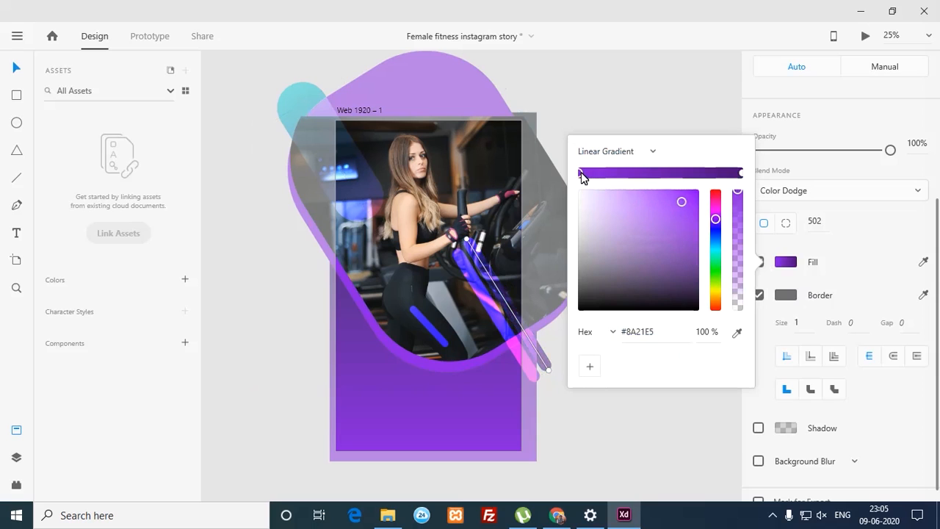
pyautogui.click(741, 174)
pyautogui.moveTo(715, 219); pyautogui.dragTo(713, 249)
pyautogui.click(692, 213)
pyautogui.moveTo(693, 214); pyautogui.dragTo(694, 214)
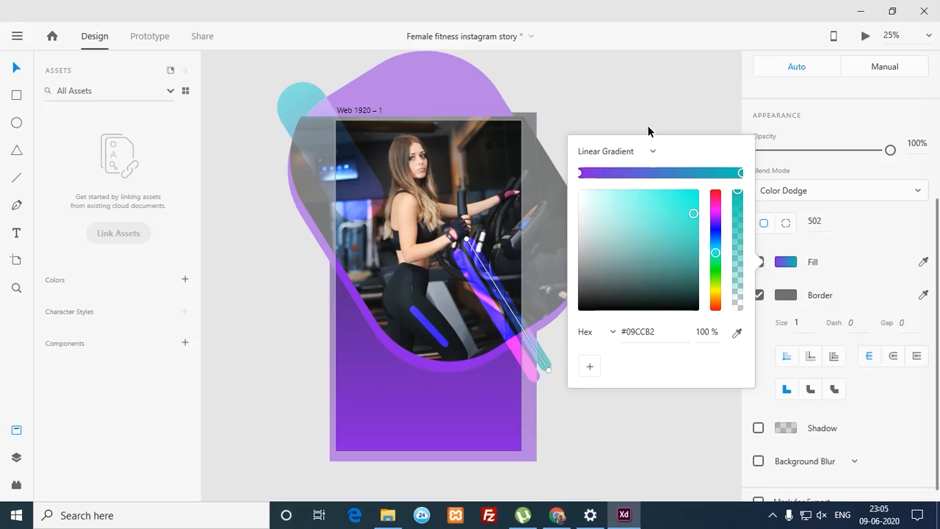
pyautogui.click(649, 129)
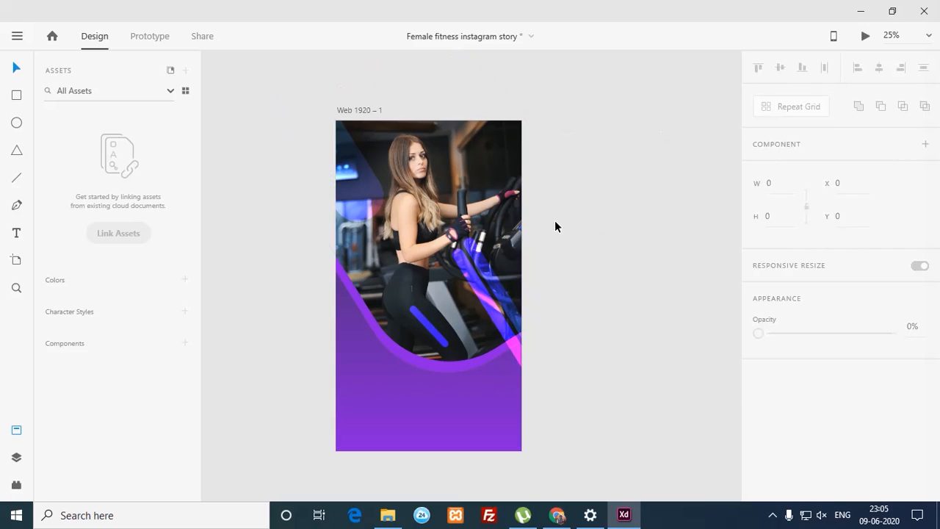
pyautogui.click(480, 233)
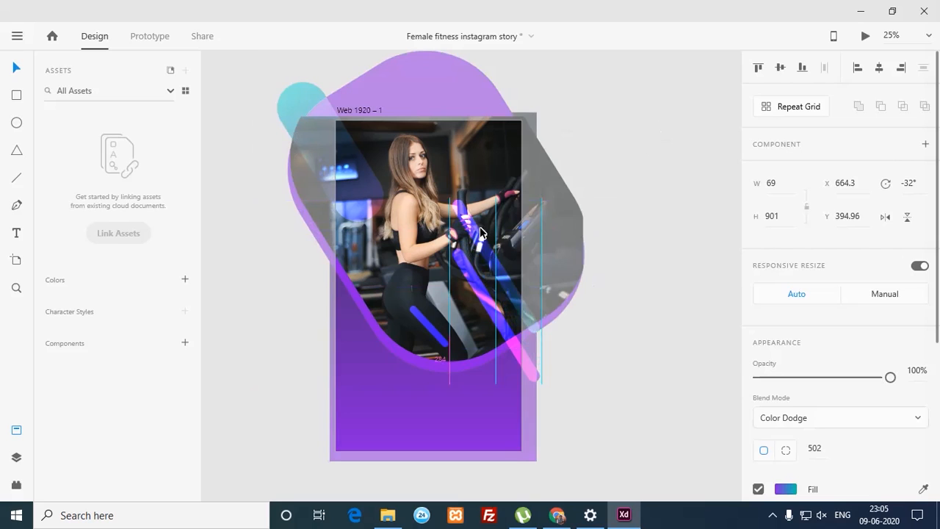
# Step: Move the gradient stripe up across the top-right of the photo to about Y 41
pyautogui.click(630, 326)
pyautogui.hotkey('ctrl', 'z')
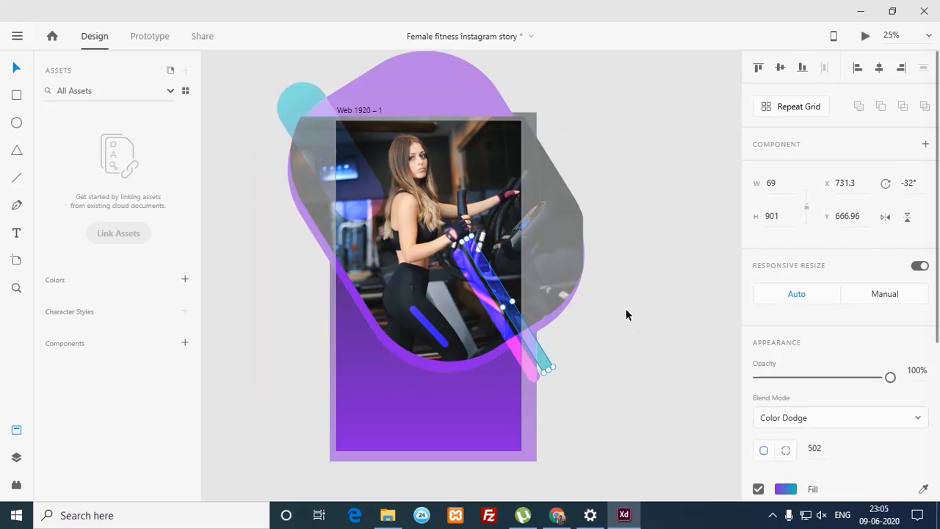
pyautogui.moveTo(492, 278); pyautogui.dragTo(487, 166)
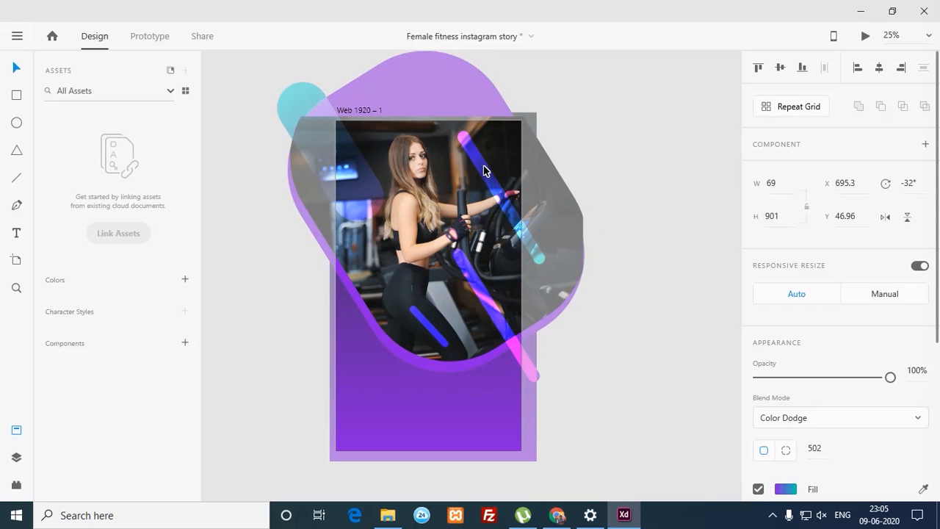
pyautogui.click(607, 144)
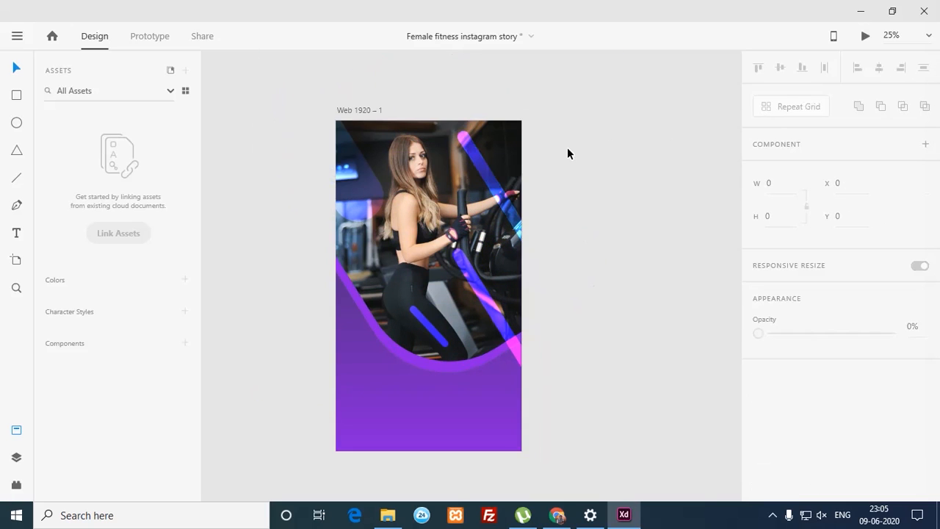
# Step: Shorten the top-left teal pill to height 689 and nudge it upward
pyautogui.click(368, 186)
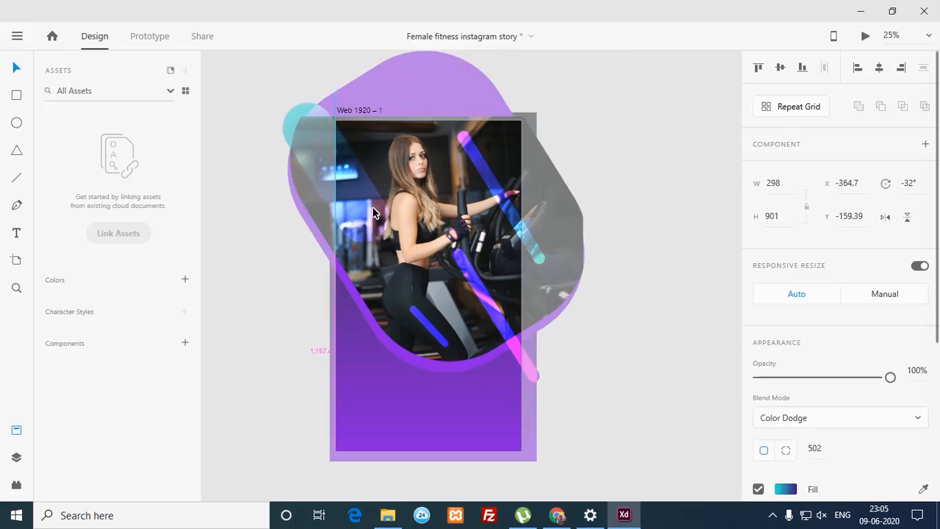
pyautogui.click(580, 132)
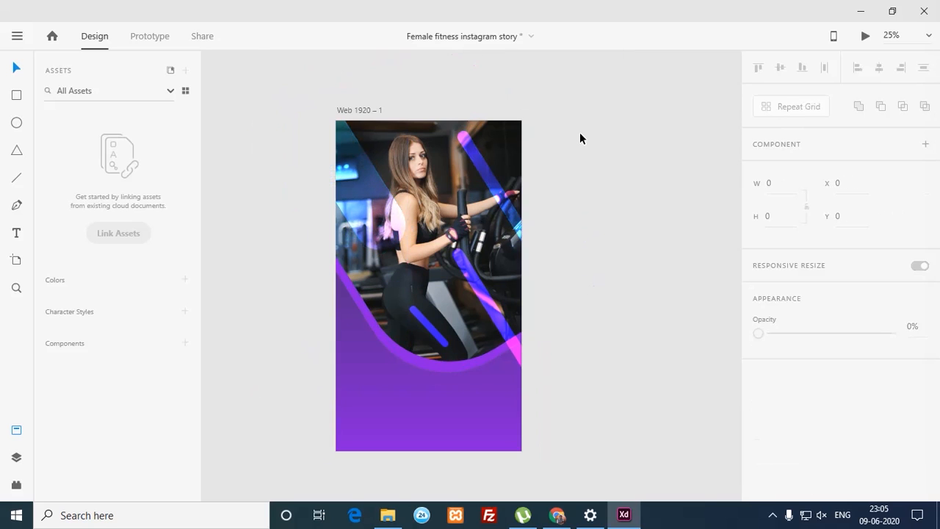
pyautogui.click(385, 199)
pyautogui.moveTo(371, 181); pyautogui.dragTo(377, 177)
pyautogui.moveTo(300, 87); pyautogui.dragTo(334, 153)
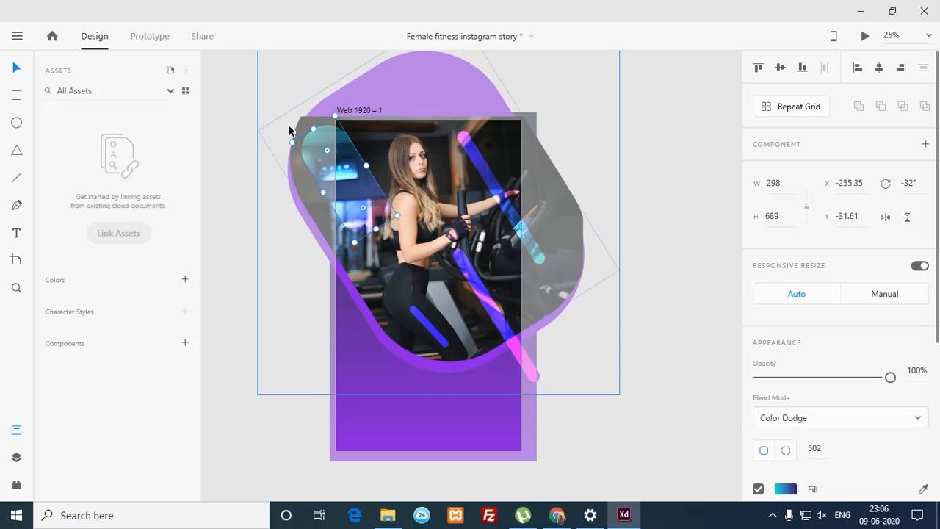
pyautogui.click(294, 99)
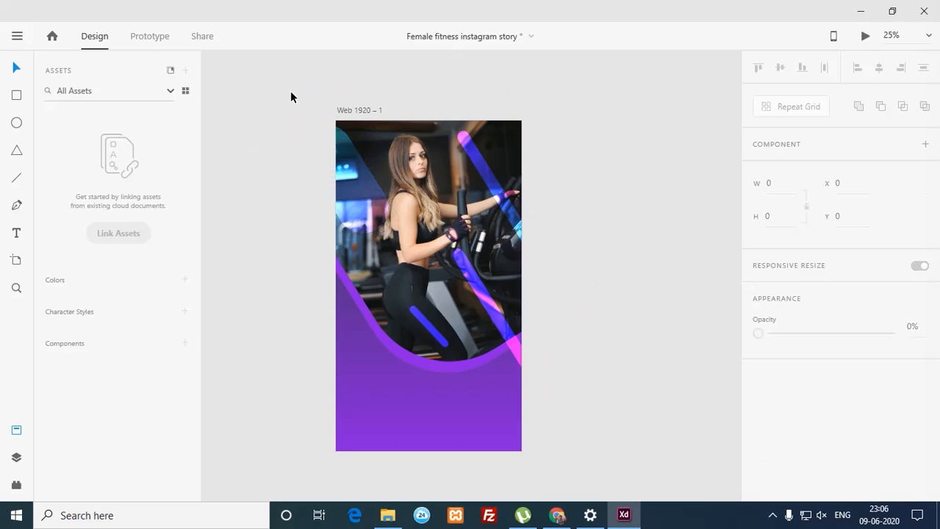
# Step: Pan and zoom into the lower part of the artboard
pyautogui.moveTo(443, 264); pyautogui.dragTo(445, 180)
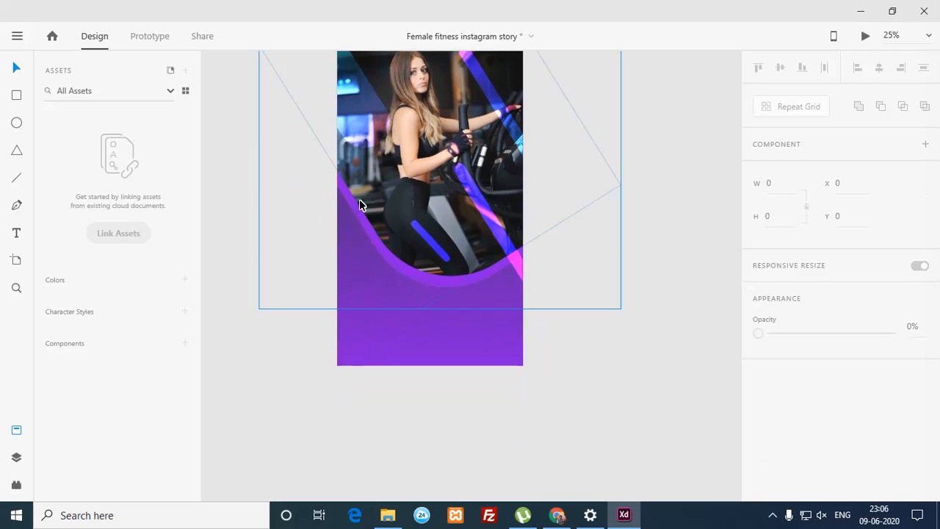
pyautogui.moveTo(323, 184); pyautogui.dragTo(555, 387)
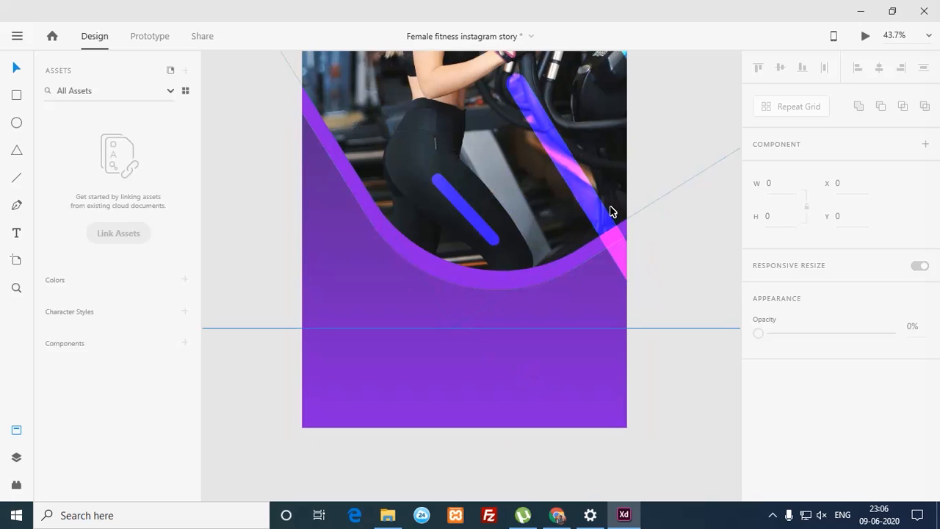
pyautogui.moveTo(594, 178)
pyautogui.mouseDown()
pyautogui.moveTo(494, 316)
pyautogui.moveTo(495, 360)
pyautogui.moveTo(586, 166)
pyautogui.mouseUp()
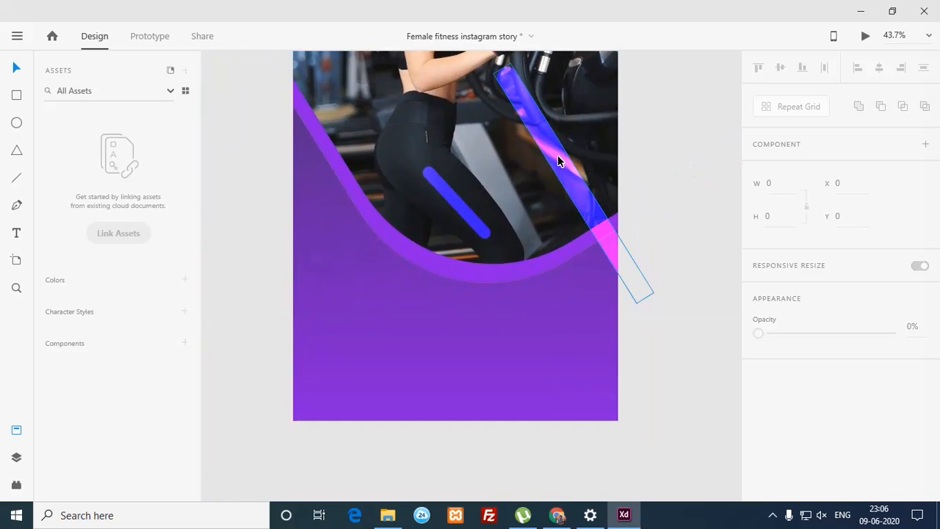
pyautogui.moveTo(558, 159); pyautogui.dragTo(540, 266)
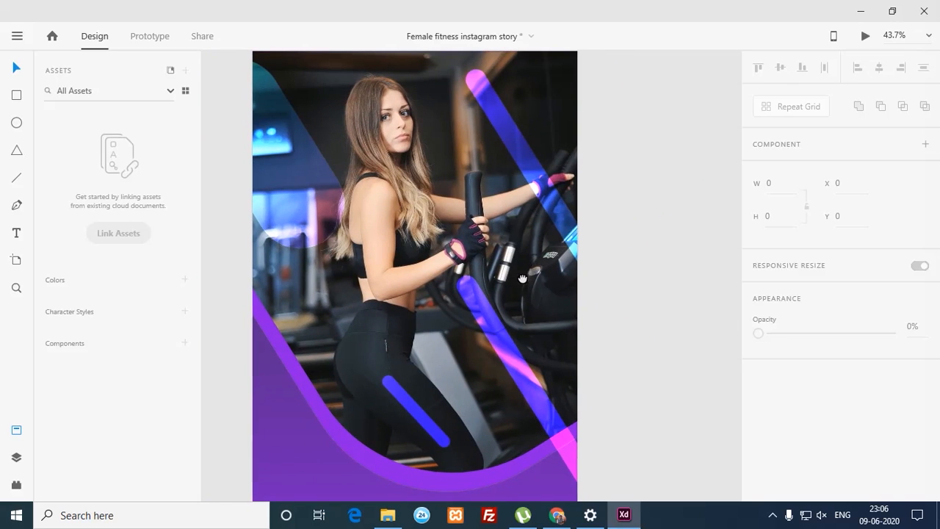
# Step: Turn the lower diagonal stripe into a hollow pill with a white border and no fill
pyautogui.hscroll(-2, 540, 268)
pyautogui.scroll(-4, 538, 280)
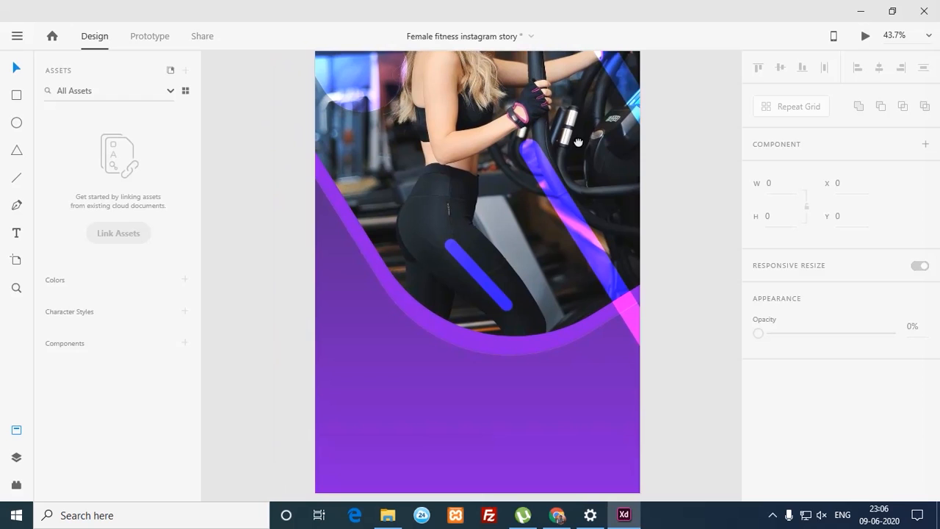
pyautogui.moveTo(549, 196); pyautogui.dragTo(546, 212)
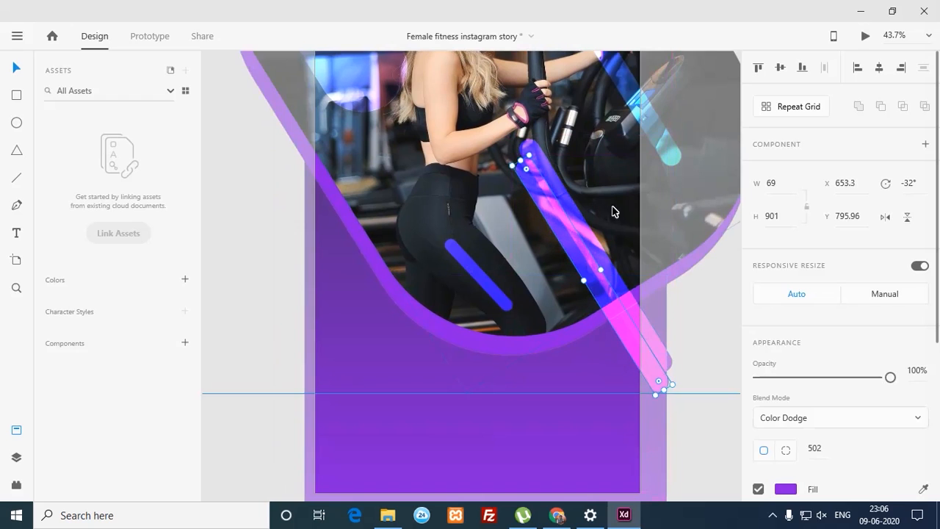
pyautogui.moveTo(936, 336); pyautogui.dragTo(935, 404)
pyautogui.click(758, 370)
pyautogui.click(758, 406)
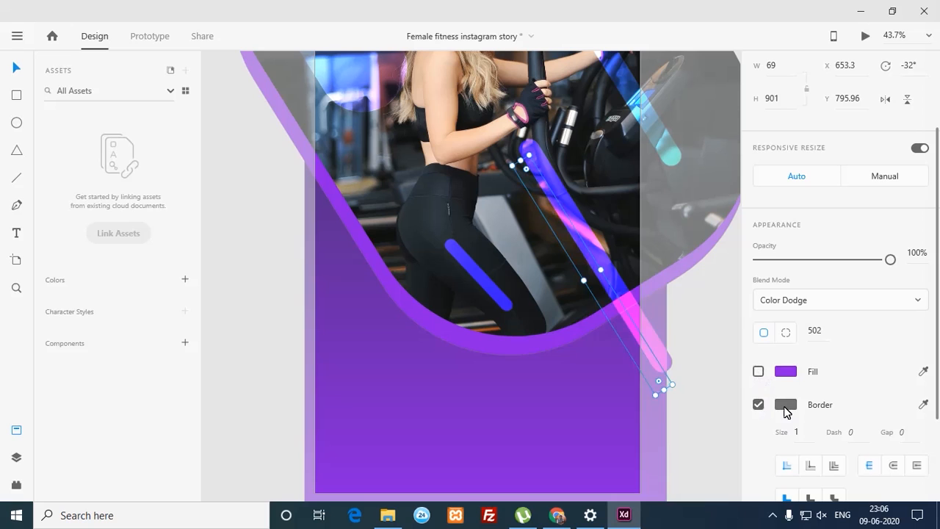
pyautogui.click(785, 404)
pyautogui.click(615, 325)
pyautogui.moveTo(614, 326); pyautogui.dragTo(571, 283)
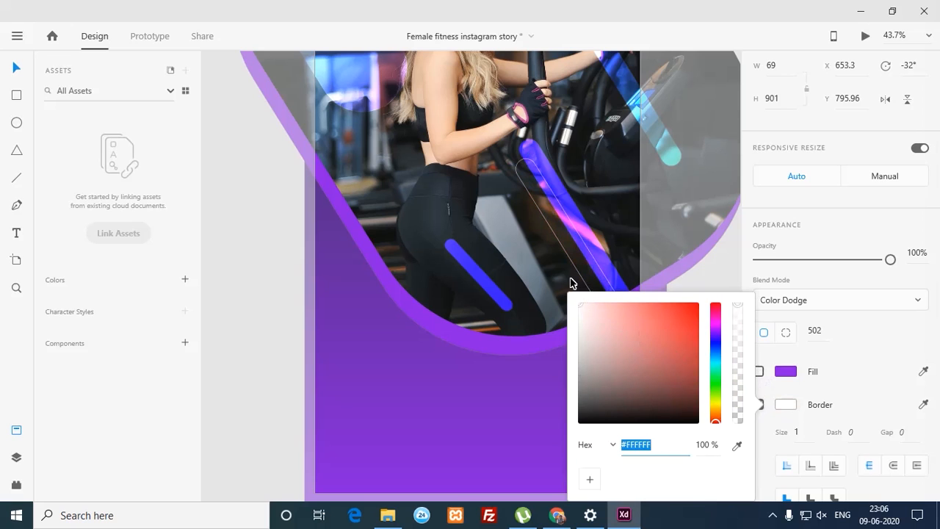
pyautogui.click(810, 308)
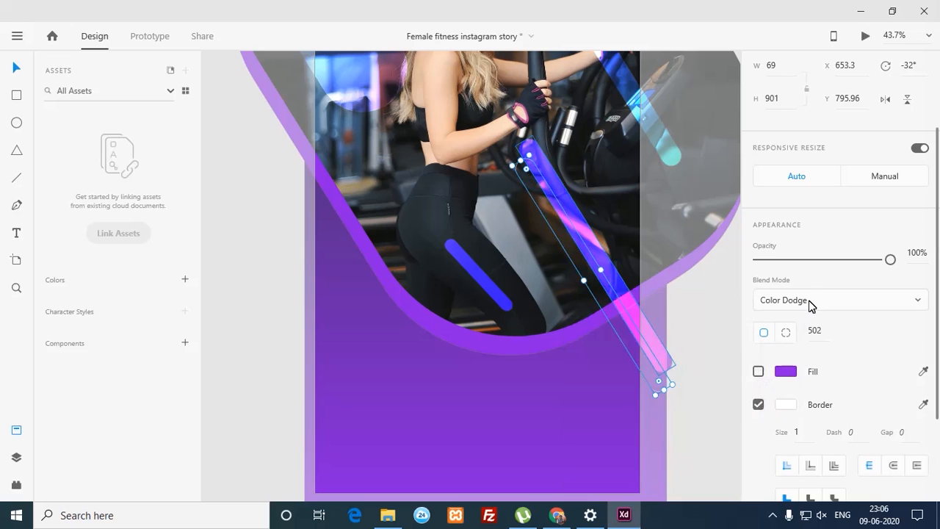
# Step: Keep Color Dodge blending, set the border size to 3, and settle the pill along the right edge
pyautogui.click(810, 306)
pyautogui.click(806, 305)
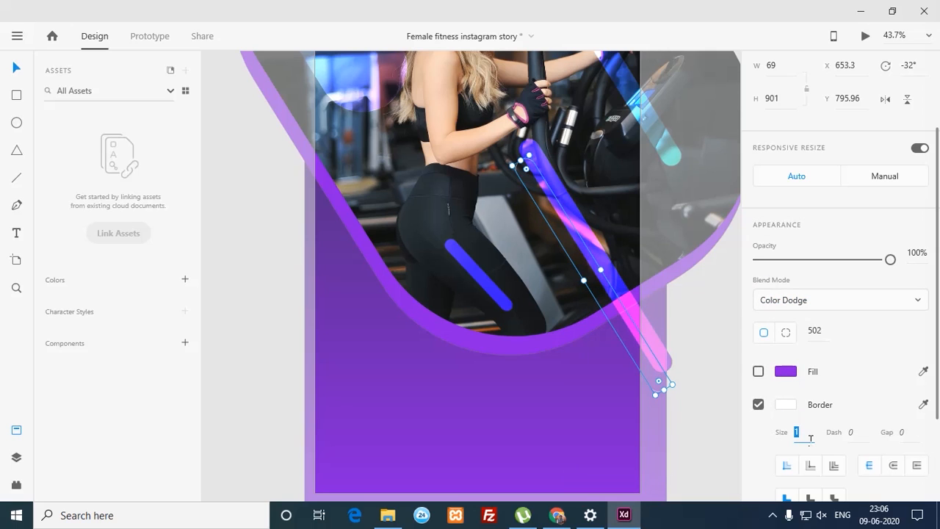
pyautogui.write('3')
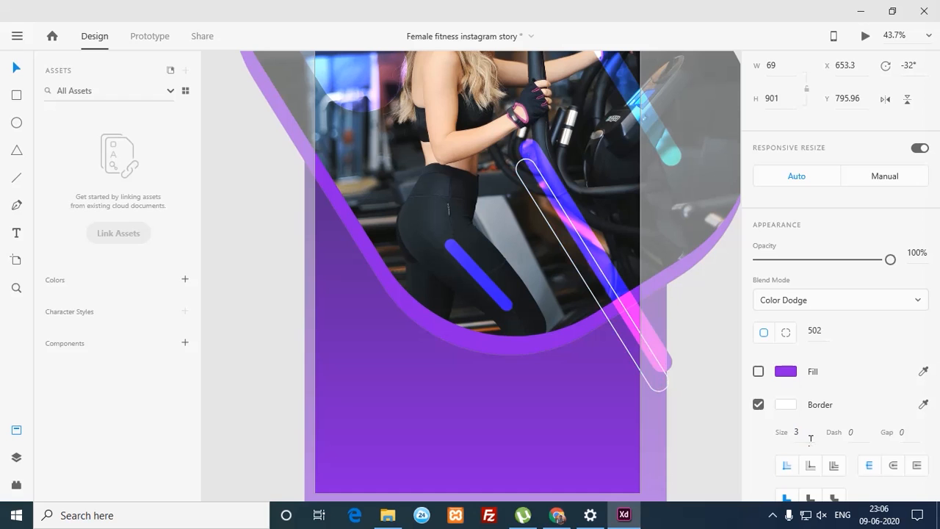
pyautogui.click(692, 403)
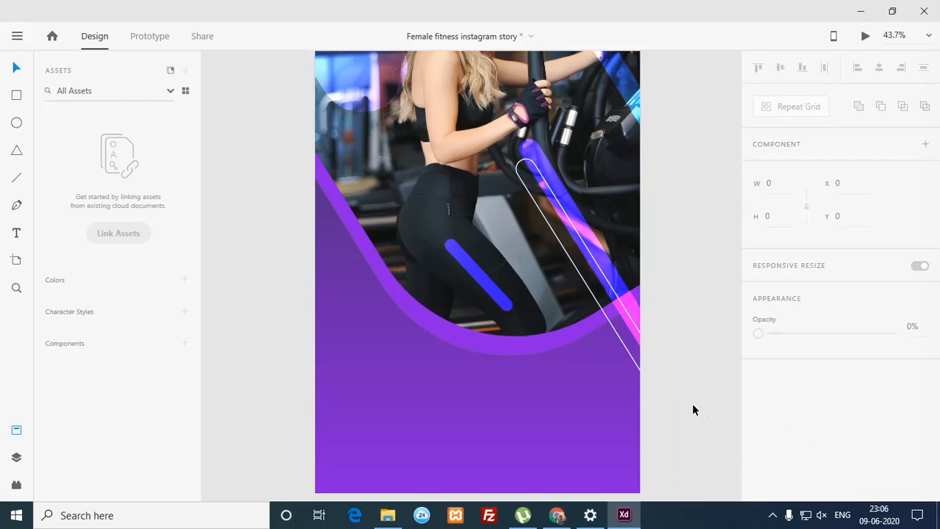
pyautogui.click(618, 338)
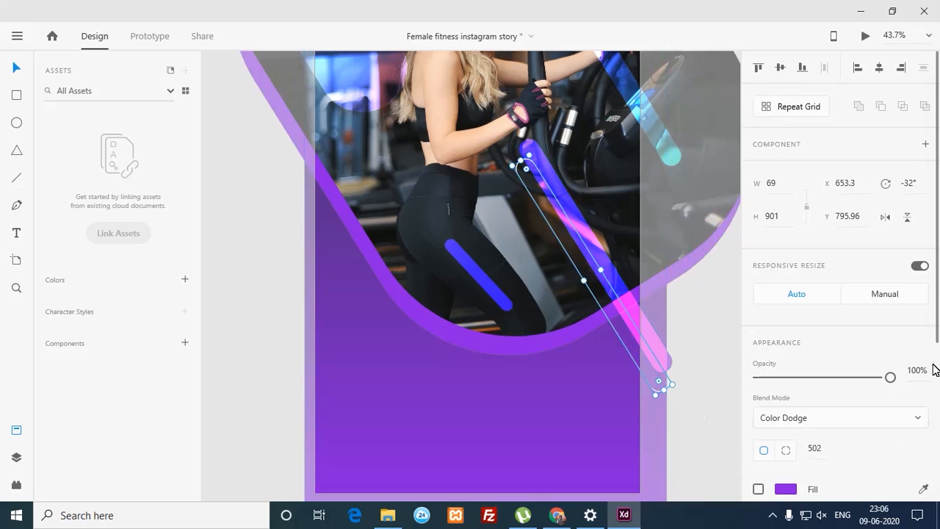
pyautogui.scroll(-3, 931, 371)
pyautogui.scroll(-2, 928, 422)
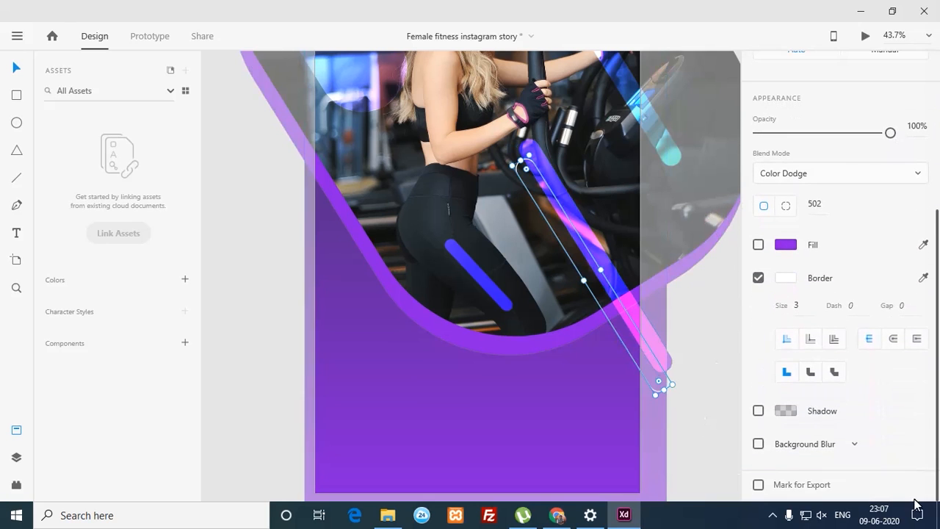
pyautogui.moveTo(914, 501)
pyautogui.mouseDown()
pyautogui.moveTo(919, 428)
pyautogui.moveTo(910, 497)
pyautogui.mouseUp()
pyautogui.scroll(5, 923, 392)
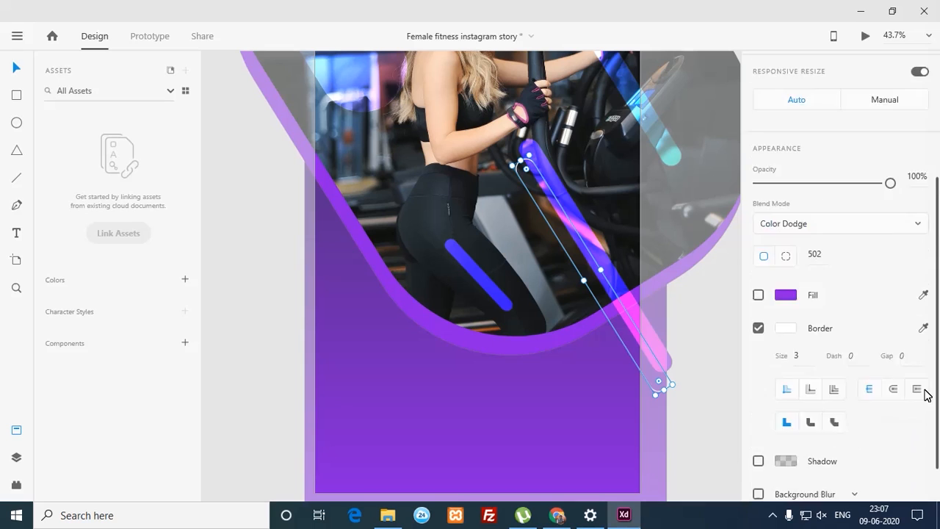
pyautogui.click(701, 314)
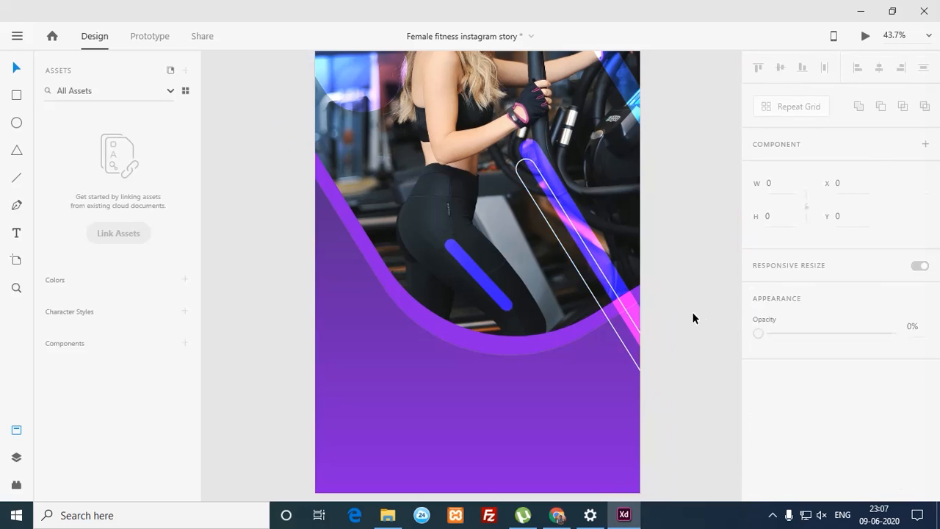
# Step: Duplicate the outline pill twice onto the left side, shortening the copies to 598 tall
pyautogui.click(593, 326)
pyautogui.moveTo(593, 326)
pyautogui.mouseDown()
pyautogui.moveTo(607, 317)
pyautogui.moveTo(595, 330)
pyautogui.moveTo(603, 351)
pyautogui.moveTo(466, 311)
pyautogui.moveTo(432, 279)
pyautogui.moveTo(418, 231)
pyautogui.moveTo(446, 256)
pyautogui.moveTo(400, 287)
pyautogui.mouseUp()
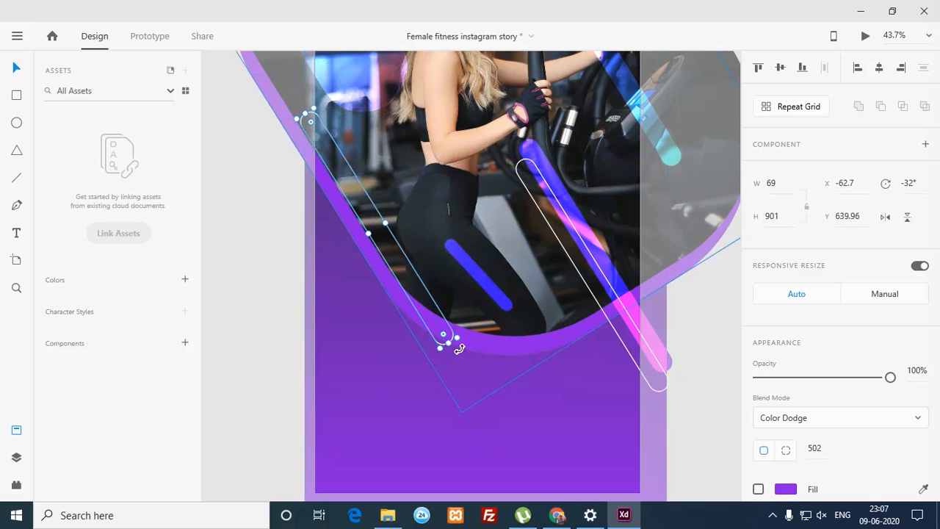
pyautogui.moveTo(447, 341); pyautogui.dragTo(404, 270)
pyautogui.moveTo(387, 223); pyautogui.dragTo(400, 314)
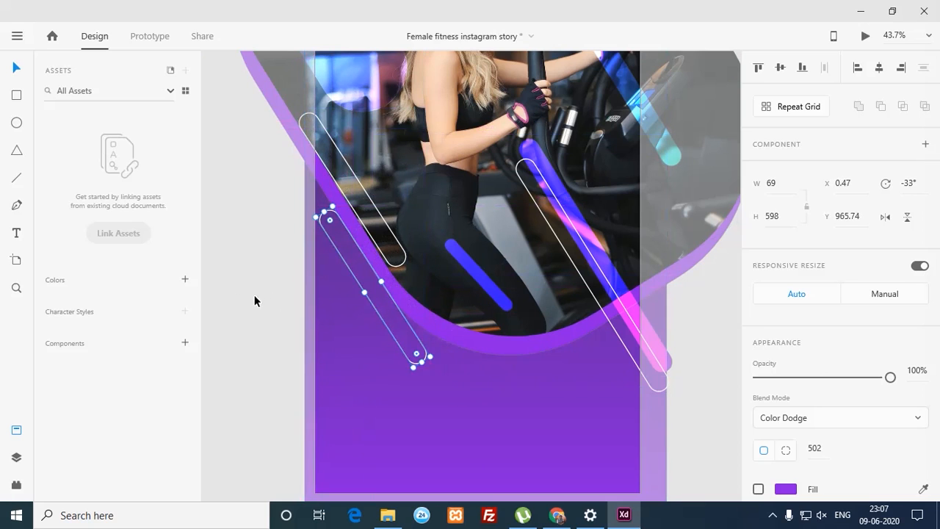
pyautogui.click(259, 294)
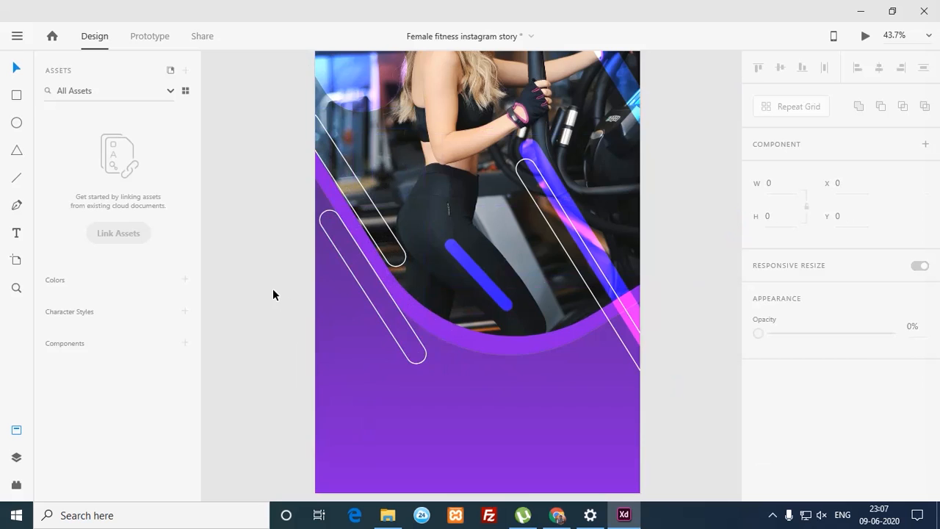
pyautogui.hotkey('ctrl', '-')
# Step: Copy the teal capsule beside the left outline pills and resize it into a slimmer pill
pyautogui.moveTo(397, 303); pyautogui.dragTo(349, 337)
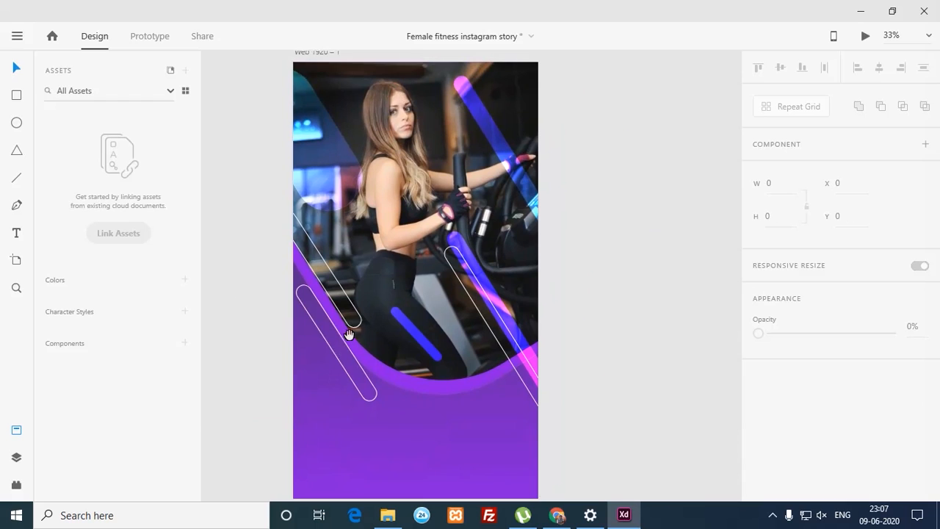
pyautogui.click(340, 369)
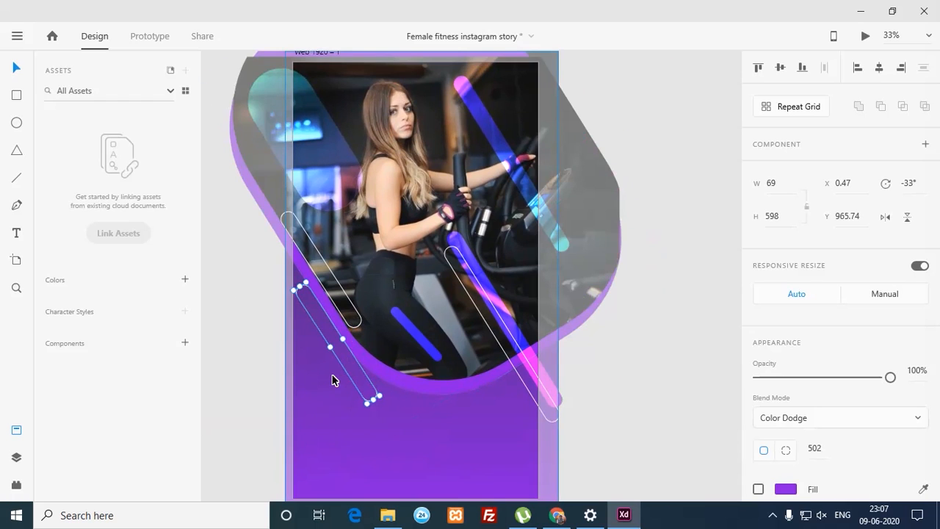
pyautogui.press('Escape')
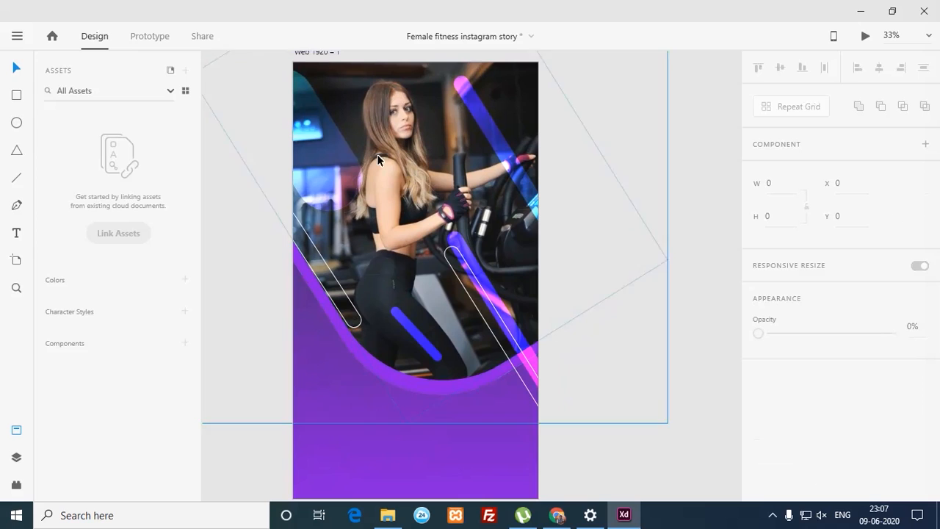
pyautogui.moveTo(333, 182); pyautogui.dragTo(416, 320)
pyautogui.moveTo(437, 358); pyautogui.dragTo(440, 361)
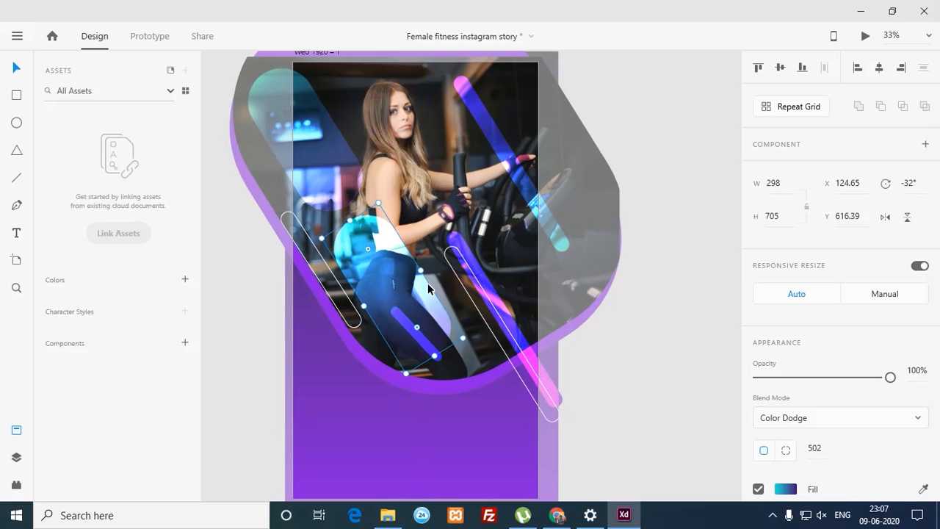
pyautogui.moveTo(425, 277); pyautogui.dragTo(384, 294)
pyautogui.click(218, 318)
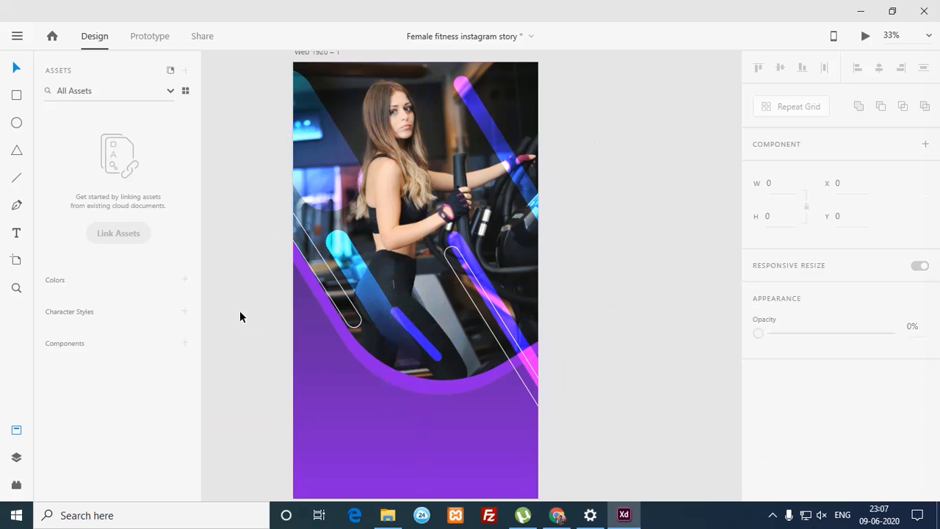
# Step: Move a capsule into the photo's top-right area and reposition the top-left teal pill to X -255.35, Y -31.61
pyautogui.moveTo(367, 292)
pyautogui.mouseDown()
pyautogui.moveTo(375, 264)
pyautogui.moveTo(470, 125)
pyautogui.moveTo(464, 159)
pyautogui.moveTo(480, 171)
pyautogui.moveTo(526, 132)
pyautogui.mouseUp()
pyautogui.click(644, 140)
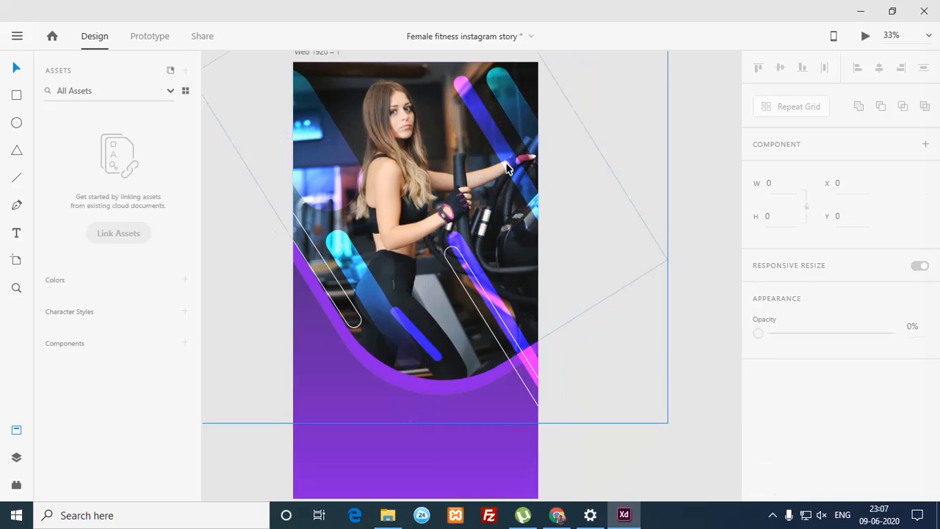
pyautogui.click(327, 160)
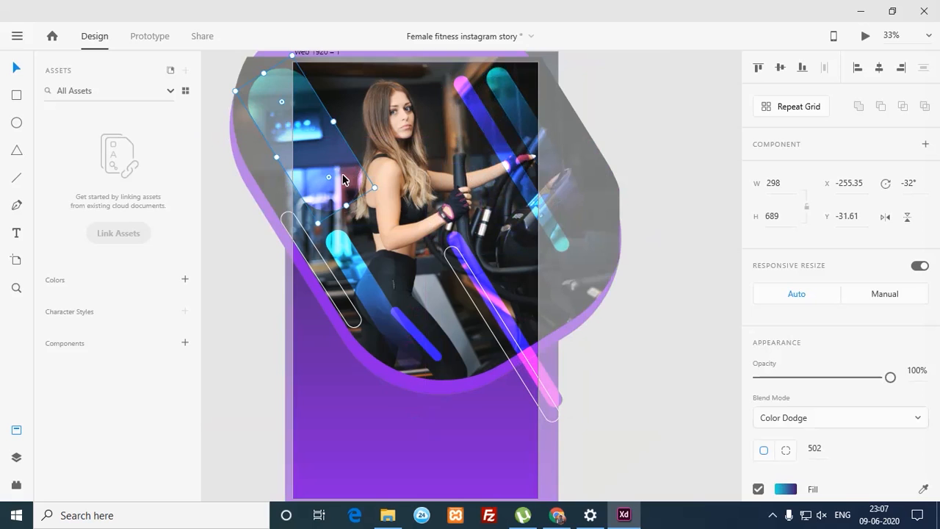
pyautogui.moveTo(380, 195); pyautogui.dragTo(298, 162)
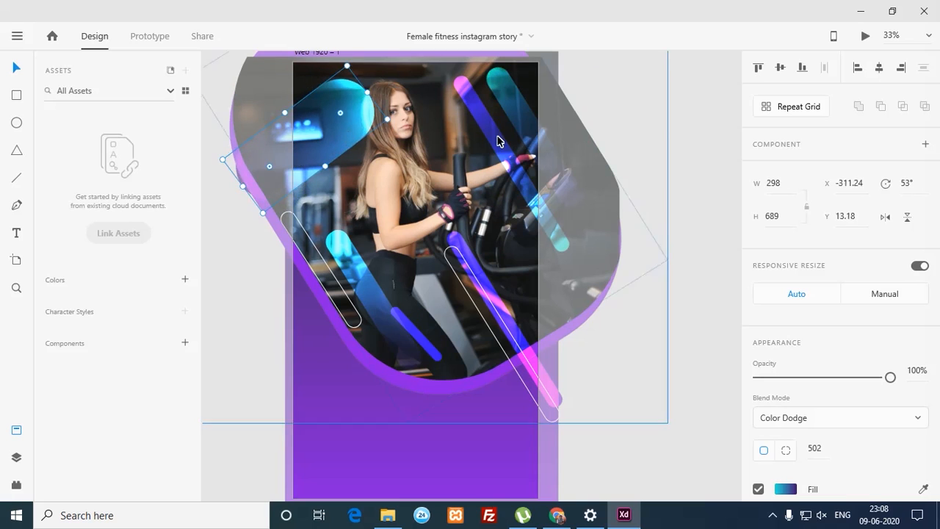
pyautogui.click(657, 154)
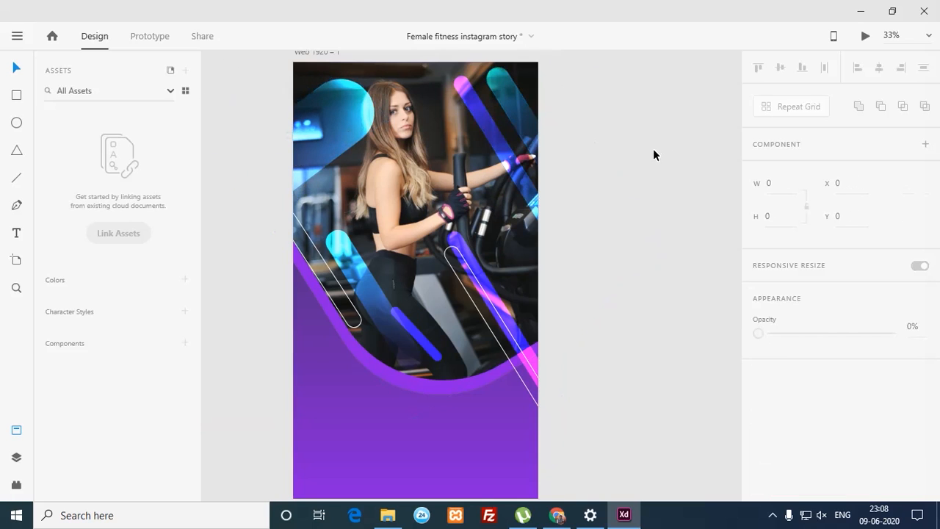
pyautogui.hotkey('ctrl', 'z')
pyautogui.moveTo(345, 171); pyautogui.dragTo(329, 160)
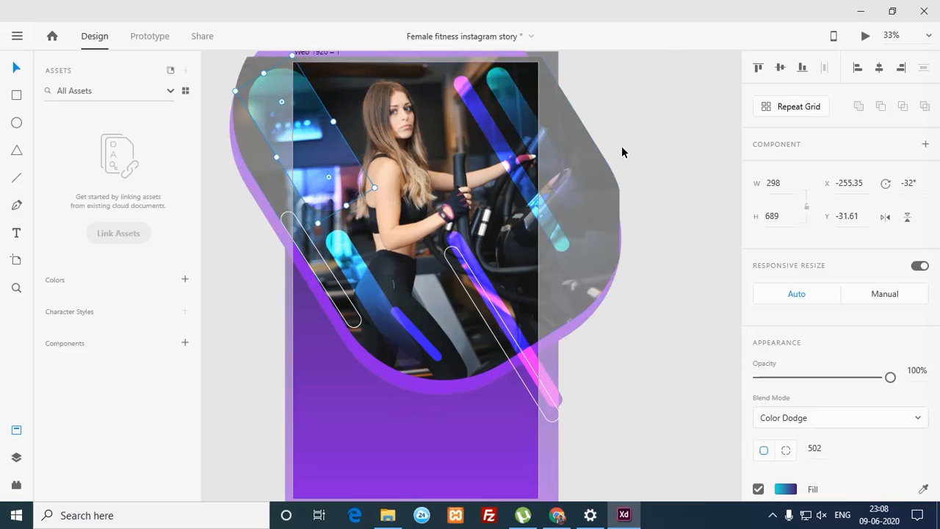
pyautogui.click(621, 152)
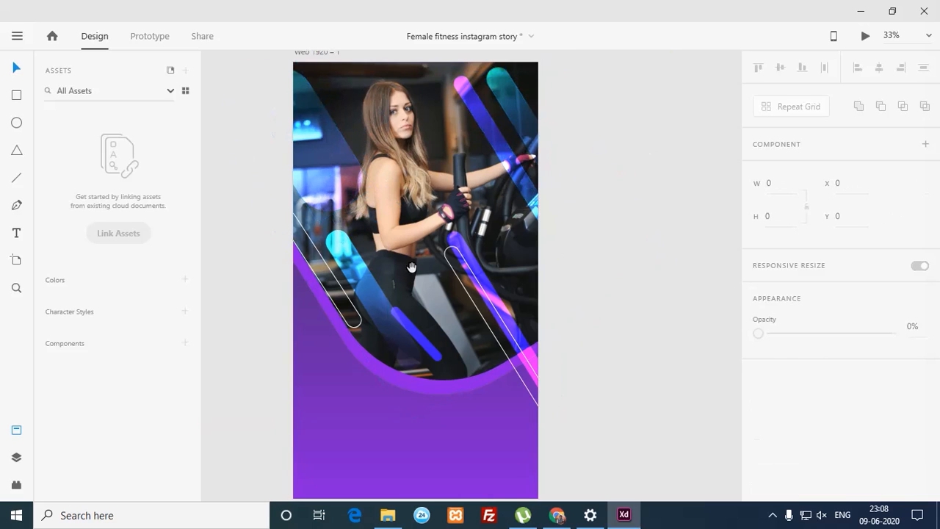
pyautogui.moveTo(411, 267); pyautogui.dragTo(433, 99)
pyautogui.moveTo(293, 114); pyautogui.dragTo(539, 352)
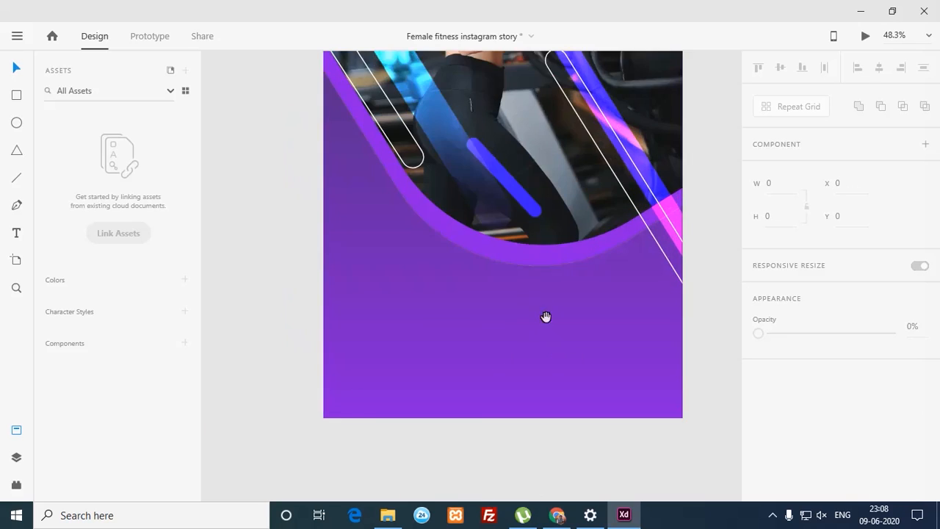
# Step: Type 'Shape Up' in a new text box below the photo
pyautogui.moveTo(546, 316); pyautogui.dragTo(512, 277)
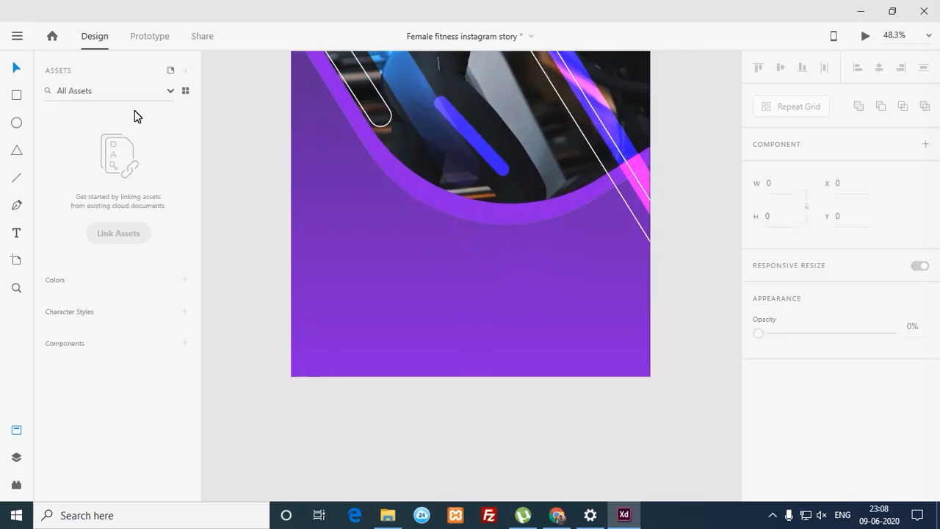
pyautogui.click(16, 233)
pyautogui.click(353, 232)
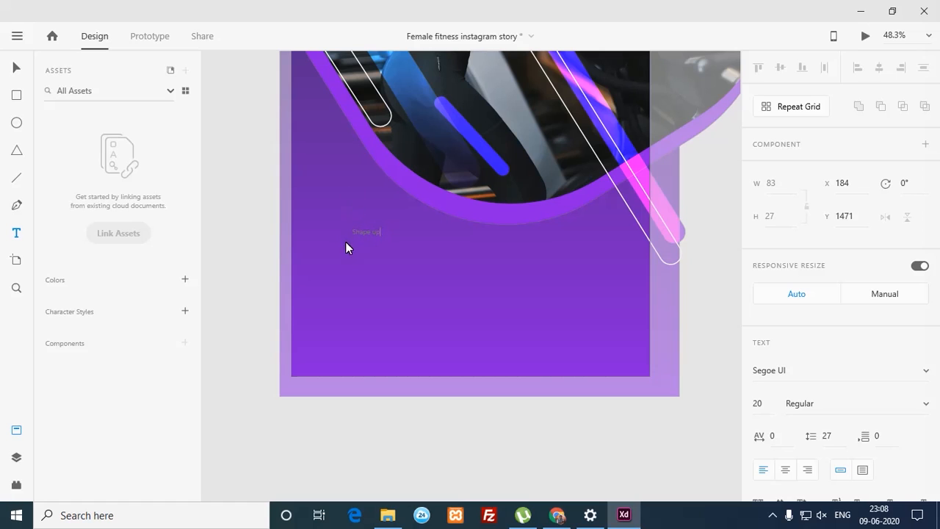
pyautogui.press('Escape')
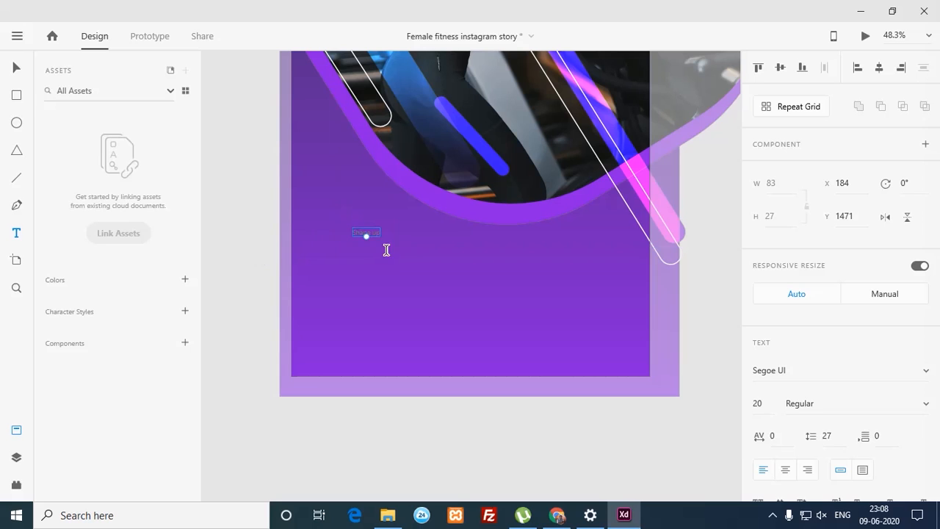
# Step: Give the heading manual sizing, All Caps, and line spacing 85
pyautogui.click(917, 293)
pyautogui.scroll(-5, 926, 338)
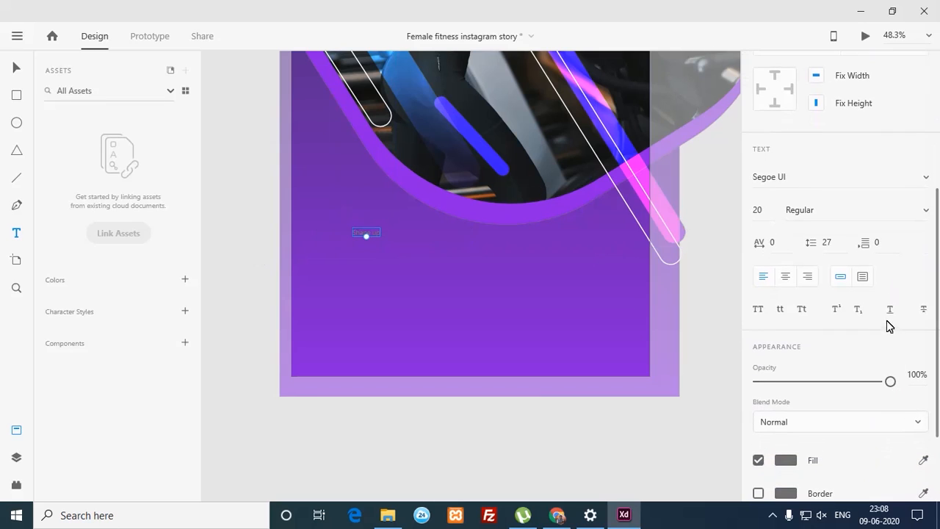
pyautogui.click(758, 314)
pyautogui.moveTo(810, 243); pyautogui.dragTo(815, 210)
pyautogui.moveTo(818, 163); pyautogui.dragTo(834, 68)
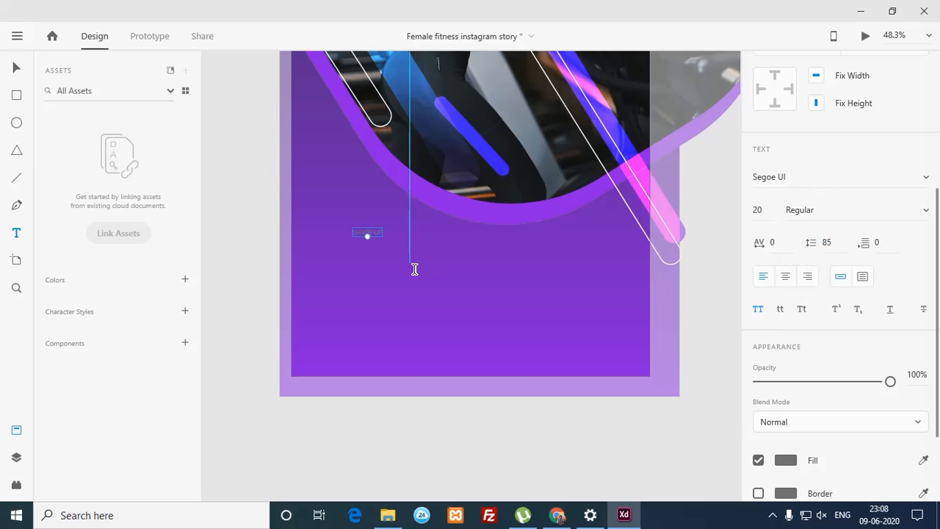
pyautogui.click(16, 68)
pyautogui.click(236, 198)
# Step: Make the heading size 82, white #FFFFFF and Bold, then place it below the photo with a copy beneath
pyautogui.click(367, 238)
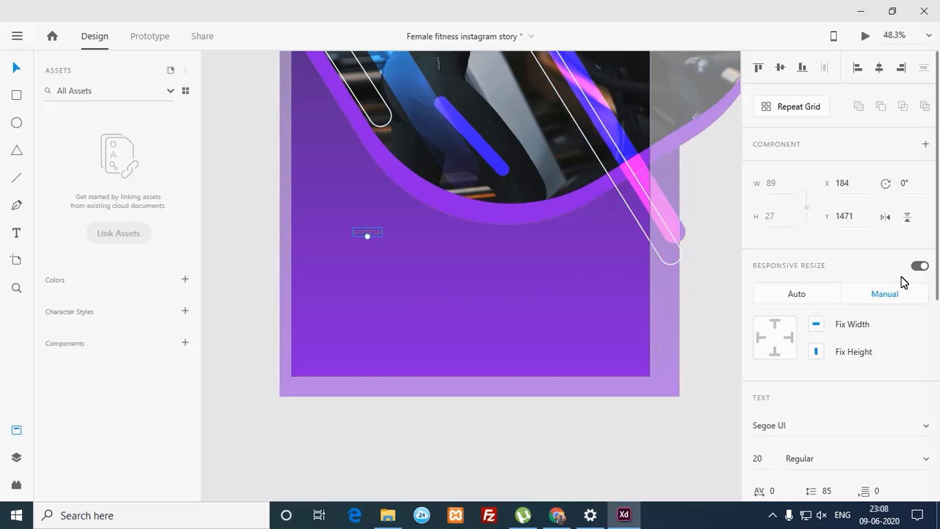
pyautogui.scroll(-2, 923, 345)
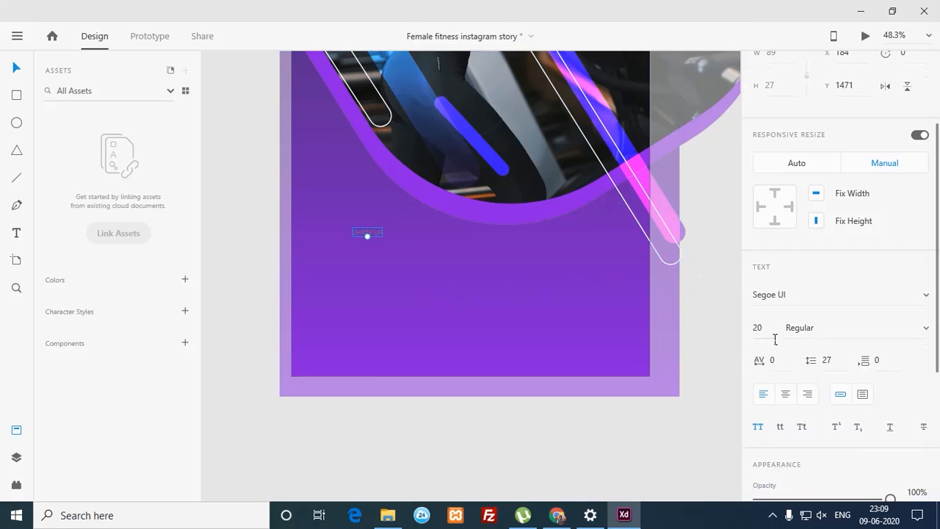
pyautogui.moveTo(765, 334); pyautogui.dragTo(772, 150)
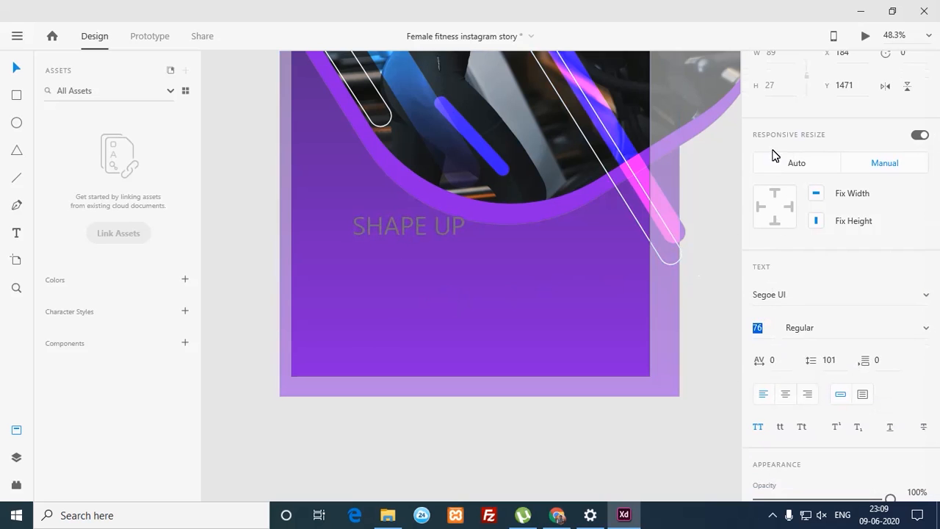
pyautogui.moveTo(762, 325); pyautogui.dragTo(769, 306)
pyautogui.scroll(-3, 925, 377)
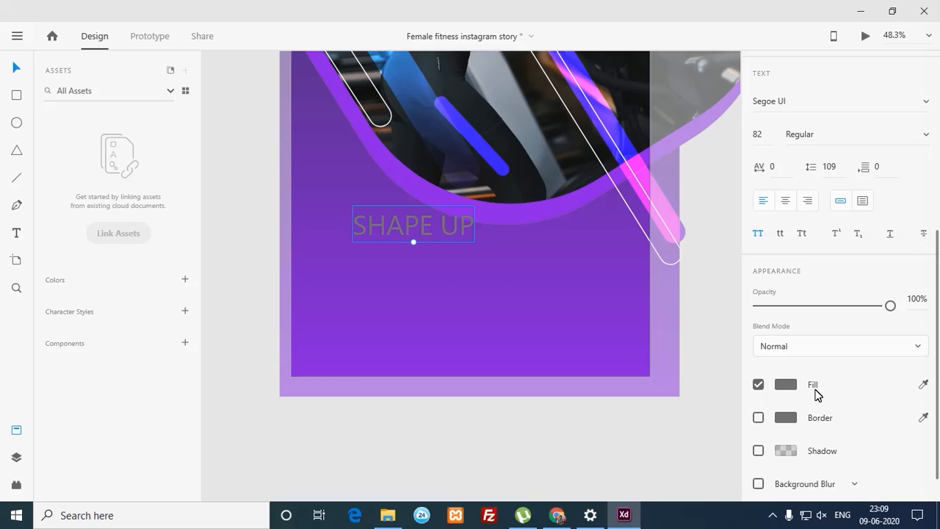
pyautogui.click(798, 386)
pyautogui.moveTo(618, 320); pyautogui.dragTo(566, 277)
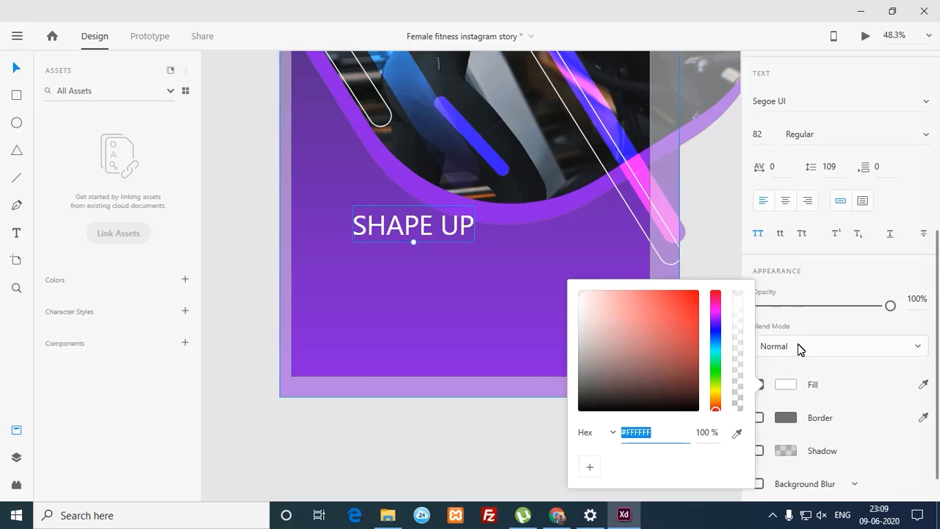
pyautogui.moveTo(939, 344); pyautogui.dragTo(938, 267)
pyautogui.click(923, 273)
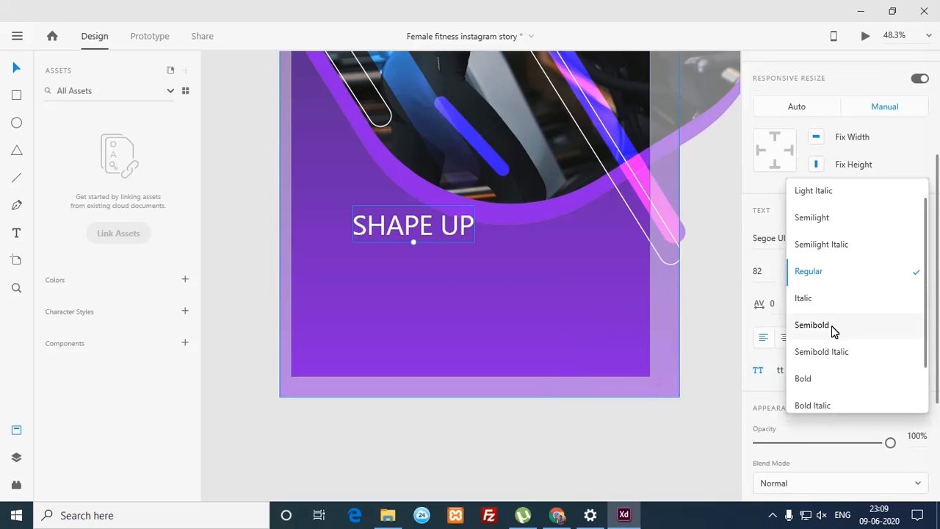
pyautogui.click(821, 379)
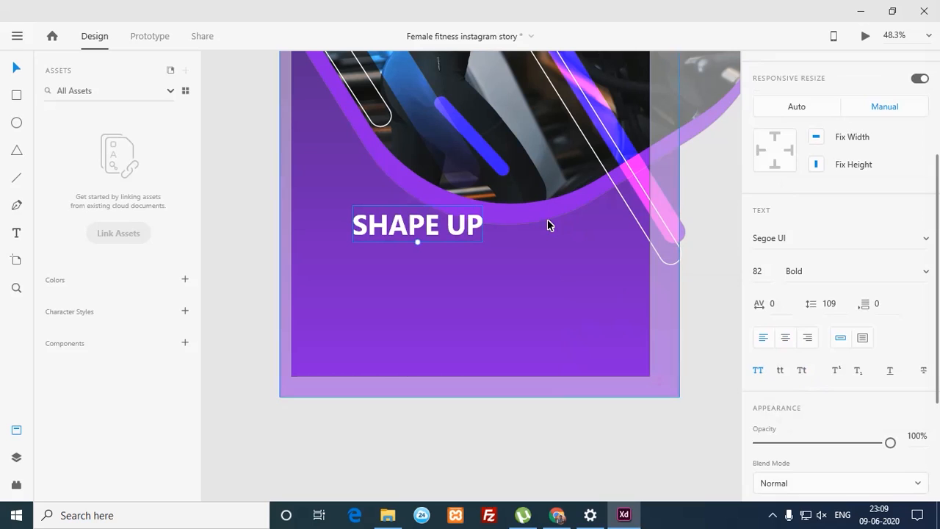
pyautogui.moveTo(414, 228); pyautogui.dragTo(427, 269)
pyautogui.doubleClick(432, 276)
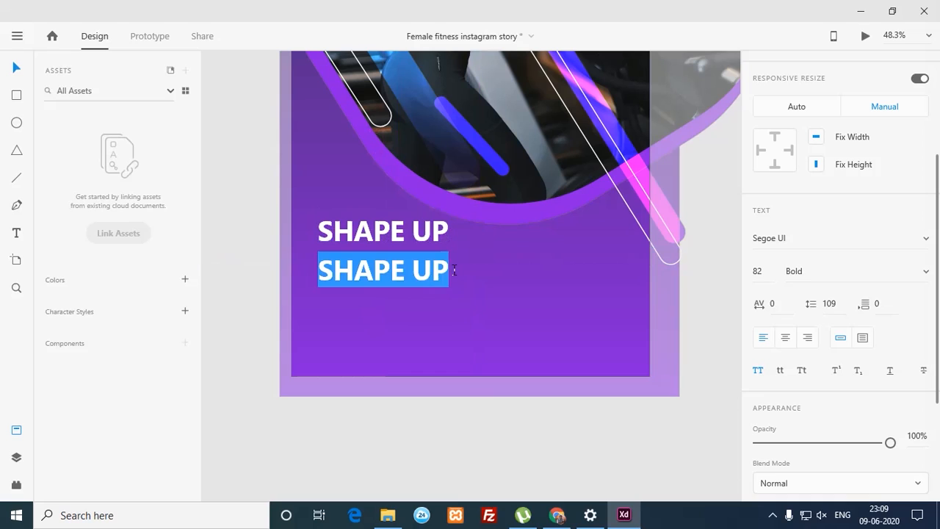
# Step: Change the copied second headline line to read 'YOUR BODY'
pyautogui.write('Y')
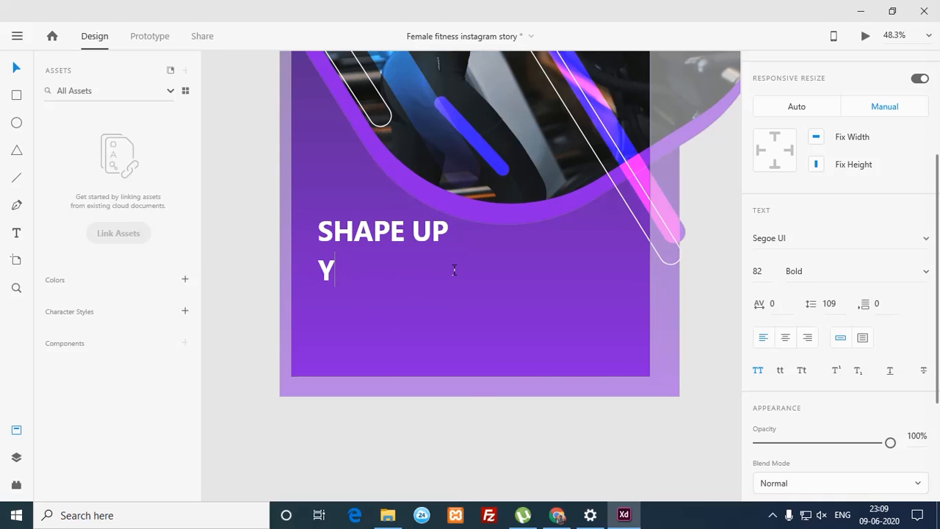
pyautogui.write('OUR')
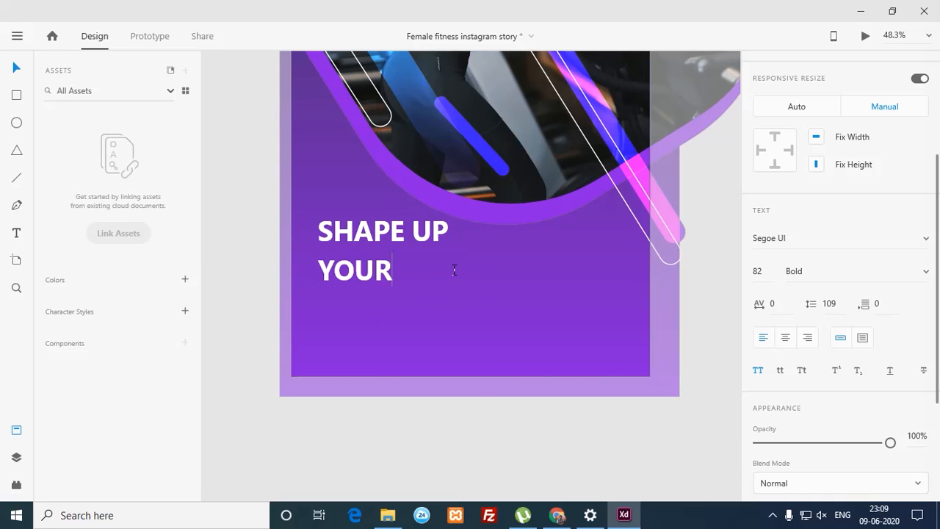
pyautogui.write(' BODY')
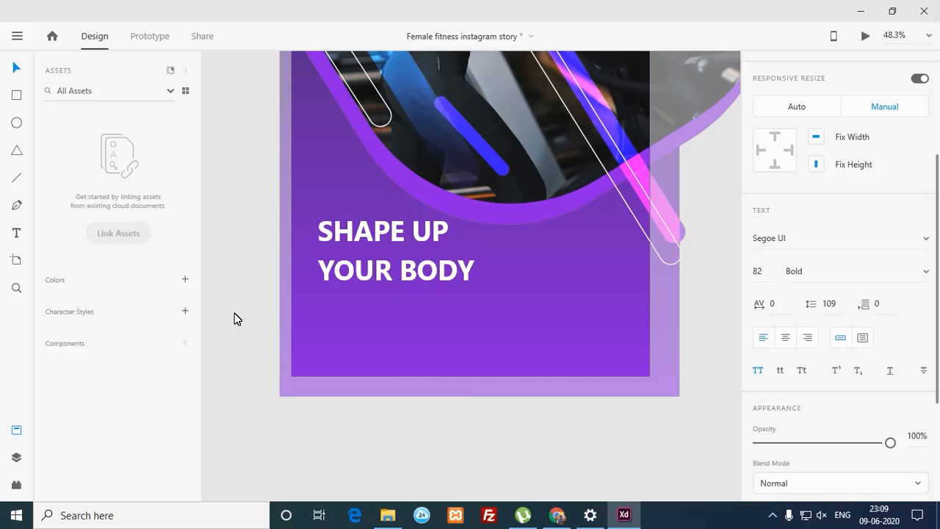
pyautogui.click(258, 314)
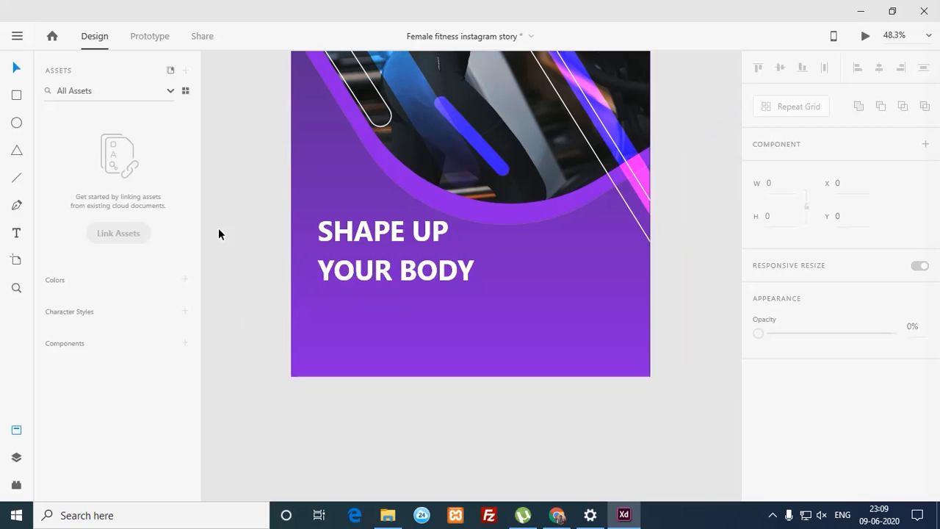
pyautogui.click(14, 96)
# Step: Draw a rectangle over the YOUR BODY line, making it shorter and wider
pyautogui.moveTo(289, 253); pyautogui.dragTo(482, 314)
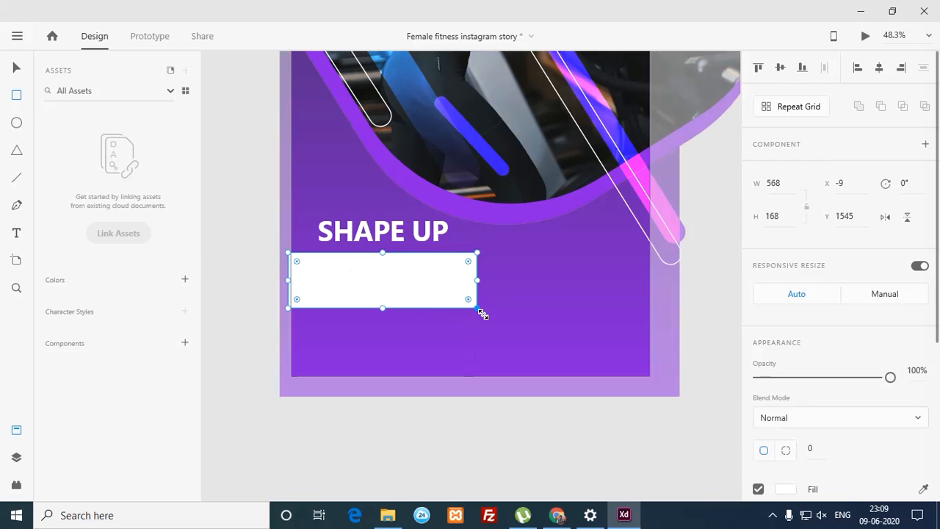
pyautogui.moveTo(386, 308); pyautogui.dragTo(392, 300)
pyautogui.moveTo(483, 276); pyautogui.dragTo(499, 280)
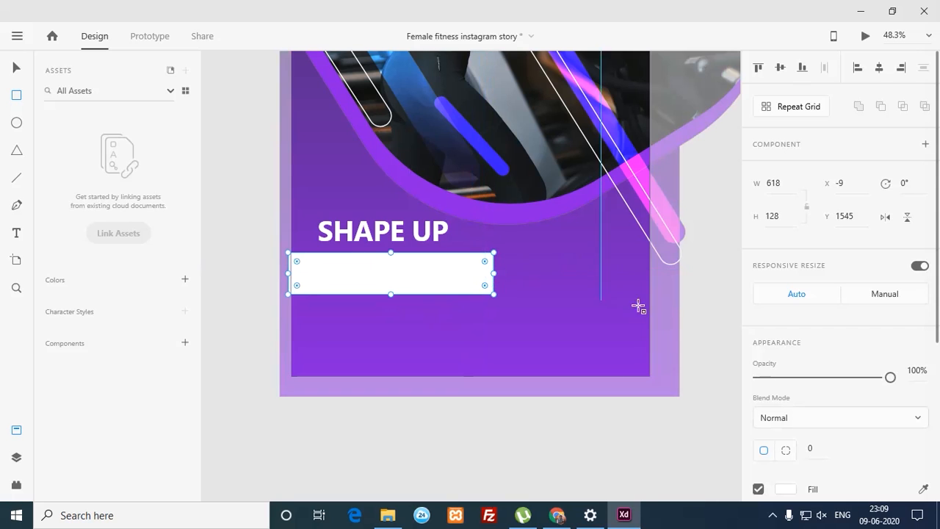
# Step: Change the rectangle's fill from solid colour to a grey linear gradient
pyautogui.scroll(-4, 917, 368)
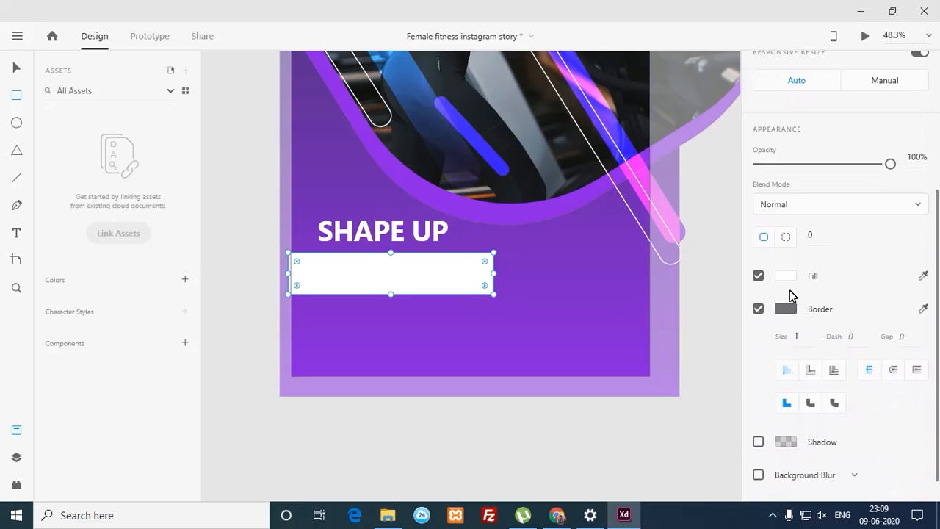
pyautogui.click(785, 276)
pyautogui.click(614, 178)
pyautogui.click(616, 200)
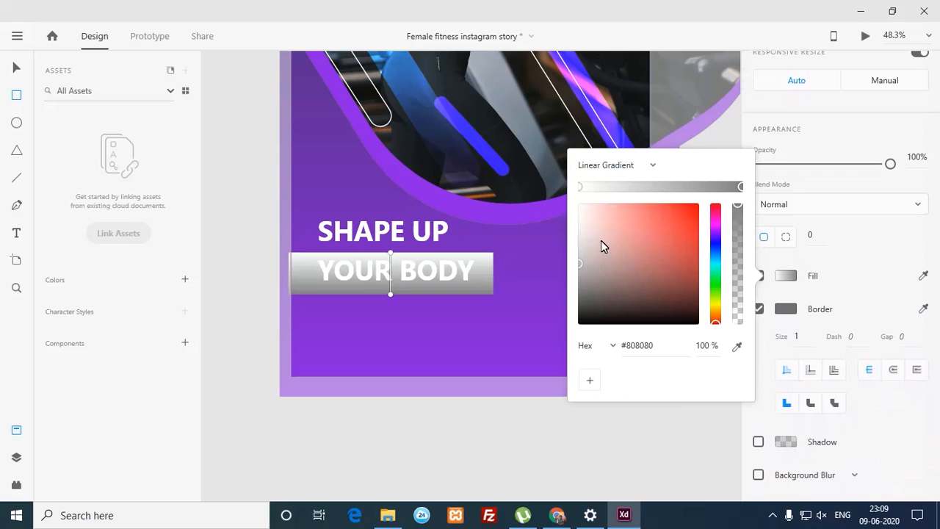
pyautogui.click(390, 252)
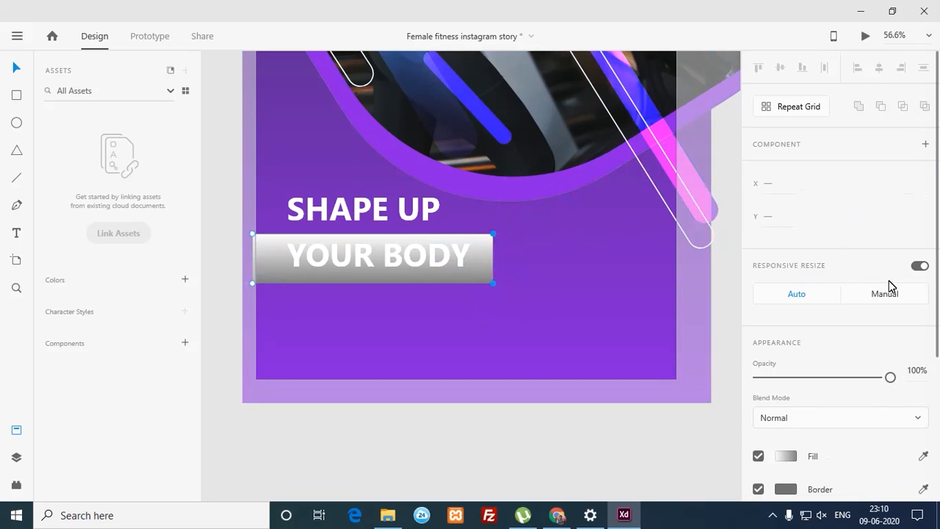
# Step: Round the rectangle's corners to 64 to make a pill, then nudge it into place
pyautogui.moveTo(938, 338); pyautogui.dragTo(939, 320)
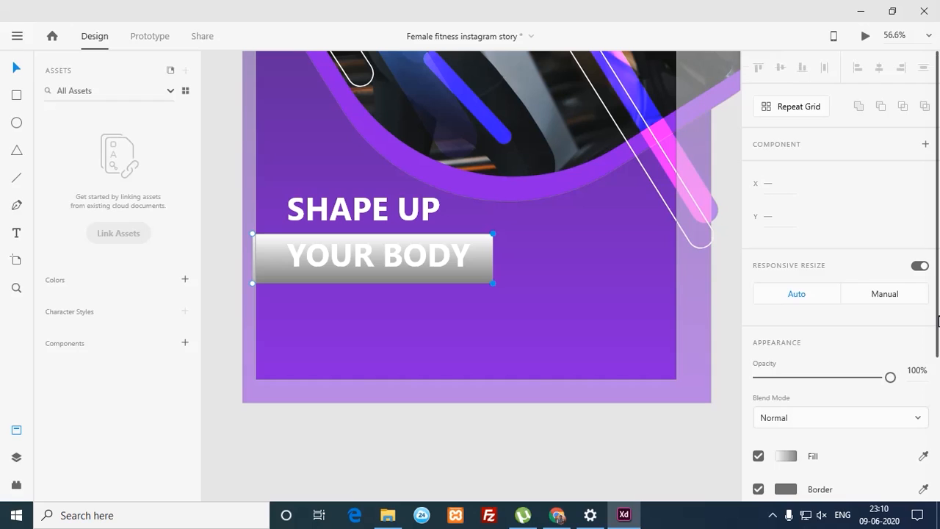
pyautogui.scroll(-5, 917, 420)
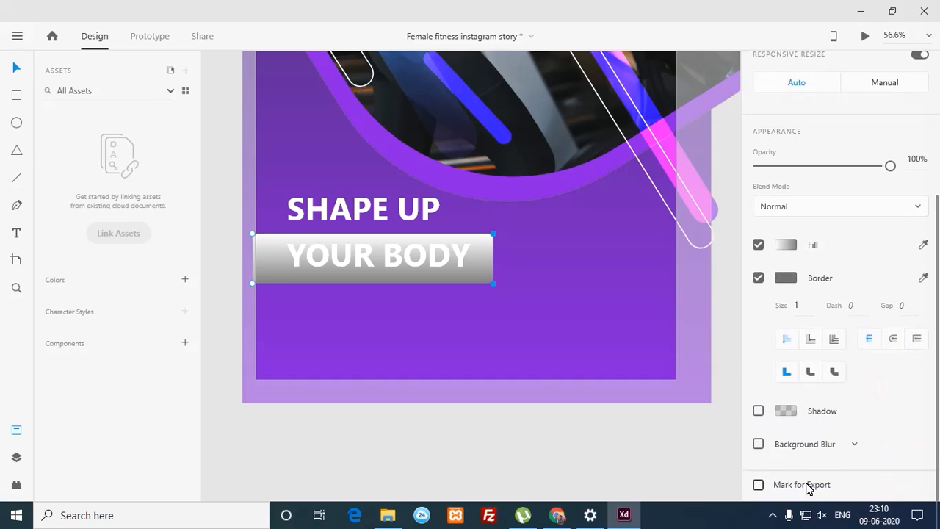
pyautogui.click(593, 311)
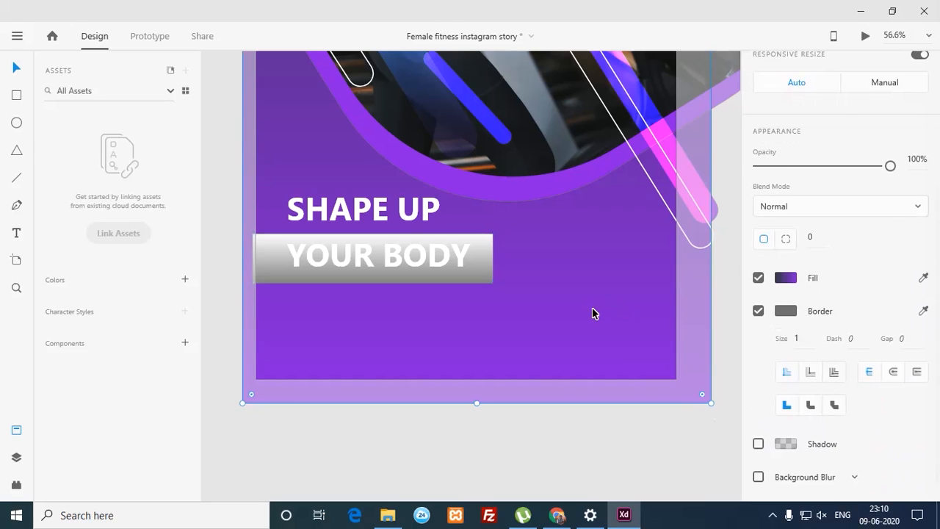
pyautogui.click(485, 265)
pyautogui.moveTo(481, 250); pyautogui.dragTo(440, 275)
pyautogui.hotkey('ctrl', 'z')
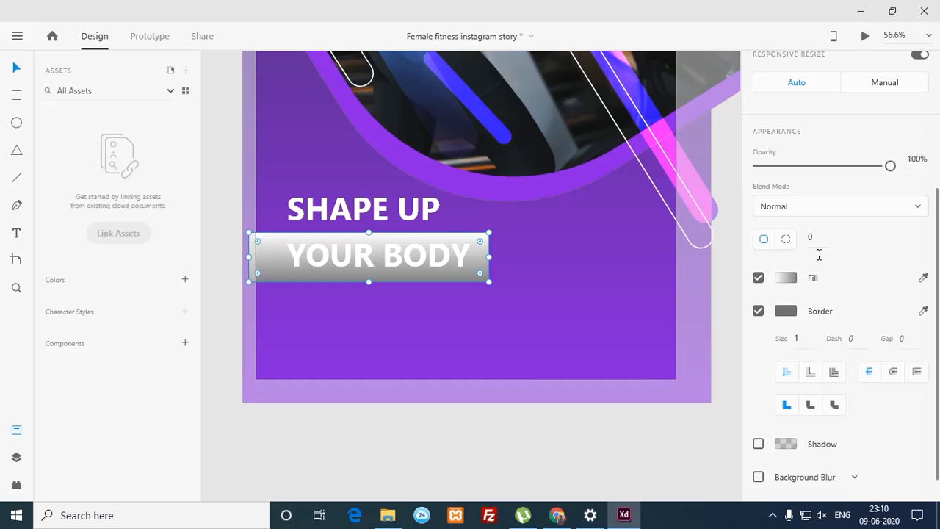
pyautogui.doubleClick(476, 255)
pyautogui.moveTo(505, 214); pyautogui.dragTo(461, 331)
pyautogui.click(501, 262)
pyautogui.click(480, 262)
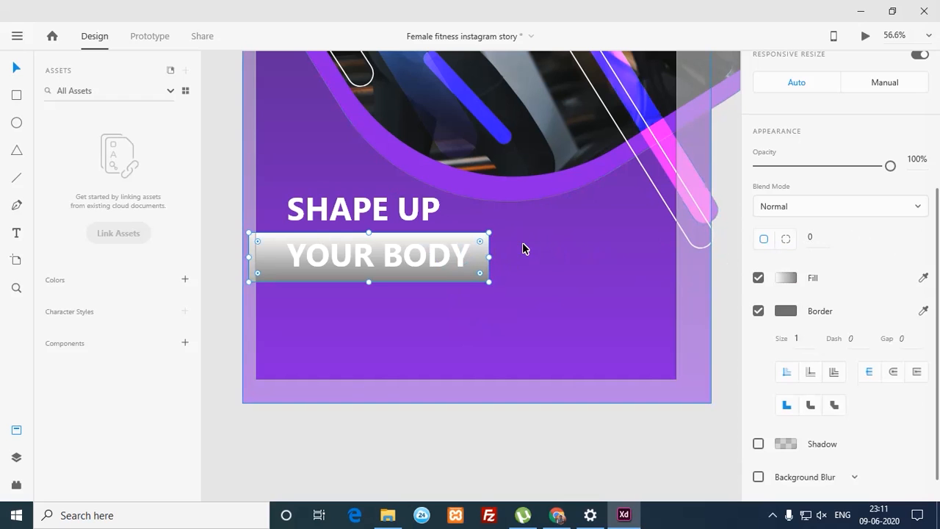
pyautogui.moveTo(459, 255); pyautogui.dragTo(364, 313)
pyautogui.hotkey('ctrl', 'z')
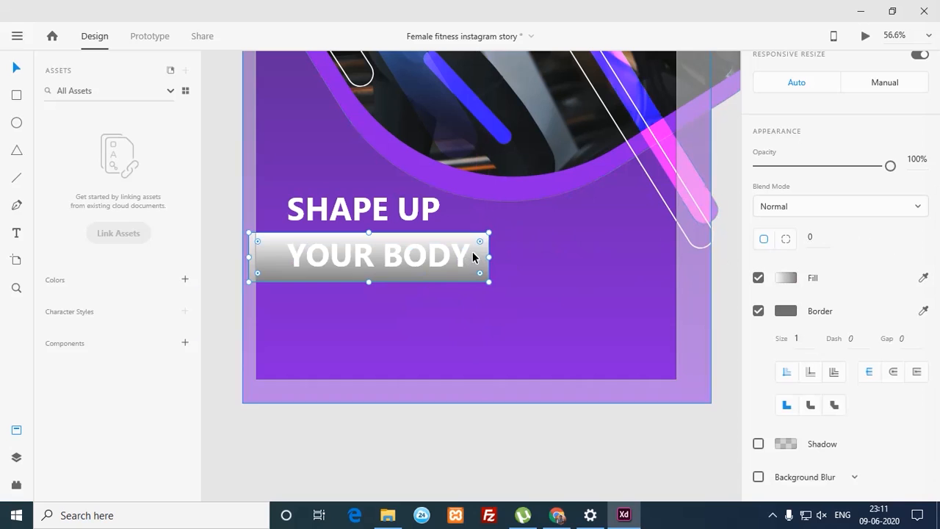
pyautogui.moveTo(479, 242); pyautogui.dragTo(409, 275)
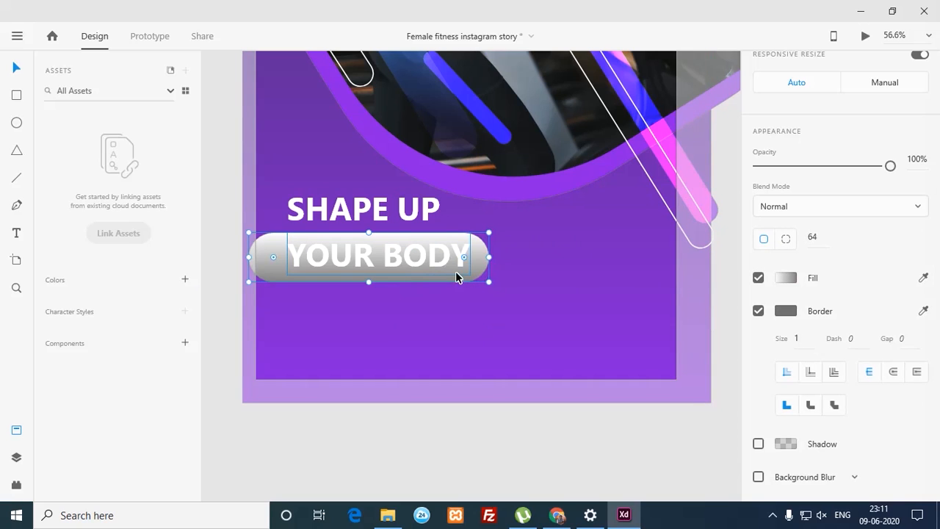
pyautogui.moveTo(484, 282); pyautogui.dragTo(483, 275)
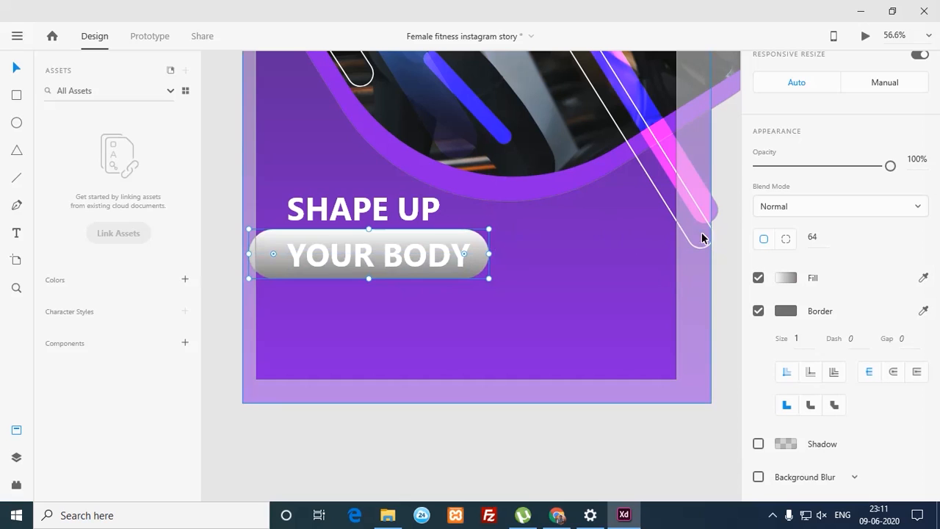
# Step: Set the pill's gradient stops to bright blue and magenta #E700F8
pyautogui.click(784, 277)
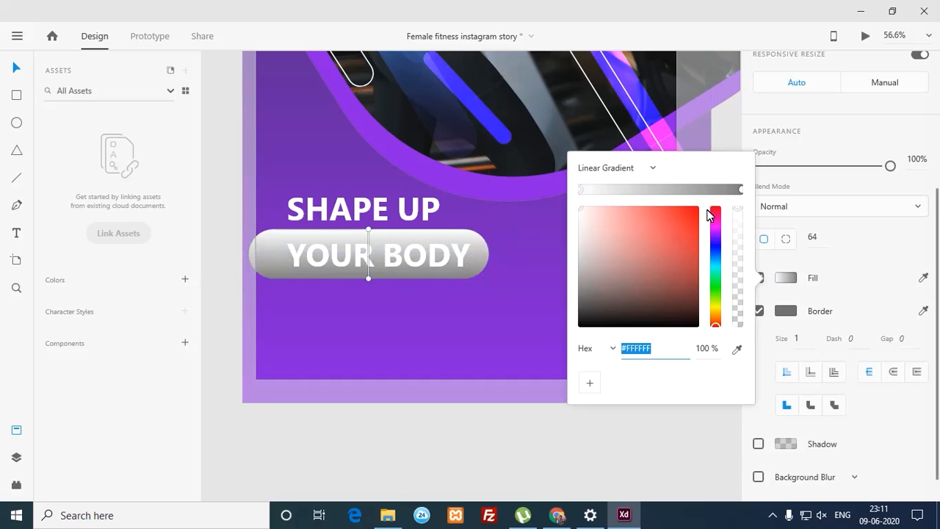
pyautogui.click(715, 254)
pyautogui.moveTo(717, 252); pyautogui.dragTo(709, 214)
pyautogui.click(697, 208)
pyautogui.click(741, 189)
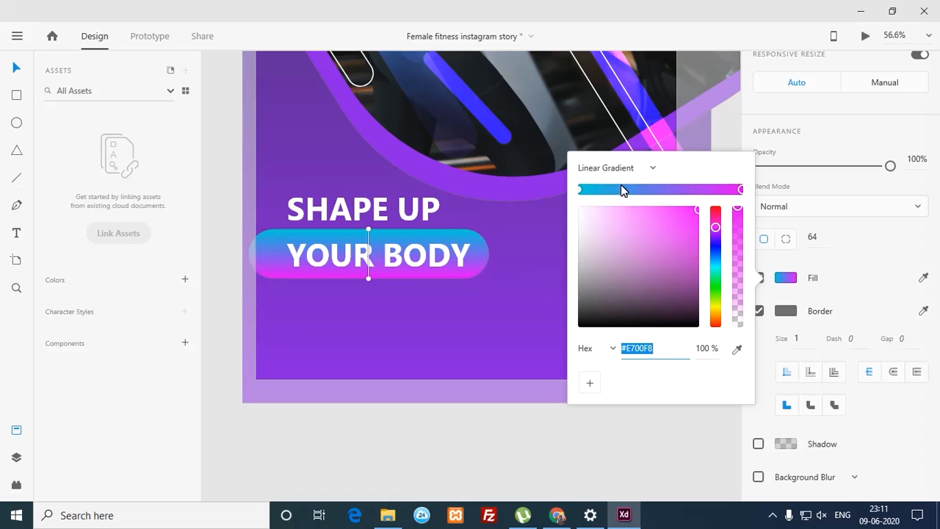
pyautogui.click(332, 455)
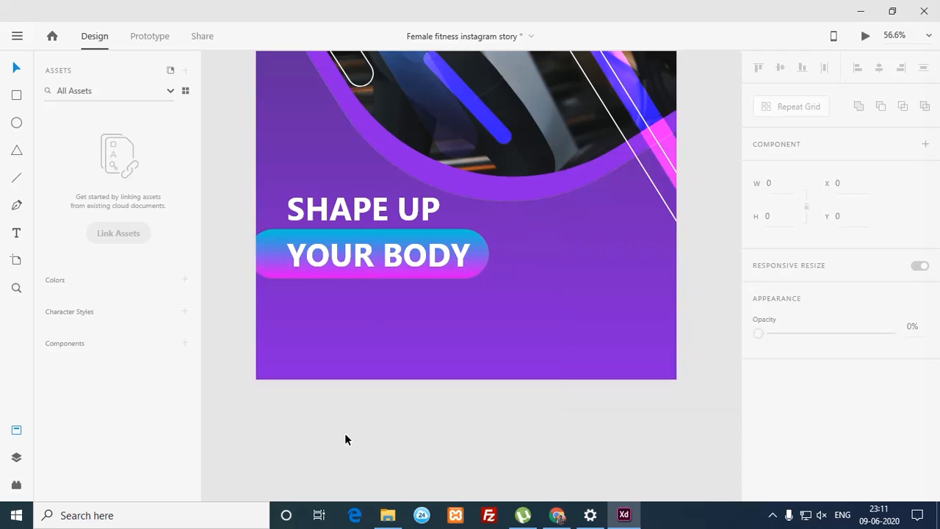
pyautogui.click(474, 275)
# Step: Widen the gradient pill to W 742 so it runs off the artboard's left edge
pyautogui.moveTo(489, 254); pyautogui.dragTo(458, 271)
pyautogui.click(370, 442)
pyautogui.moveTo(518, 223); pyautogui.dragTo(517, 300)
pyautogui.click(489, 317)
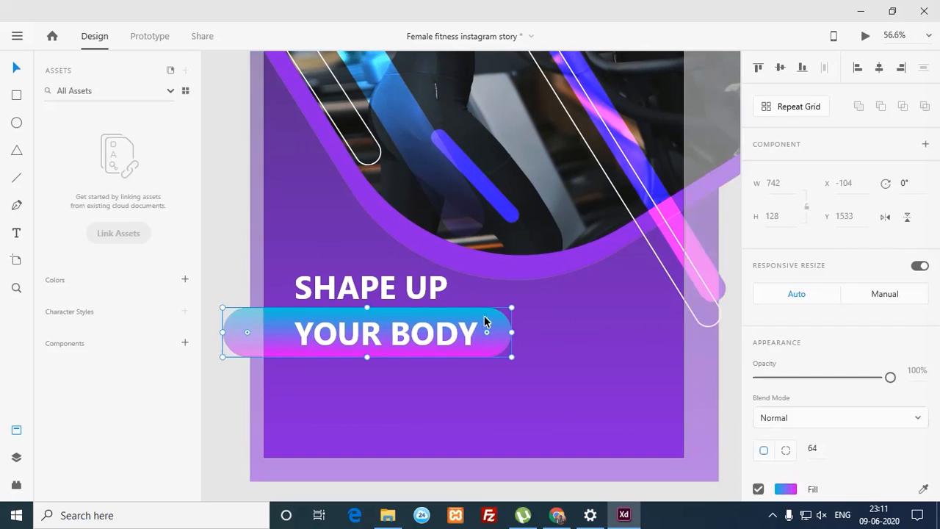
pyautogui.moveTo(369, 302); pyautogui.dragTo(389, 261)
pyautogui.hotkey('ctrl', 'z')
# Step: Try a thin duplicate gradient bar above SHAPE UP, then delete it and zoom out
pyautogui.click(579, 332)
pyautogui.moveTo(534, 369); pyautogui.dragTo(452, 172)
pyautogui.click(519, 266)
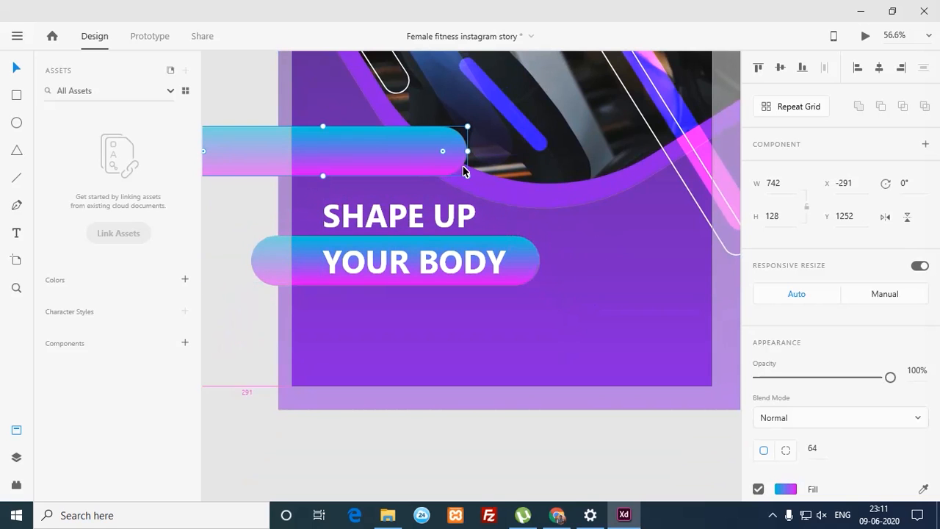
pyautogui.moveTo(329, 133); pyautogui.dragTo(327, 164)
pyautogui.moveTo(409, 175); pyautogui.dragTo(441, 187)
pyautogui.moveTo(457, 187); pyautogui.dragTo(373, 182)
pyautogui.moveTo(455, 189); pyautogui.dragTo(406, 188)
pyautogui.hotkey('ctrl', 'z')
pyautogui.click(276, 337)
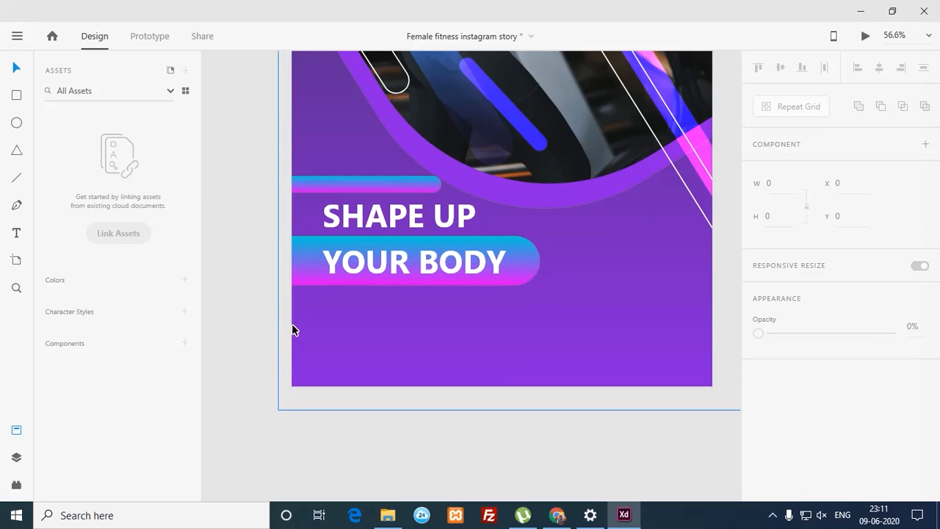
pyautogui.moveTo(376, 189)
pyautogui.mouseDown()
pyautogui.moveTo(384, 183)
pyautogui.moveTo(372, 181)
pyautogui.moveTo(361, 224)
pyautogui.moveTo(367, 334)
pyautogui.moveTo(372, 193)
pyautogui.moveTo(391, 218)
pyautogui.moveTo(414, 218)
pyautogui.moveTo(396, 180)
pyautogui.moveTo(417, 208)
pyautogui.moveTo(416, 184)
pyautogui.moveTo(411, 198)
pyautogui.moveTo(357, 180)
pyautogui.moveTo(367, 173)
pyautogui.mouseUp()
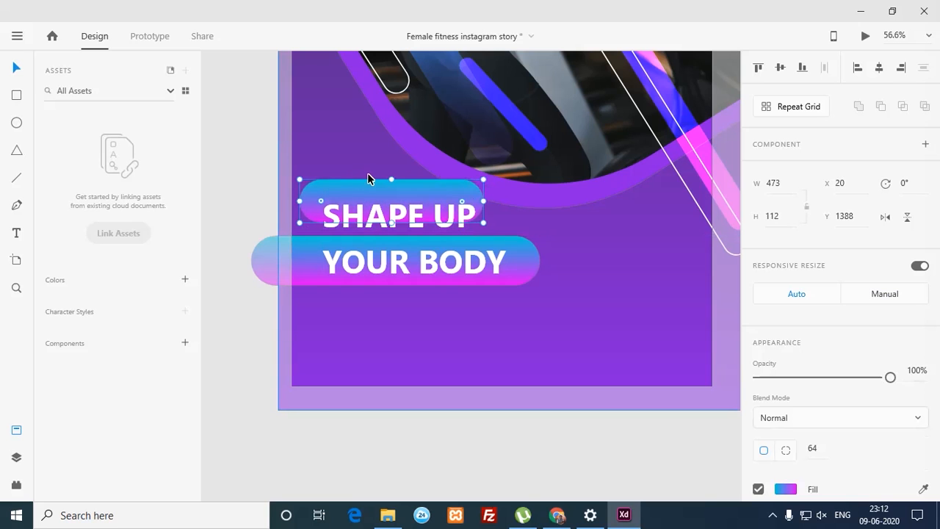
pyautogui.press('Delete')
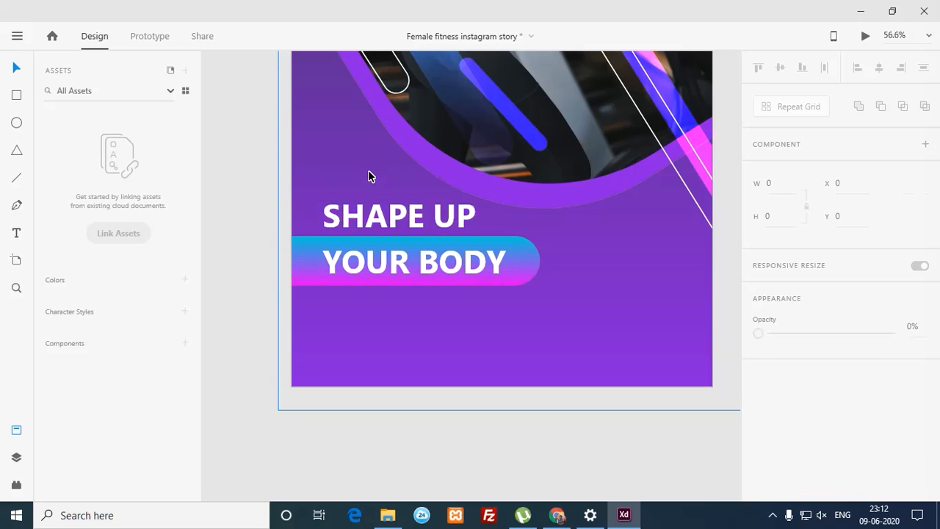
pyautogui.hotkey('ctrl', '-')
pyautogui.hotkey('ctrl', '-')
pyautogui.hotkey('ctrl', '-')
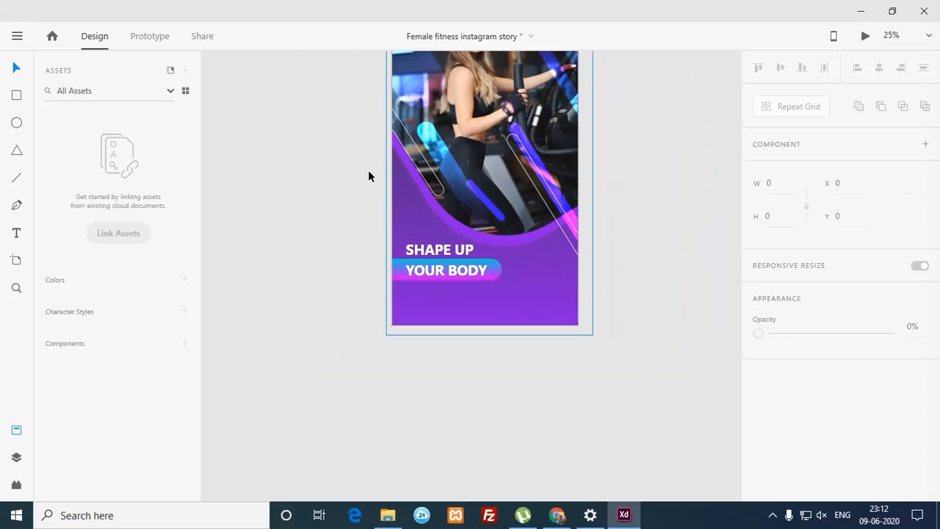
pyautogui.click(368, 175)
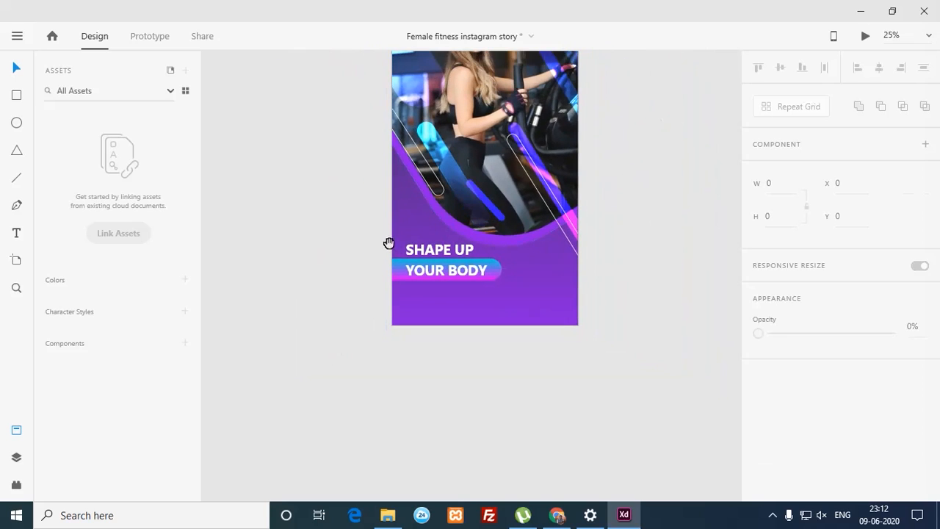
# Step: Duplicate the YOUR BODY text, change it to '50% OFF' and enlarge it to size 132
pyautogui.moveTo(380, 234); pyautogui.dragTo(552, 376)
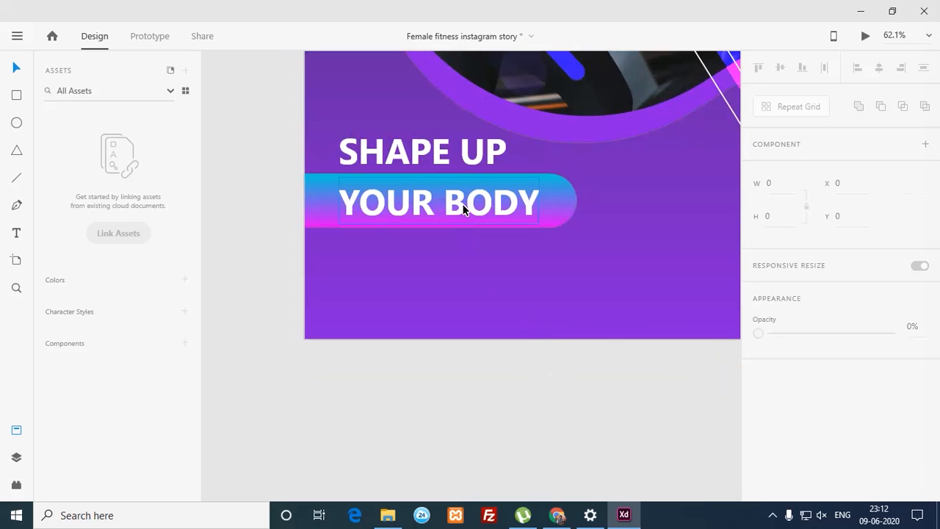
pyautogui.moveTo(466, 202); pyautogui.dragTo(456, 290)
pyautogui.doubleClick(467, 290)
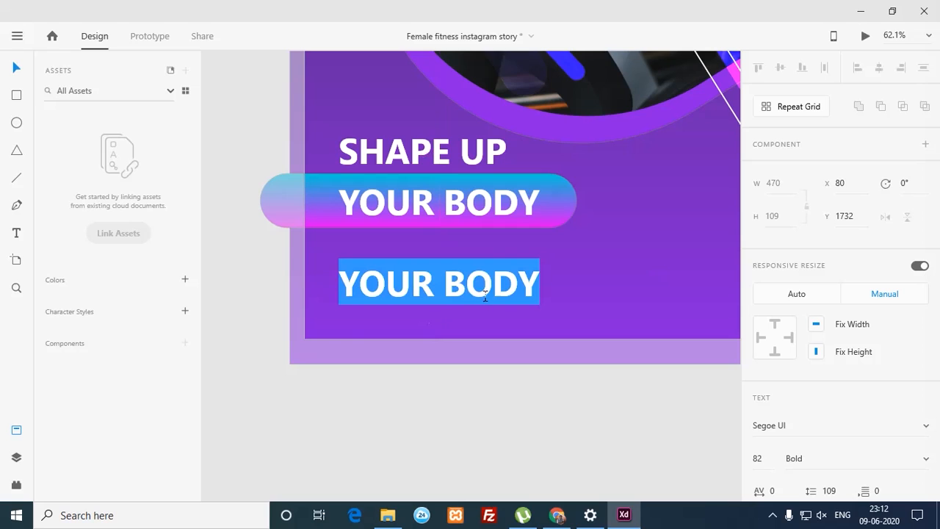
pyautogui.write('50')
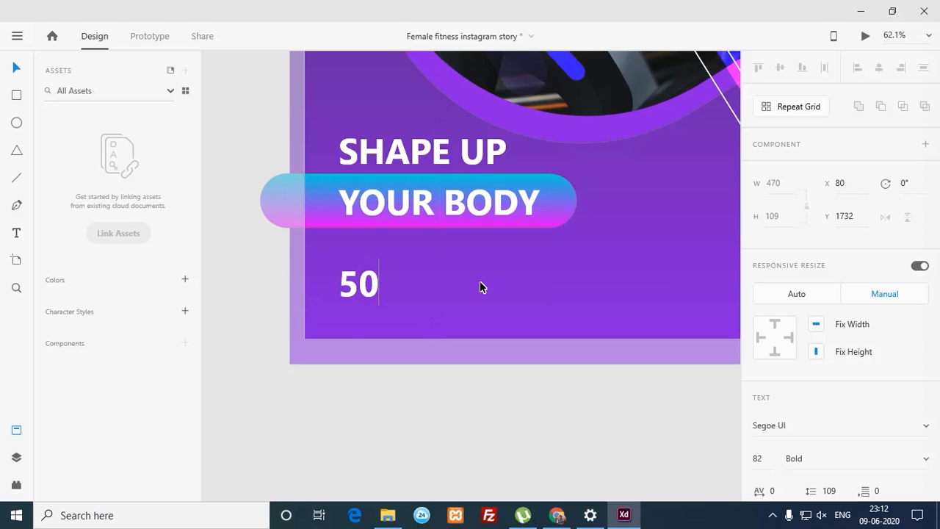
pyautogui.write('% ')
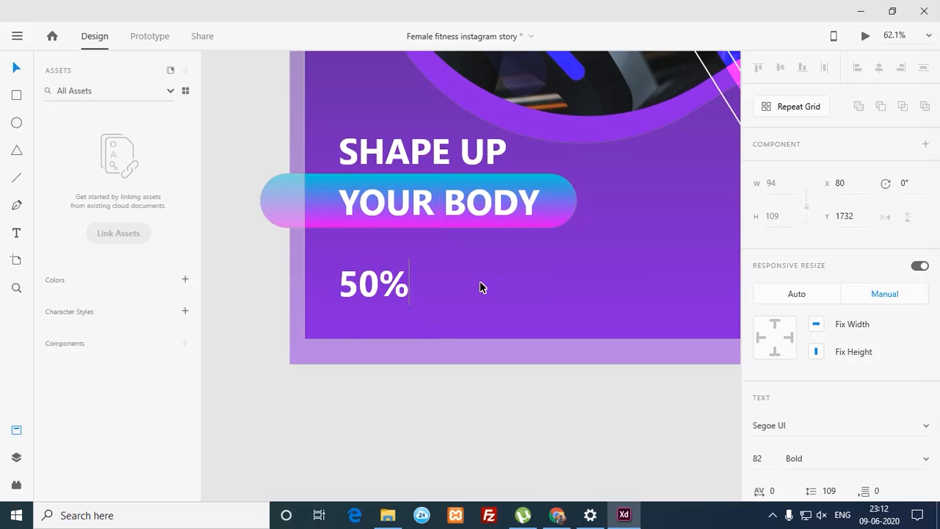
pyautogui.write('OFF')
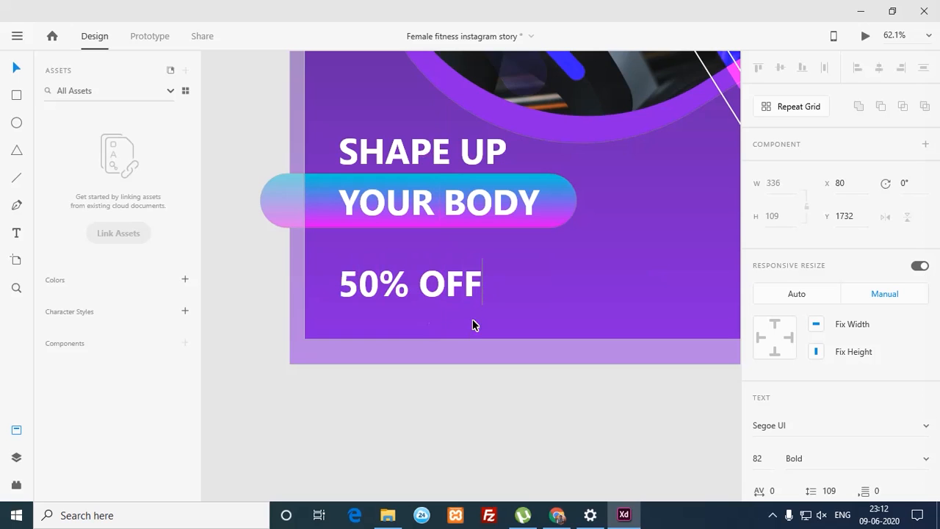
pyautogui.press('Escape')
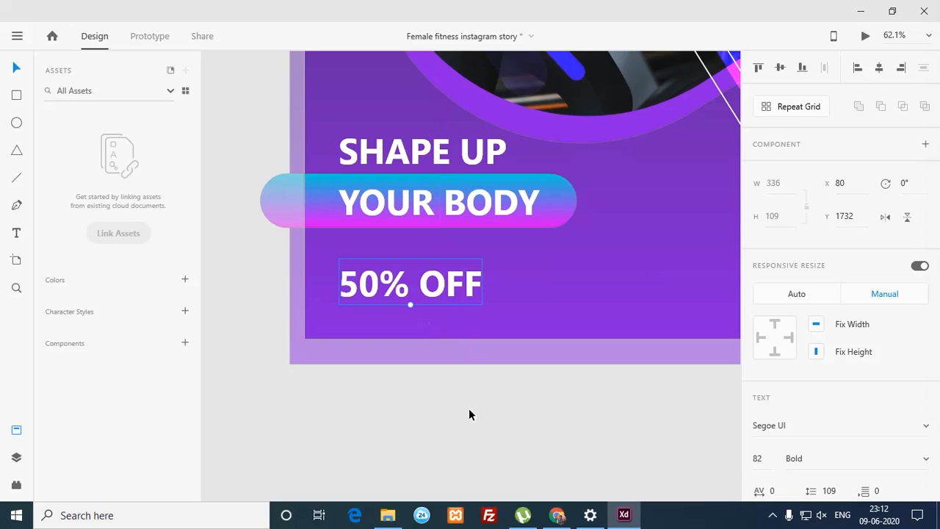
pyautogui.moveTo(415, 311)
pyautogui.mouseDown()
pyautogui.moveTo(429, 292)
pyautogui.moveTo(438, 357)
pyautogui.moveTo(435, 315)
pyautogui.moveTo(412, 309)
pyautogui.mouseUp()
pyautogui.moveTo(417, 310); pyautogui.dragTo(469, 283)
# Step: Move the gradient pill down behind the 50% OFF text
pyautogui.moveTo(560, 212); pyautogui.dragTo(566, 290)
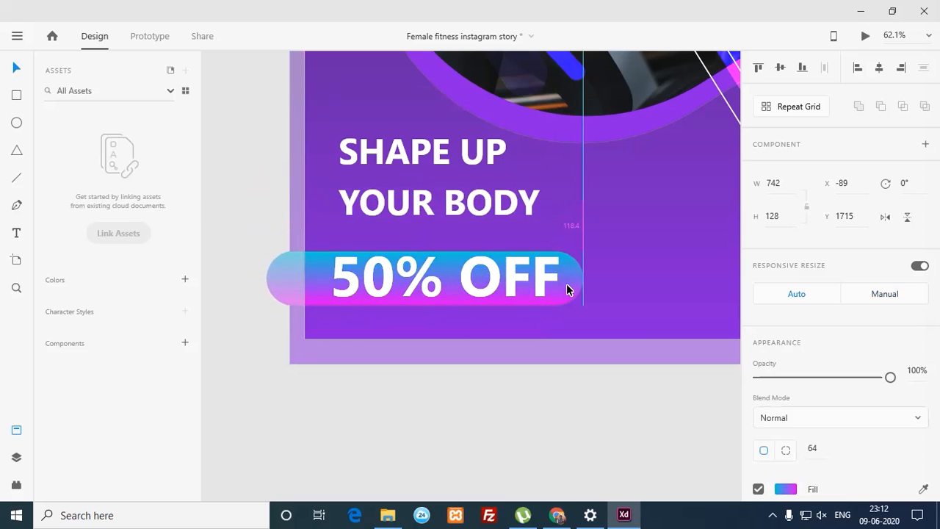
pyautogui.moveTo(432, 252)
pyautogui.mouseDown()
pyautogui.moveTo(431, 227)
pyautogui.moveTo(432, 243)
pyautogui.mouseUp()
pyautogui.hotkey('ctrl', 'z')
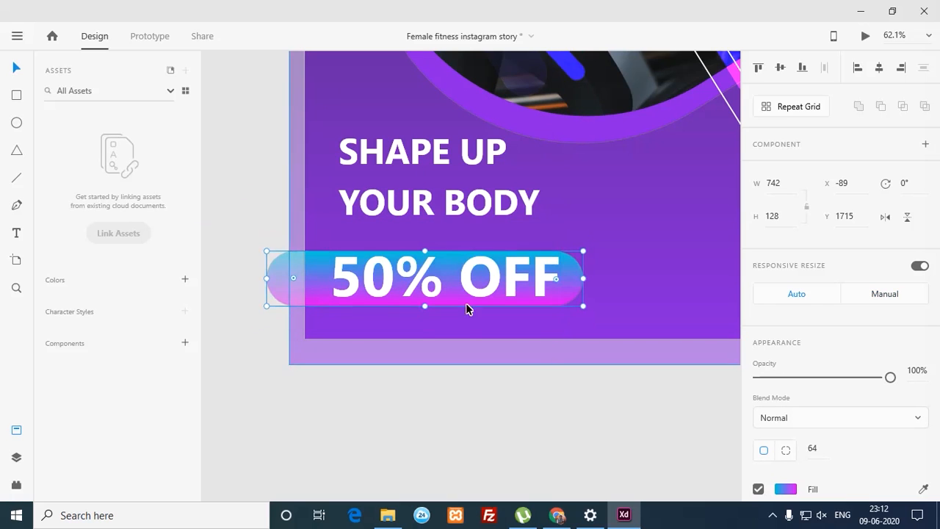
# Step: Break '50% OFF' onto two lines and shrink OFF to size 69
pyautogui.click(464, 408)
pyautogui.doubleClick(455, 278)
pyautogui.doubleClick(455, 278)
pyautogui.click(455, 277)
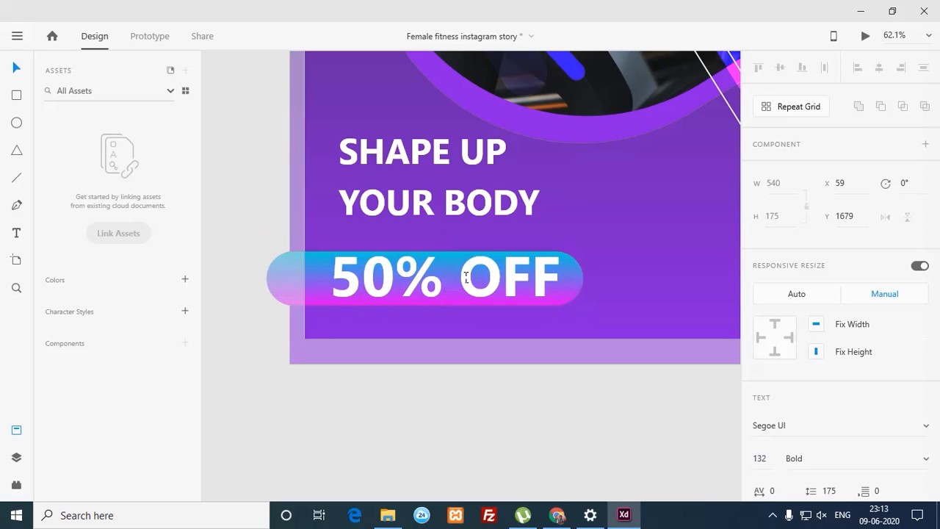
pyautogui.press('Return')
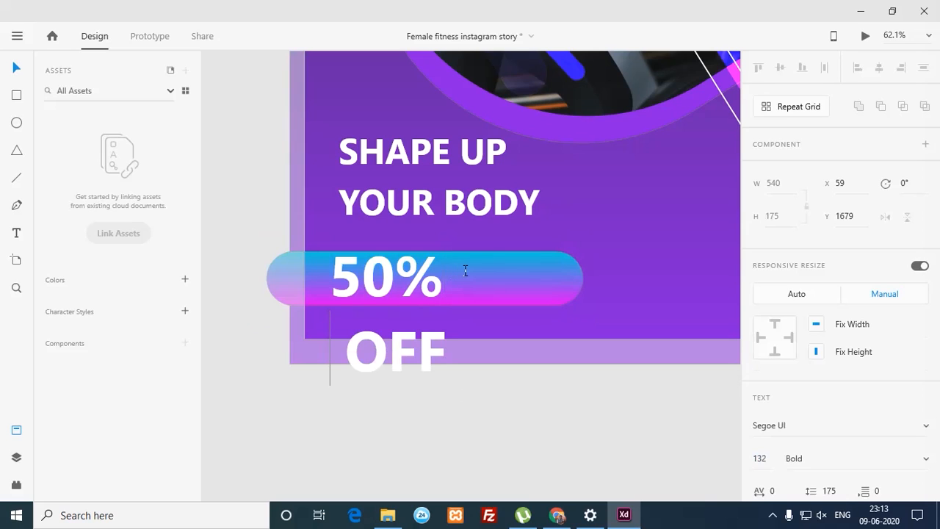
pyautogui.hotkey('shift', 'Right')
pyautogui.hotkey('shift', 'Right')
pyautogui.hotkey('shift', 'Right')
pyautogui.hotkey('shift', 'Right')
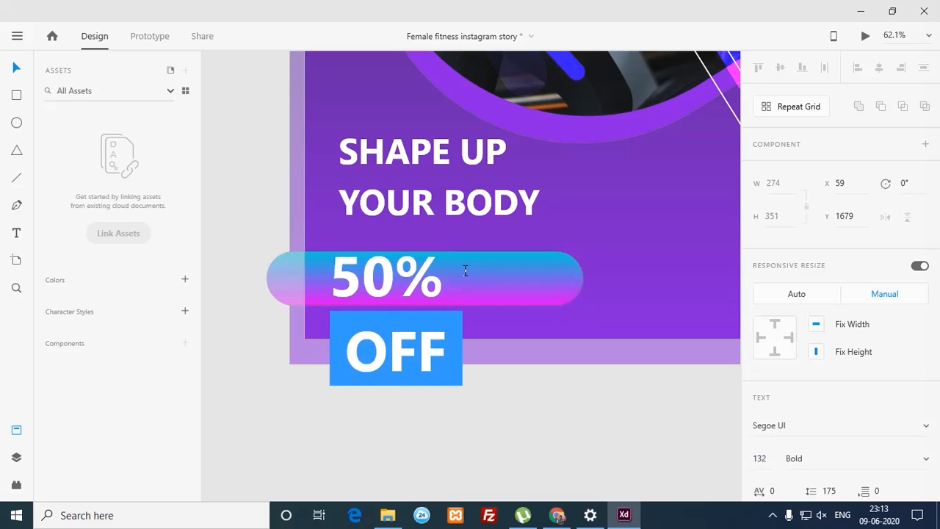
pyautogui.hotkey('ctrl', 'shift', ',')
pyautogui.hotkey('ctrl', 'shift', ',')
pyautogui.hotkey('ctrl', 'shift', ',')
pyautogui.hotkey('ctrl', 'shift', ',')
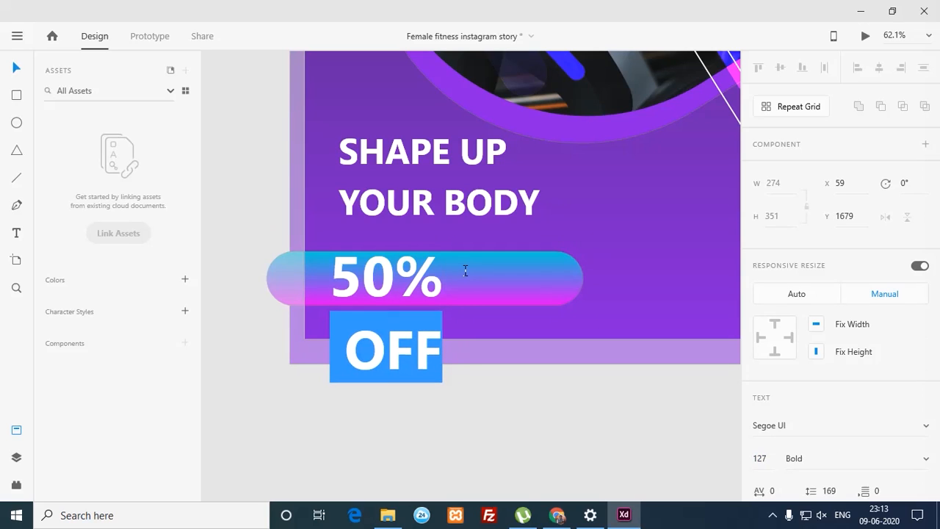
pyautogui.hotkey('ctrl', 'shift', ',')
pyautogui.hotkey('ctrl', 'shift', ',')
pyautogui.hotkey('ctrl', 'shift', ',')
pyautogui.hotkey('ctrl', 'shift', ',')
pyautogui.hotkey('ctrl', 'shift', ',')
pyautogui.hotkey('ctrl', 'shift', ',')
pyautogui.hotkey('ctrl', 'shift', ',')
pyautogui.hotkey('ctrl', 'shift', ',')
pyautogui.hotkey('ctrl', 'shift', ',')
pyautogui.hotkey('ctrl', 'shift', ',')
pyautogui.hotkey('ctrl', 'shift', ',')
pyautogui.hotkey('ctrl', 'shift', ',')
pyautogui.hotkey('ctrl', 'shift', ',')
pyautogui.hotkey('ctrl', 'shift', ',')
pyautogui.hotkey('ctrl', 'shift', ',')
pyautogui.hotkey('ctrl', 'shift', ',')
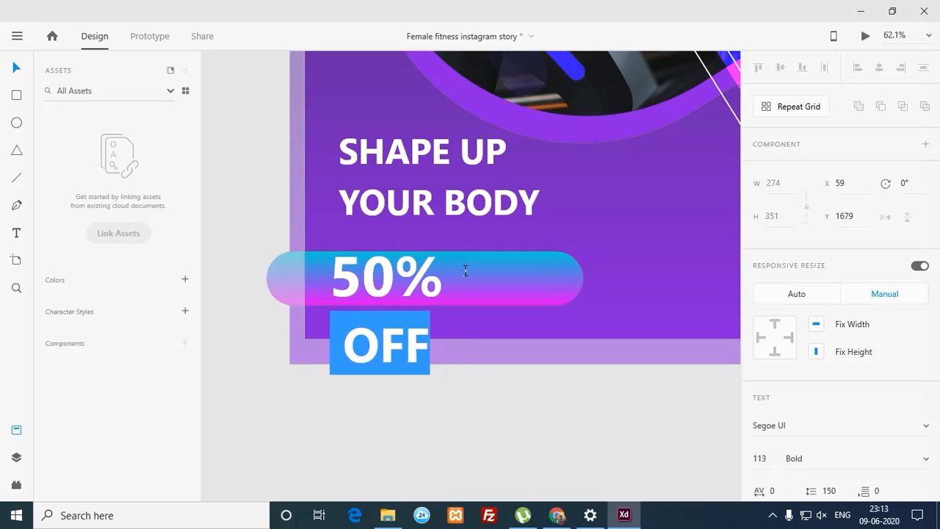
pyautogui.hotkey('ctrl', 'shift', ',')
pyautogui.hotkey('ctrl', 'shift', ',')
pyautogui.hotkey('ctrl', 'shift', ',')
pyautogui.hotkey('ctrl', 'shift', ',')
pyautogui.hotkey('ctrl', 'shift', ',')
pyautogui.hotkey('ctrl', 'shift', ',')
pyautogui.hotkey('ctrl', 'shift', ',')
pyautogui.hotkey('ctrl', 'shift', ',')
pyautogui.hotkey('ctrl', 'shift', ',')
pyautogui.hotkey('ctrl', 'shift', ',')
pyautogui.hotkey('ctrl', 'shift', ',')
pyautogui.hotkey('ctrl', 'shift', ',')
pyautogui.hotkey('ctrl', 'shift', ',')
pyautogui.hotkey('ctrl', 'shift', ',')
pyautogui.hotkey('ctrl', 'shift', ',')
pyautogui.hotkey('ctrl', 'shift', ',')
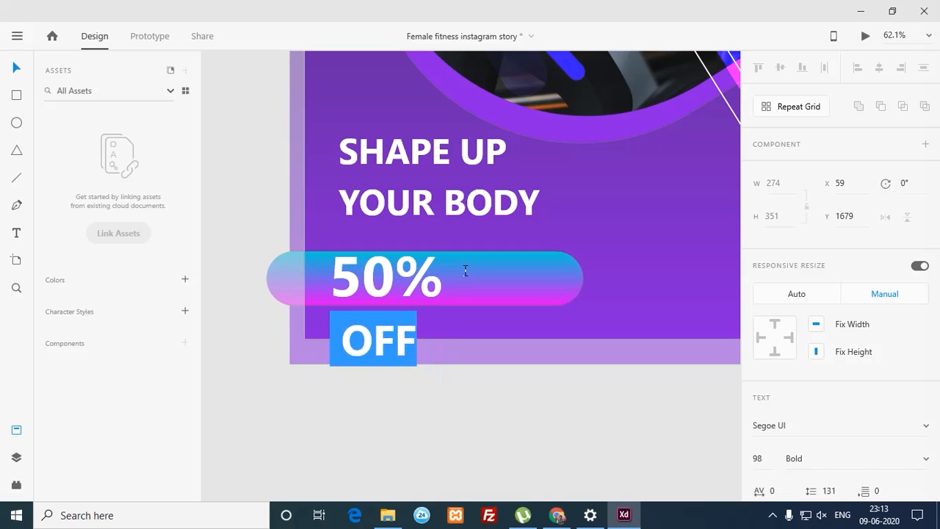
pyautogui.hotkey('ctrl', 'shift', ',')
pyautogui.hotkey('ctrl', 'shift', ',')
pyautogui.hotkey('ctrl', 'shift', ',')
pyautogui.hotkey('ctrl', 'shift', ',')
pyautogui.hotkey('ctrl', 'shift', ',')
pyautogui.hotkey('ctrl', 'shift', ',')
pyautogui.hotkey('ctrl', 'shift', ',')
pyautogui.hotkey('ctrl', 'shift', ',')
pyautogui.hotkey('ctrl', 'shift', ',')
pyautogui.hotkey('ctrl', 'shift', ',')
pyautogui.hotkey('ctrl', 'shift', ',')
pyautogui.hotkey('ctrl', 'shift', ',')
pyautogui.hotkey('ctrl', 'shift', ',')
pyautogui.hotkey('ctrl', 'shift', ',')
pyautogui.hotkey('ctrl', 'shift', ',')
pyautogui.hotkey('ctrl', 'shift', ',')
pyautogui.hotkey('ctrl', 'shift', ',')
pyautogui.hotkey('ctrl', 'shift', ',')
pyautogui.hotkey('ctrl', 'shift', ',')
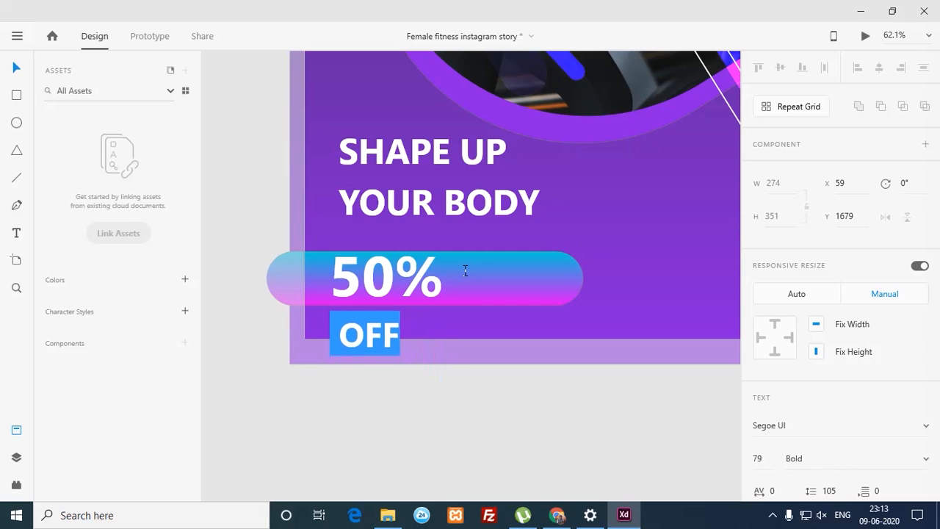
pyautogui.hotkey('ctrl', 'shift', ',')
pyautogui.hotkey('ctrl', 'shift', ',')
pyautogui.hotkey('ctrl', 'shift', ',')
pyautogui.hotkey('ctrl', 'shift', ',')
pyautogui.hotkey('ctrl', 'shift', ',')
pyautogui.hotkey('ctrl', 'shift', ',')
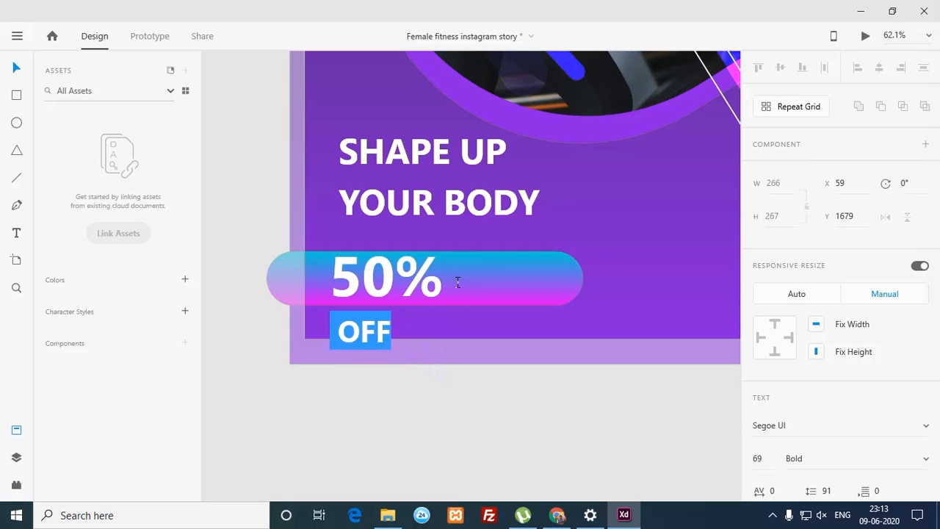
# Step: Tighten the line spacing to 97 so OFF sits close beneath 50%
pyautogui.press('Up')
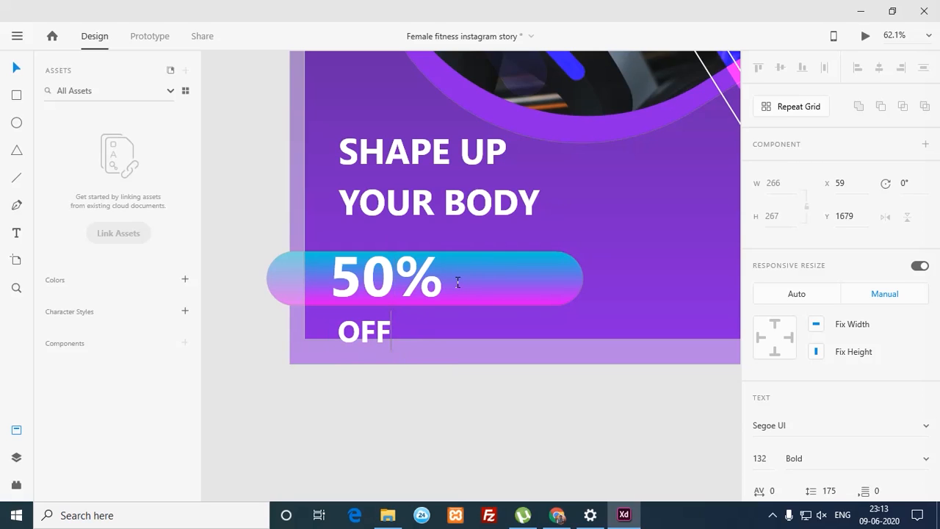
pyautogui.hotkey('shift', 'Left')
pyautogui.hotkey('shift', 'Left')
pyautogui.hotkey('shift', 'Left')
pyautogui.press('Up')
pyautogui.press('Down')
pyautogui.press('Down')
pyautogui.hotkey('shift', 'Right')
pyautogui.hotkey('shift', 'Right')
pyautogui.hotkey('shift', 'Right')
pyautogui.hotkey('shift', 'Up')
pyautogui.hotkey('shift', 'Down')
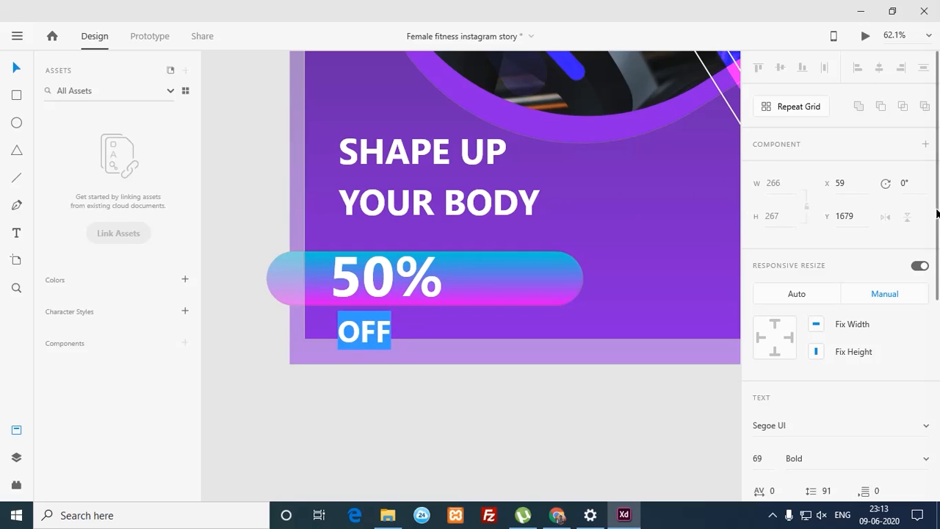
pyautogui.scroll(-5, 849, 314)
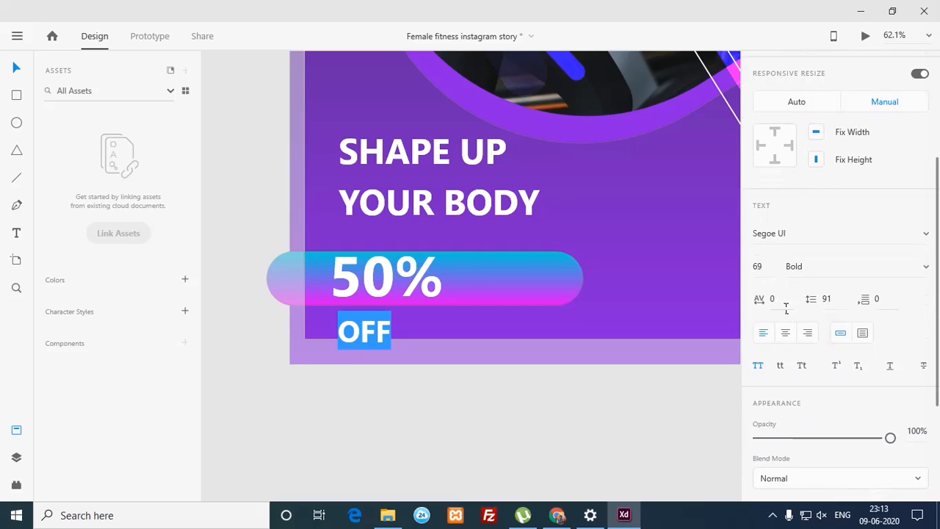
pyautogui.moveTo(815, 303)
pyautogui.mouseDown()
pyautogui.moveTo(813, 247)
pyautogui.moveTo(815, 305)
pyautogui.mouseUp()
pyautogui.moveTo(821, 357); pyautogui.dragTo(753, 295)
pyautogui.moveTo(823, 309); pyautogui.dragTo(810, 440)
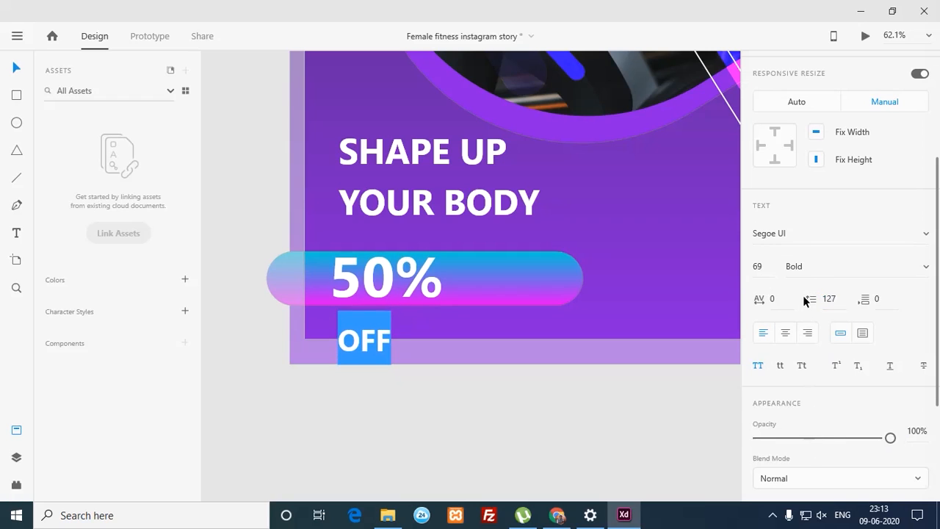
pyautogui.moveTo(803, 295); pyautogui.dragTo(817, 379)
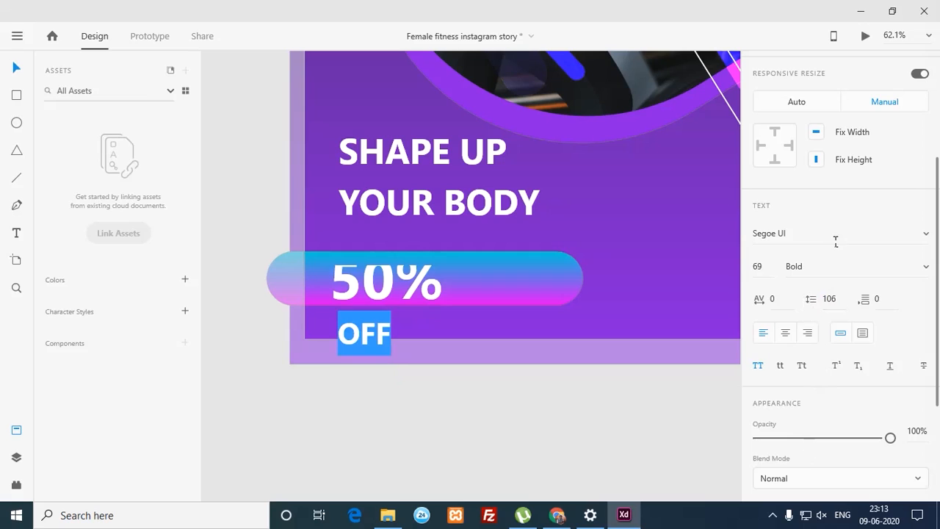
pyautogui.moveTo(821, 307); pyautogui.dragTo(820, 346)
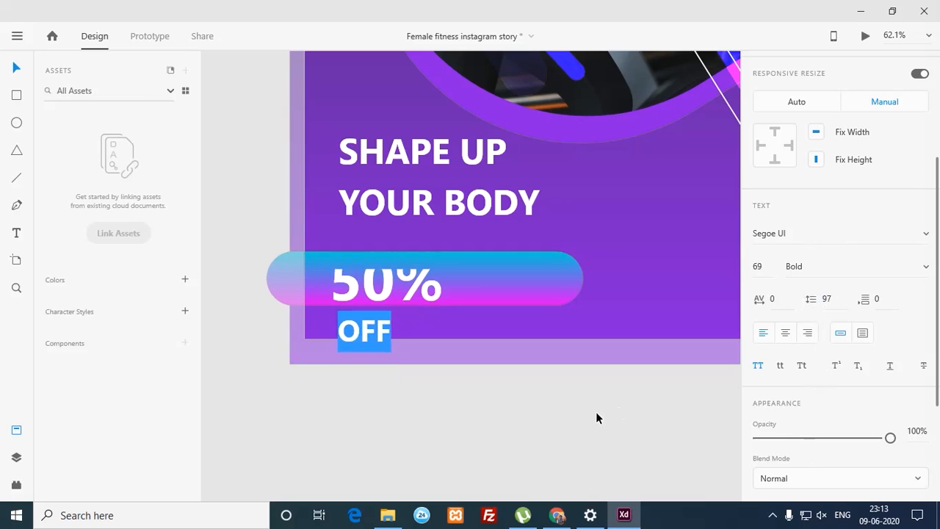
pyautogui.click(602, 420)
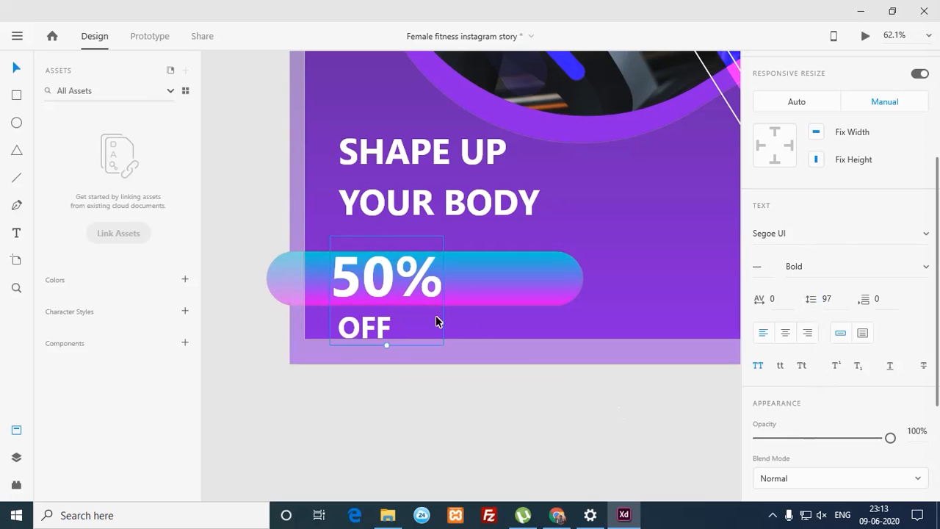
pyautogui.moveTo(406, 280); pyautogui.dragTo(417, 287)
# Step: Move the gradient pill back behind YOUR BODY and raise the 50% OFF text slightly
pyautogui.click(488, 286)
pyautogui.moveTo(488, 286); pyautogui.dragTo(489, 210)
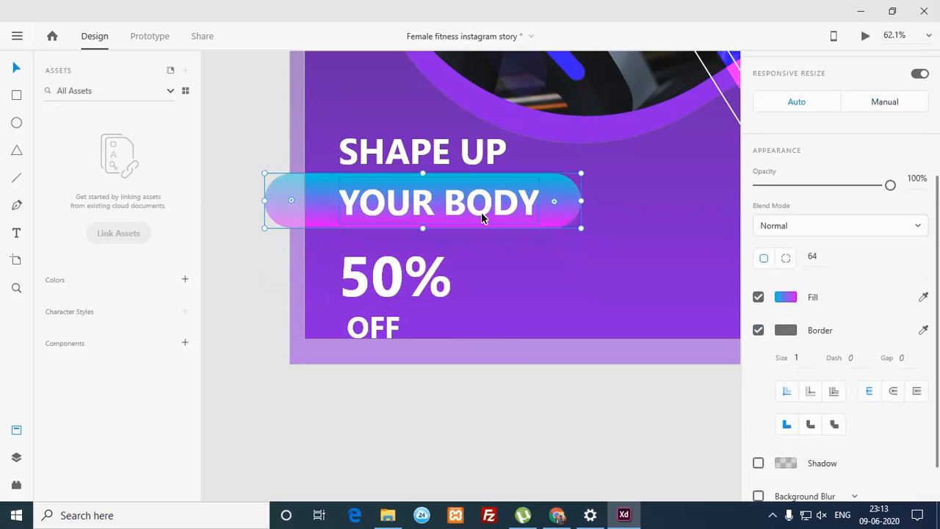
pyautogui.moveTo(403, 280); pyautogui.dragTo(404, 271)
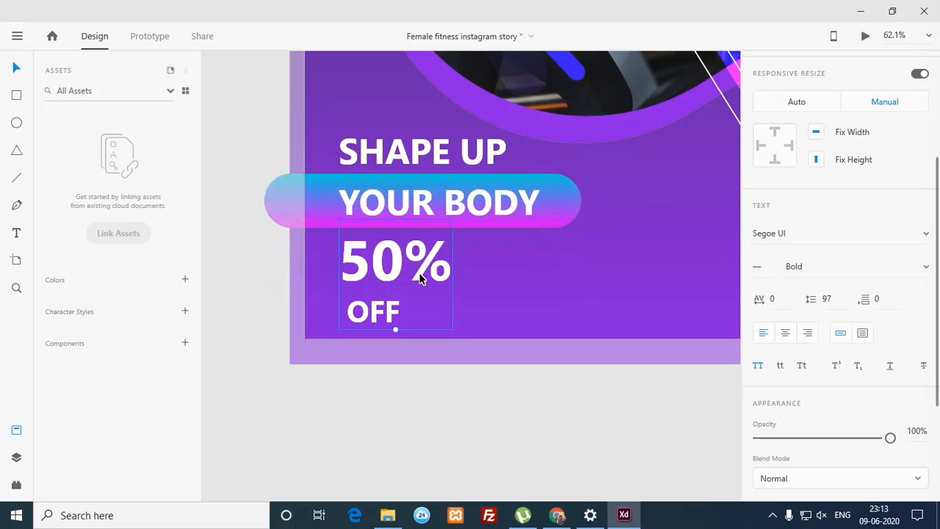
# Step: Make the word OFF regular weight
pyautogui.doubleClick(428, 272)
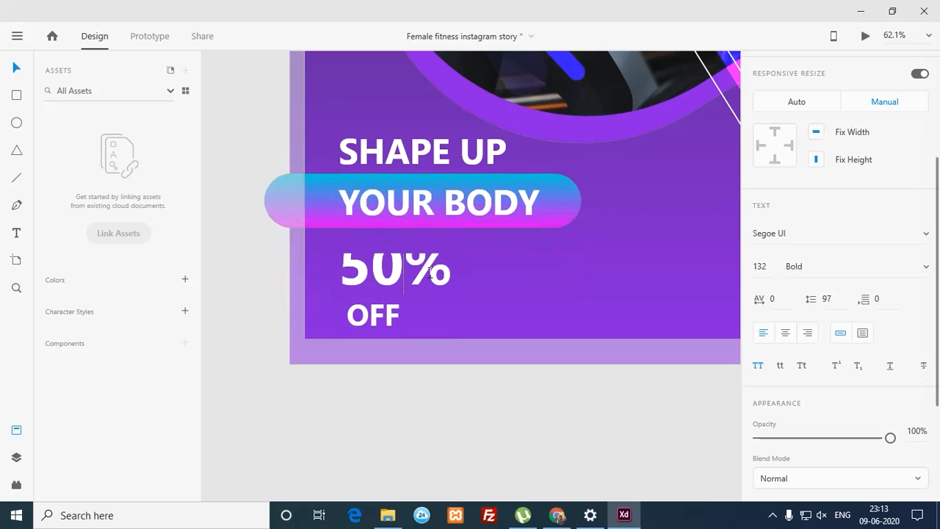
pyautogui.moveTo(407, 314); pyautogui.dragTo(358, 315)
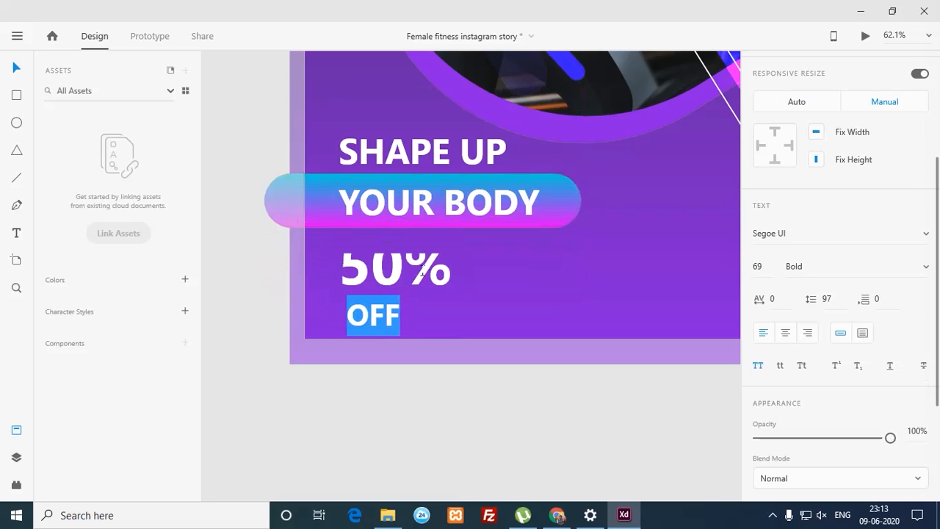
pyautogui.click(840, 274)
pyautogui.click(926, 268)
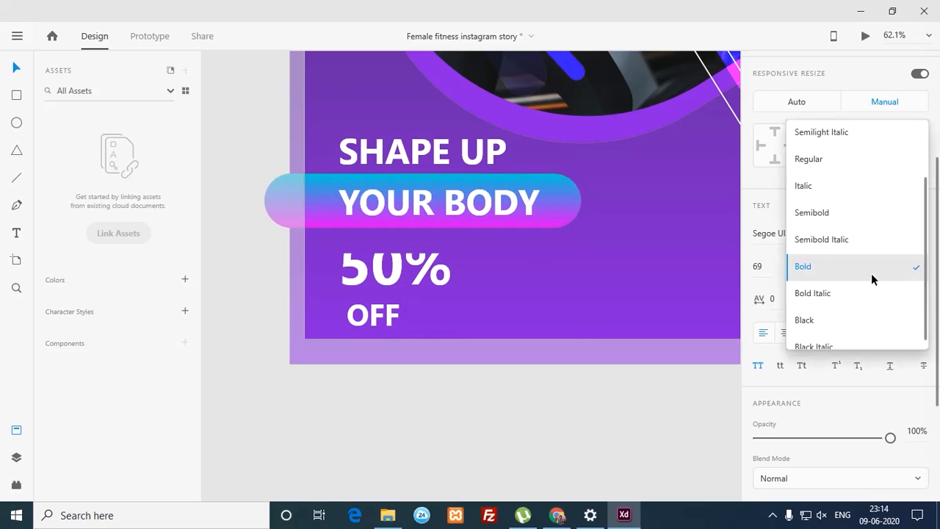
pyautogui.click(834, 161)
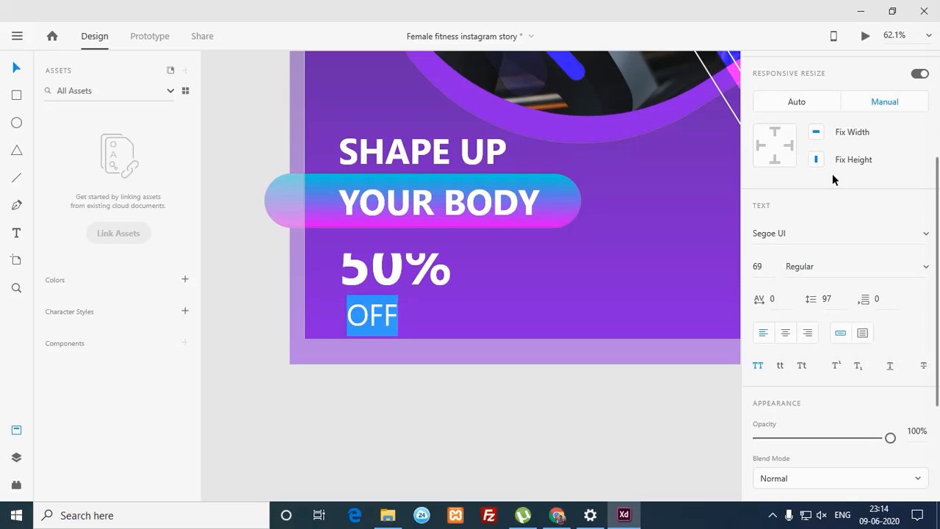
# Step: Experiment with OFF's letter spacing, then set it back to 0
pyautogui.click(767, 301)
pyautogui.click(797, 198)
pyautogui.moveTo(760, 305); pyautogui.dragTo(768, 384)
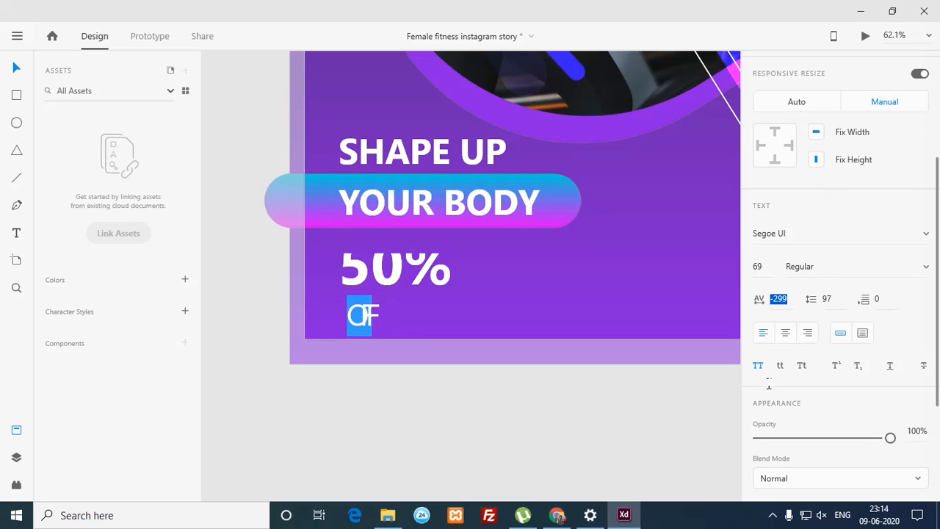
pyautogui.moveTo(758, 259); pyautogui.dragTo(750, 189)
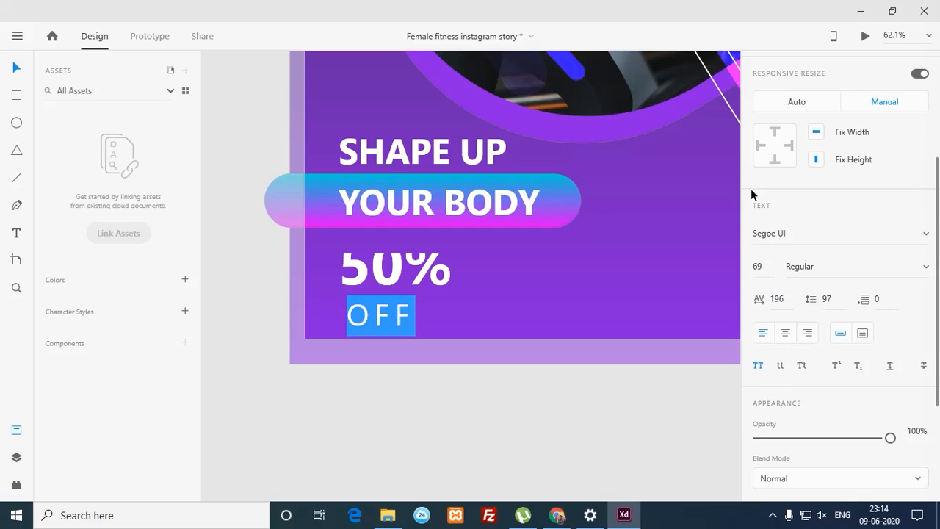
pyautogui.click(764, 307)
pyautogui.moveTo(767, 250); pyautogui.dragTo(771, 200)
pyautogui.moveTo(758, 301); pyautogui.dragTo(771, 258)
pyautogui.moveTo(758, 126); pyautogui.dragTo(752, 97)
pyautogui.moveTo(766, 302); pyautogui.dragTo(745, 306)
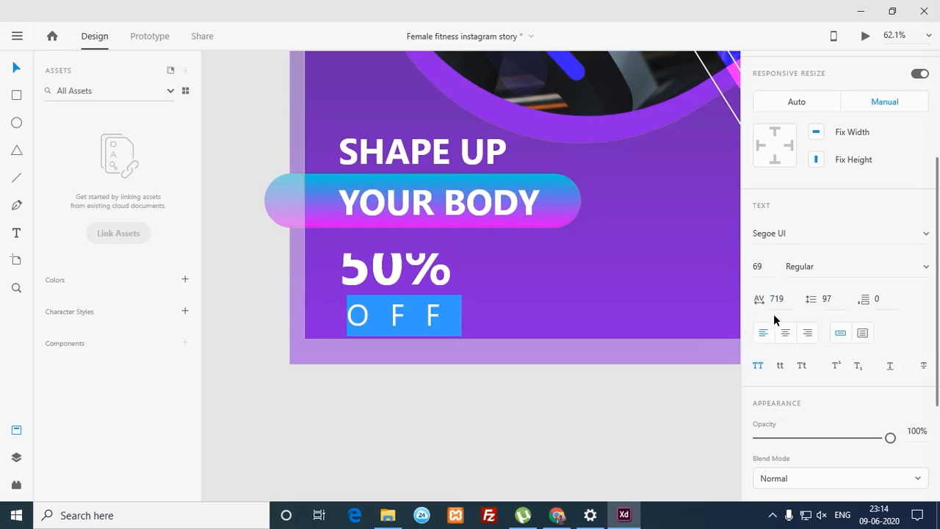
pyautogui.click(793, 299)
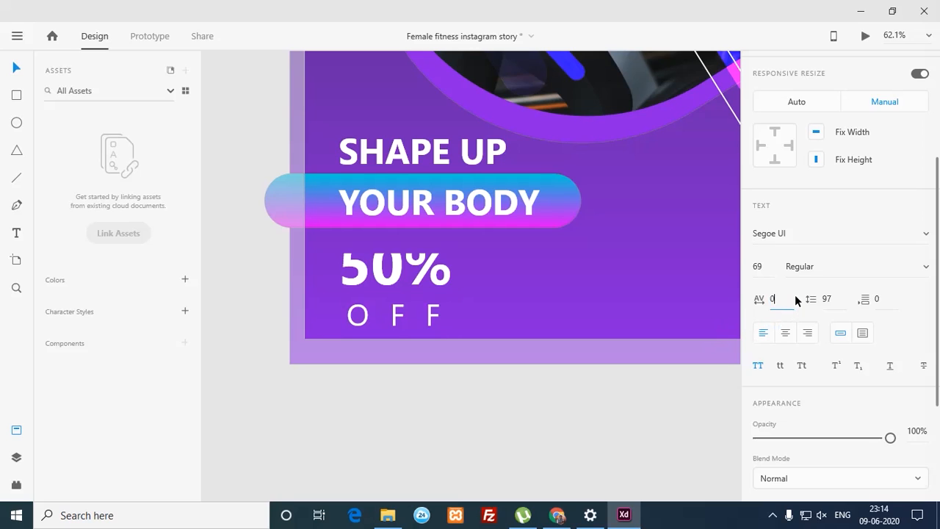
pyautogui.press('Return')
pyautogui.click(598, 461)
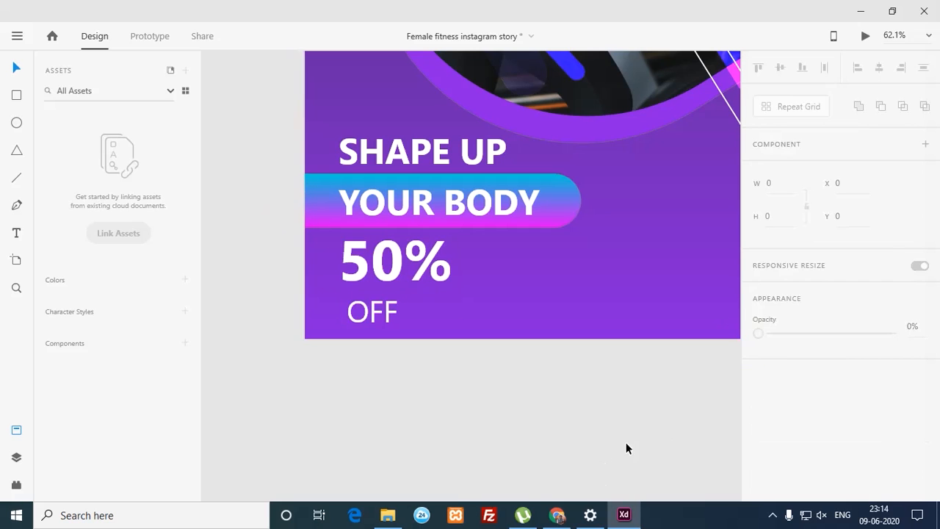
# Step: Move the 50% OFF text up to the right of the SHAPE UP YOUR BODY heading
pyautogui.moveTo(527, 273); pyautogui.dragTo(426, 283)
pyautogui.moveTo(320, 287); pyautogui.dragTo(579, 237)
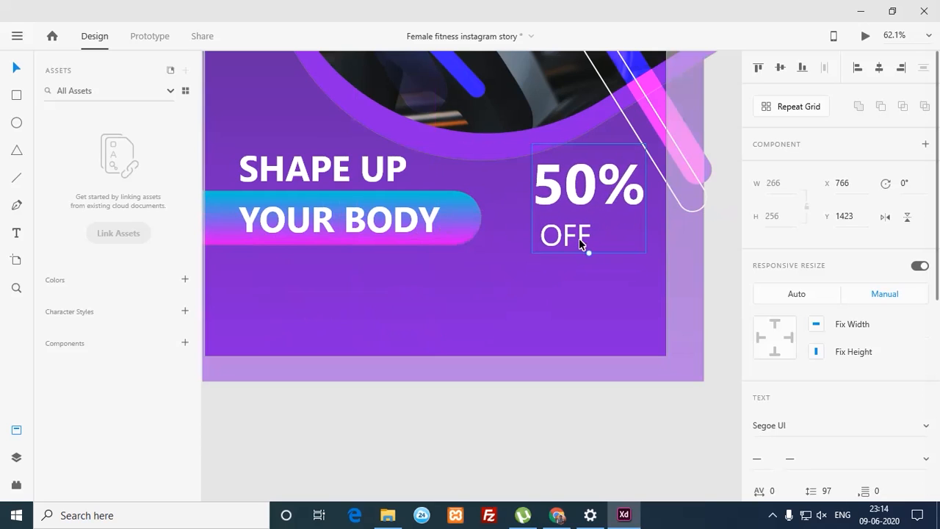
pyautogui.doubleClick(586, 235)
pyautogui.click(600, 240)
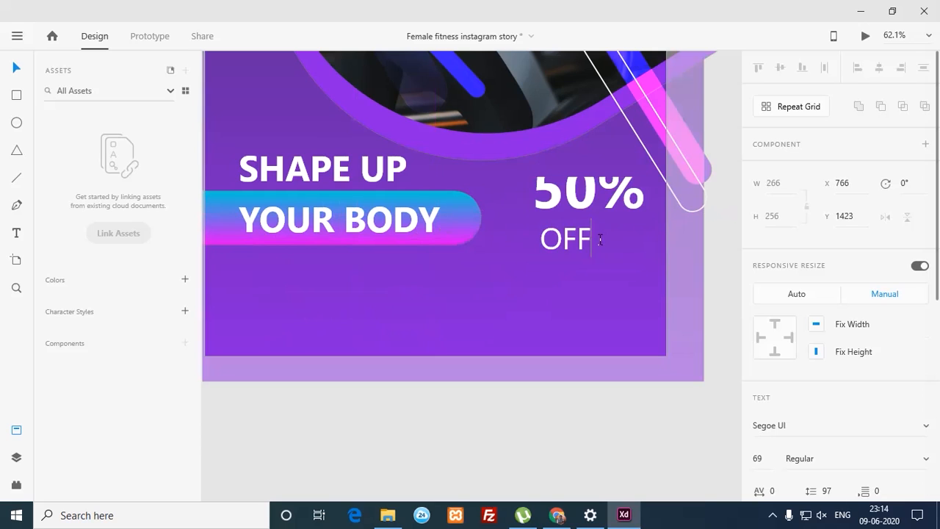
pyautogui.moveTo(602, 241); pyautogui.dragTo(544, 249)
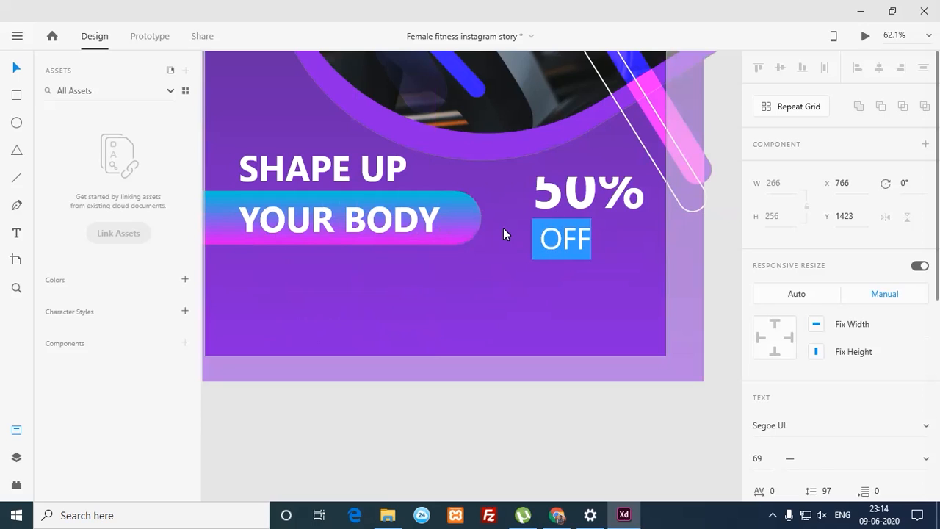
pyautogui.press('Right')
pyautogui.hotkey('shift', 'Left')
pyautogui.hotkey('shift', 'Left')
pyautogui.hotkey('shift', 'Left')
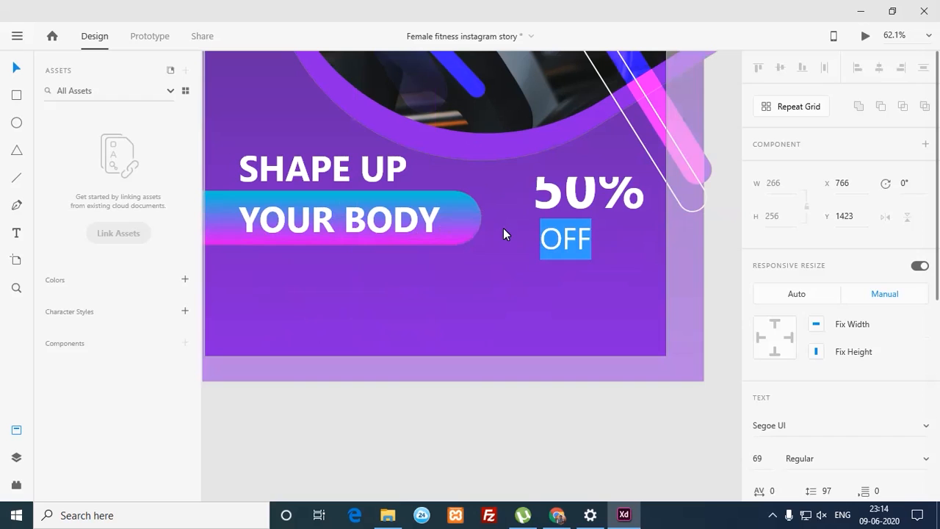
pyautogui.click(580, 435)
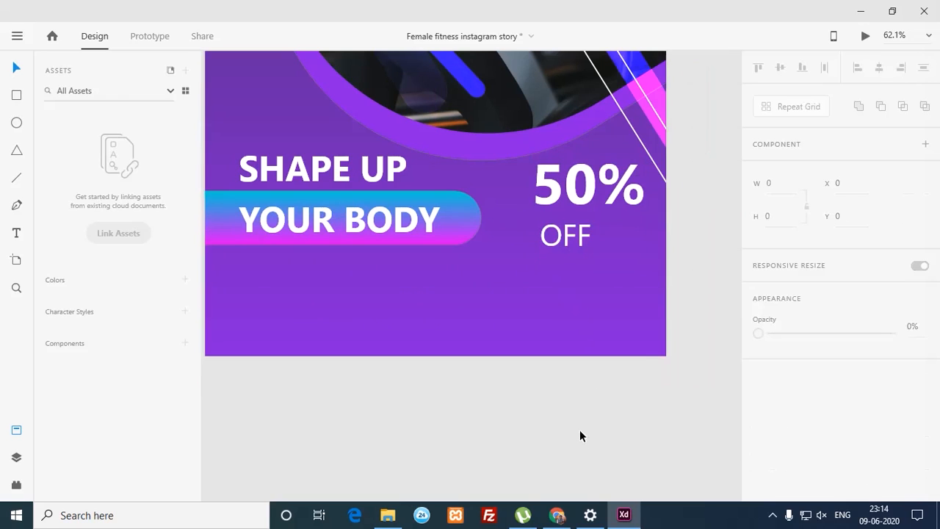
pyautogui.moveTo(610, 195); pyautogui.dragTo(601, 203)
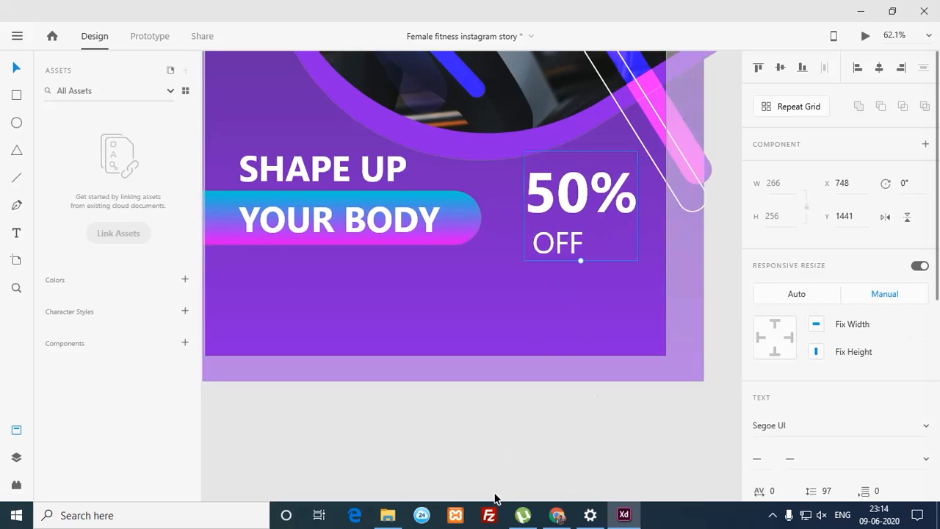
pyautogui.click(499, 456)
# Step: Check the full artboard and save the 'Female fitness instagram story' document
pyautogui.hotkey('ctrl', '0')
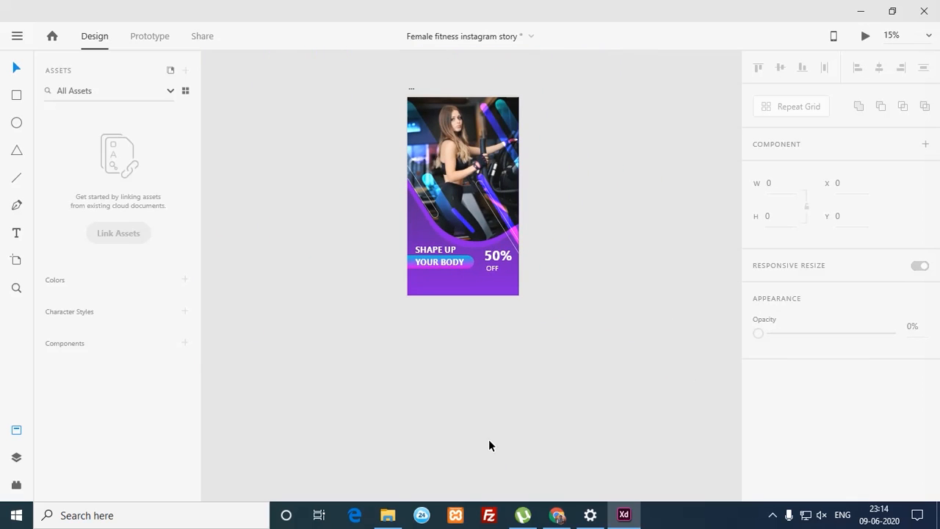
pyautogui.hotkey('ctrl', 's')
pyautogui.hotkey('ctrl', '+')
pyautogui.hotkey('ctrl', '+')
pyautogui.hotkey('ctrl', '+')
pyautogui.hotkey('ctrl', '+')
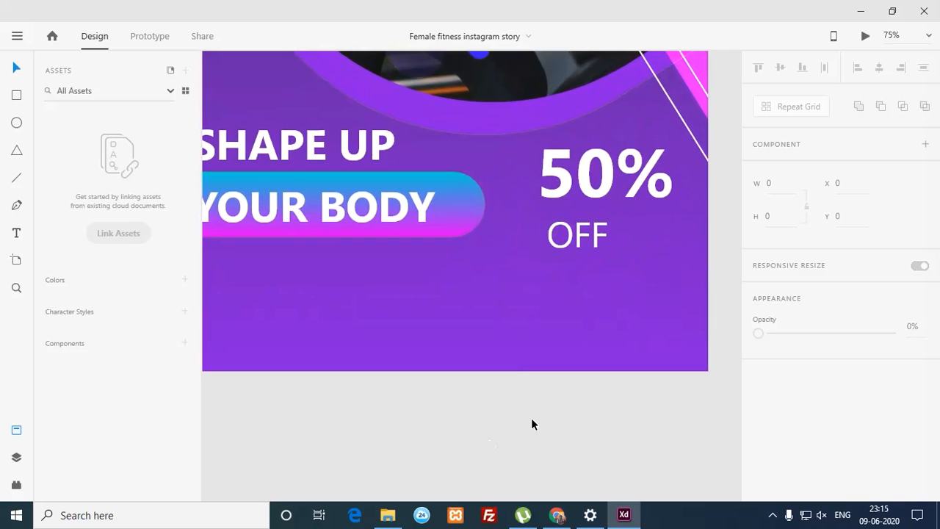
pyautogui.moveTo(482, 254); pyautogui.dragTo(564, 335)
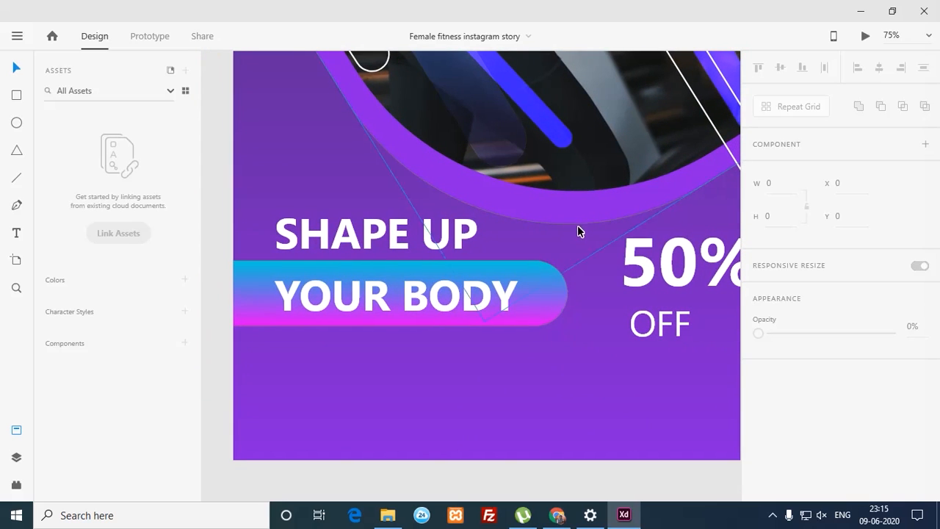
# Step: Select OFF in the 50% OFF text, adjust its line spacing, and enlarge it to about 140
pyautogui.click(638, 267)
pyautogui.moveTo(643, 276); pyautogui.dragTo(580, 242)
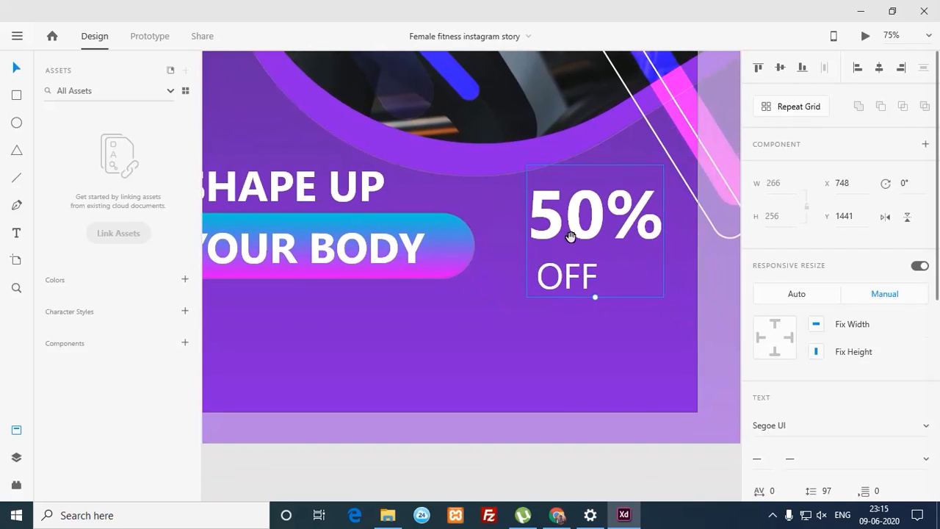
pyautogui.doubleClick(572, 290)
pyautogui.moveTo(600, 285); pyautogui.dragTo(544, 295)
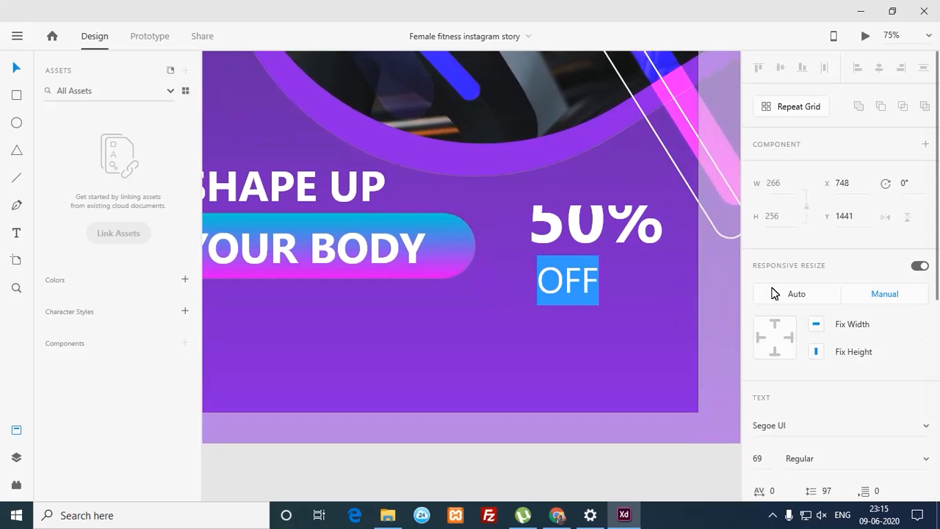
pyautogui.moveTo(937, 287); pyautogui.dragTo(923, 413)
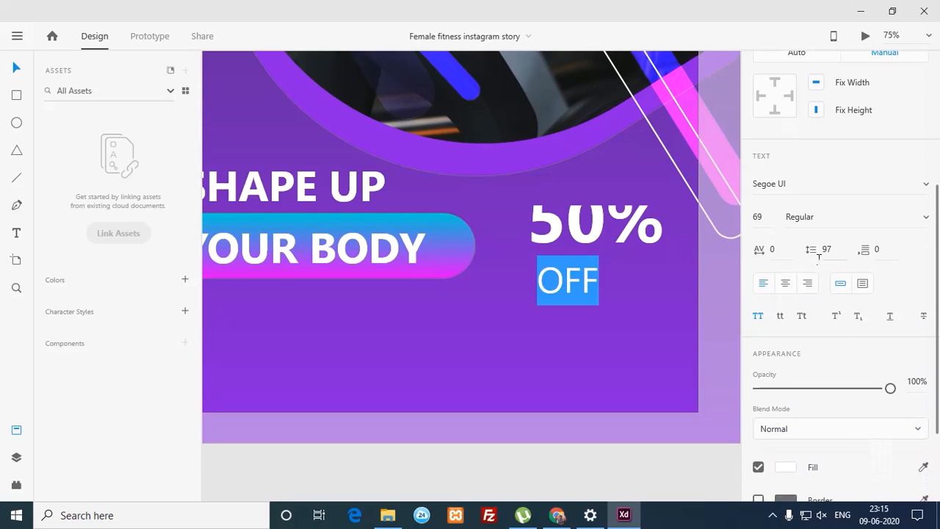
pyautogui.moveTo(815, 244); pyautogui.dragTo(821, 154)
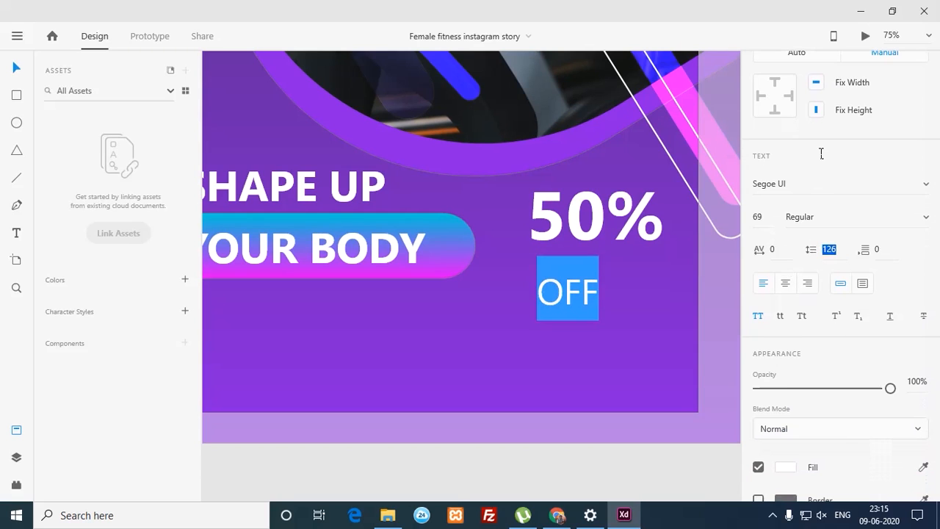
pyautogui.write('63')
pyautogui.press('Return')
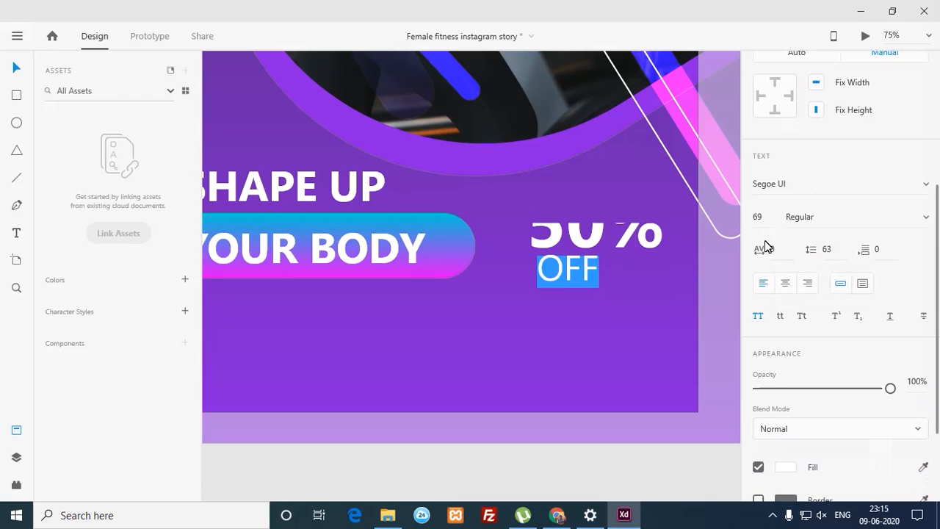
pyautogui.moveTo(757, 216); pyautogui.dragTo(738, 143)
pyautogui.moveTo(762, 222); pyautogui.dragTo(748, 74)
pyautogui.moveTo(832, 246); pyautogui.dragTo(806, 132)
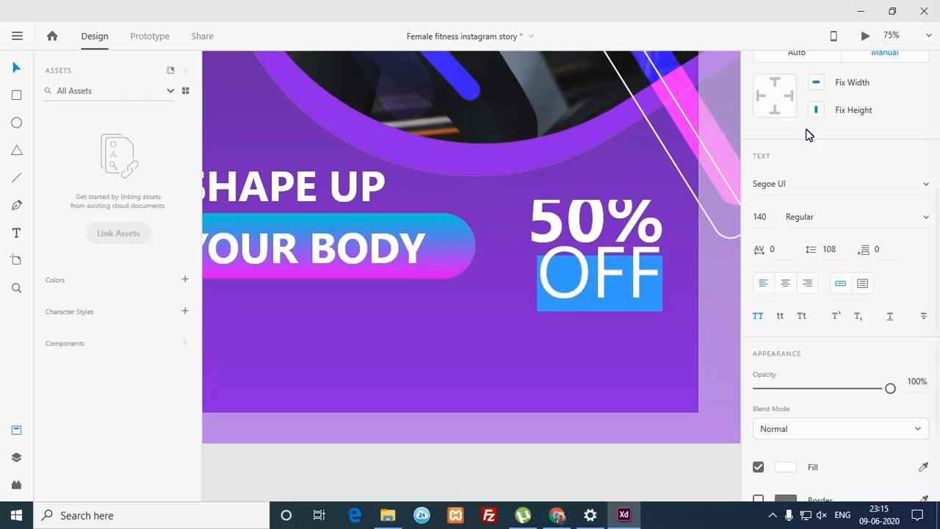
pyautogui.press('Escape')
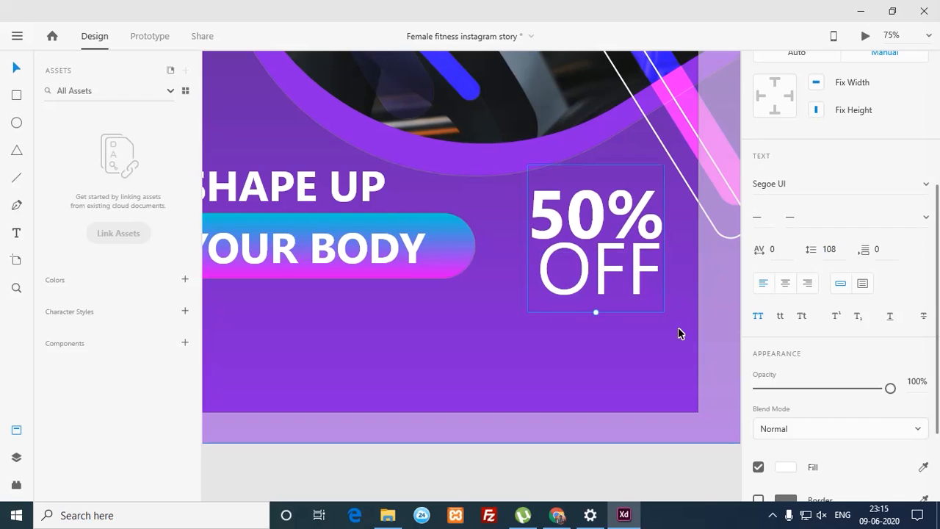
# Step: Make the word OFF Bold
pyautogui.doubleClick(598, 272)
pyautogui.moveTo(539, 275); pyautogui.dragTo(683, 275)
pyautogui.click(815, 218)
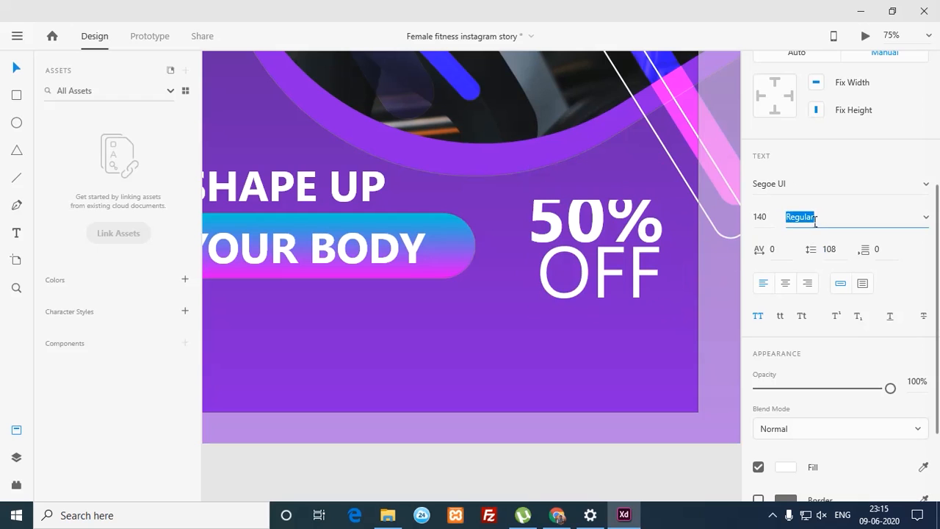
pyautogui.click(925, 217)
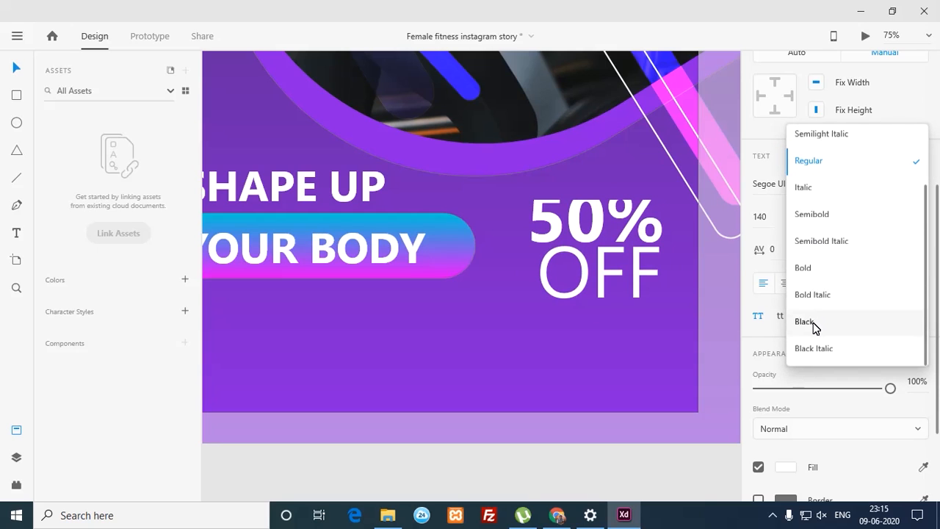
pyautogui.click(811, 269)
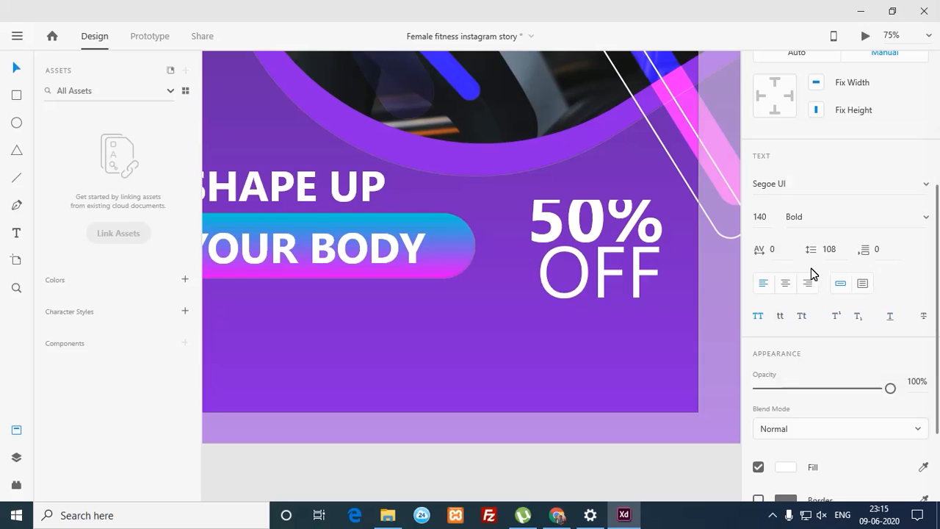
pyautogui.press('Escape')
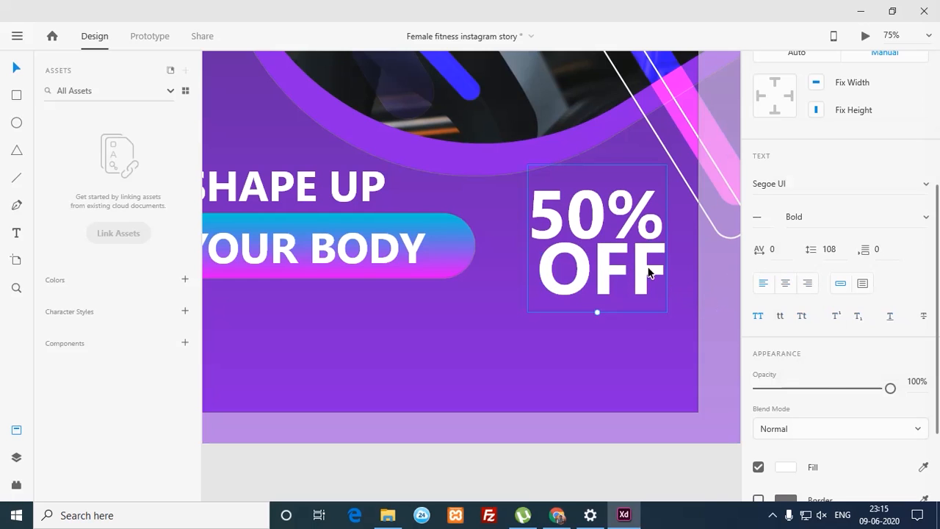
# Step: Enlarge OFF to size 148 and nudge the 50% OFF text into alignment
pyautogui.doubleClick(649, 273)
pyautogui.click(657, 272)
pyautogui.moveTo(657, 272); pyautogui.dragTo(524, 286)
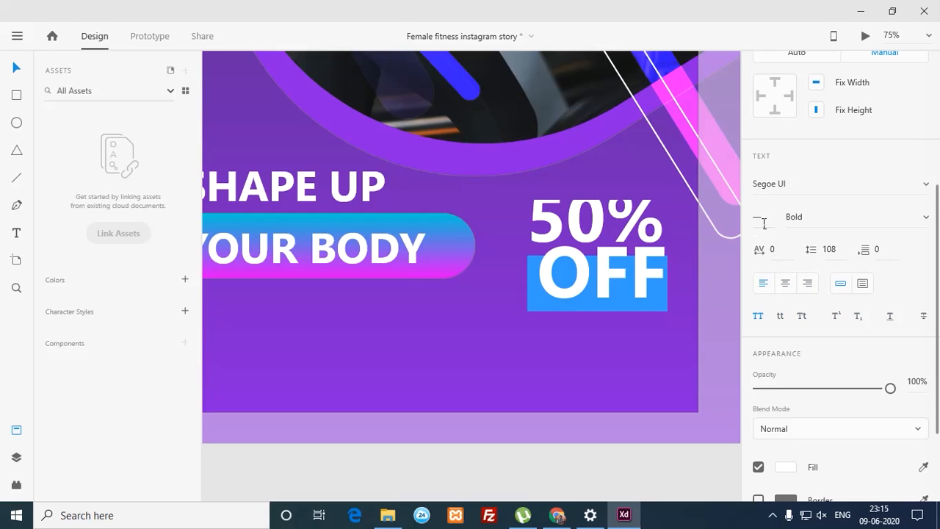
pyautogui.moveTo(568, 287); pyautogui.dragTo(661, 281)
pyautogui.moveTo(538, 286); pyautogui.dragTo(680, 269)
pyautogui.moveTo(768, 203); pyautogui.dragTo(768, 188)
pyautogui.press('Return')
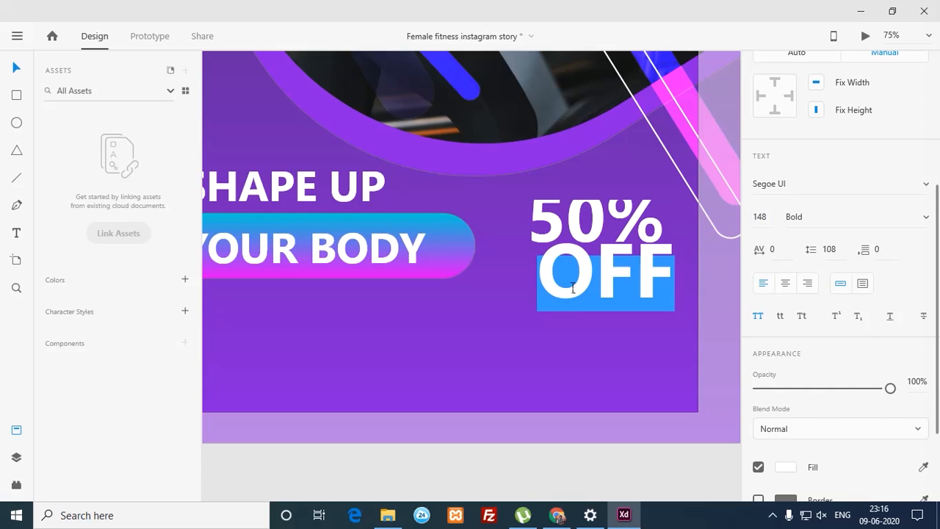
pyautogui.click(591, 372)
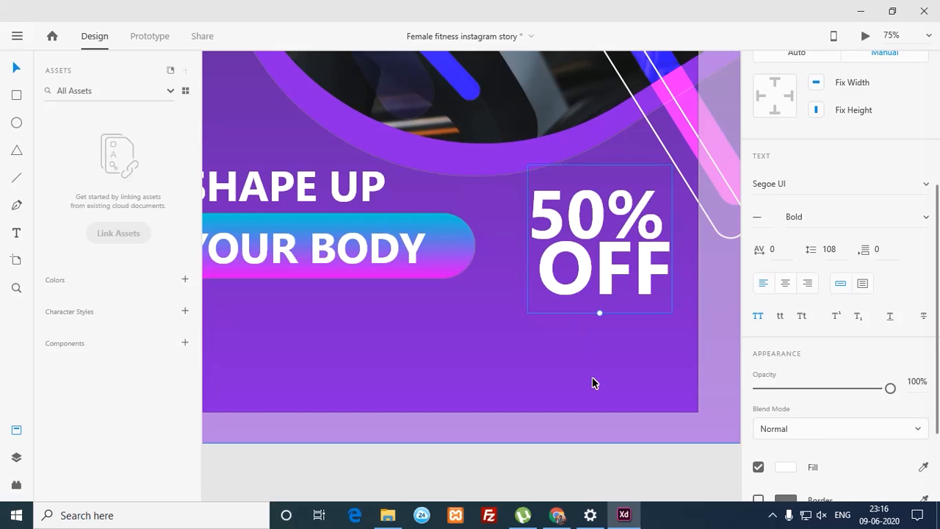
pyautogui.moveTo(604, 269); pyautogui.dragTo(614, 267)
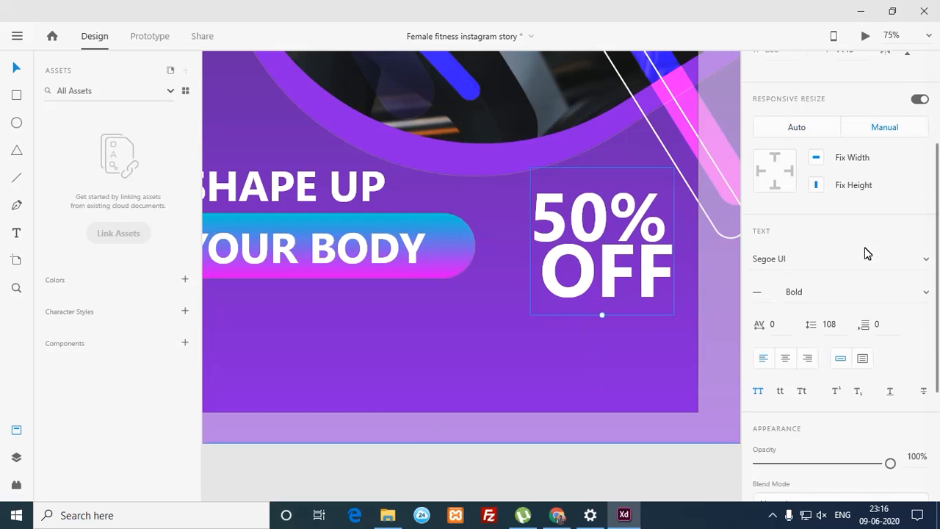
pyautogui.moveTo(937, 235); pyautogui.dragTo(934, 358)
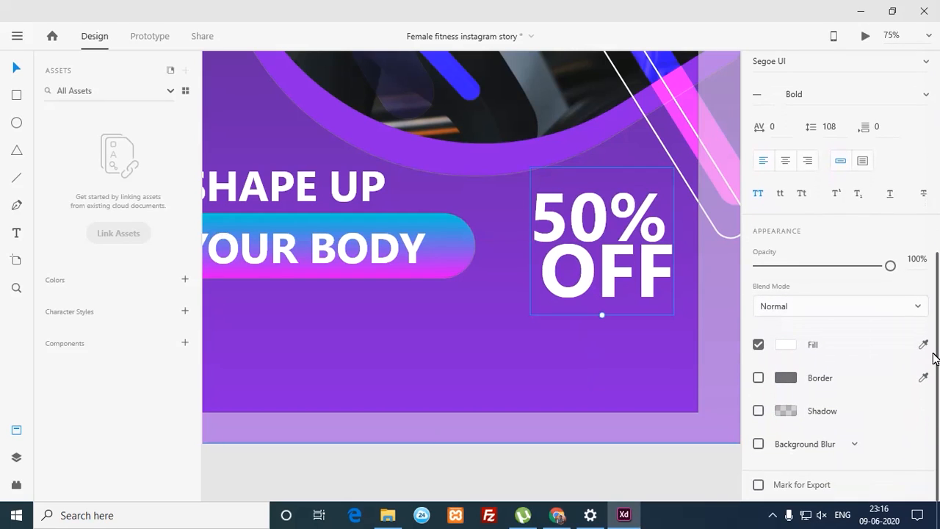
# Step: Turn on Border for the 50% OFF text, set its size to 7, then scrub it to 6
pyautogui.click(759, 378)
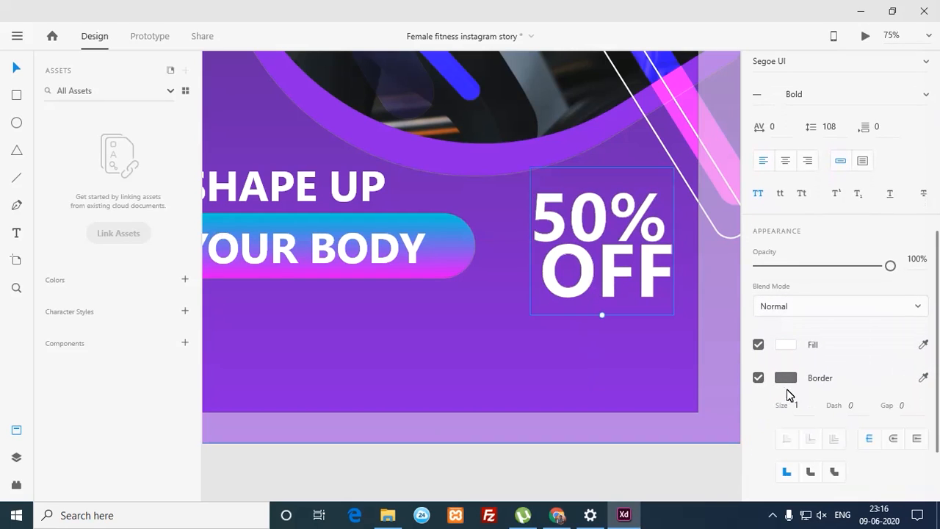
pyautogui.click(796, 405)
pyautogui.write('7')
pyautogui.press('Return')
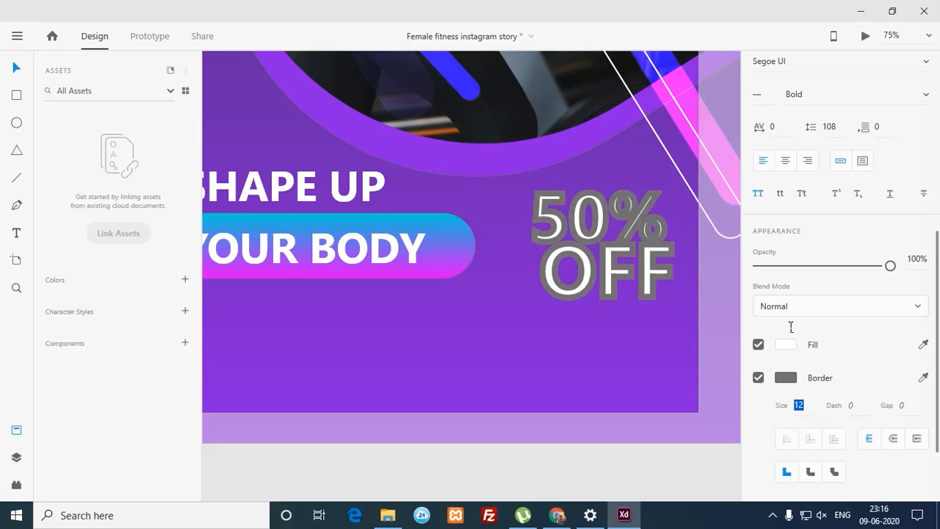
pyautogui.moveTo(796, 366); pyautogui.dragTo(798, 372)
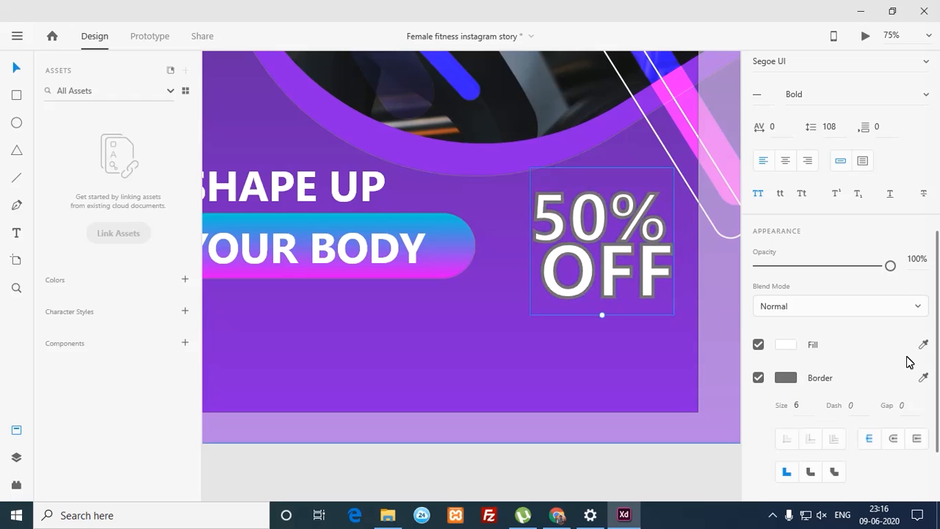
pyautogui.moveTo(939, 400); pyautogui.dragTo(938, 438)
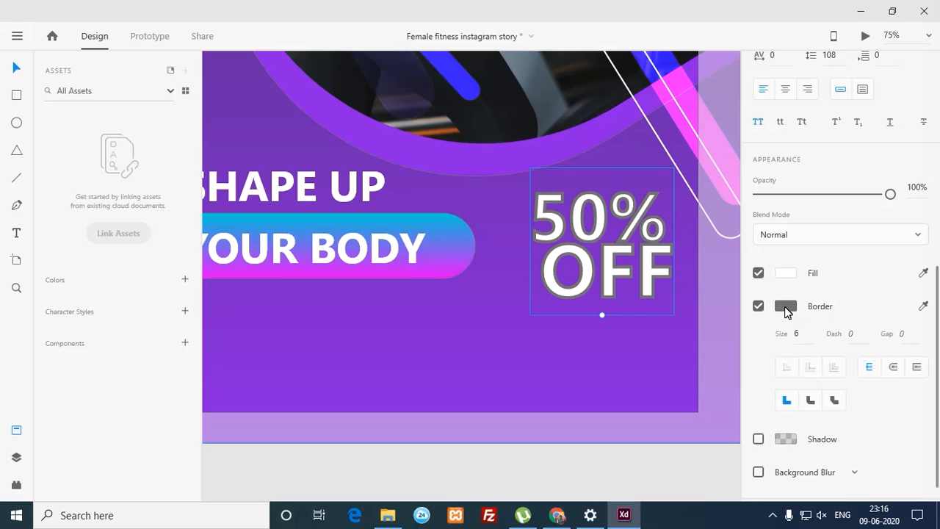
pyautogui.scroll(-1, 937, 411)
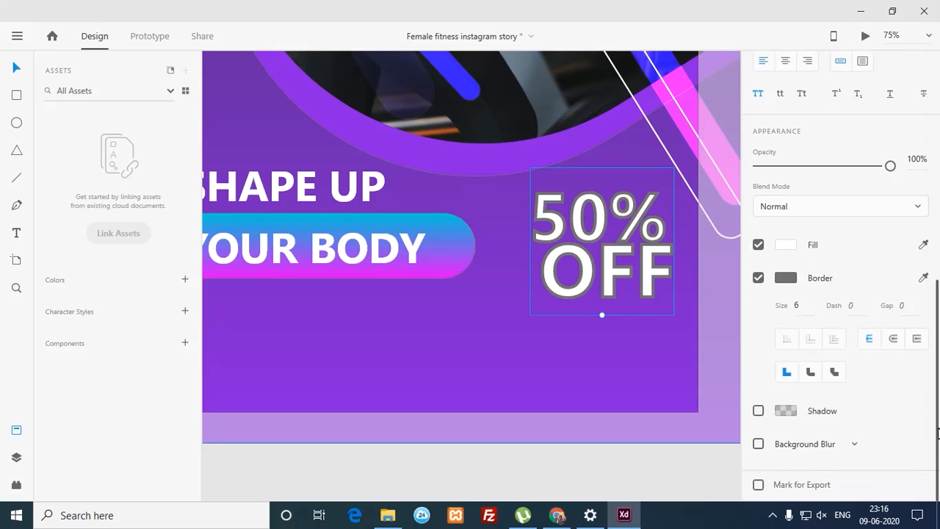
# Step: Swap the border for a drop shadow with more blur and a darker, more opaque colour
pyautogui.click(758, 277)
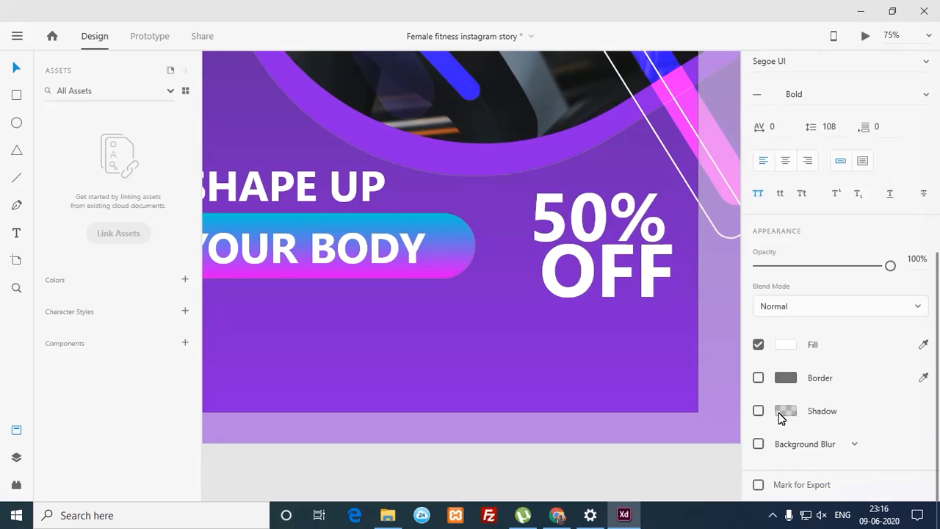
pyautogui.click(760, 411)
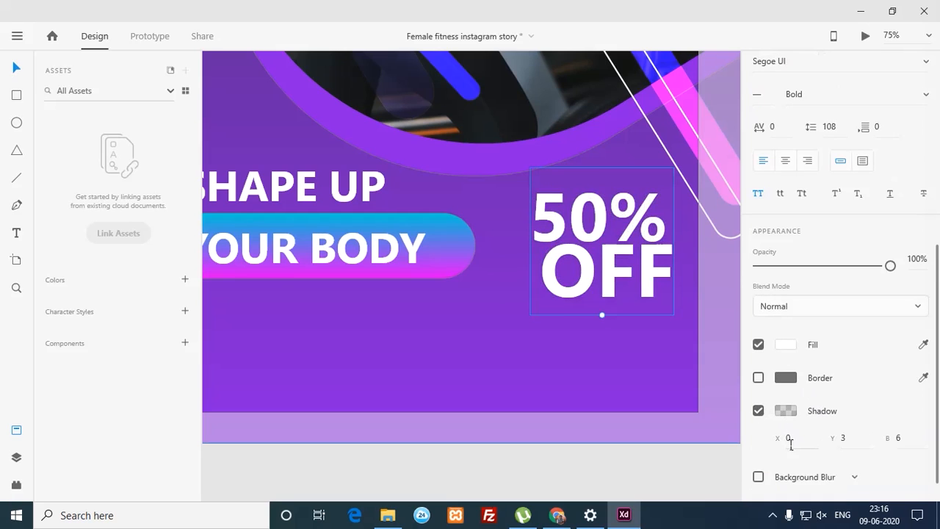
pyautogui.click(790, 439)
pyautogui.press('Return')
pyautogui.moveTo(903, 433); pyautogui.dragTo(895, 390)
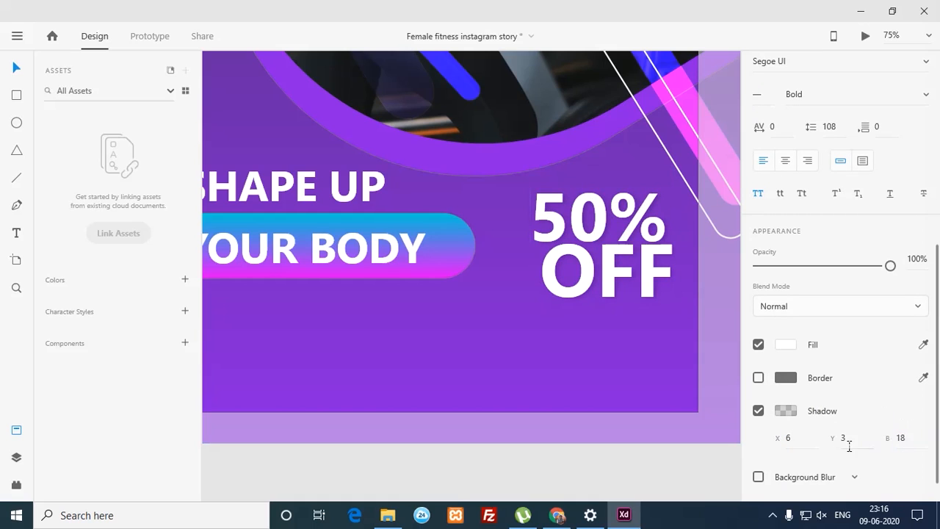
pyautogui.click(789, 412)
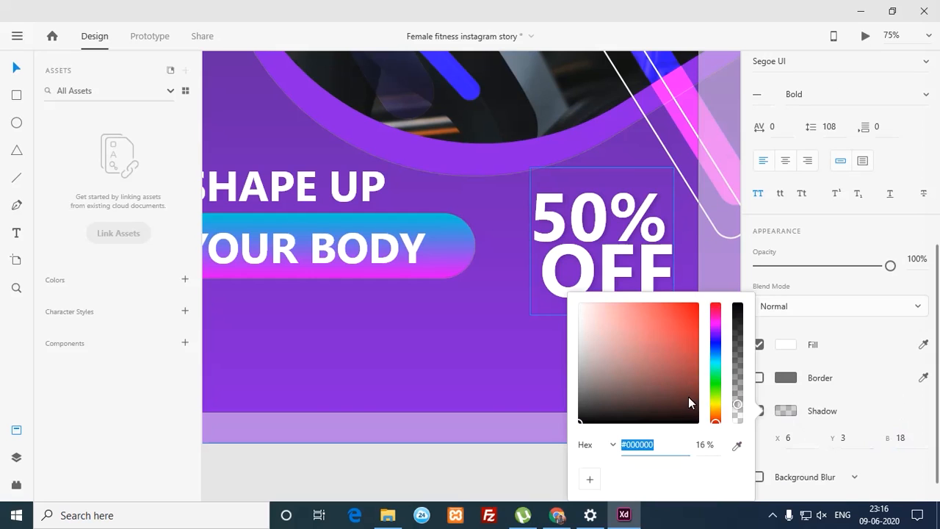
pyautogui.moveTo(737, 404); pyautogui.dragTo(738, 348)
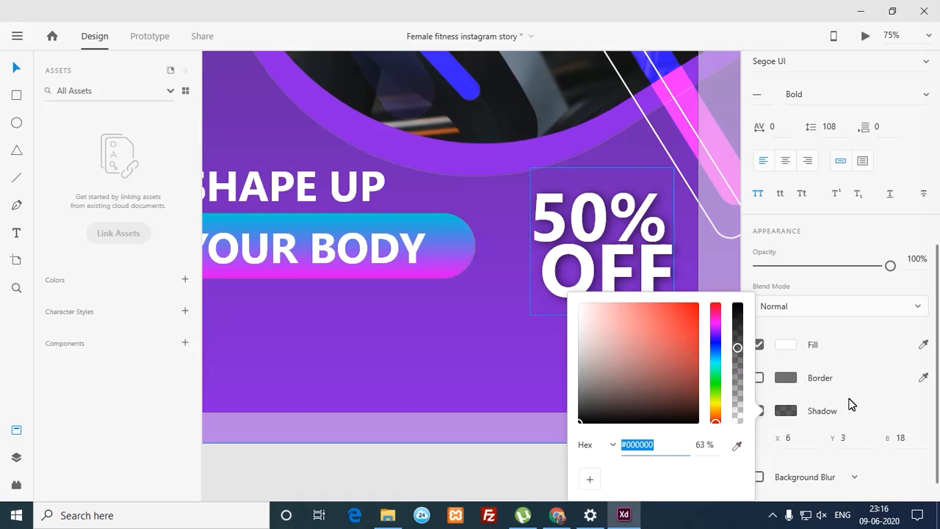
pyautogui.click(850, 404)
# Step: Set the shadow's X offset to -7 and push it lower beneath the text
pyautogui.click(790, 437)
pyautogui.write('-5')
pyautogui.press('Return')
pyautogui.press('Down')
pyautogui.press('Down')
pyautogui.press('Up')
pyautogui.press('Up')
pyautogui.moveTo(801, 473); pyautogui.dragTo(801, 469)
pyautogui.moveTo(844, 442); pyautogui.dragTo(803, 392)
# Step: Change the 50% OFF text fill to yellow and zoom out to review the artboard
pyautogui.click(786, 377)
pyautogui.click(786, 377)
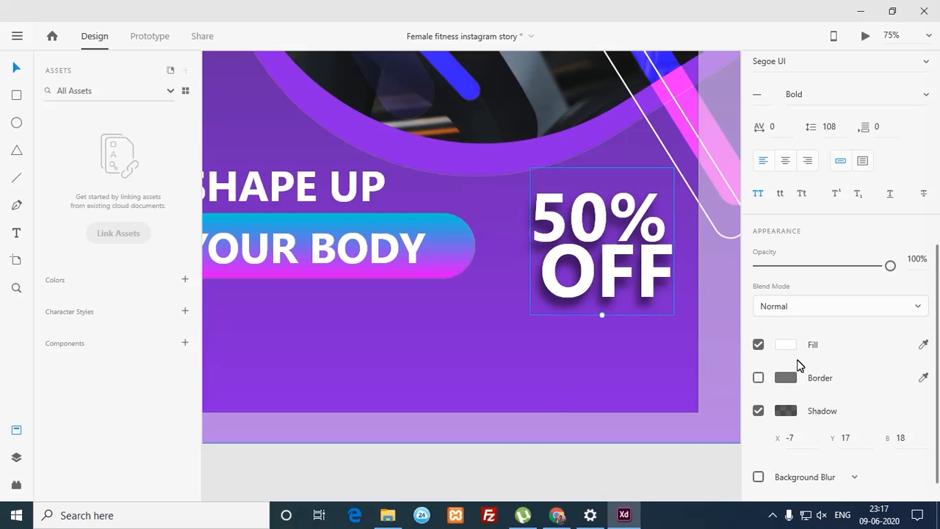
pyautogui.click(786, 344)
pyautogui.moveTo(701, 307); pyautogui.dragTo(720, 359)
pyautogui.click(559, 459)
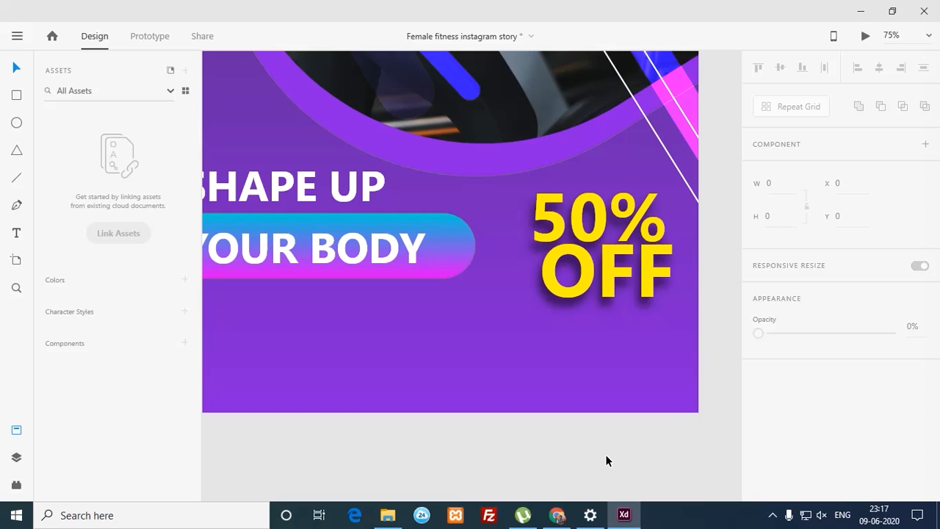
pyautogui.hotkey('ctrl', '-')
pyautogui.hotkey('ctrl', '-')
pyautogui.hotkey('ctrl', '-')
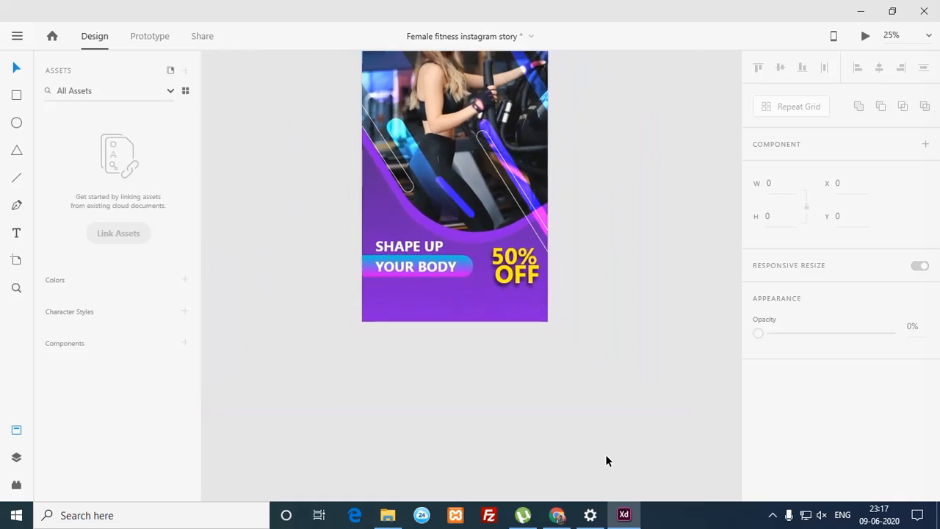
pyautogui.hotkey('ctrl', '-')
pyautogui.hotkey('ctrl', '+')
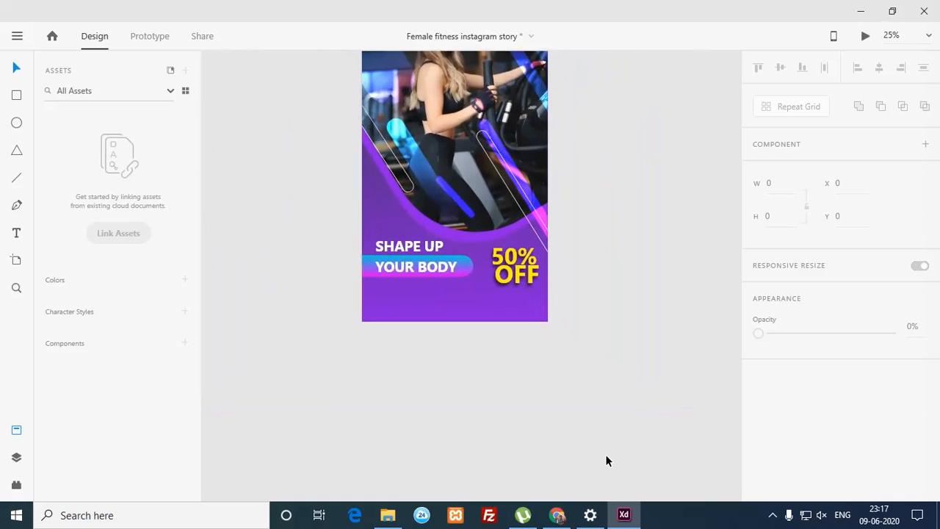
pyautogui.press('space')
pyautogui.moveTo(509, 340); pyautogui.dragTo(530, 441)
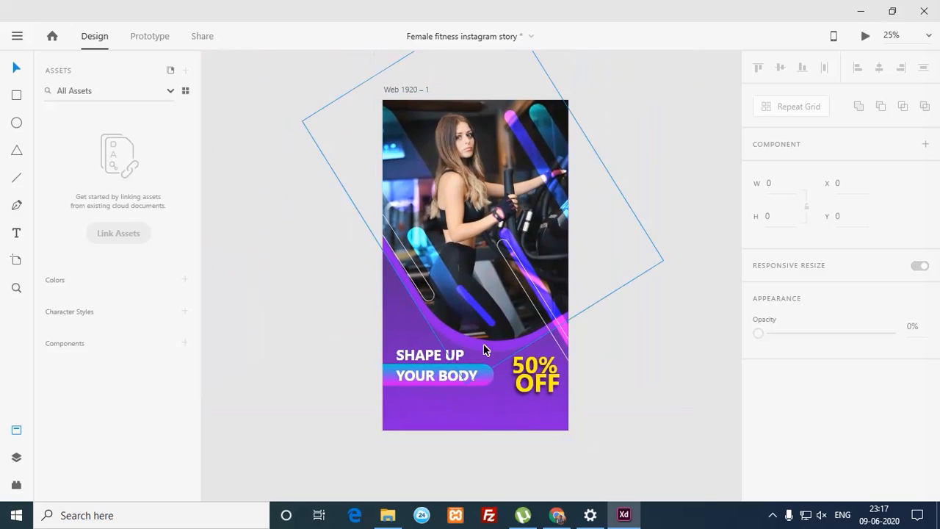
pyautogui.press('space')
pyautogui.moveTo(441, 346); pyautogui.dragTo(441, 293)
pyautogui.press('z')
pyautogui.moveTo(351, 290); pyautogui.dragTo(597, 413)
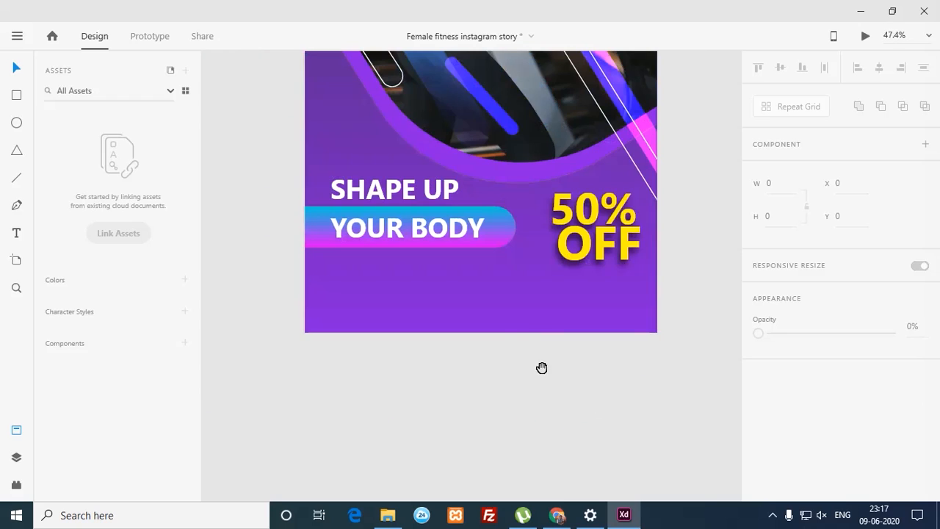
pyautogui.moveTo(275, 250); pyautogui.dragTo(697, 394)
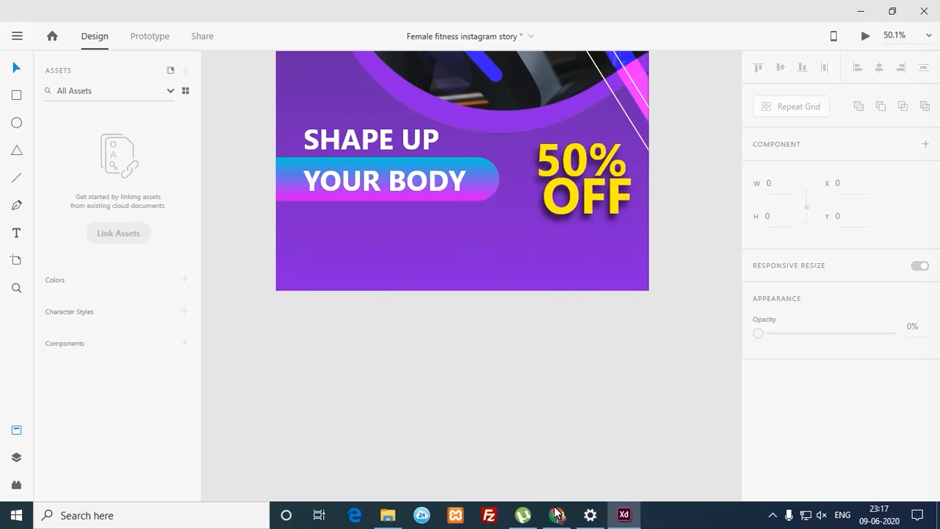
pyautogui.click(556, 514)
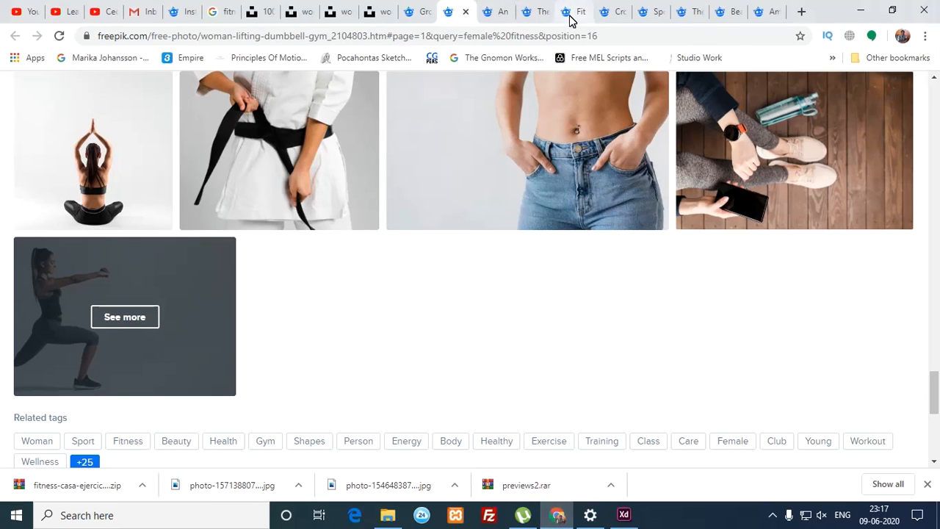
# Step: Go to flaticon.com in a new Chrome tab
pyautogui.click(800, 12)
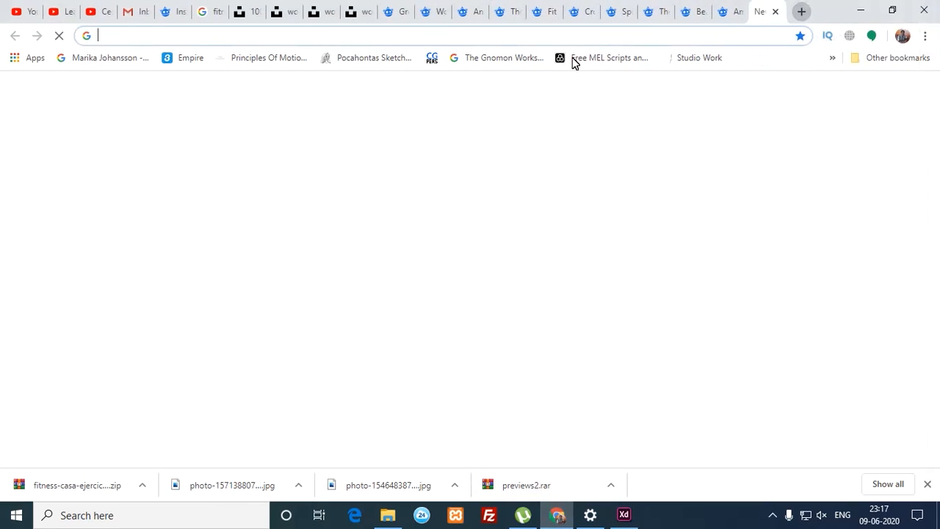
pyautogui.write('fl')
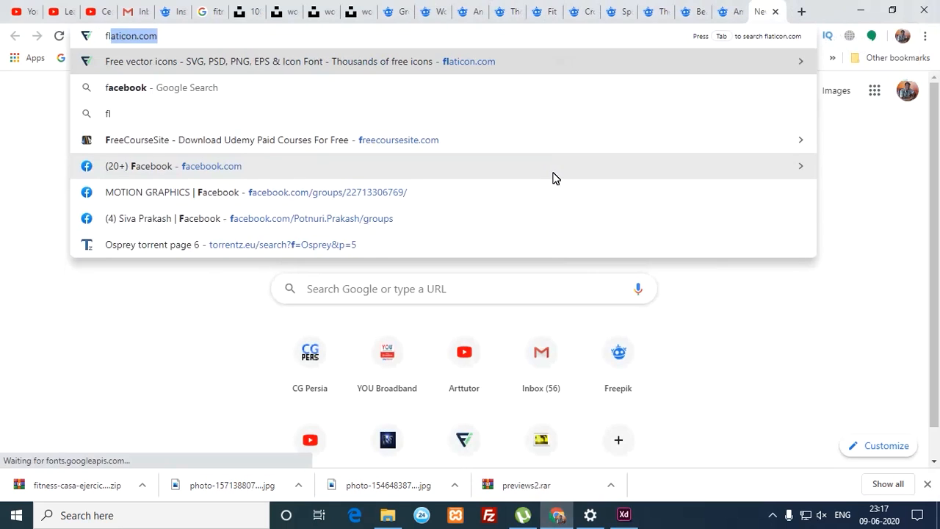
pyautogui.write('aticon.com')
pyautogui.press('Return')
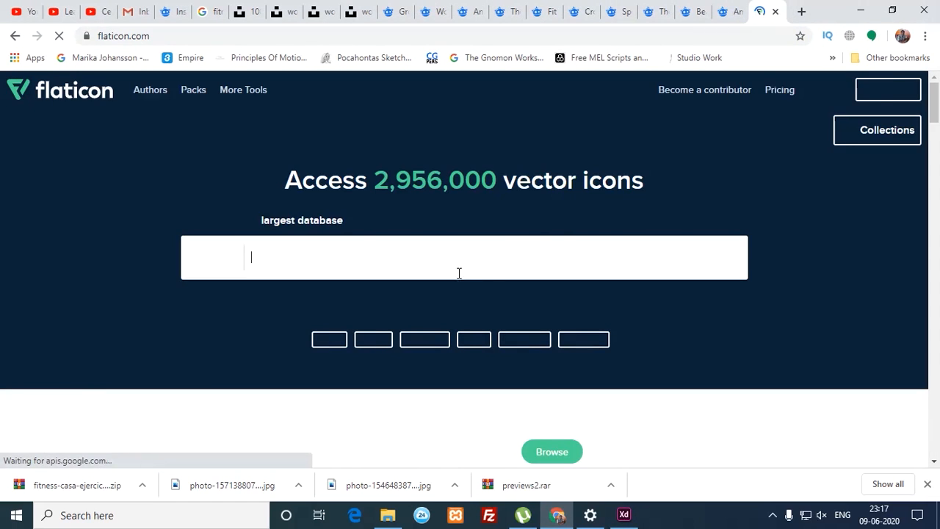
# Step: Search Flaticon for 'email' and scroll through the first page of results
pyautogui.write('em')
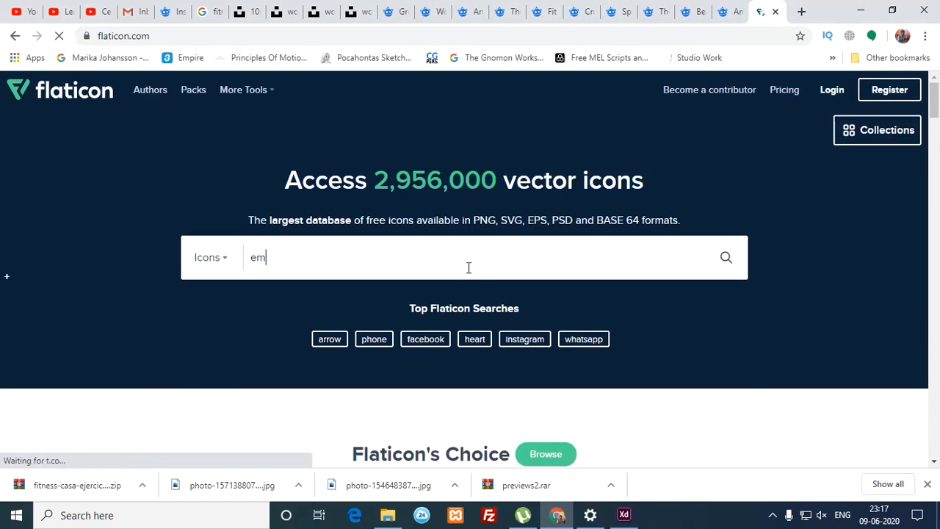
pyautogui.write('ail')
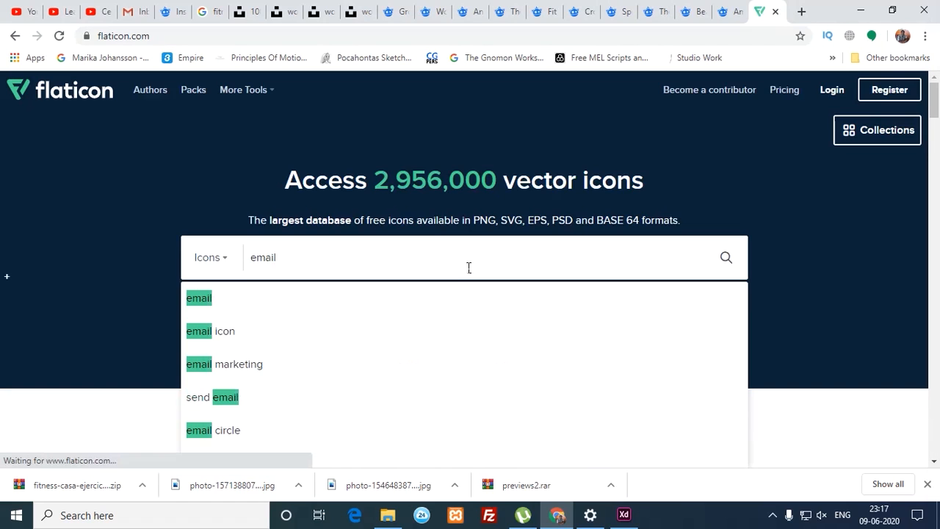
pyautogui.press('Return')
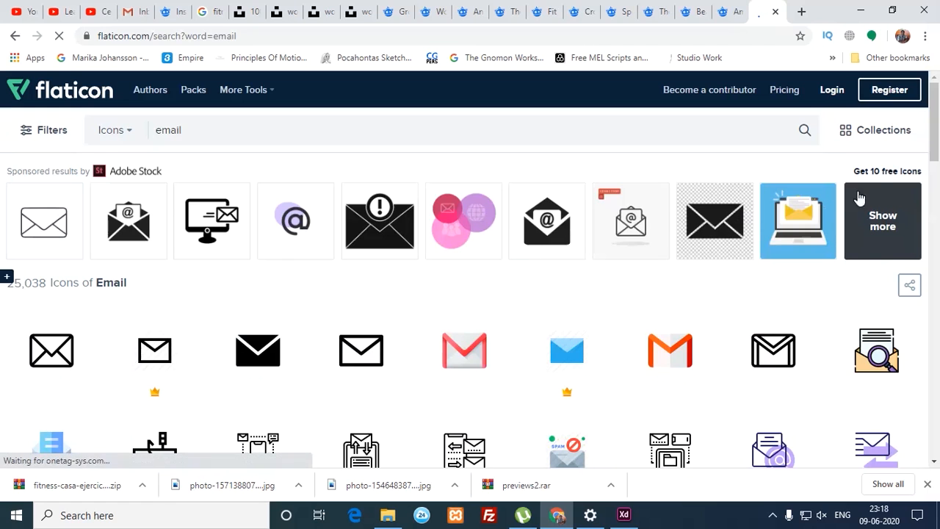
pyautogui.scroll(-2, 740, 198)
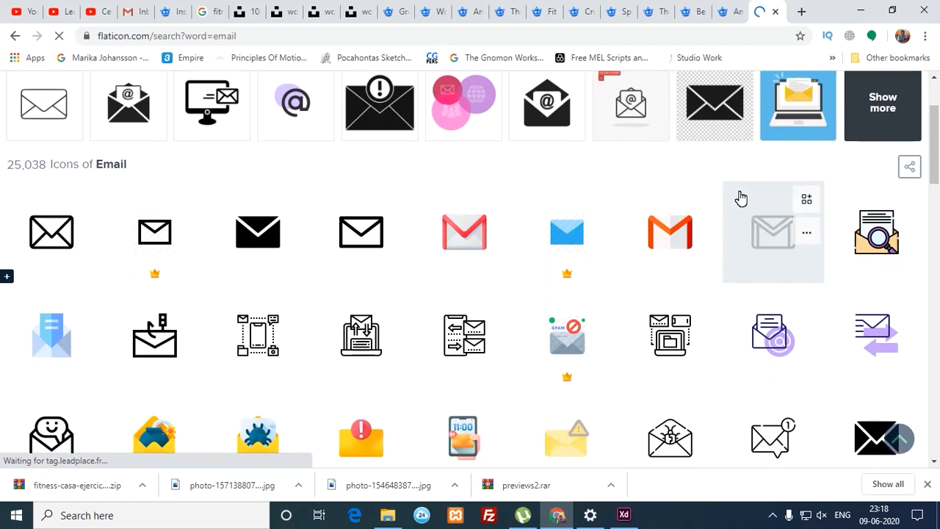
pyautogui.moveTo(937, 141); pyautogui.dragTo(935, 154)
pyautogui.scroll(-4, 927, 183)
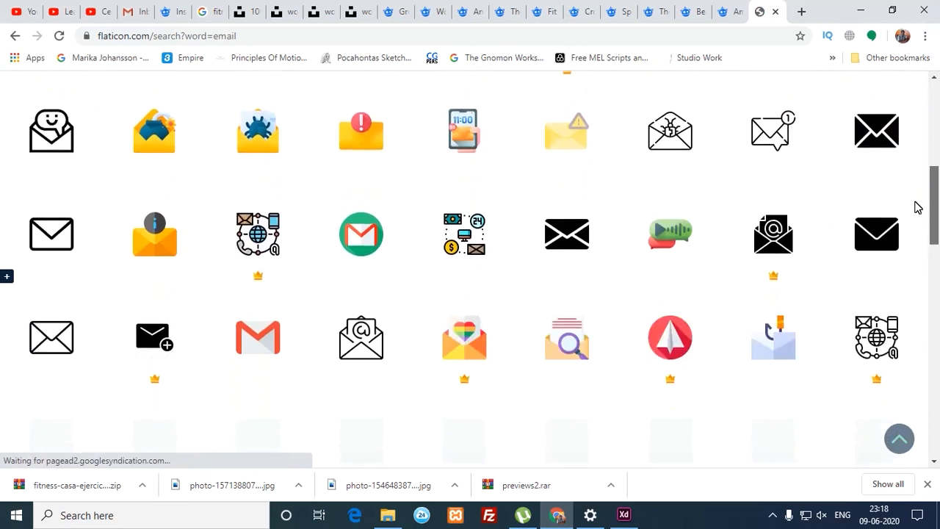
pyautogui.moveTo(929, 235); pyautogui.dragTo(890, 353)
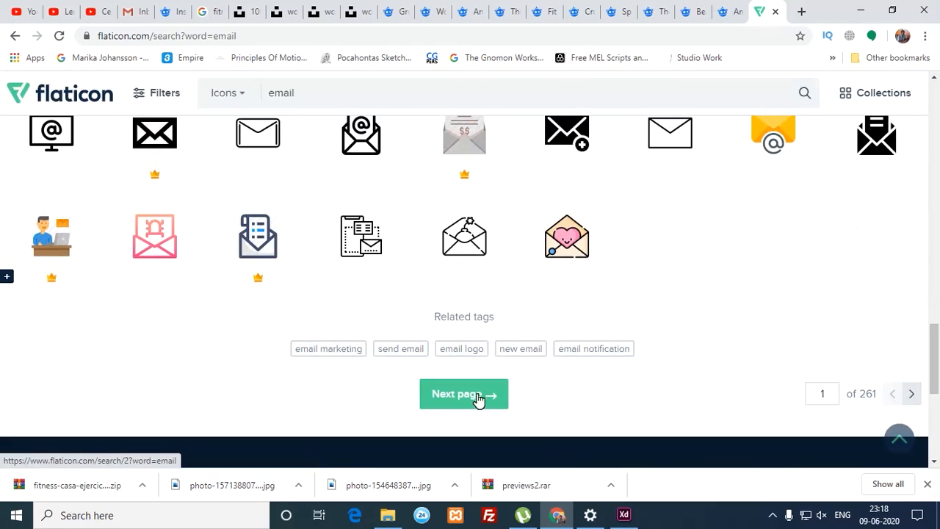
# Step: Go to the next results page and open the Email icon's detail page
pyautogui.click(478, 395)
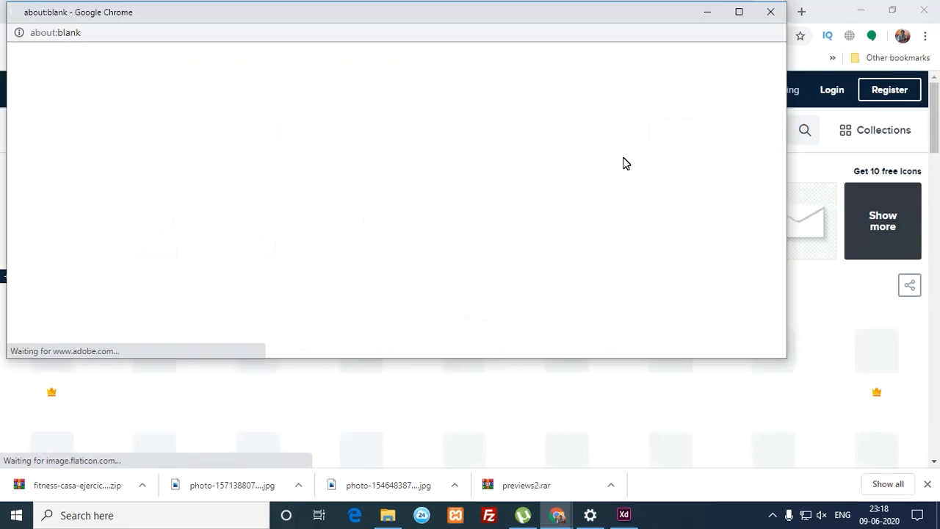
pyautogui.click(771, 12)
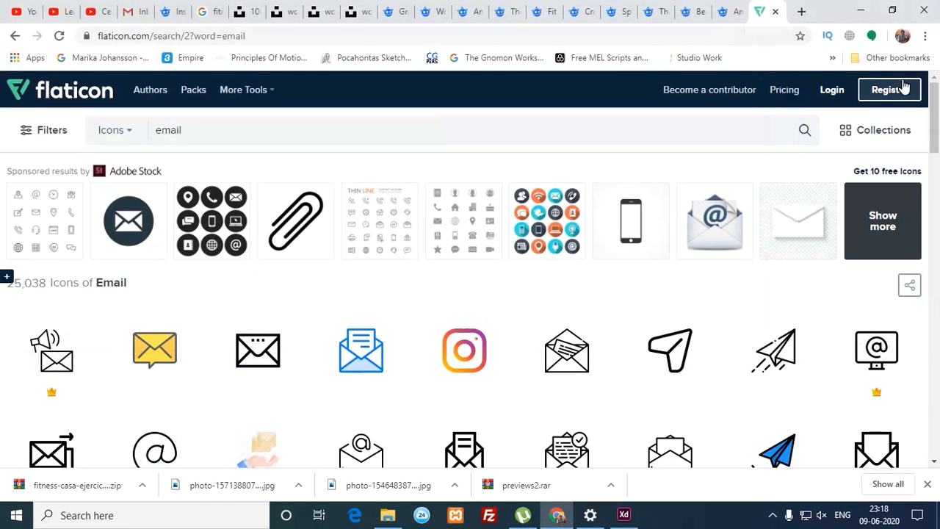
pyautogui.moveTo(935, 126); pyautogui.dragTo(927, 240)
pyautogui.click(176, 242)
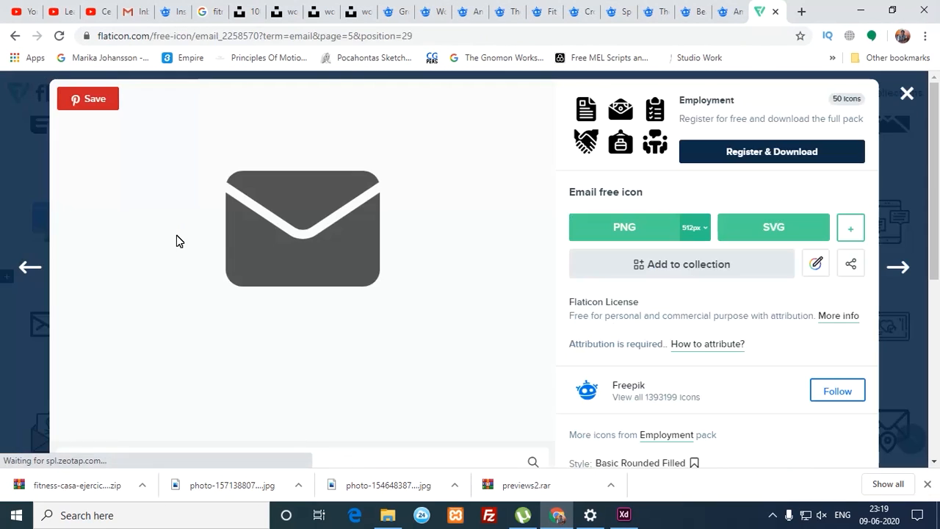
# Step: Download the icon as a free SVG and drag mail.svg into Adobe XD
pyautogui.click(789, 234)
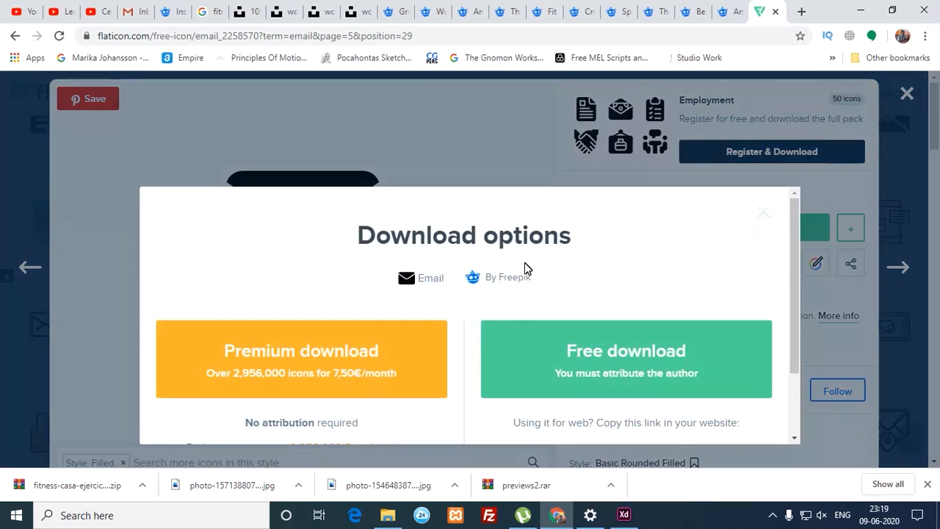
pyautogui.click(541, 357)
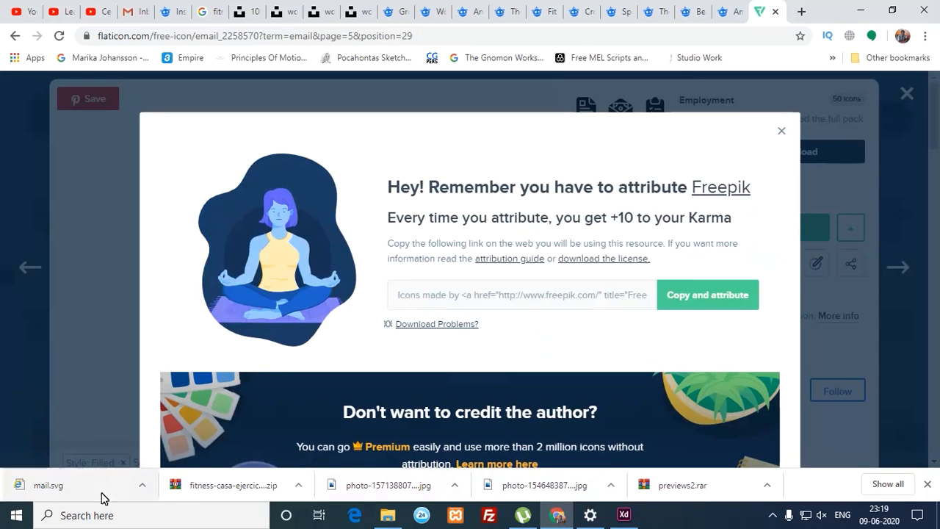
pyautogui.moveTo(42, 487); pyautogui.dragTo(463, 512)
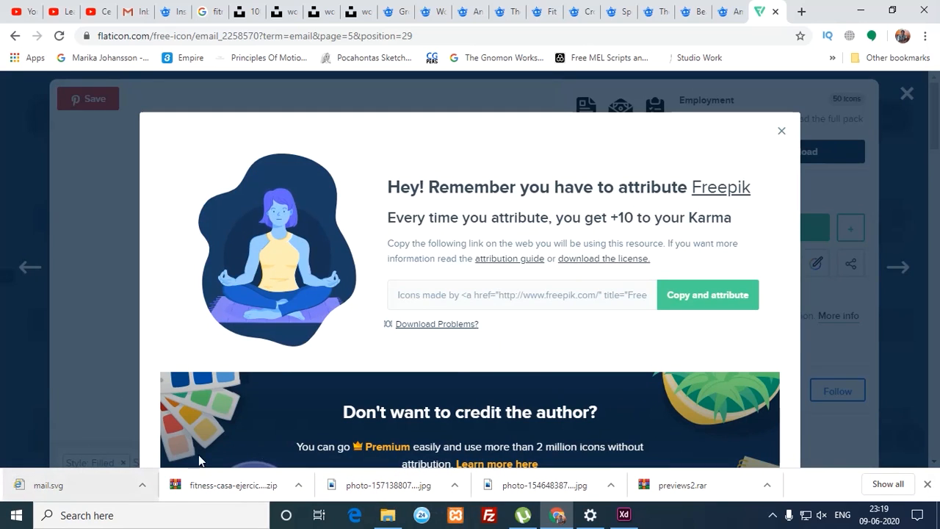
pyautogui.moveTo(29, 483); pyautogui.dragTo(422, 290)
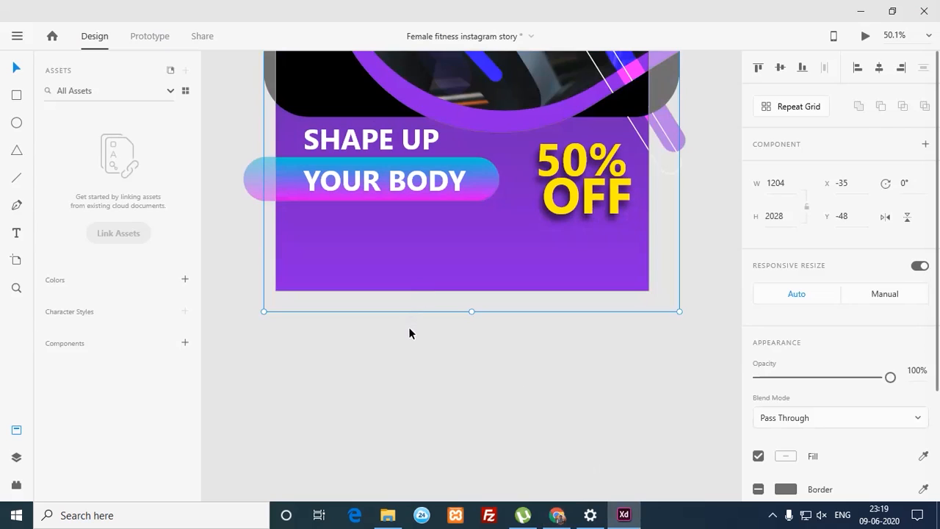
# Step: Shrink the imported envelope to a small icon and move it to the artboard's lower-left
pyautogui.hotkey('ctrl', '-')
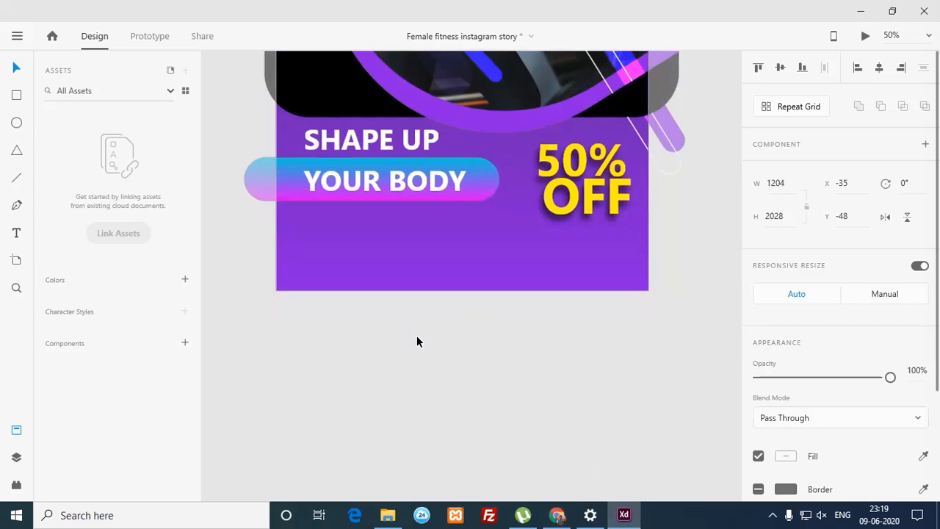
pyautogui.moveTo(387, 200); pyautogui.dragTo(414, 302)
pyautogui.moveTo(395, 194); pyautogui.dragTo(352, 394)
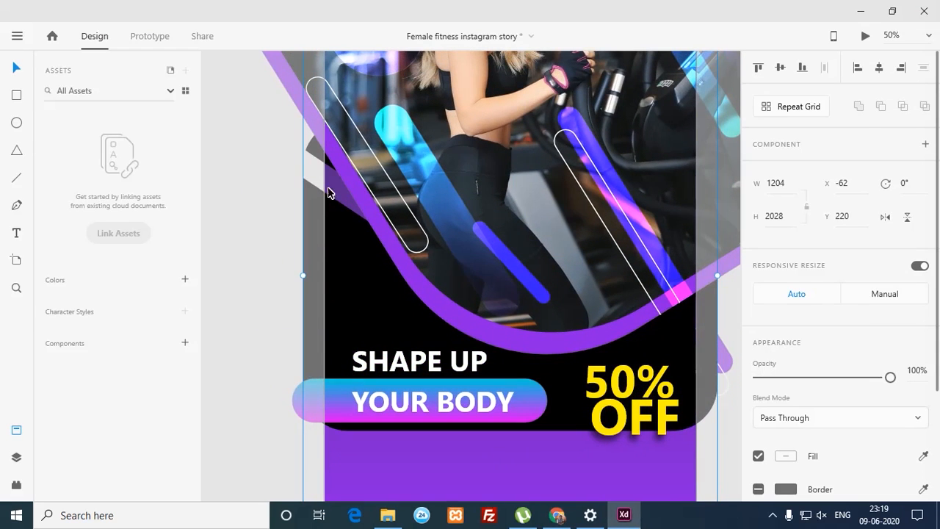
pyautogui.moveTo(347, 271); pyautogui.dragTo(331, 249)
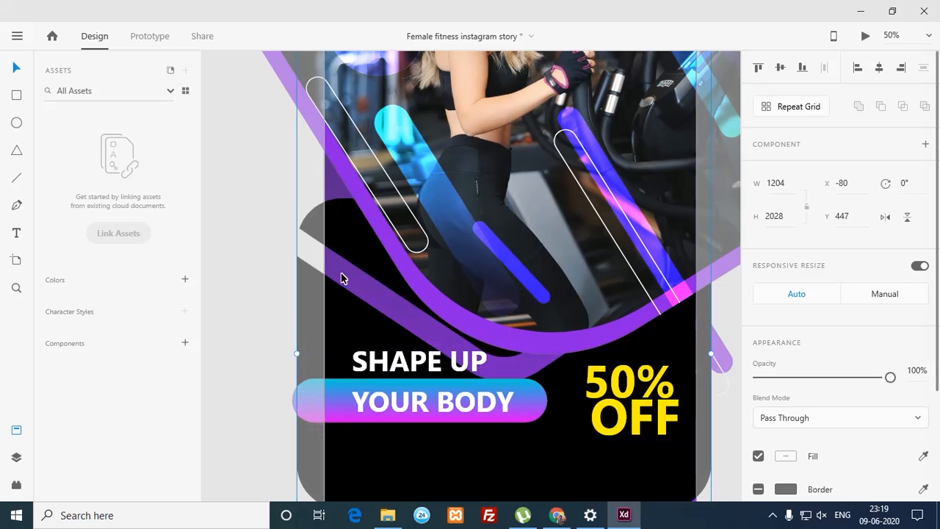
pyautogui.click(341, 274)
pyautogui.click(350, 340)
pyautogui.moveTo(349, 311); pyautogui.dragTo(356, 348)
pyautogui.hotkey('ctrl', '-')
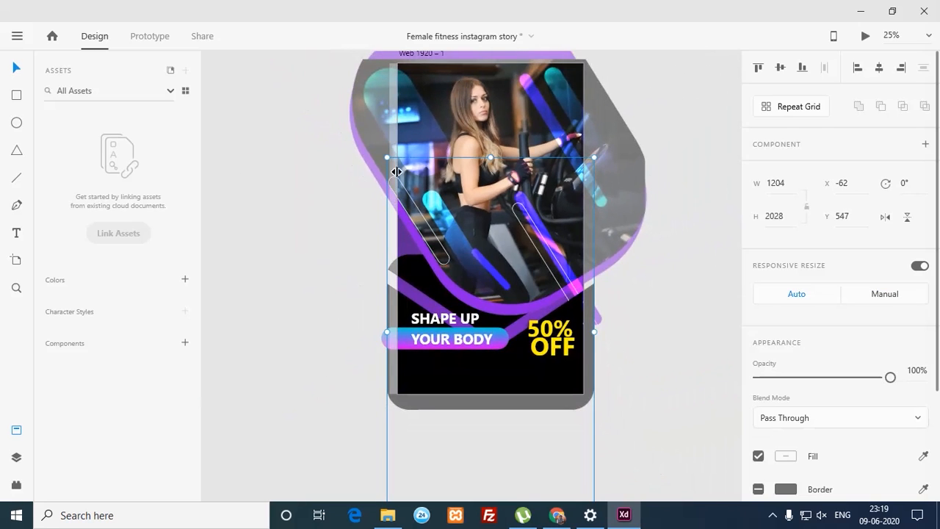
pyautogui.moveTo(392, 157); pyautogui.dragTo(528, 394)
pyautogui.moveTo(570, 450); pyautogui.dragTo(513, 377)
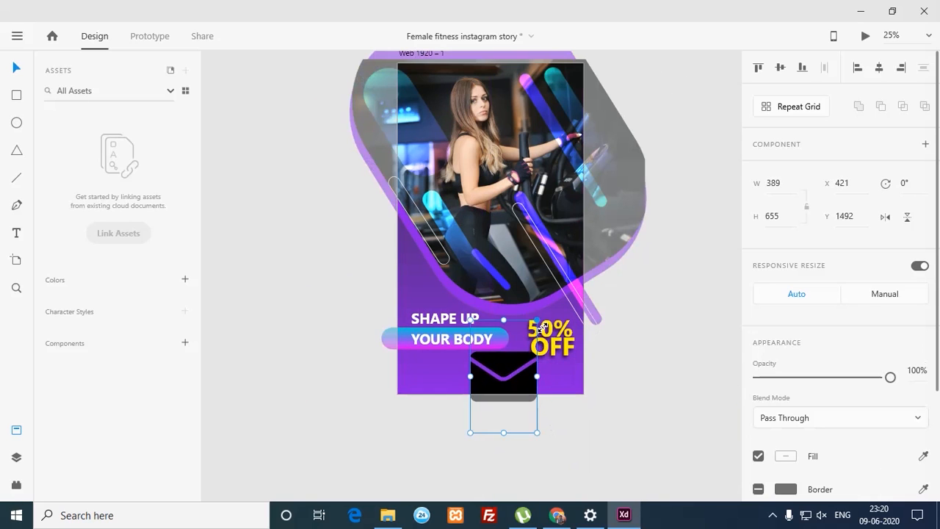
pyautogui.moveTo(538, 329); pyautogui.dragTo(424, 381)
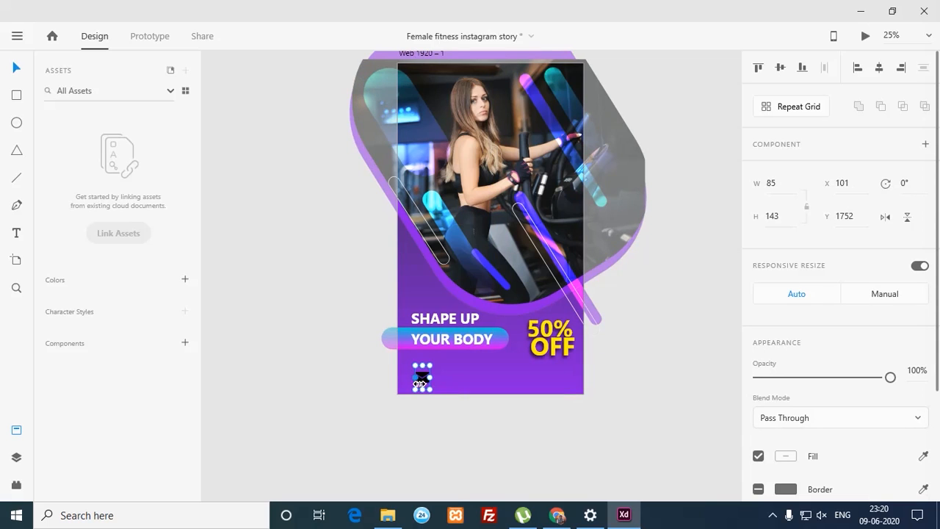
pyautogui.moveTo(394, 365); pyautogui.dragTo(443, 404)
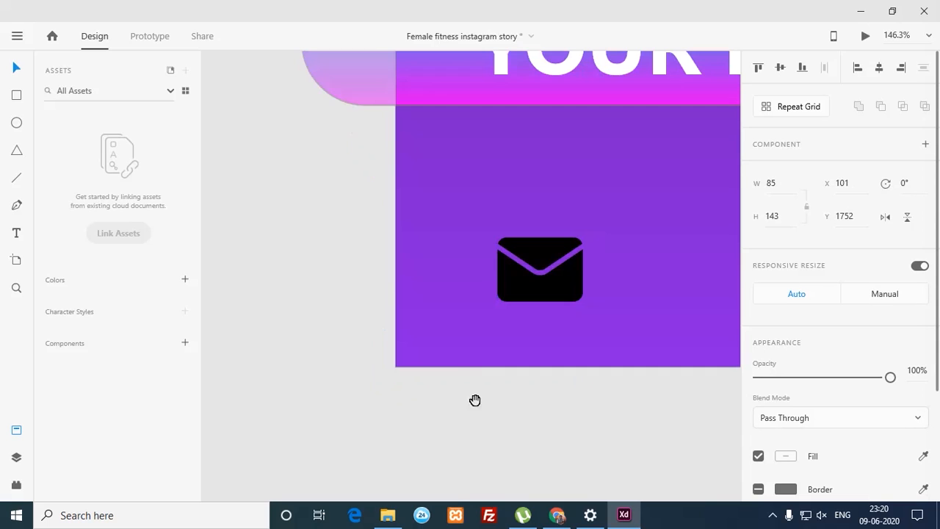
# Step: Select the envelope's V-shaped flap path and set its fill to white #FFFFFF
pyautogui.doubleClick(536, 285)
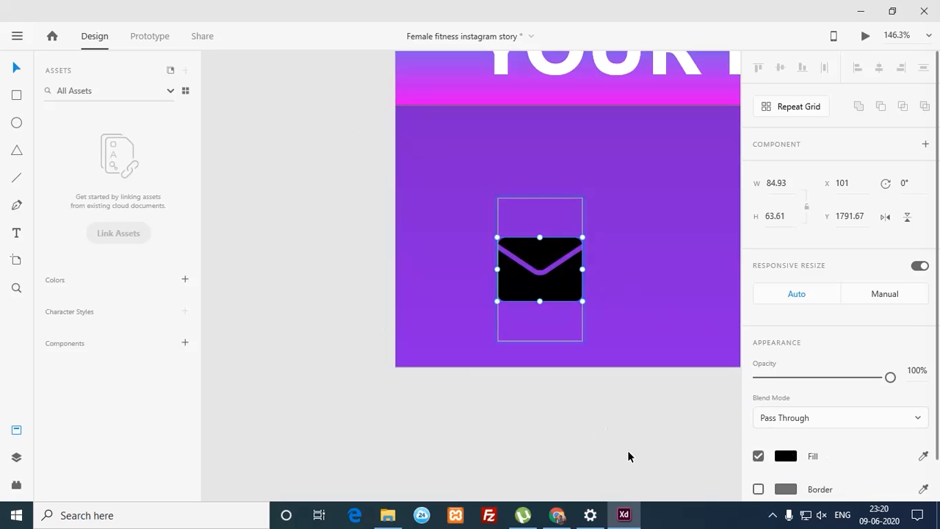
pyautogui.click(532, 255)
pyautogui.moveTo(540, 256); pyautogui.dragTo(552, 239)
pyautogui.hotkey('ctrl', 'z')
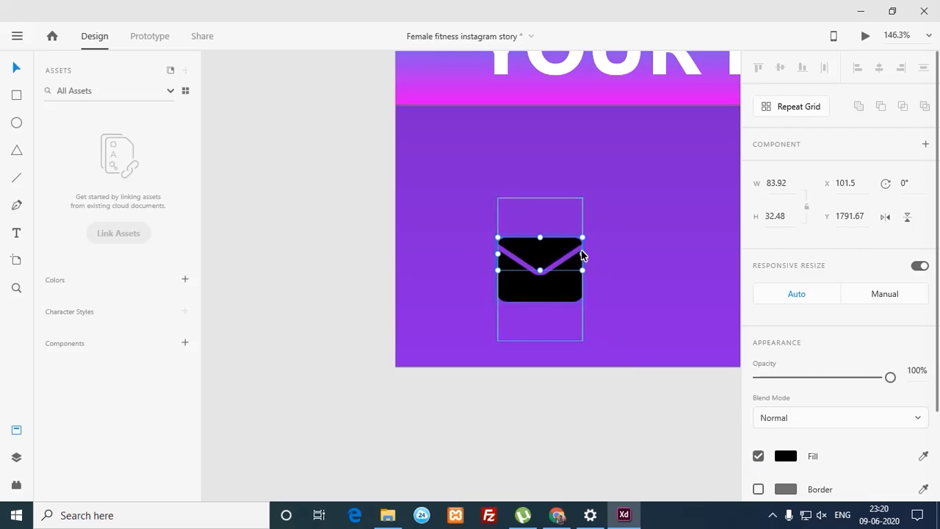
pyautogui.click(785, 456)
pyautogui.moveTo(591, 320)
pyautogui.mouseDown()
pyautogui.moveTo(572, 301)
pyautogui.moveTo(585, 304)
pyautogui.mouseUp()
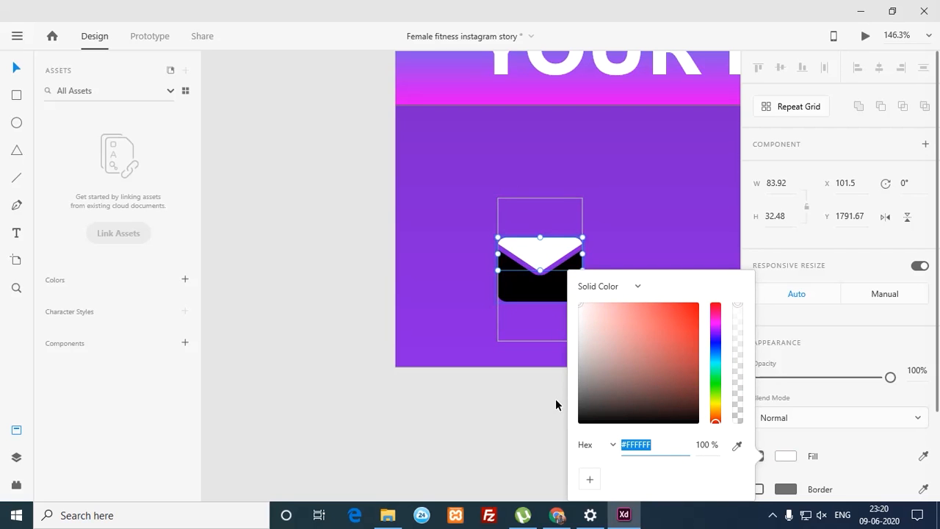
pyautogui.click(555, 400)
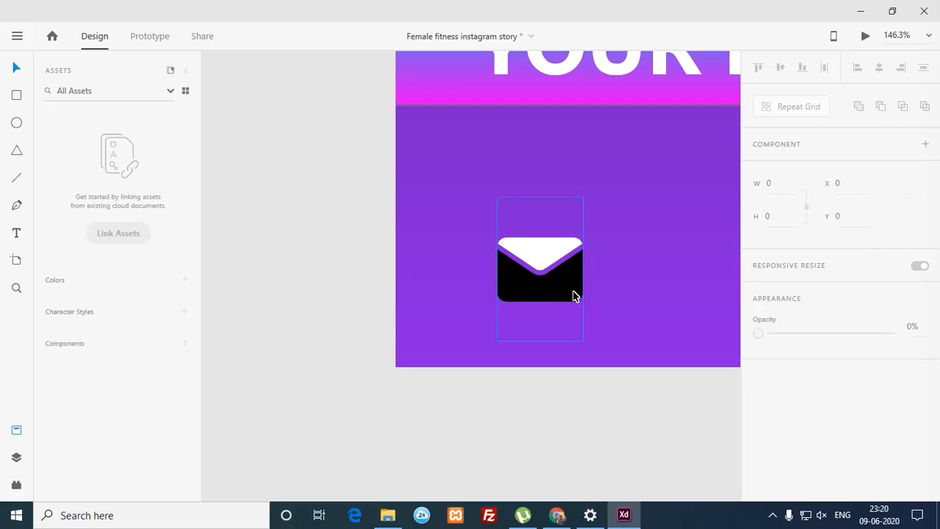
pyautogui.moveTo(644, 237); pyautogui.dragTo(437, 275)
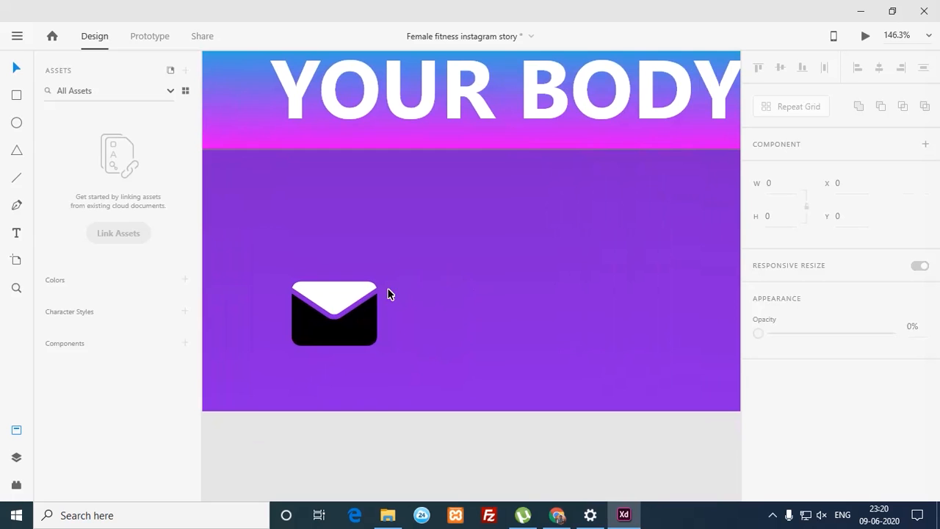
pyautogui.scroll(-10, 389, 293)
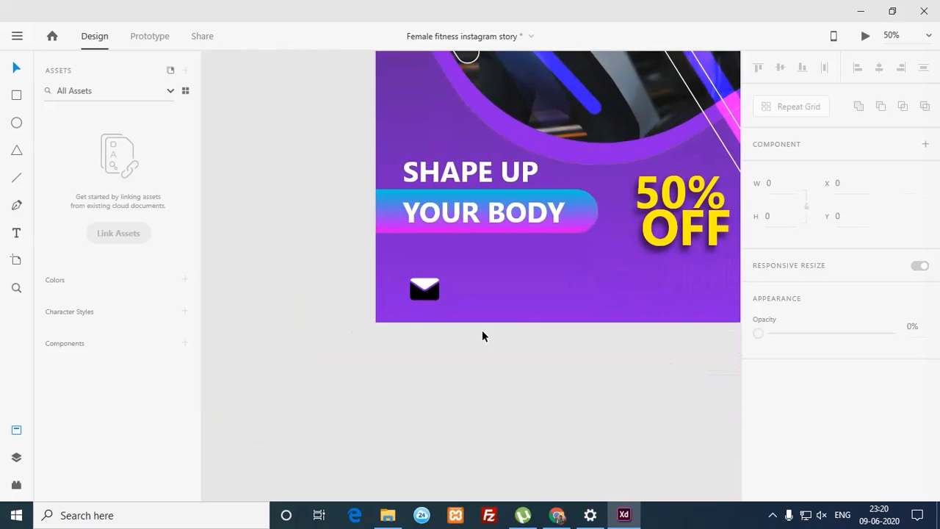
# Step: Alt-drag a copy of YOUR BODY beside the envelope and replace its text with the contact e-mail address
pyautogui.moveTo(519, 325); pyautogui.dragTo(415, 337)
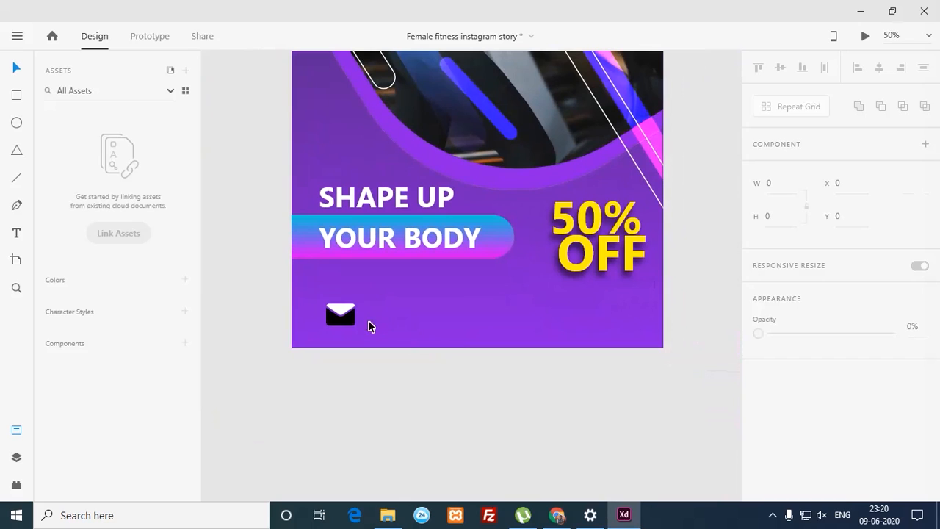
pyautogui.moveTo(411, 236); pyautogui.dragTo(441, 327)
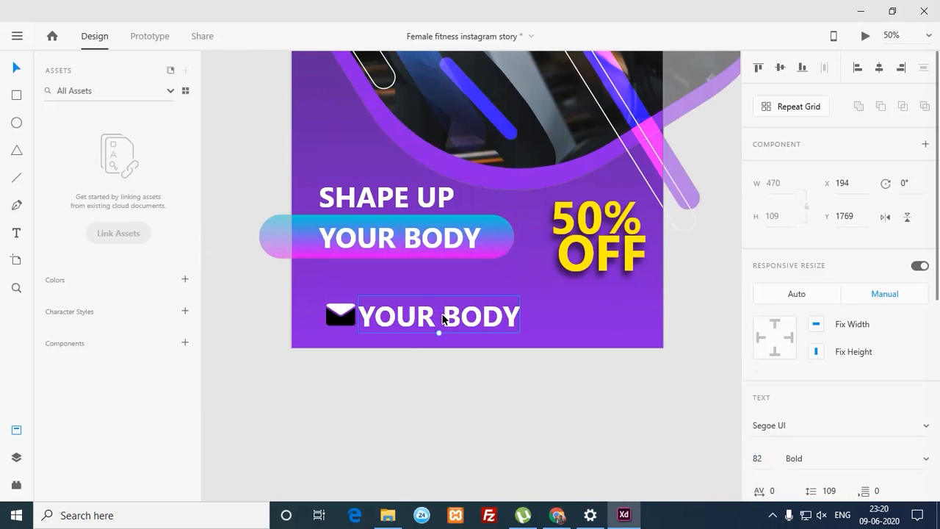
pyautogui.doubleClick(441, 326)
pyautogui.click(442, 323)
pyautogui.hotkey('ctrl', 'a')
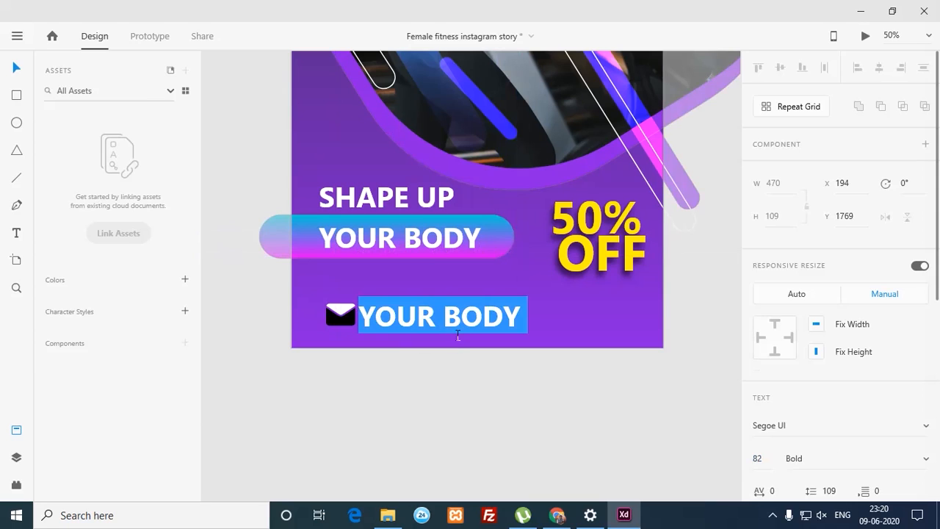
pyautogui.write('INFO')
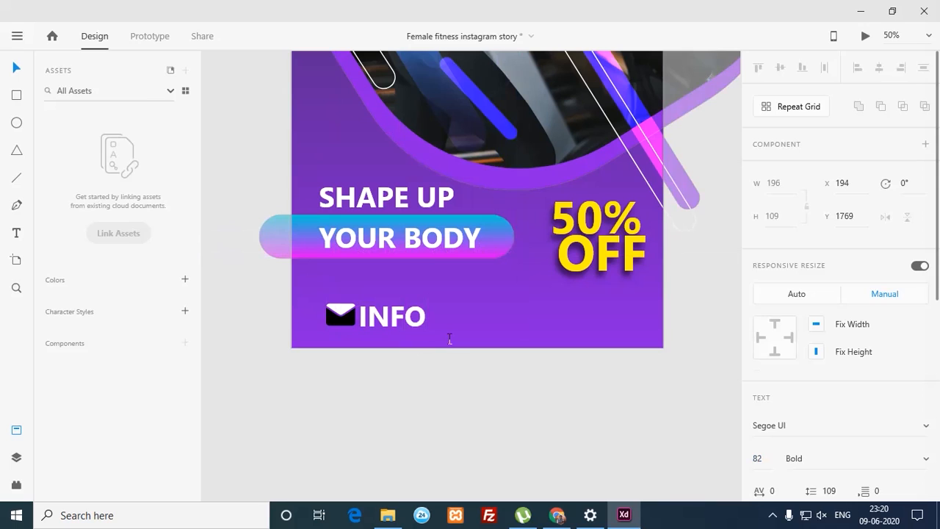
pyautogui.write('@')
pyautogui.press('BackSpace')
pyautogui.press('BackSpace')
pyautogui.press('BackSpace')
pyautogui.press('BackSpace')
pyautogui.press('BackSpace')
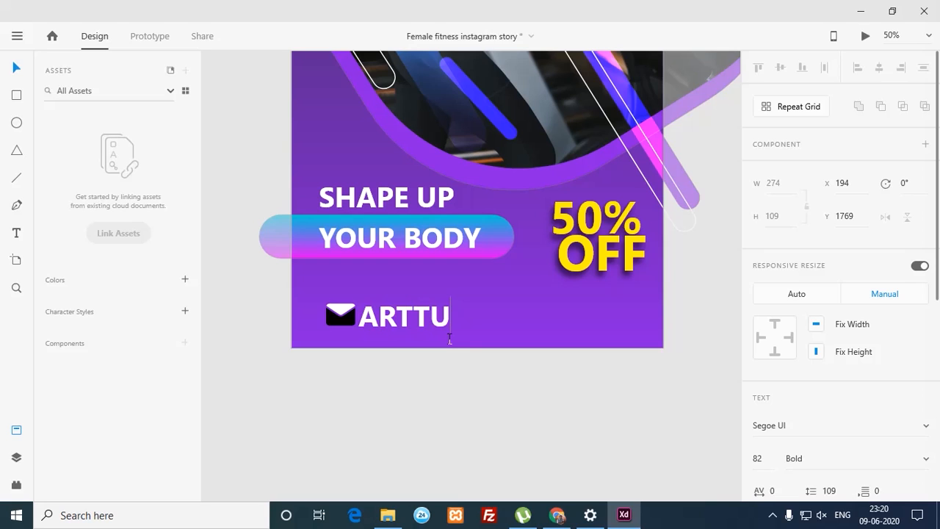
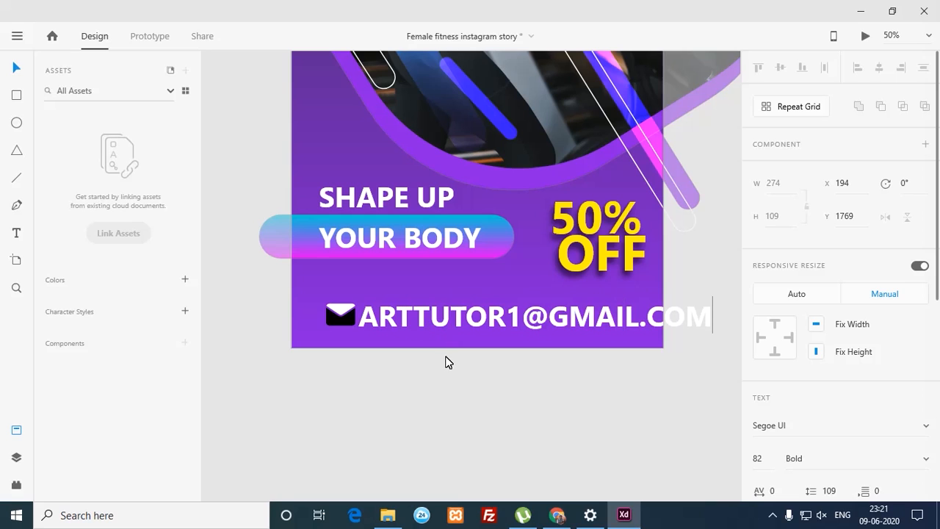
pyautogui.press('Escape')
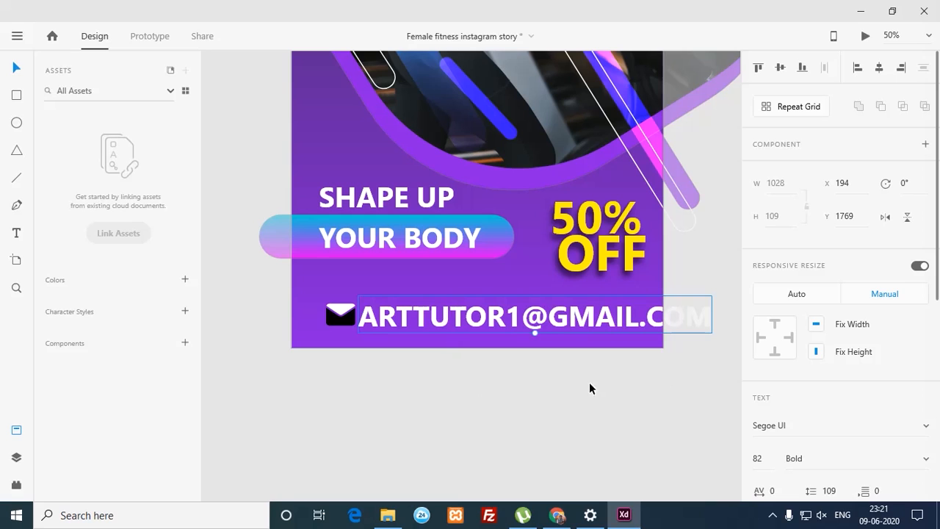
# Step: Make the e-mail text lowercase, Regular weight, and size 44
pyautogui.moveTo(936, 290); pyautogui.dragTo(927, 437)
pyautogui.click(757, 274)
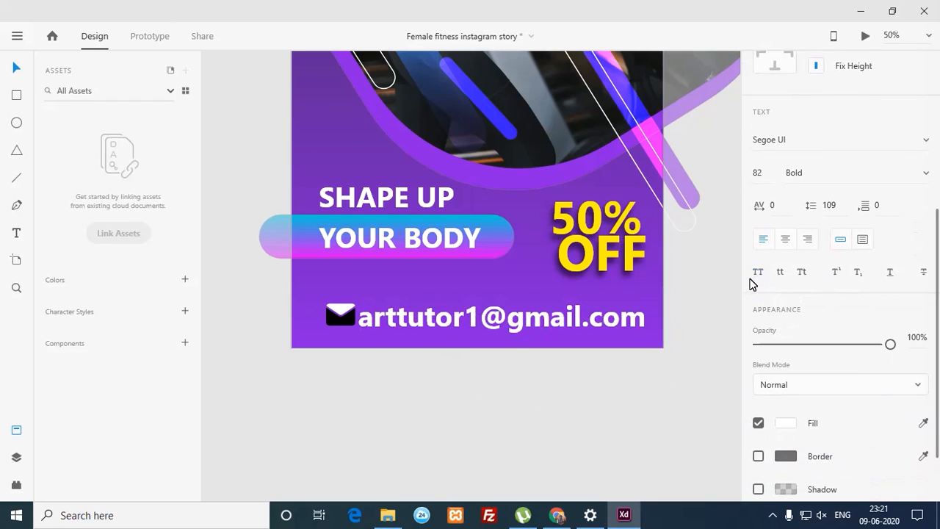
pyautogui.click(859, 180)
pyautogui.click(915, 173)
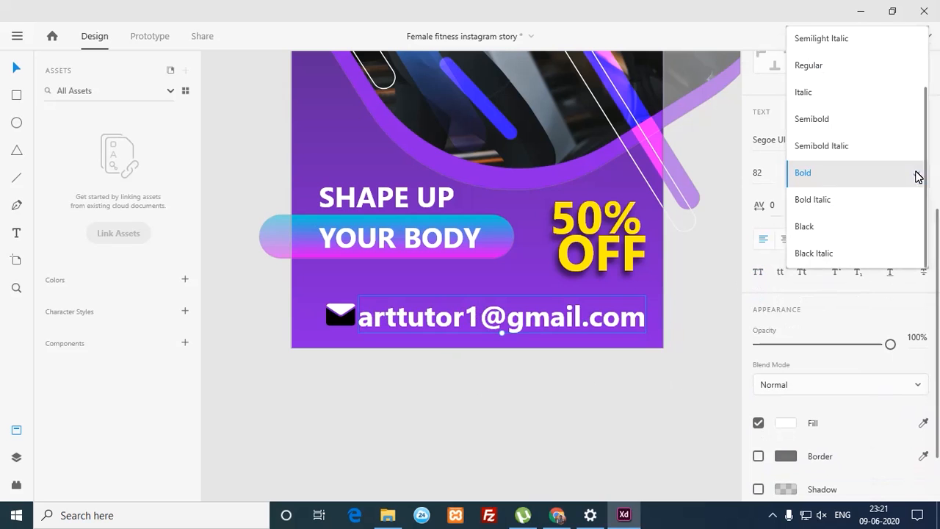
pyautogui.click(827, 68)
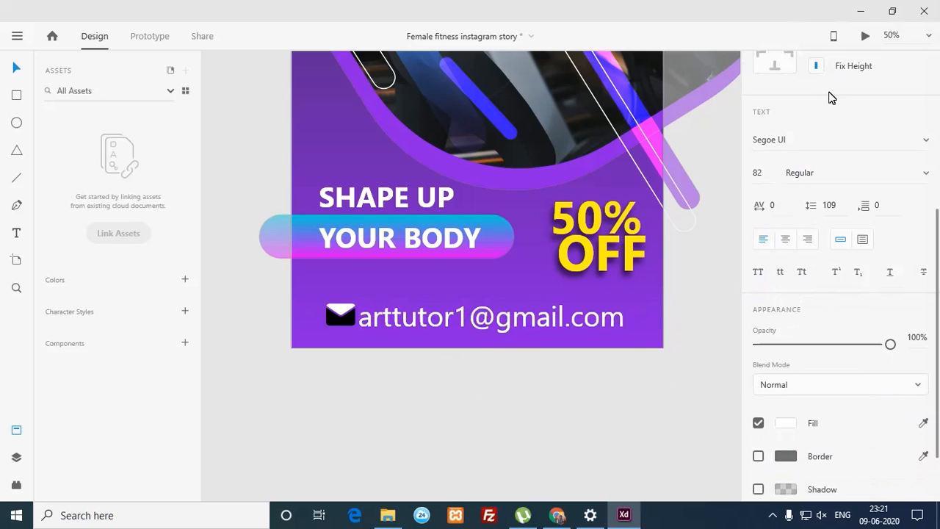
pyautogui.moveTo(764, 184); pyautogui.dragTo(746, 319)
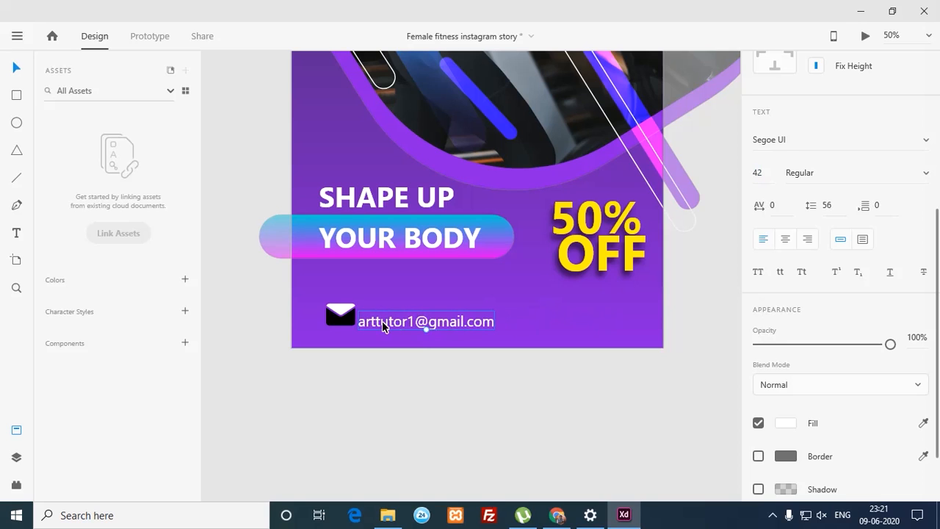
# Step: Shrink the envelope icon, move it up with the text, and enlarge the e-mail font to 67
pyautogui.click(348, 321)
pyautogui.moveTo(360, 296); pyautogui.dragTo(387, 323)
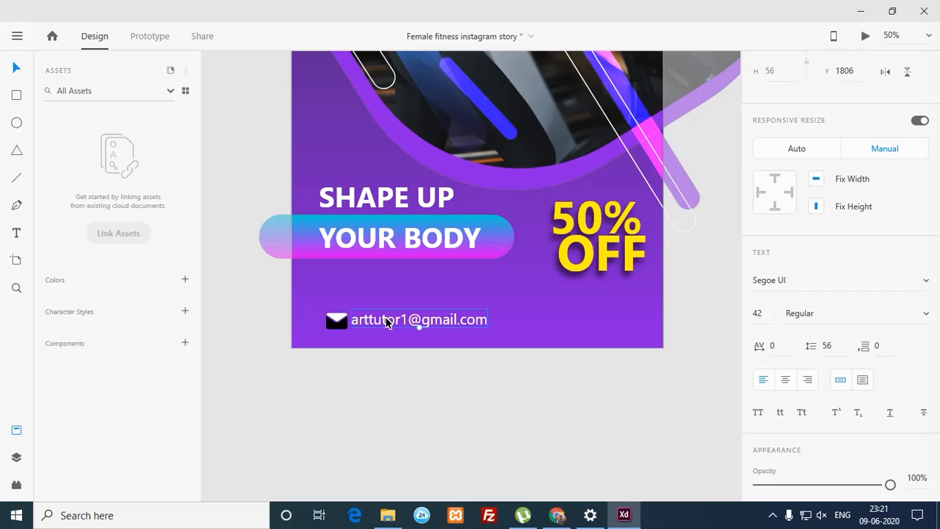
pyautogui.keyDown('shift'); pyautogui.click(343, 326); pyautogui.keyUp('shift')
pyautogui.moveTo(376, 329); pyautogui.dragTo(378, 314)
pyautogui.click(390, 359)
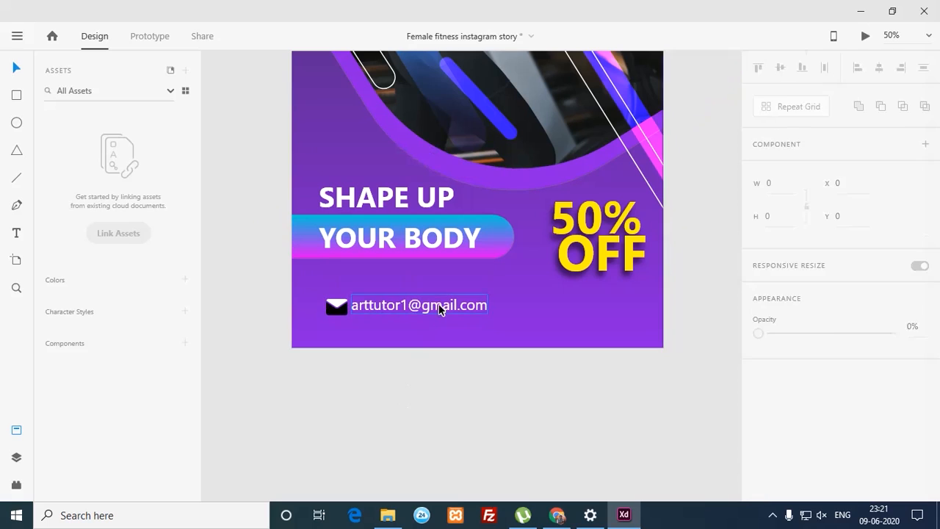
pyautogui.click(455, 311)
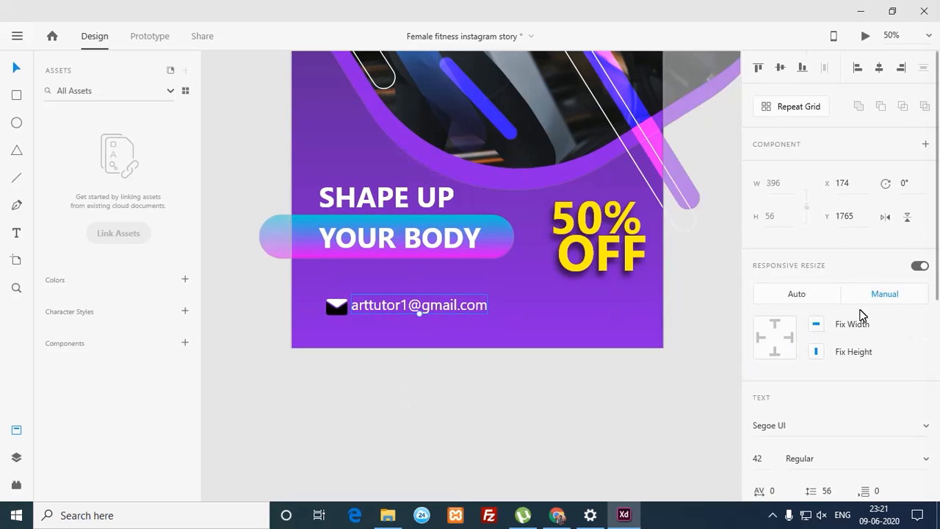
pyautogui.moveTo(771, 467); pyautogui.dragTo(789, 375)
# Step: Nudge the envelope icon and e-mail text into alignment with each other
pyautogui.click(330, 309)
pyautogui.moveTo(329, 309); pyautogui.dragTo(318, 288)
pyautogui.click(391, 305)
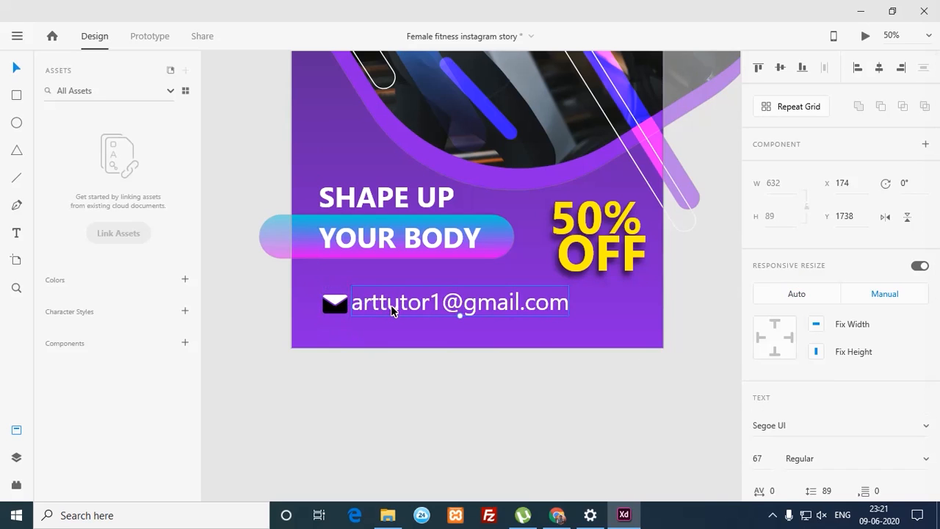
pyautogui.moveTo(389, 304)
pyautogui.mouseDown()
pyautogui.moveTo(380, 302)
pyautogui.moveTo(397, 300)
pyautogui.moveTo(397, 308)
pyautogui.mouseUp()
pyautogui.keyDown('shift'); pyautogui.click(344, 305); pyautogui.keyUp('shift')
pyautogui.click(388, 348)
pyautogui.click(394, 299)
pyautogui.press('Up')
pyautogui.press('Up')
# Step: Duplicate the email line below itself and retype the copy as the phone number
pyautogui.moveTo(395, 306); pyautogui.dragTo(410, 330)
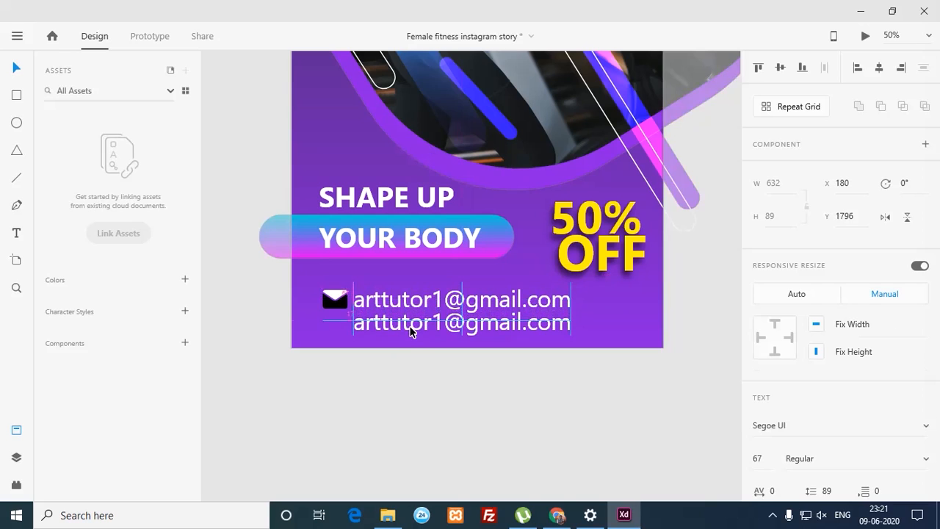
pyautogui.doubleClick(417, 328)
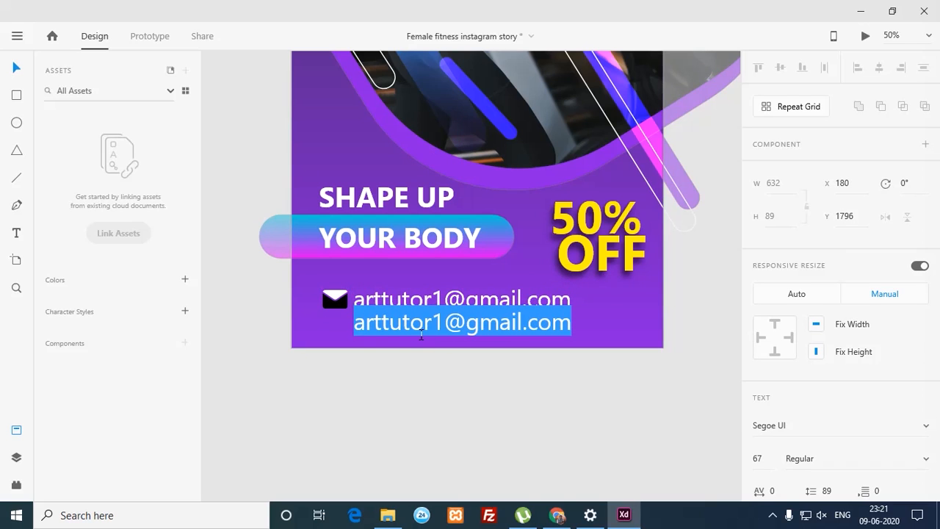
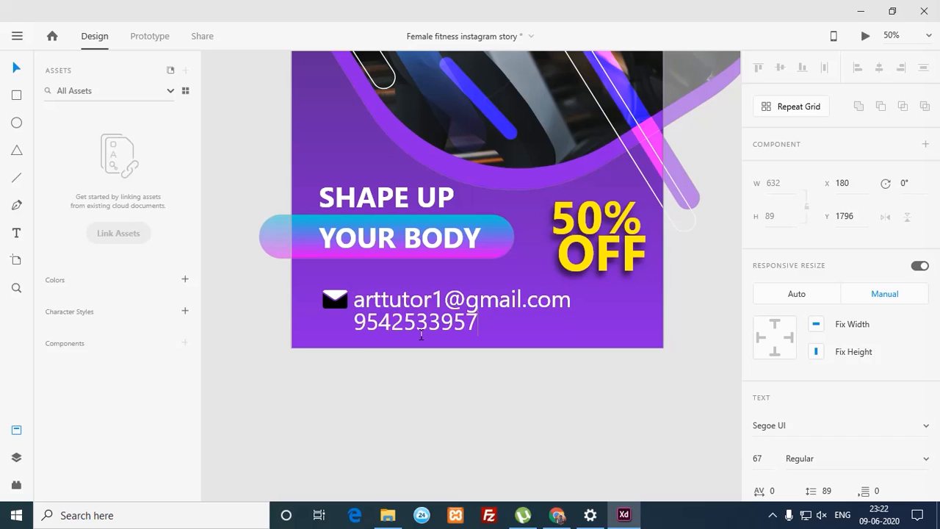
pyautogui.click(385, 406)
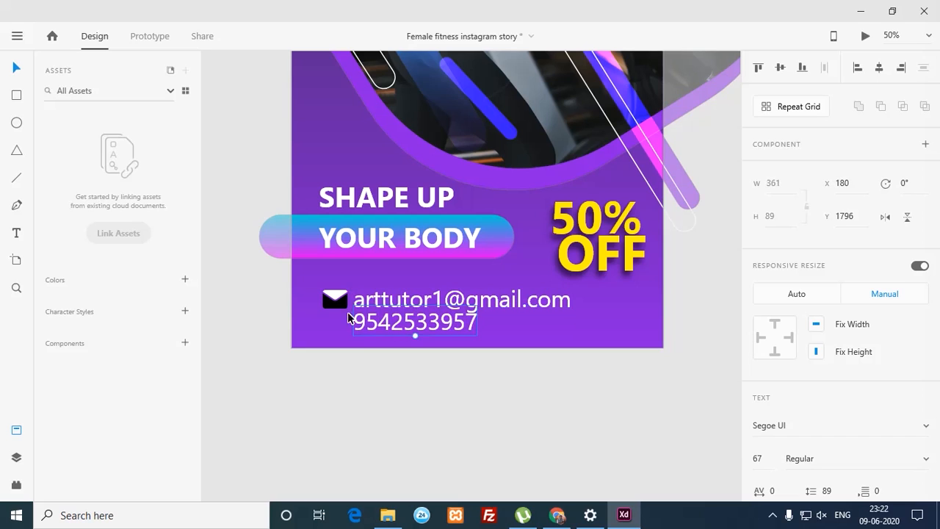
# Step: Move the envelope and email line up and shift the phone number line slightly down
pyautogui.click(333, 302)
pyautogui.keyDown('shift'); pyautogui.click(449, 300); pyautogui.keyUp('shift')
pyautogui.moveTo(490, 303); pyautogui.dragTo(490, 291)
pyautogui.click(447, 401)
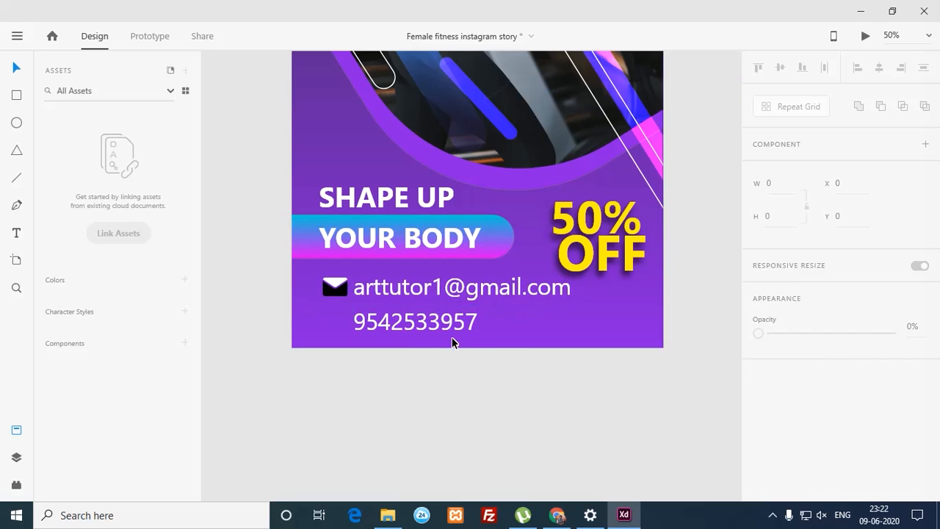
pyautogui.moveTo(414, 335); pyautogui.dragTo(453, 332)
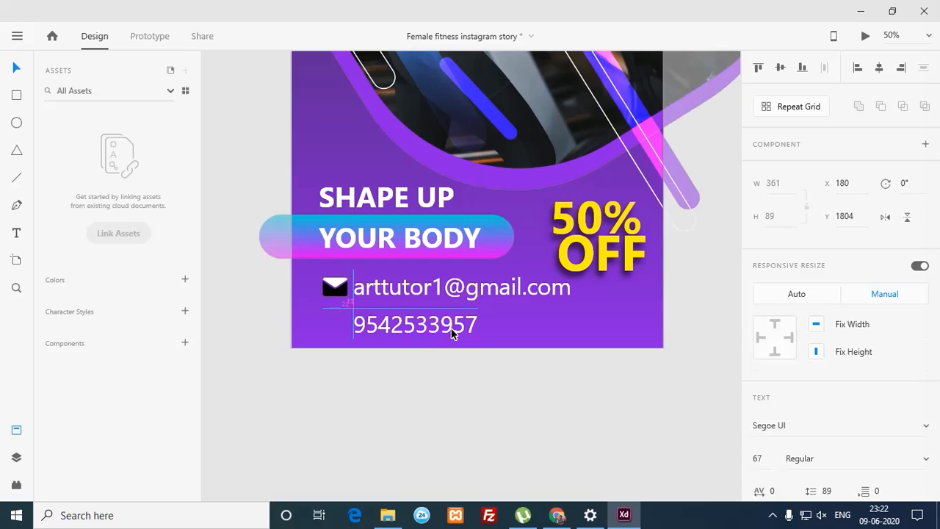
pyautogui.click(431, 413)
# Step: Set the email text to font size 56 and the phone number to 55, nudging it up
pyautogui.click(463, 297)
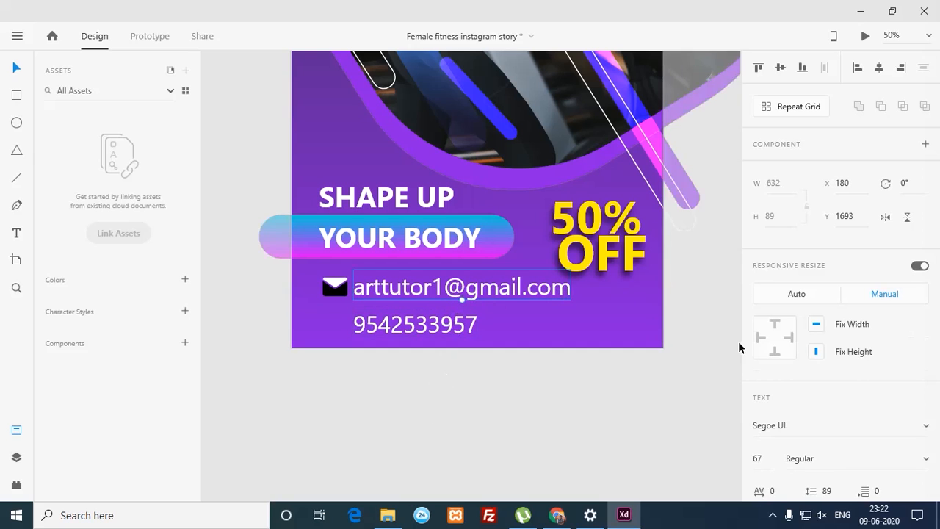
pyautogui.moveTo(759, 479); pyautogui.dragTo(768, 518)
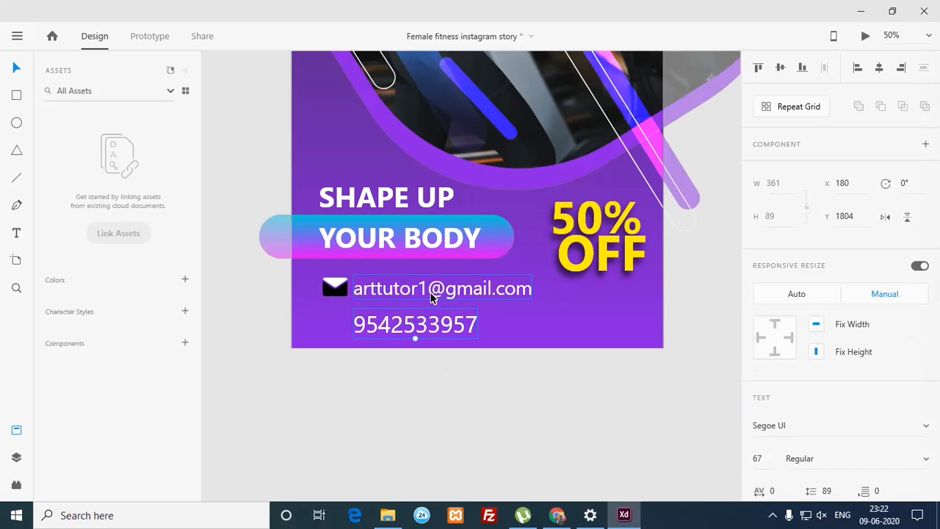
pyautogui.click(433, 330)
pyautogui.click(762, 458)
pyautogui.write('55')
pyautogui.press('Return')
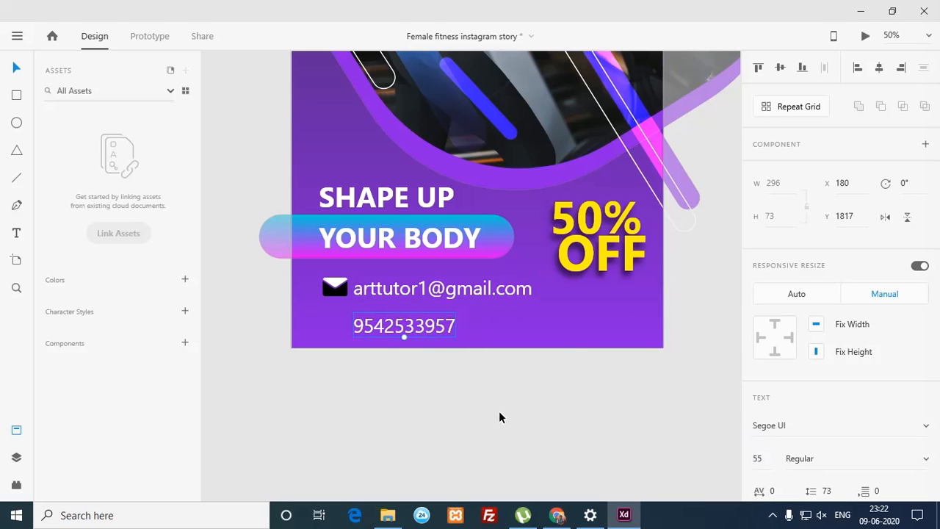
pyautogui.hotkey('shift', 'Up')
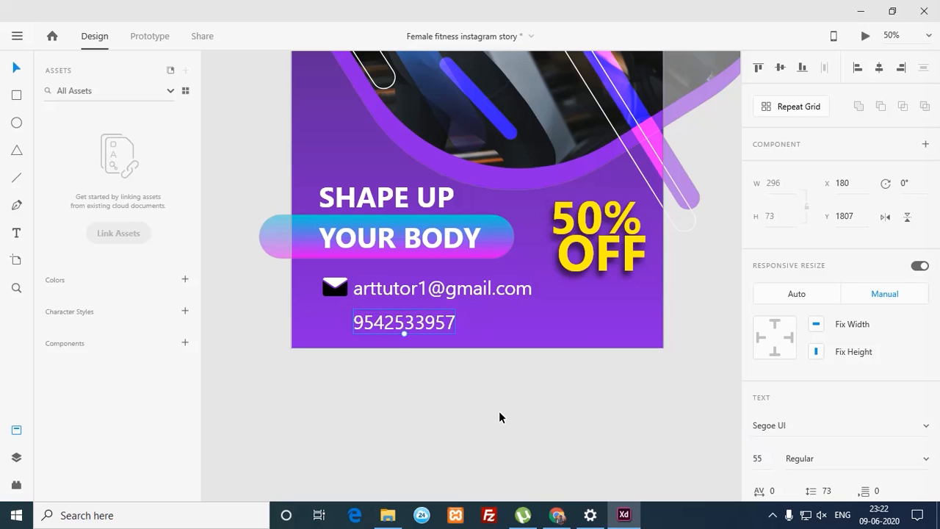
pyautogui.hotkey('alt', 'Tab')
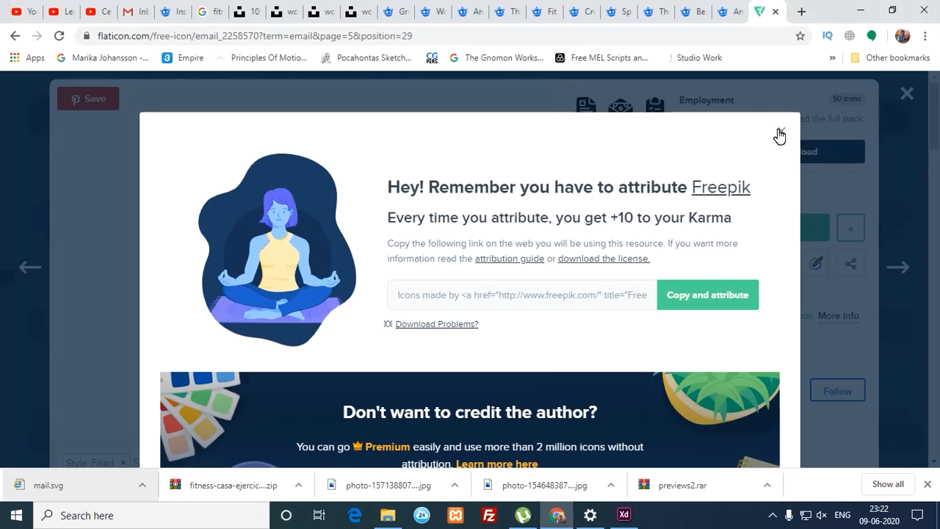
# Step: Search Flaticon for 'mobile' icons in the Filled style
pyautogui.click(779, 136)
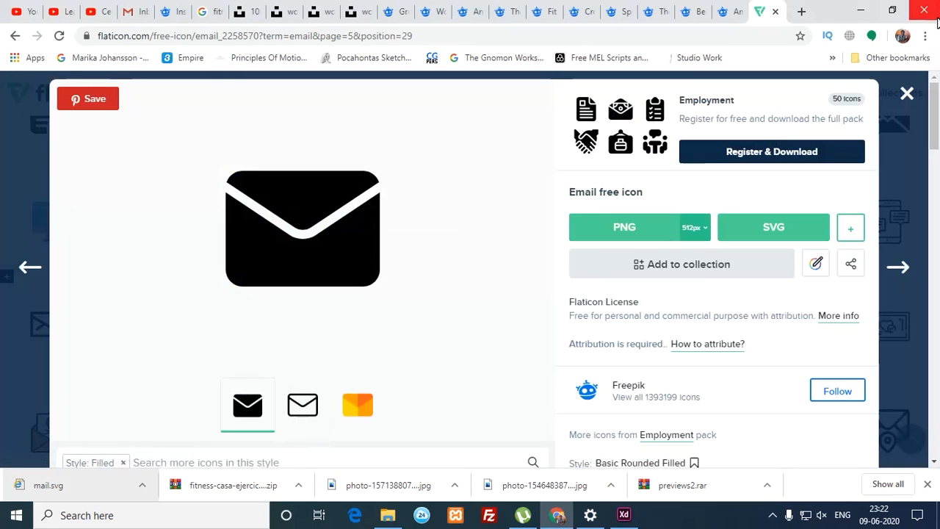
pyautogui.scroll(-4, 866, 128)
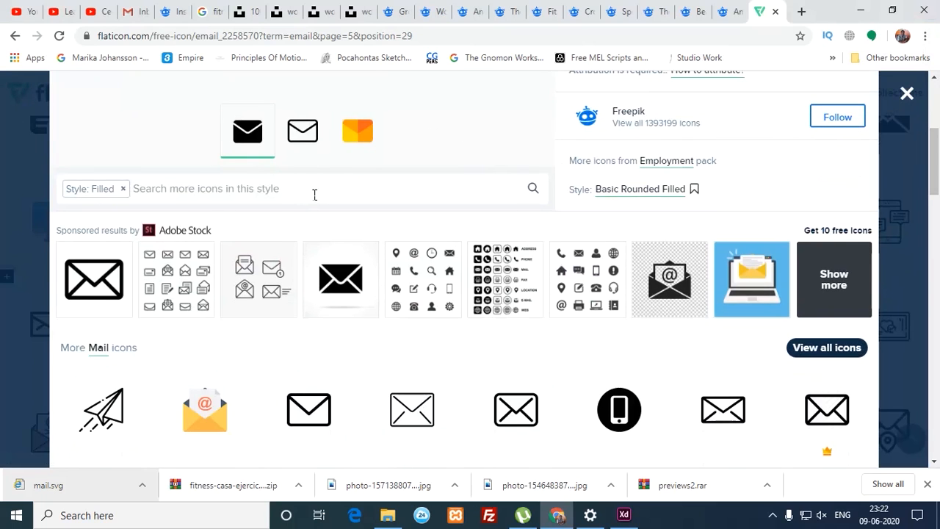
pyautogui.write('mobile')
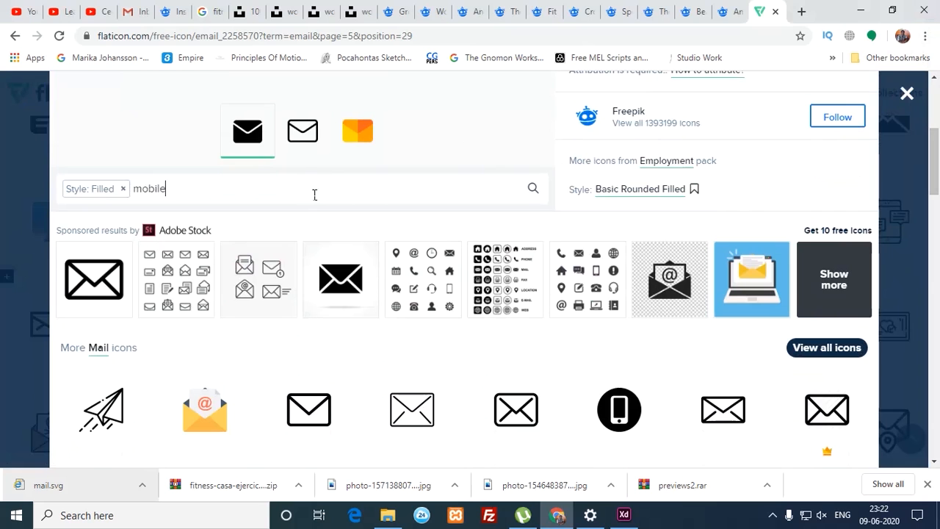
pyautogui.press('Return')
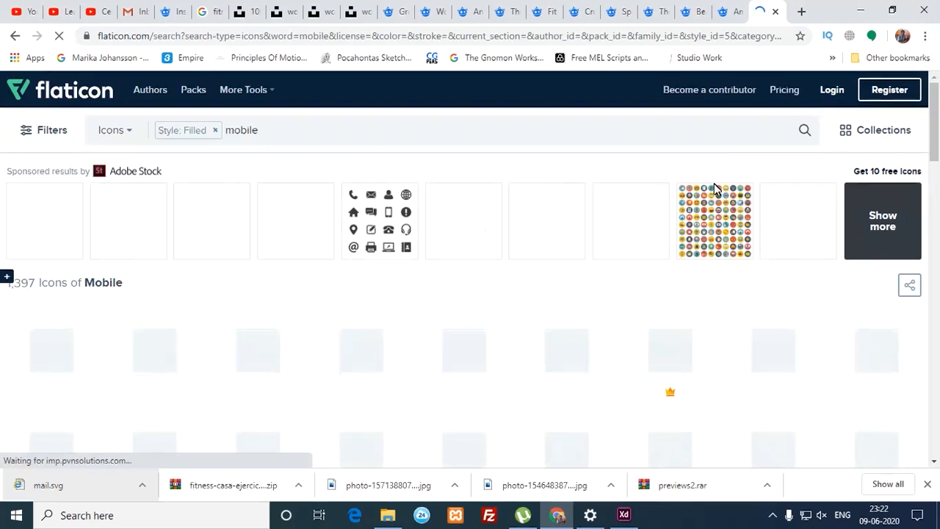
pyautogui.moveTo(929, 148); pyautogui.dragTo(915, 368)
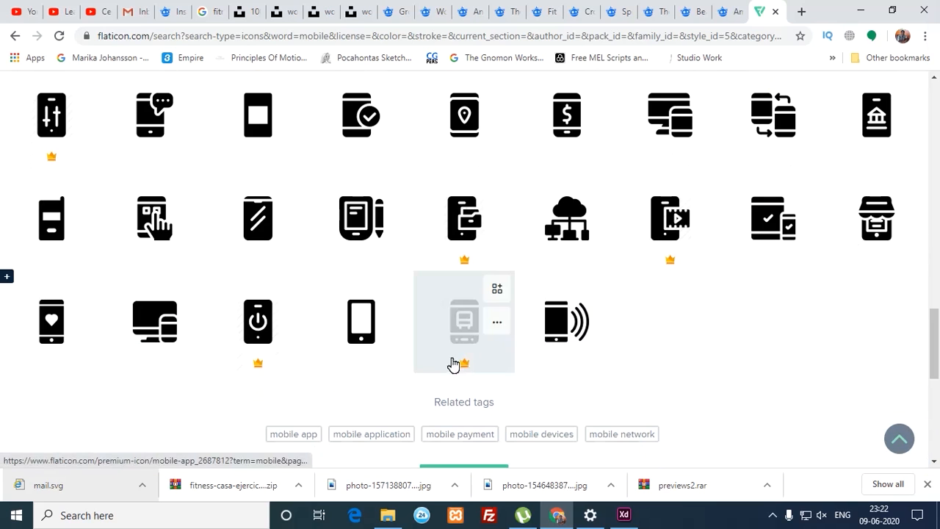
# Step: Download the smartphone icon as a free SVG and place smartphone.svg, shrunk, in the XD design
pyautogui.click(351, 334)
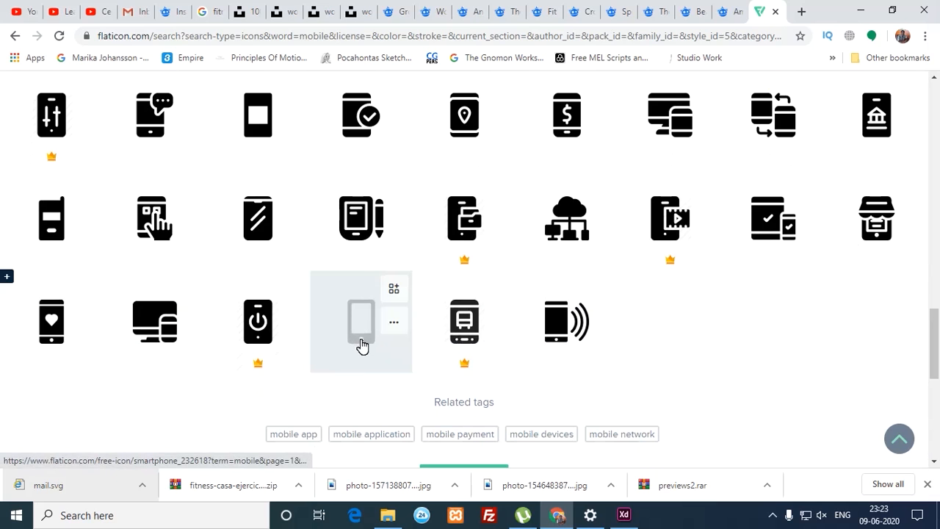
pyautogui.click(358, 350)
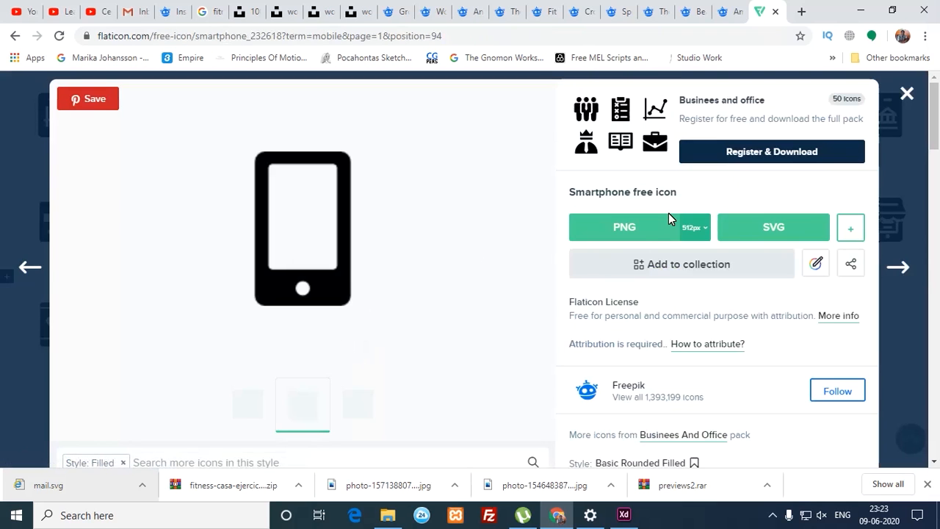
pyautogui.click(756, 230)
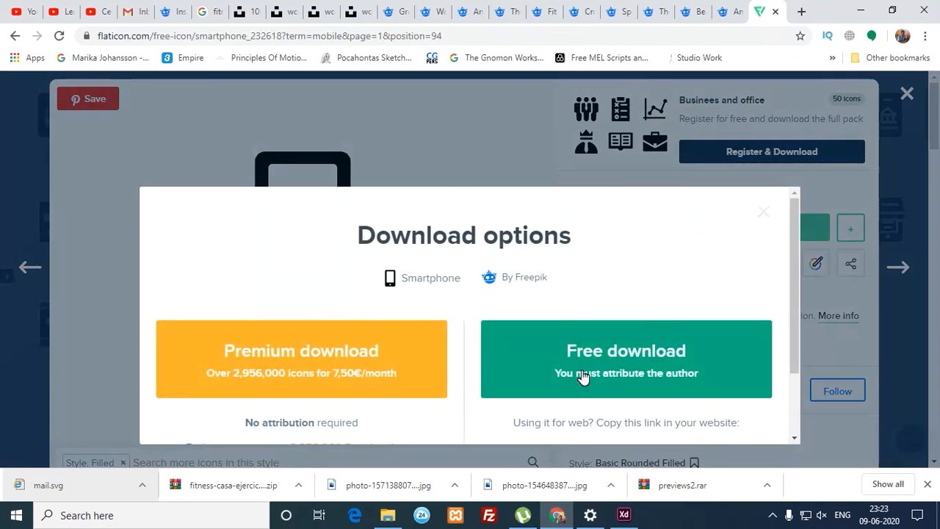
pyautogui.click(577, 378)
pyautogui.moveTo(63, 486); pyautogui.dragTo(500, 323)
pyautogui.moveTo(533, 360); pyautogui.dragTo(517, 336)
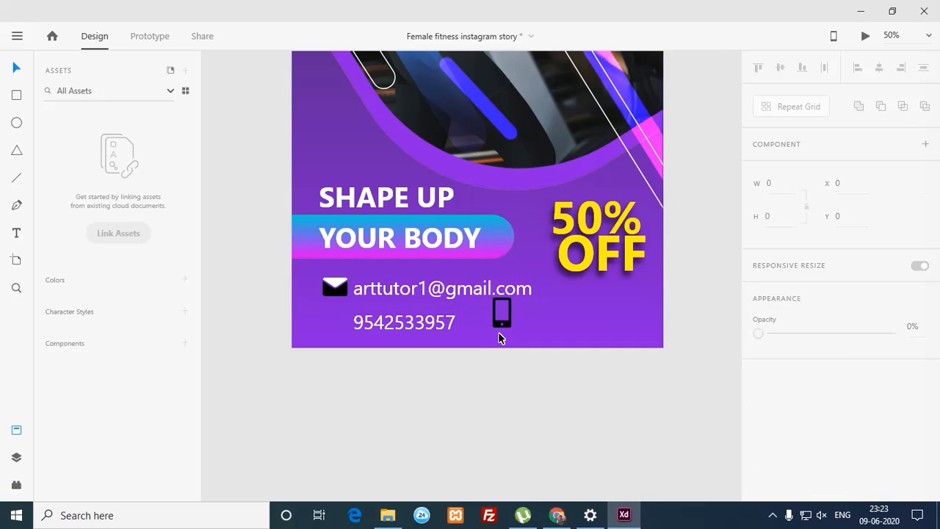
# Step: Select the whole smartphone icon group and move it in front of the phone number
pyautogui.doubleClick(507, 322)
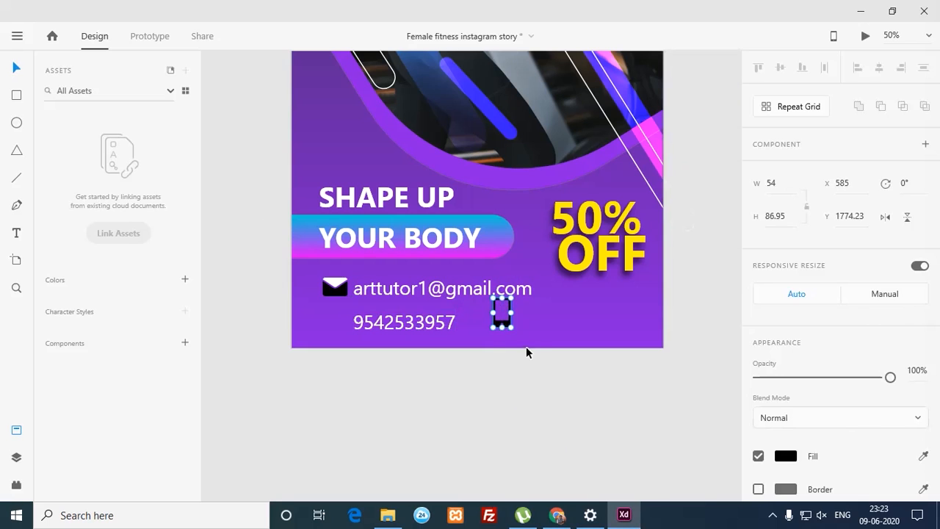
pyautogui.click(526, 349)
pyautogui.doubleClick(507, 327)
pyautogui.click(509, 324)
pyautogui.moveTo(508, 327); pyautogui.dragTo(341, 336)
pyautogui.hotkey('ctrl', 'space')
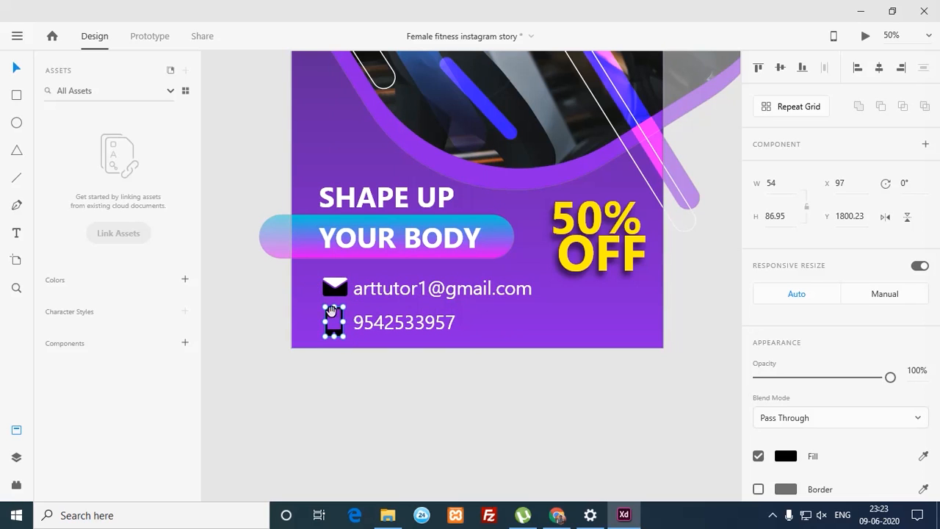
pyautogui.moveTo(284, 260); pyautogui.dragTo(428, 396)
# Step: Resize the phone icon to about 46×74 and align it beneath the envelope icon
pyautogui.moveTo(441, 224); pyautogui.dragTo(422, 257)
pyautogui.moveTo(415, 293); pyautogui.dragTo(463, 224)
pyautogui.moveTo(444, 268); pyautogui.dragTo(433, 288)
pyautogui.click(440, 191)
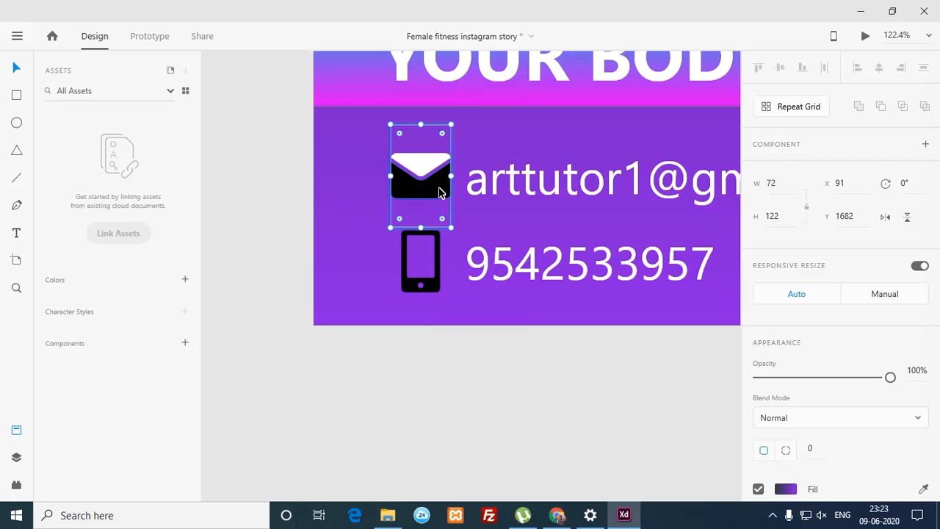
pyautogui.doubleClick(438, 189)
pyautogui.moveTo(545, 241); pyautogui.dragTo(310, 256)
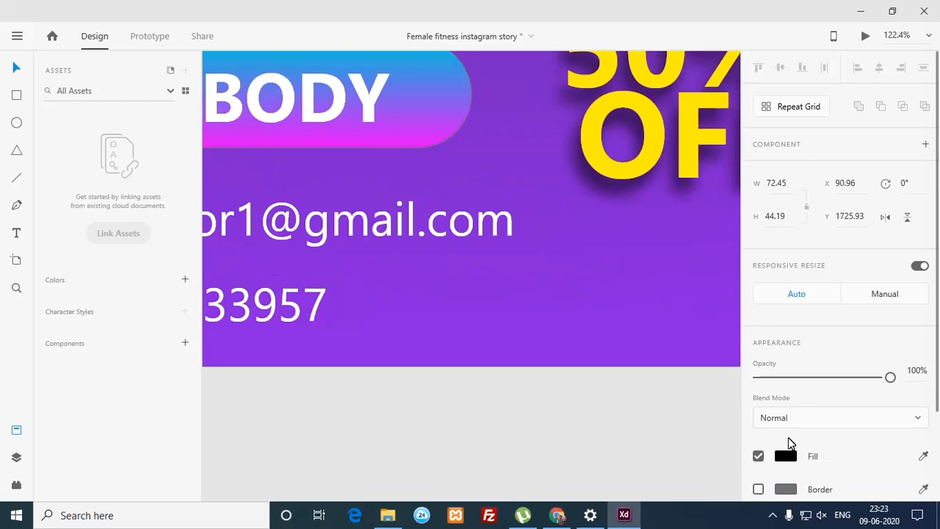
# Step: Sample the yellow from the design into the envelope's fill colour
pyautogui.click(786, 456)
pyautogui.click(737, 445)
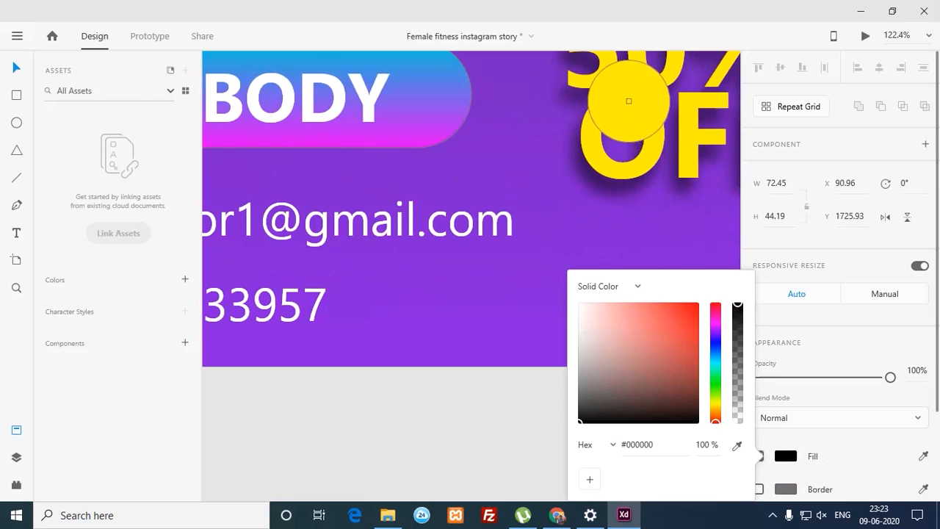
pyautogui.click(624, 161)
pyautogui.click(424, 443)
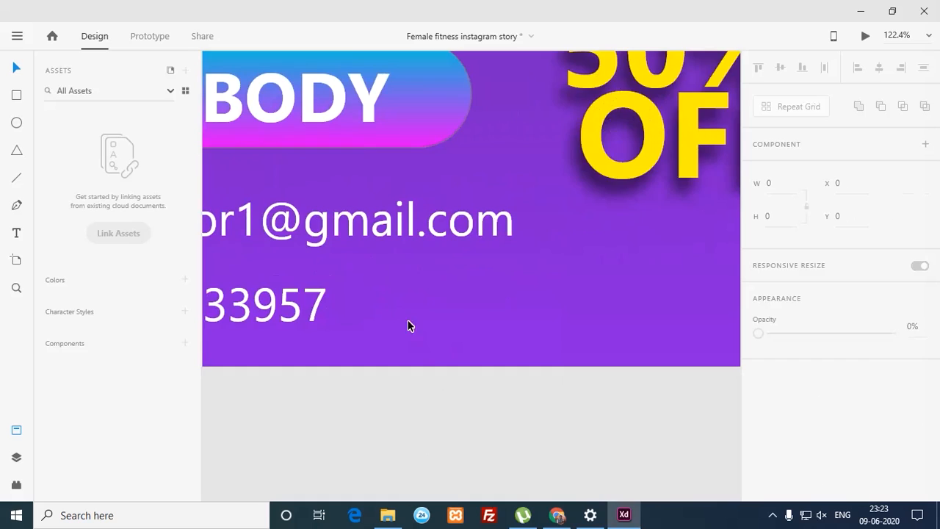
# Step: Bring the contact icons into view and nudge the envelope icon slightly down
pyautogui.moveTo(408, 325); pyautogui.dragTo(699, 307)
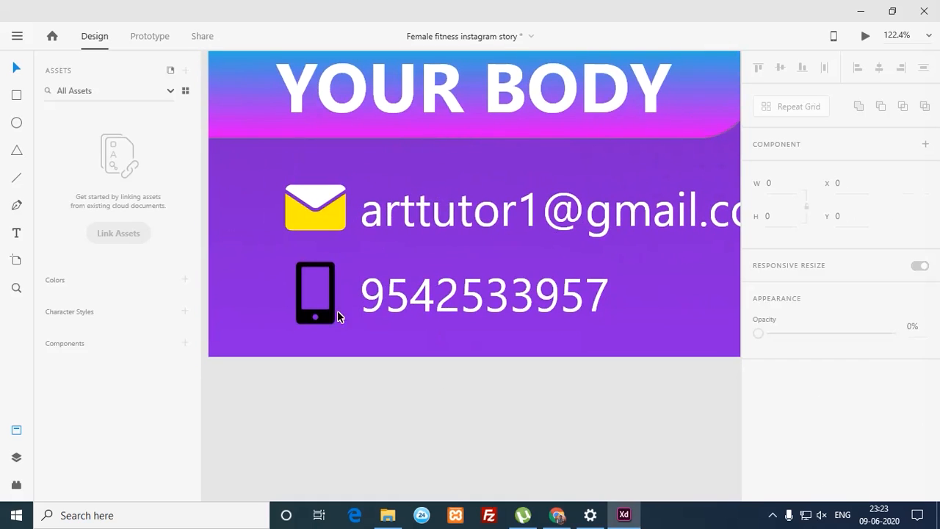
pyautogui.click(332, 321)
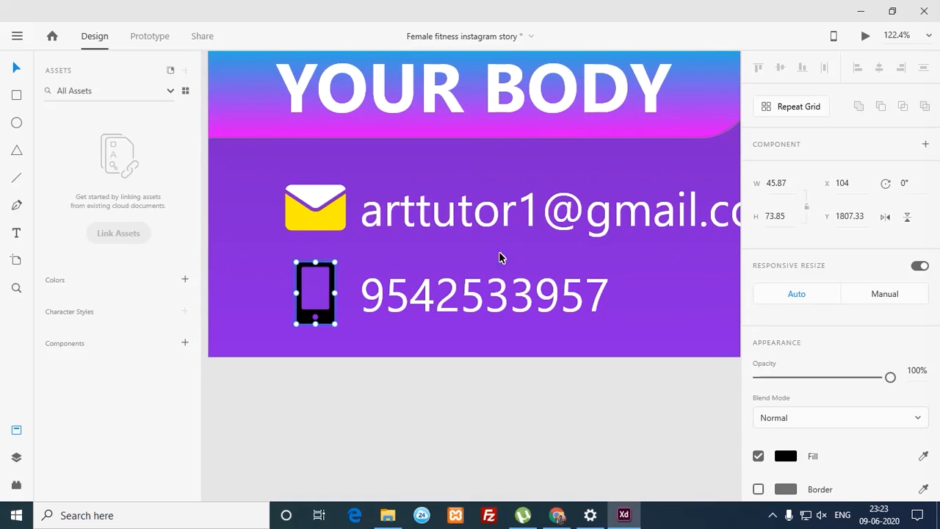
pyautogui.keyDown('shift'); pyautogui.click(341, 222); pyautogui.keyUp('shift')
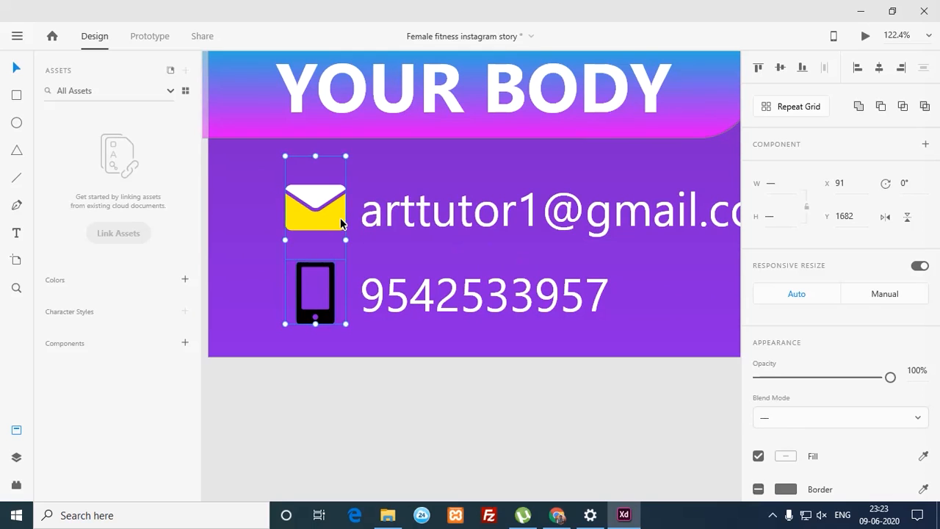
pyautogui.click(363, 408)
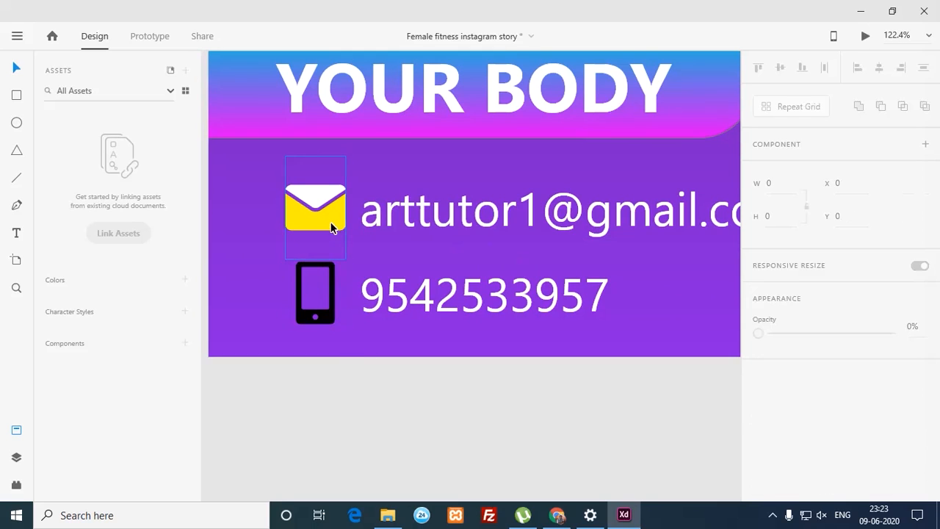
pyautogui.moveTo(331, 223); pyautogui.dragTo(333, 226)
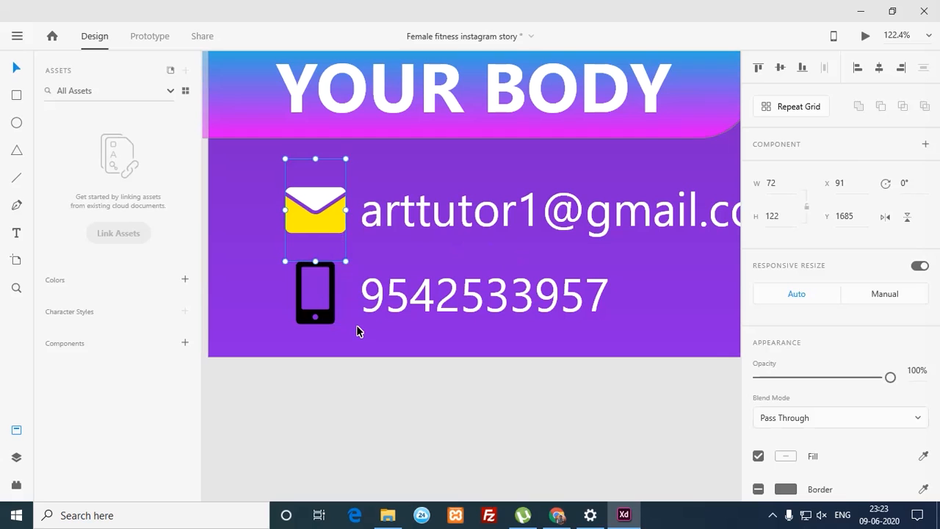
pyautogui.scroll(-1, 331, 217)
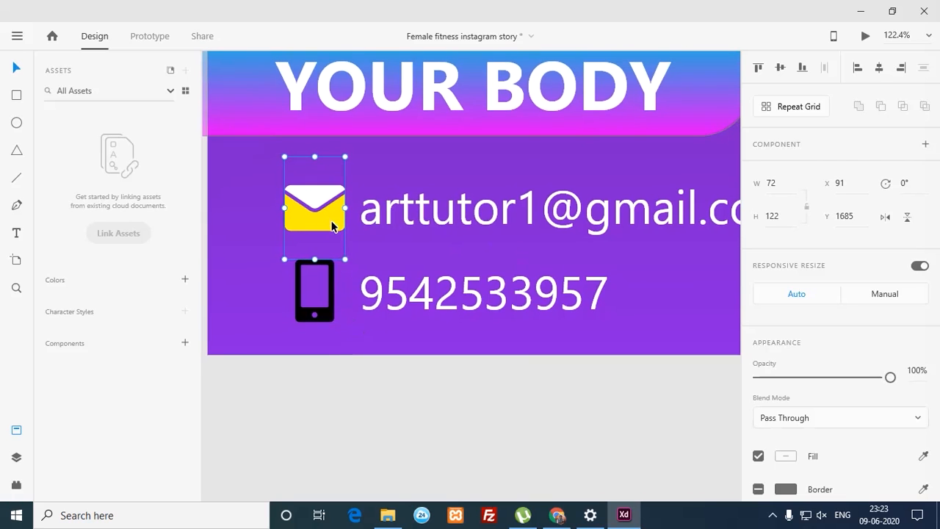
pyautogui.rightClick(332, 224)
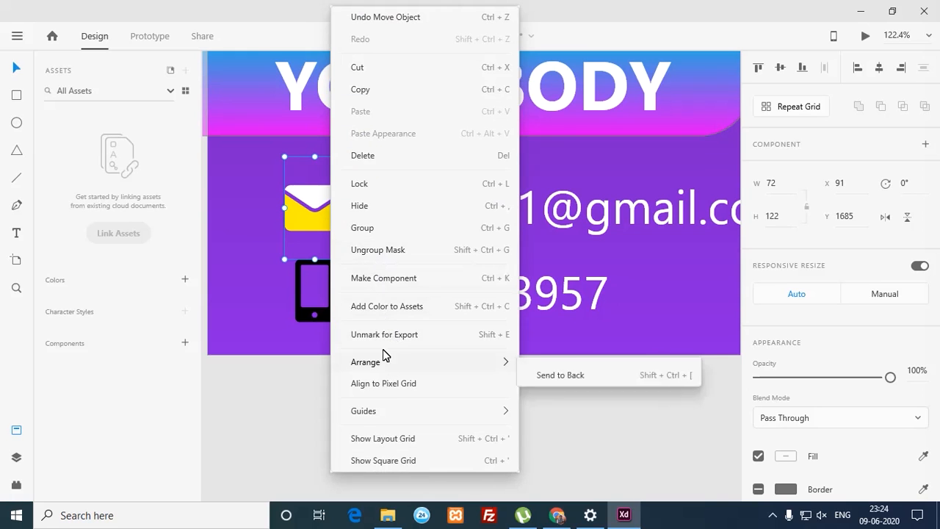
pyautogui.click(308, 367)
# Step: Fill both the envelope and phone shapes with white (#FFFFFF)
pyautogui.doubleClick(332, 224)
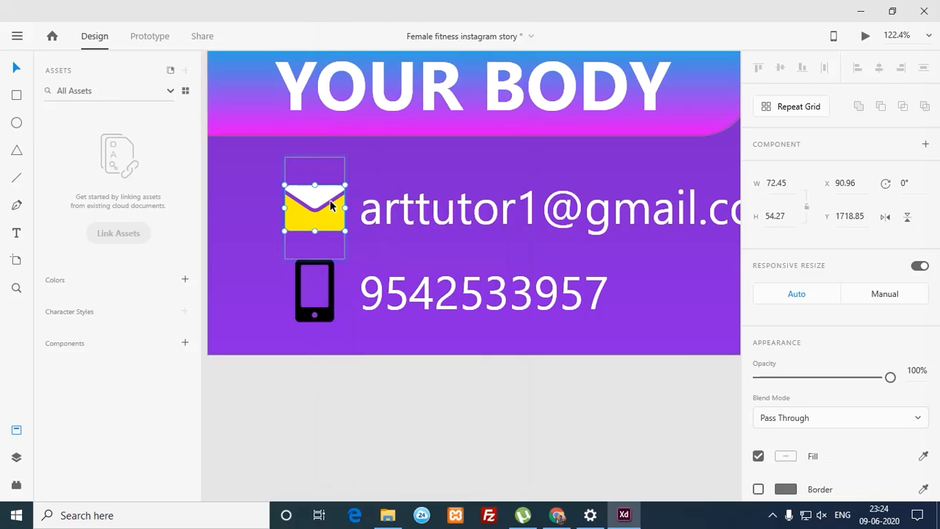
pyautogui.keyDown('shift'); pyautogui.click(322, 310); pyautogui.keyUp('shift')
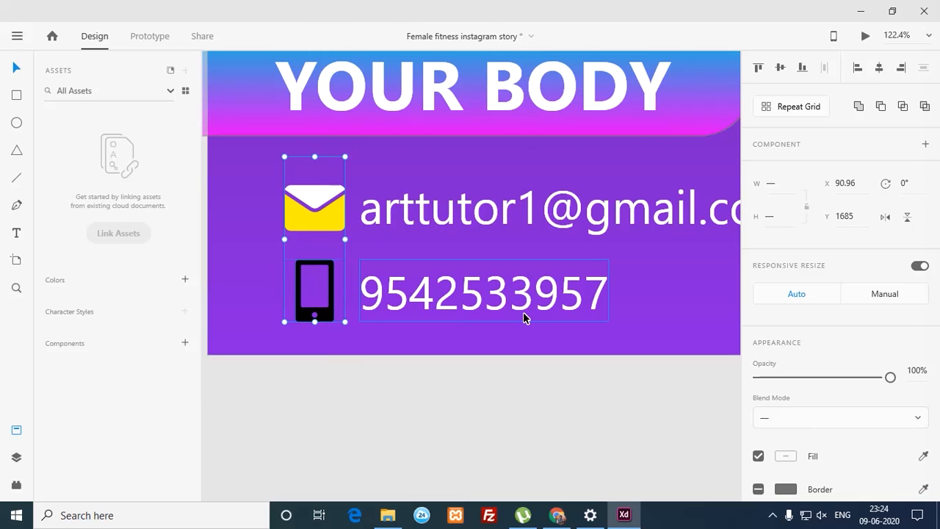
pyautogui.click(785, 456)
pyautogui.press('Return')
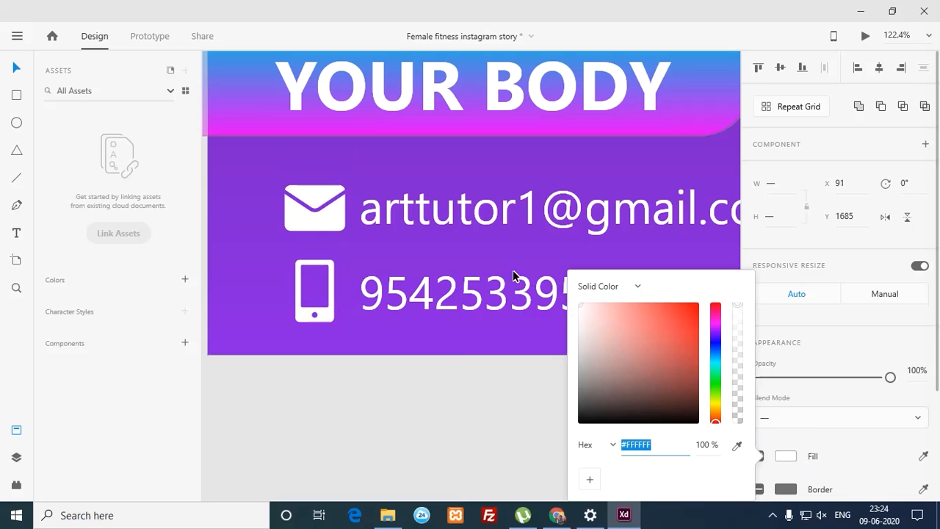
pyautogui.click(444, 396)
pyautogui.hotkey('ctrl', '-')
pyautogui.hotkey('ctrl', '-')
pyautogui.hotkey('ctrl', '-')
pyautogui.hotkey('ctrl', '-')
pyautogui.hotkey('ctrl', '-')
pyautogui.hotkey('ctrl', '-')
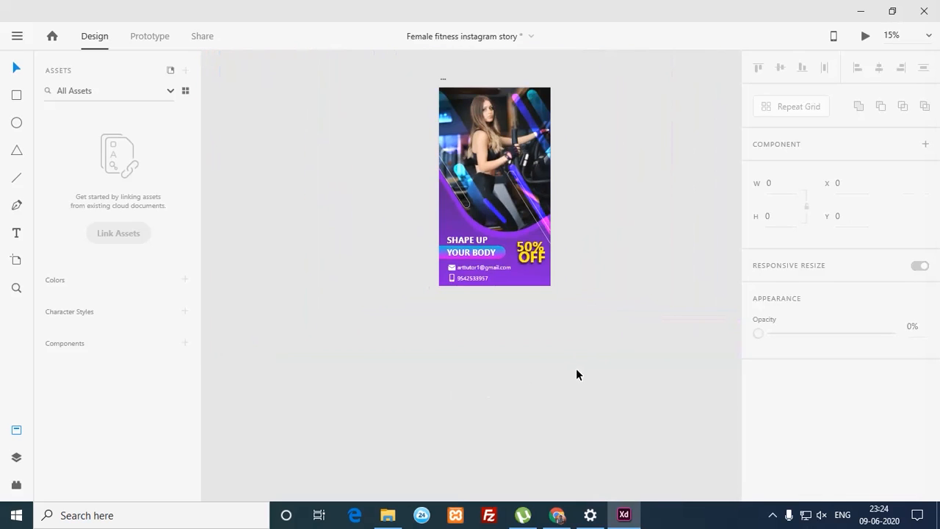
# Step: Centre the artboard and save the 'Female fitness instagram story' document with Ctrl+S
pyautogui.moveTo(570, 279); pyautogui.dragTo(541, 323)
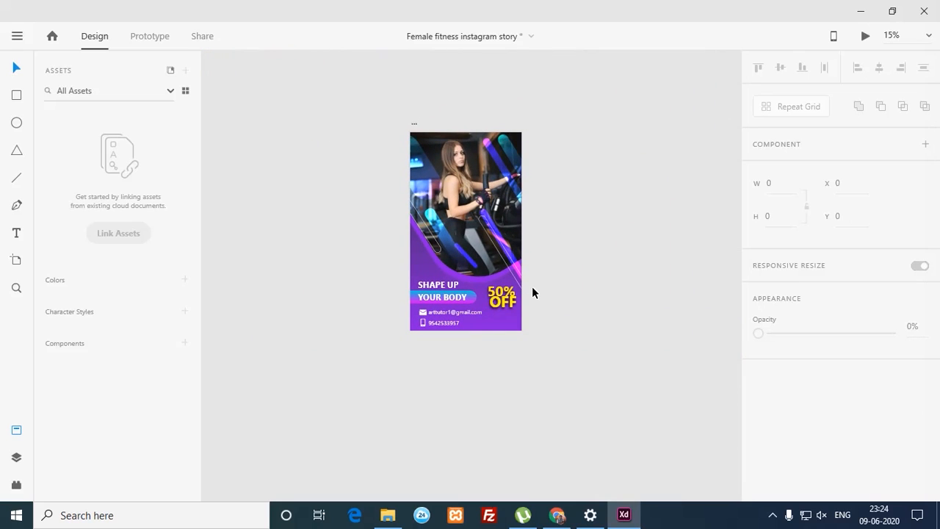
pyautogui.hotkey('ctrl', 's')
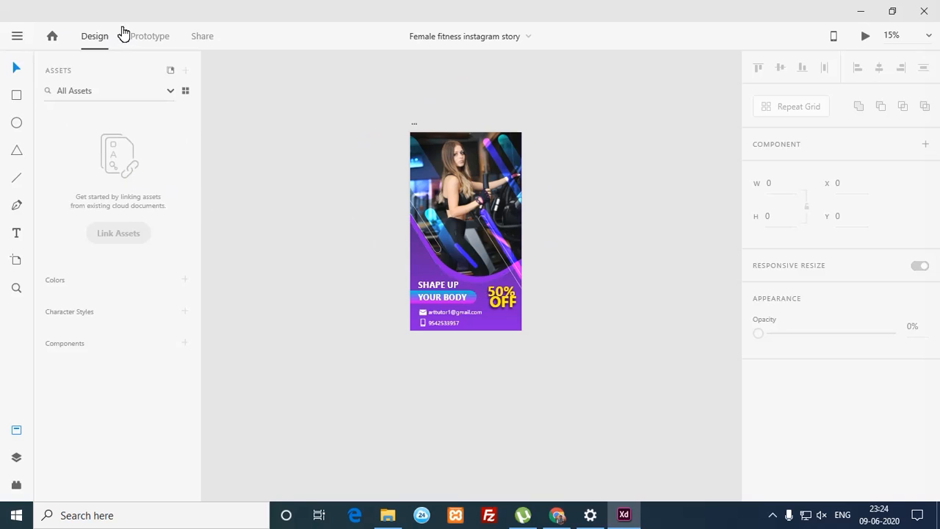
# Step: Browse the Export options in XD's main menu, then open the Windows Start menu
pyautogui.click(18, 36)
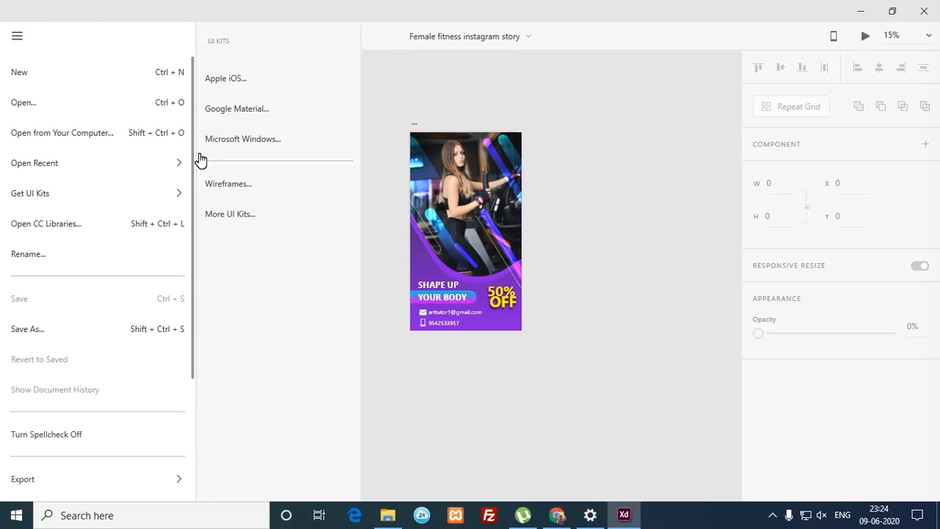
pyautogui.scroll(-3, 195, 389)
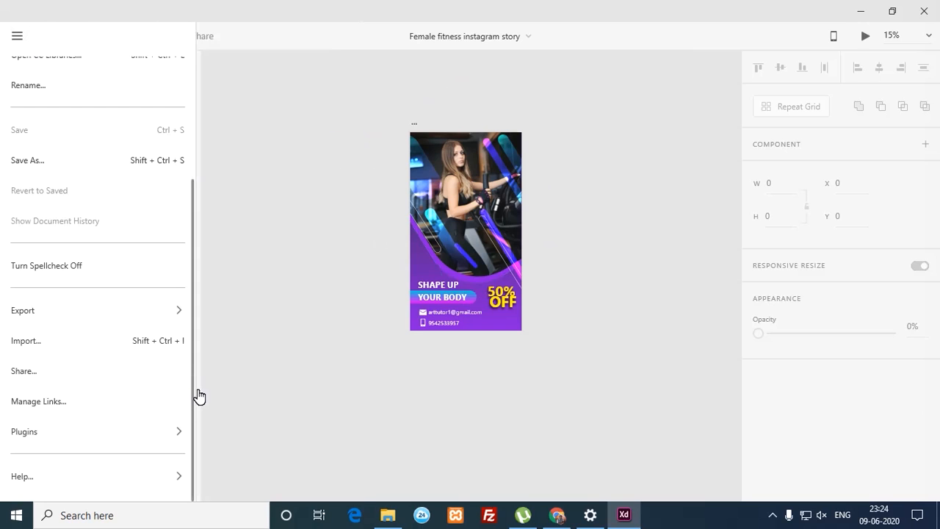
pyautogui.moveTo(159, 319)
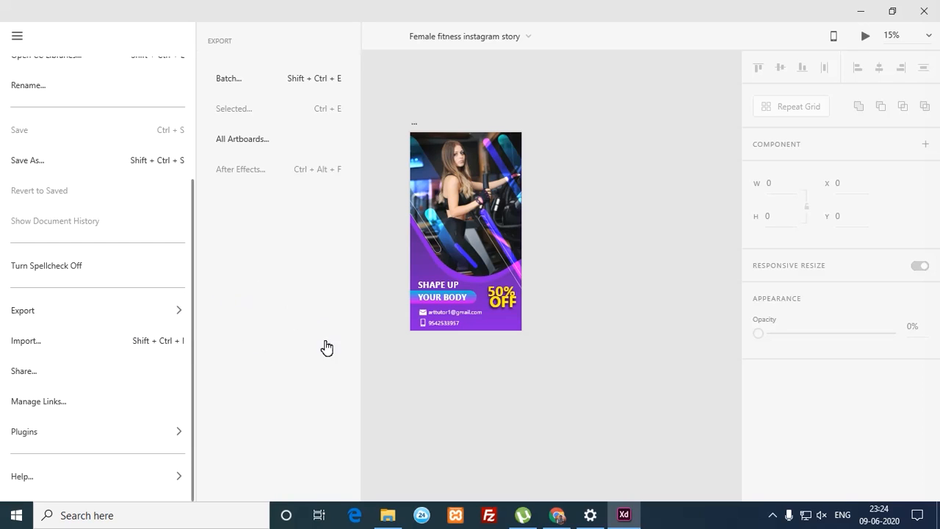
pyautogui.click(27, 516)
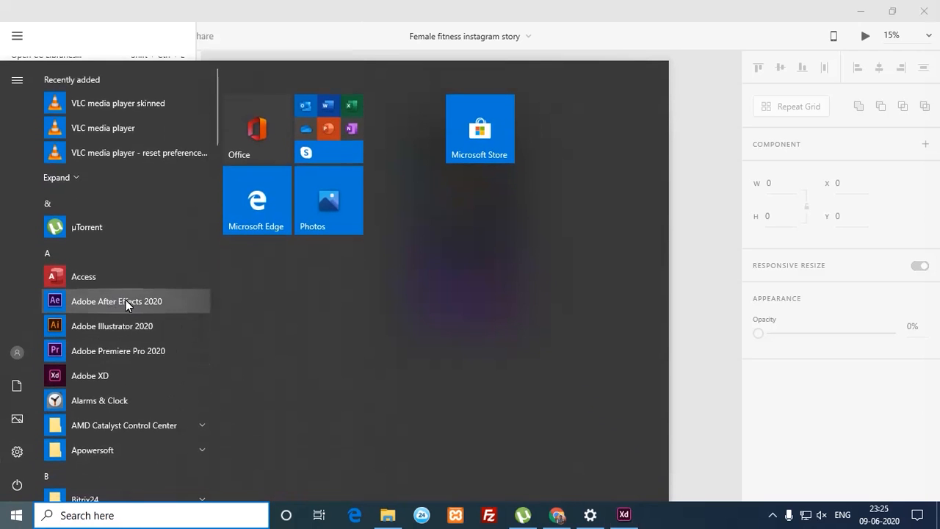
# Step: Launch Adobe After Effects 2020 from the Start menu's app list
pyautogui.click(130, 302)
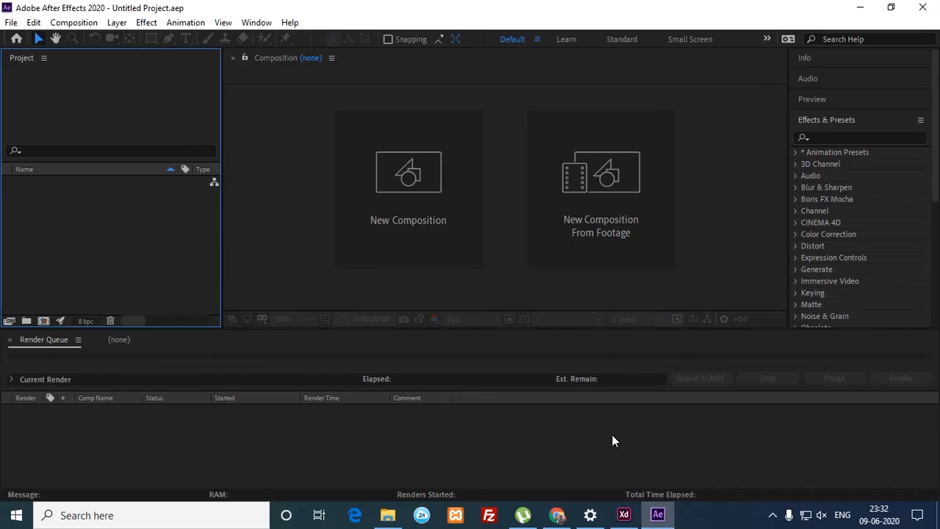
# Step: Select the fitness story artboard and export it to After Effects as composition 'Web 1920 - 1'
pyautogui.click(625, 513)
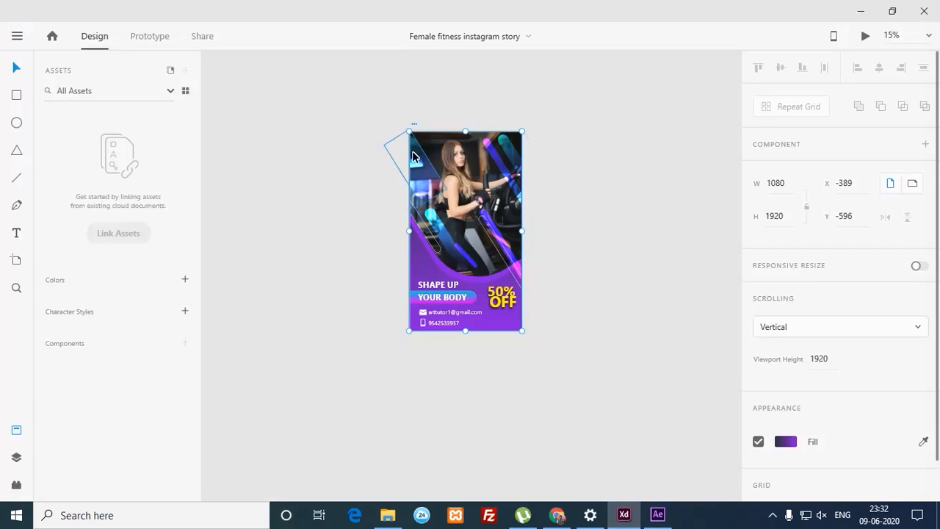
pyautogui.click(371, 123)
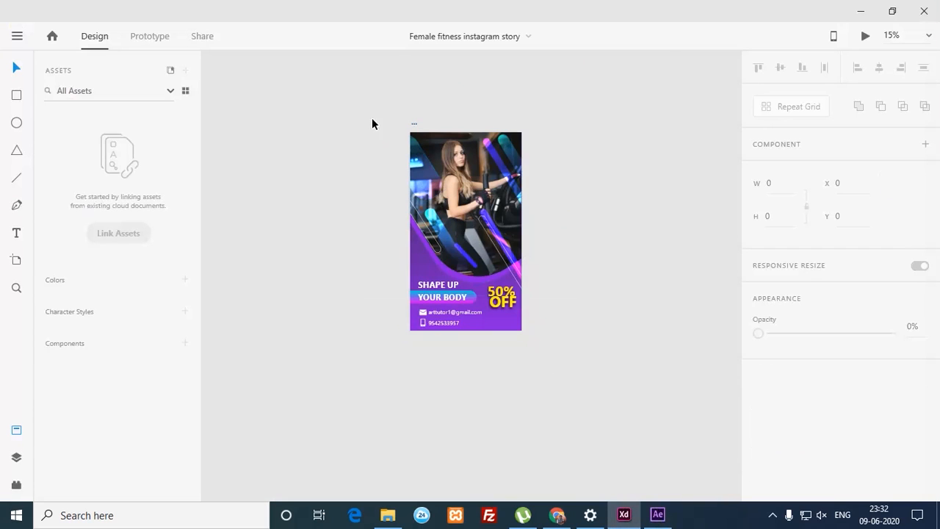
pyautogui.click(415, 126)
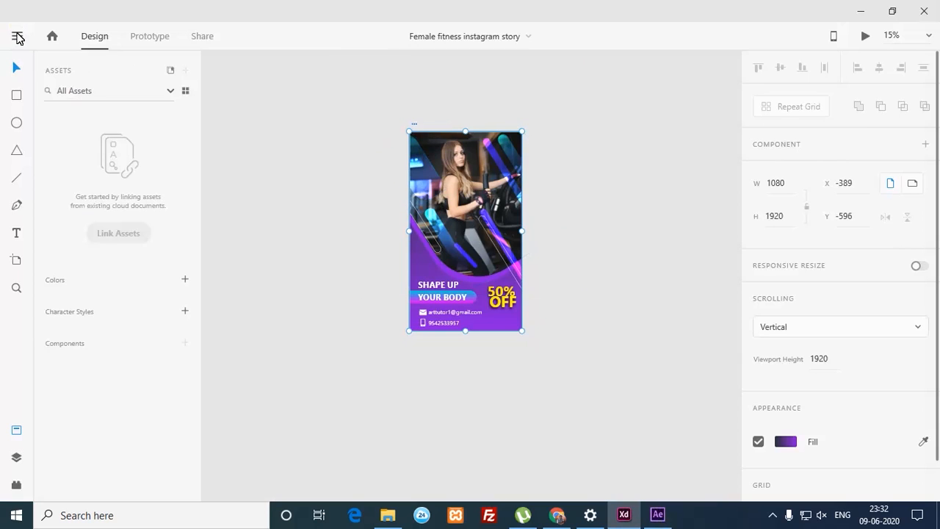
pyautogui.click(17, 35)
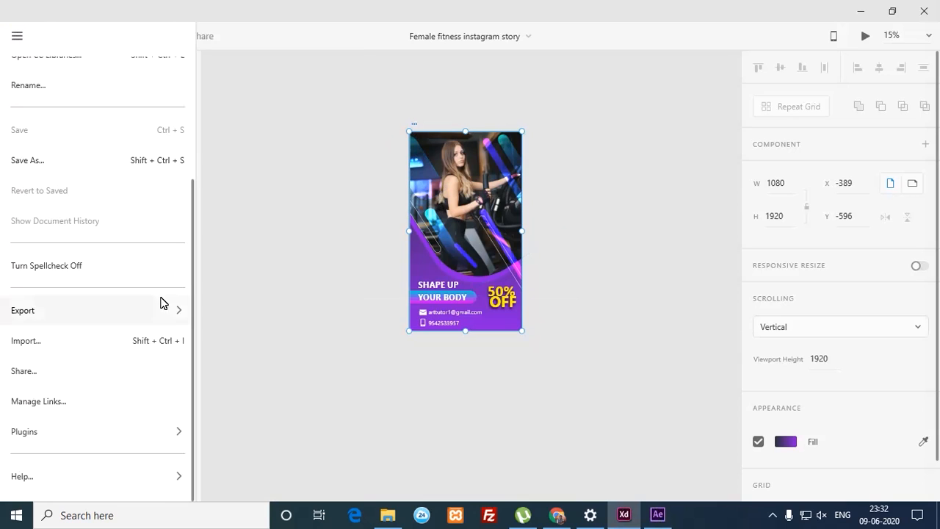
pyautogui.moveTo(170, 318)
pyautogui.click(278, 177)
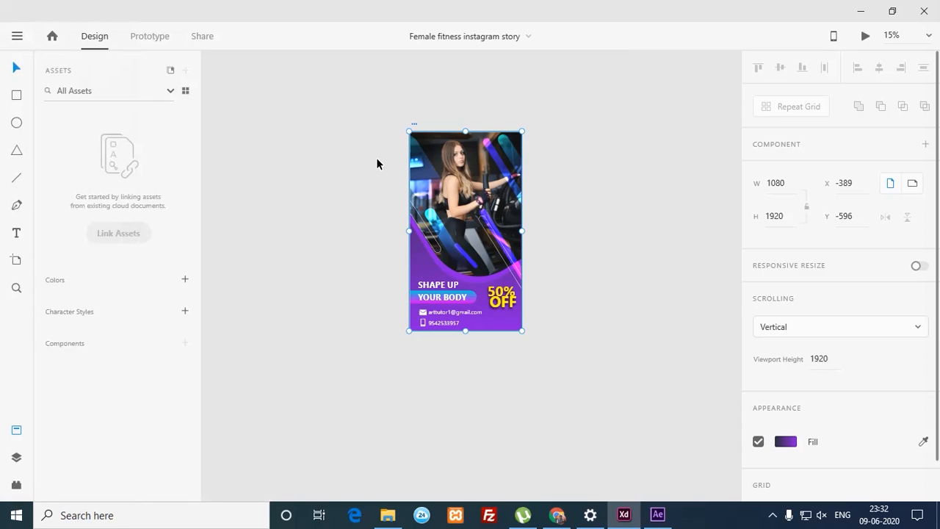
pyautogui.click(665, 520)
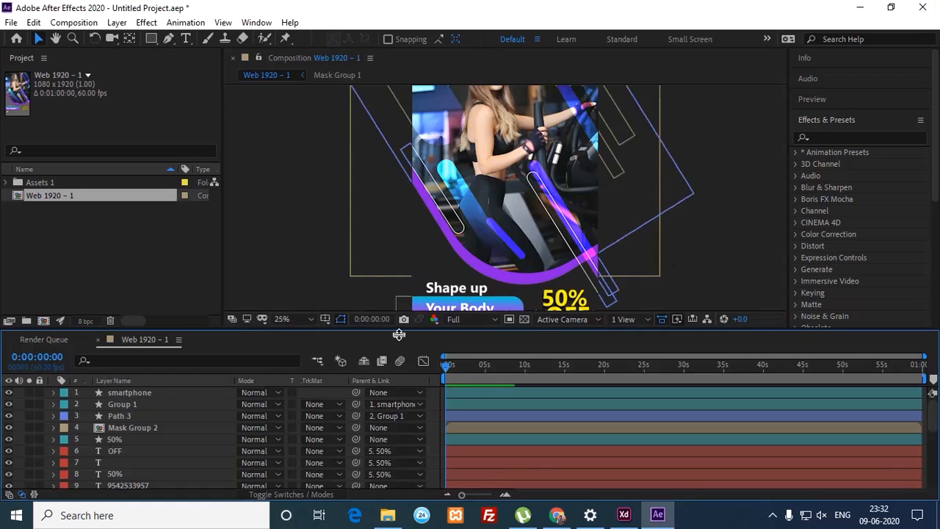
# Step: Enlarge the viewer and pan the 'Web 1920 - 1' comp to show the contact lines
pyautogui.moveTo(400, 335); pyautogui.dragTo(390, 371)
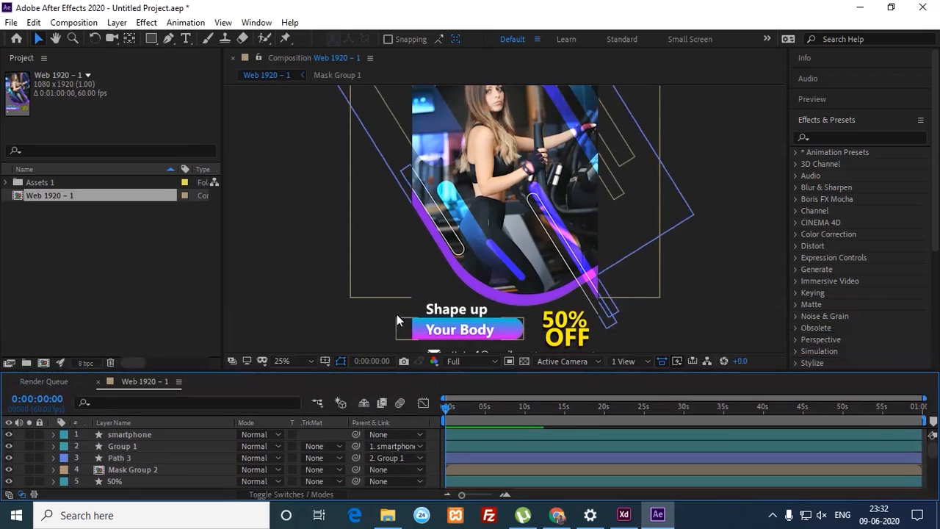
pyautogui.press('h')
pyautogui.moveTo(406, 306); pyautogui.dragTo(379, 225)
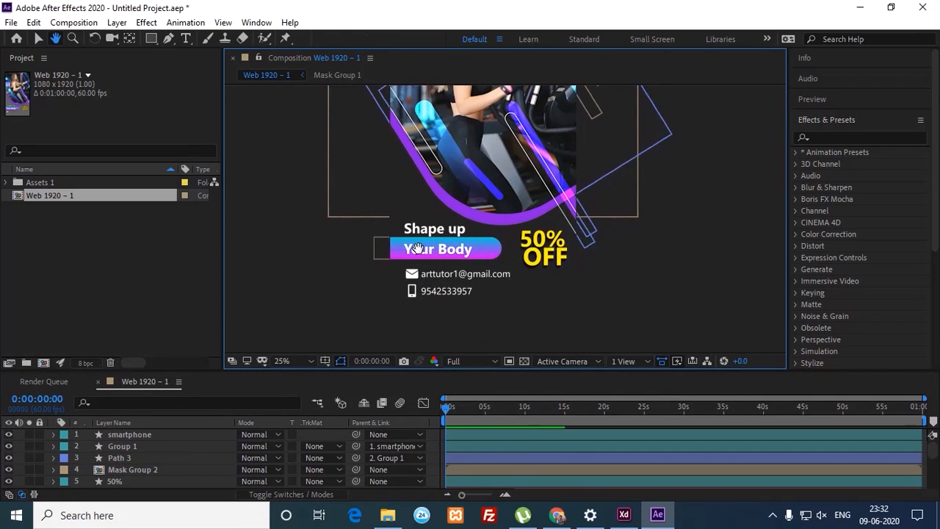
pyautogui.click(622, 514)
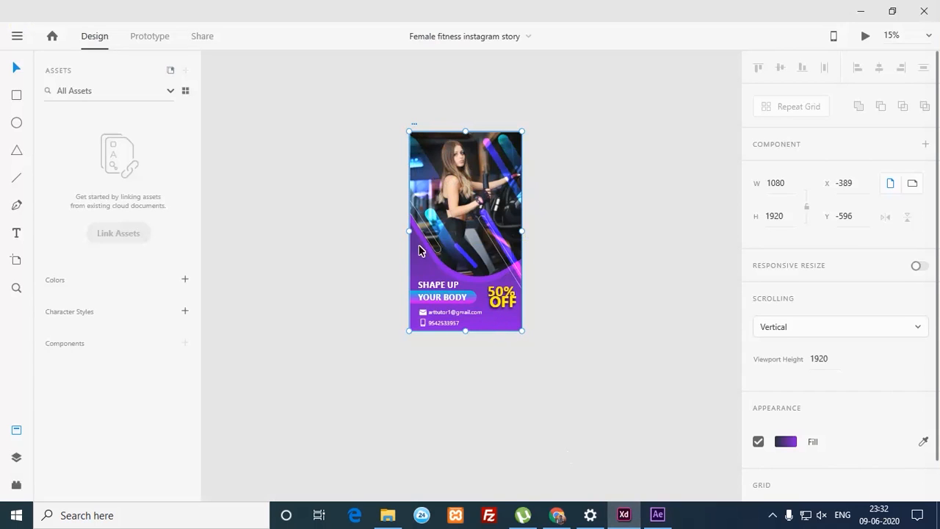
pyautogui.click(658, 515)
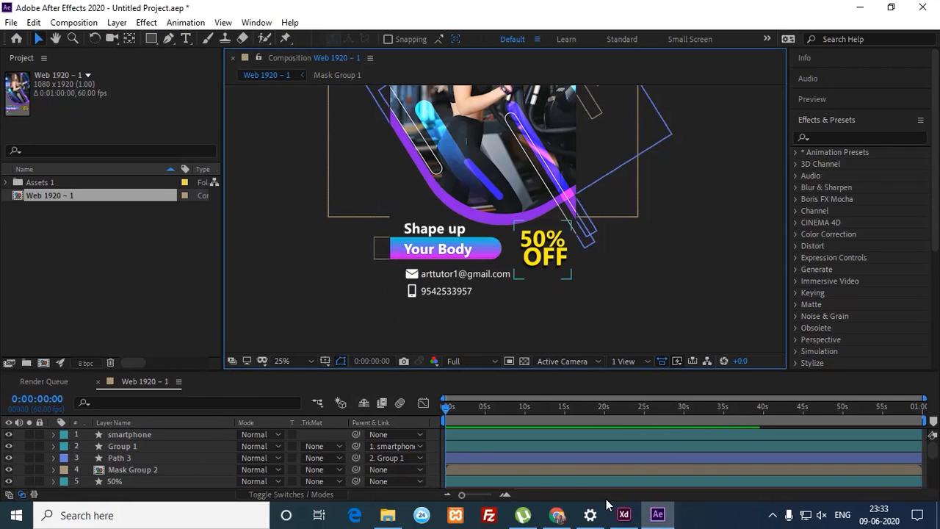
# Step: In After Effects, pan the comp and select the tan and white pill outline shapes
pyautogui.click(623, 514)
pyautogui.click(658, 517)
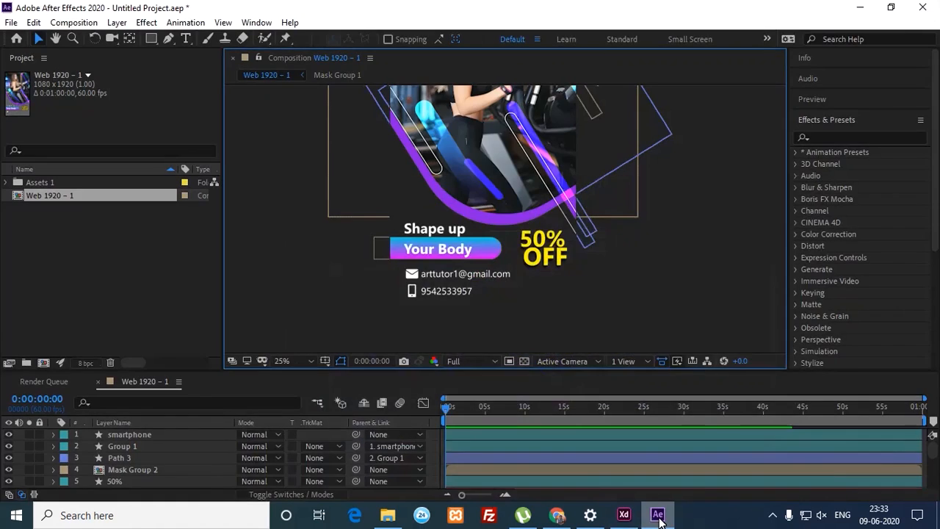
pyautogui.click(658, 517)
pyautogui.click(658, 517)
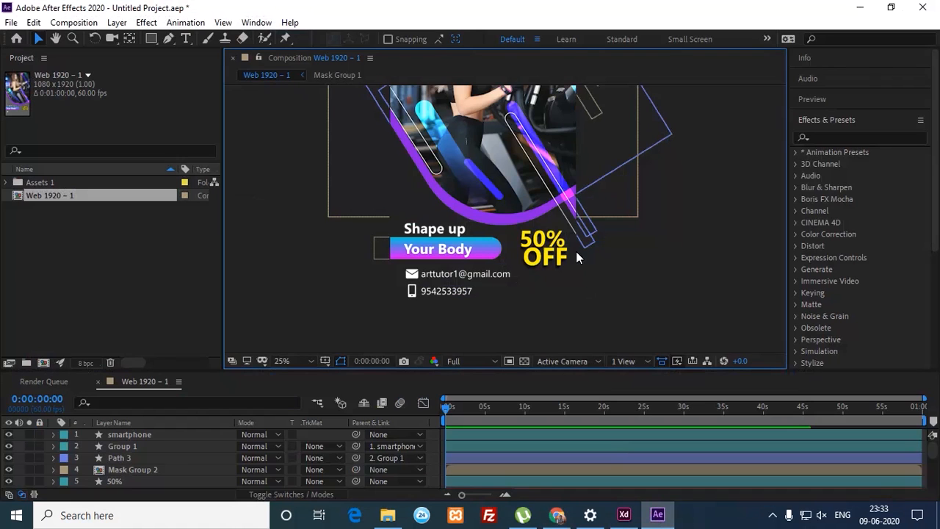
pyautogui.press('h')
pyautogui.moveTo(665, 250); pyautogui.dragTo(671, 287)
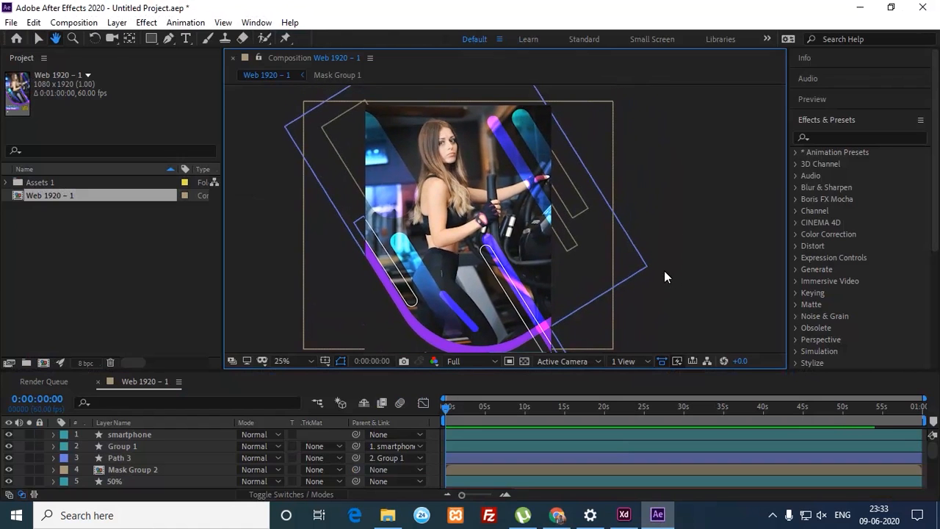
pyautogui.press('v')
pyautogui.click(580, 198)
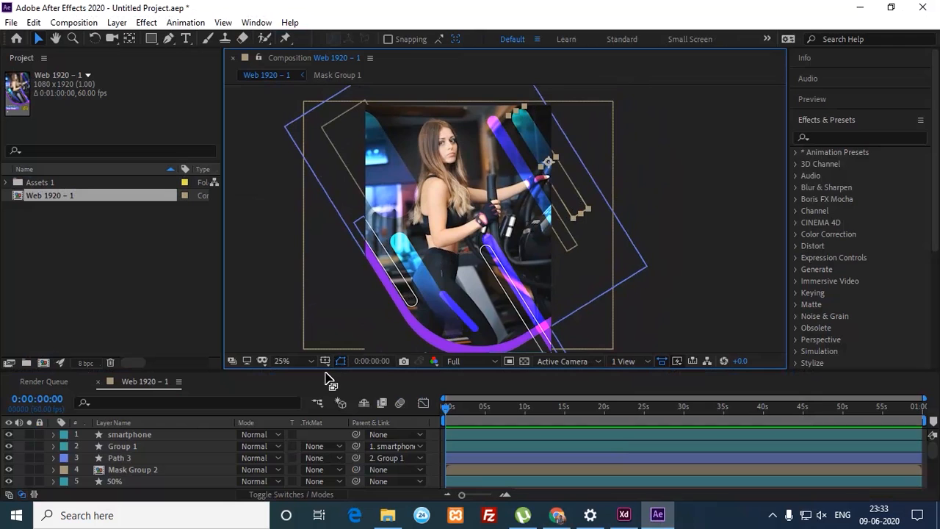
pyautogui.click(418, 274)
# Step: Resize the timeline and viewer, inspect the left outline strokes, and return to XD
pyautogui.moveTo(312, 377); pyautogui.dragTo(315, 239)
pyautogui.moveTo(315, 326); pyautogui.dragTo(315, 377)
pyautogui.click(392, 186)
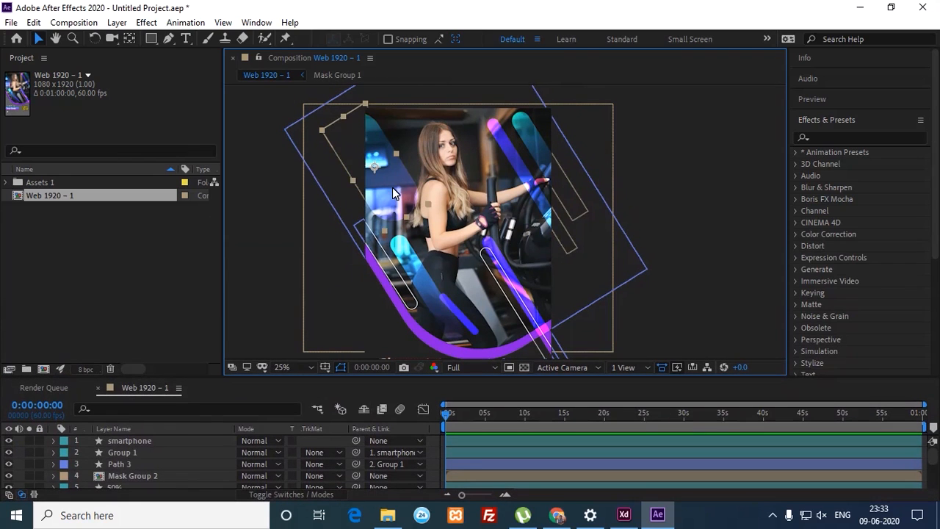
pyautogui.click(413, 269)
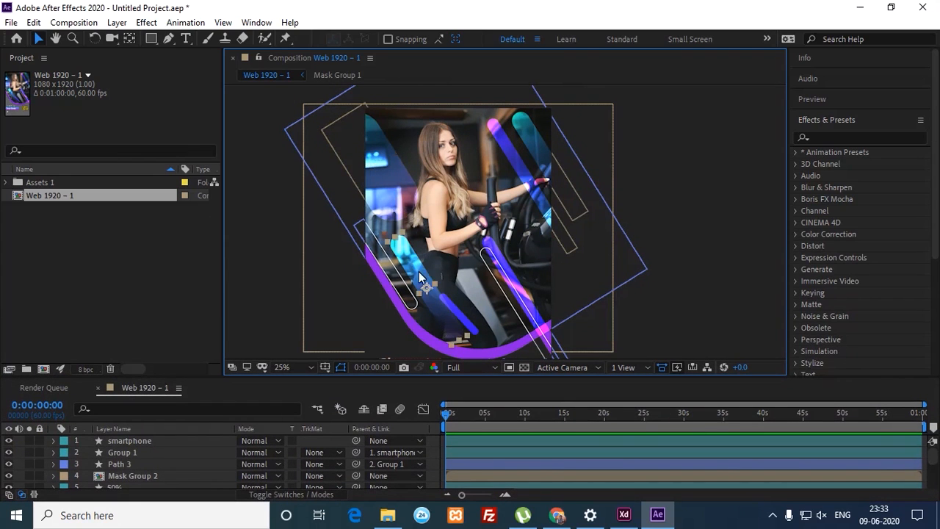
pyautogui.click(625, 518)
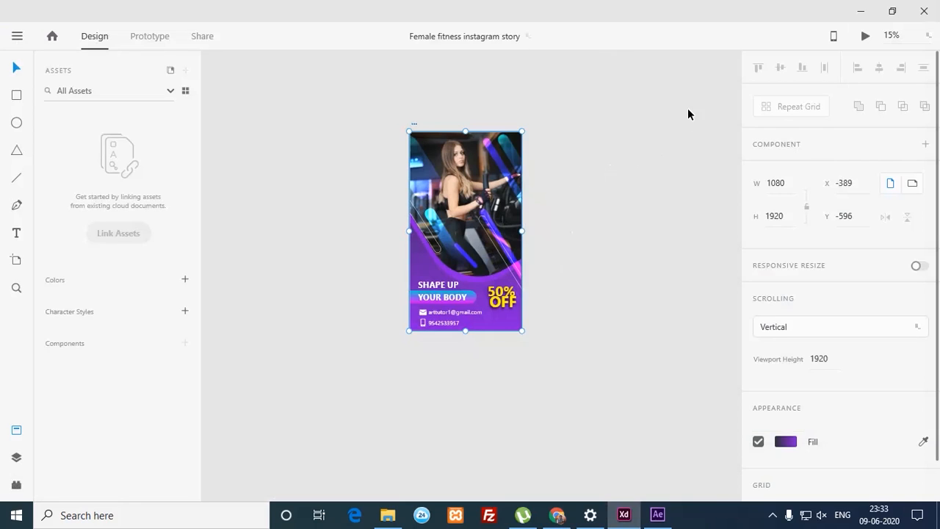
# Step: Close Adobe XD and view the full story layout in 'Web 1920 – 1' at 12.5%
pyautogui.click(926, 13)
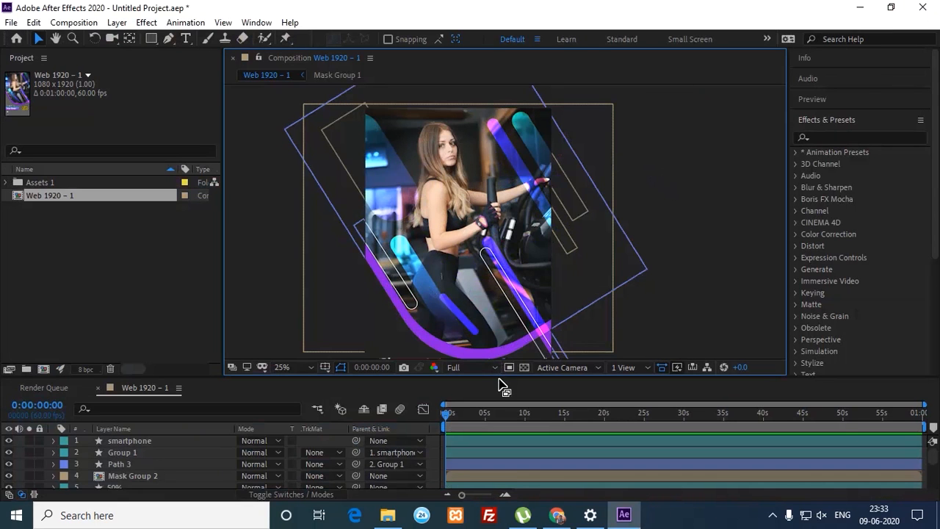
pyautogui.moveTo(503, 382); pyautogui.dragTo(506, 330)
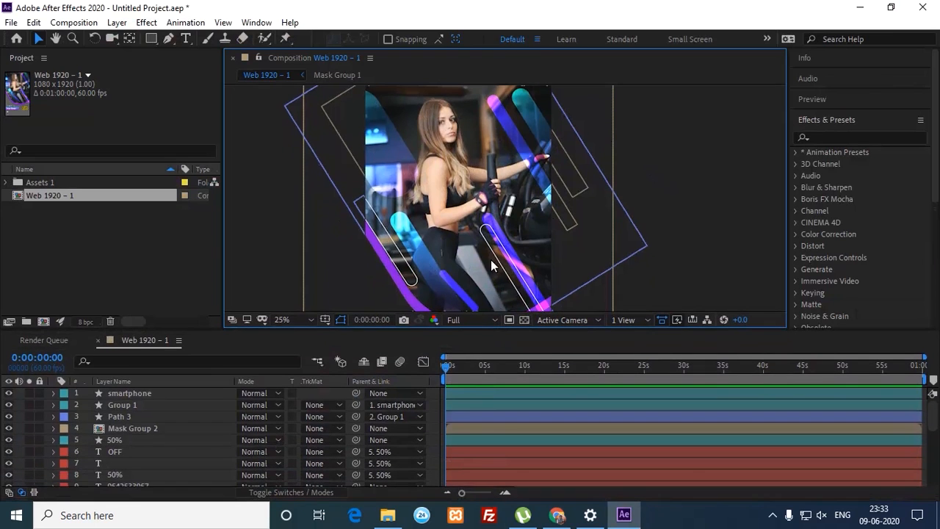
pyautogui.scroll(-8, 501, 234)
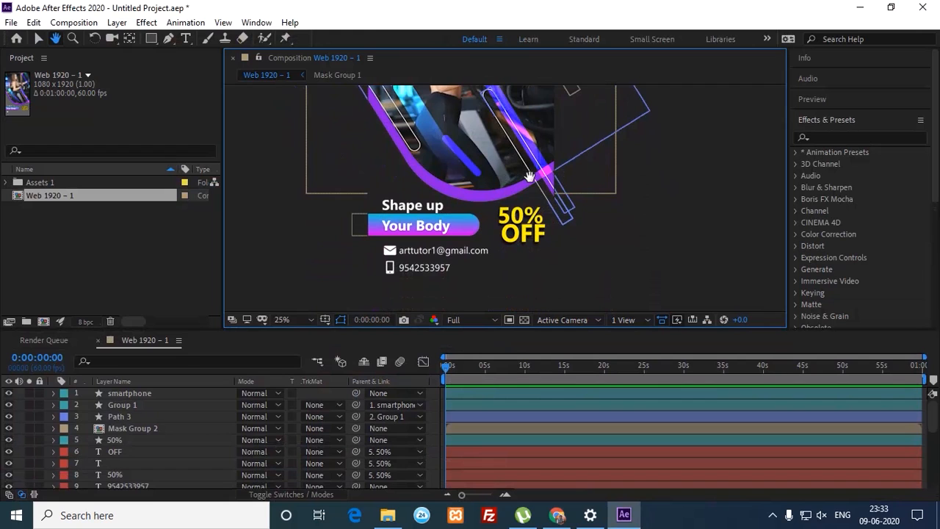
pyautogui.press('v')
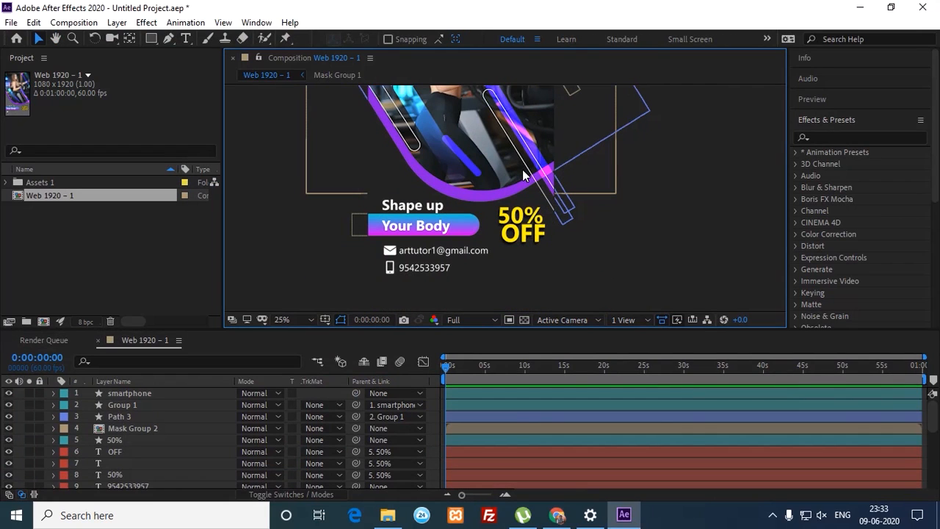
pyautogui.press(',')
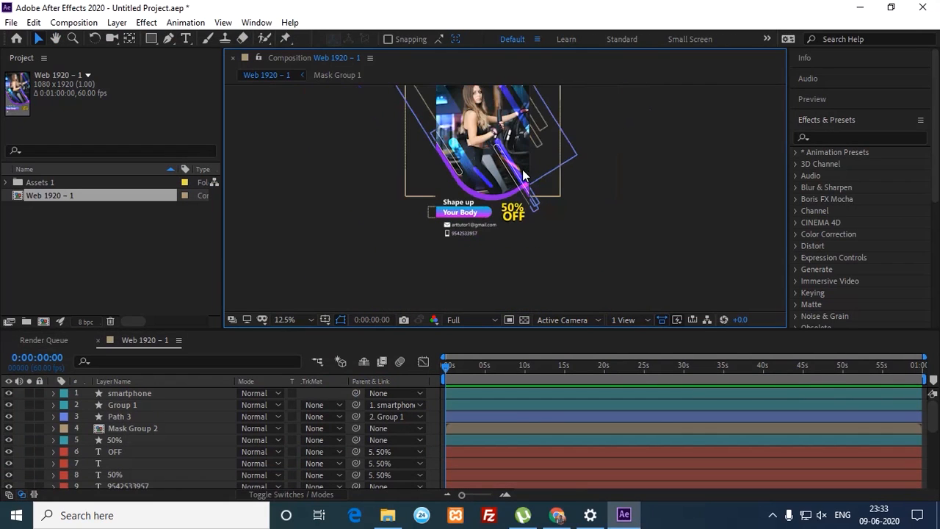
# Step: Move the composition lower in the viewer and enlarge the timeline to list all 23 layers
pyautogui.press('h')
pyautogui.moveTo(524, 176); pyautogui.dragTo(541, 240)
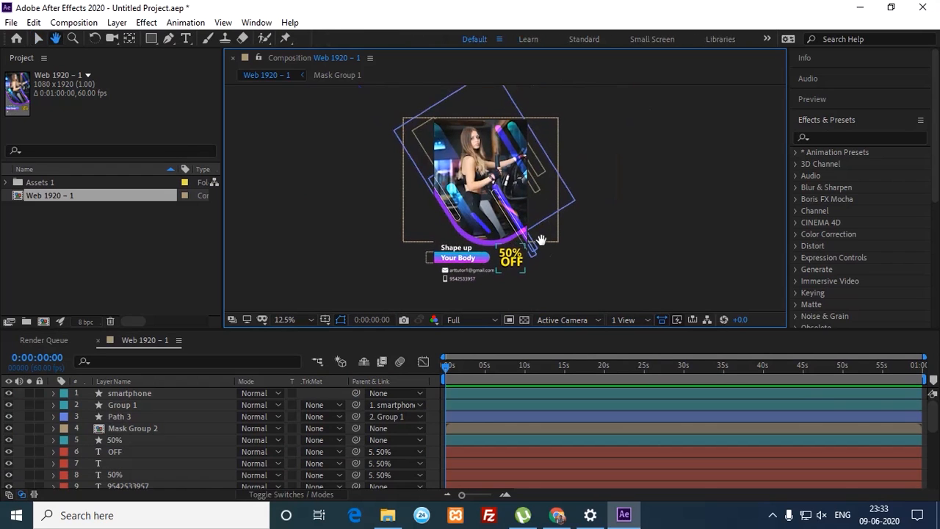
pyautogui.press('v')
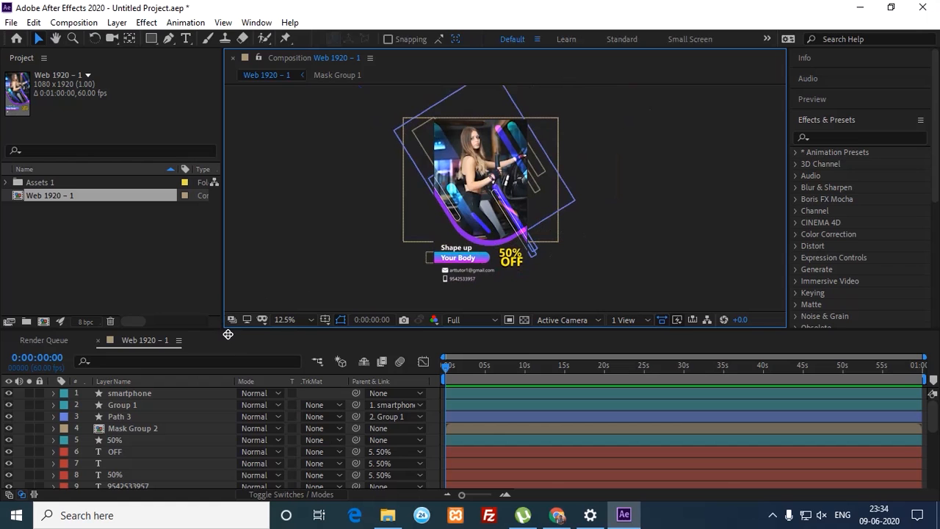
pyautogui.moveTo(228, 333); pyautogui.dragTo(232, 204)
pyautogui.moveTo(234, 157); pyautogui.dragTo(235, 145)
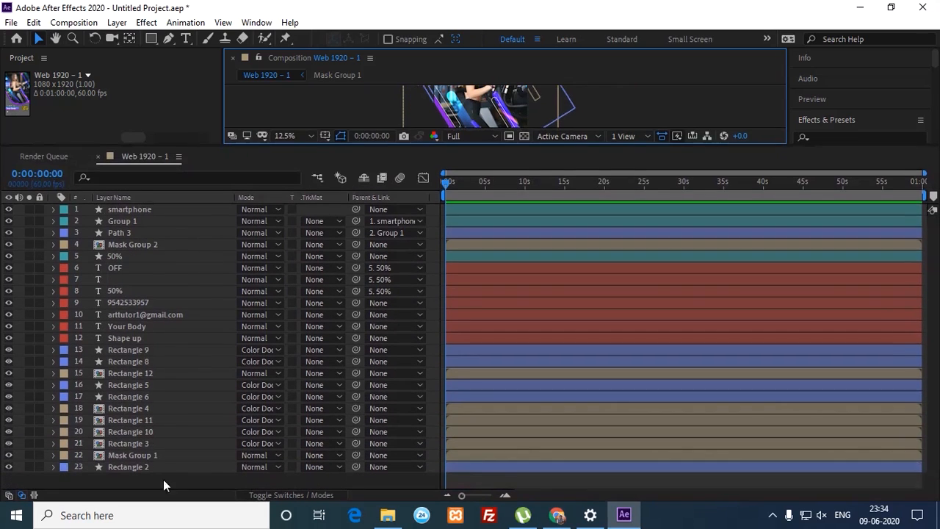
# Step: Open Solid Settings for a new 1080×1920 solid after undoing an accidental text layer
pyautogui.click(157, 480)
pyautogui.rightClick(157, 480)
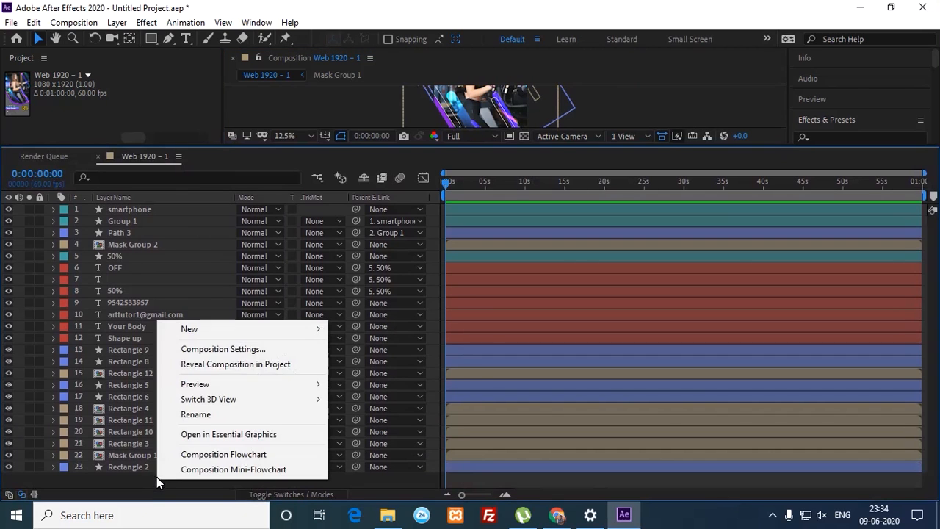
pyautogui.moveTo(220, 331)
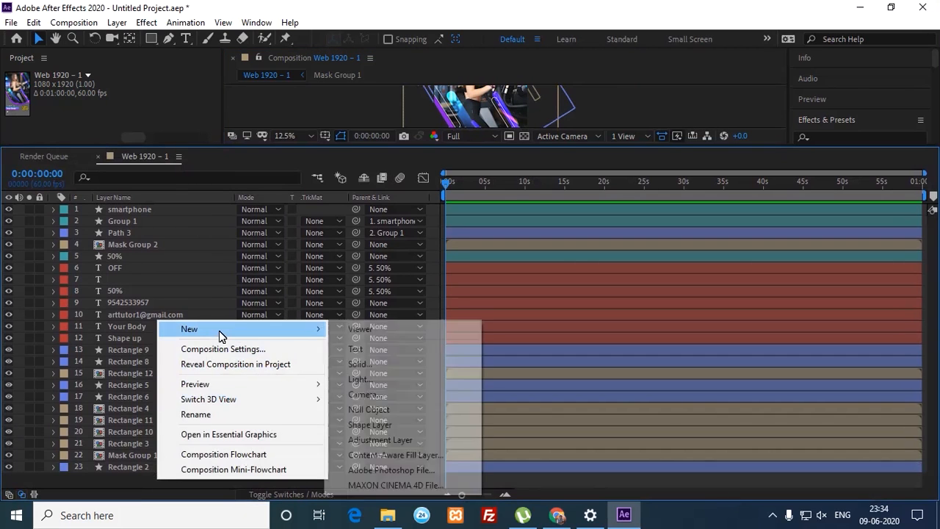
pyautogui.click(370, 353)
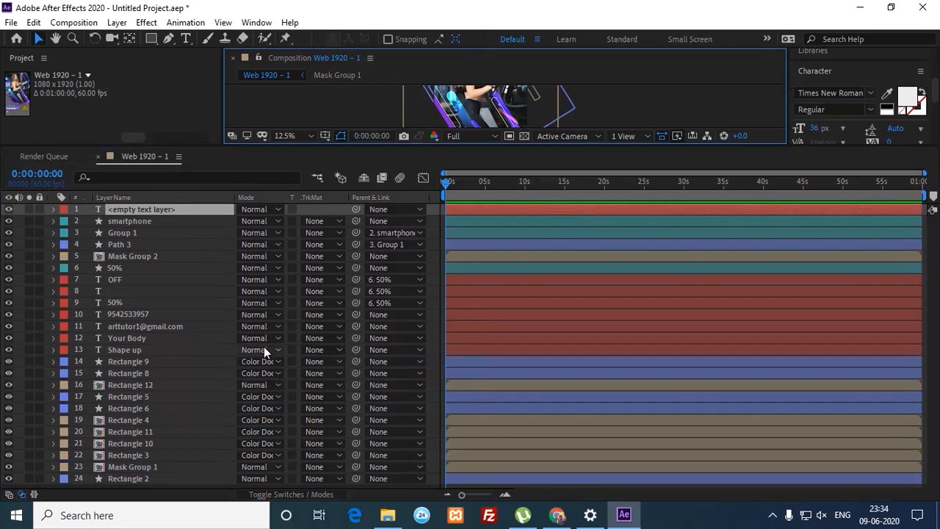
pyautogui.hotkey('ctrl', 'z')
pyautogui.click(140, 479)
pyautogui.press('space')
pyautogui.rightClick(143, 480)
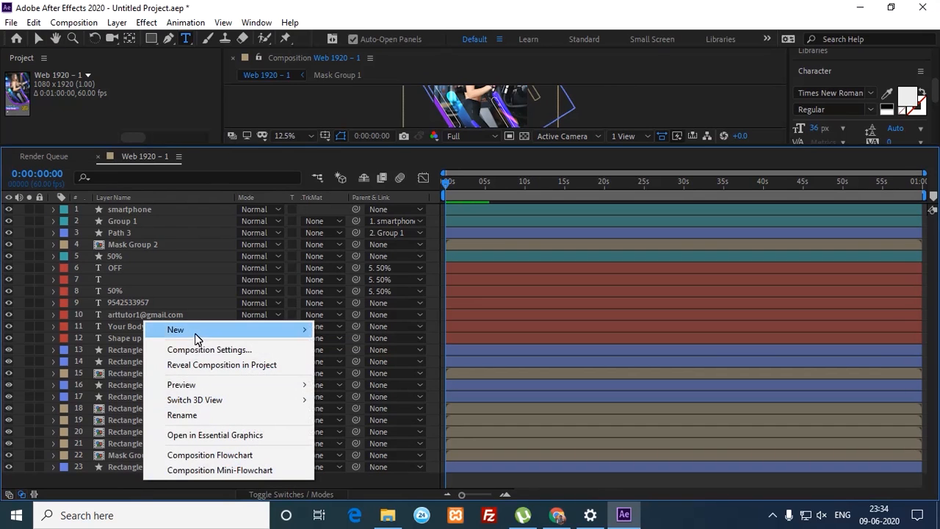
pyautogui.moveTo(241, 333)
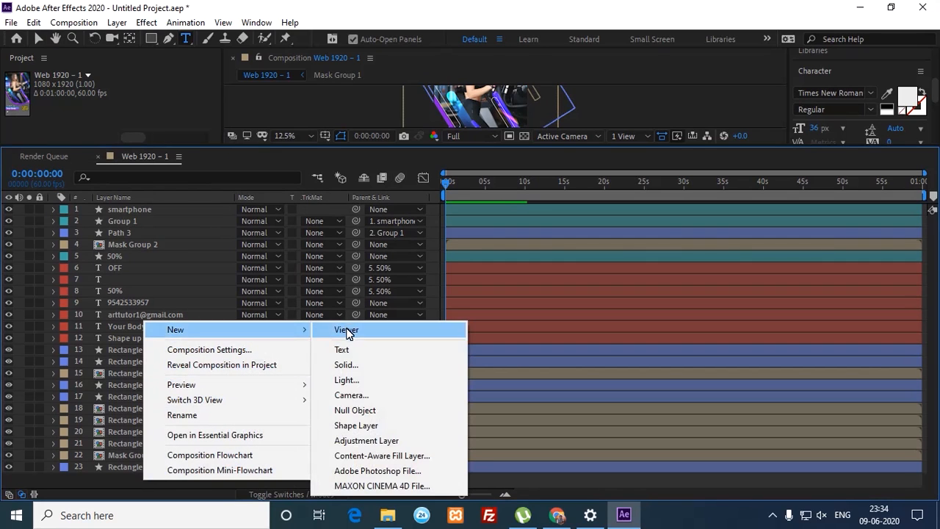
pyautogui.click(356, 365)
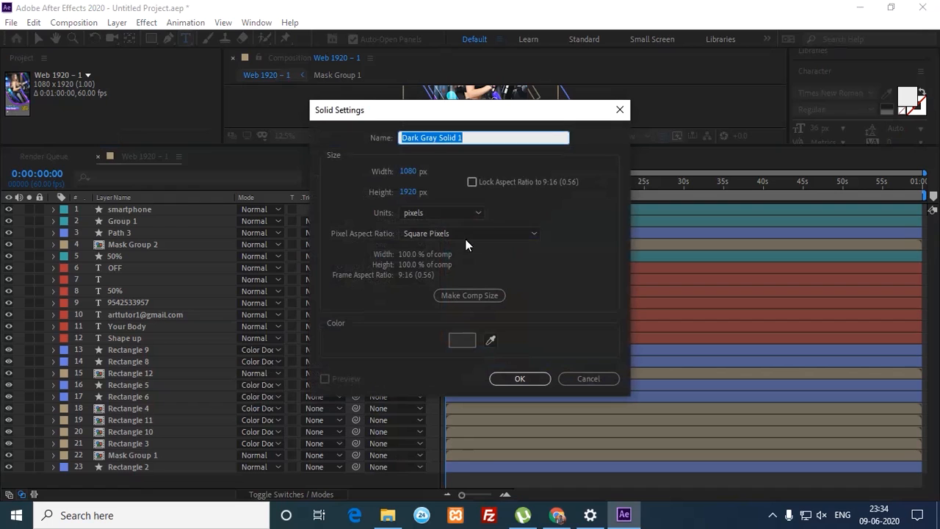
# Step: Create a comp-sized Dark Gray Solid 1 and drag it to the bottom as layer 24
pyautogui.click(472, 295)
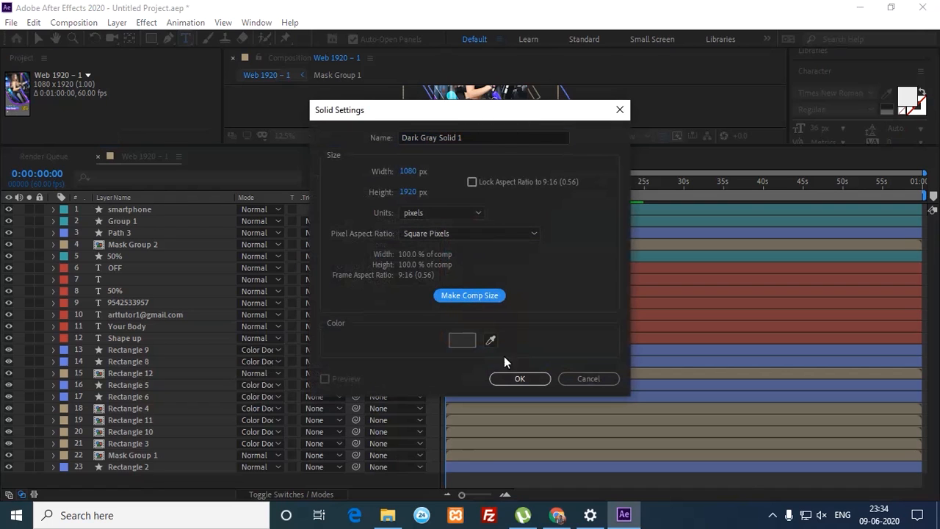
pyautogui.click(514, 377)
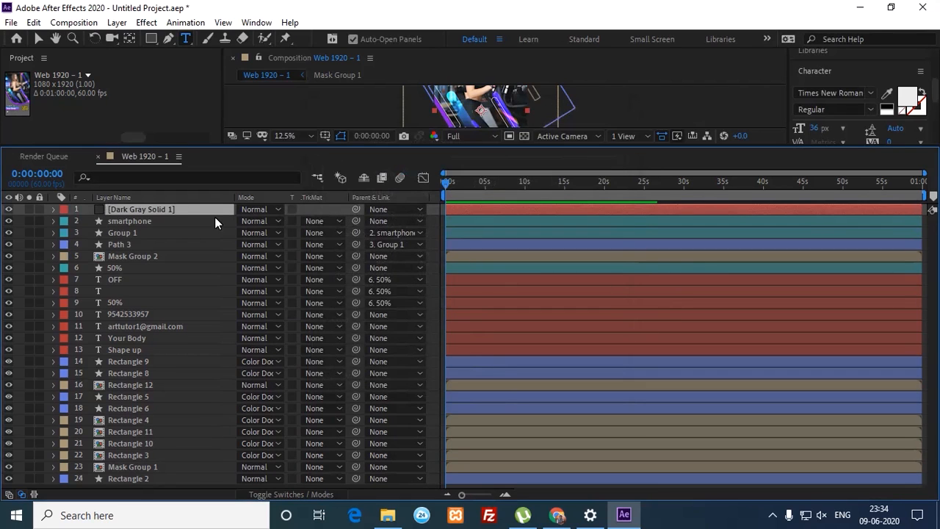
pyautogui.moveTo(207, 211); pyautogui.dragTo(185, 488)
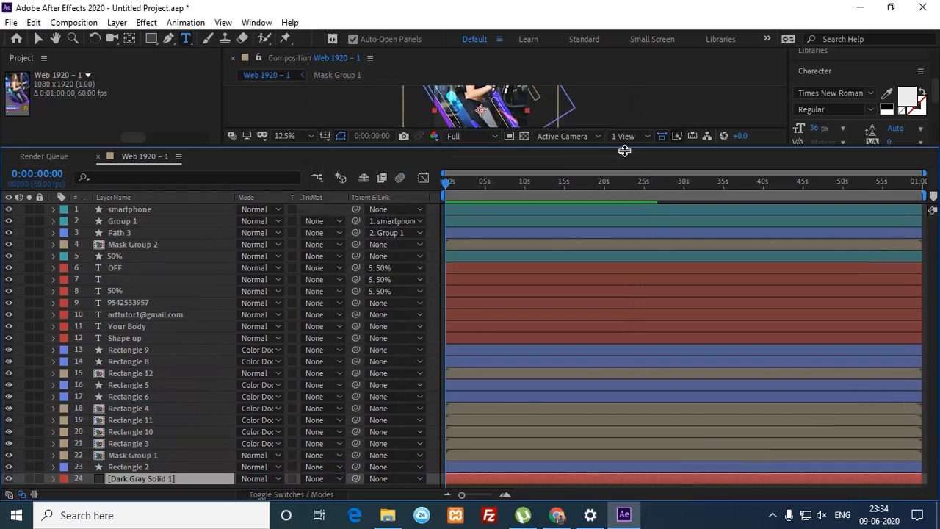
pyautogui.moveTo(623, 148); pyautogui.dragTo(624, 147)
pyautogui.moveTo(624, 185); pyautogui.dragTo(536, 287)
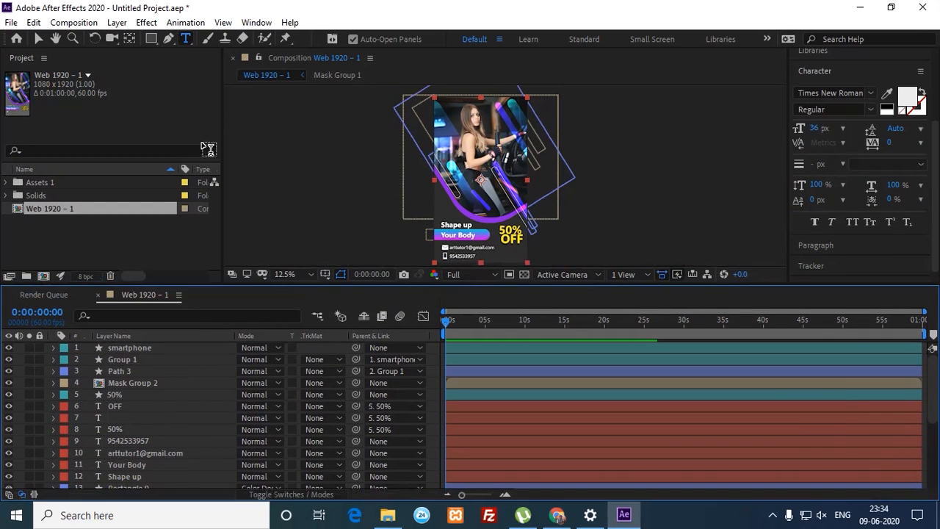
pyautogui.click(40, 39)
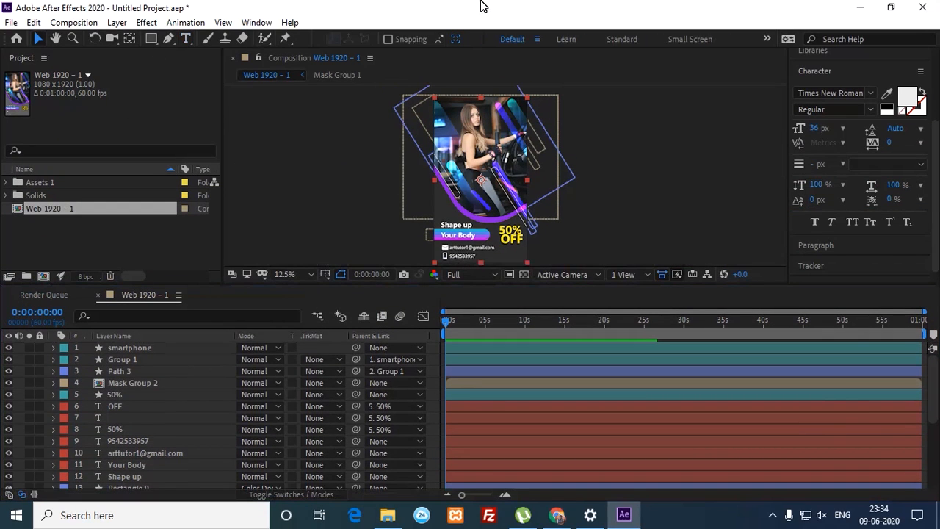
# Step: Save the project as 'female fitness instagram story.aep' in the Pictures folder
pyautogui.click(893, 10)
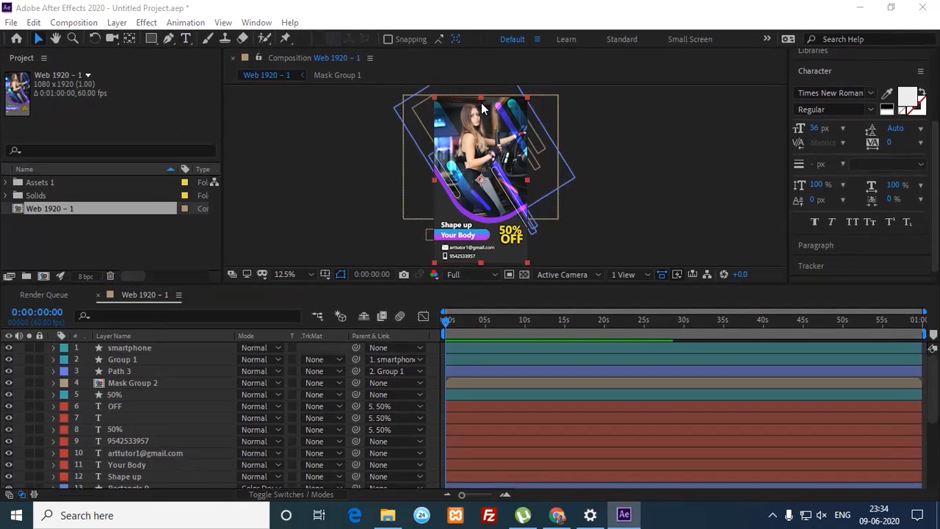
pyautogui.hotkey('ctrl', 's')
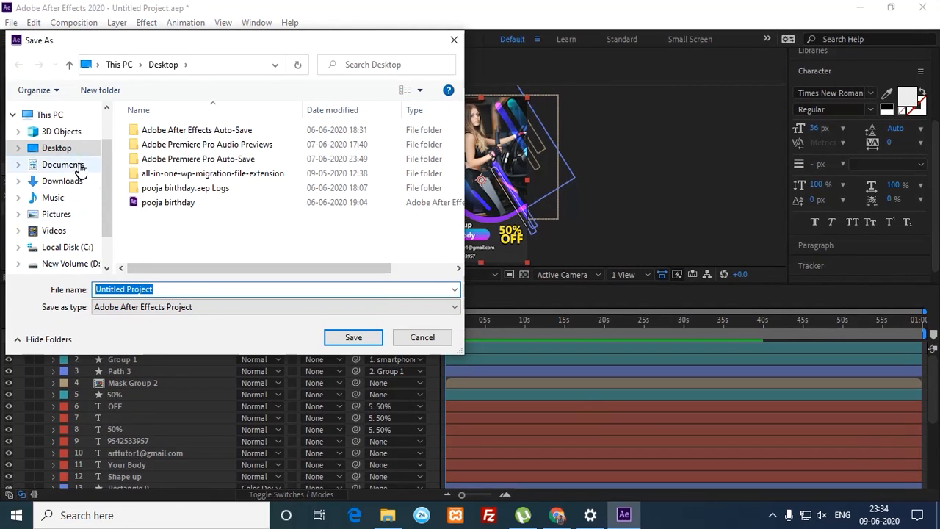
pyautogui.click(73, 213)
pyautogui.click(180, 287)
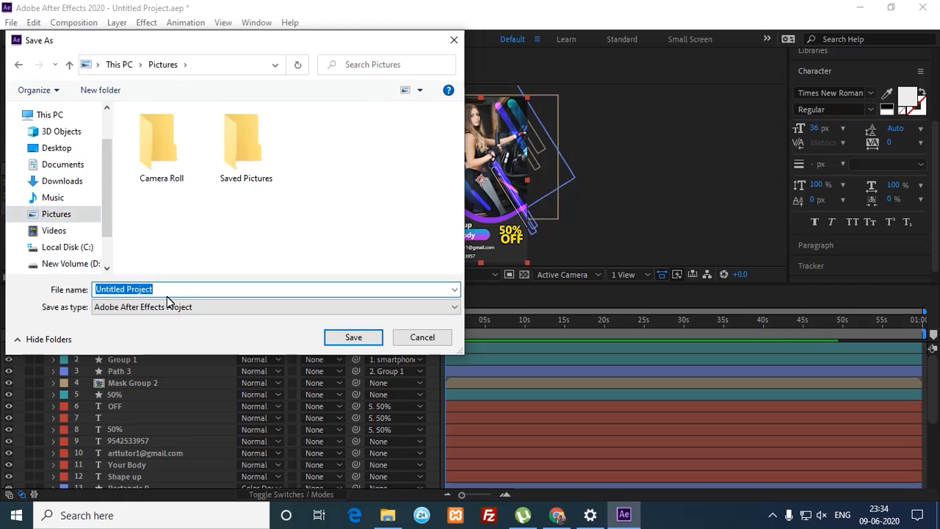
pyautogui.write('in')
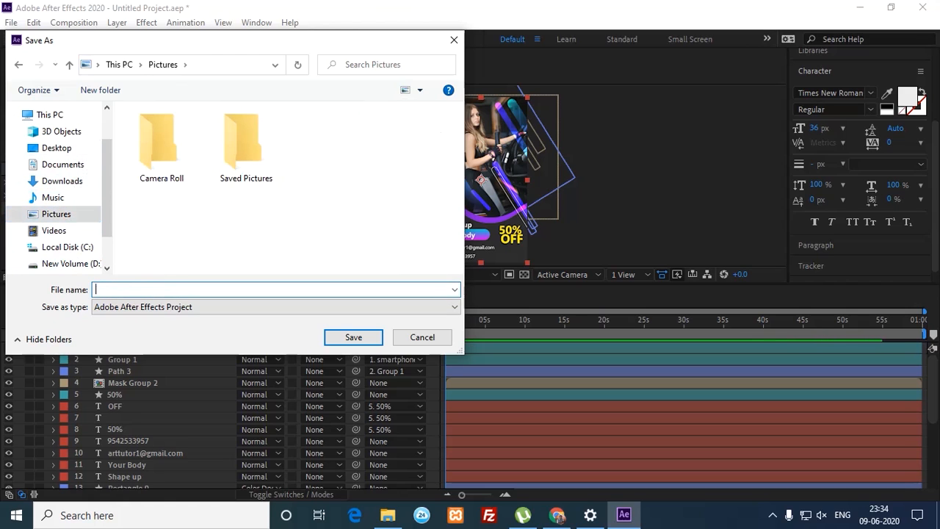
pyautogui.write('female')
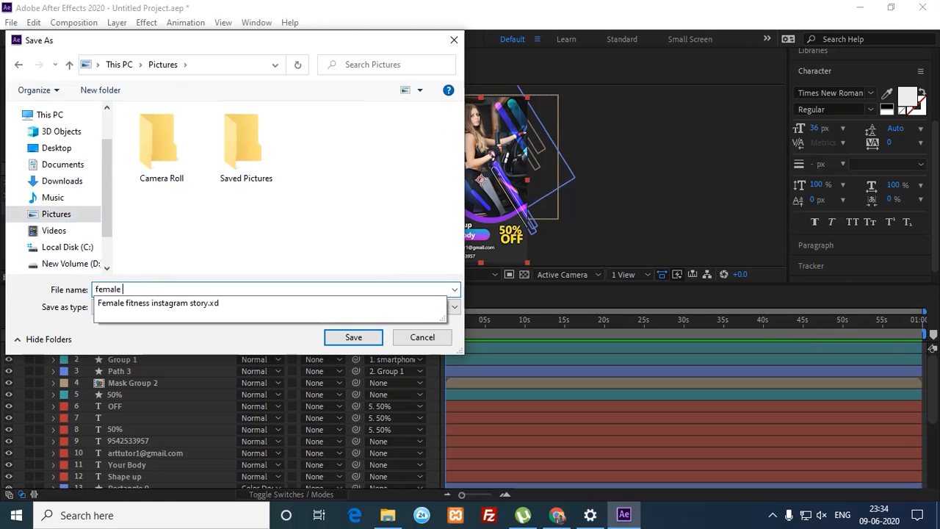
pyautogui.write(' fitness instagram story')
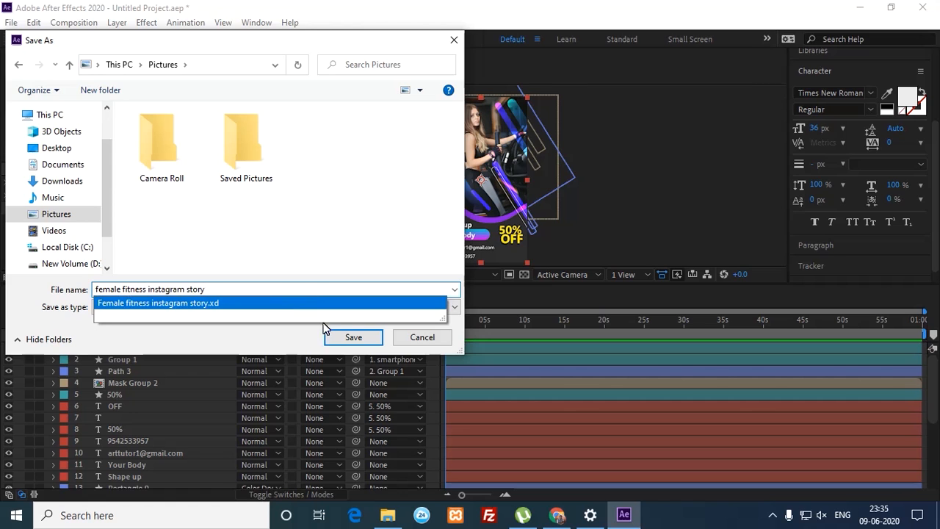
pyautogui.click(338, 337)
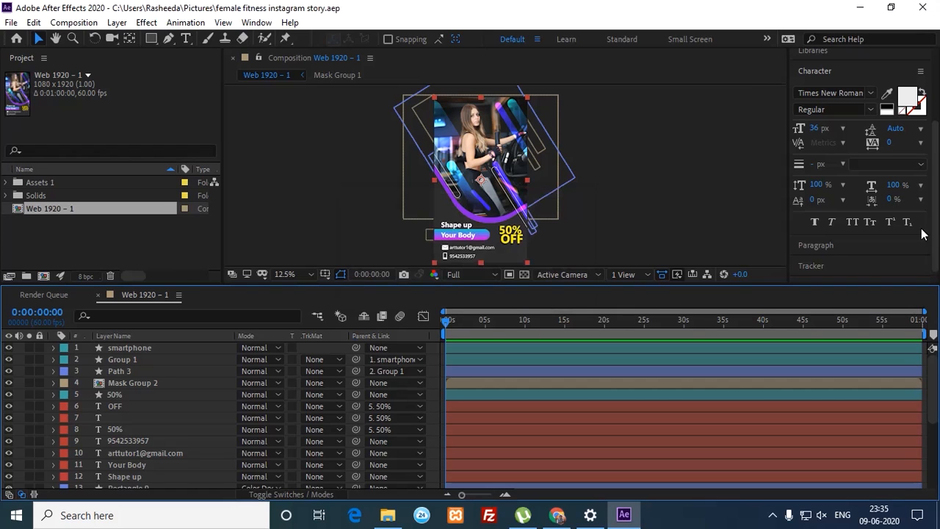
# Step: Apply the Gradient Ramp effect, found by searching 'ramp', to Dark Gray Solid 1
pyautogui.moveTo(932, 379); pyautogui.dragTo(933, 452)
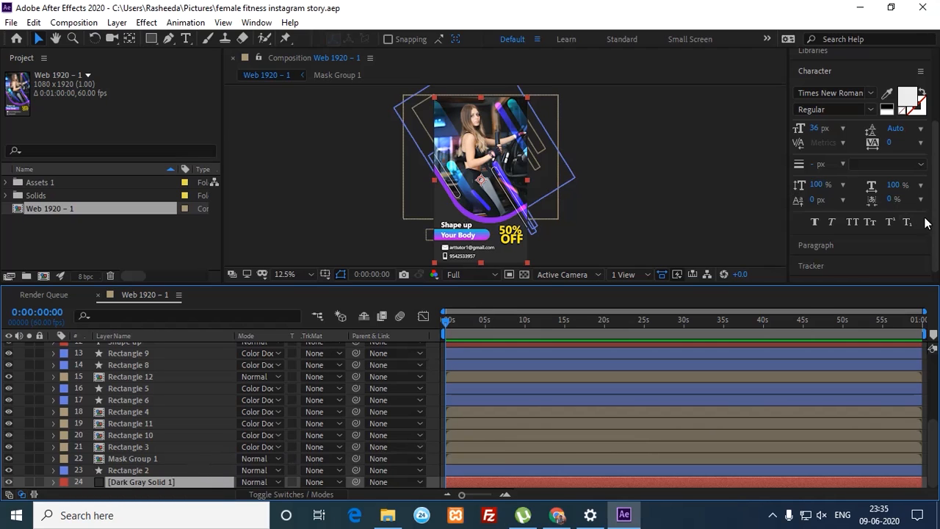
pyautogui.scroll(5, 925, 222)
pyautogui.click(850, 117)
pyautogui.click(833, 140)
pyautogui.write('ramp')
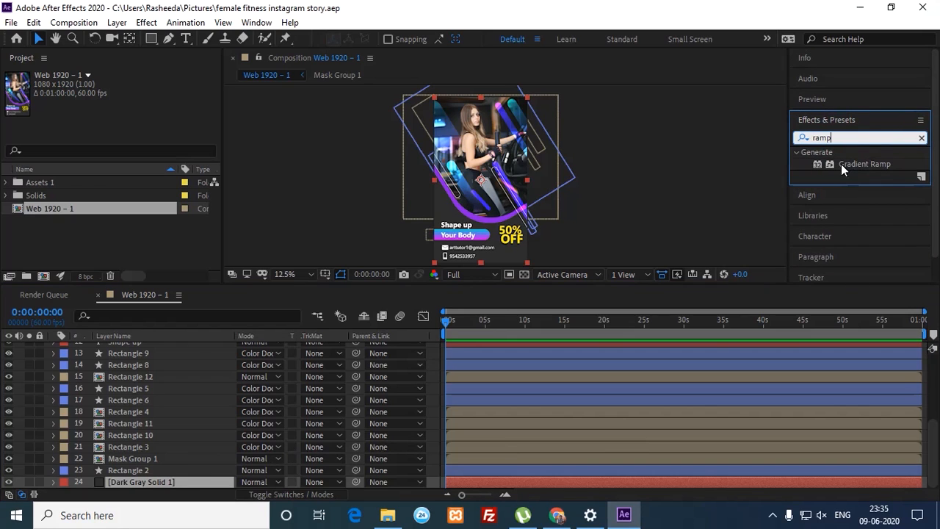
pyautogui.moveTo(845, 164); pyautogui.dragTo(569, 486)
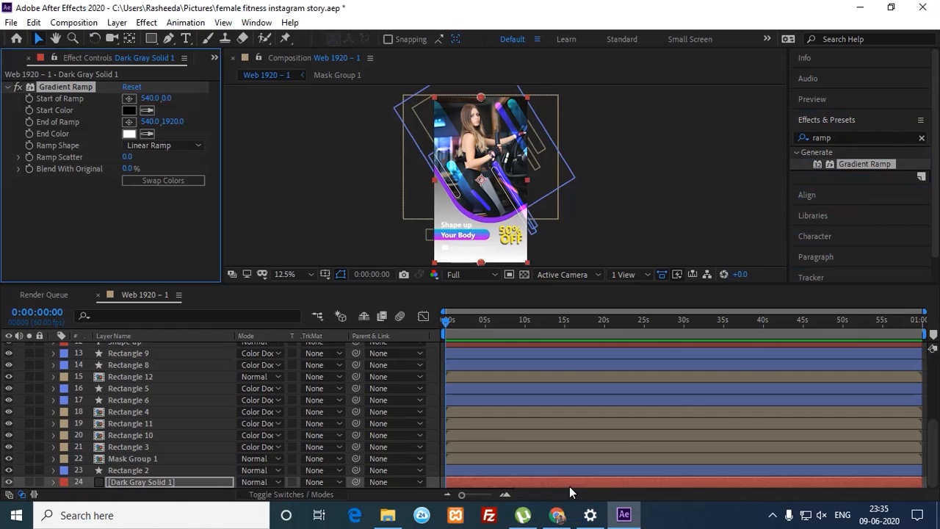
# Step: Set the ramp's End Color to the poster's purple using the eyedropper
pyautogui.press('.')
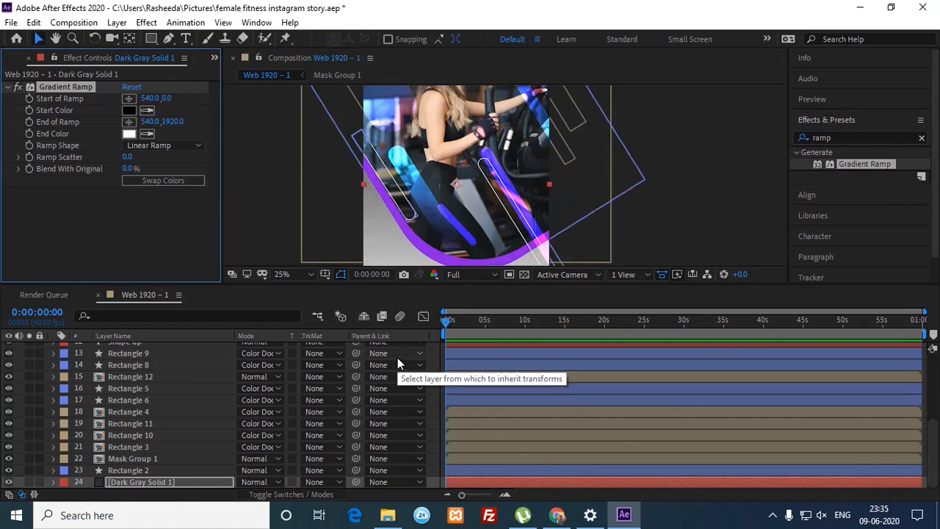
pyautogui.moveTo(354, 163); pyautogui.dragTo(352, 78)
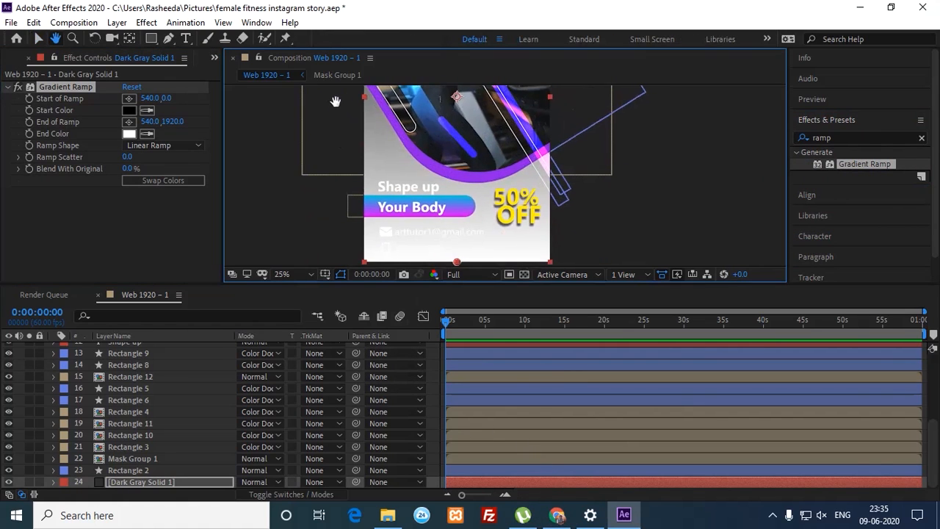
pyautogui.click(147, 134)
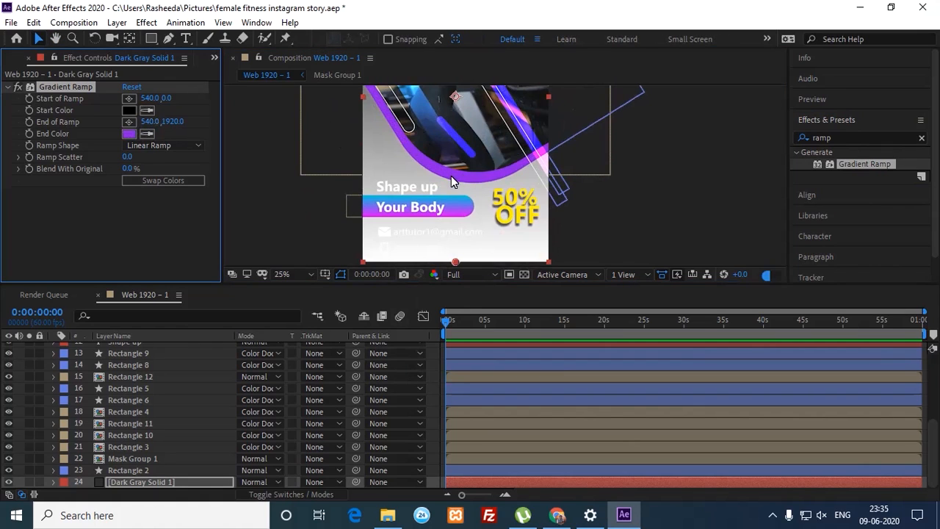
pyautogui.click(451, 177)
# Step: Place the ramp start at 496,932 on the torso and the end at 148,1972 near the bottom-left
pyautogui.moveTo(337, 152); pyautogui.dragTo(352, 220)
pyautogui.press('v')
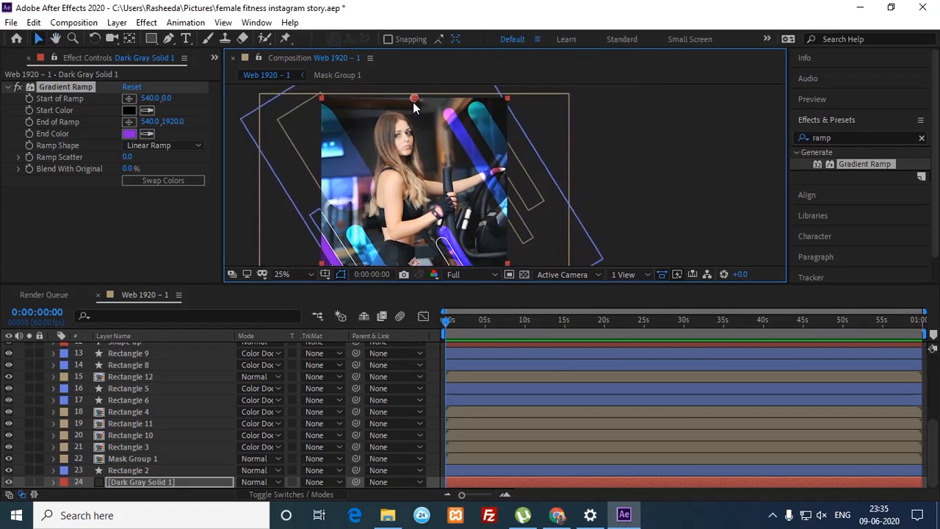
pyautogui.moveTo(412, 105); pyautogui.dragTo(411, 151)
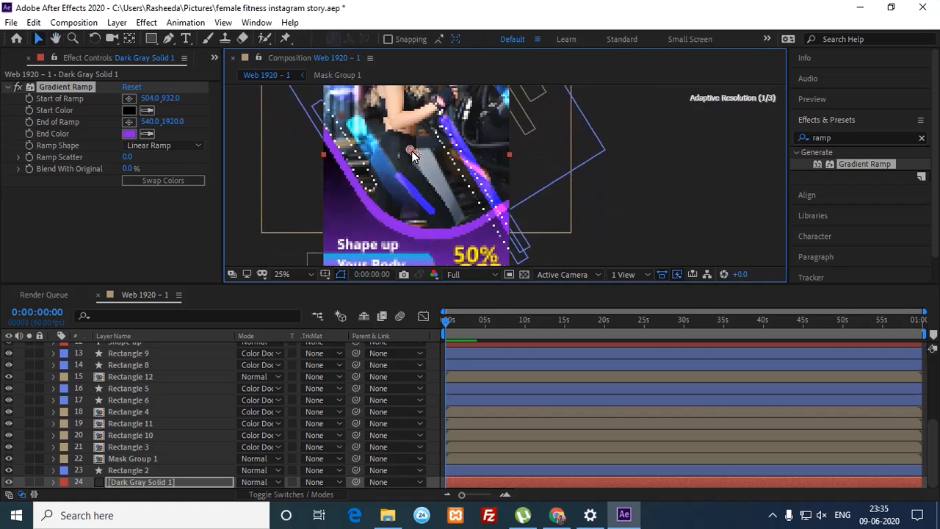
pyautogui.moveTo(447, 188); pyautogui.dragTo(445, 124)
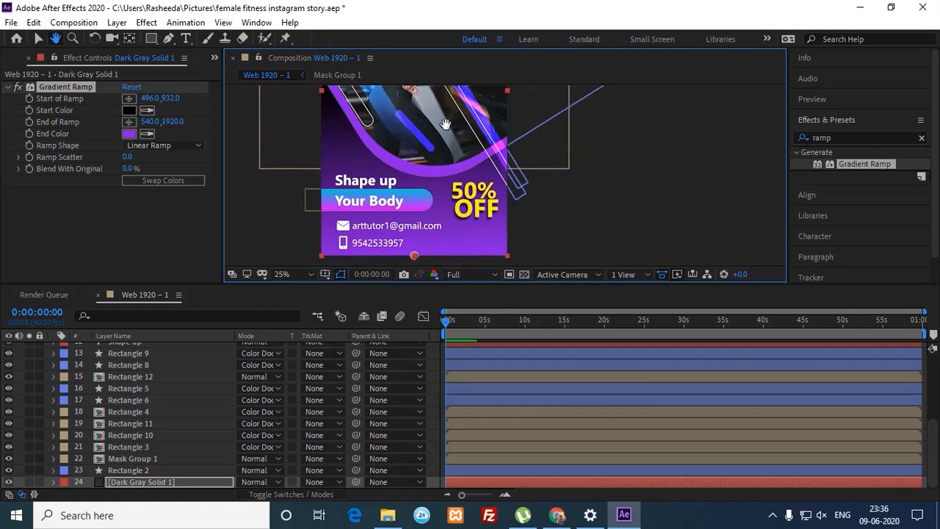
pyautogui.moveTo(411, 251); pyautogui.dragTo(347, 245)
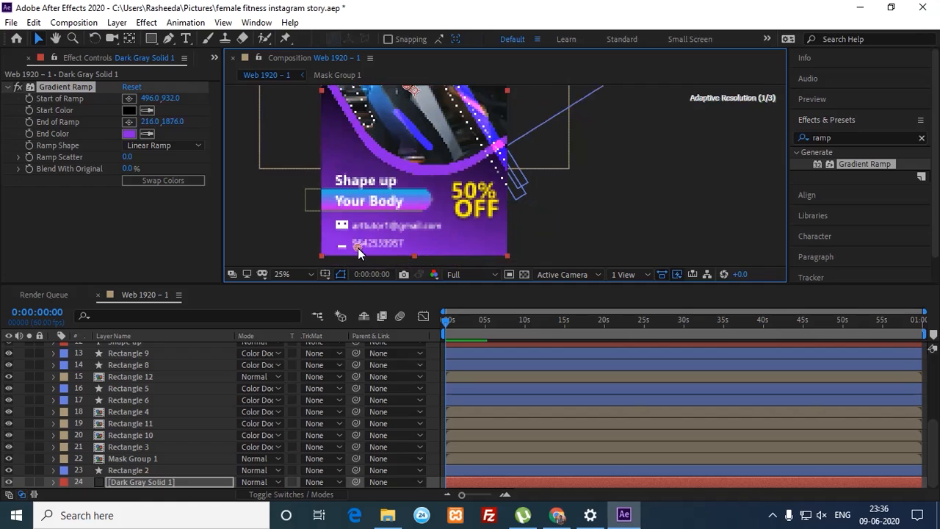
pyautogui.moveTo(348, 265); pyautogui.dragTo(345, 266)
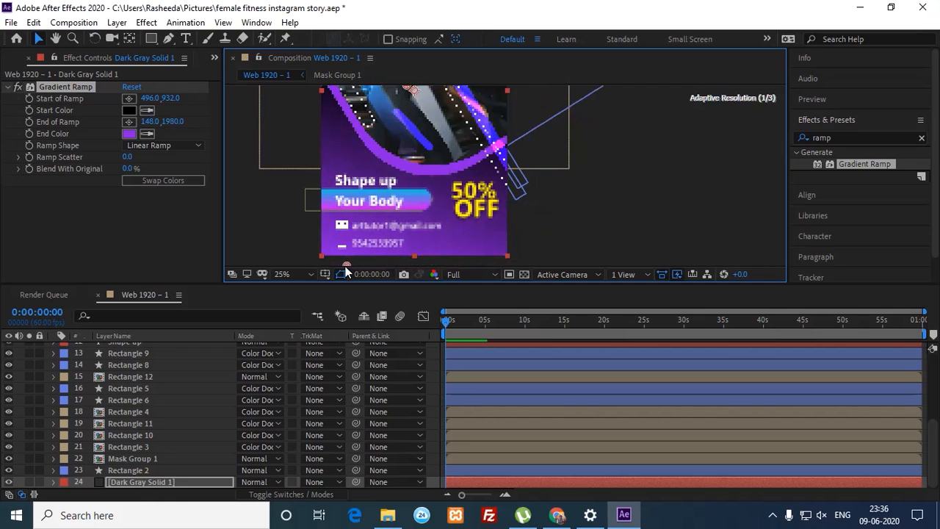
pyautogui.click(285, 220)
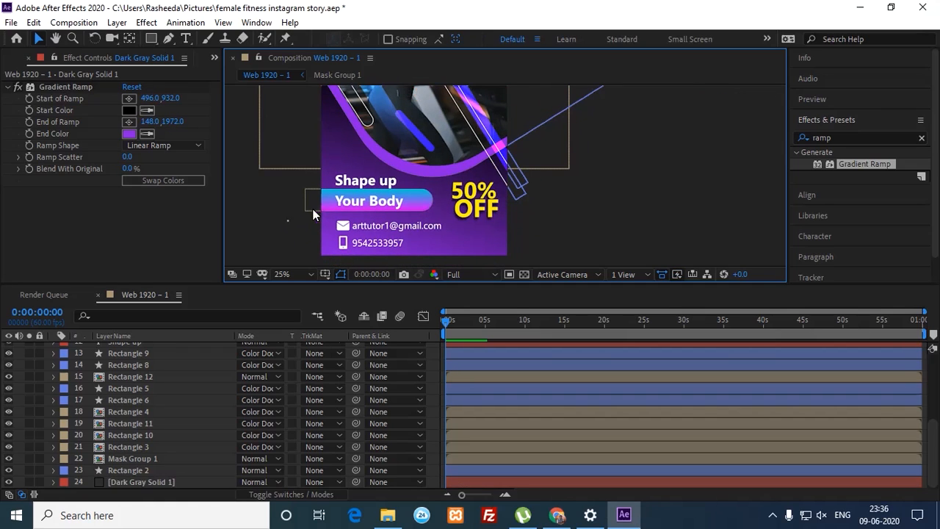
# Step: Set preview resolution to Quarter, enlarge the viewer, and zoom out to 12.5% to show the whole poster
pyautogui.click(469, 271)
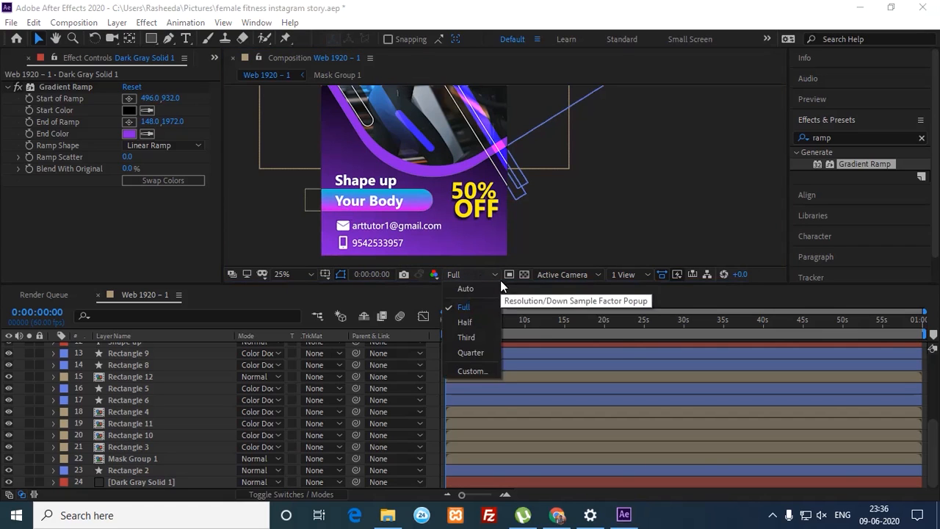
pyautogui.click(480, 354)
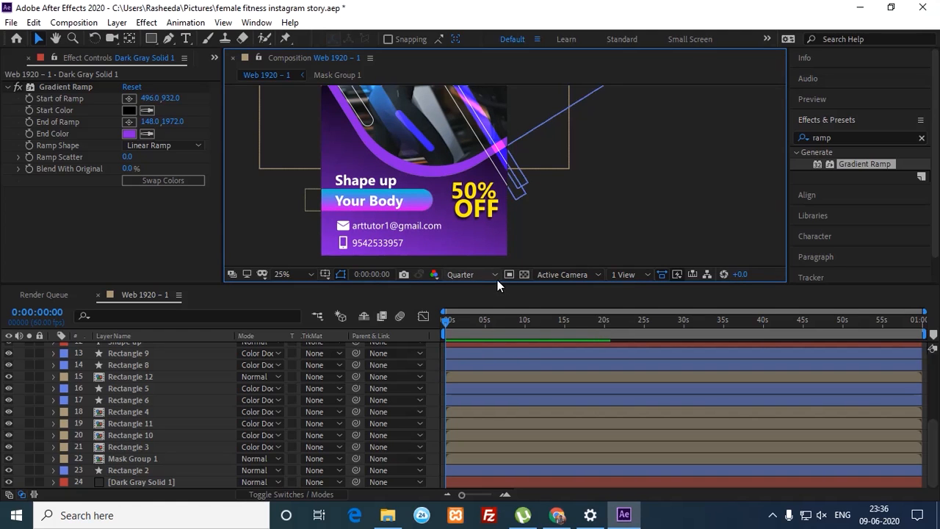
pyautogui.moveTo(504, 288); pyautogui.dragTo(500, 315)
pyautogui.press('space')
pyautogui.moveTo(552, 220); pyautogui.dragTo(570, 283)
pyautogui.moveTo(528, 208); pyautogui.dragTo(540, 239)
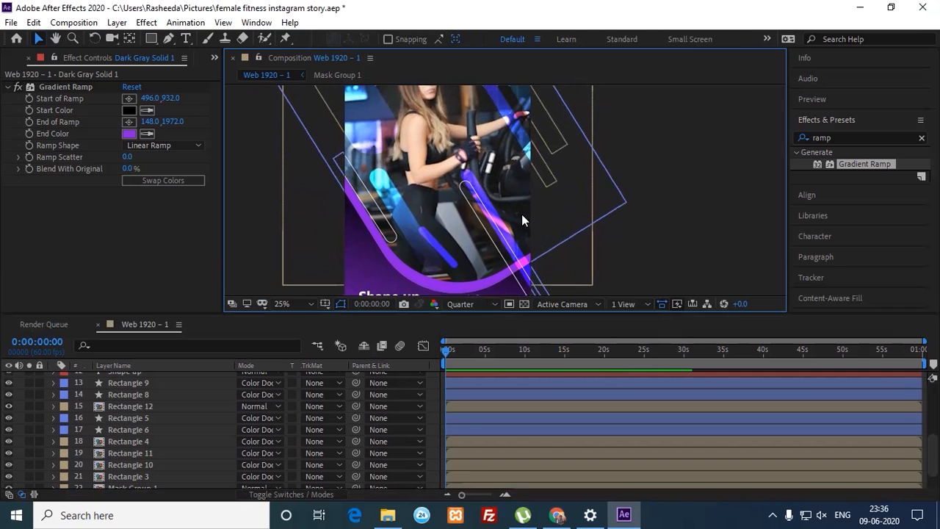
pyautogui.press(',')
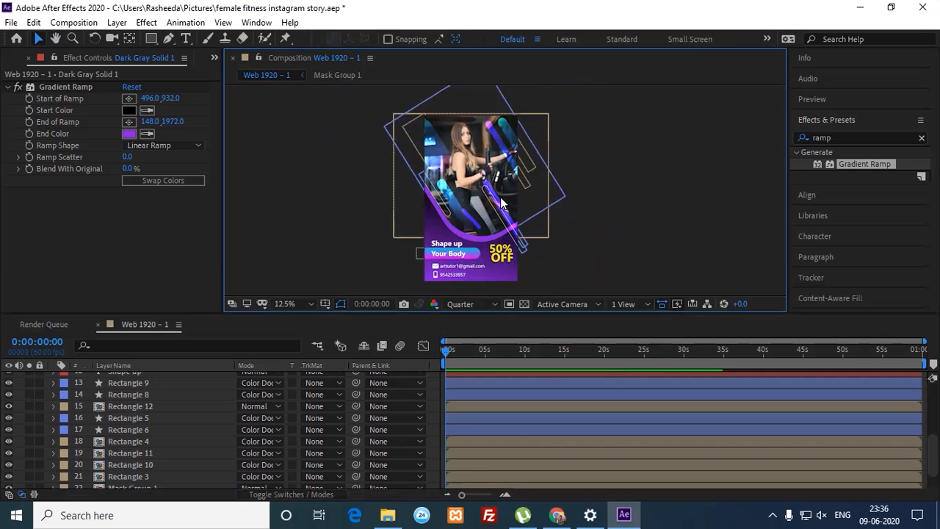
# Step: Select Mask Group 1, toggle its visibility off and on, then open it and select the photo layer
pyautogui.click(459, 209)
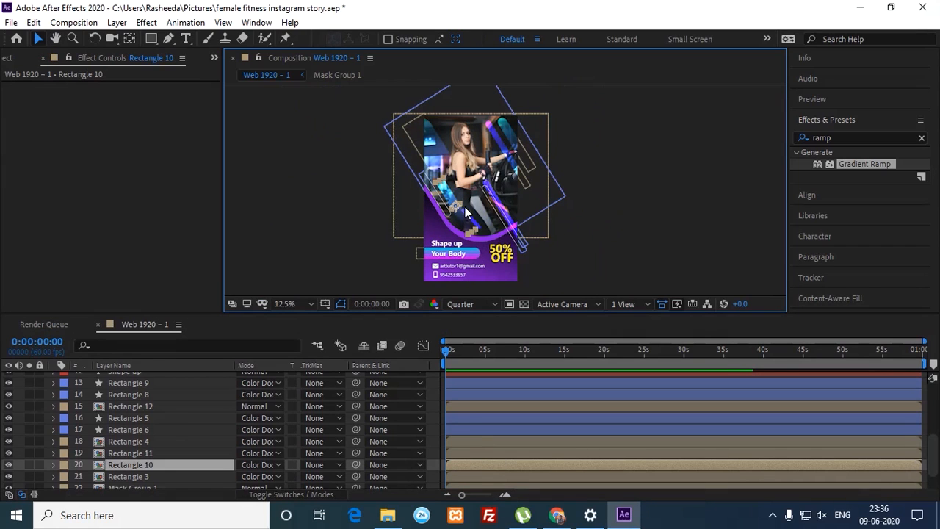
pyautogui.click(488, 163)
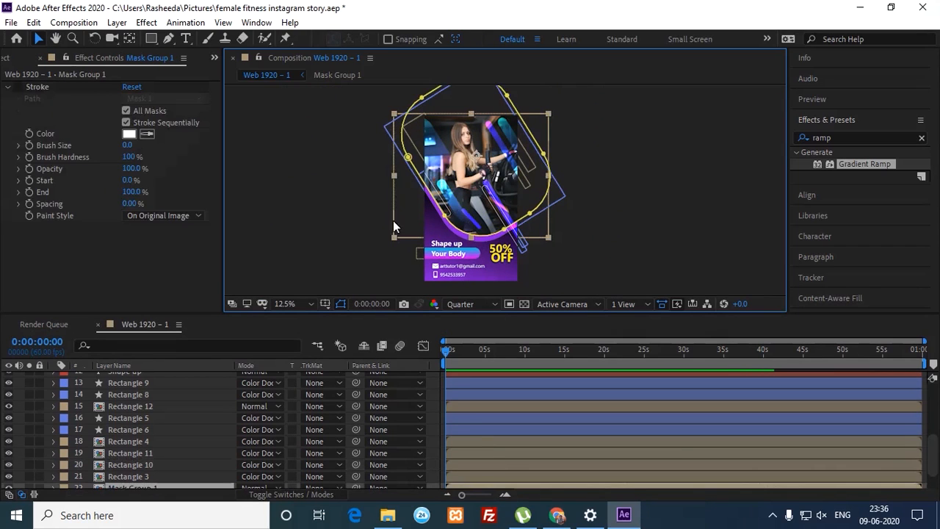
pyautogui.moveTo(932, 455); pyautogui.dragTo(932, 480)
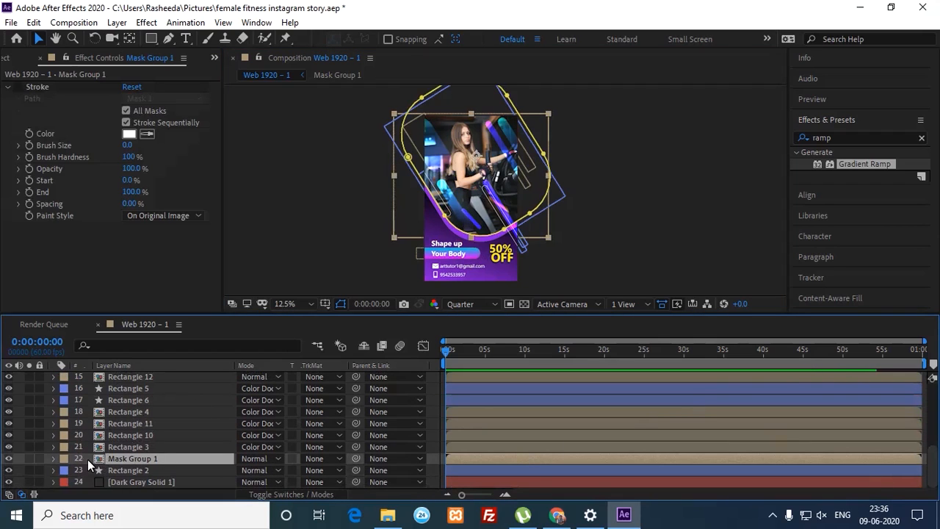
pyautogui.click(9, 459)
pyautogui.click(9, 459)
pyautogui.doubleClick(96, 459)
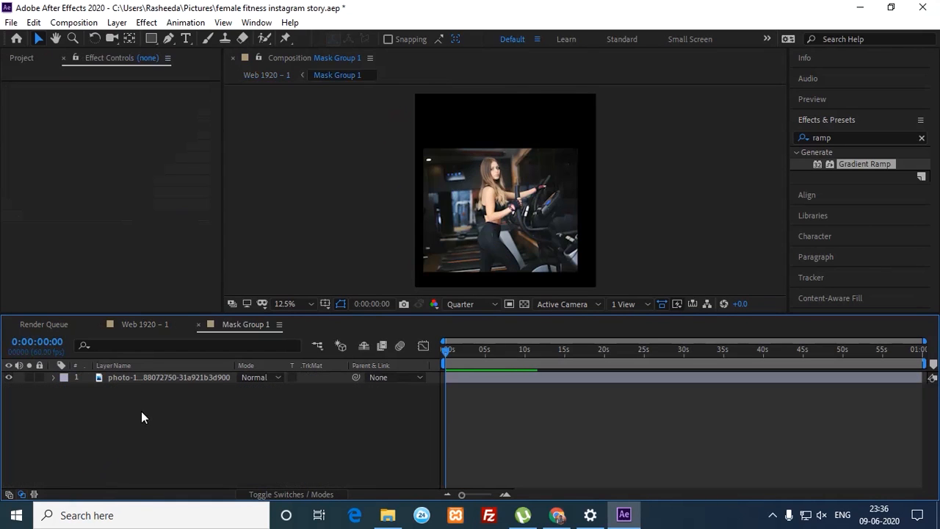
pyautogui.click(170, 380)
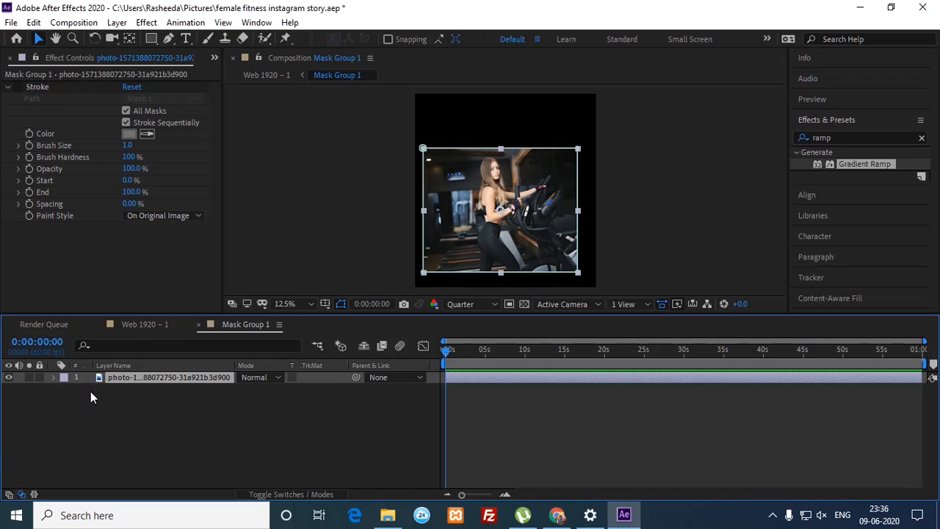
# Step: Add a 117.8% Scale keyframe at frame 0 and zoom the timeline into the opening frames
pyautogui.press('s')
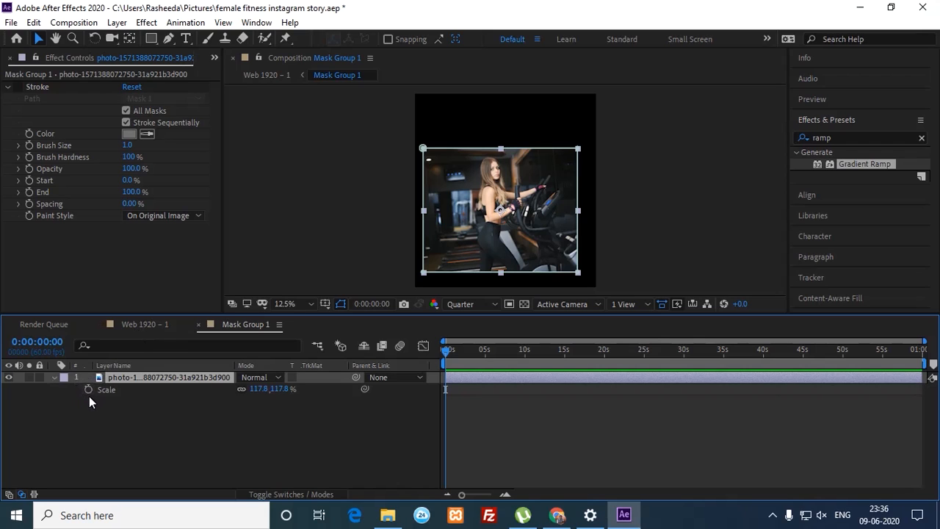
pyautogui.click(89, 390)
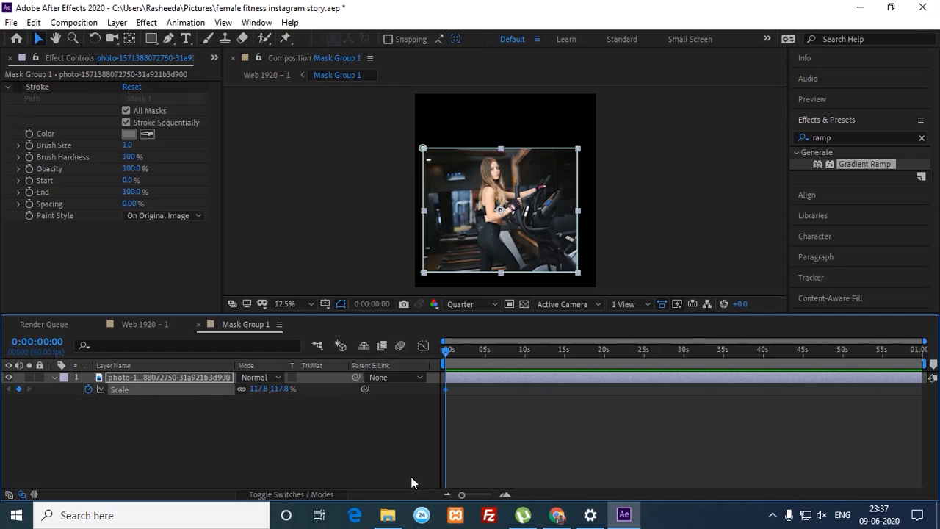
pyautogui.click(505, 495)
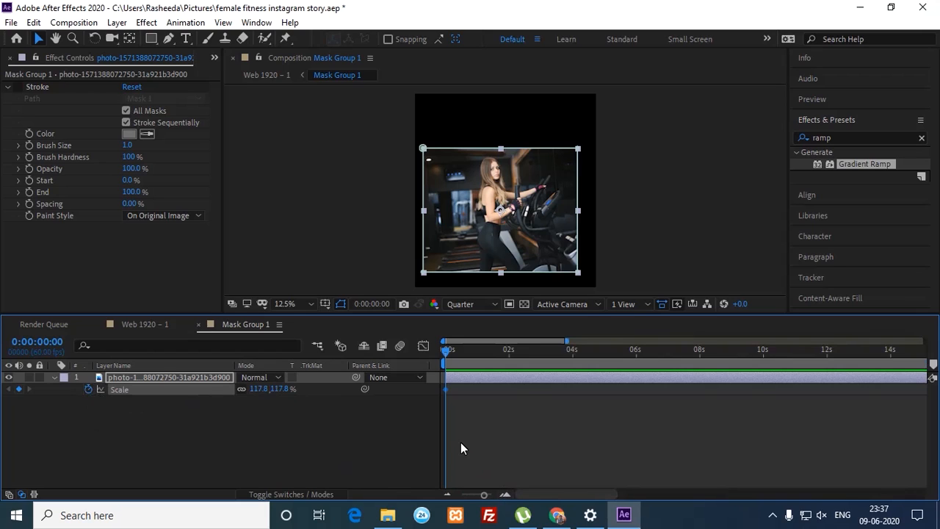
pyautogui.press('pagedown')
pyautogui.click(504, 495)
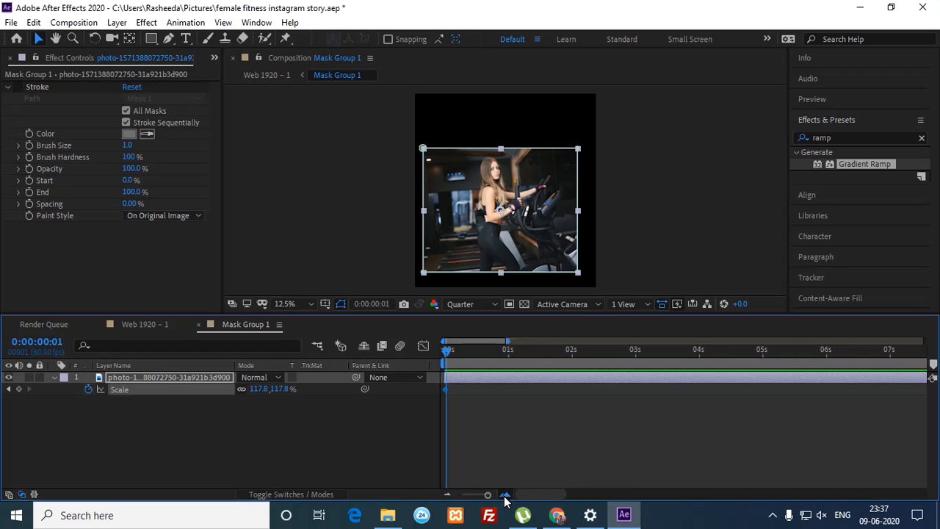
pyautogui.click(505, 494)
pyautogui.click(443, 352)
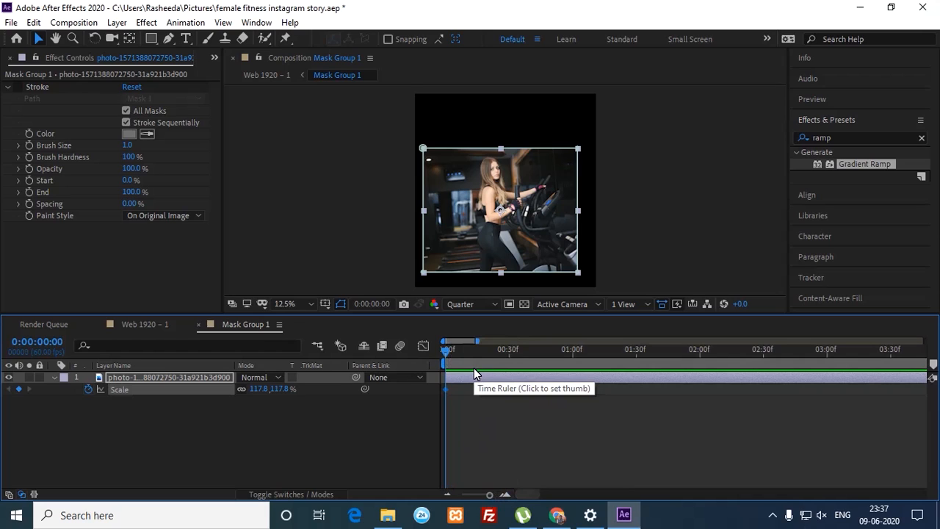
# Step: Add a second Scale keyframe at frame 30, also at 117.8%
pyautogui.hotkey('shift', 'pagedown')
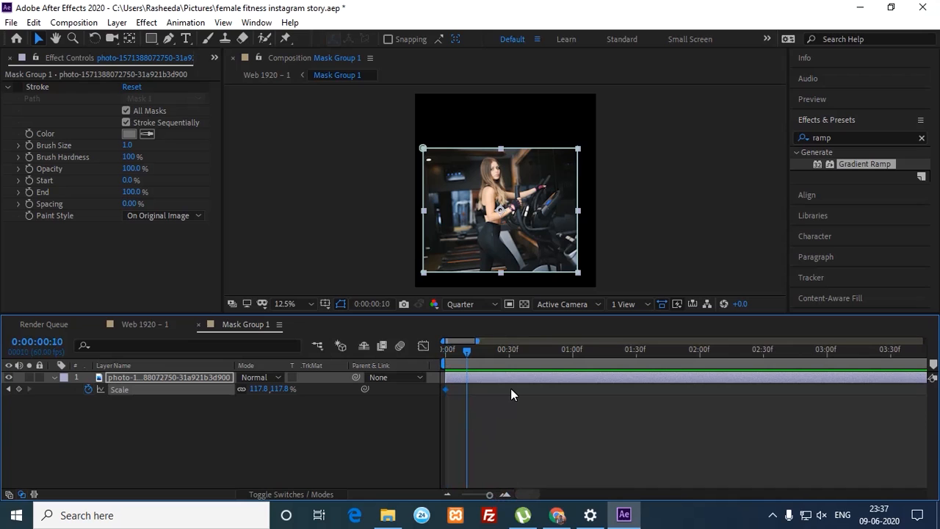
pyautogui.hotkey('shift', 'pagedown')
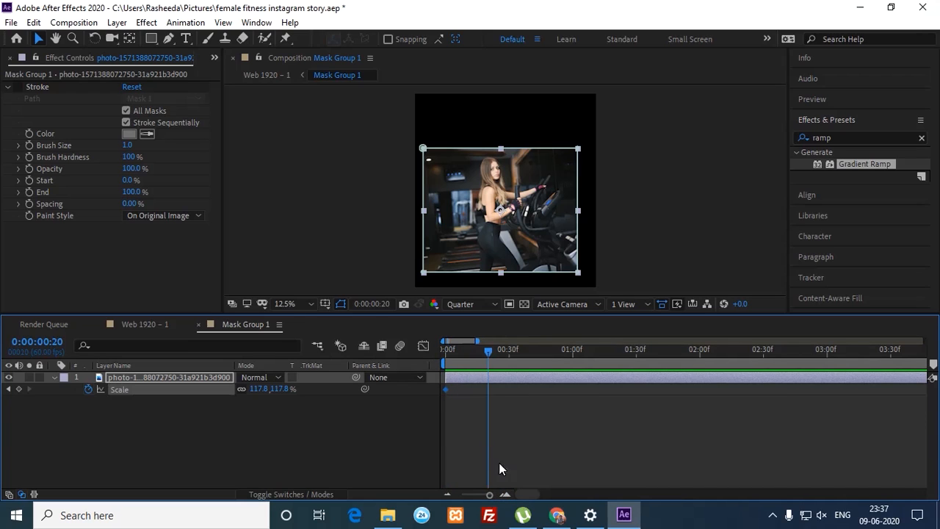
pyautogui.click(523, 494)
pyautogui.moveTo(523, 494); pyautogui.dragTo(500, 492)
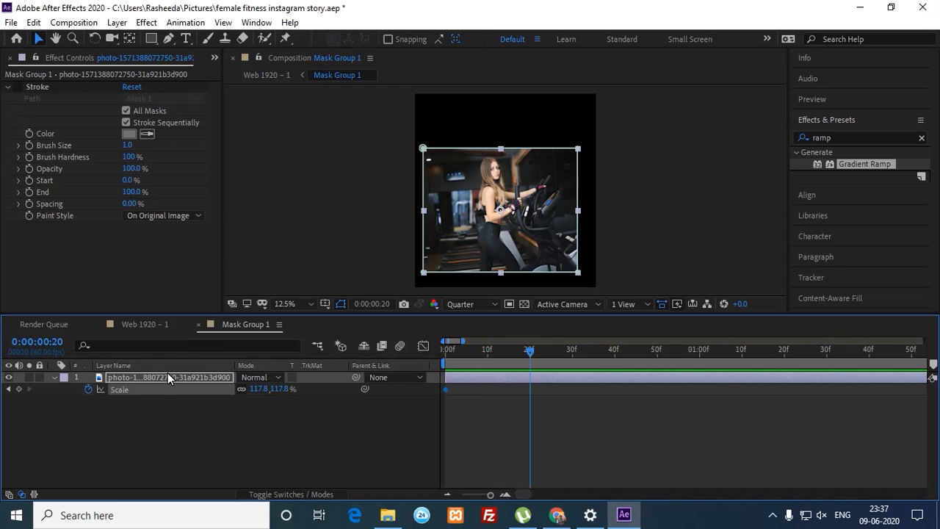
pyautogui.hotkey('shift', 'pagedown')
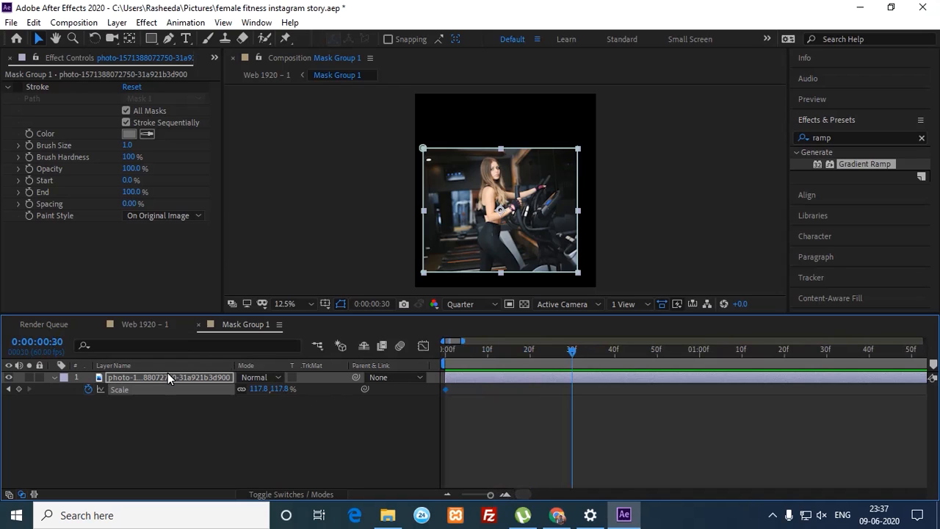
pyautogui.click(19, 389)
# Step: Set the frame-0 Scale keyframe to 171.8% and preview the scale-down
pyautogui.click(8, 390)
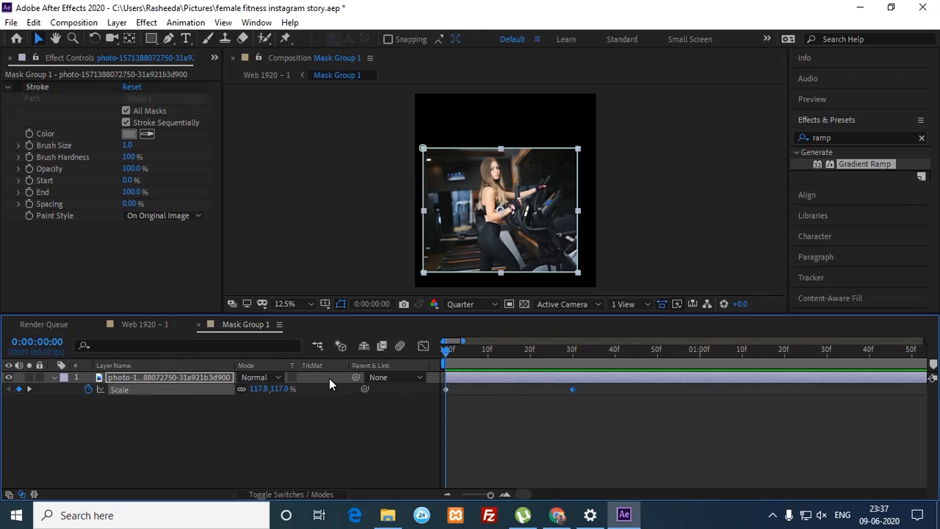
pyautogui.moveTo(282, 389); pyautogui.dragTo(322, 394)
pyautogui.press('space')
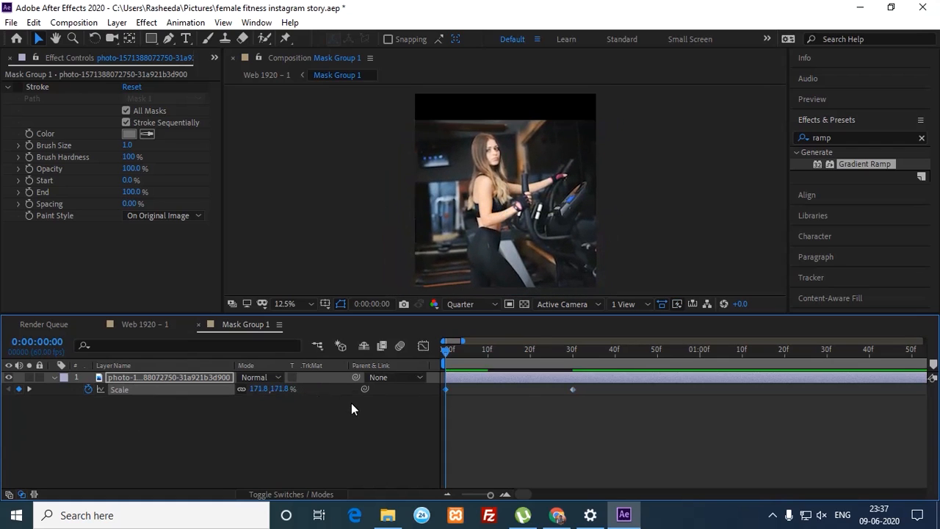
pyautogui.press('space')
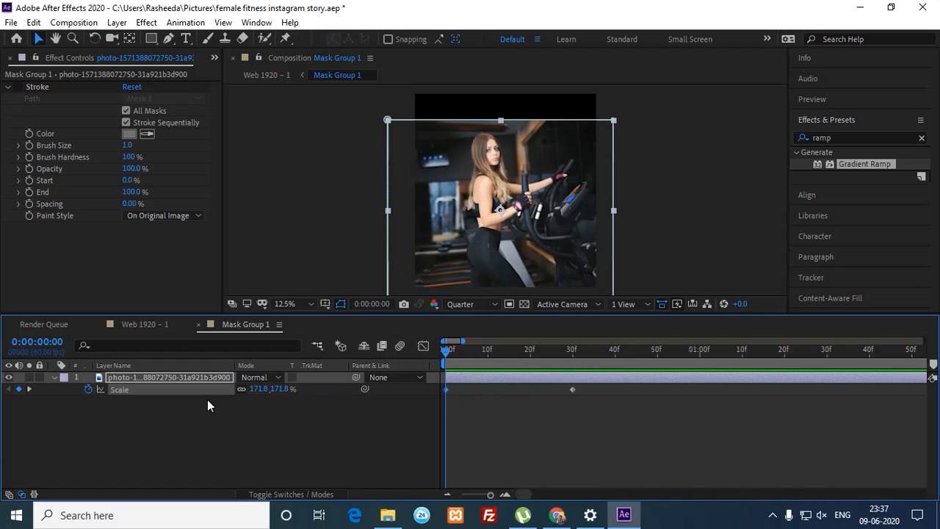
# Step: Apply Easy Ease (F9) to both Scale keyframes
pyautogui.click(129, 404)
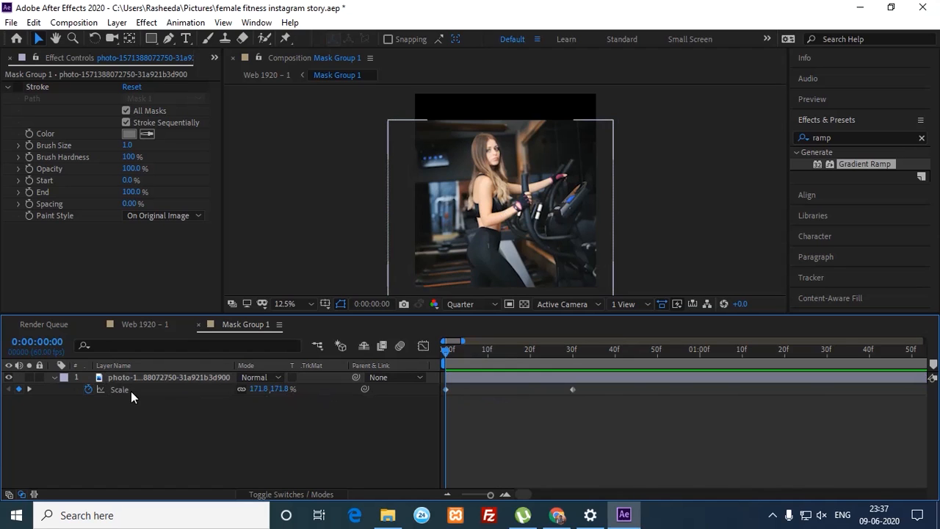
pyautogui.click(131, 391)
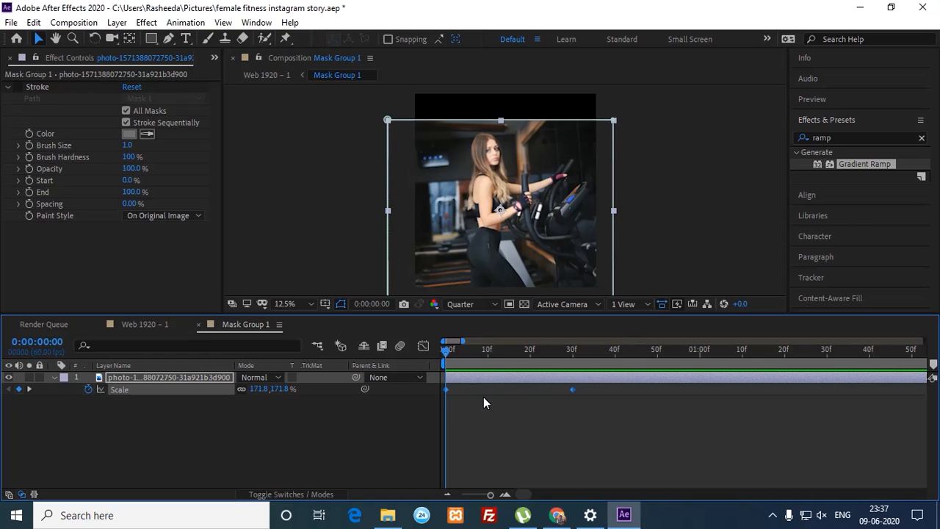
pyautogui.press('F9')
# Step: In the speed graph, set the frame-30 Scale keyframe's incoming influence to 100%, then return to Web 1920 - 1
pyautogui.click(424, 346)
pyautogui.click(549, 474)
pyautogui.click(615, 350)
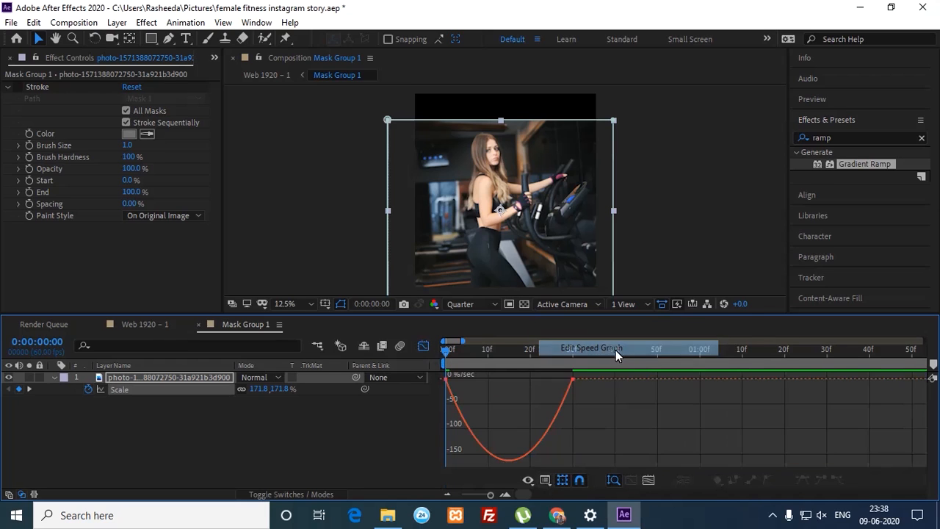
pyautogui.click(570, 380)
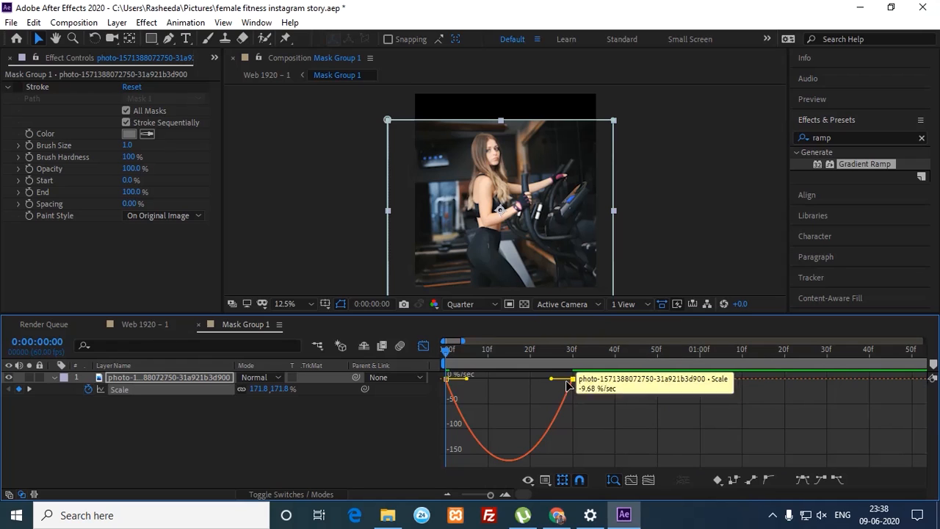
pyautogui.moveTo(552, 379); pyautogui.dragTo(508, 379)
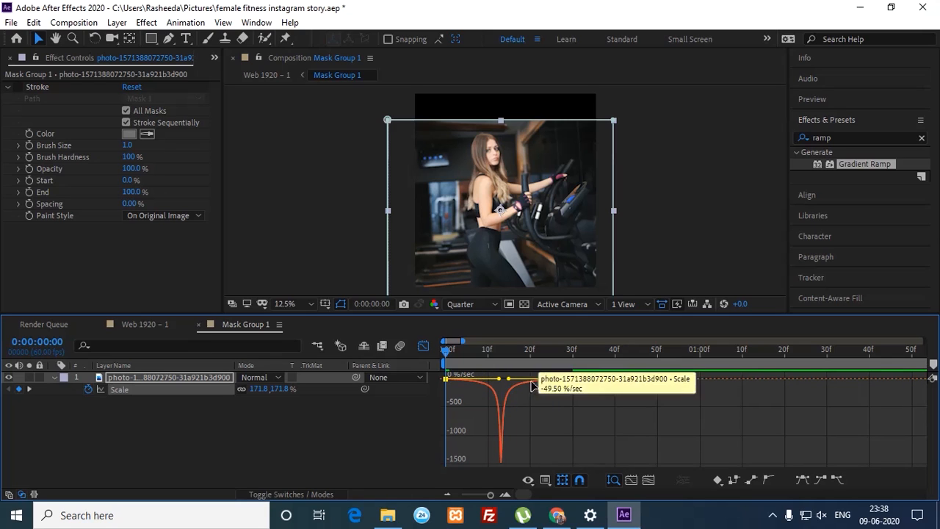
pyautogui.press('space')
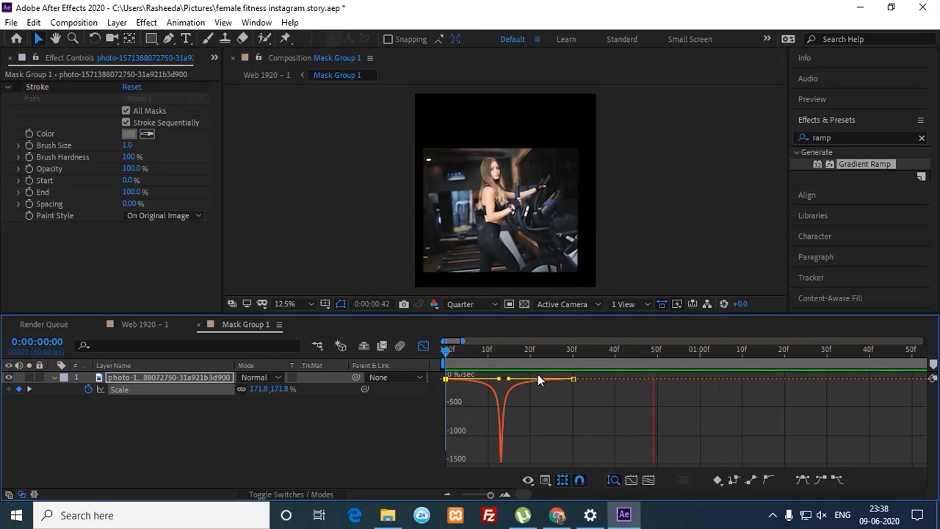
pyautogui.press('space')
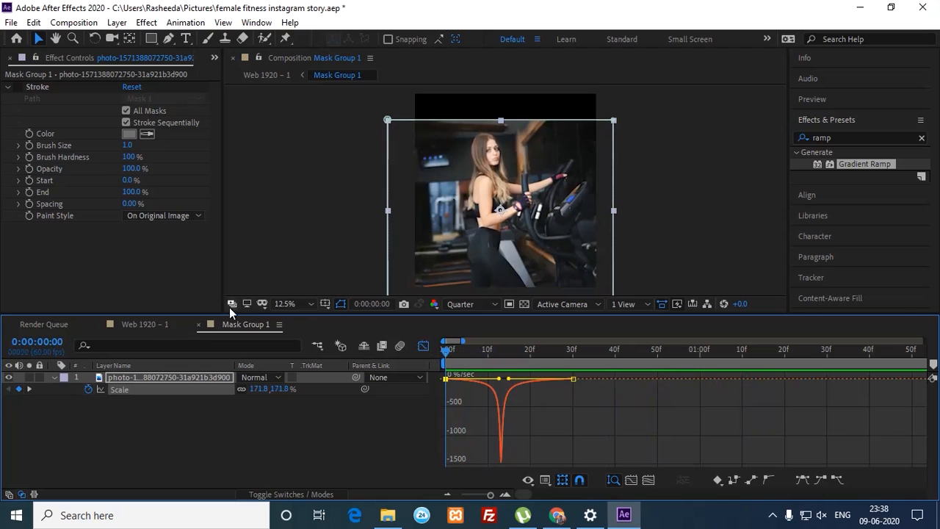
pyautogui.click(155, 326)
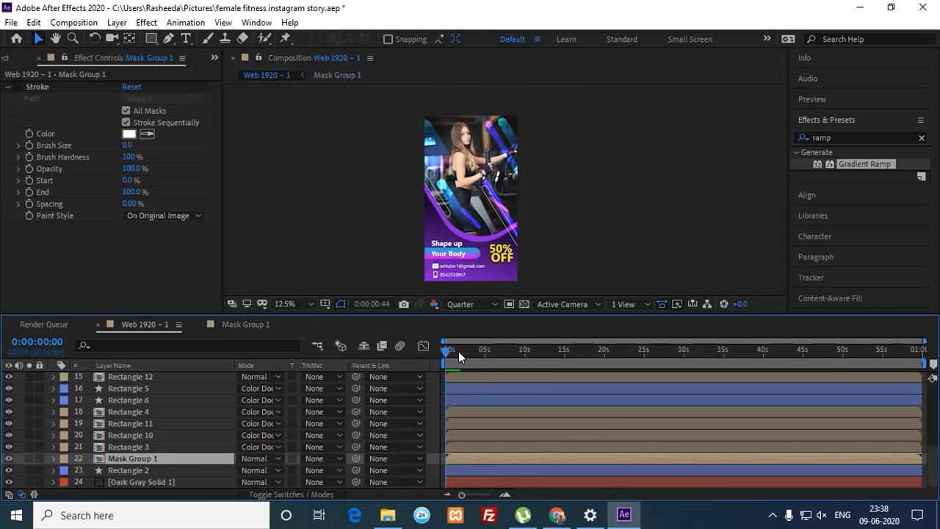
# Step: Set a 0-pixel Mask Expansion keyframe at frame 0 on Mask Group 1's Mask 1
pyautogui.press('space')
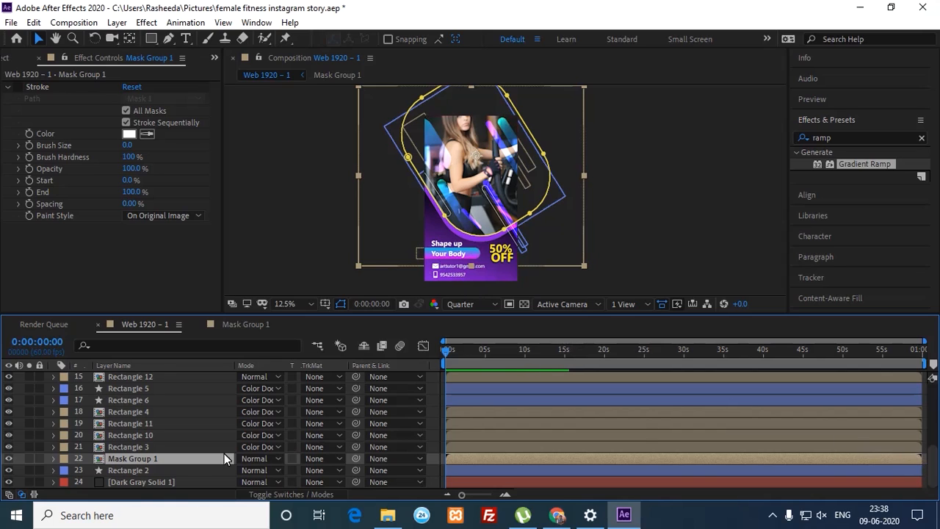
pyautogui.click(54, 458)
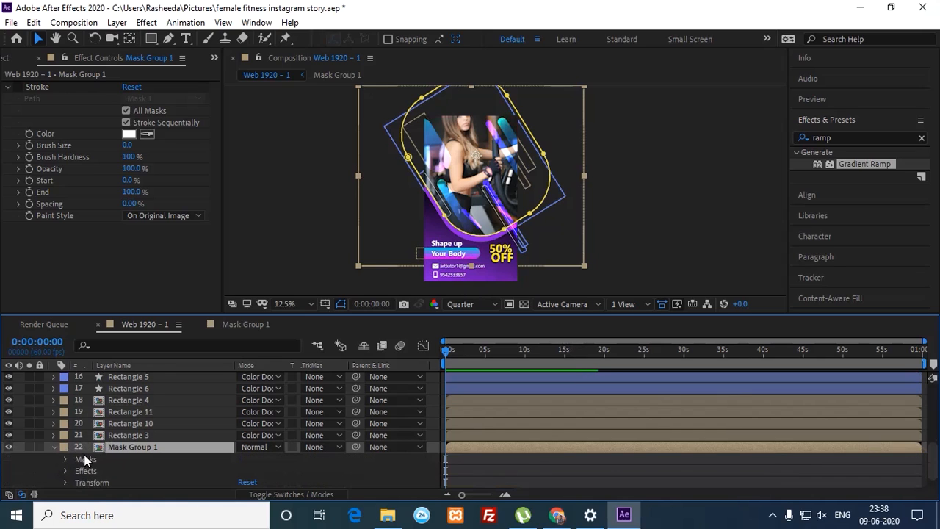
pyautogui.click(64, 459)
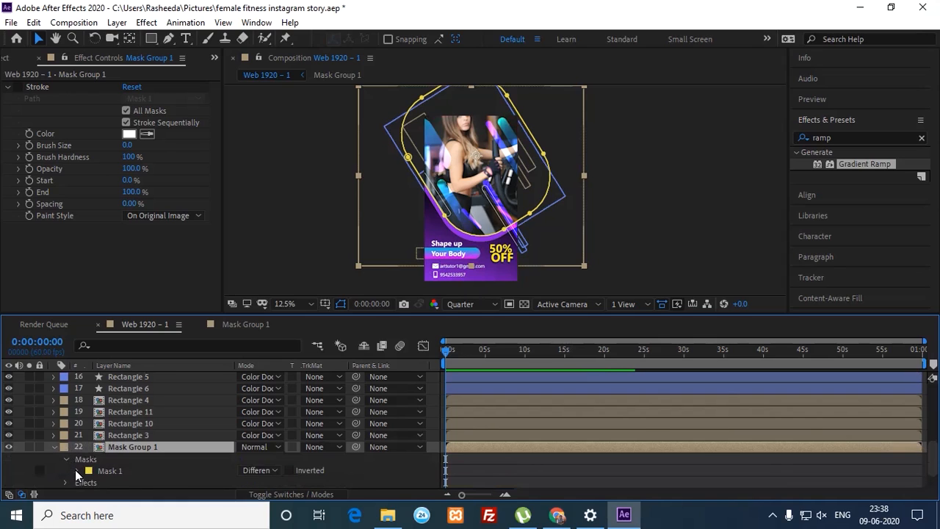
pyautogui.click(78, 470)
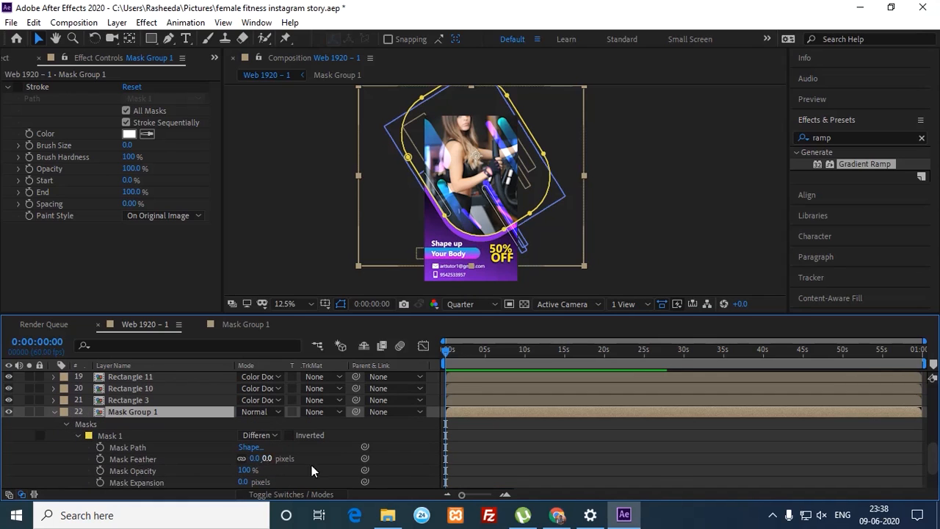
pyautogui.scroll(-2, 793, 460)
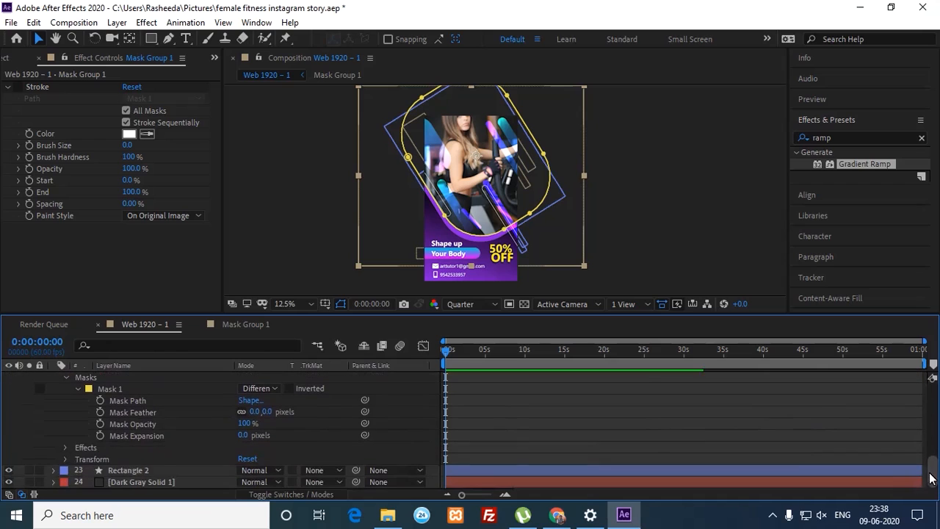
pyautogui.click(99, 435)
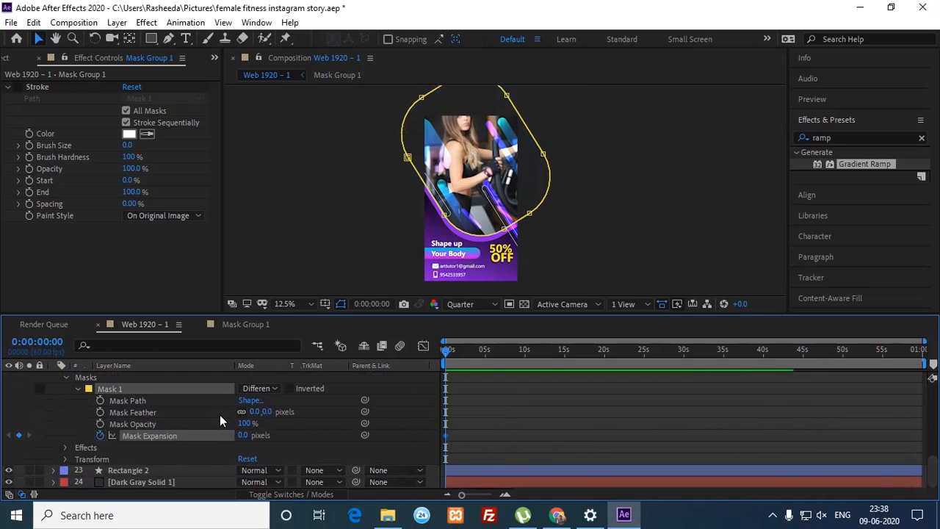
# Step: Add a Mask Expansion keyframe further along the timeline at frame 30
pyautogui.hotkey('shift', 'pagedown')
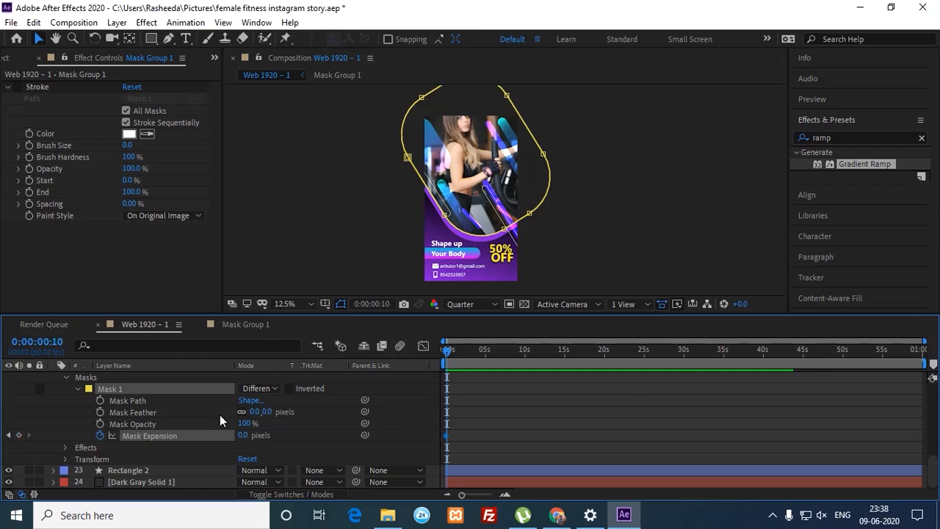
pyautogui.hotkey('shift', 'pagedown')
pyautogui.hotkey('shift', 'pagedown')
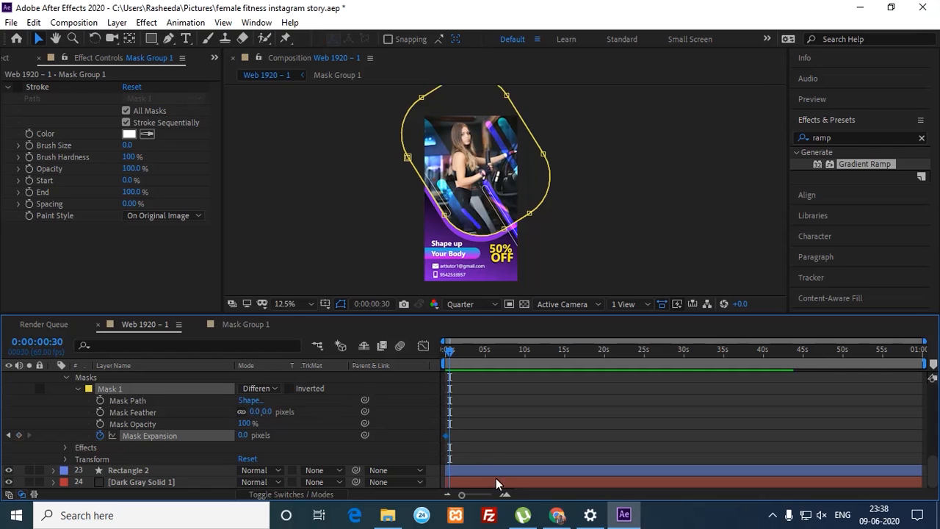
pyautogui.click(504, 497)
pyautogui.click(504, 497)
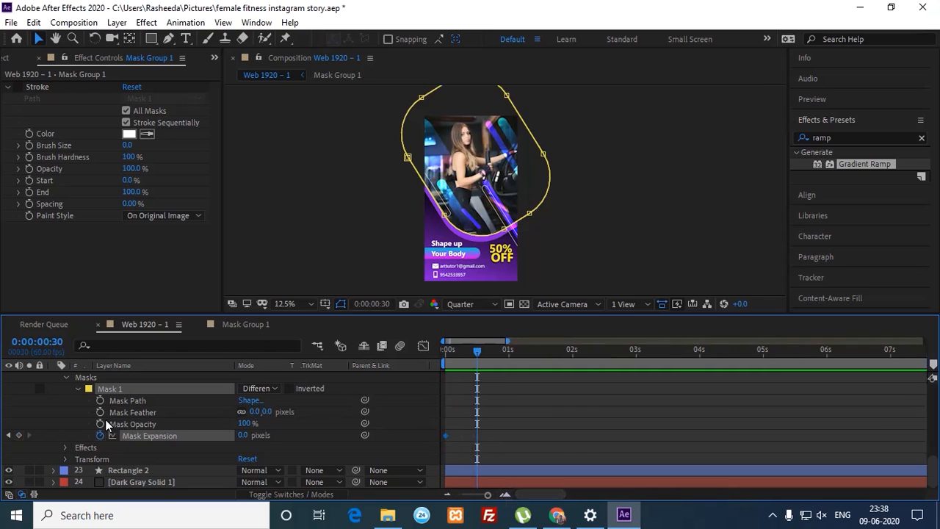
pyautogui.click(19, 435)
# Step: Set the frame-0 Mask Expansion to -589 pixels, preview the reveal, and select both keyframes
pyautogui.click(9, 434)
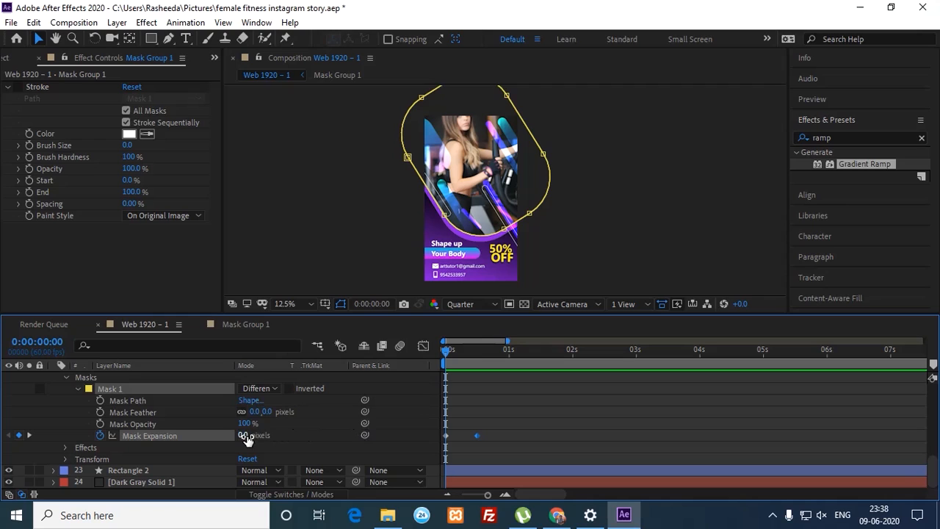
pyautogui.moveTo(247, 437); pyautogui.dragTo(207, 434)
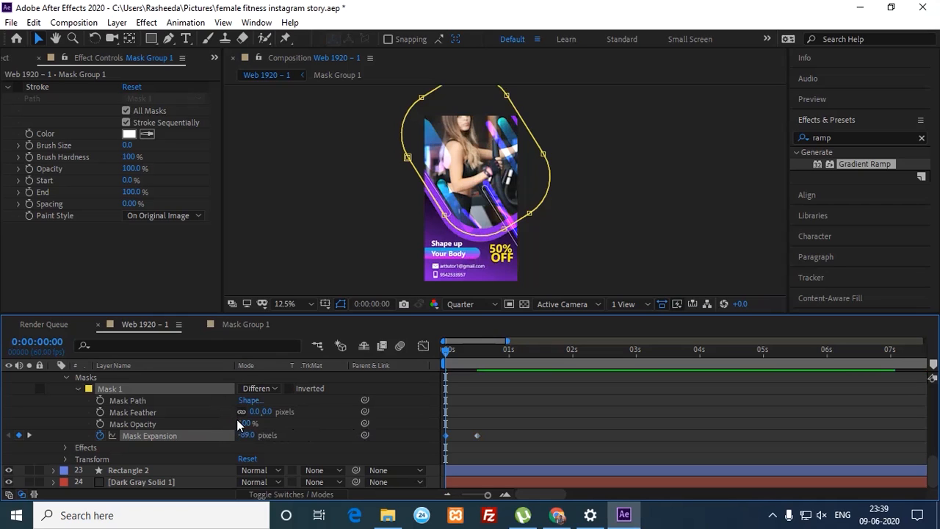
pyautogui.moveTo(246, 434); pyautogui.dragTo(131, 429)
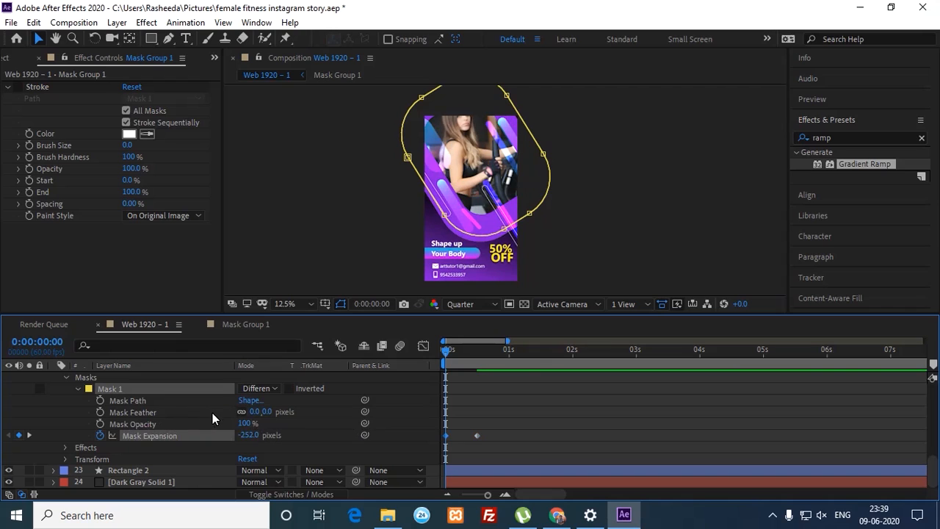
pyautogui.moveTo(248, 434); pyautogui.dragTo(102, 435)
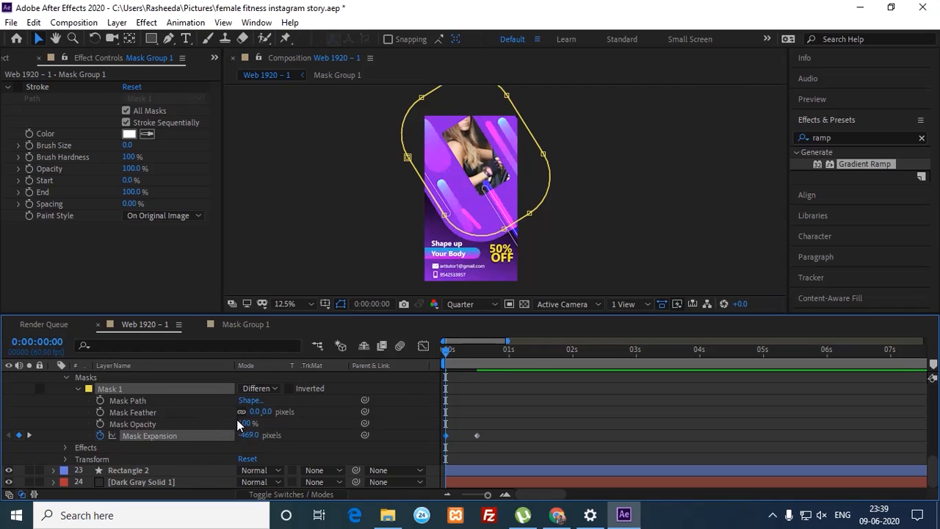
pyautogui.moveTo(254, 437); pyautogui.dragTo(169, 428)
pyautogui.press('space')
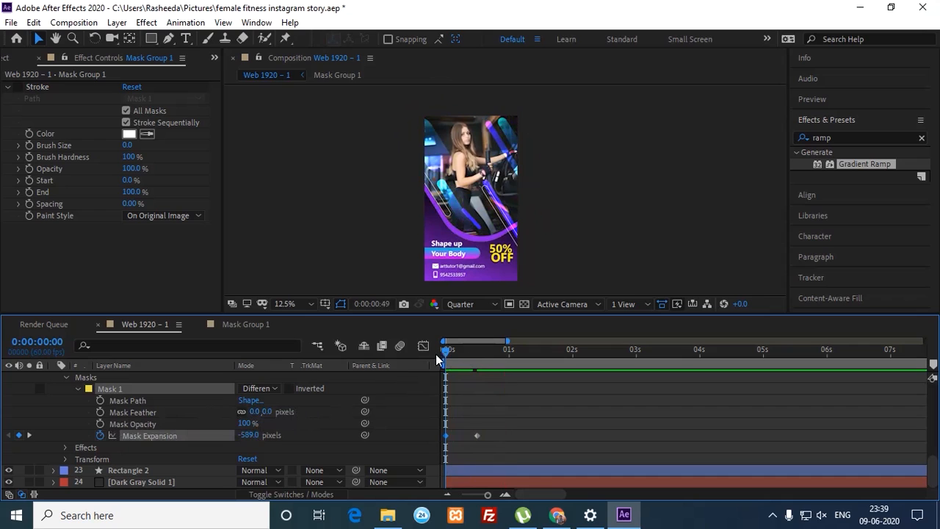
pyautogui.press('space')
pyautogui.press('space')
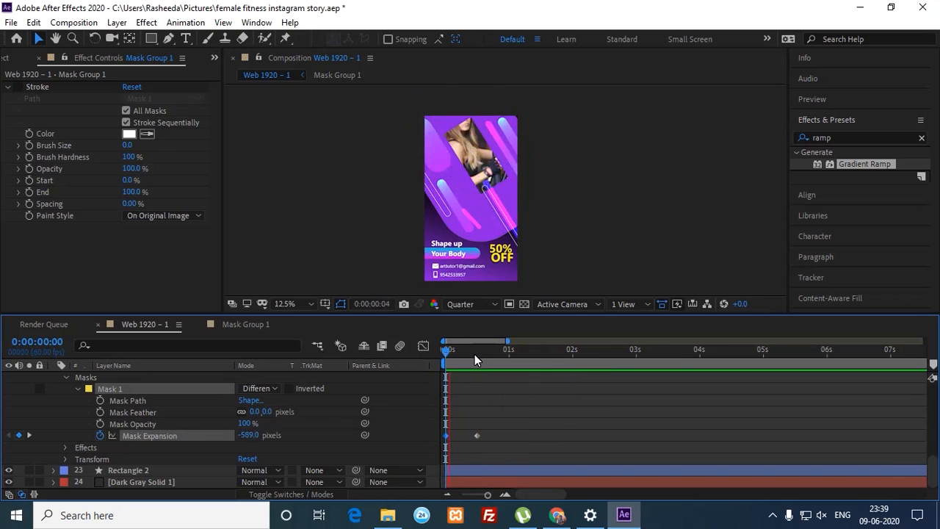
pyautogui.press('space')
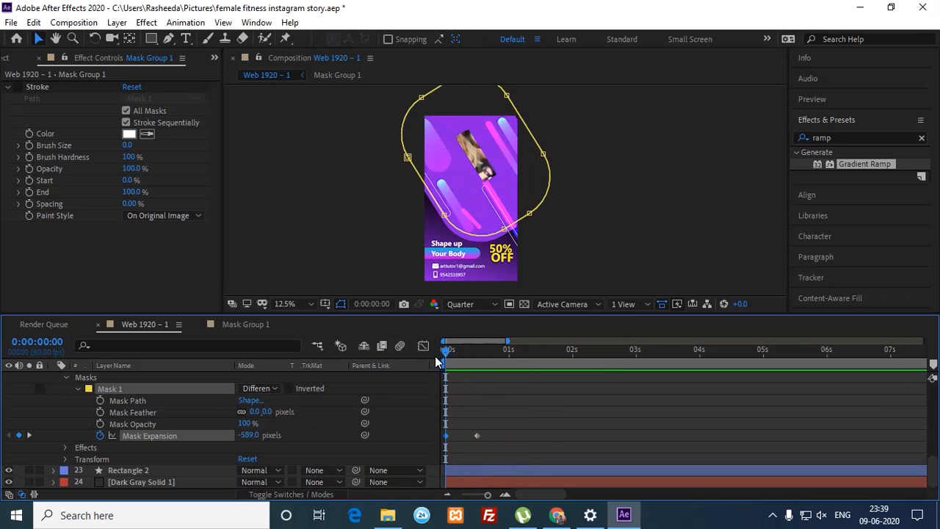
pyautogui.moveTo(496, 425); pyautogui.dragTo(462, 440)
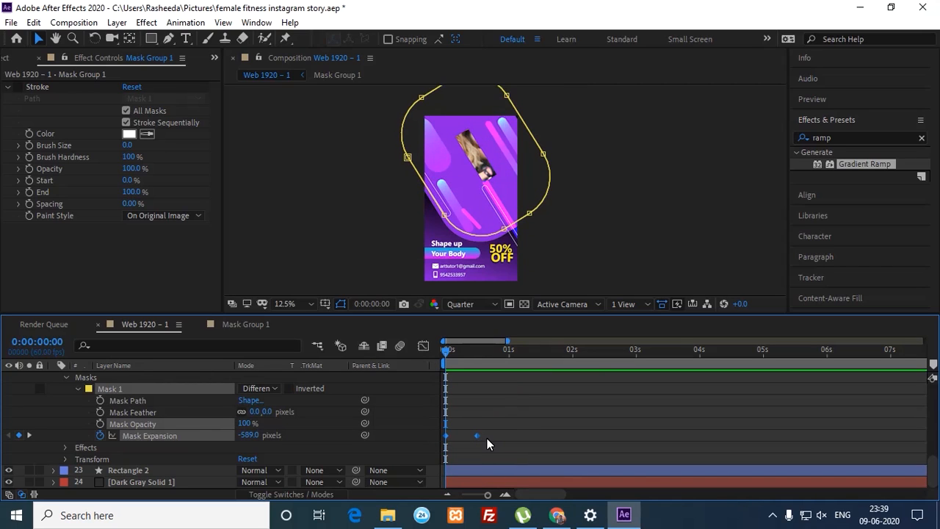
# Step: In the speed graph, raise the last Mask Expansion keyframe's influence to about 89%
pyautogui.click(424, 345)
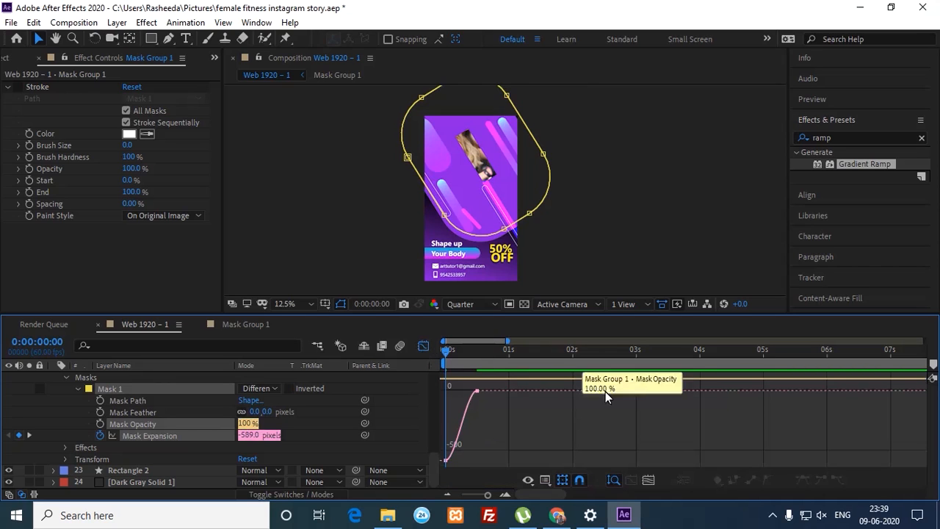
pyautogui.click(549, 484)
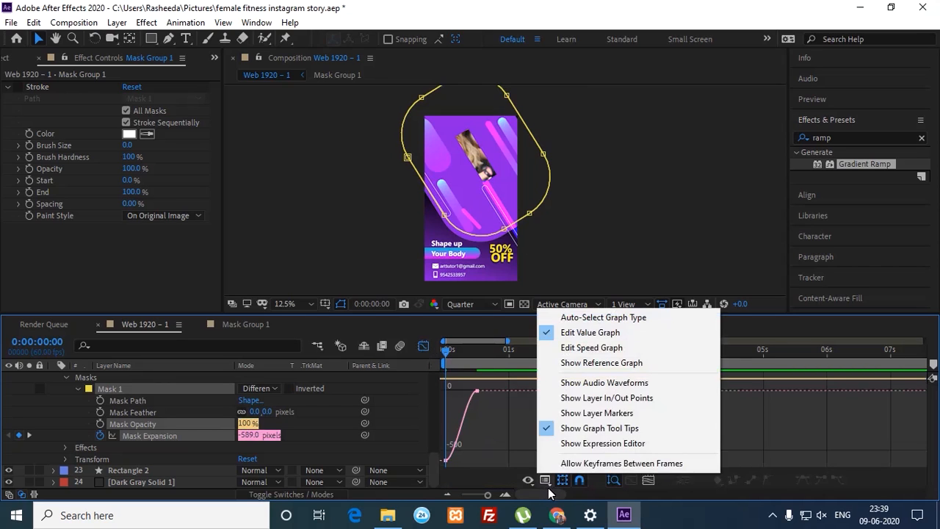
pyautogui.click(615, 348)
pyautogui.click(648, 479)
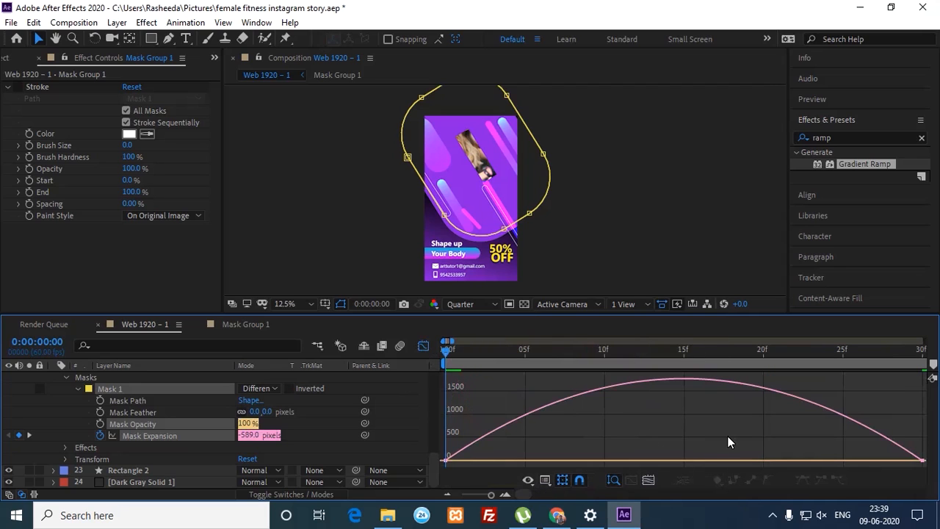
pyautogui.click(909, 461)
pyautogui.moveTo(843, 464); pyautogui.dragTo(693, 456)
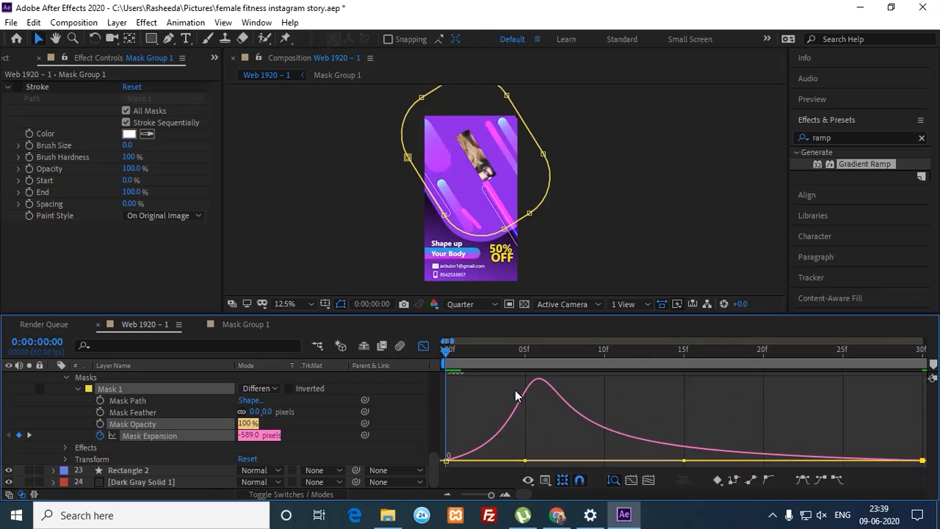
pyautogui.click(423, 346)
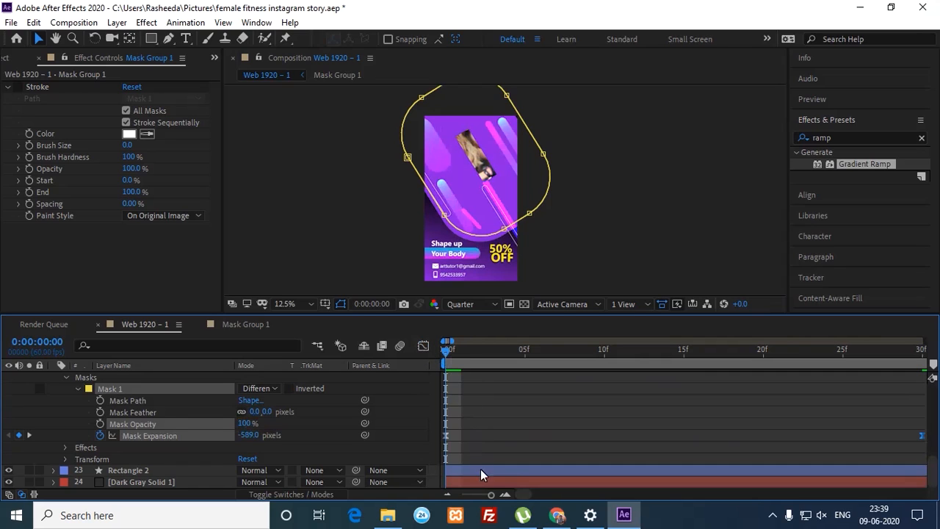
# Step: Preview the eased reveal and change the starting Mask Expansion to -728 pixels
pyautogui.moveTo(490, 495); pyautogui.dragTo(485, 495)
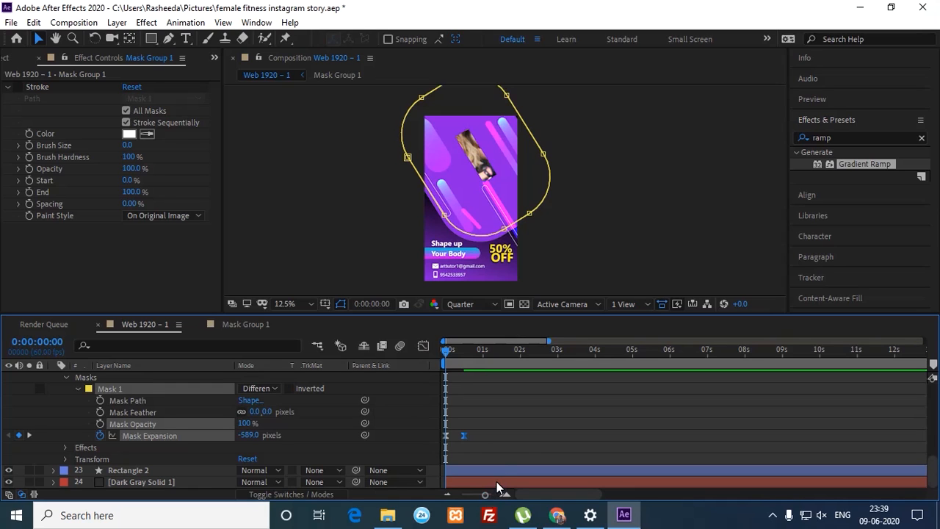
pyautogui.press('space')
pyautogui.press('space')
pyautogui.press('space')
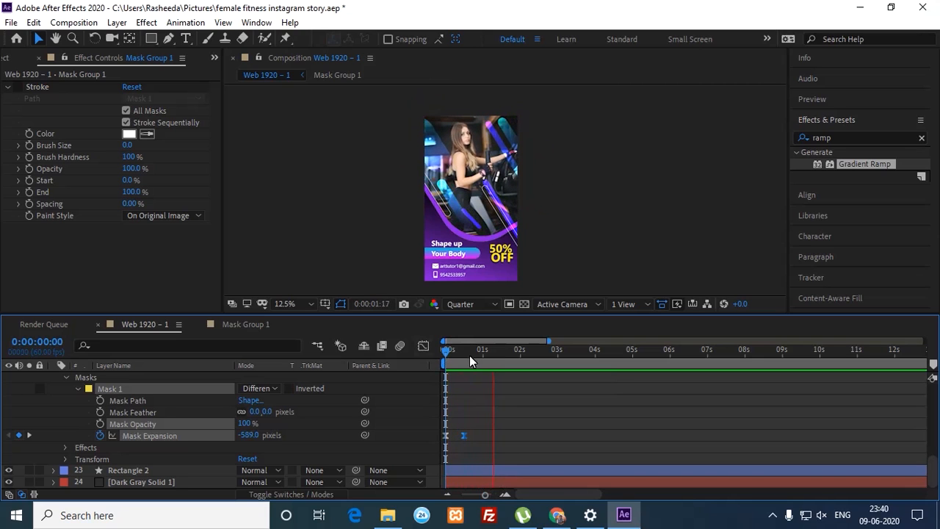
pyautogui.click(445, 357)
pyautogui.moveTo(445, 357); pyautogui.dragTo(447, 357)
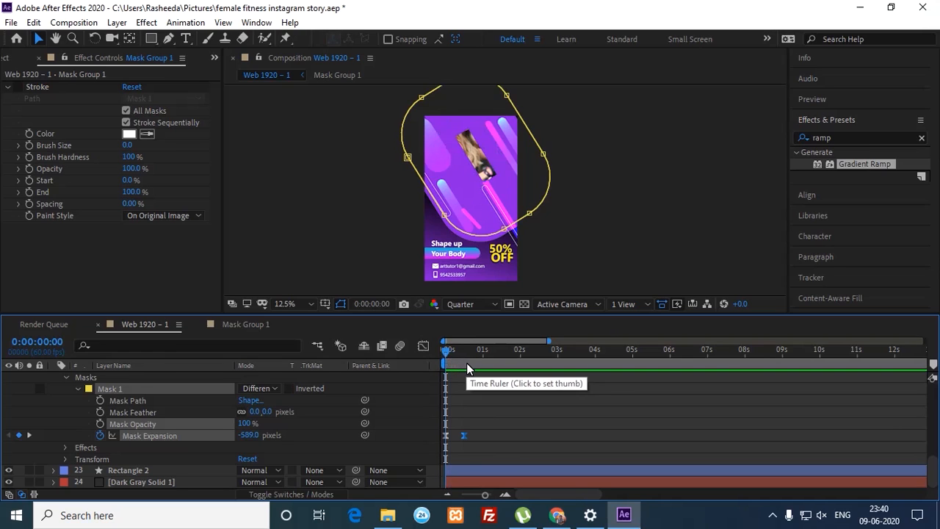
pyautogui.press('space')
pyautogui.press('space')
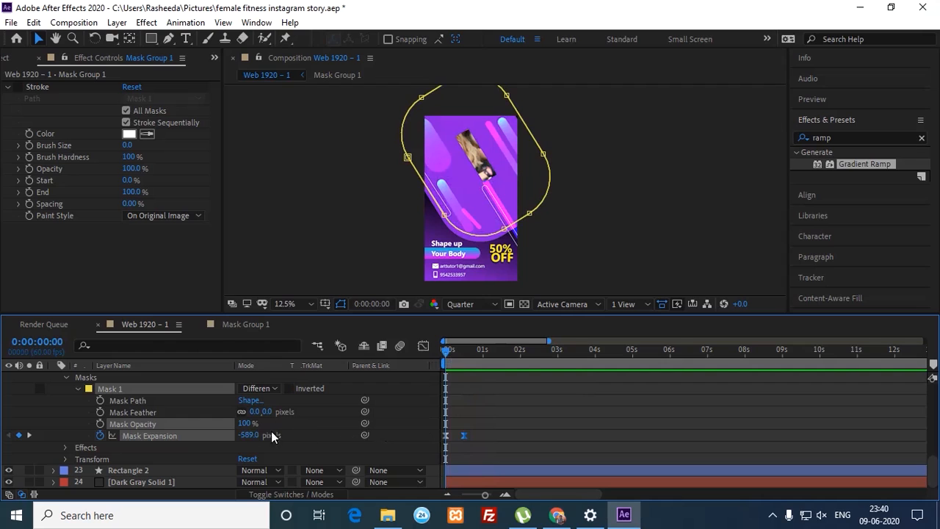
pyautogui.moveTo(250, 435); pyautogui.dragTo(185, 426)
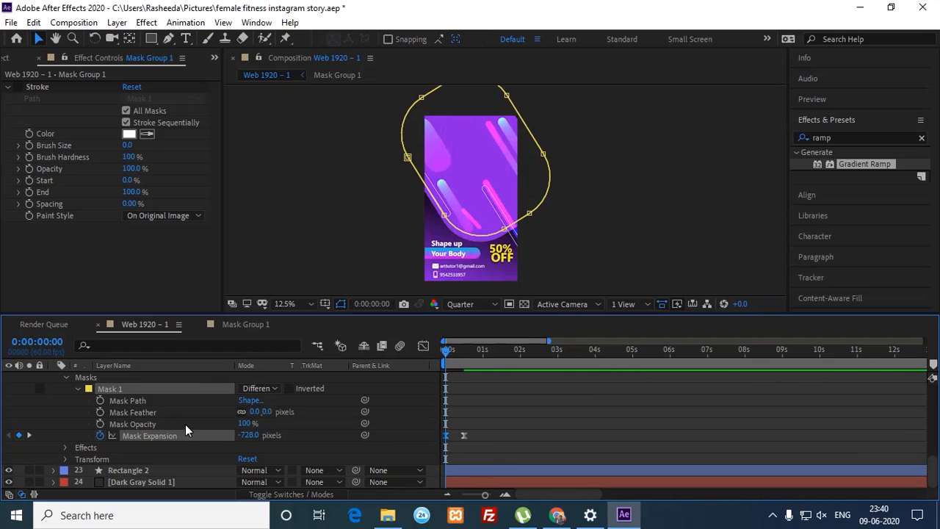
pyautogui.press('space')
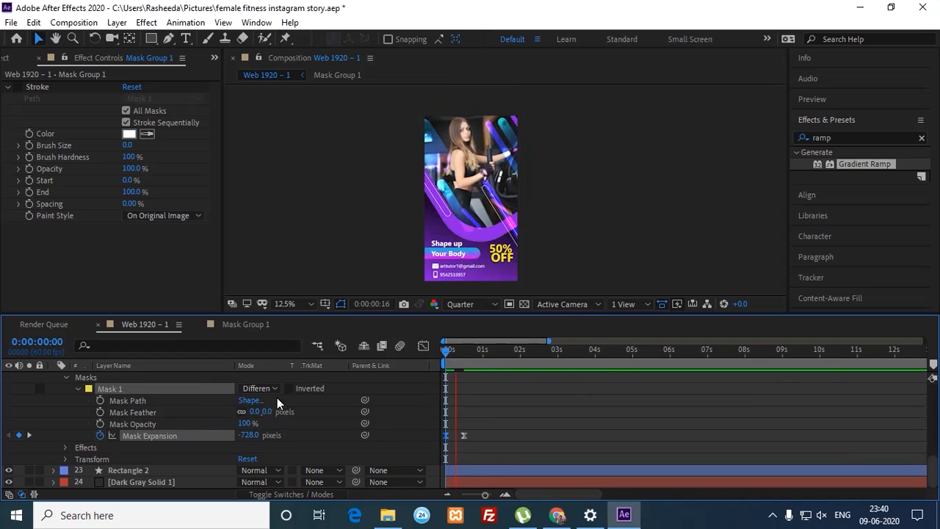
pyautogui.moveTo(458, 358)
pyautogui.mouseDown()
pyautogui.moveTo(435, 357)
pyautogui.moveTo(448, 361)
pyautogui.mouseUp()
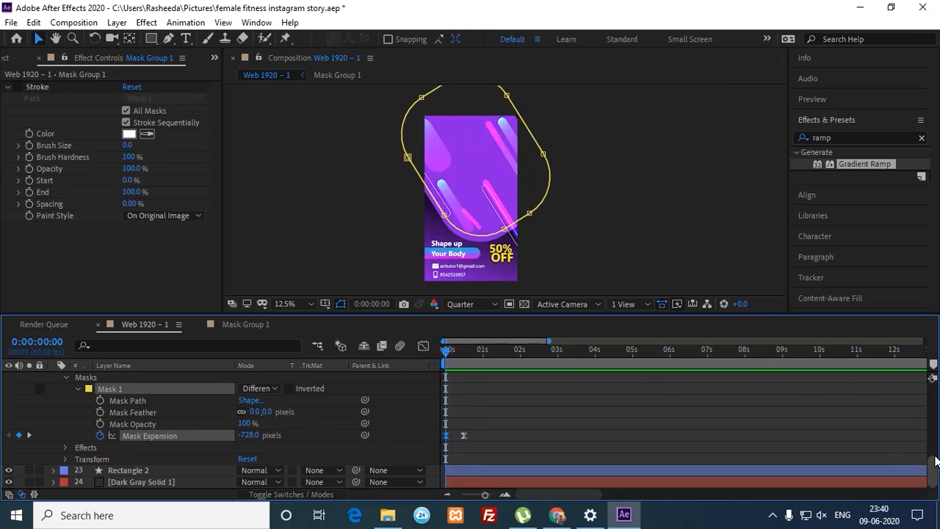
pyautogui.moveTo(933, 464); pyautogui.dragTo(932, 453)
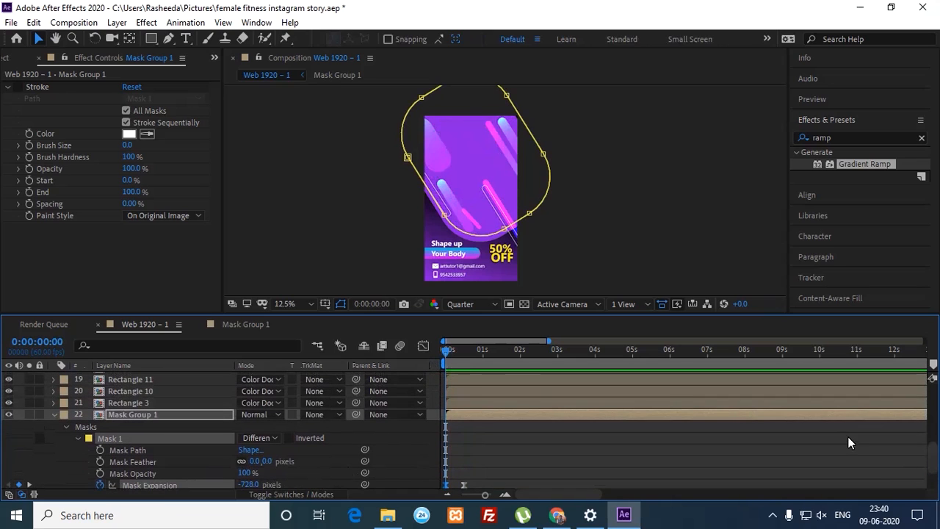
# Step: Rename the Mask Group 1 layer to Photolayer
pyautogui.click(53, 415)
pyautogui.click(144, 457)
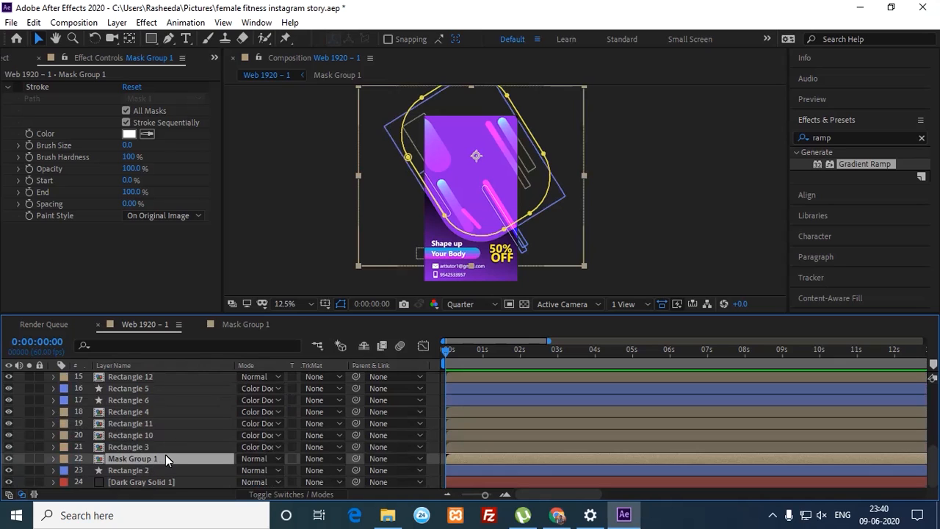
pyautogui.press('Return')
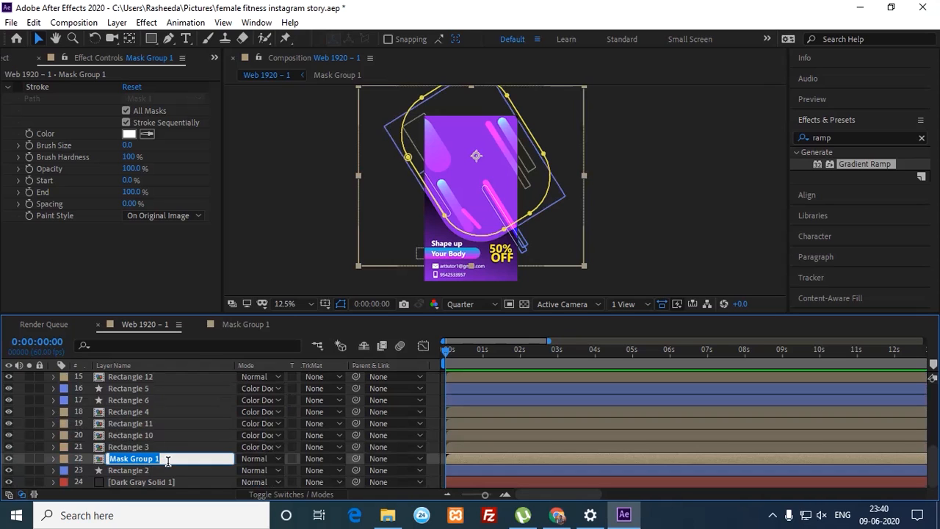
pyautogui.write('Photolayer')
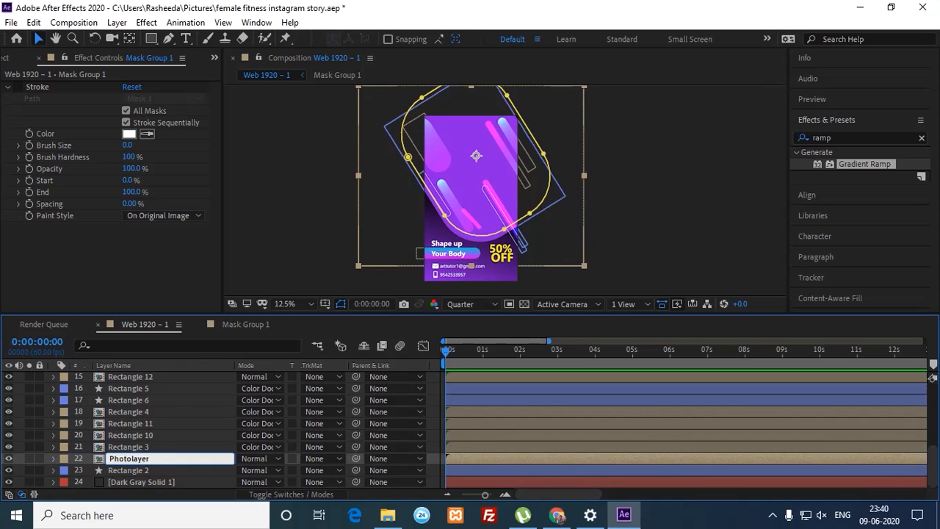
pyautogui.press('Return')
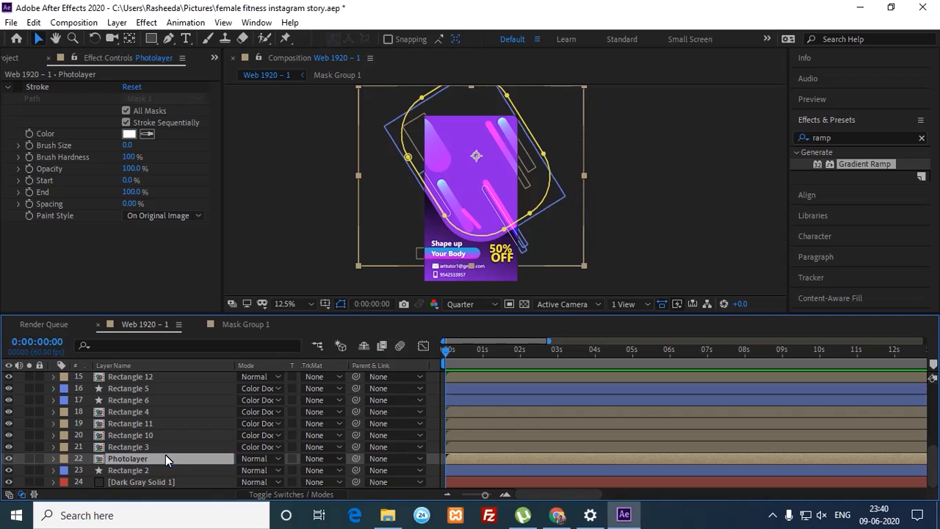
# Step: Enlarge the timeline and show only Rectangle 2's Position property (583.8, 528.6)
pyautogui.click(144, 469)
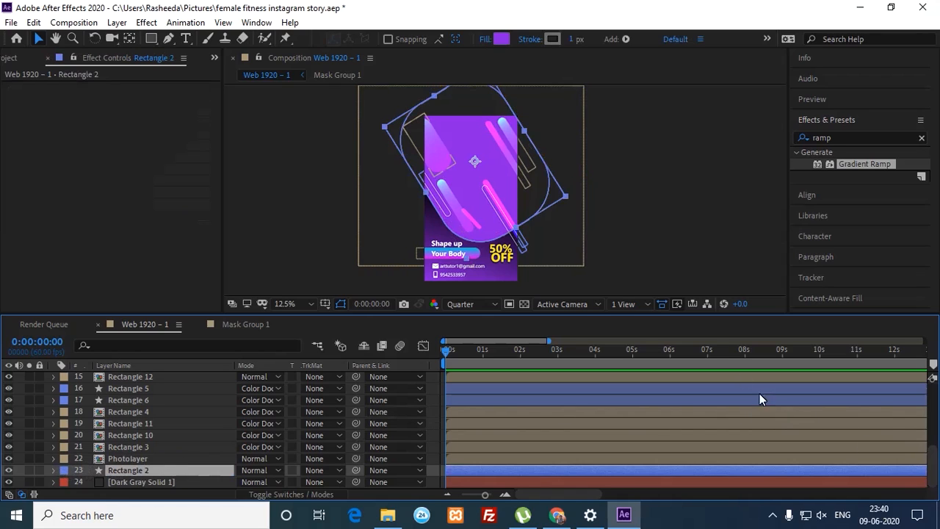
pyautogui.moveTo(651, 319); pyautogui.dragTo(640, 280)
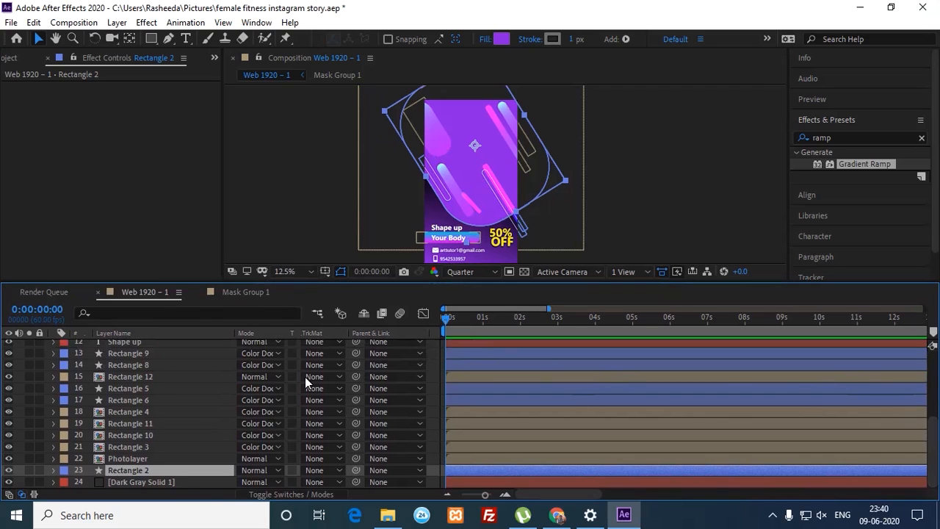
pyautogui.click(53, 470)
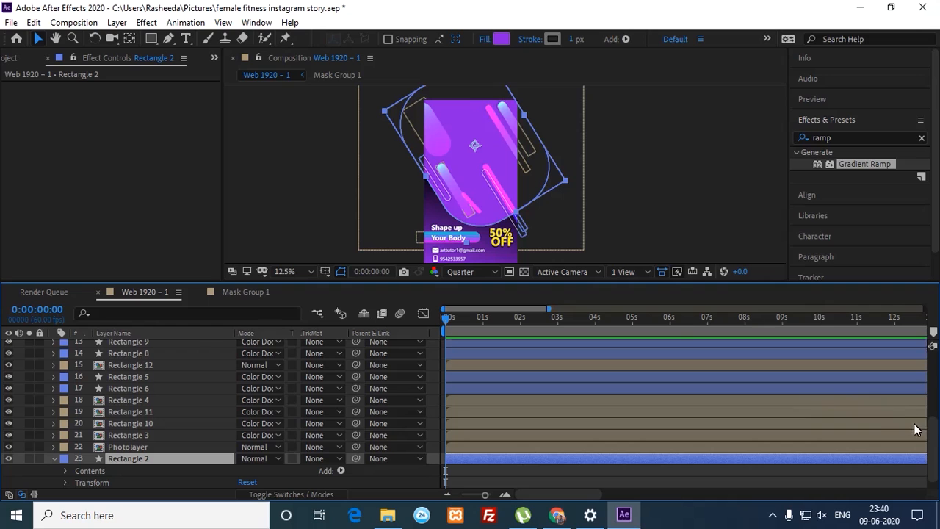
pyautogui.scroll(-1, 931, 432)
pyautogui.scroll(5, 929, 411)
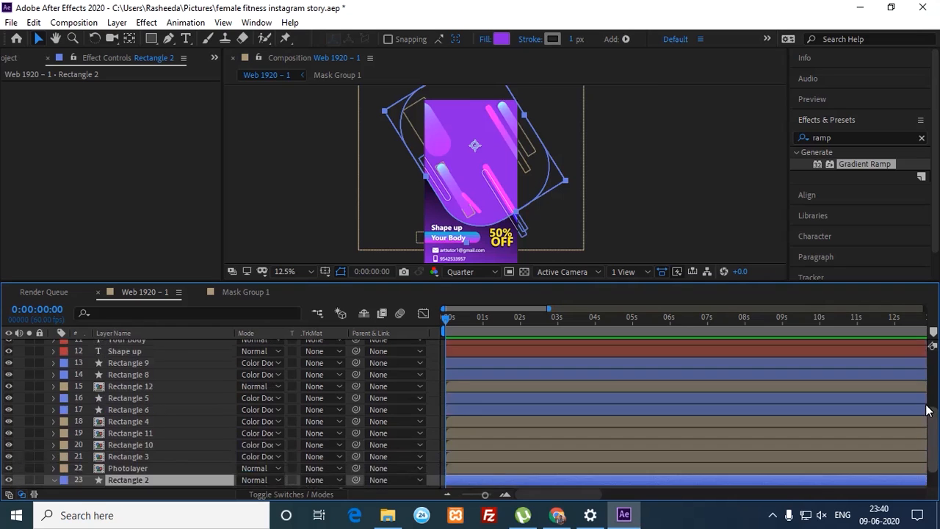
pyautogui.scroll(-5, 929, 433)
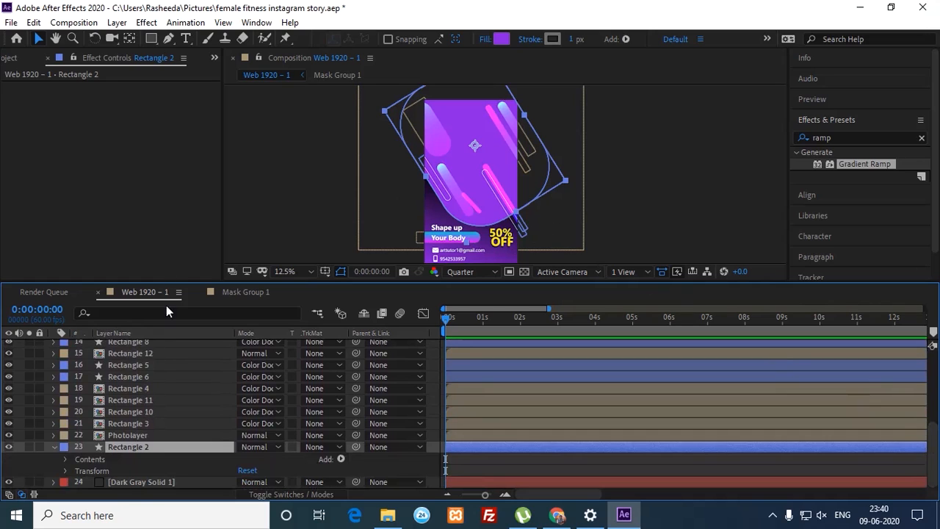
pyautogui.press('p')
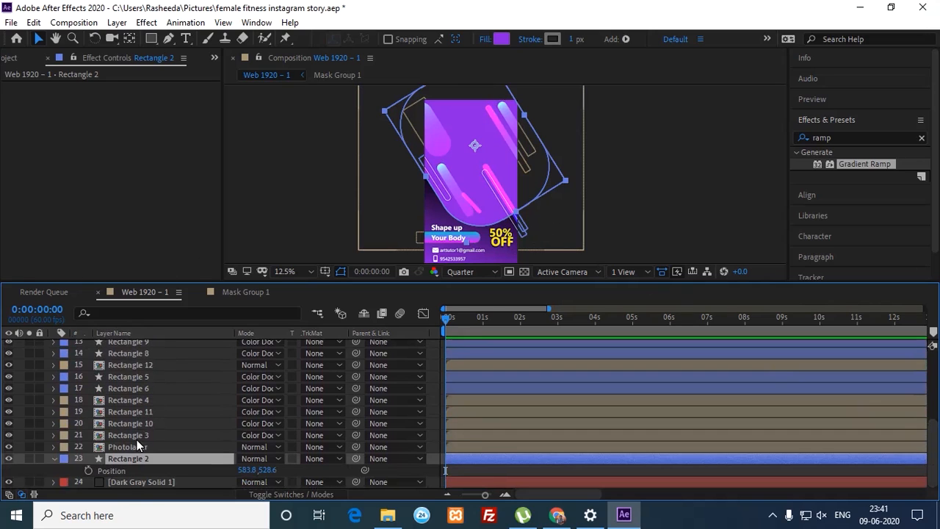
# Step: Keyframe Rectangle 2's Position at frames 0 and 20, starting off-frame at -376.2, -815.4
pyautogui.click(89, 469)
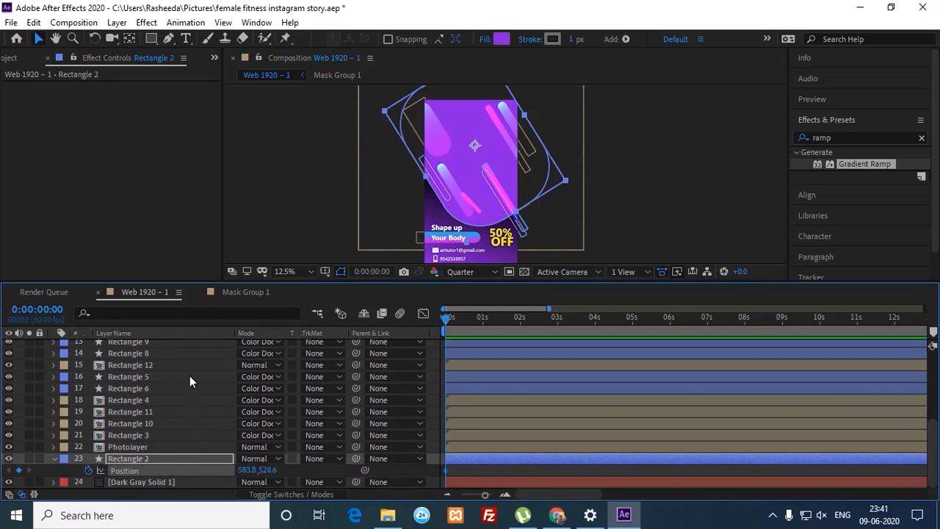
pyautogui.hotkey('shift', 'pagedown')
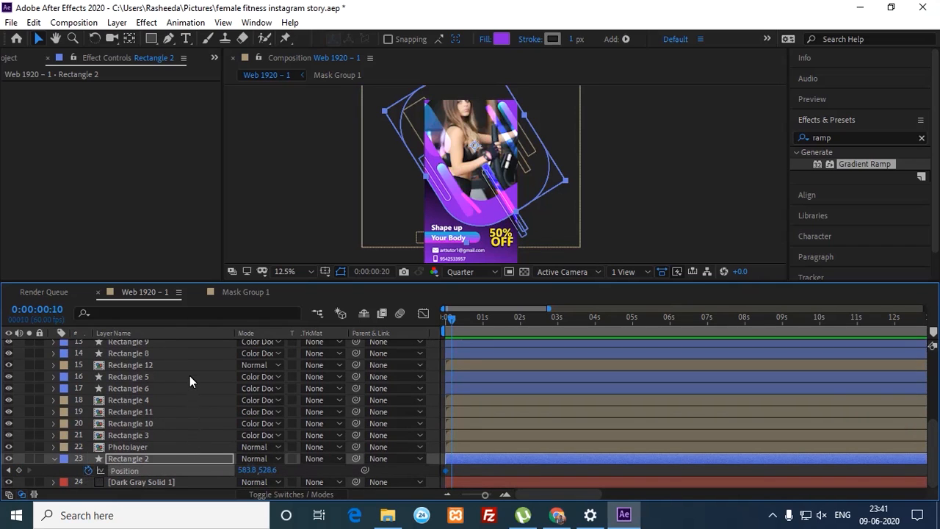
pyautogui.hotkey('shift', 'pagedown')
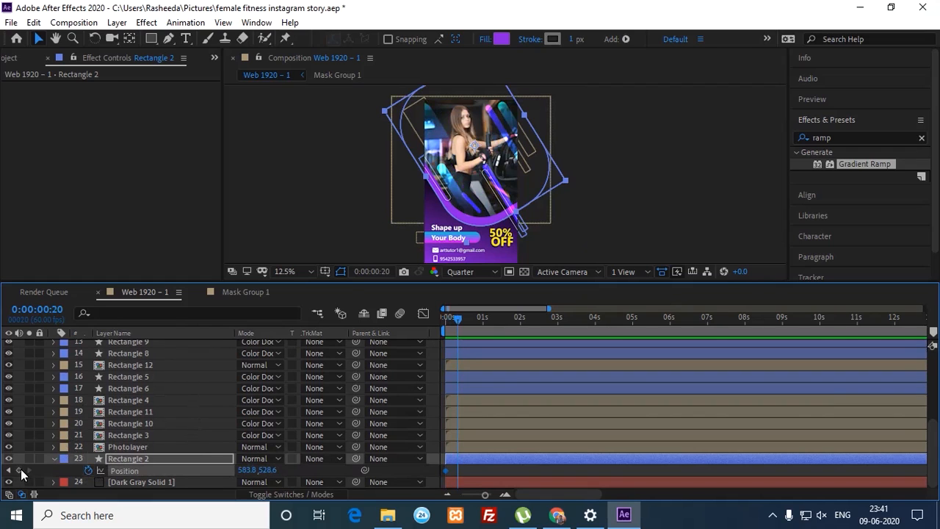
pyautogui.click(9, 469)
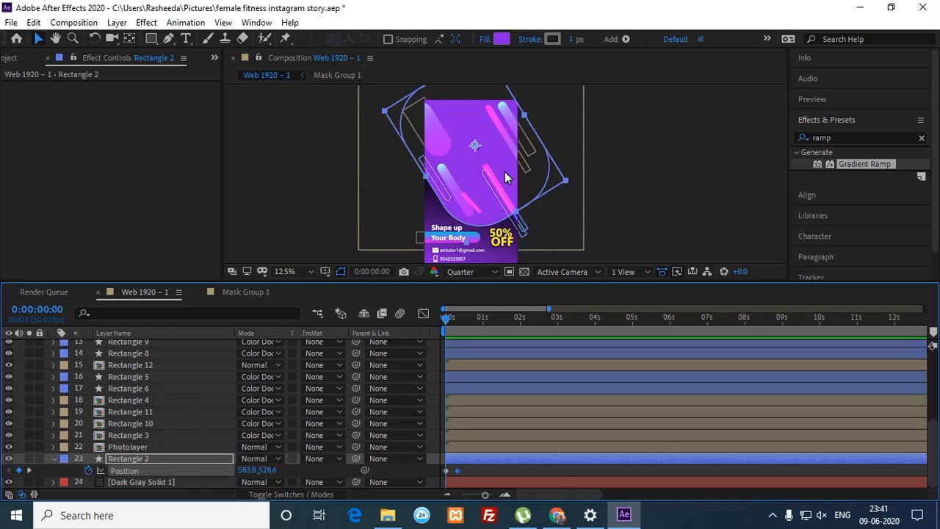
pyautogui.moveTo(504, 172); pyautogui.dragTo(409, 91)
pyautogui.hotkey('ctrl', 'z')
pyautogui.press('space')
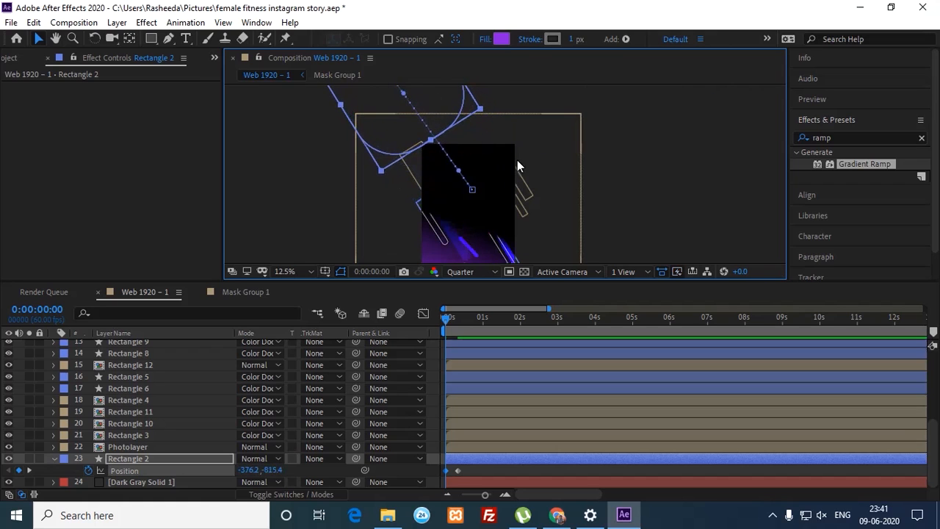
pyautogui.press('space')
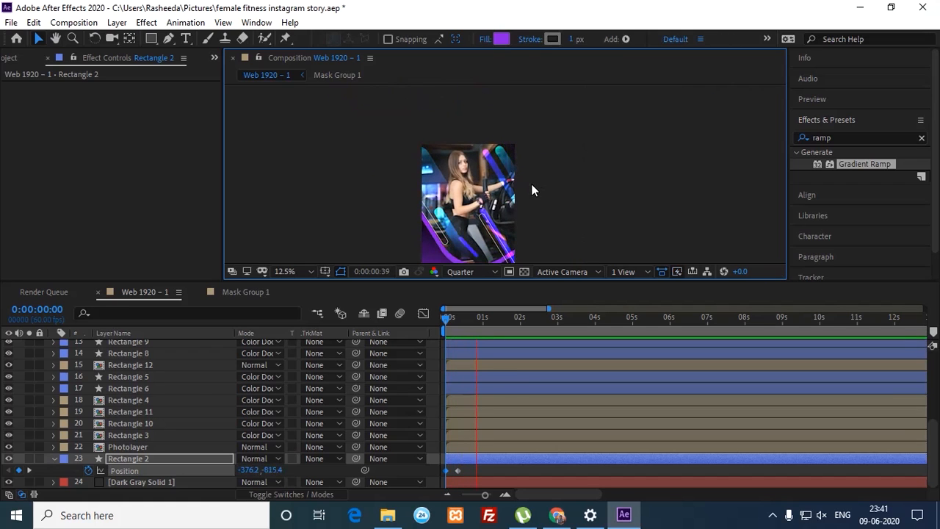
pyautogui.press('space')
# Step: Scrub frames 0–13 to check the fly-in, then select the end Position keyframe
pyautogui.moveTo(544, 169); pyautogui.dragTo(541, 136)
pyautogui.click(447, 316)
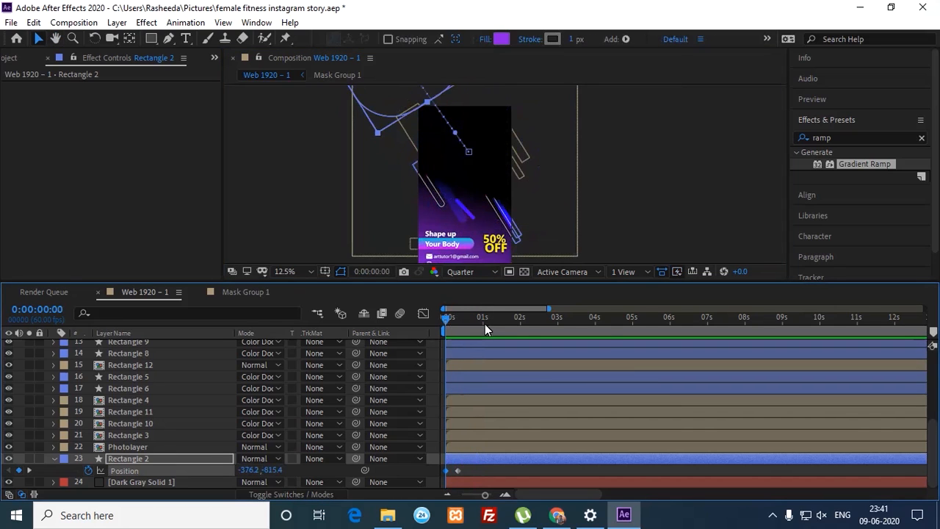
pyautogui.click(454, 317)
pyautogui.click(444, 323)
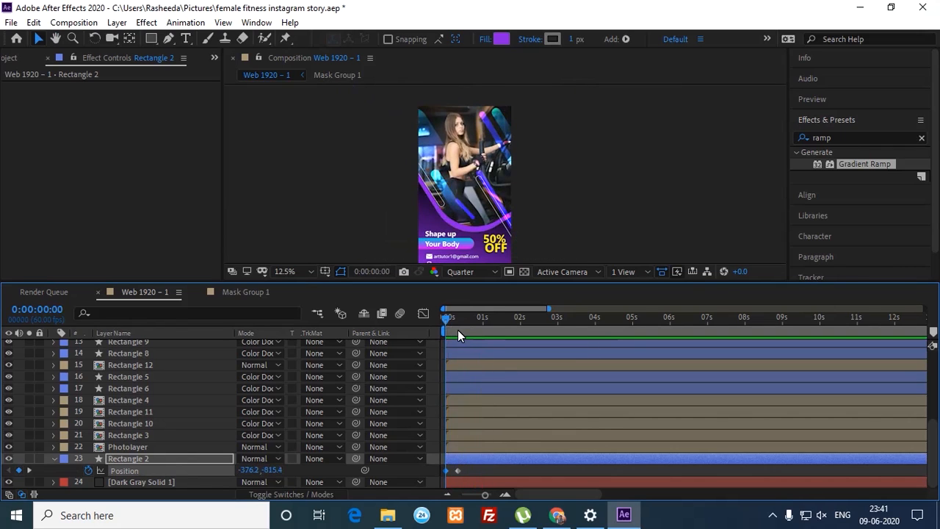
pyautogui.click(448, 328)
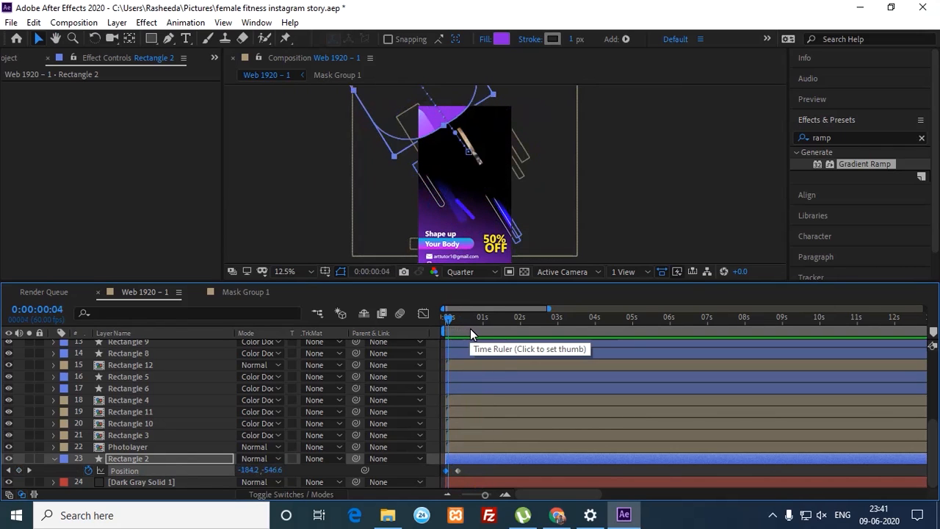
pyautogui.click(450, 323)
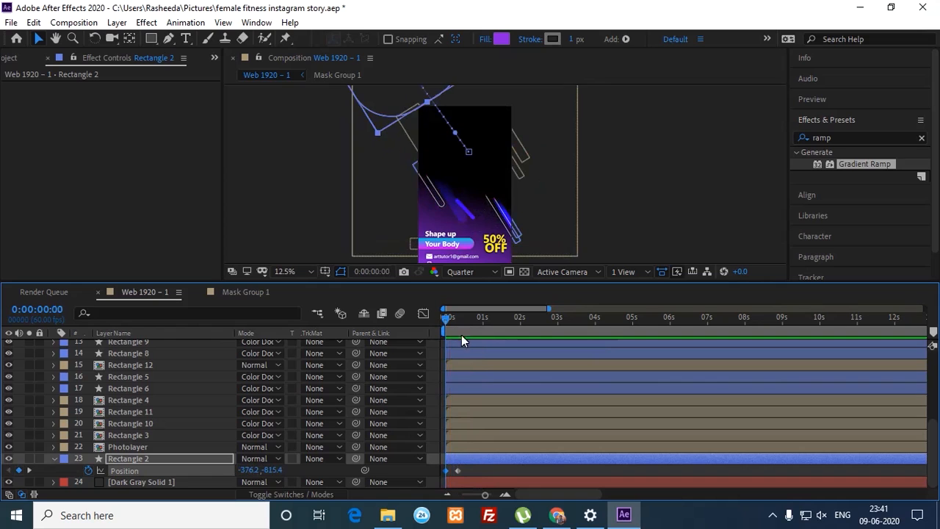
pyautogui.click(457, 470)
pyautogui.click(505, 494)
pyautogui.click(505, 494)
pyautogui.moveTo(512, 472); pyautogui.dragTo(442, 471)
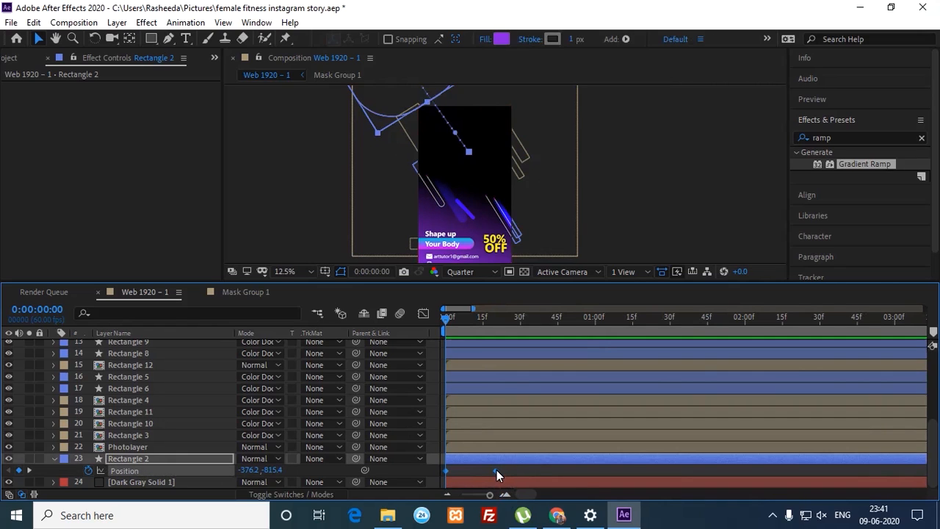
# Step: Move Rectangle 2's end Position keyframe to frame 28 and apply Easy Ease
pyautogui.moveTo(497, 471); pyautogui.dragTo(514, 471)
pyautogui.moveTo(517, 471); pyautogui.dragTo(517, 471)
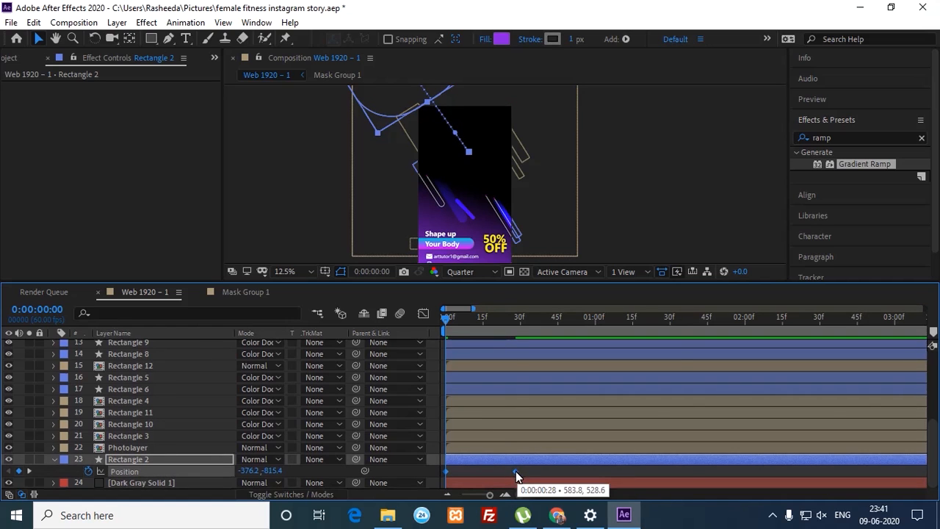
pyautogui.rightClick(516, 470)
pyautogui.moveTo(571, 464)
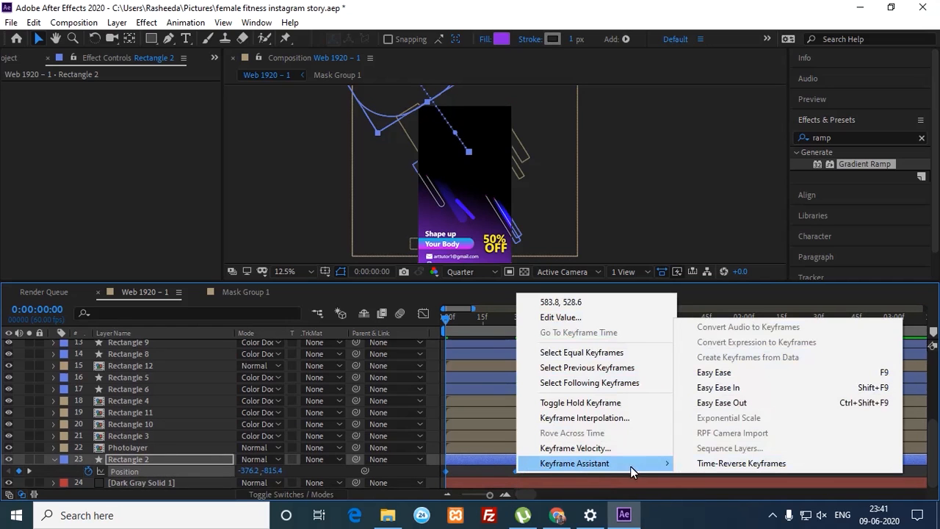
pyautogui.click(725, 372)
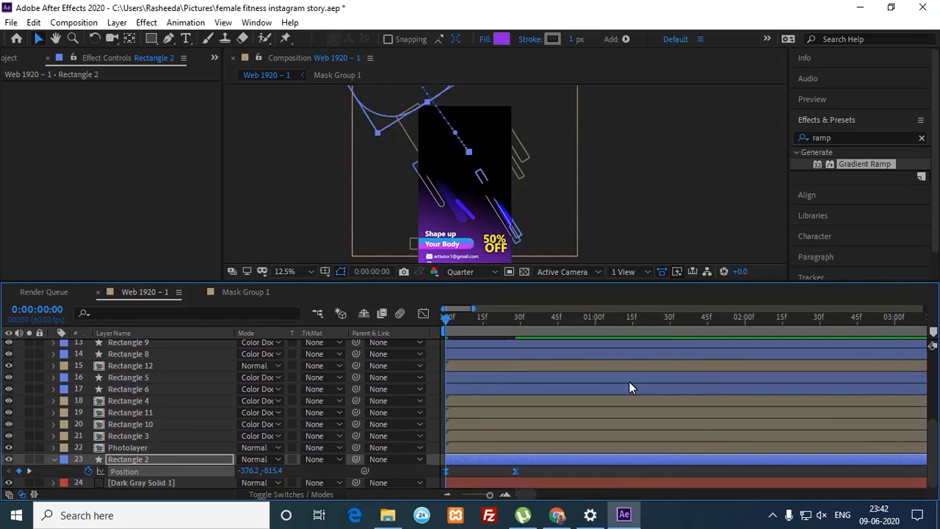
# Step: Widen the end keyframe's influence in the Position speed graph and preview the eased fly-in
pyautogui.click(424, 313)
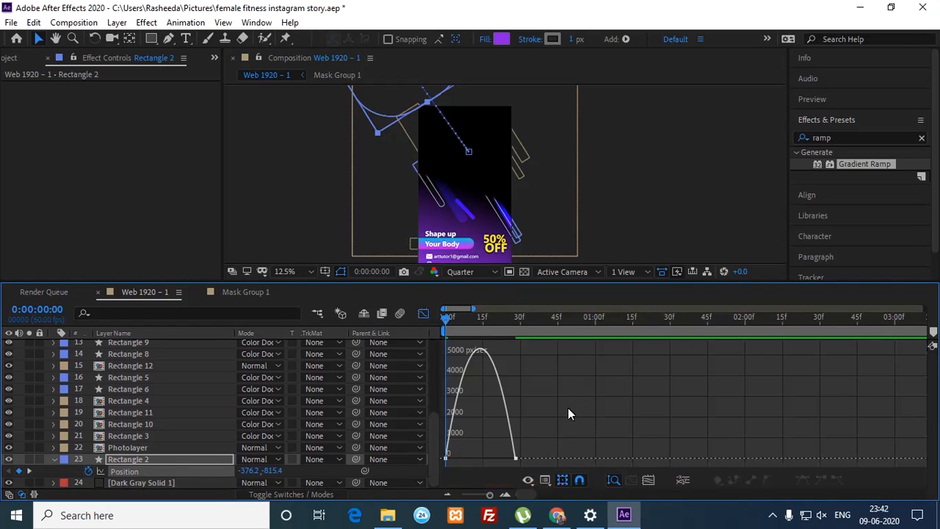
pyautogui.click(648, 480)
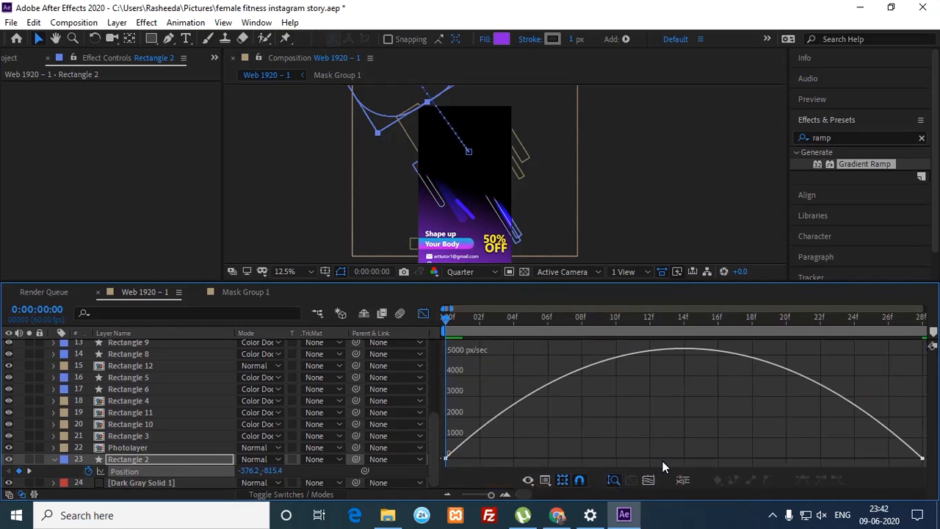
pyautogui.click(922, 458)
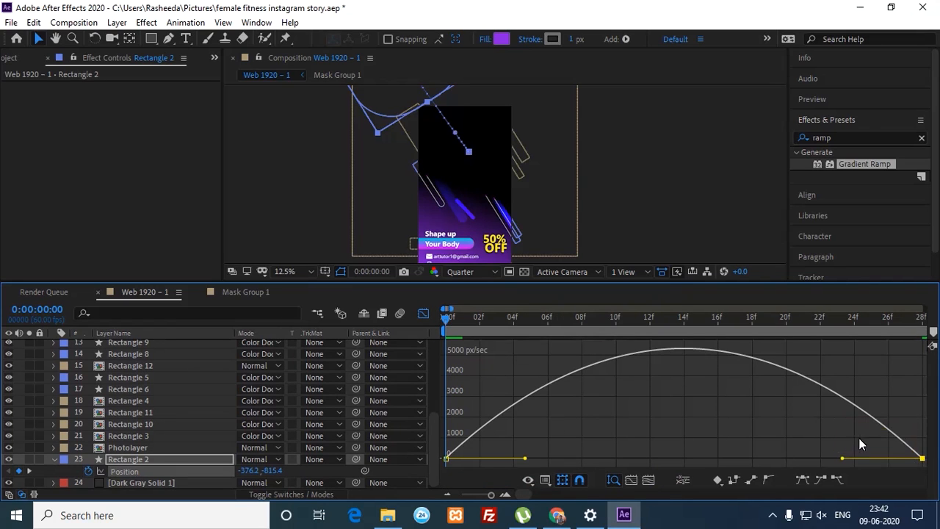
pyautogui.moveTo(843, 458); pyautogui.dragTo(684, 459)
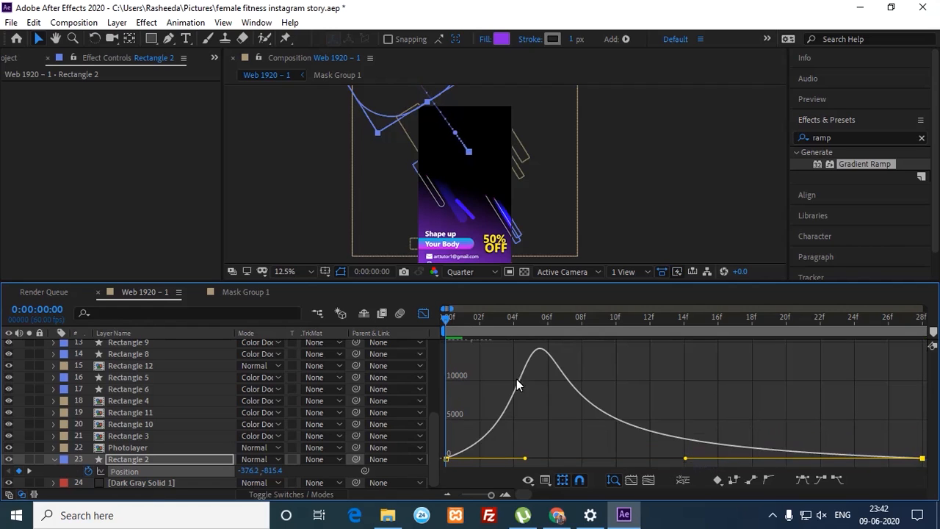
pyautogui.click(424, 314)
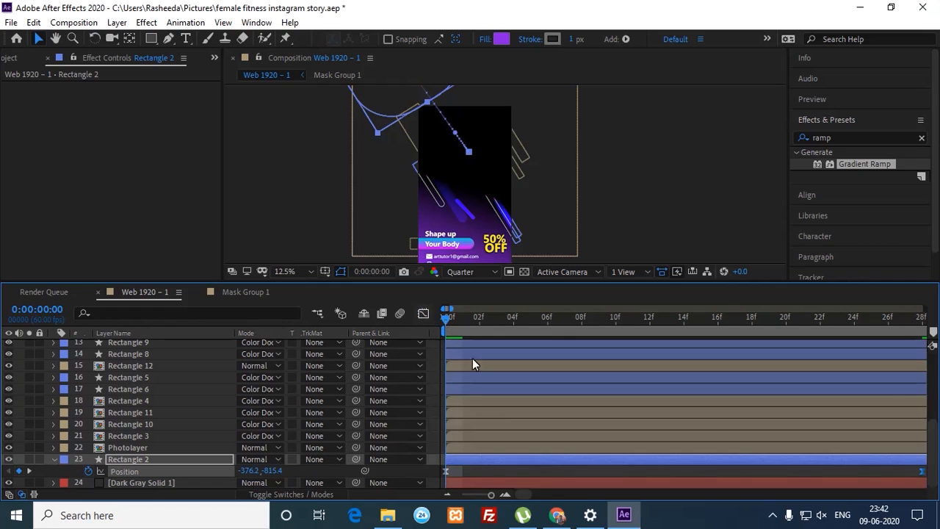
pyautogui.click(447, 495)
pyautogui.click(447, 495)
pyautogui.click(446, 494)
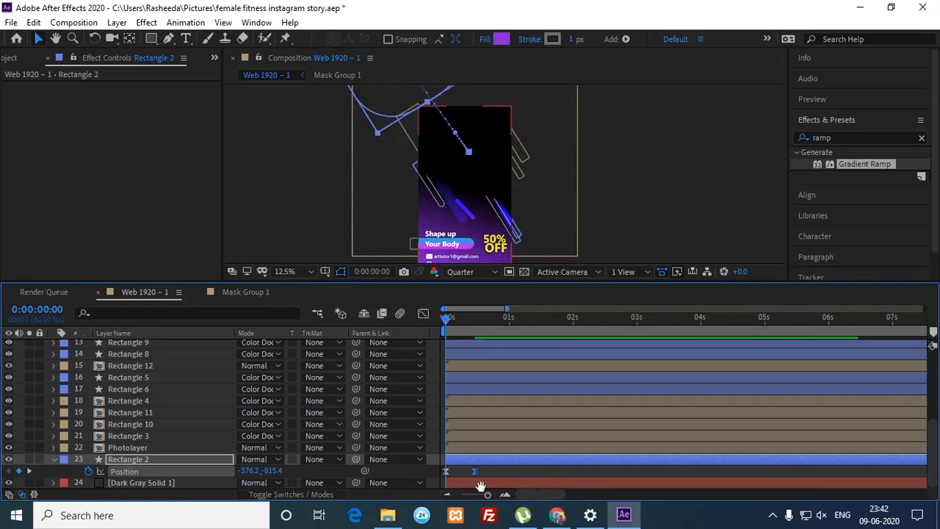
pyautogui.press('space')
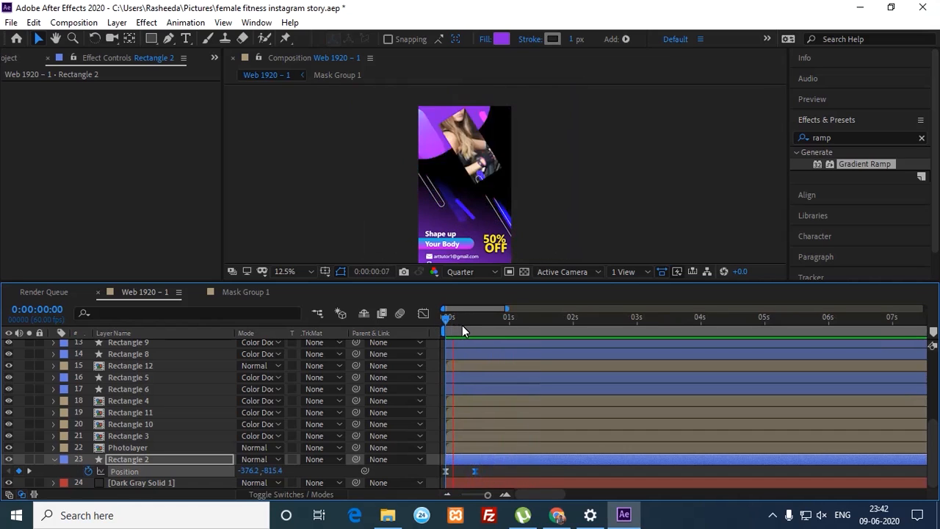
pyautogui.click(444, 316)
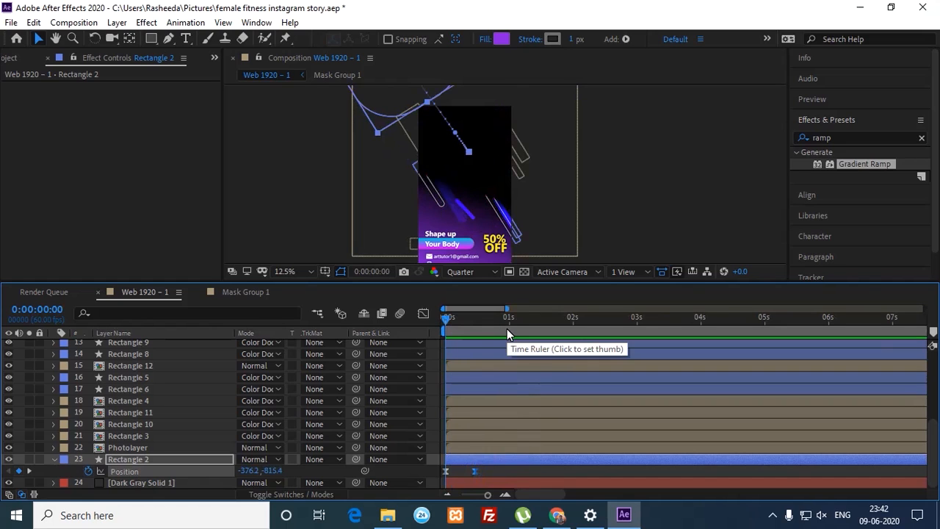
pyautogui.click(55, 460)
pyautogui.click(127, 451)
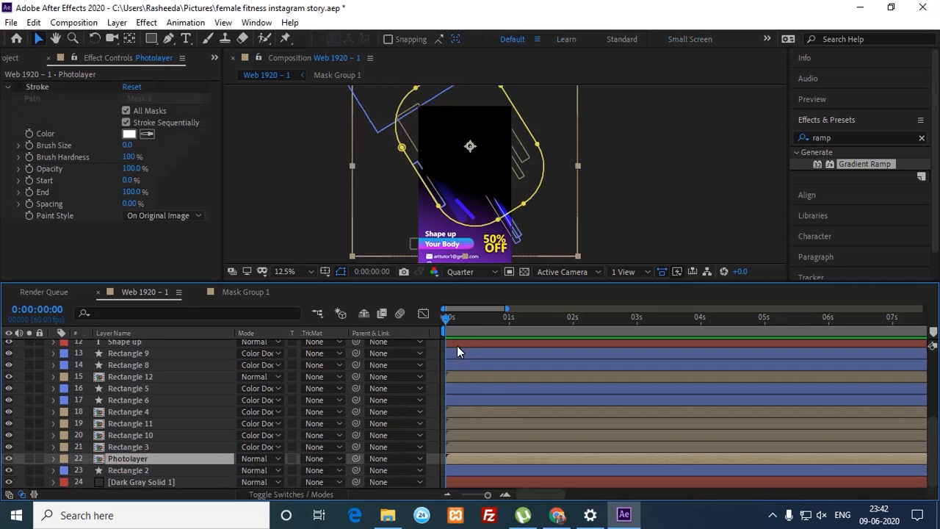
# Step: Trim Photolayer to begin at frame 11 and preview the reveal timing
pyautogui.click(456, 321)
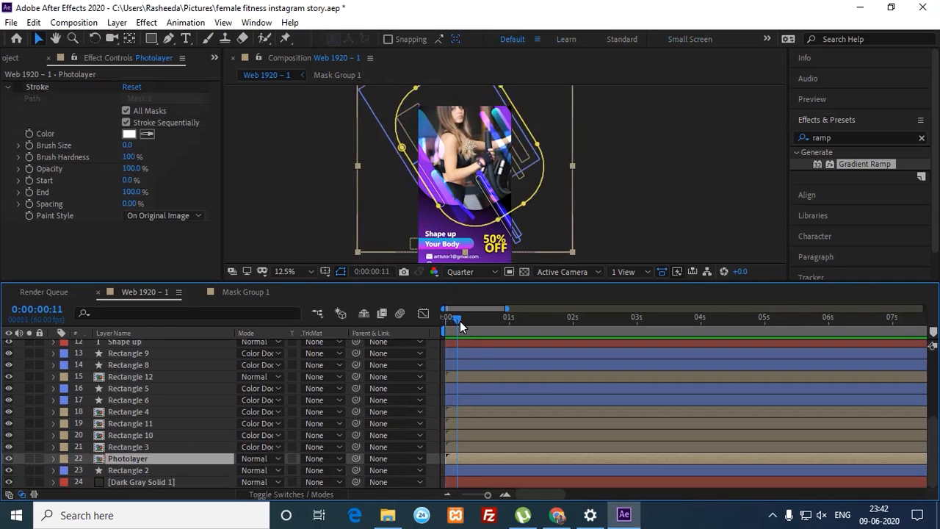
pyautogui.press('[')
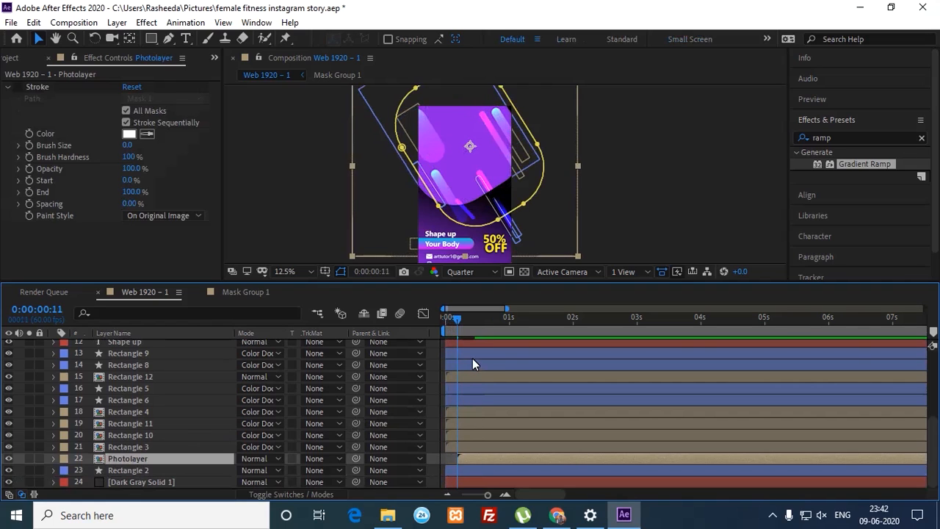
pyautogui.moveTo(461, 325); pyautogui.dragTo(436, 328)
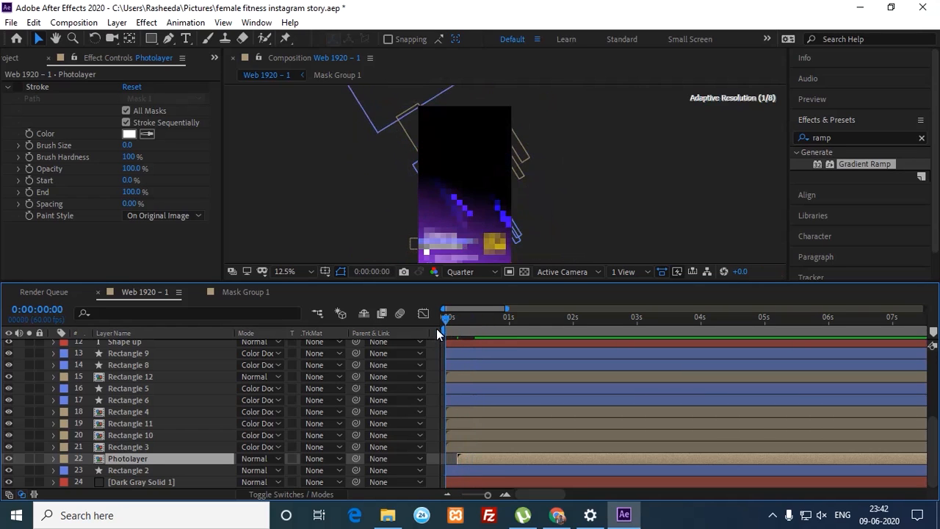
pyautogui.press('h')
pyautogui.press('space')
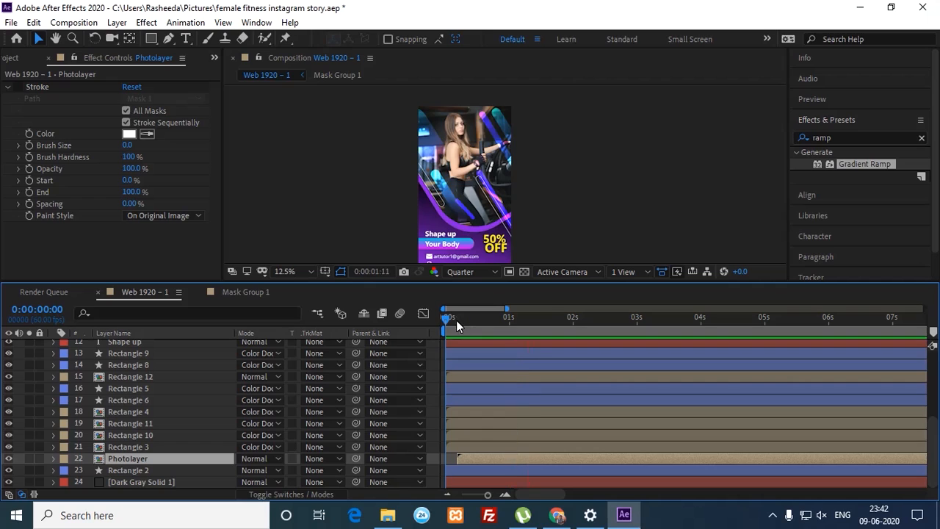
pyautogui.press('space')
pyautogui.press('space')
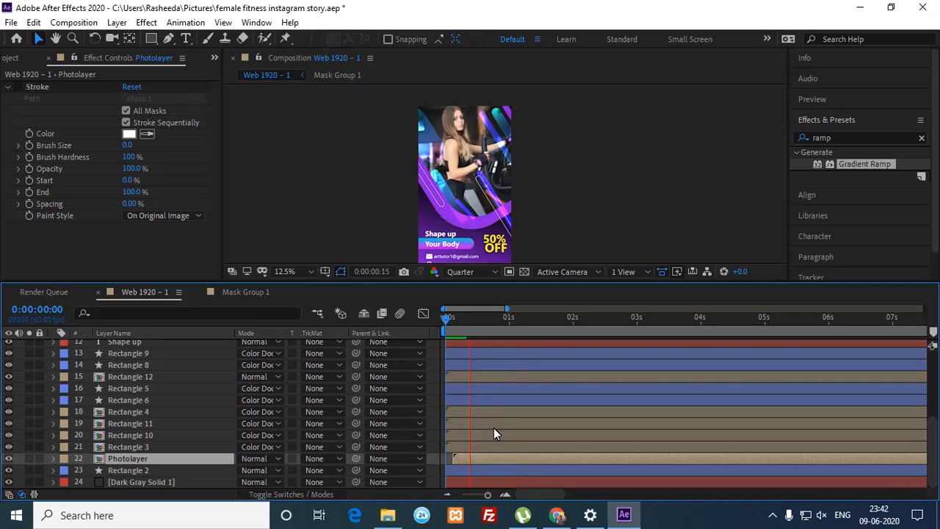
pyautogui.press('space')
pyautogui.press('space')
pyautogui.press('space')
pyautogui.moveTo(469, 318)
pyautogui.mouseDown()
pyautogui.moveTo(485, 321)
pyautogui.moveTo(452, 330)
pyautogui.moveTo(481, 330)
pyautogui.mouseUp()
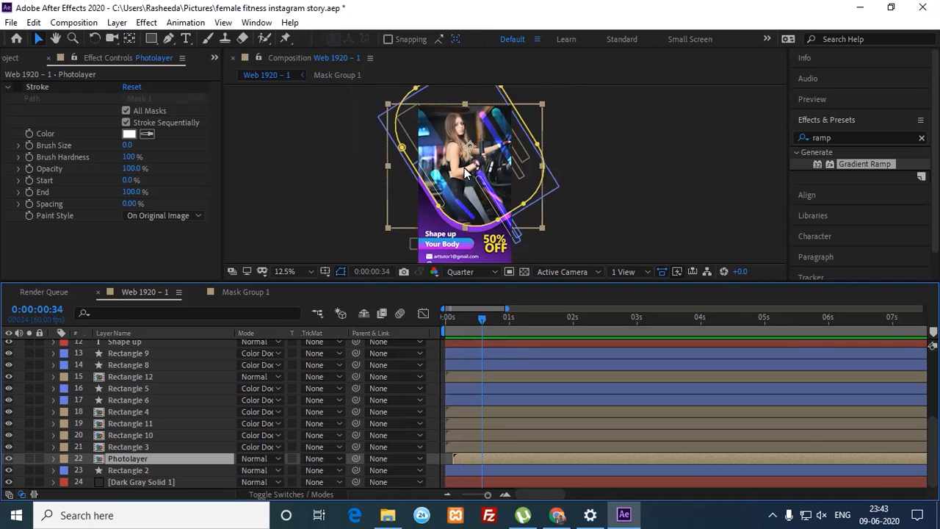
pyautogui.press('.')
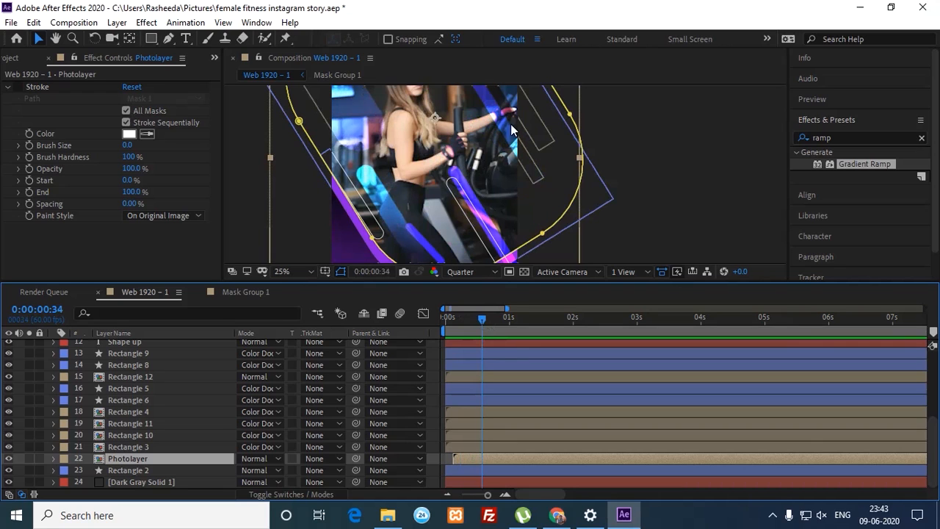
pyautogui.click(581, 173)
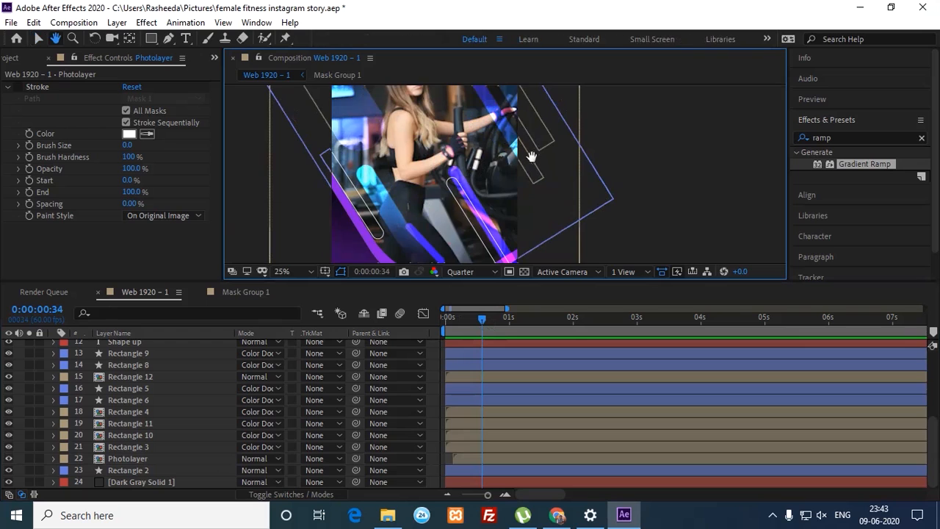
pyautogui.scroll(4, 514, 179)
pyautogui.click(514, 179)
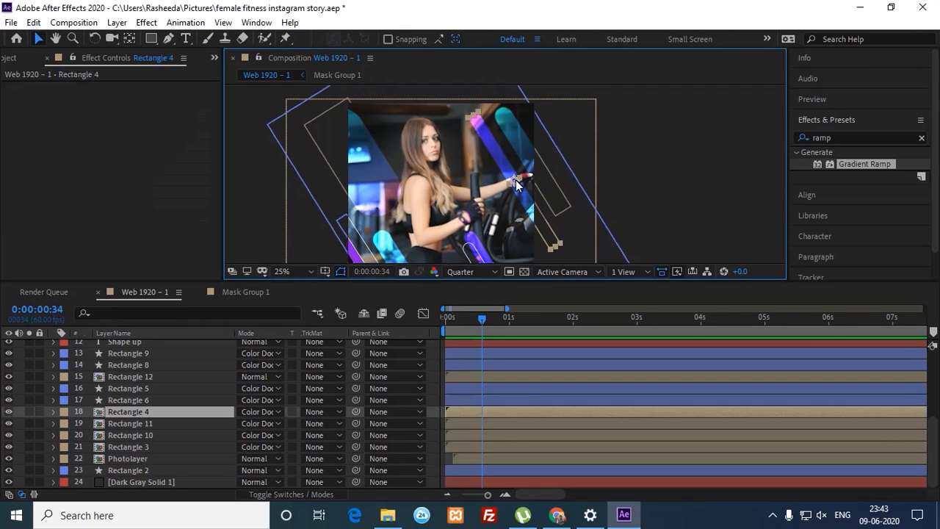
pyautogui.click(366, 162)
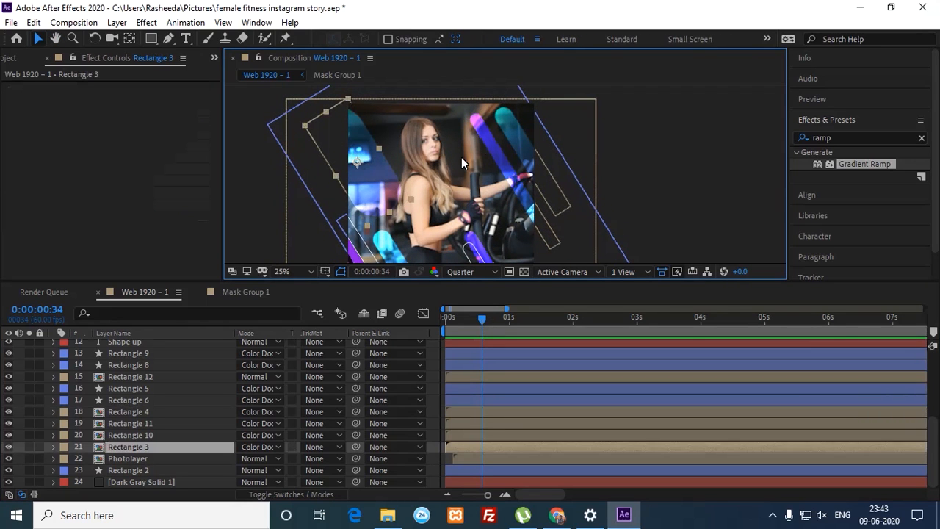
pyautogui.press('h')
pyautogui.moveTo(470, 160); pyautogui.dragTo(424, 177)
pyautogui.press('v')
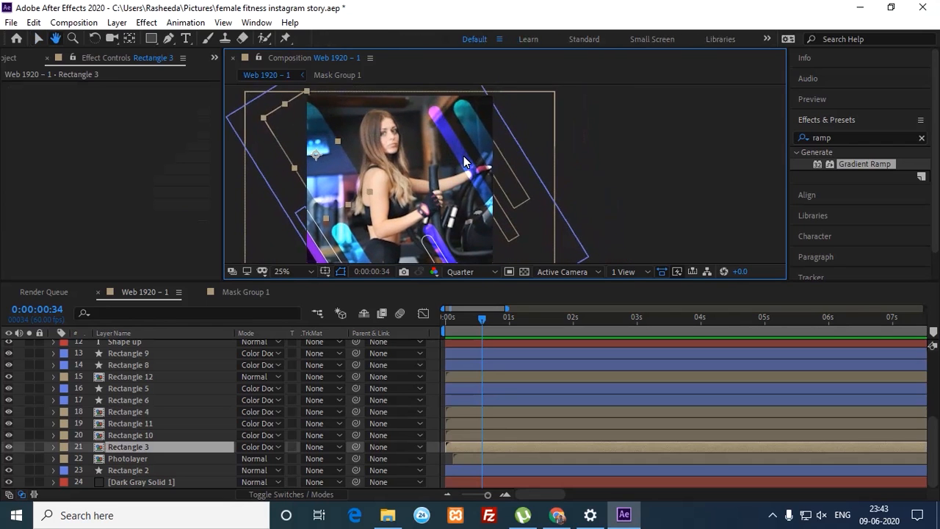
pyautogui.click(464, 160)
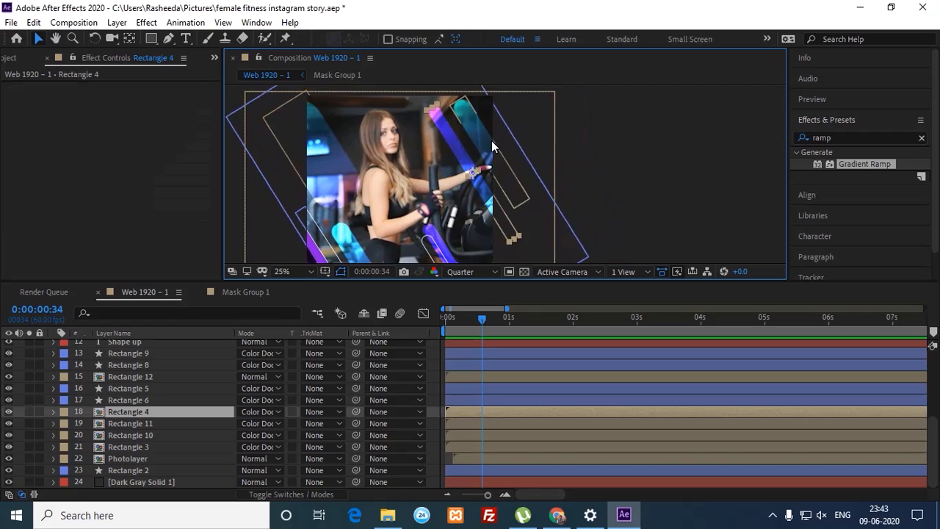
# Step: Trim Rectangles 5, 4, 11, 10 and 3 so their in-points start at 0:00:00:34
pyautogui.keyDown('shift'); pyautogui.click(484, 150); pyautogui.keyUp('shift')
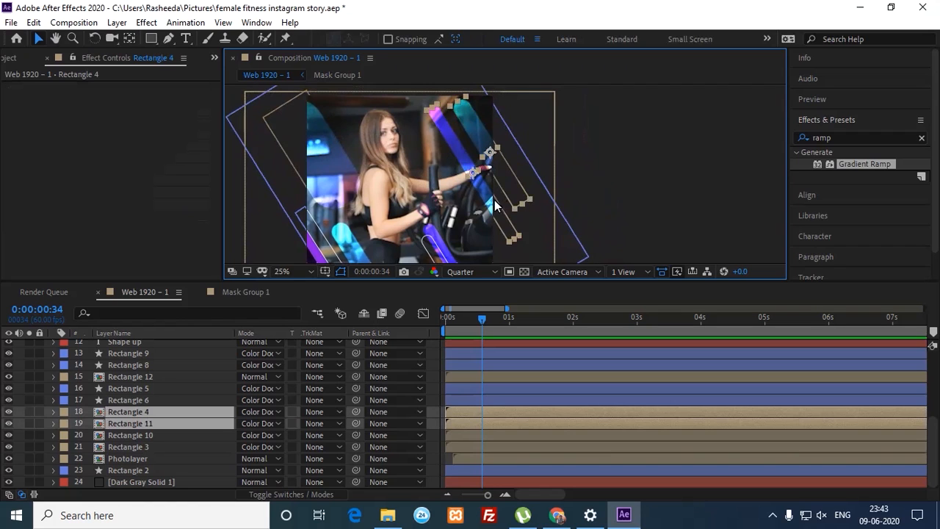
pyautogui.keyDown('shift'); pyautogui.click(344, 164); pyautogui.keyUp('shift')
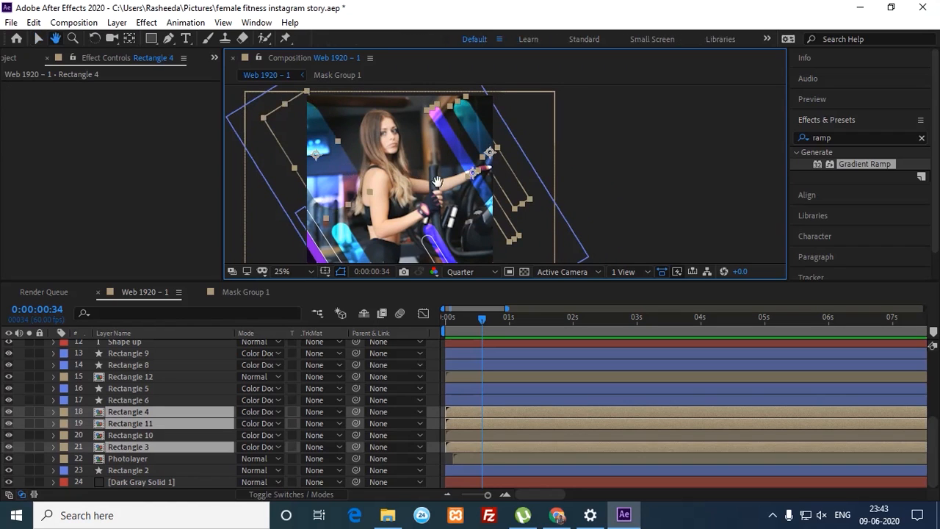
pyautogui.scroll(-3, 426, 171)
pyautogui.keyDown('shift'); pyautogui.click(431, 173); pyautogui.keyUp('shift')
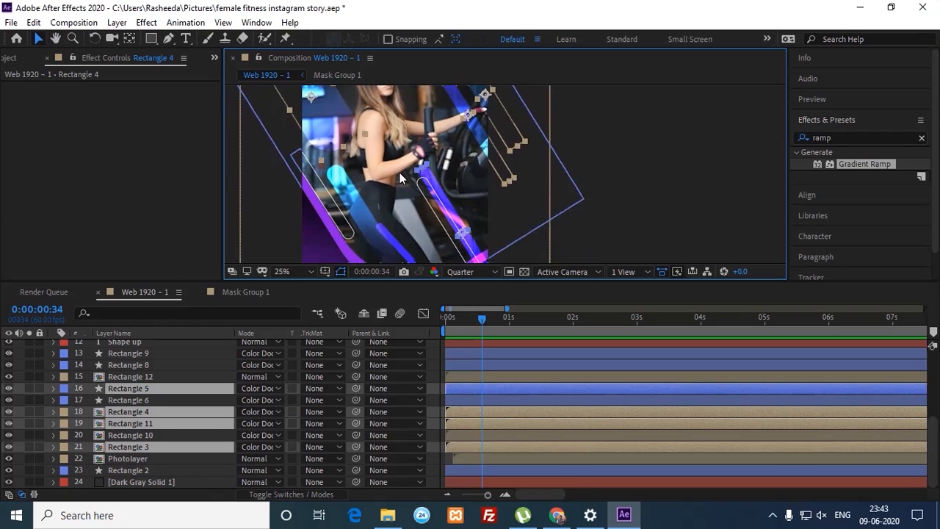
pyautogui.keyDown('shift'); pyautogui.click(371, 191); pyautogui.keyUp('shift')
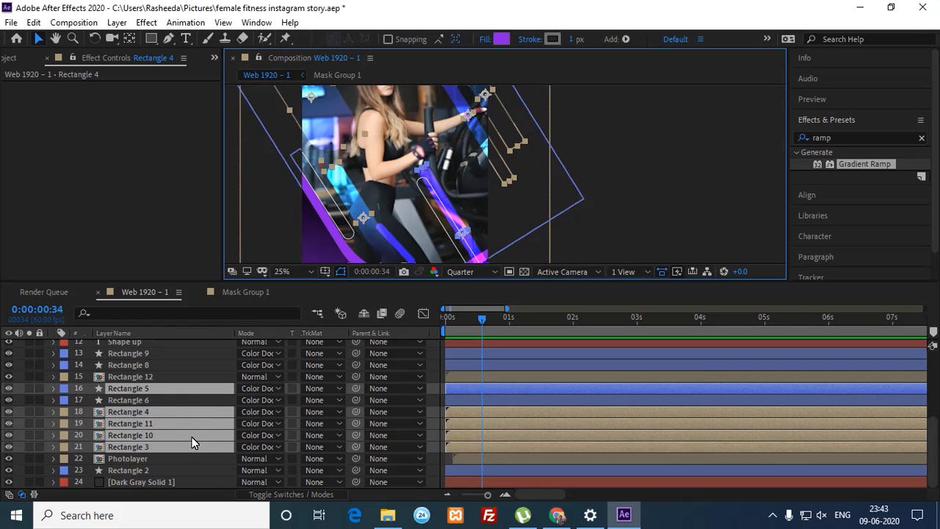
pyautogui.hotkey('alt', '[')
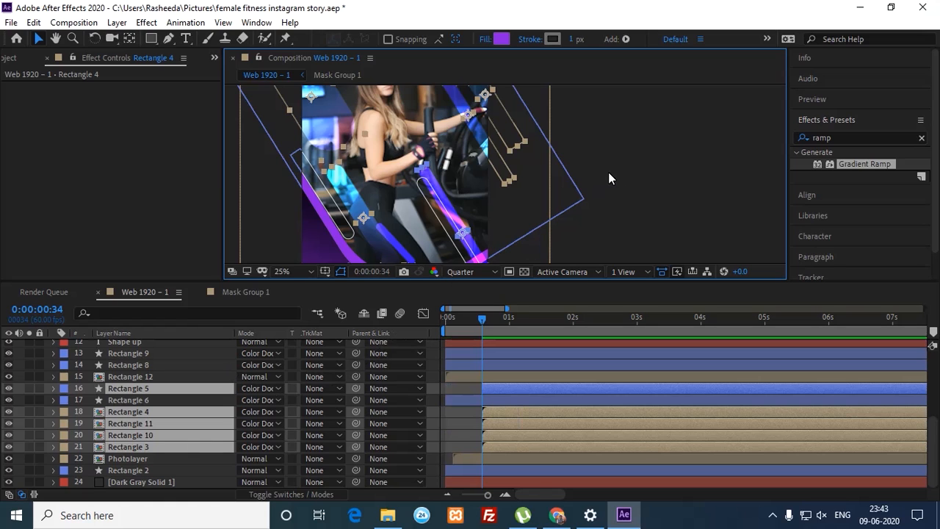
pyautogui.press(',')
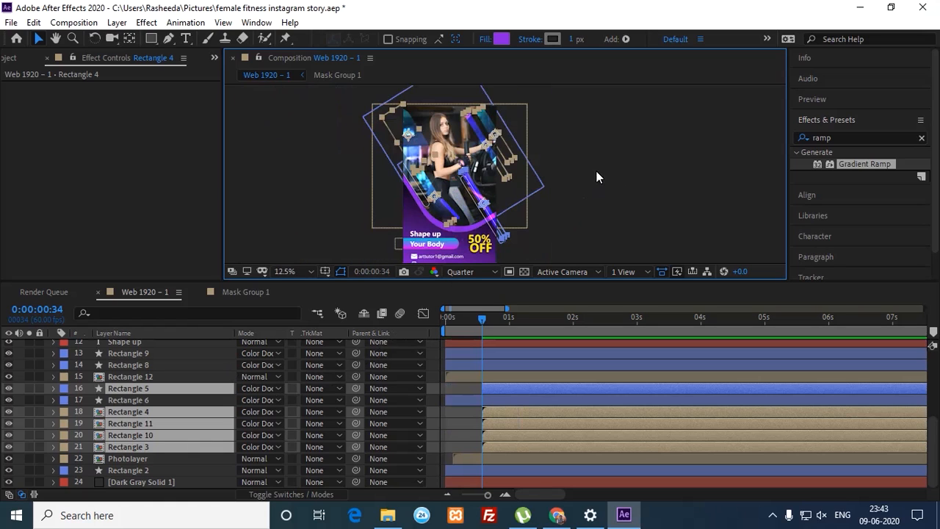
# Step: Open the Rectangle 4 precomp, then close both it and the Mask Group 1 composition
pyautogui.click(643, 150)
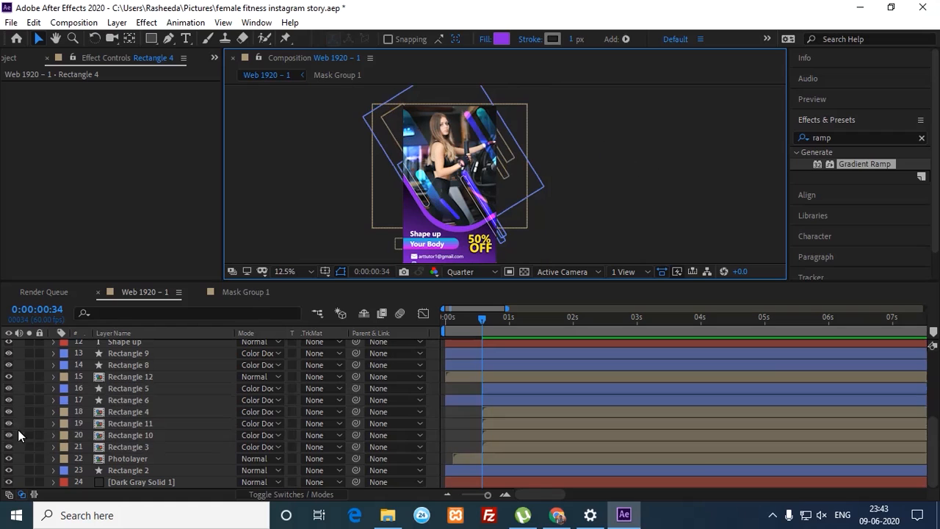
pyautogui.click(111, 416)
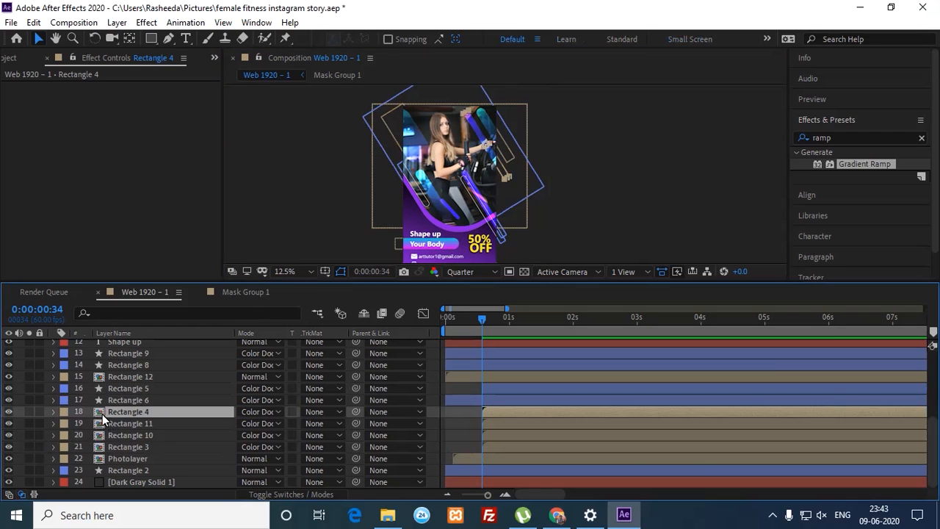
pyautogui.doubleClick(102, 414)
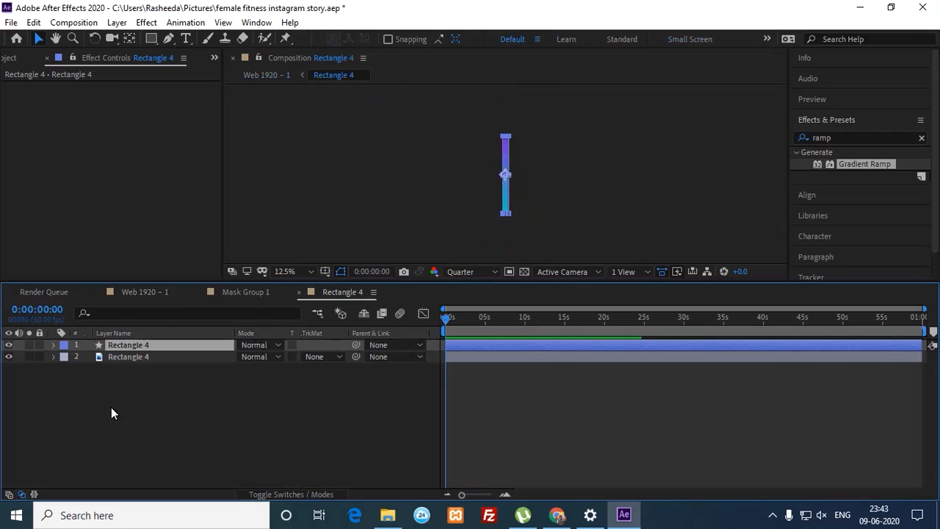
pyautogui.click(298, 293)
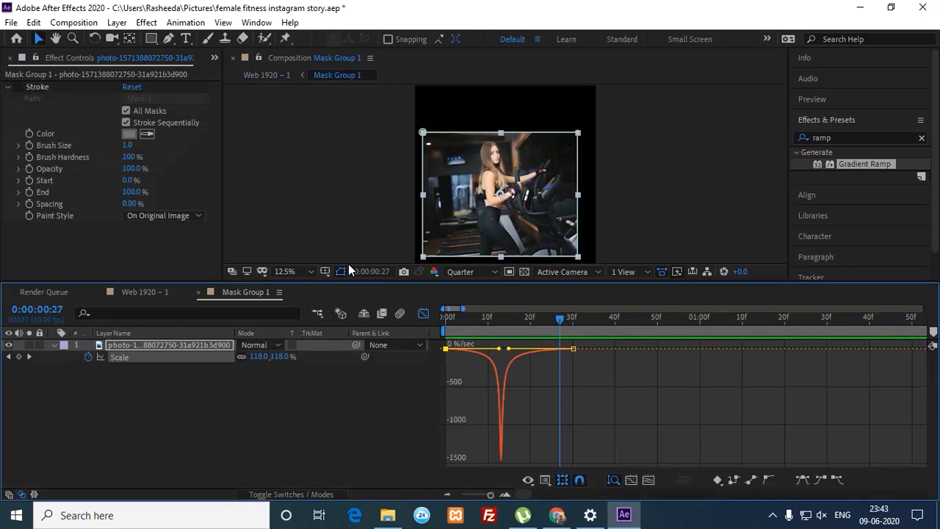
pyautogui.click(198, 293)
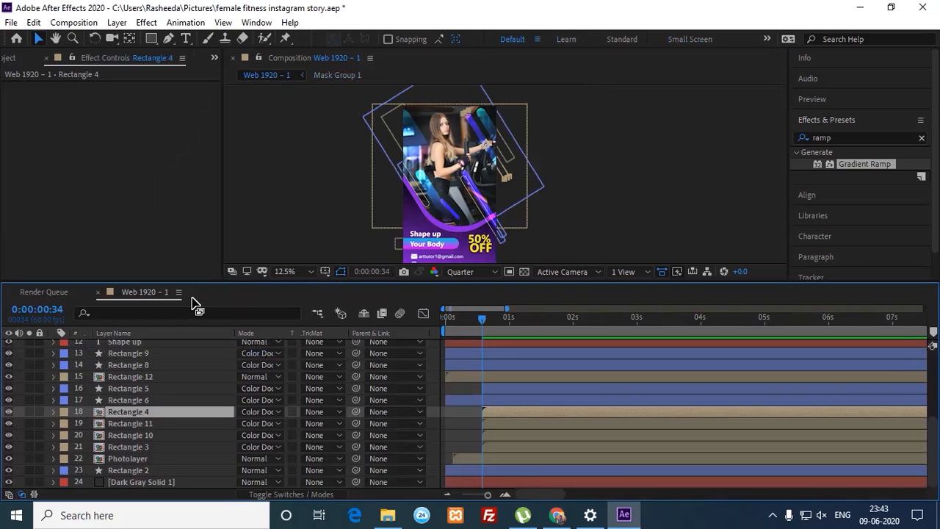
# Step: Zoom the viewer back to 25% and select Rectangle 5 through Rectangle 3
pyautogui.click(634, 193)
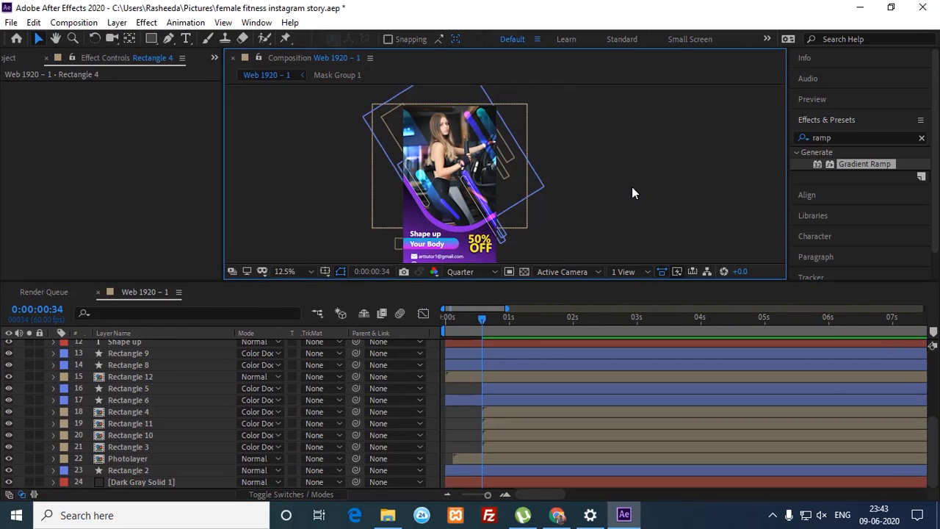
pyautogui.press('.')
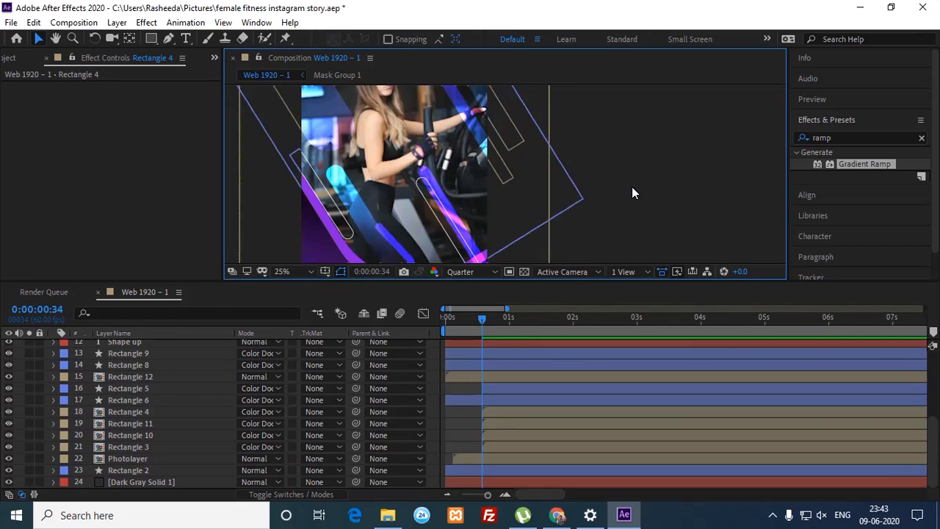
pyautogui.click(503, 387)
pyautogui.keyDown('shift'); pyautogui.click(497, 447); pyautogui.keyUp('shift')
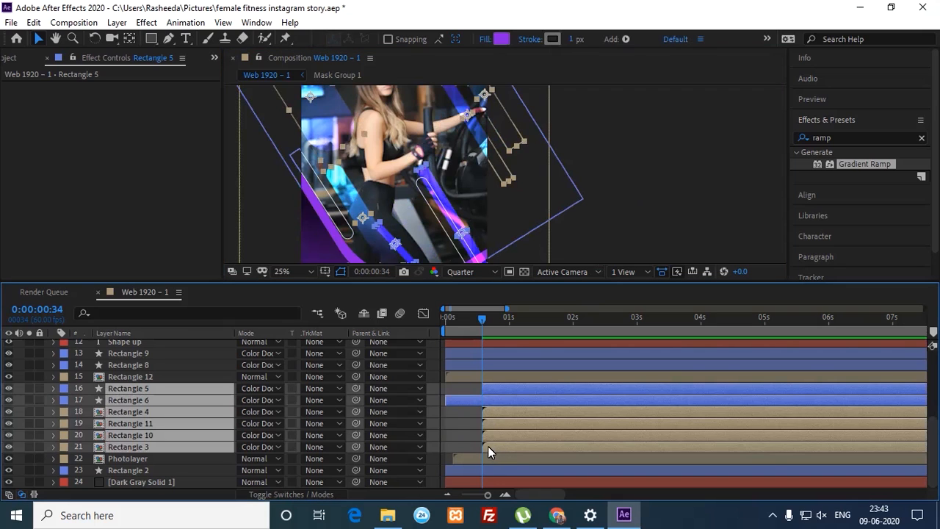
# Step: Select Rectangles 5, 4, 11, 10 and 3 and set Position keyframes at 0:00:00:34
pyautogui.click(478, 457)
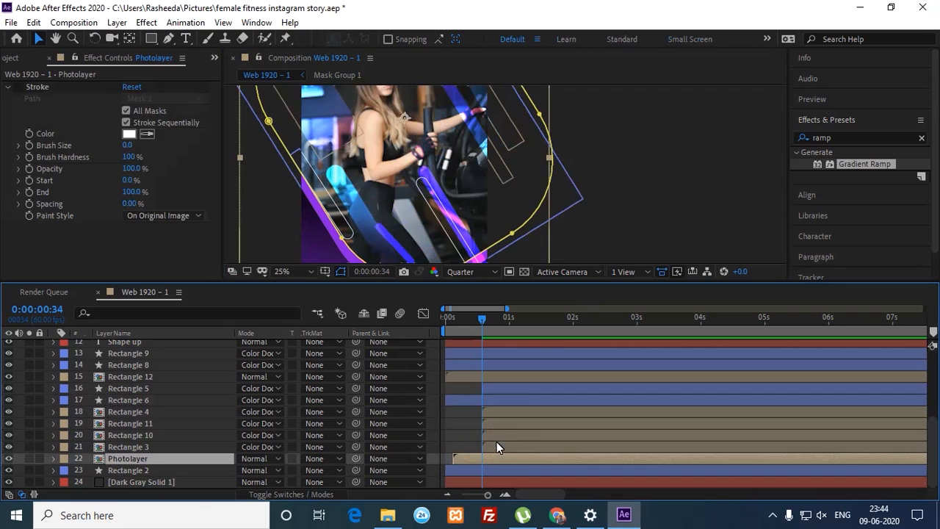
pyautogui.click(496, 442)
pyautogui.keyDown('shift'); pyautogui.click(492, 391); pyautogui.keyUp('shift')
pyautogui.keyDown('ctrl'); pyautogui.click(476, 401); pyautogui.keyUp('ctrl')
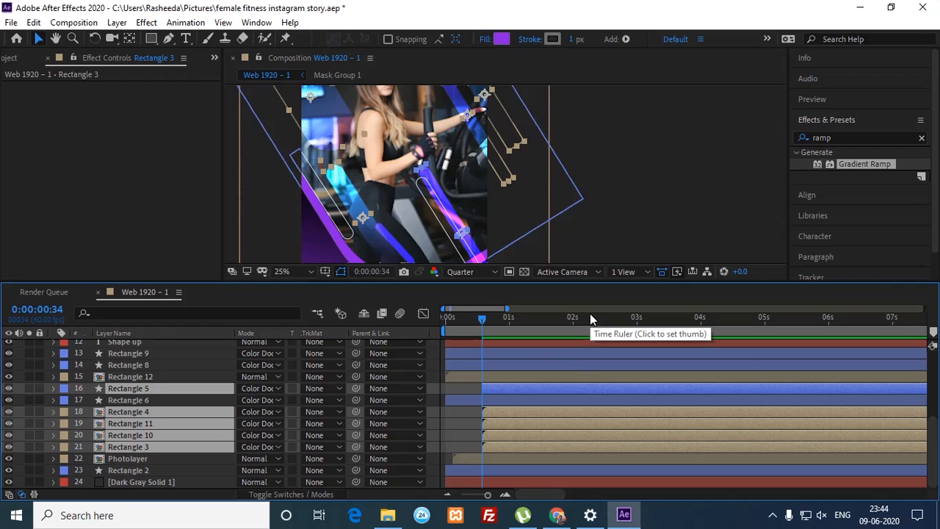
pyautogui.press('p')
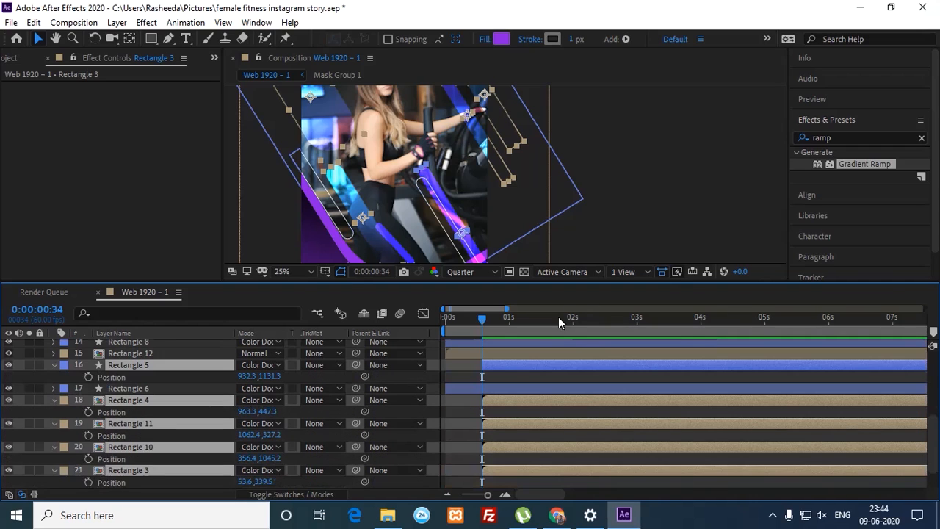
pyautogui.click(89, 378)
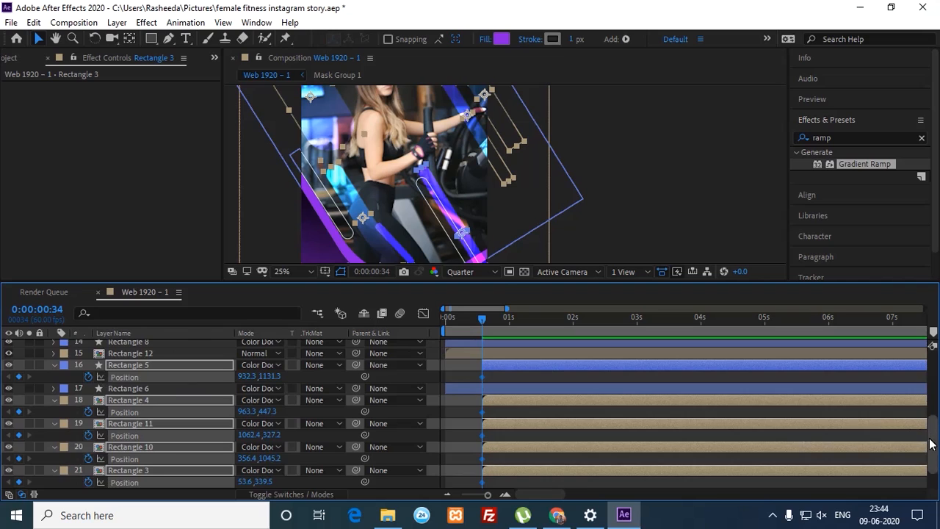
pyautogui.moveTo(927, 440); pyautogui.dragTo(928, 454)
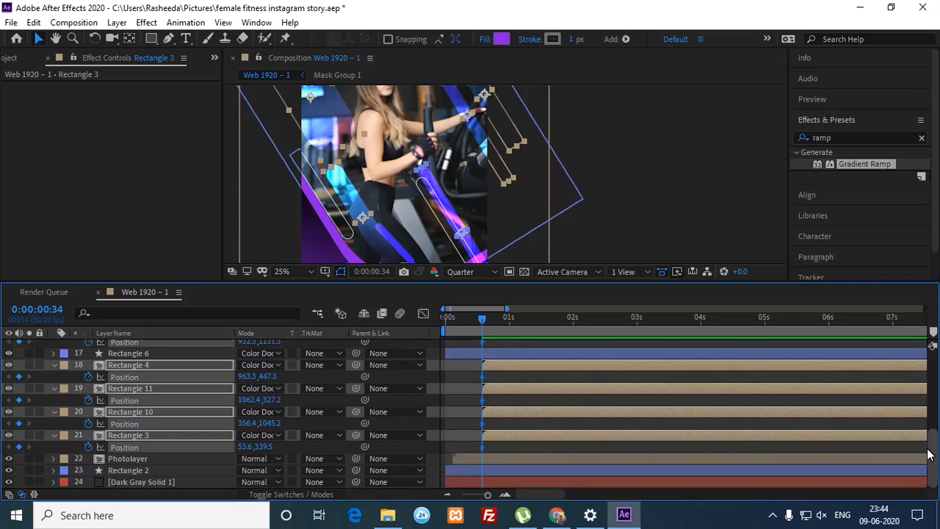
pyautogui.moveTo(926, 451); pyautogui.dragTo(933, 438)
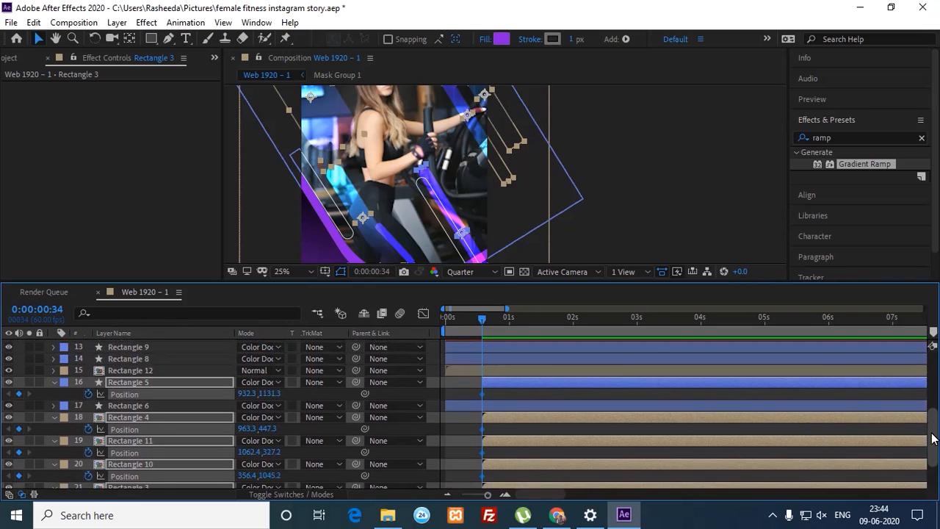
# Step: Add second Position keyframes at 0:00:01:04, then return to the first keyframe
pyautogui.hotkey('shift', 'pagedown')
pyautogui.hotkey('shift', 'pagedown')
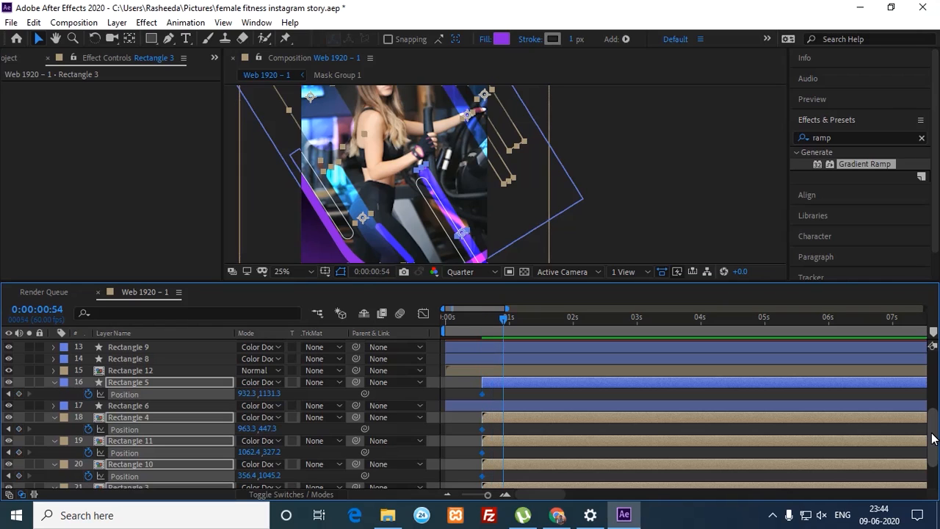
pyautogui.hotkey('shift', 'pagedown')
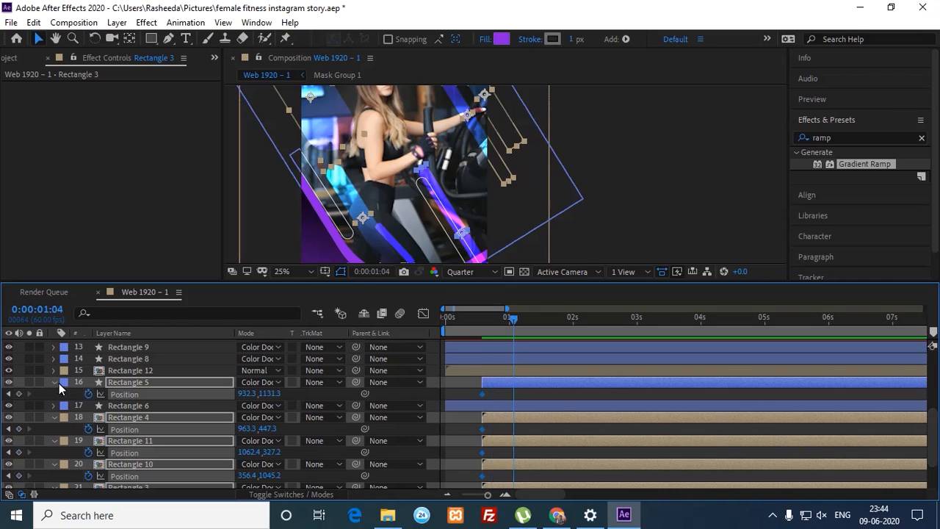
pyautogui.click(21, 395)
pyautogui.scroll(-2, 808, 411)
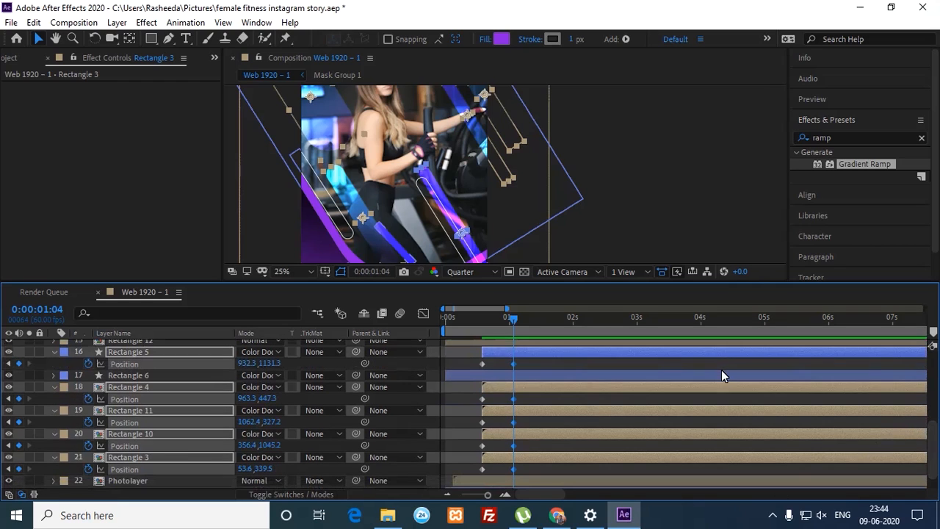
pyautogui.click(9, 362)
pyautogui.click(619, 181)
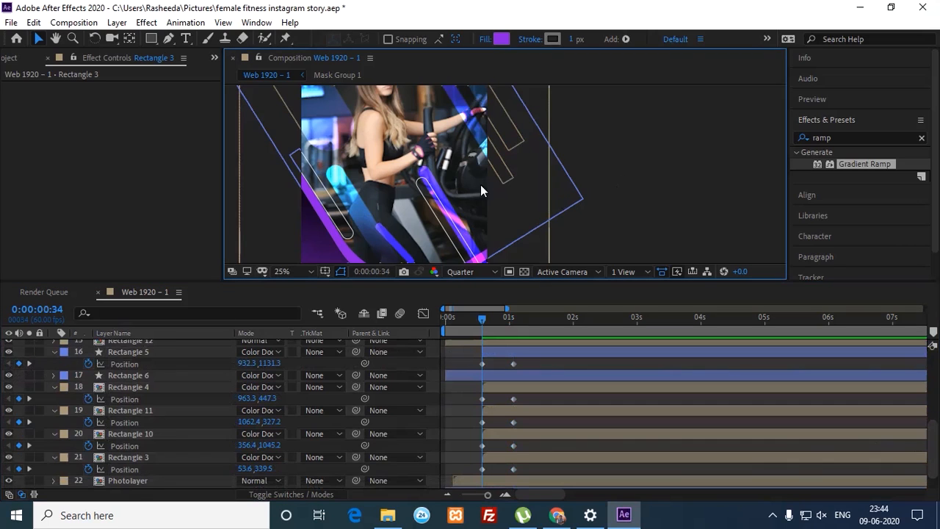
# Step: Drag Rectangle 5 down and to the right to set its starting position
pyautogui.click(456, 220)
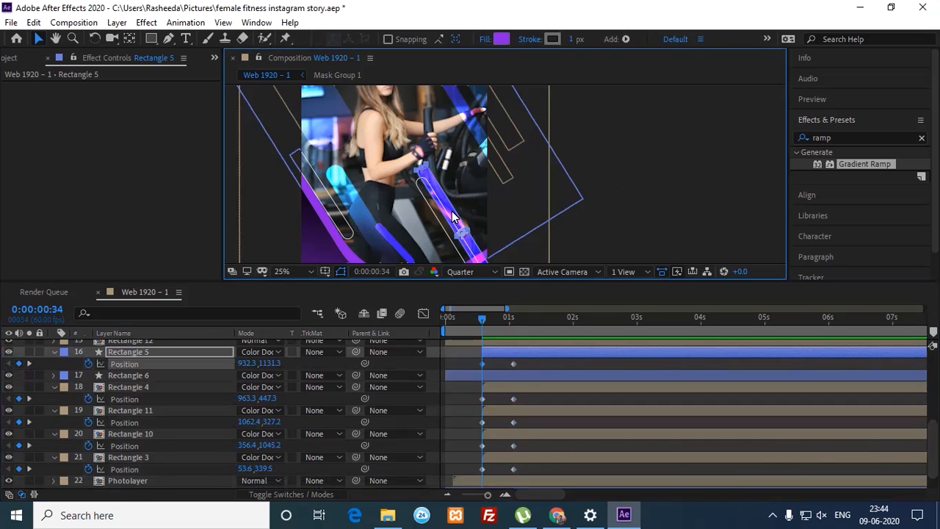
pyautogui.moveTo(455, 218); pyautogui.dragTo(507, 238)
pyautogui.press('h')
pyautogui.moveTo(499, 168); pyautogui.dragTo(489, 238)
pyautogui.moveTo(501, 204); pyautogui.dragTo(497, 259)
pyautogui.moveTo(495, 180); pyautogui.dragTo(495, 196)
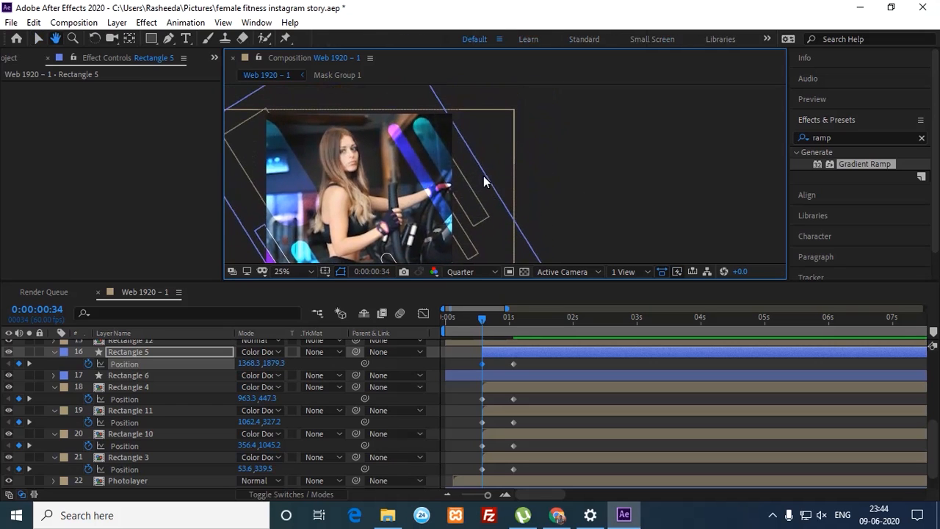
pyautogui.press('v')
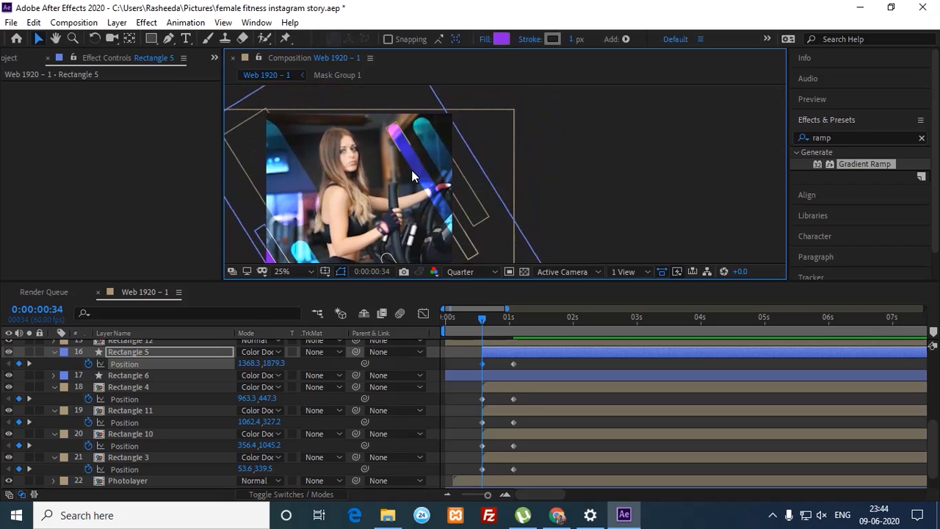
# Step: Push Rectangle 4 up-left out of frame and move Rectangle 11 down-right to 1262.4, 671.2
pyautogui.moveTo(422, 174)
pyautogui.mouseDown()
pyautogui.moveTo(409, 147)
pyautogui.moveTo(435, 176)
pyautogui.mouseUp()
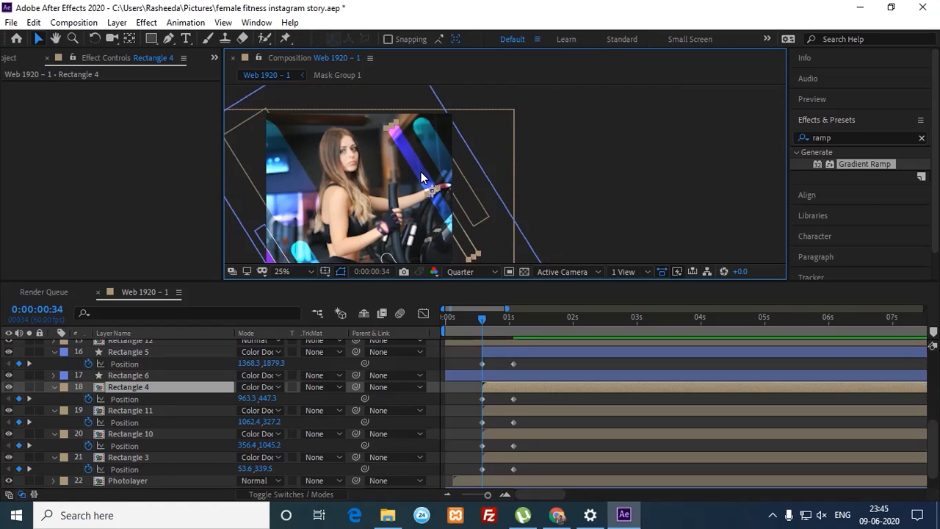
pyautogui.moveTo(409, 147); pyautogui.dragTo(357, 77)
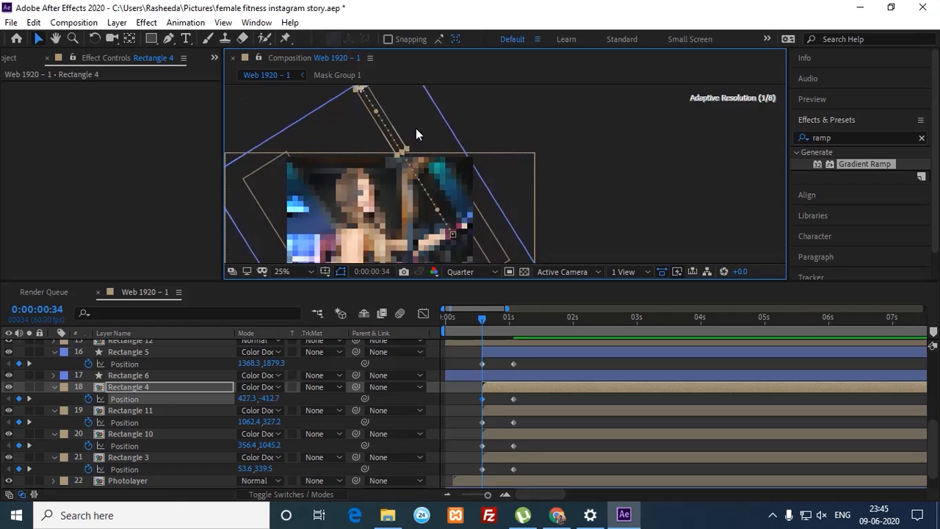
pyautogui.moveTo(409, 128); pyautogui.dragTo(445, 188)
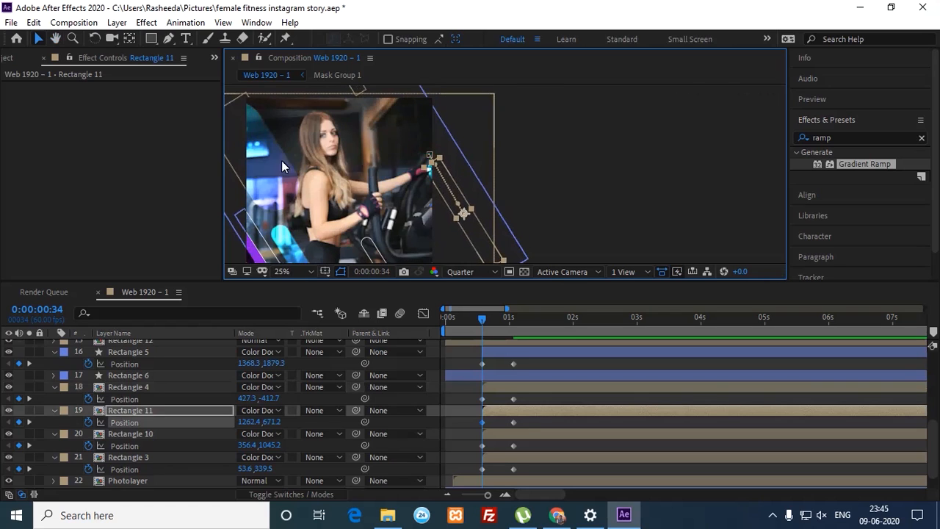
pyautogui.press('space')
pyautogui.moveTo(274, 156); pyautogui.dragTo(380, 128)
pyautogui.press('space')
pyautogui.press('space')
# Step: Drag Rectangle 3 up-right and Rectangle 10 up-left out of frame at the first keyframe
pyautogui.moveTo(341, 185); pyautogui.dragTo(359, 171)
pyautogui.scroll(-5, 360, 168)
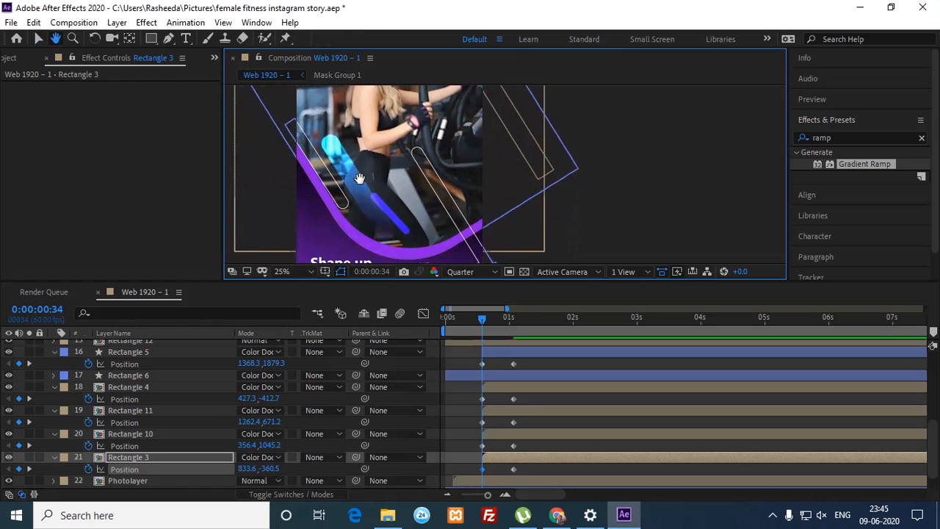
pyautogui.click(358, 188)
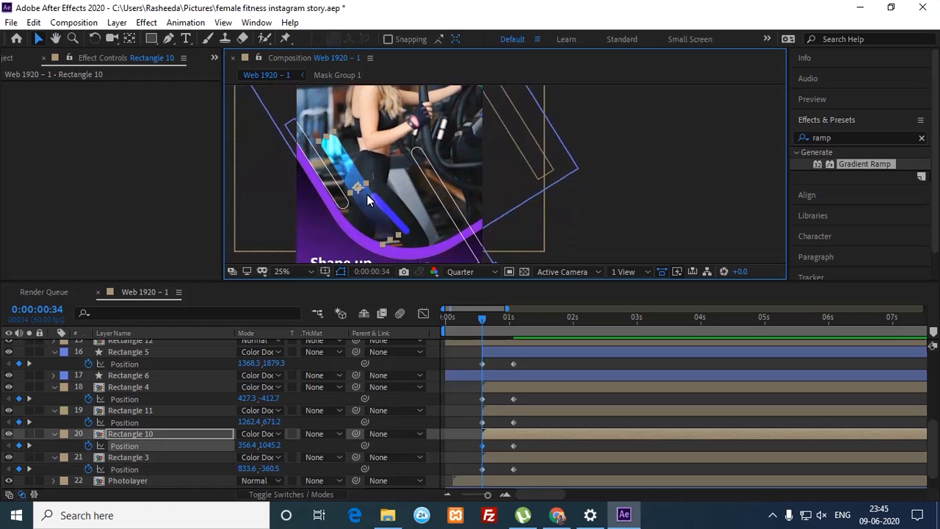
pyautogui.press('space')
pyautogui.moveTo(368, 200); pyautogui.dragTo(264, 75)
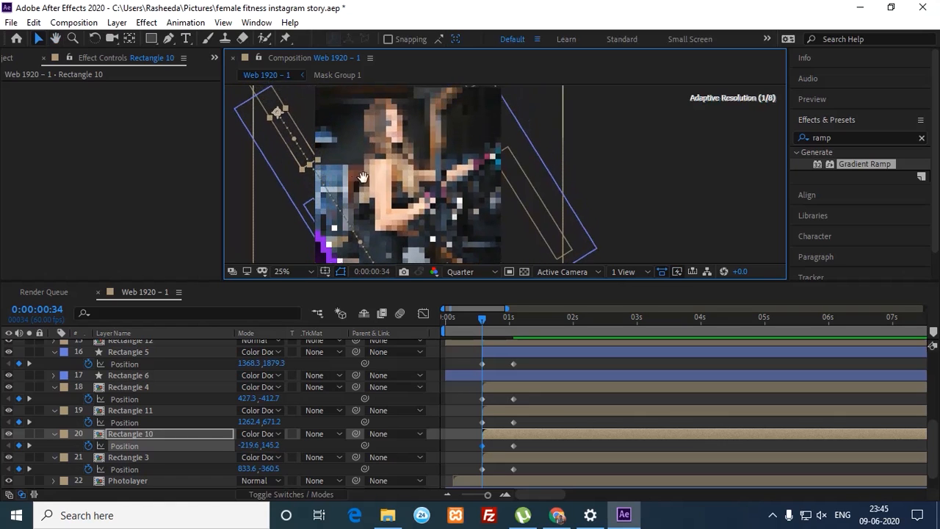
pyautogui.moveTo(378, 195); pyautogui.dragTo(350, 95)
pyautogui.moveTo(387, 178); pyautogui.dragTo(358, 145)
pyautogui.press('v')
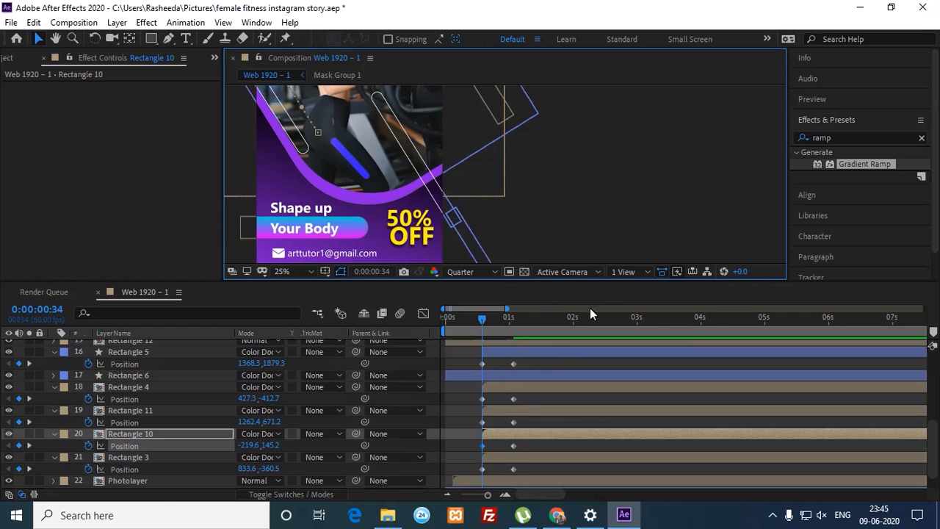
pyautogui.moveTo(561, 194); pyautogui.dragTo(576, 240)
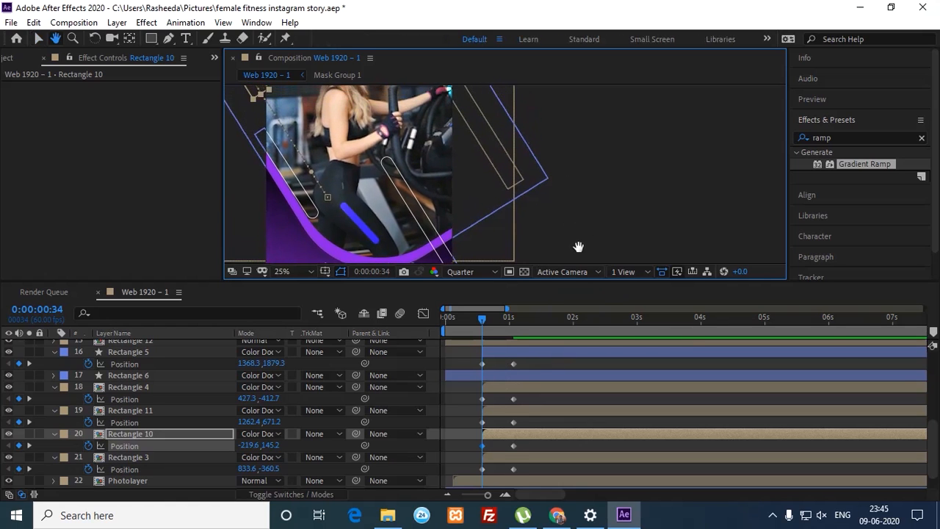
# Step: Preview the fly-in, then move Rectangle 3's start further left to -350.4, -336.5
pyautogui.press('space')
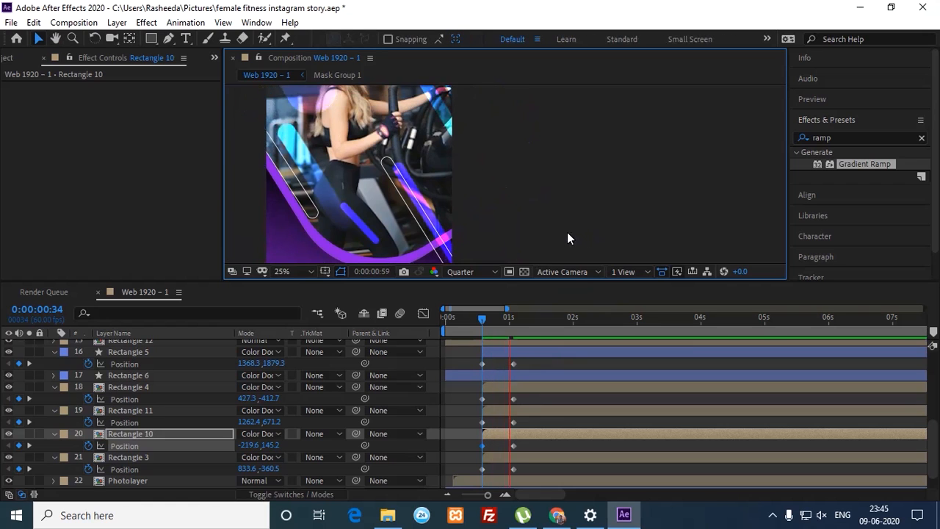
pyautogui.moveTo(504, 318)
pyautogui.mouseDown()
pyautogui.moveTo(478, 327)
pyautogui.moveTo(514, 326)
pyautogui.mouseUp()
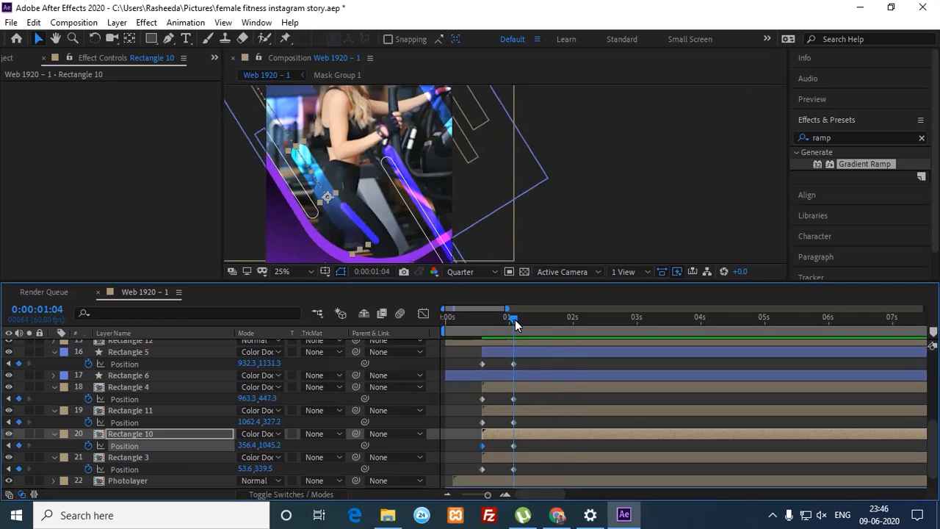
pyautogui.moveTo(573, 174); pyautogui.dragTo(584, 197)
pyautogui.press('v')
pyautogui.click(314, 132)
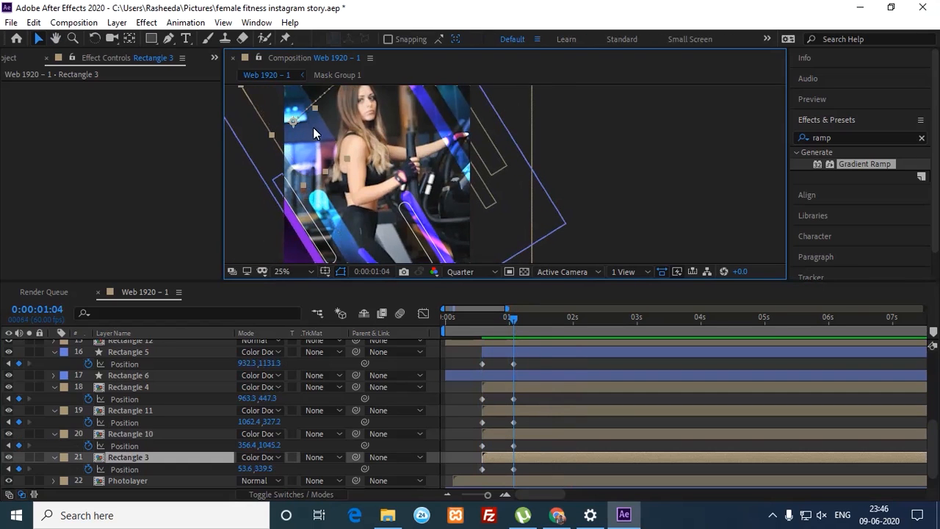
pyautogui.click(10, 468)
pyautogui.press('h')
pyautogui.moveTo(325, 171); pyautogui.dragTo(365, 290)
pyautogui.press('v')
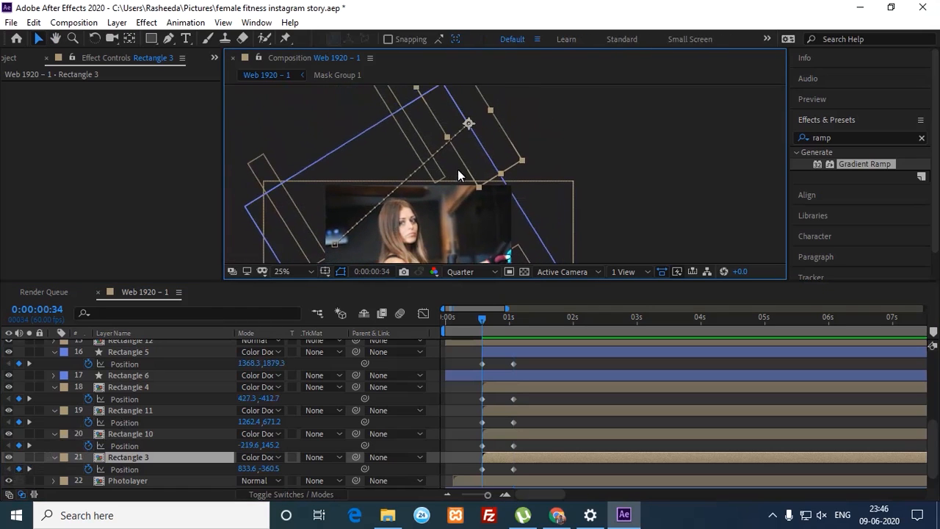
pyautogui.moveTo(453, 163); pyautogui.dragTo(265, 168)
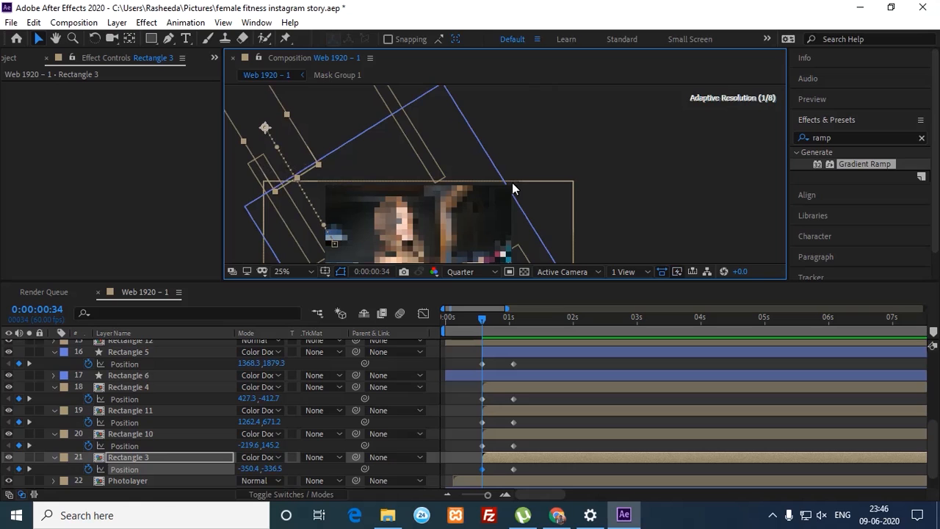
# Step: Select the Position keyframes of all five rectangles in the timeline
pyautogui.press('space')
pyautogui.moveTo(536, 207); pyautogui.dragTo(536, 141)
pyautogui.moveTo(477, 360)
pyautogui.mouseDown()
pyautogui.moveTo(521, 439)
pyautogui.moveTo(527, 471)
pyautogui.mouseUp()
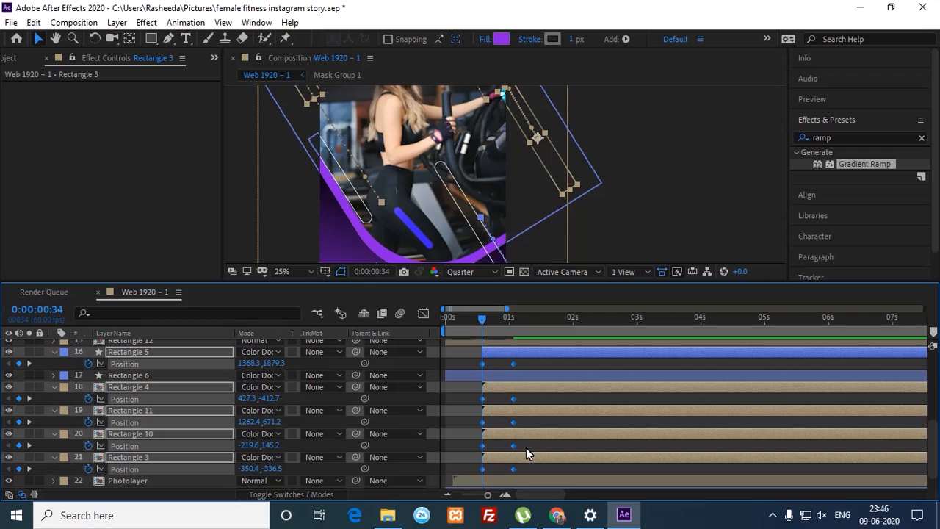
# Step: Apply Easy Ease and raise the end keyframes' incoming influence to about 92% in the speed graph
pyautogui.press('F9')
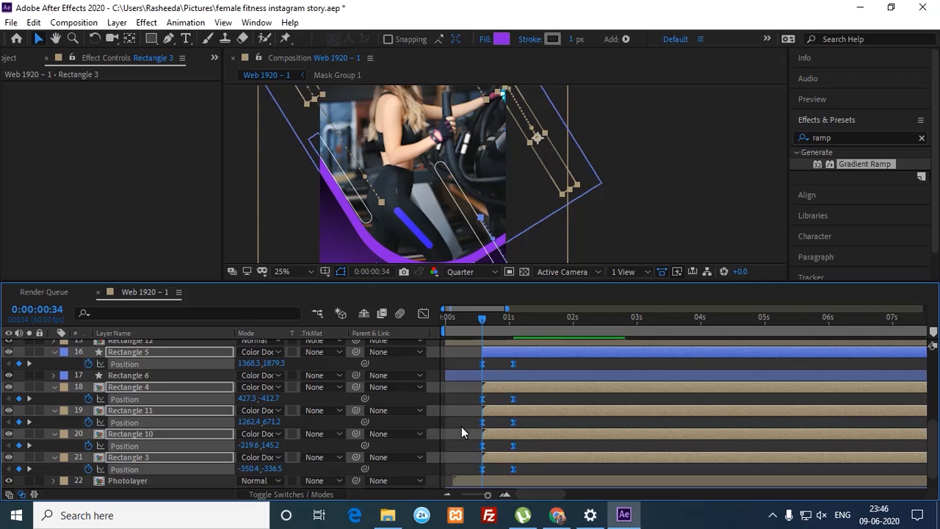
pyautogui.click(425, 314)
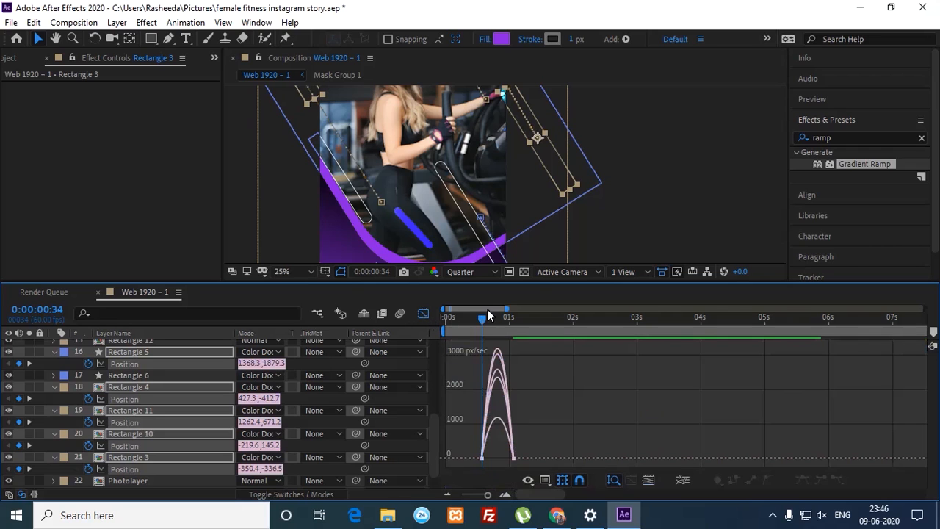
pyautogui.click(544, 479)
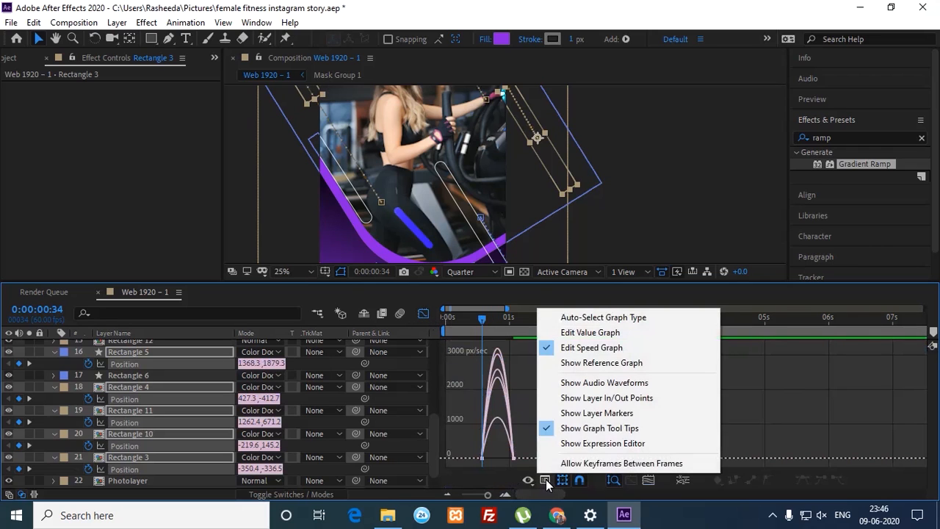
pyautogui.click(650, 479)
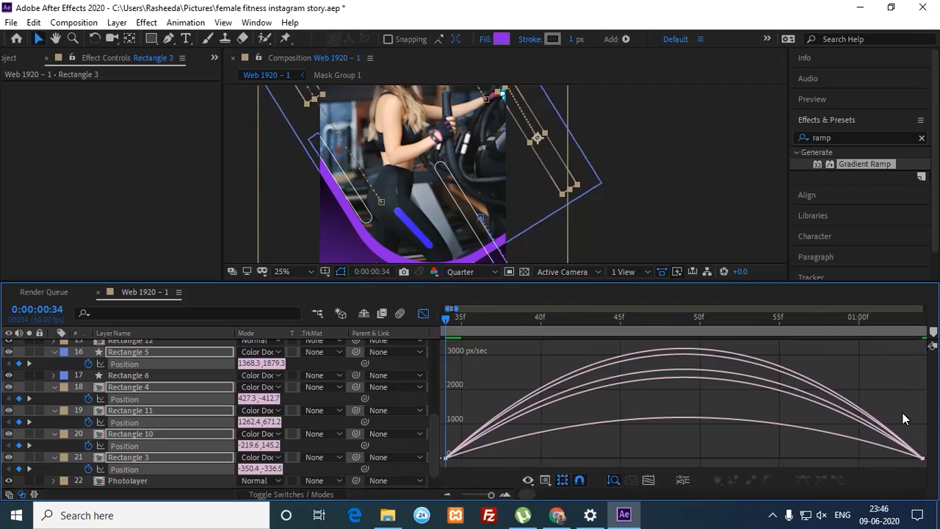
pyautogui.moveTo(902, 402); pyautogui.dragTo(923, 471)
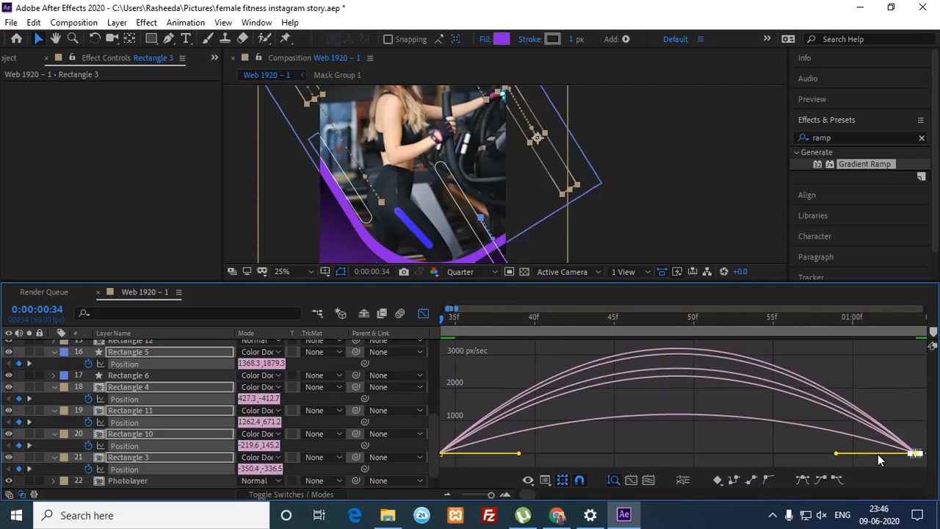
pyautogui.moveTo(837, 452); pyautogui.dragTo(693, 454)
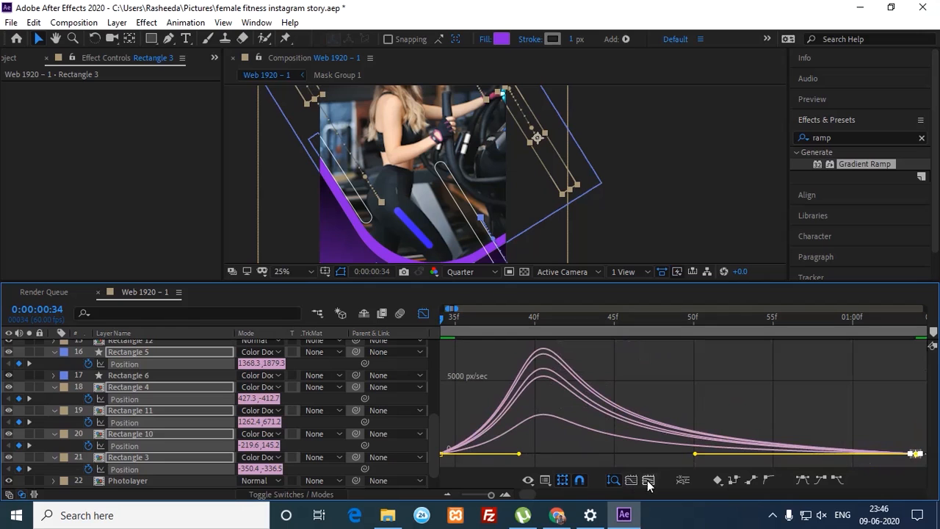
pyautogui.click(424, 314)
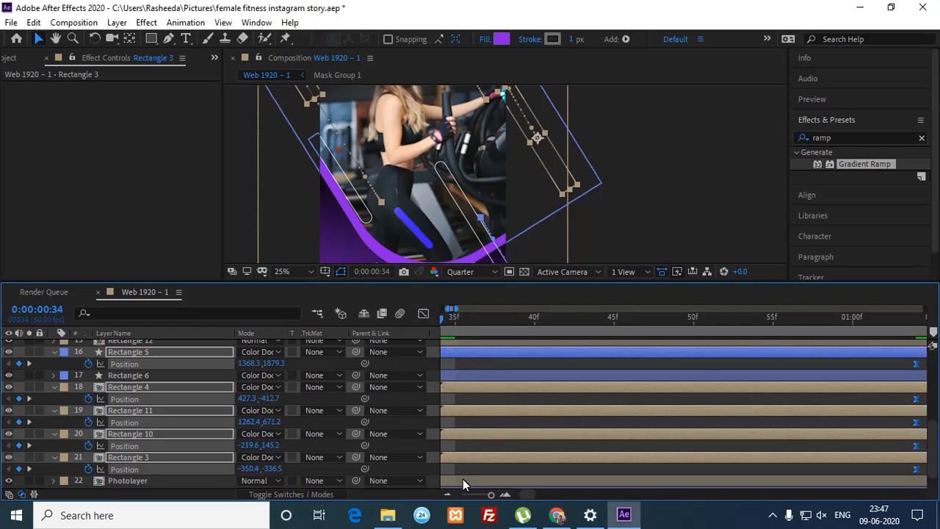
# Step: Zoom the timeline to 0–14 seconds and preview the eased rectangle fly-in
pyautogui.moveTo(488, 496); pyautogui.dragTo(484, 496)
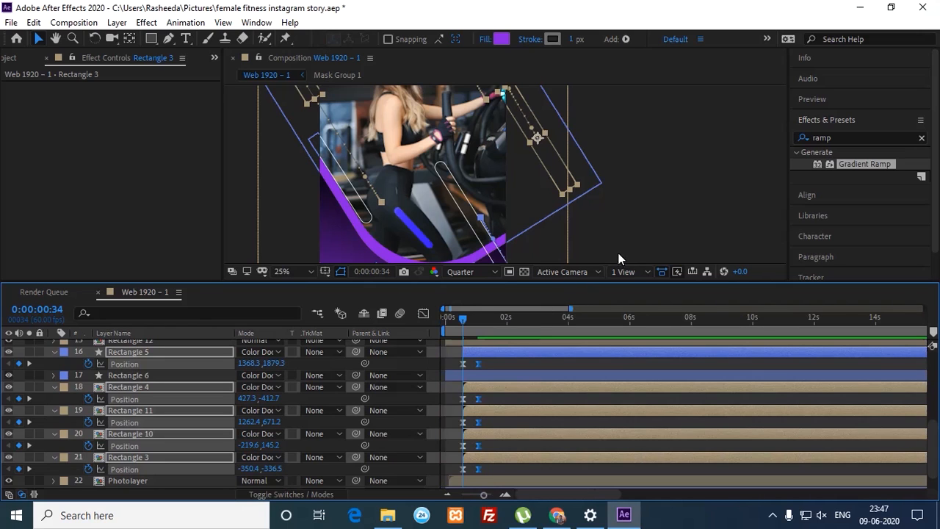
pyautogui.press(',')
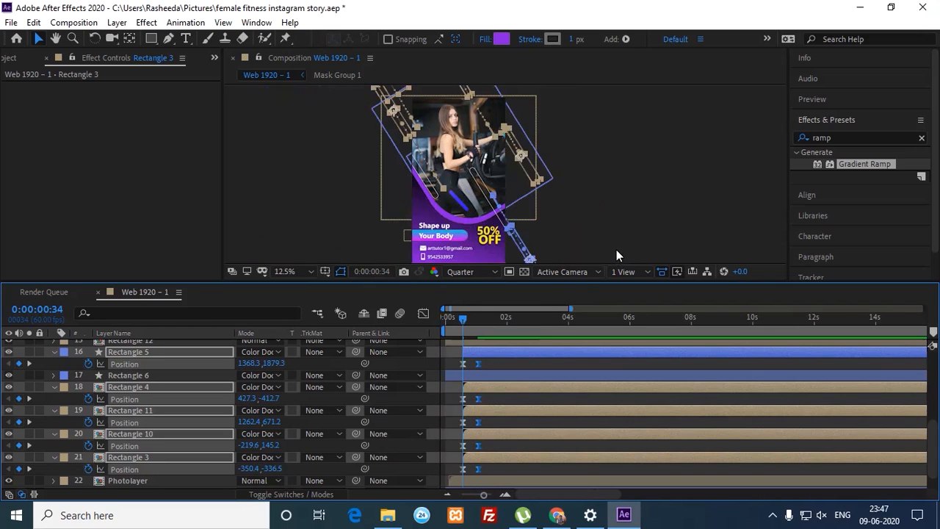
pyautogui.click(636, 236)
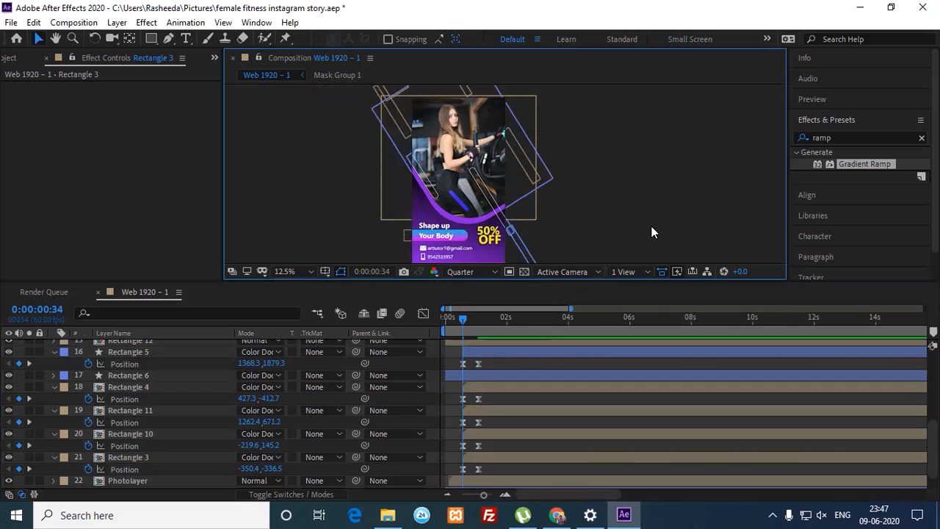
pyautogui.press('space')
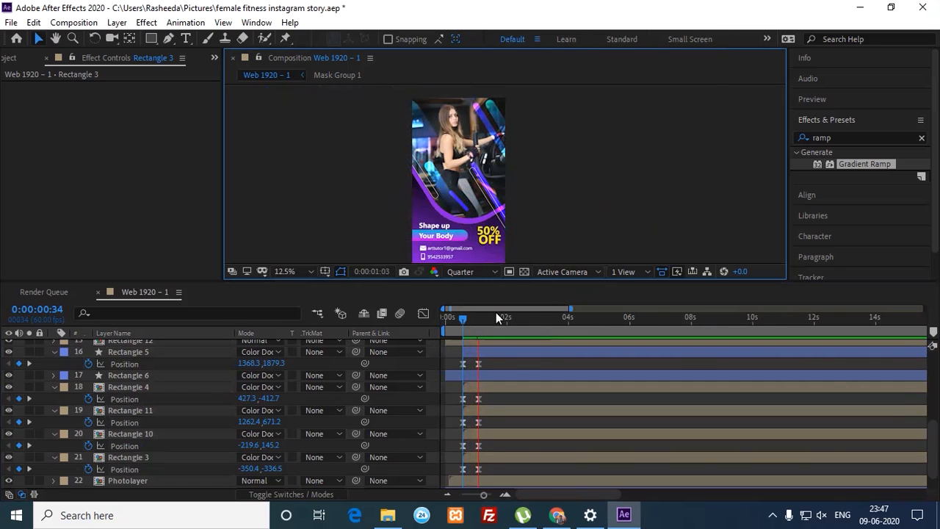
pyautogui.click(457, 326)
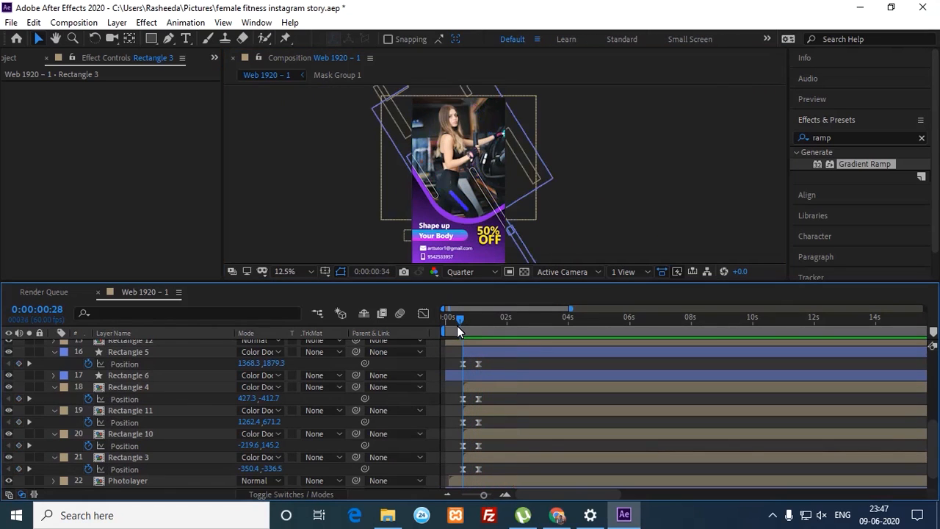
pyautogui.press('space')
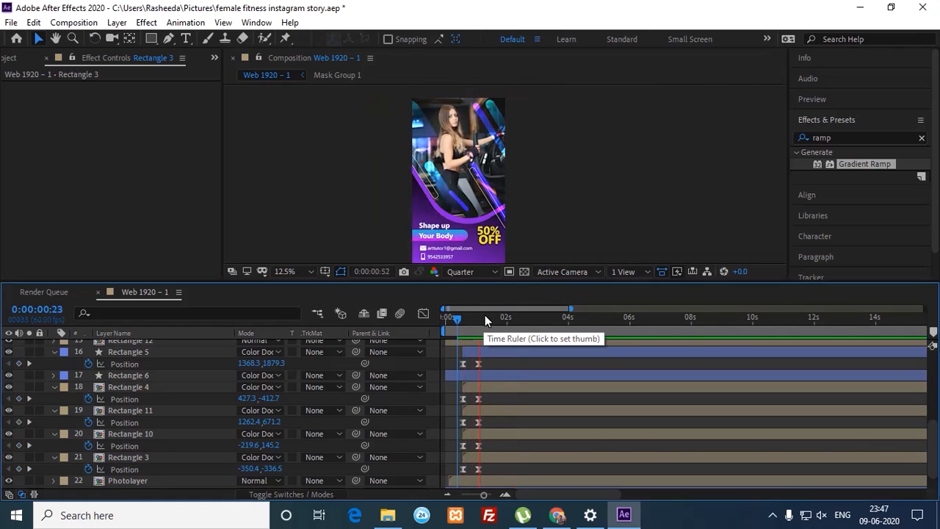
pyautogui.moveTo(477, 323); pyautogui.dragTo(480, 328)
# Step: Replay the animation from the start, stop just under one second, and enlarge the view to 25%
pyautogui.moveTo(483, 422); pyautogui.dragTo(489, 470)
pyautogui.moveTo(477, 321); pyautogui.dragTo(459, 324)
pyautogui.press('space')
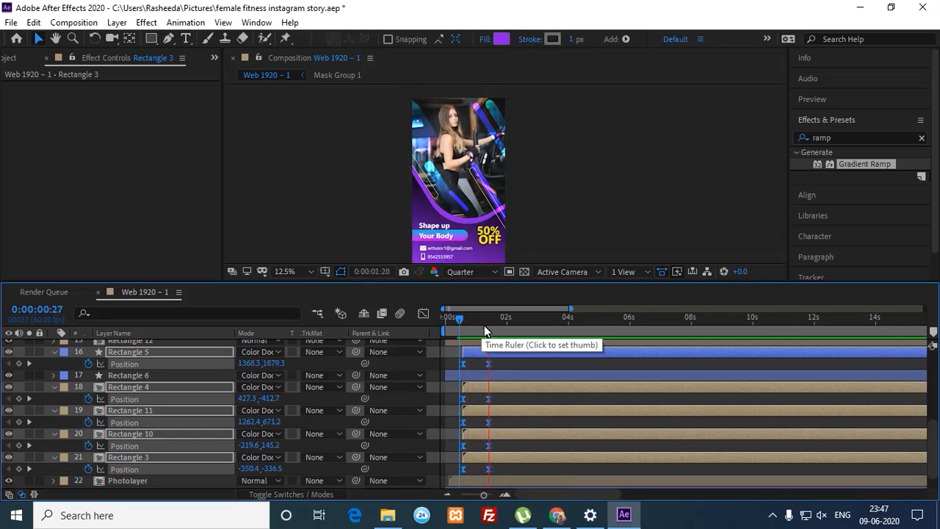
pyautogui.moveTo(467, 321); pyautogui.dragTo(426, 323)
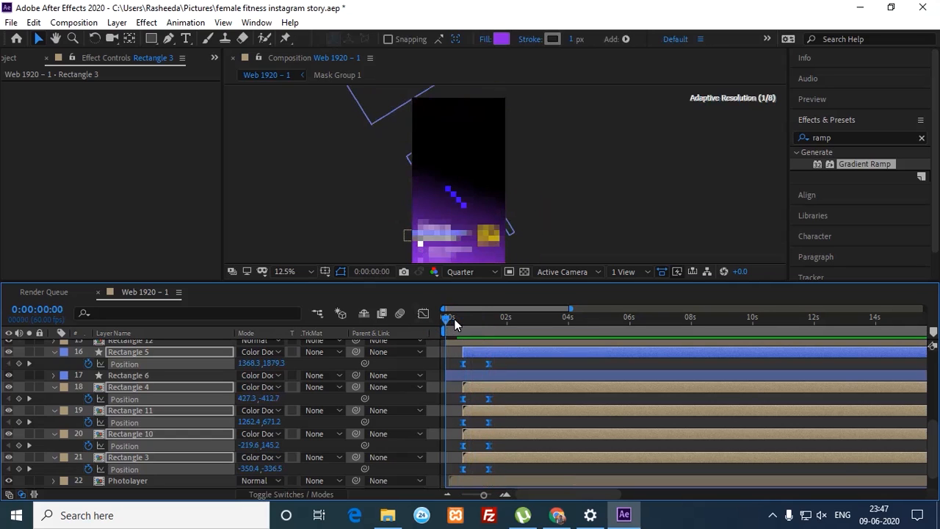
pyautogui.press('space')
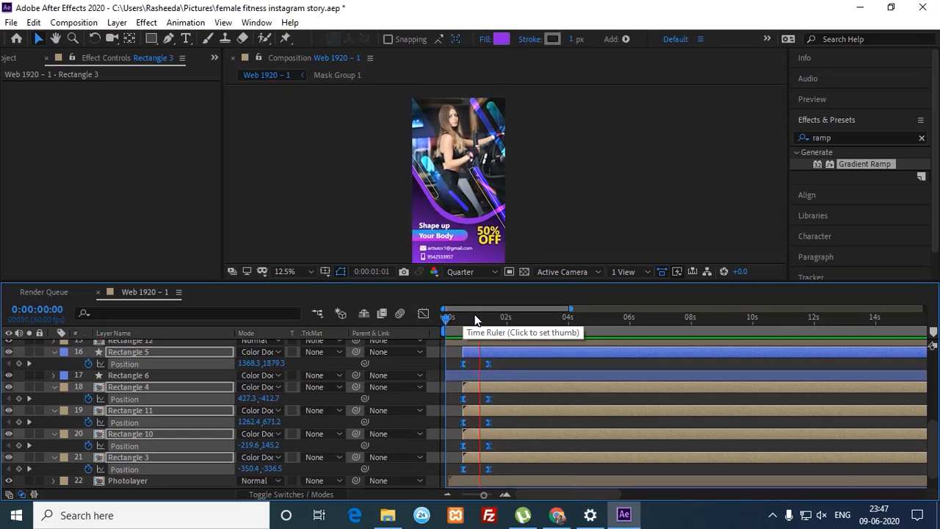
pyautogui.click(473, 319)
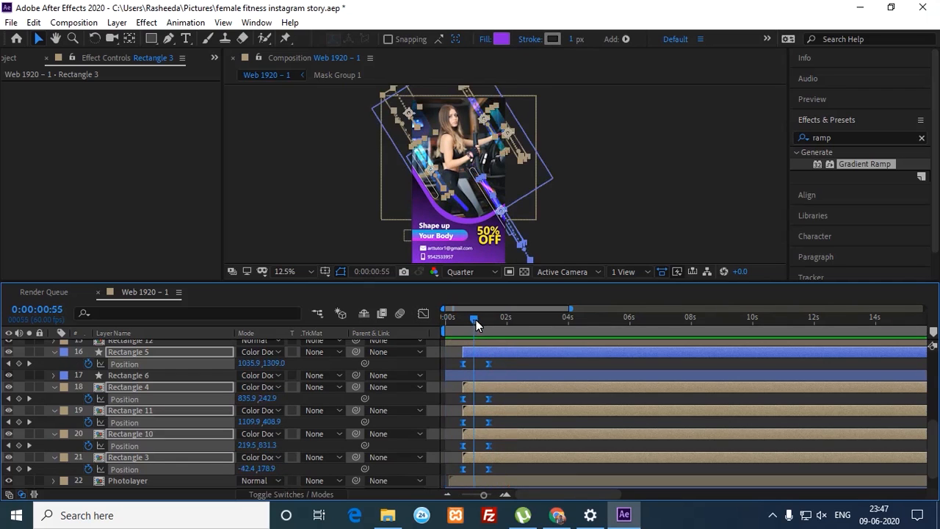
pyautogui.click(571, 230)
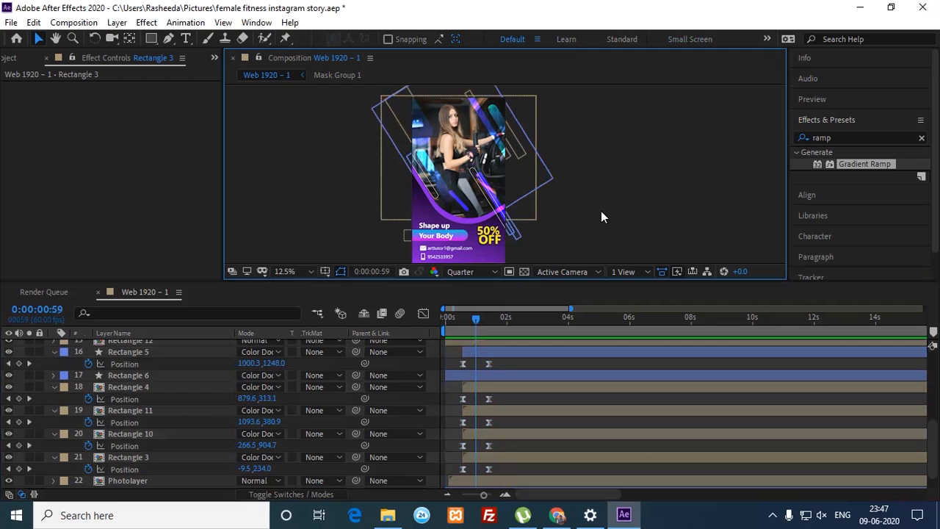
pyautogui.press('.')
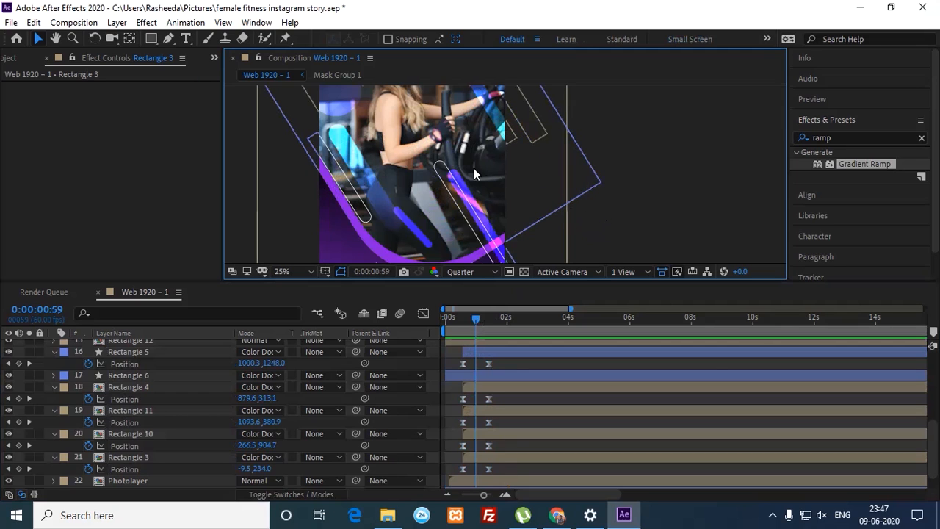
# Step: Trim the Rectangle 9 and Rectangle 8 outlines to start at 0:00:00:59
pyautogui.click(367, 223)
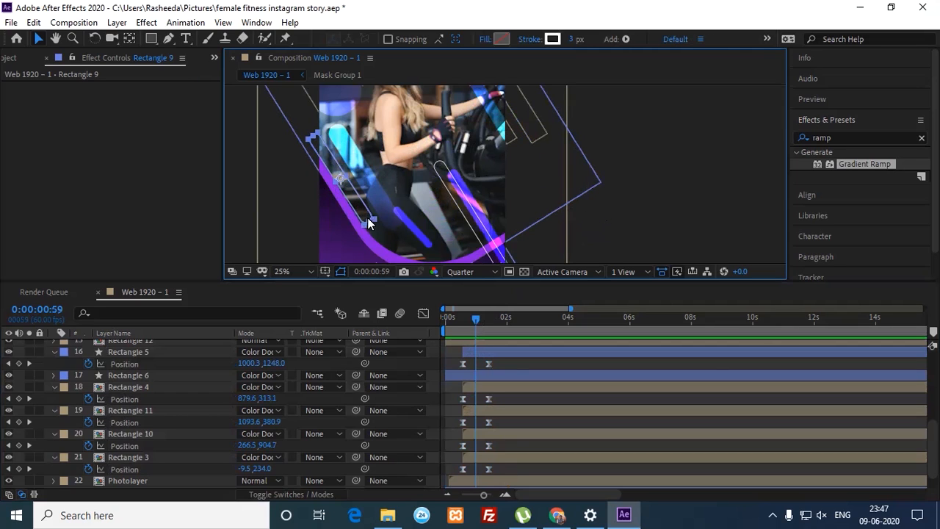
pyautogui.moveTo(931, 439); pyautogui.dragTo(932, 393)
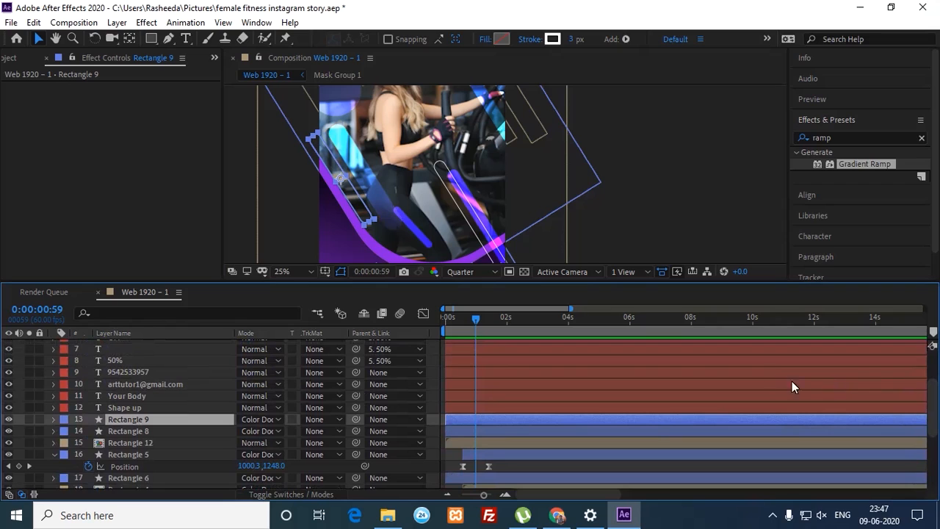
pyautogui.keyDown('shift'); pyautogui.click(478, 226); pyautogui.keyUp('shift')
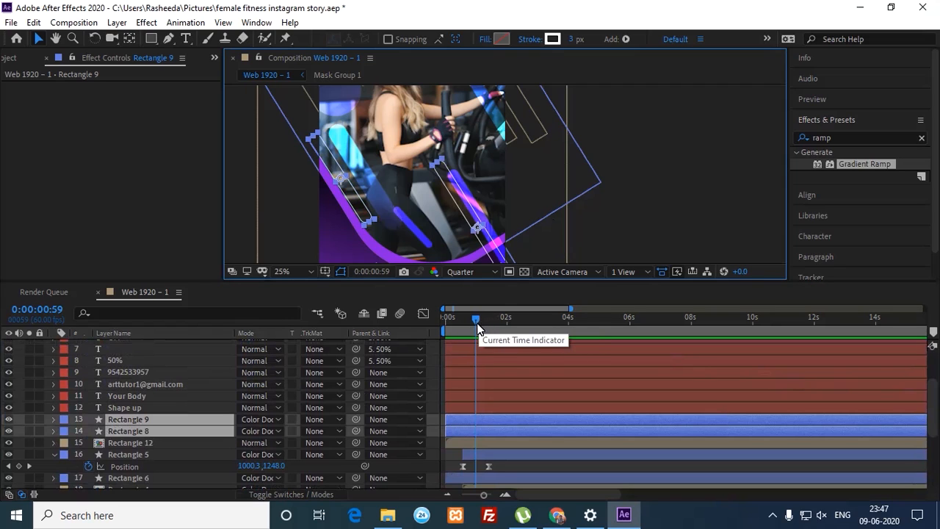
pyautogui.hotkey('alt', '[')
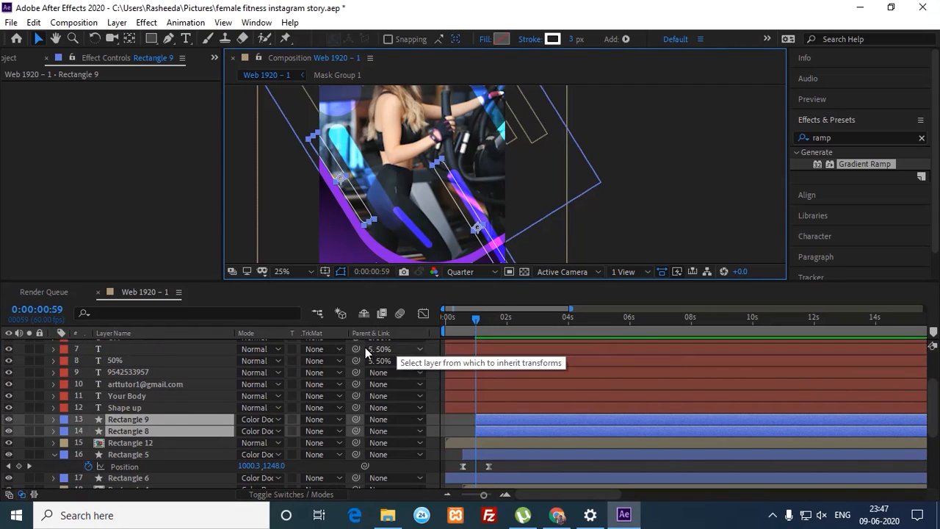
# Step: Select the Rectangle 9 layer in the timeline and expand it to show its contents
pyautogui.click(168, 257)
pyautogui.click(148, 434)
pyautogui.click(153, 445)
pyautogui.click(159, 436)
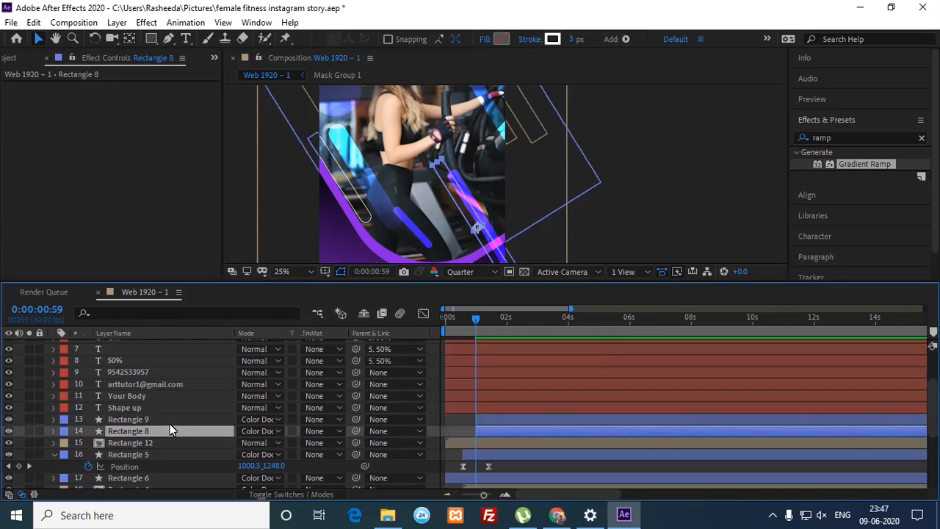
pyautogui.click(157, 420)
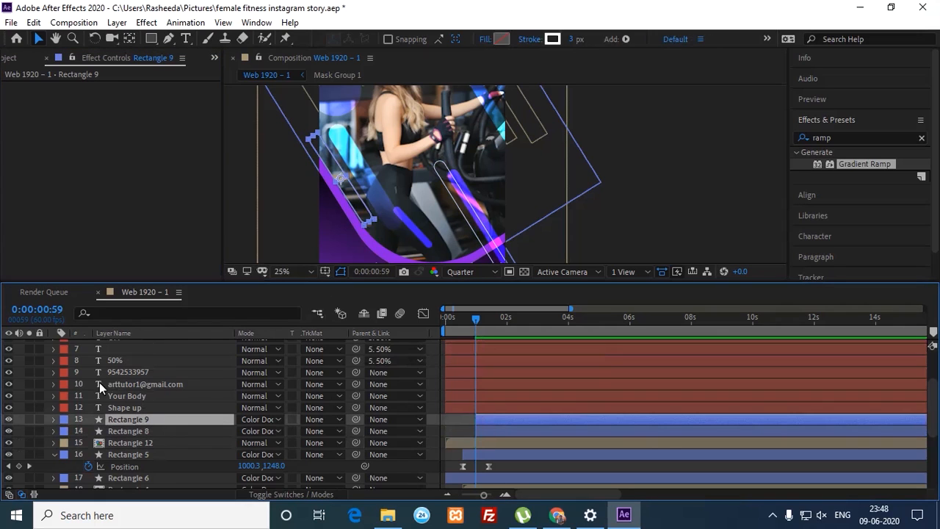
pyautogui.click(54, 420)
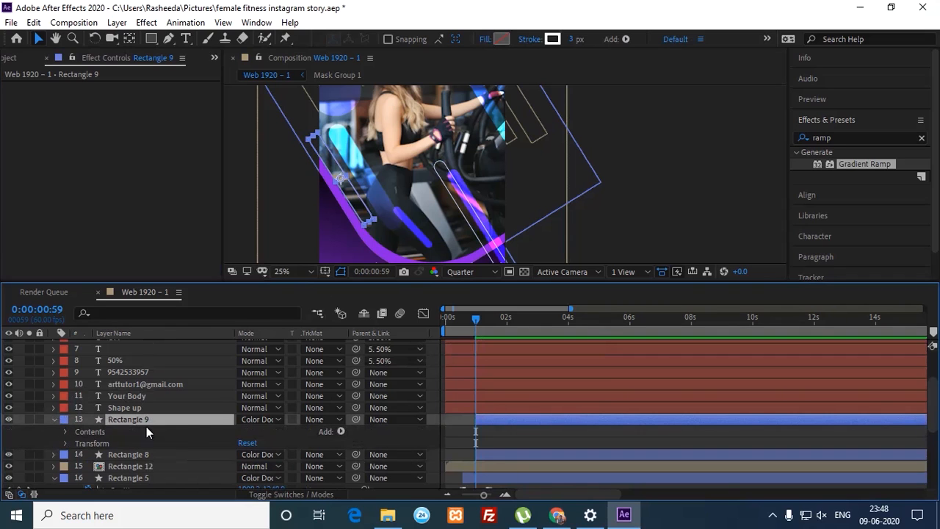
# Step: Add Trim Paths to Rectangle 9's contents and reveal its Start, End and Offset values
pyautogui.click(341, 431)
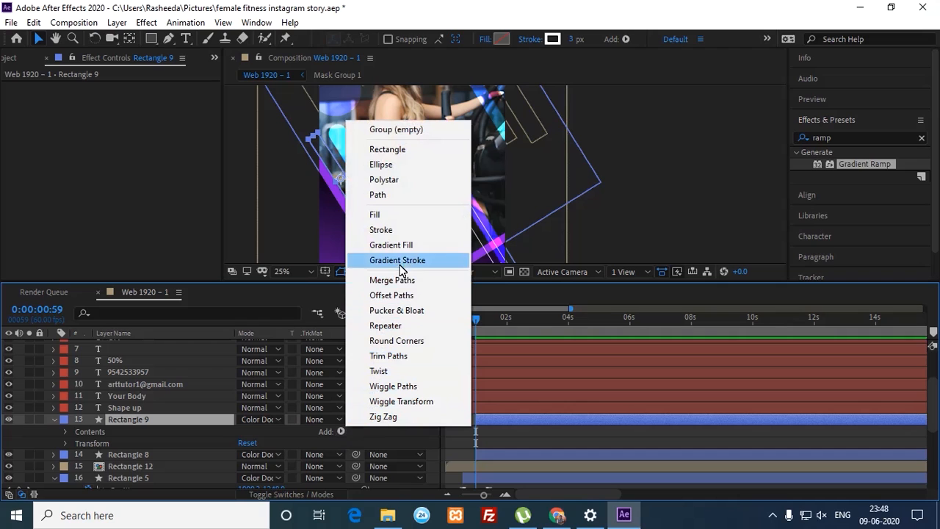
pyautogui.click(400, 356)
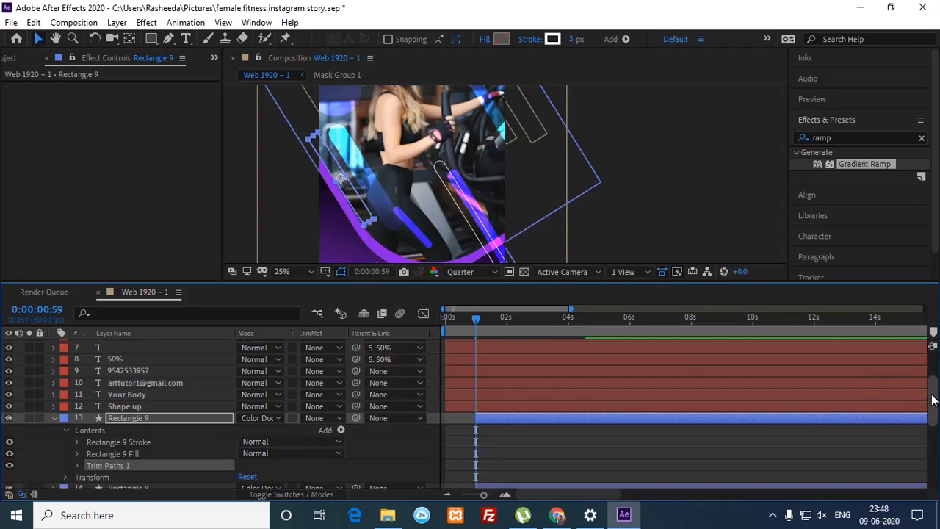
pyautogui.scroll(-1, 389, 421)
pyautogui.click(341, 409)
pyautogui.click(139, 444)
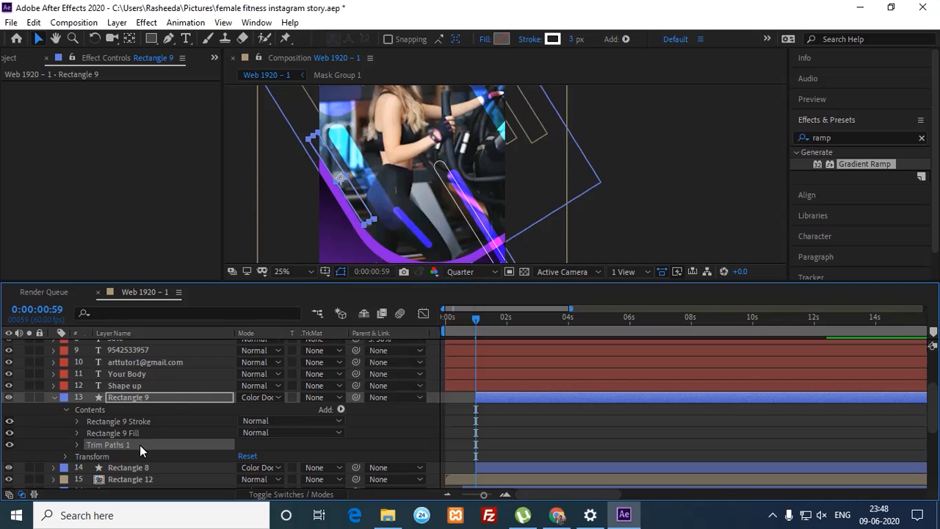
pyautogui.click(76, 445)
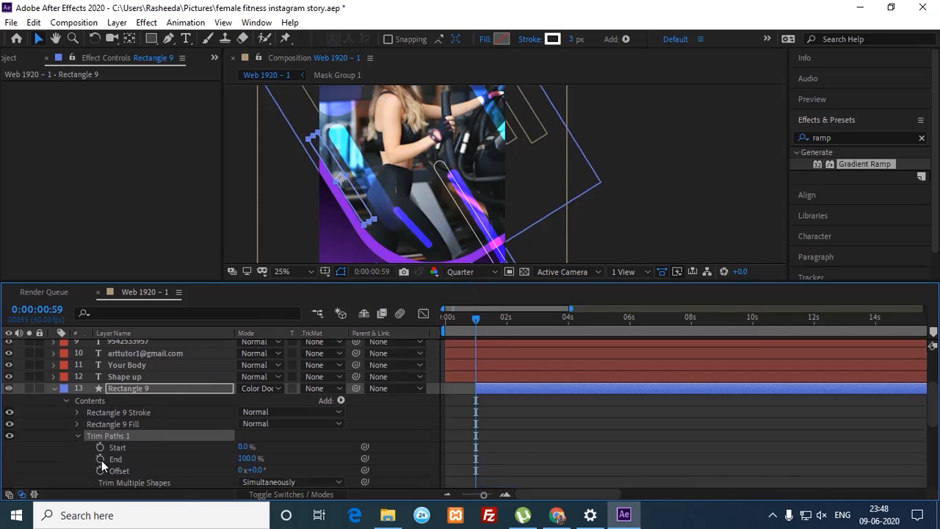
# Step: Keyframe Trim Paths End from 0% at 0:00:00:59 to 100% at 0:00:01:29
pyautogui.click(100, 458)
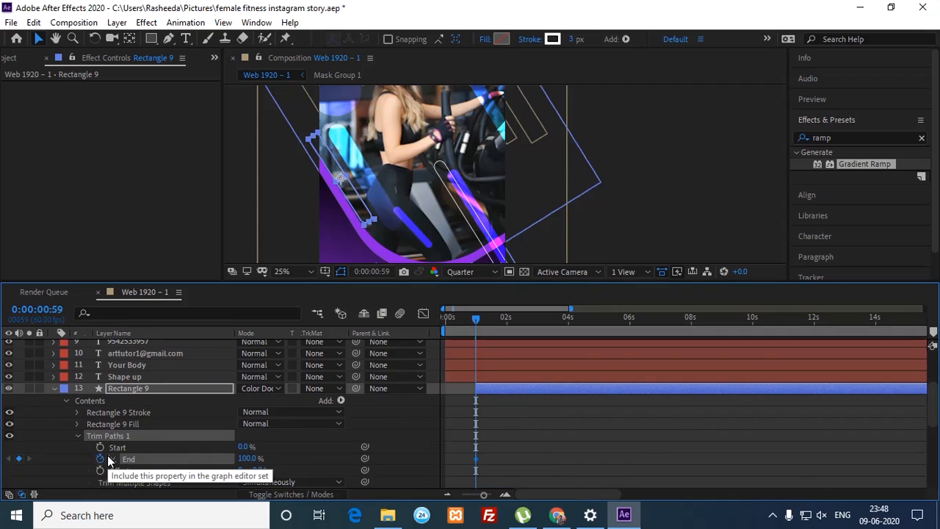
pyautogui.hotkey('shift', 'pagedown')
pyautogui.hotkey('shift', 'pagedown')
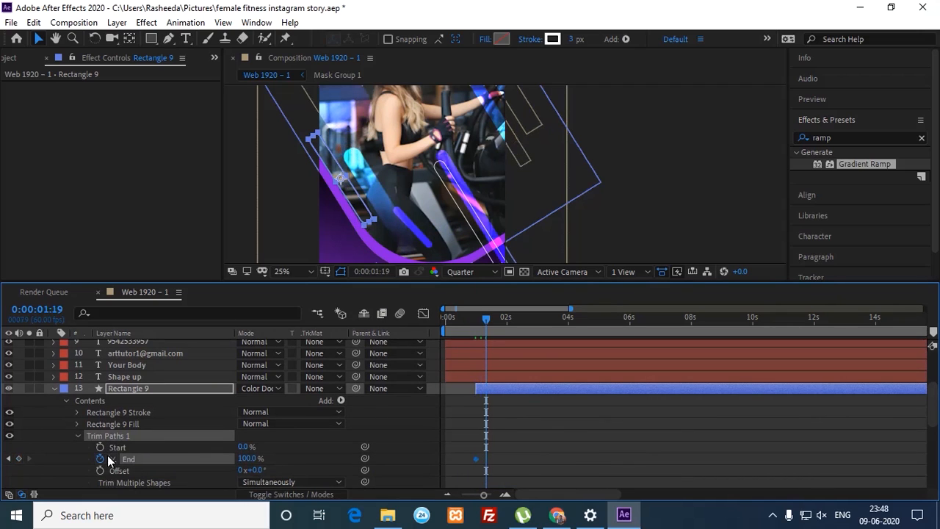
pyautogui.hotkey('shift', 'pagedown')
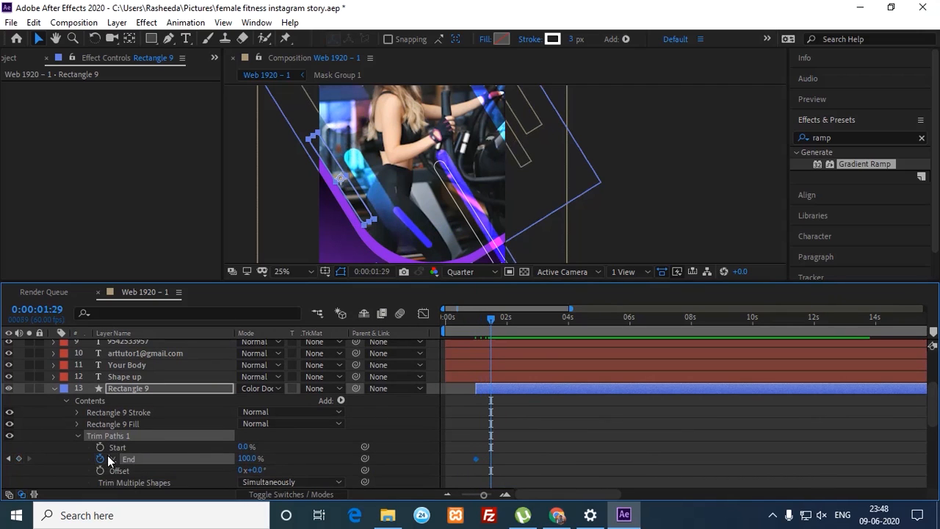
pyautogui.click(19, 459)
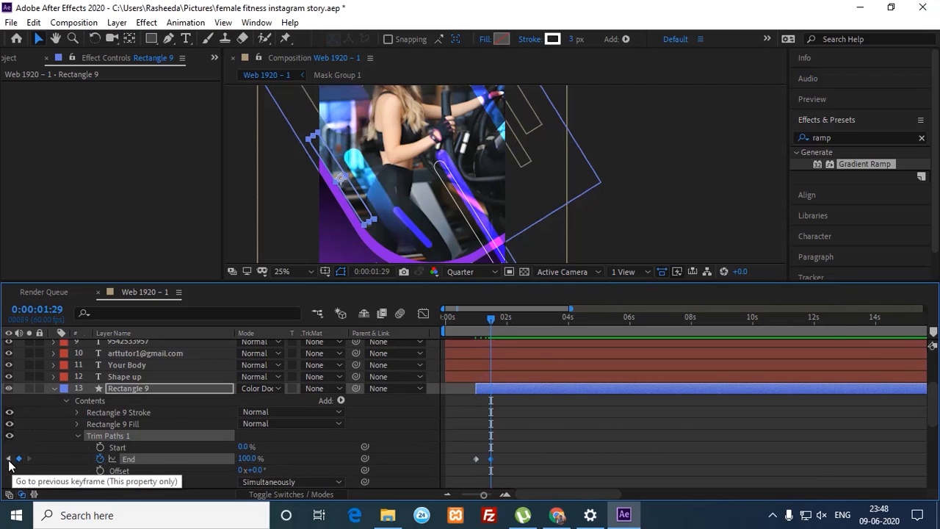
pyautogui.click(9, 460)
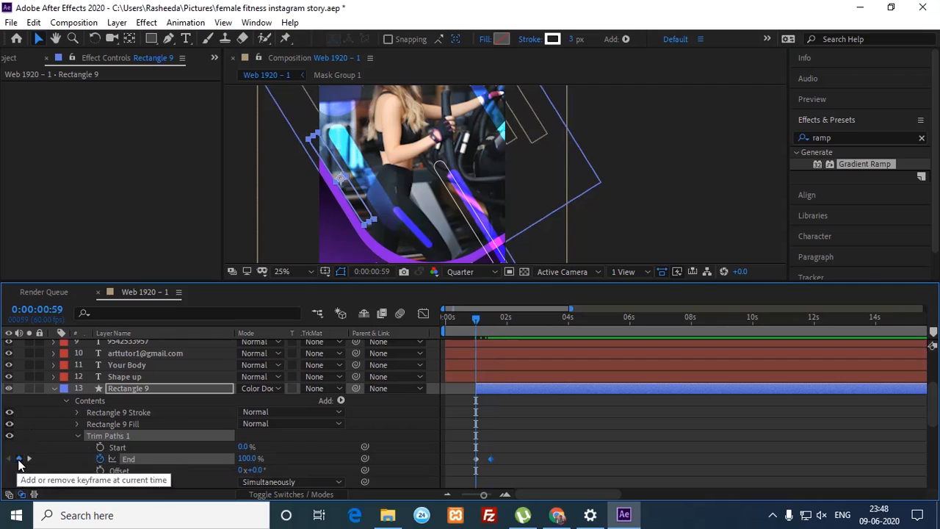
pyautogui.click(249, 458)
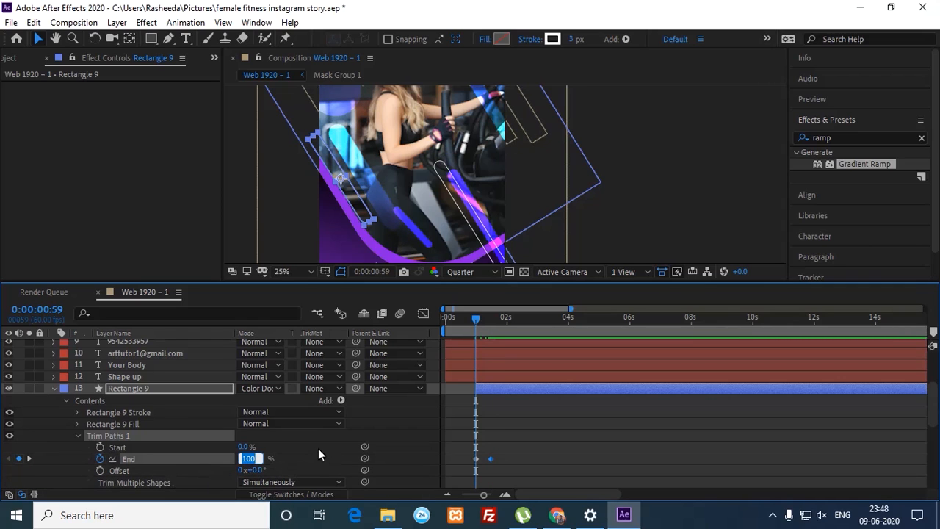
pyautogui.write('0')
pyautogui.press('Return')
# Step: Preview the Rectangle 9 outline drawing on, then select both End keyframes
pyautogui.click(533, 462)
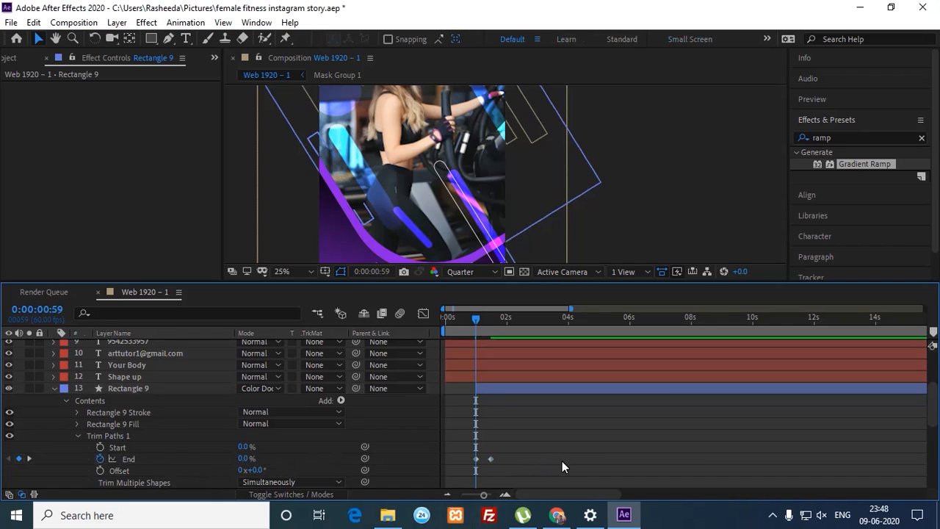
pyautogui.press('space')
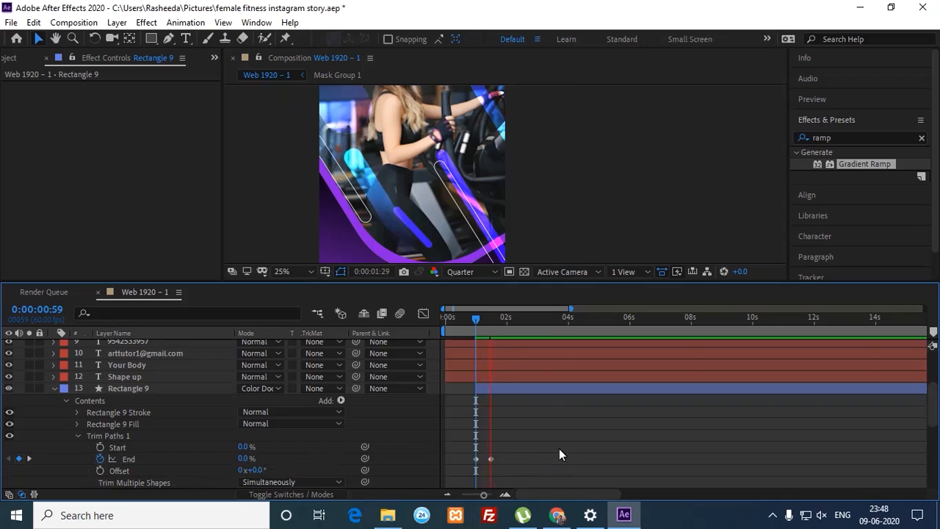
pyautogui.moveTo(485, 323); pyautogui.dragTo(476, 326)
pyautogui.press('space')
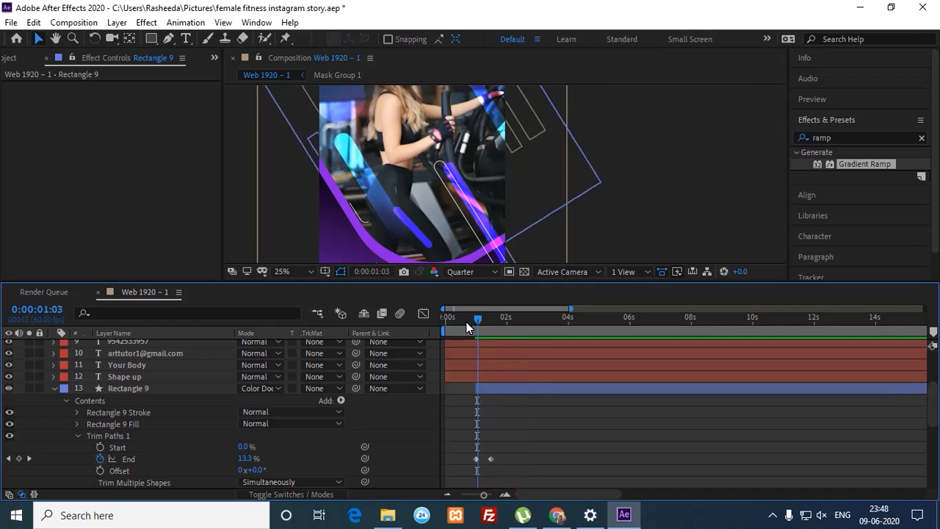
pyautogui.press('space')
pyautogui.press('space')
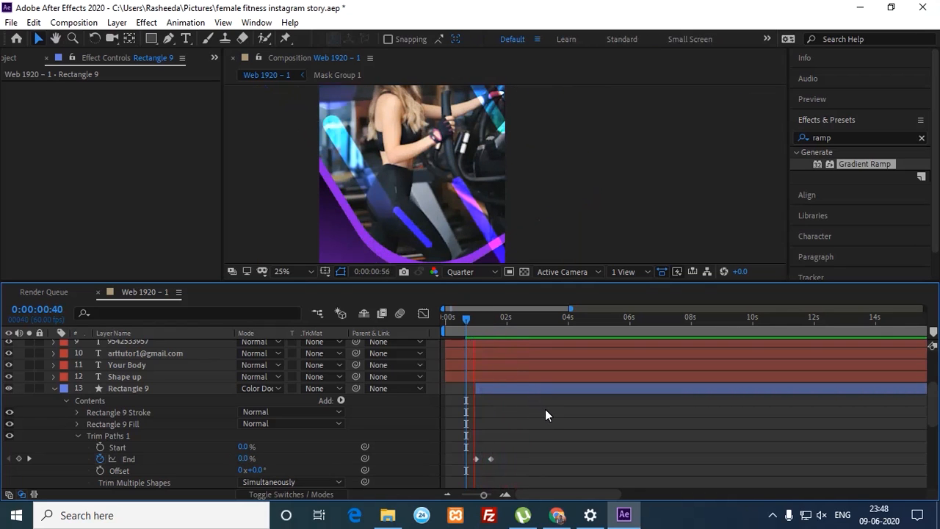
pyautogui.moveTo(486, 321)
pyautogui.mouseDown()
pyautogui.moveTo(496, 323)
pyautogui.moveTo(476, 326)
pyautogui.mouseUp()
pyautogui.moveTo(512, 445); pyautogui.dragTo(471, 464)
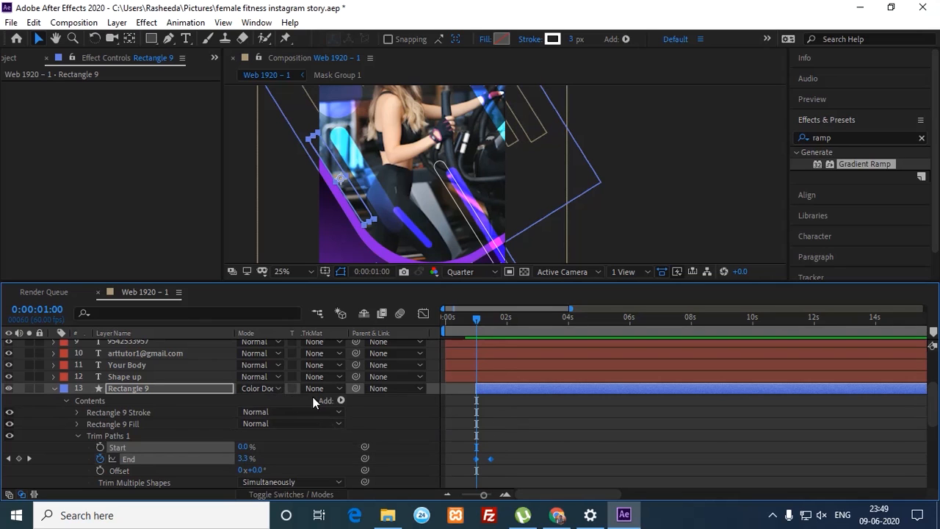
# Step: Try Overlay, Soft Light and Color Dodge blend modes on Rectangle 9 and preview the result
pyautogui.click(259, 389)
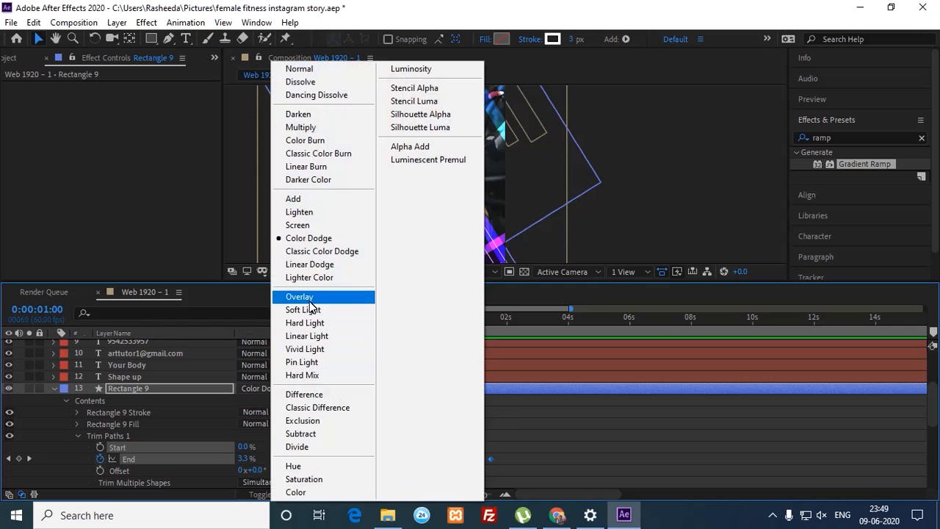
pyautogui.click(299, 295)
pyautogui.click(529, 416)
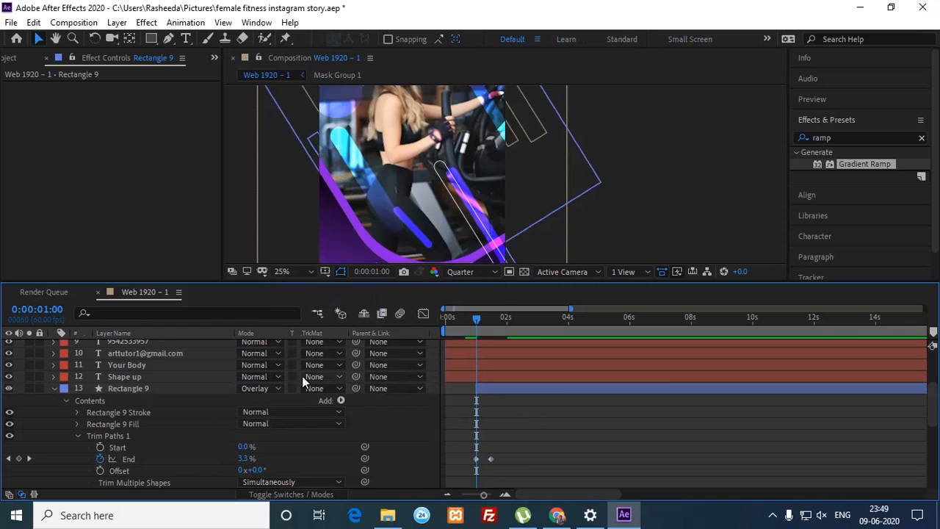
pyautogui.click(261, 388)
pyautogui.click(299, 313)
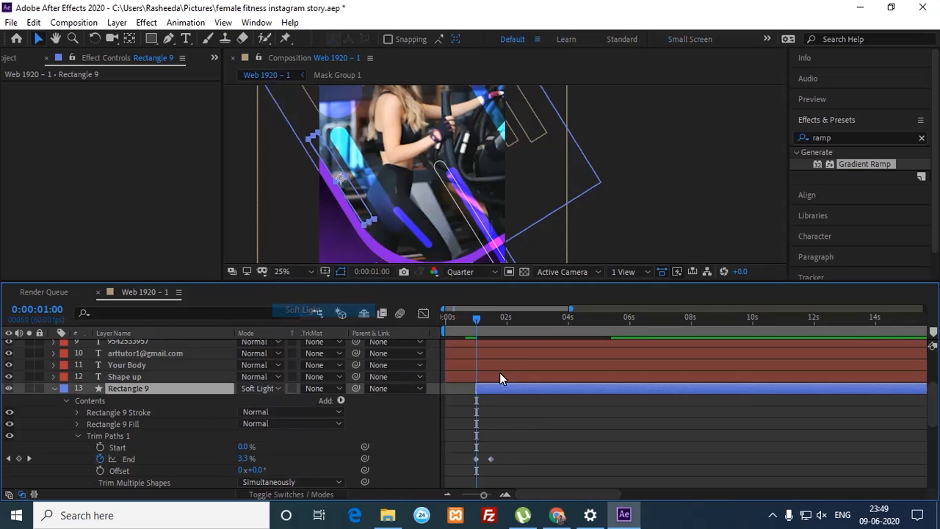
pyautogui.click(487, 406)
pyautogui.click(262, 393)
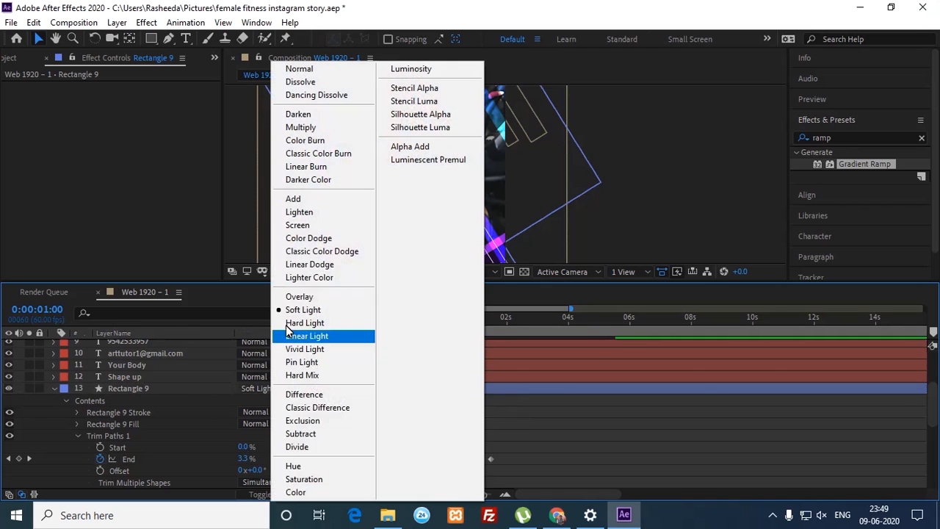
pyautogui.click(301, 238)
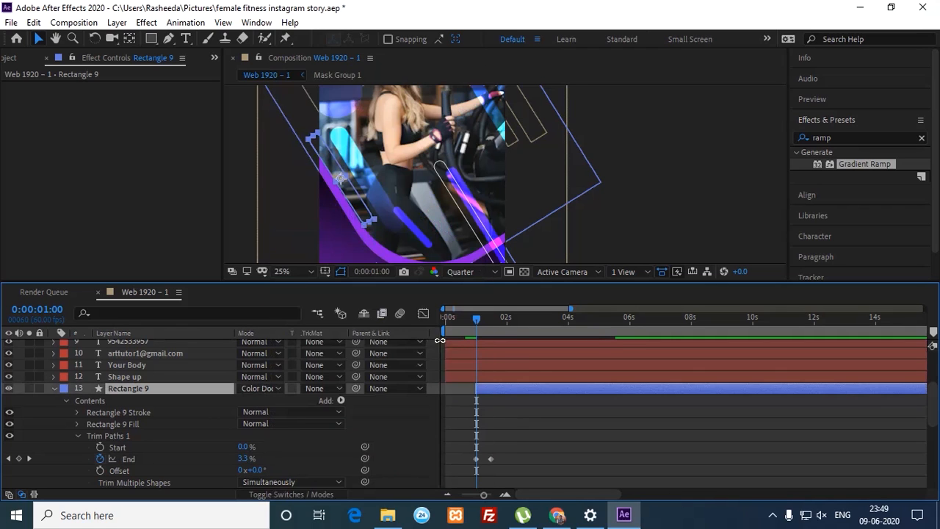
pyautogui.click(492, 408)
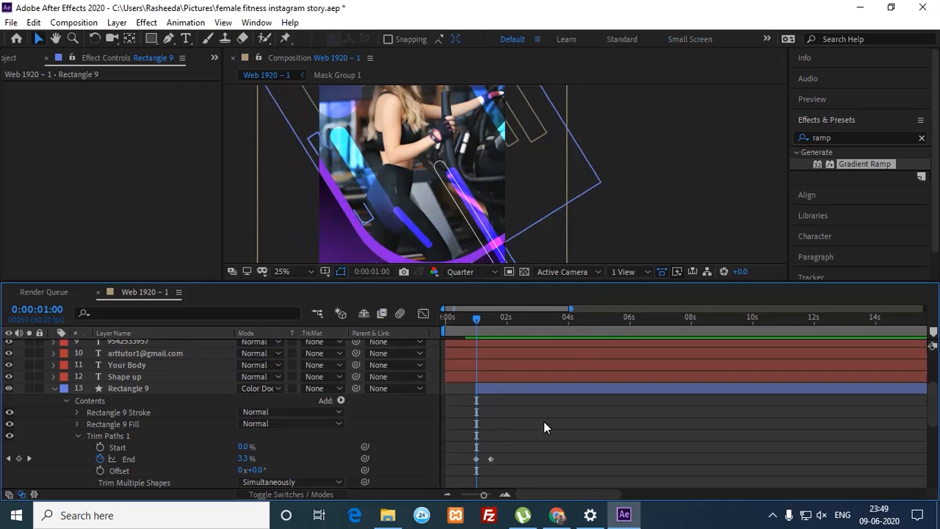
pyautogui.press('space')
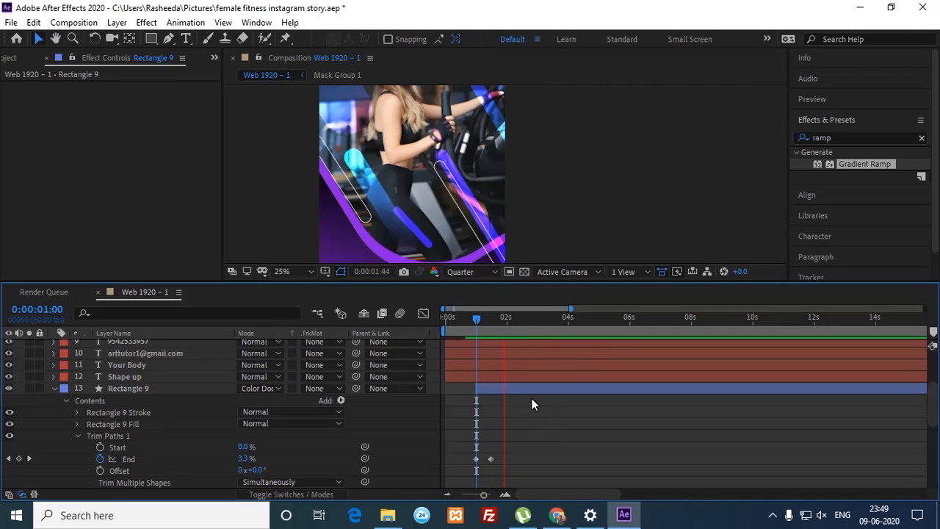
pyautogui.press('space')
# Step: Compare Overlay again, return Rectangle 9 to Color Dodge, then select both Trim Paths End keyframes
pyautogui.click(520, 392)
pyautogui.click(261, 388)
pyautogui.click(297, 297)
pyautogui.click(512, 424)
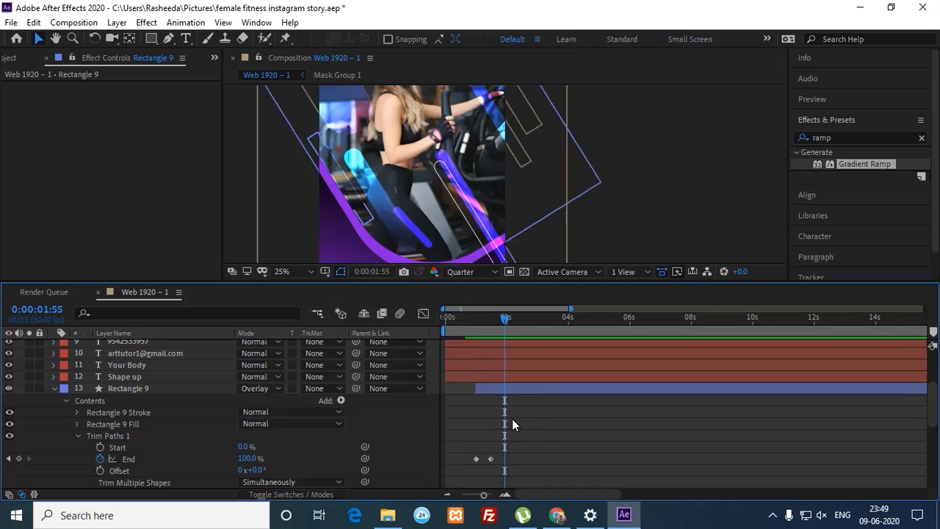
pyautogui.click(508, 380)
pyautogui.hotkey('shift', '-')
pyautogui.hotkey('shift', '-')
pyautogui.hotkey('shift', '-')
pyautogui.hotkey('shift', '-')
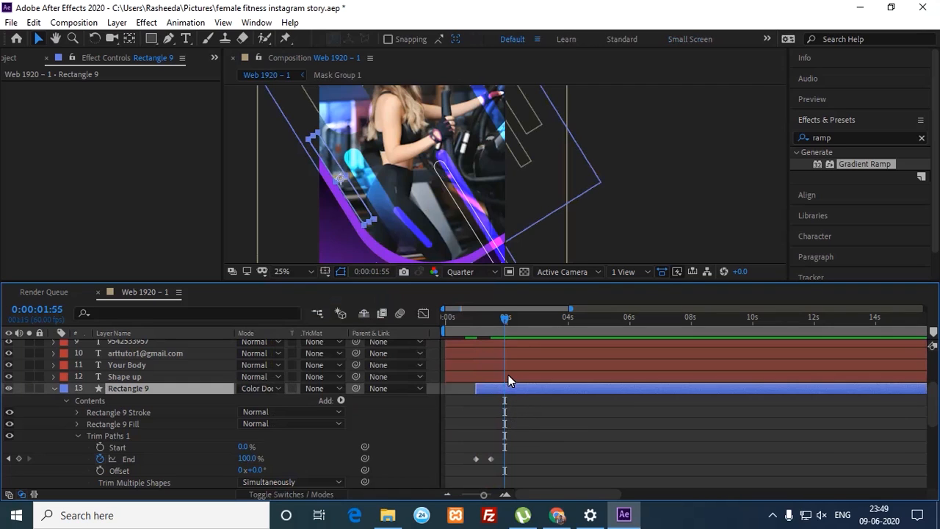
pyautogui.click(461, 465)
pyautogui.moveTo(460, 465); pyautogui.dragTo(506, 449)
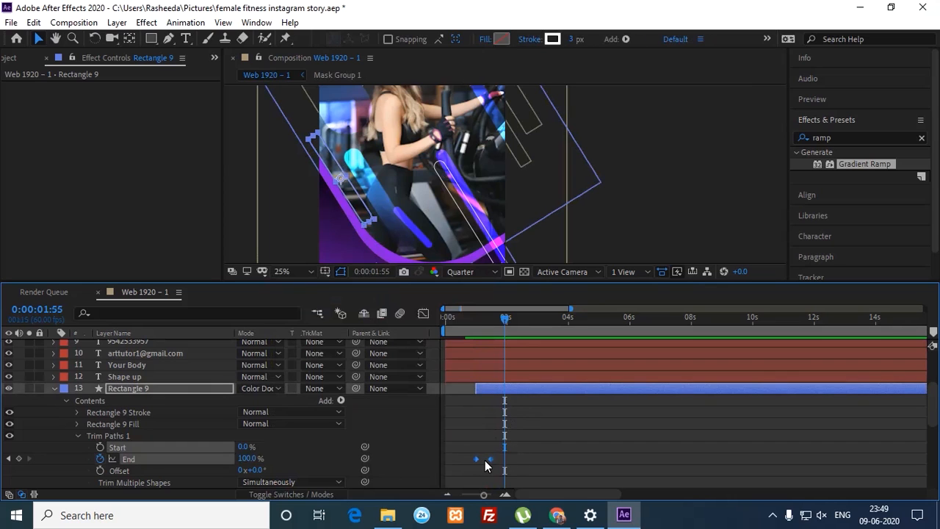
pyautogui.rightClick(487, 460)
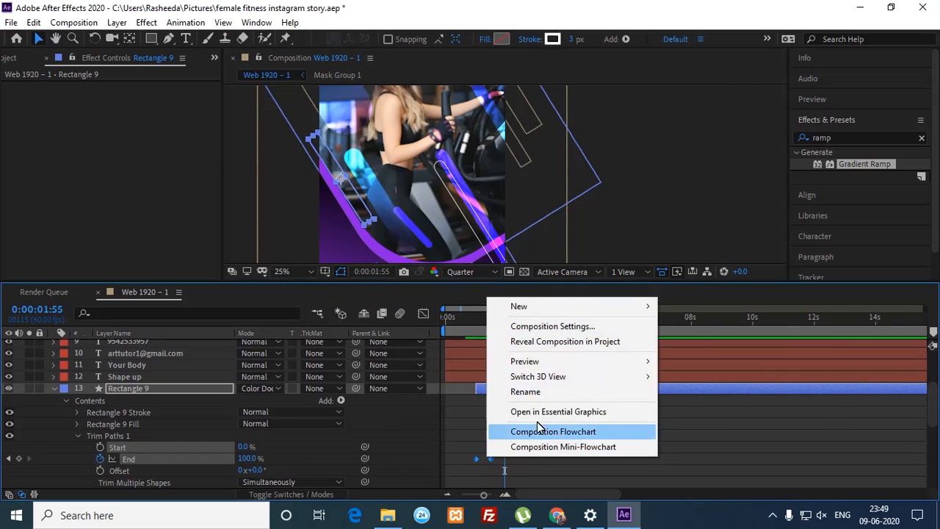
# Step: Apply Easy Ease to Rectangle 9's Trim Paths End keyframes
pyautogui.click(475, 459)
pyautogui.rightClick(474, 459)
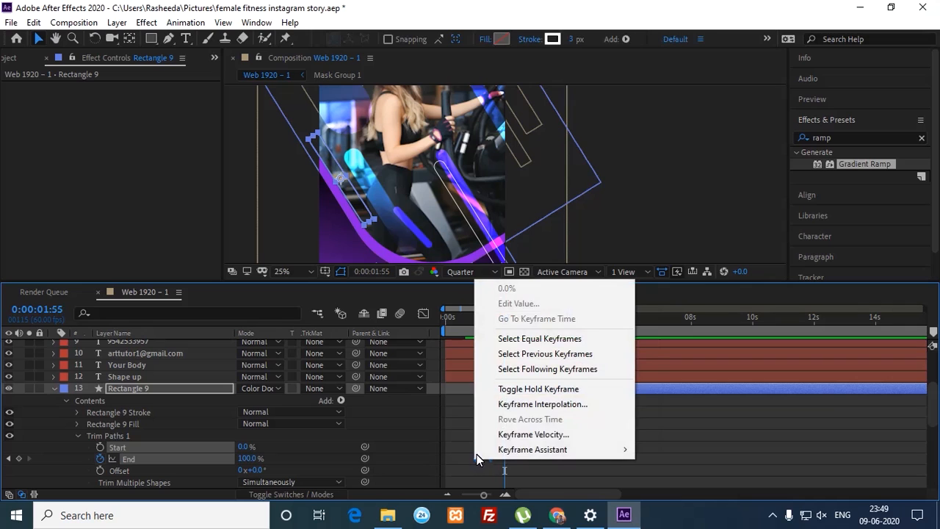
pyautogui.moveTo(532, 449)
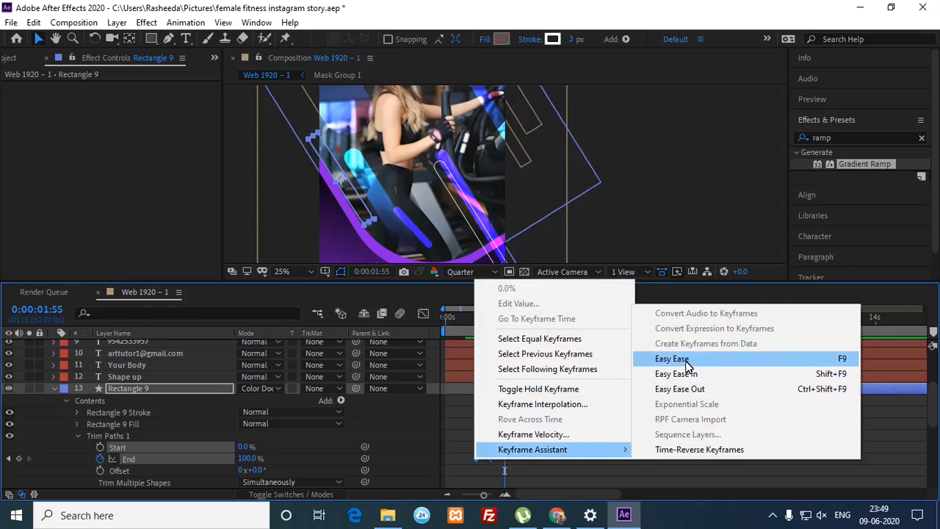
pyautogui.click(677, 359)
# Step: In the speed graph, drag the ease influence to 100% so the draw-on settles slowly
pyautogui.click(423, 313)
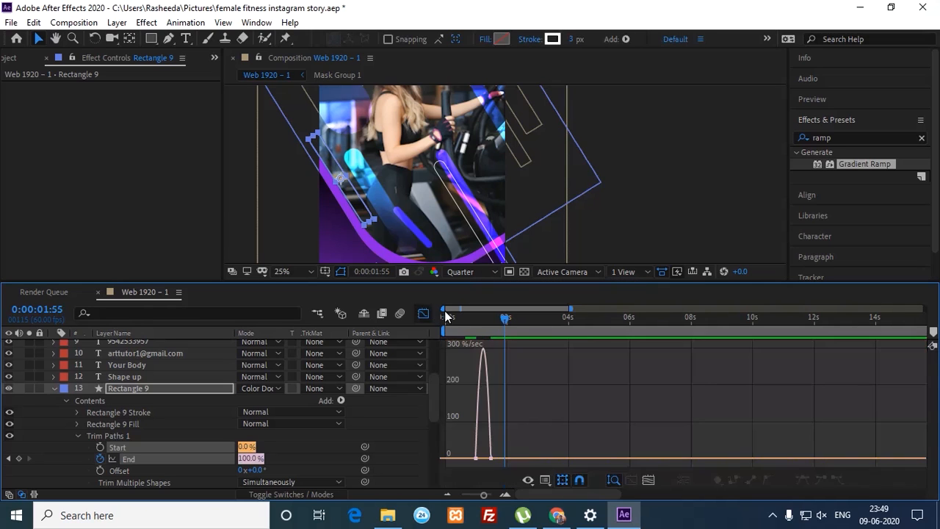
pyautogui.click(647, 481)
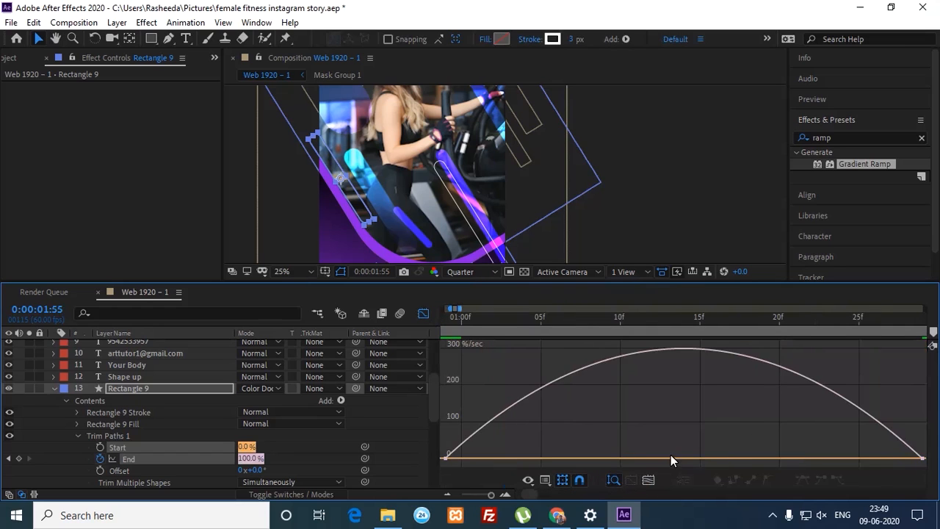
pyautogui.click(900, 458)
pyautogui.moveTo(825, 457); pyautogui.dragTo(628, 461)
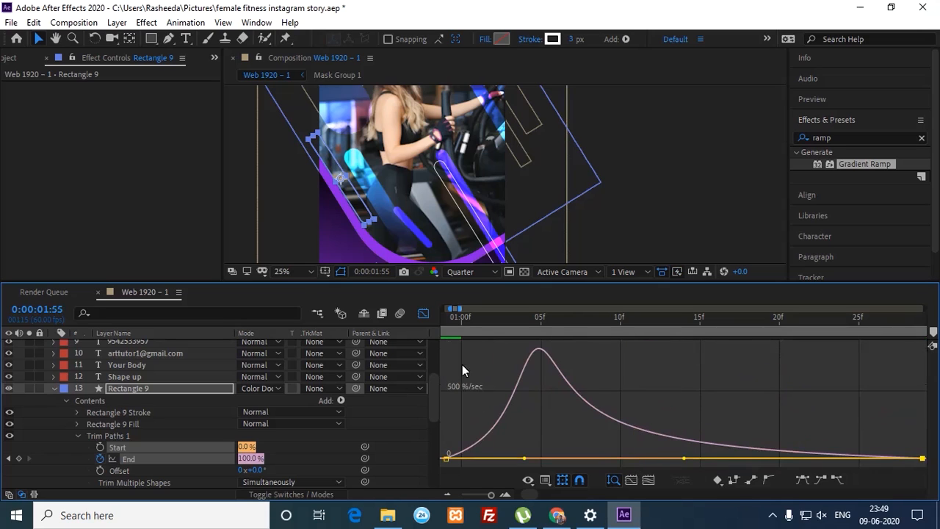
pyautogui.click(121, 436)
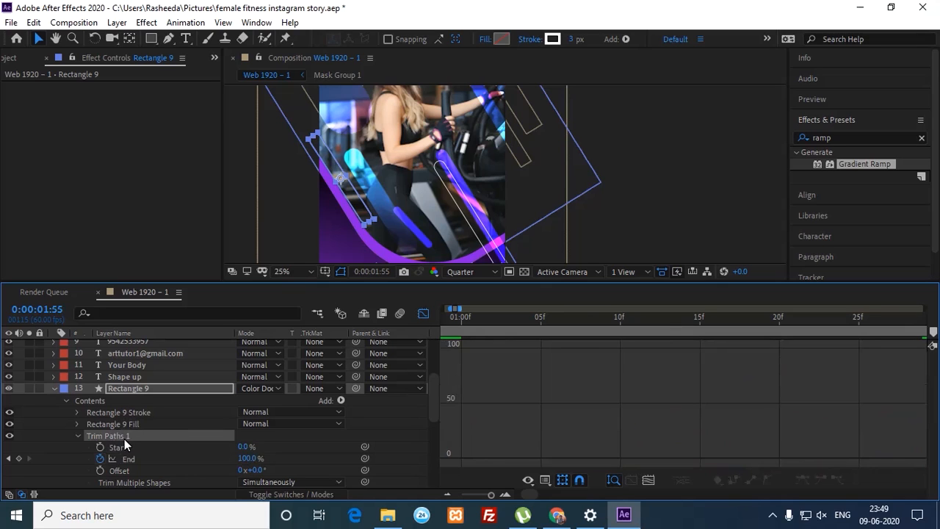
# Step: Collapse Rectangle 9 and switch the timeline from the Graph Editor back to layer bars
pyautogui.click(57, 388)
pyautogui.click(126, 400)
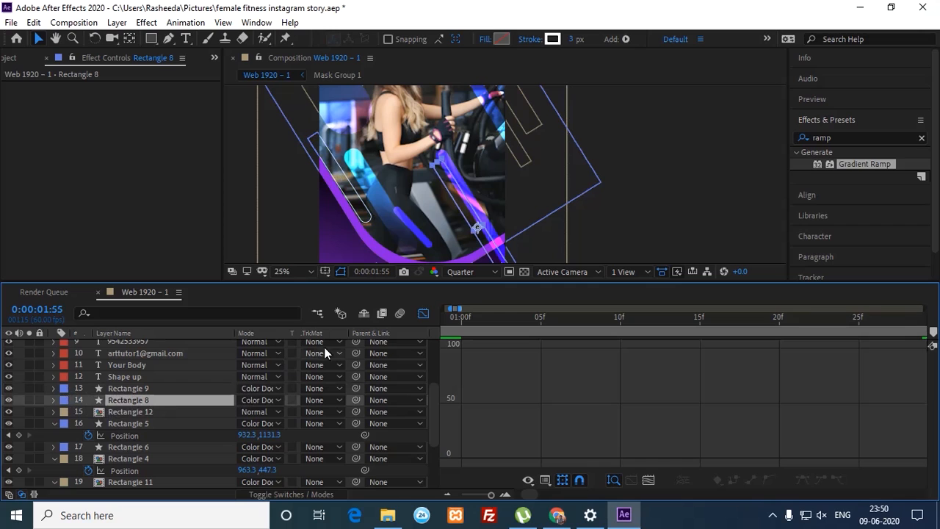
pyautogui.click(423, 315)
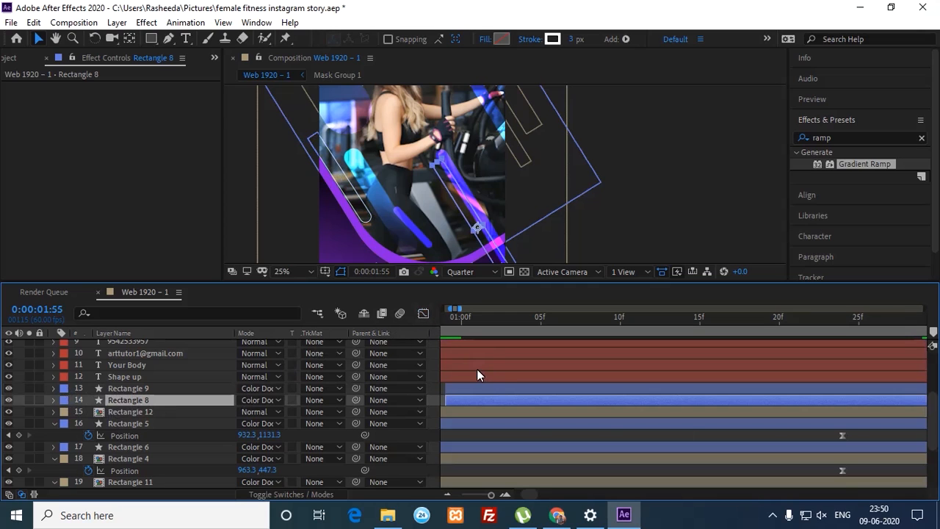
# Step: Preview around one second, park the time at frame 58, and select Rectangle 6
pyautogui.moveTo(463, 325); pyautogui.dragTo(525, 322)
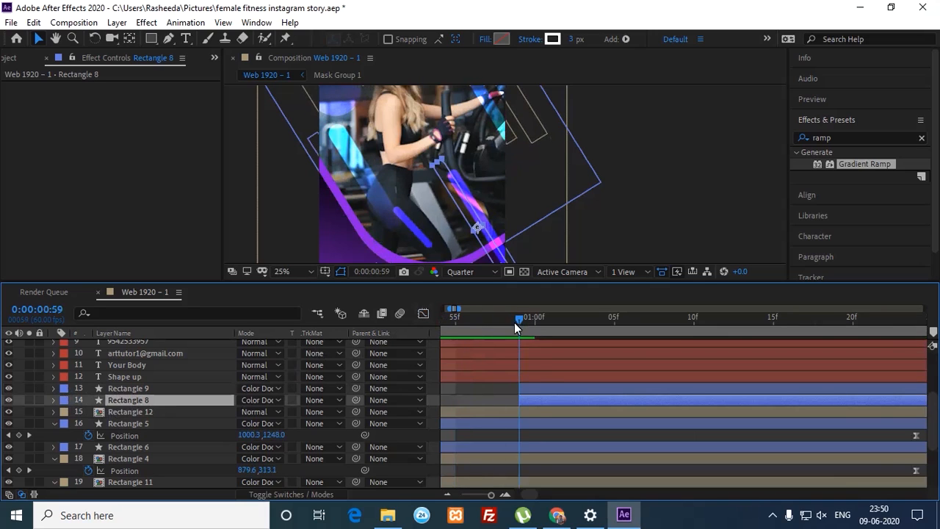
pyautogui.click(511, 388)
pyautogui.press('space')
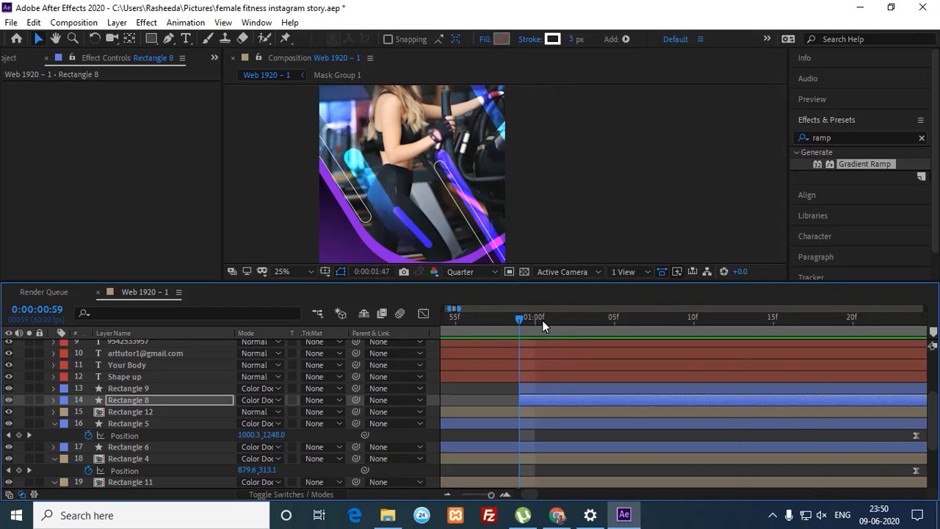
pyautogui.click(518, 321)
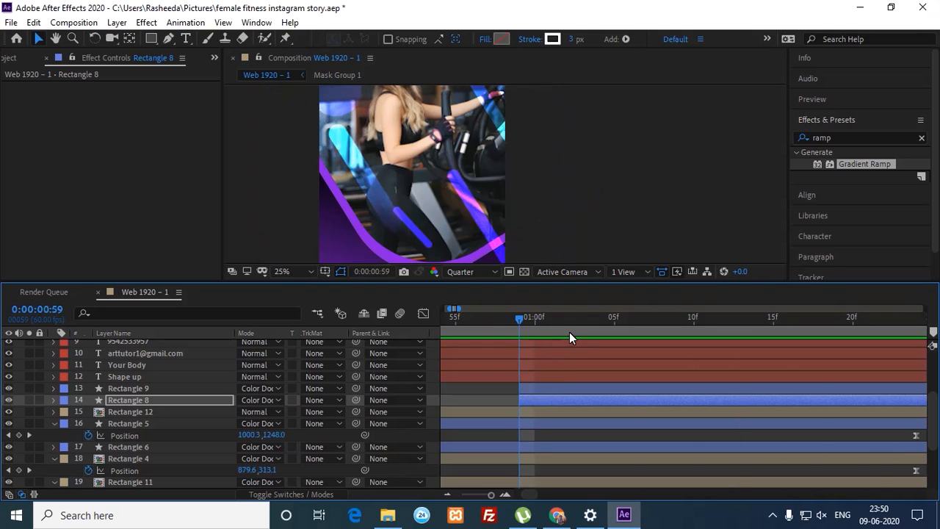
pyautogui.moveTo(515, 324); pyautogui.dragTo(504, 324)
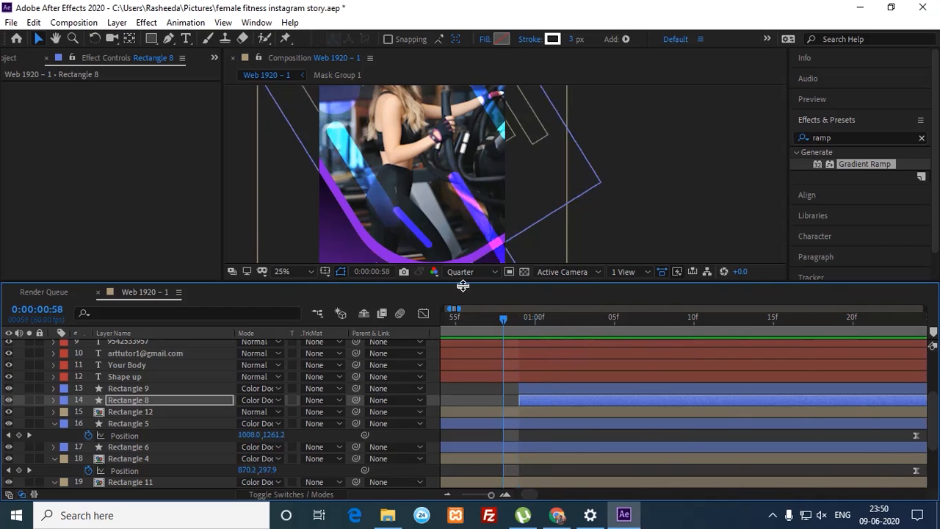
pyautogui.click(424, 243)
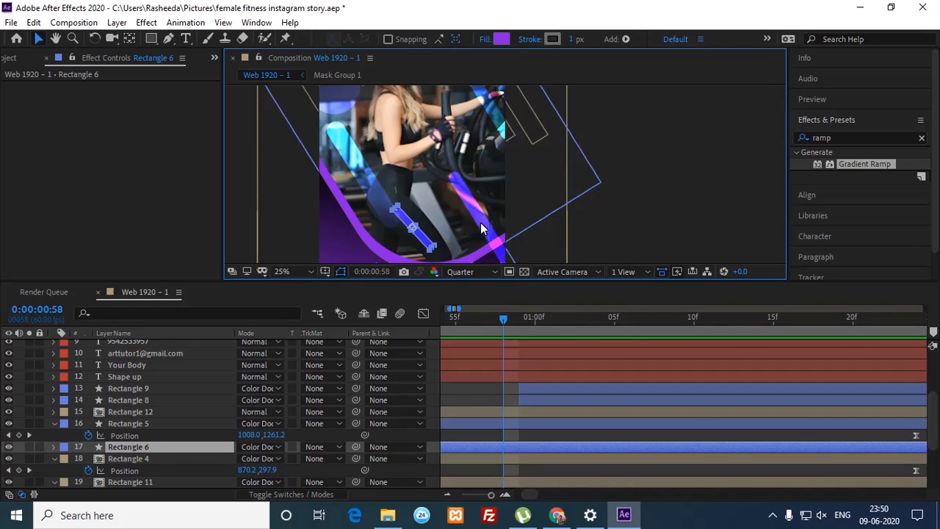
# Step: Trim Rectangle 6's in point to 0:00:00:37 with Alt+[ and expand its Contents group
pyautogui.scroll(-2, 524, 209)
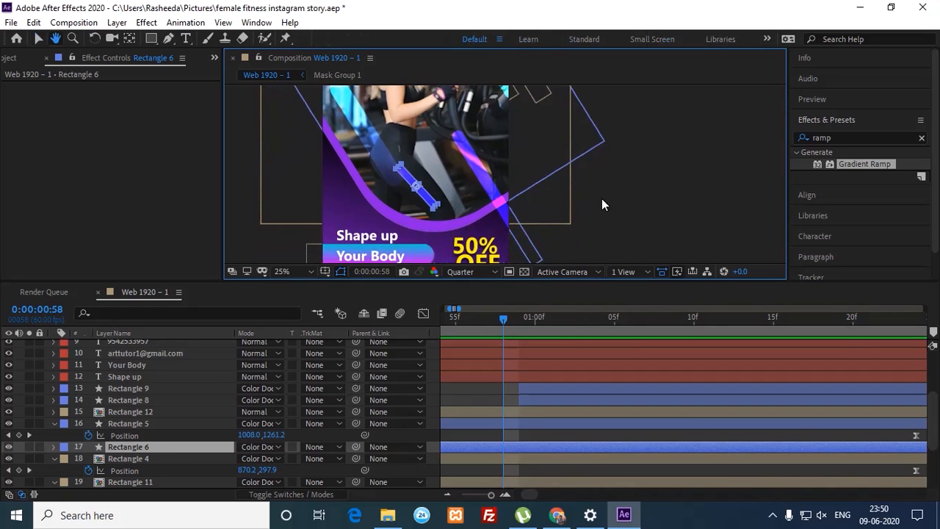
pyautogui.click(531, 191)
pyautogui.click(423, 191)
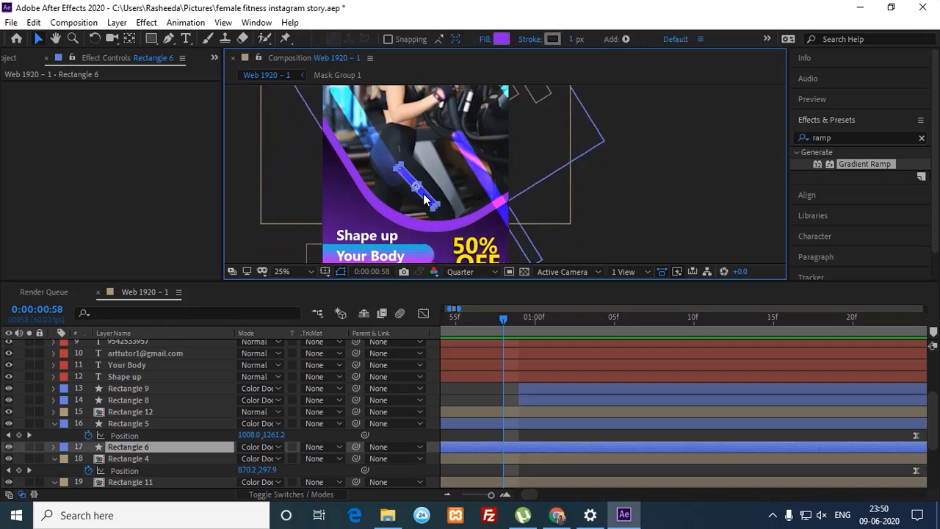
pyautogui.moveTo(506, 317); pyautogui.dragTo(537, 332)
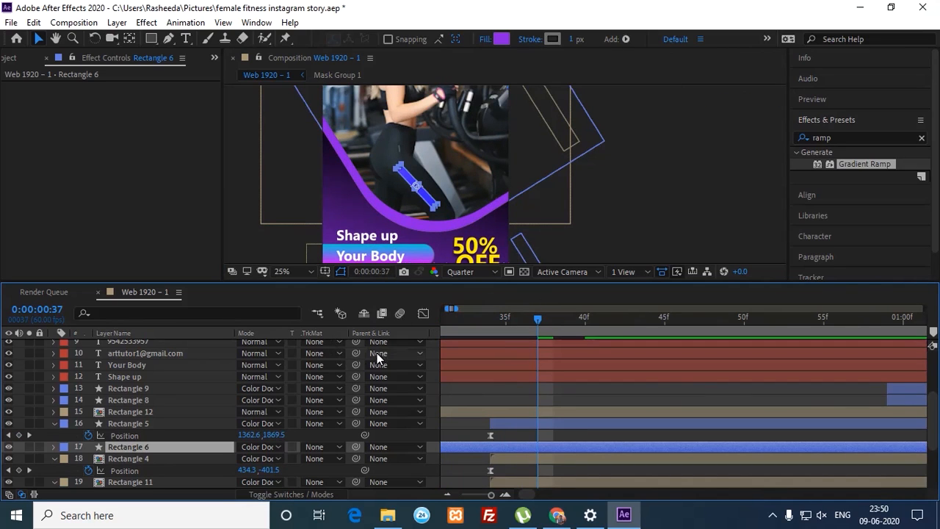
pyautogui.hotkey('alt', '[')
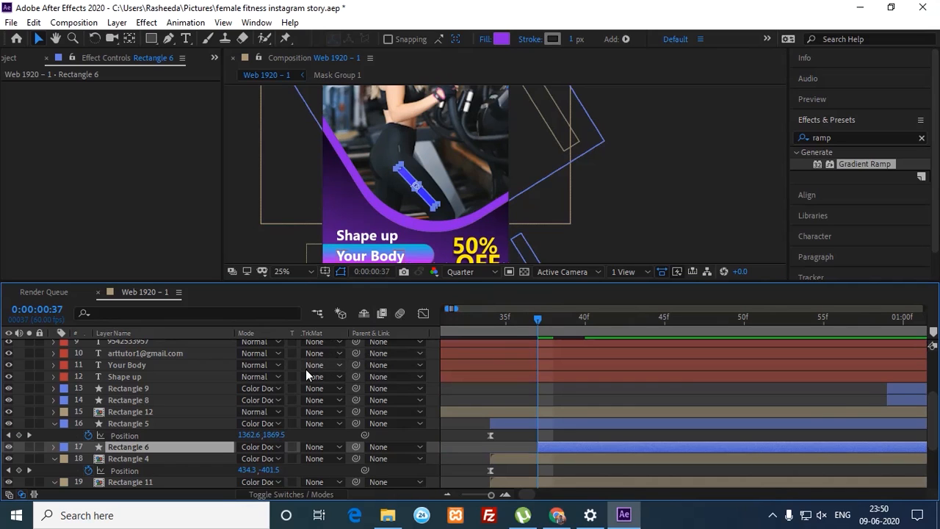
pyautogui.click(55, 446)
pyautogui.click(66, 460)
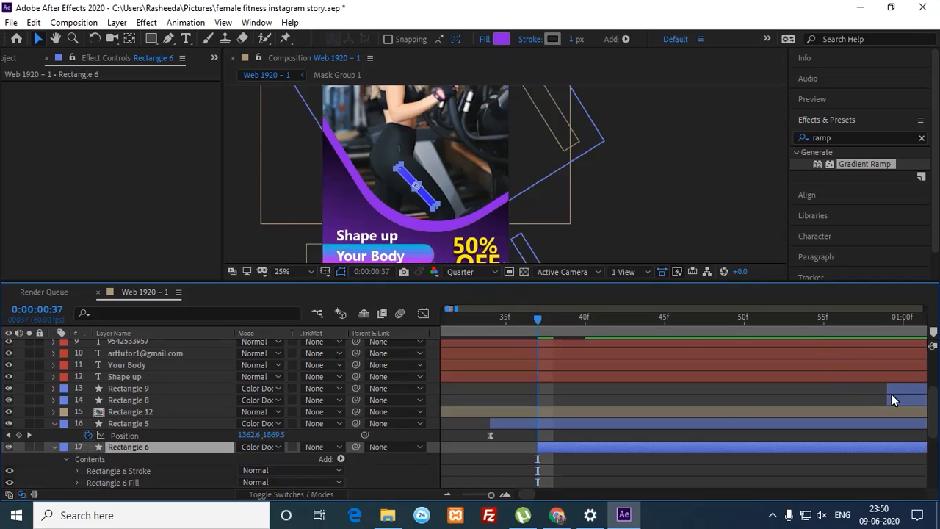
# Step: Reveal Rectangle 6's Offset Paths 1 and scrub its Amount to -23.5
pyautogui.scroll(-3, 908, 426)
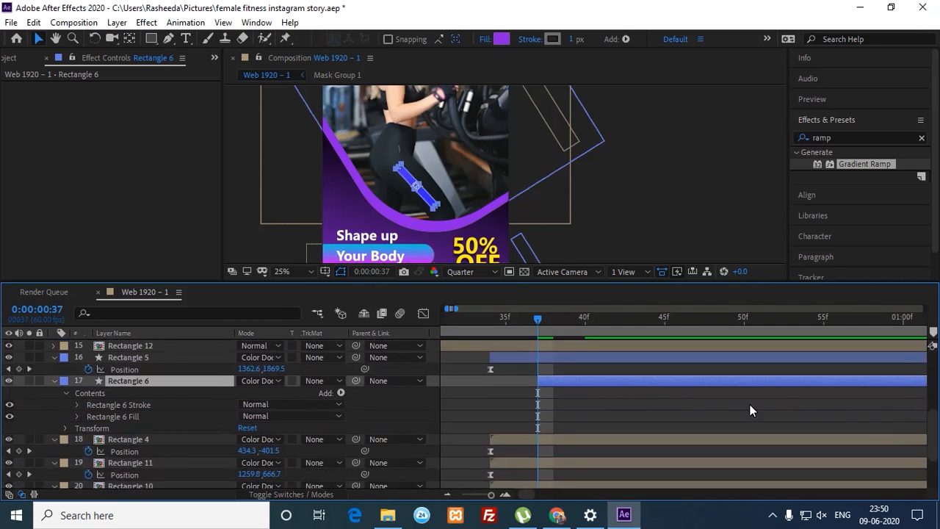
pyautogui.click(77, 405)
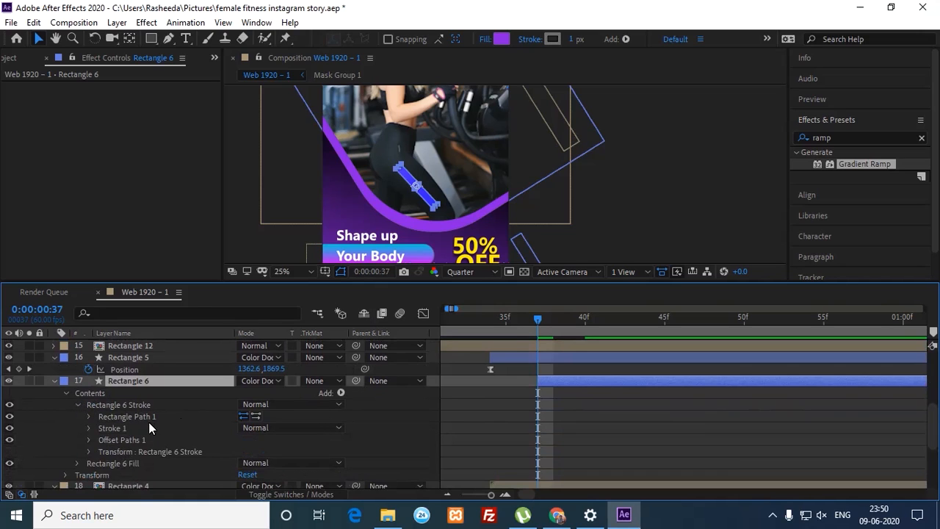
pyautogui.click(88, 440)
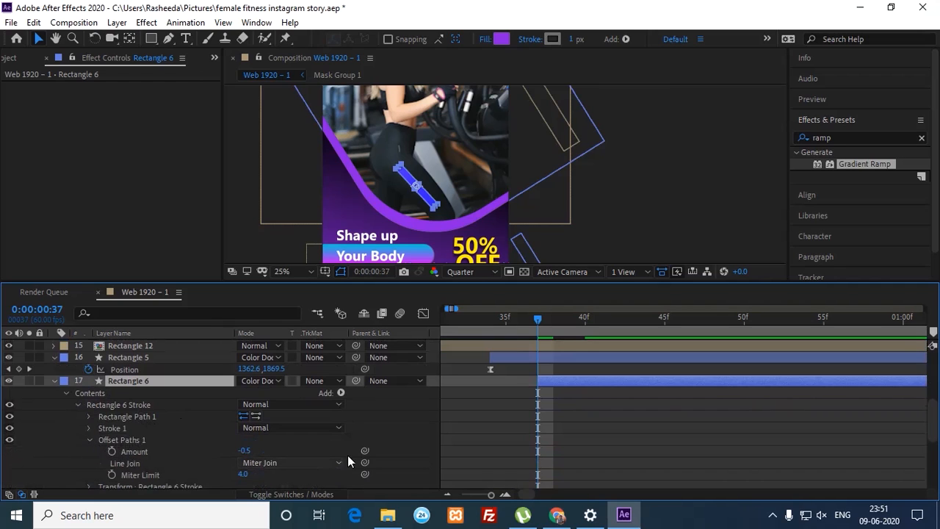
pyautogui.scroll(-3, 934, 433)
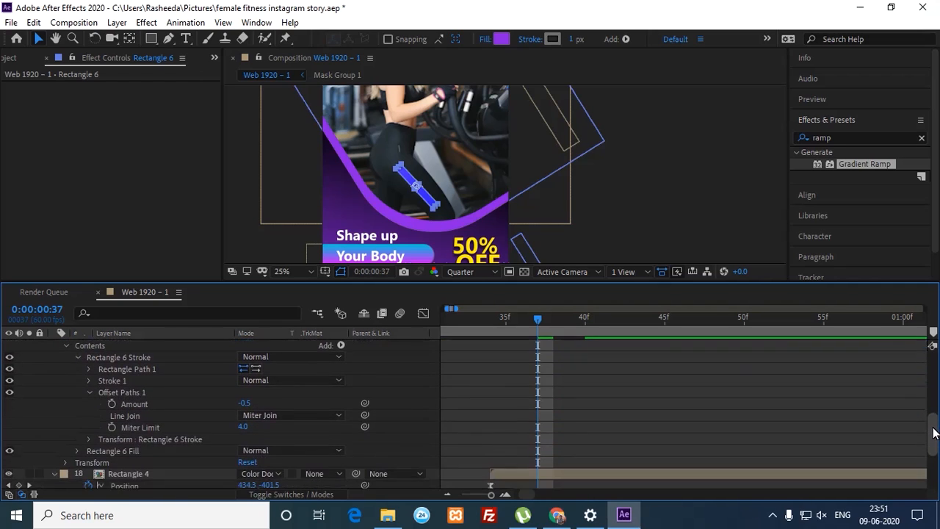
pyautogui.scroll(-1, 934, 433)
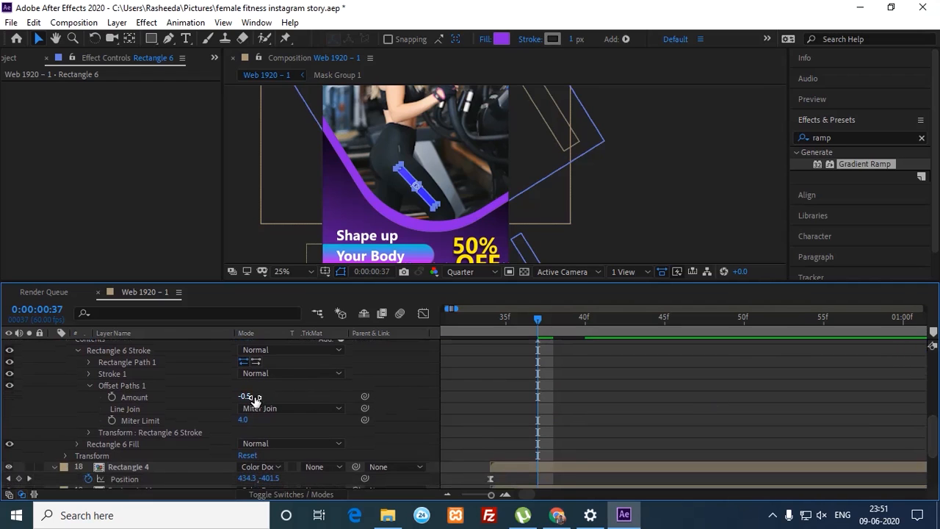
pyautogui.moveTo(244, 396); pyautogui.dragTo(305, 399)
pyautogui.click(469, 396)
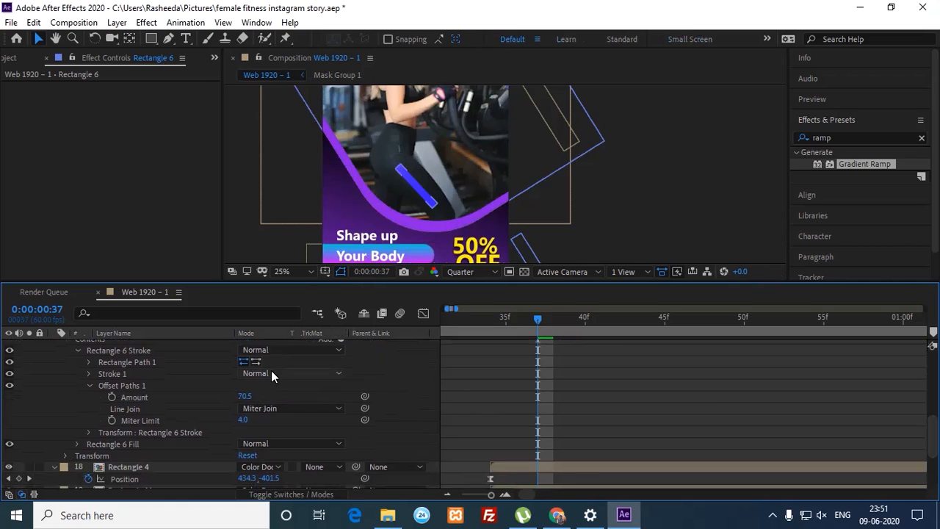
pyautogui.moveTo(247, 396); pyautogui.dragTo(224, 397)
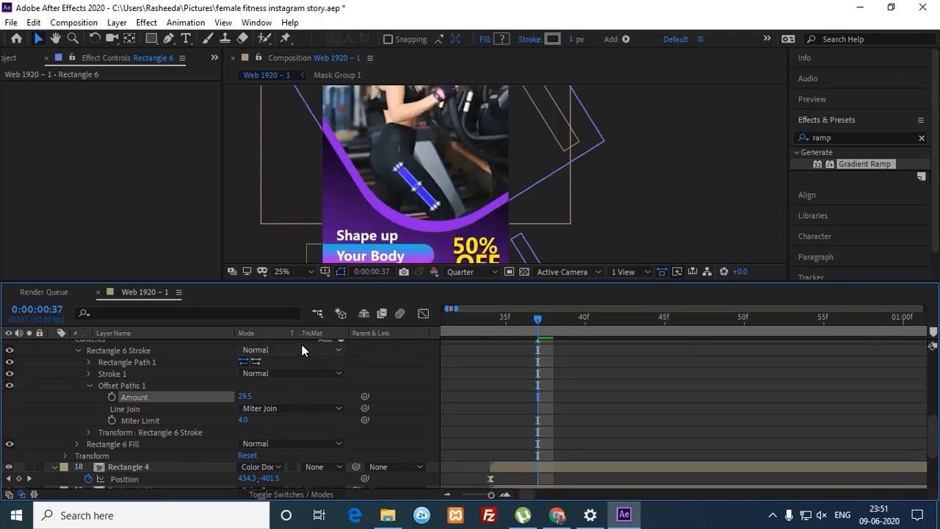
pyautogui.moveTo(252, 397); pyautogui.dragTo(218, 400)
pyautogui.click(290, 388)
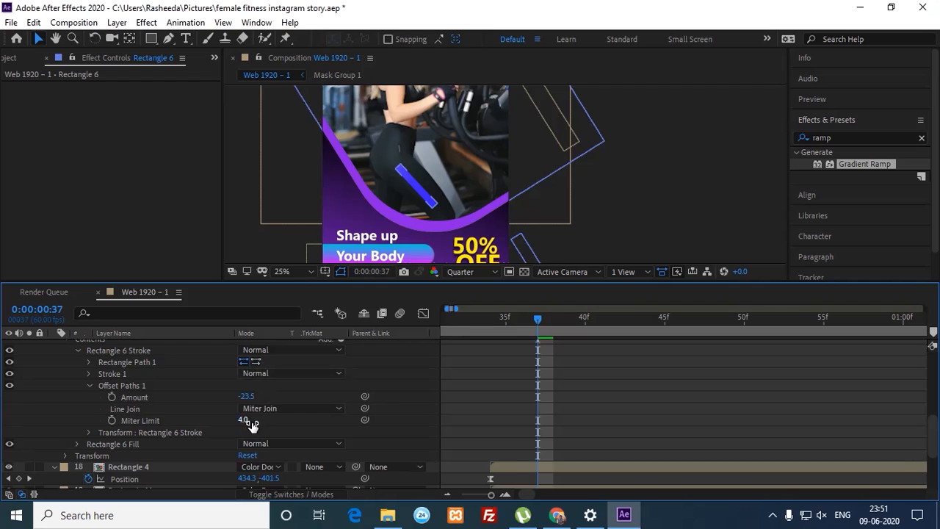
# Step: Set Miter Limit to 8.0, zoom the timeline in, and view the composition at 50%
pyautogui.moveTo(246, 422); pyautogui.dragTo(231, 423)
pyautogui.moveTo(227, 423)
pyautogui.mouseDown()
pyautogui.moveTo(253, 425)
pyautogui.moveTo(239, 423)
pyautogui.mouseUp()
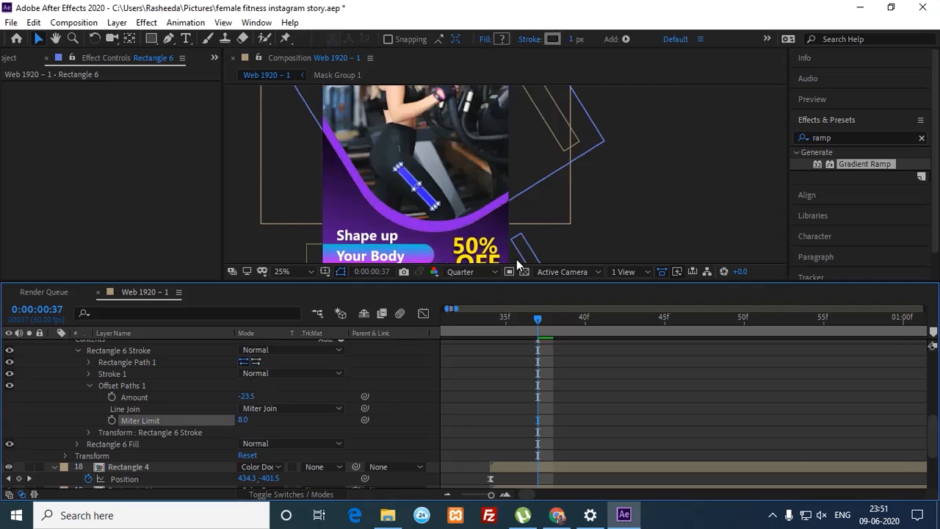
pyautogui.press('=')
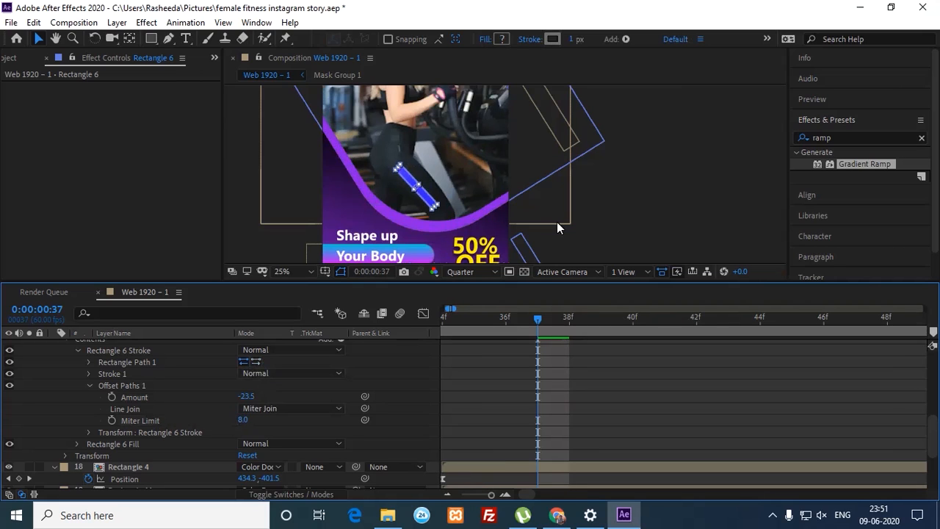
pyautogui.press('.')
pyautogui.press('.')
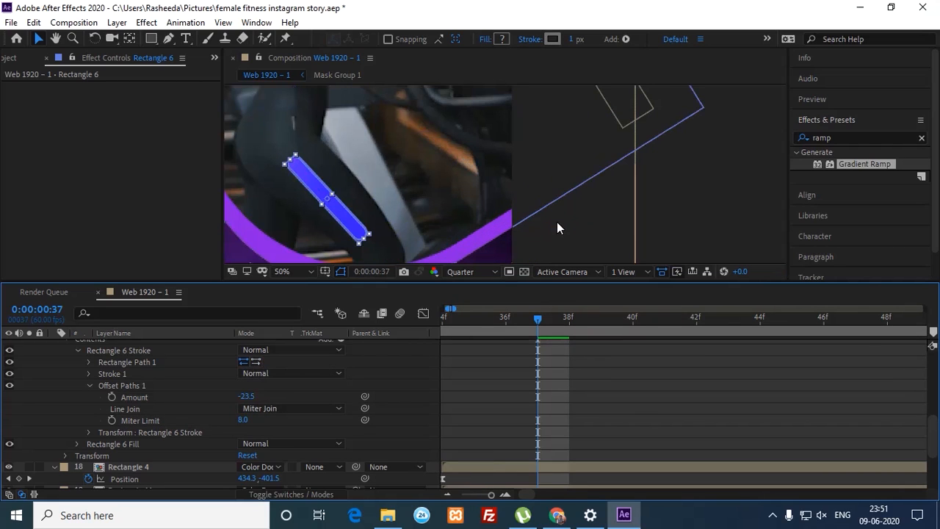
# Step: Test Offset Paths values: Miter Limit 1.0 and Amount 4.5
pyautogui.moveTo(243, 419); pyautogui.dragTo(294, 420)
pyautogui.click(295, 420)
pyautogui.moveTo(243, 397); pyautogui.dragTo(363, 399)
pyautogui.click(396, 403)
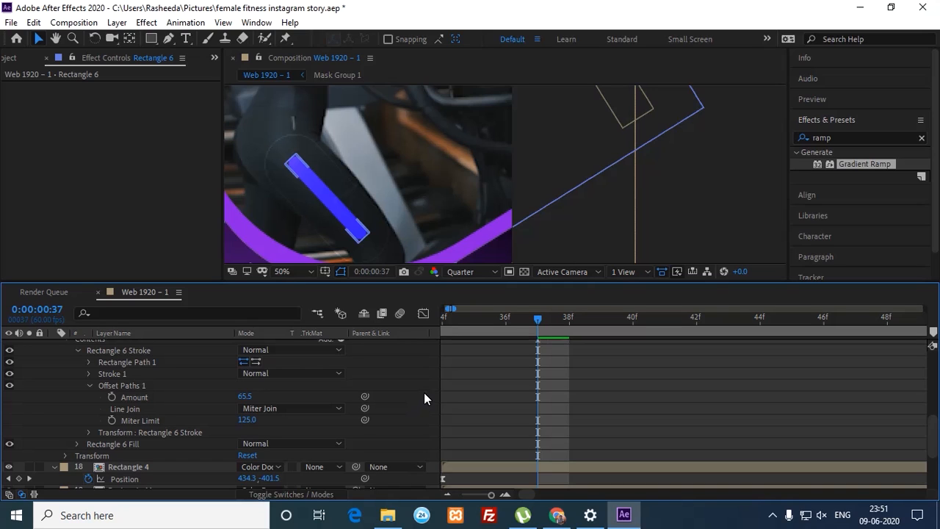
# Step: Undo back to Amount -0.5 and Miter Limit 4.0, then expand Rectangle 6 Fill
pyautogui.hotkey('ctrl', 'z')
pyautogui.hotkey('ctrl', 'z')
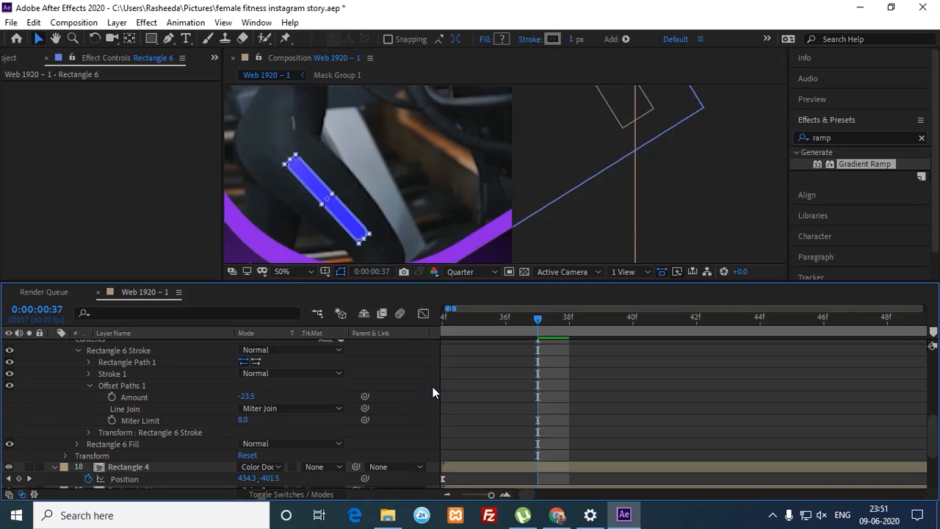
pyautogui.hotkey('ctrl', 'z')
pyautogui.hotkey('ctrl', 'z')
pyautogui.hotkey('ctrl', 'z')
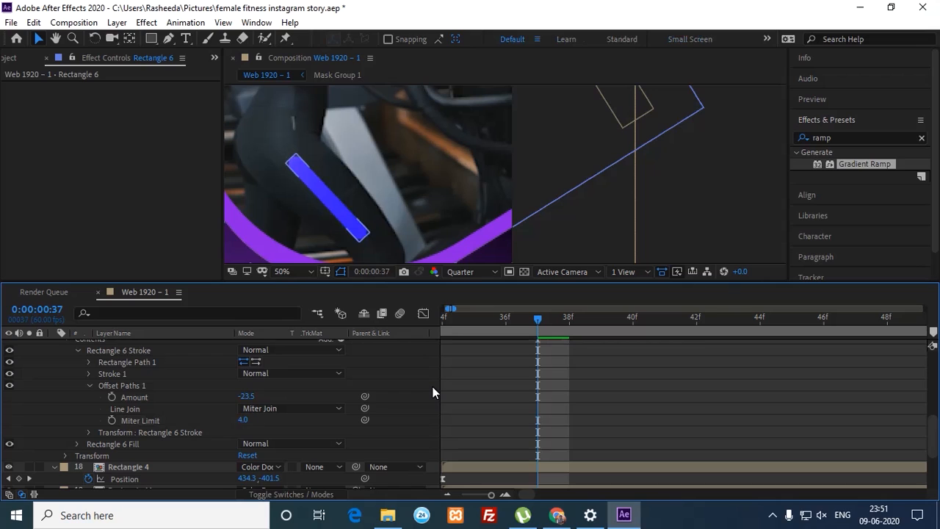
pyautogui.hotkey('ctrl', 'z')
pyautogui.hotkey('ctrl', 'z')
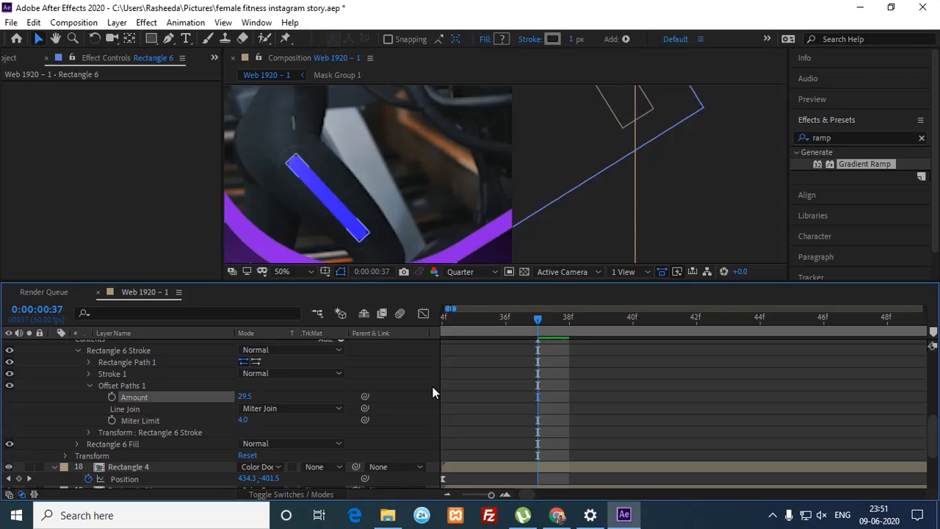
pyautogui.hotkey('ctrl', 'z')
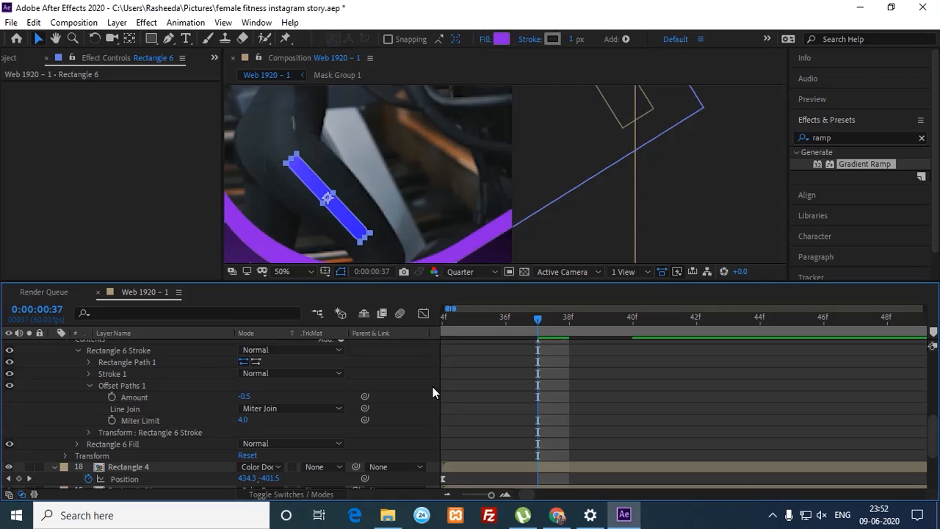
pyautogui.click(78, 445)
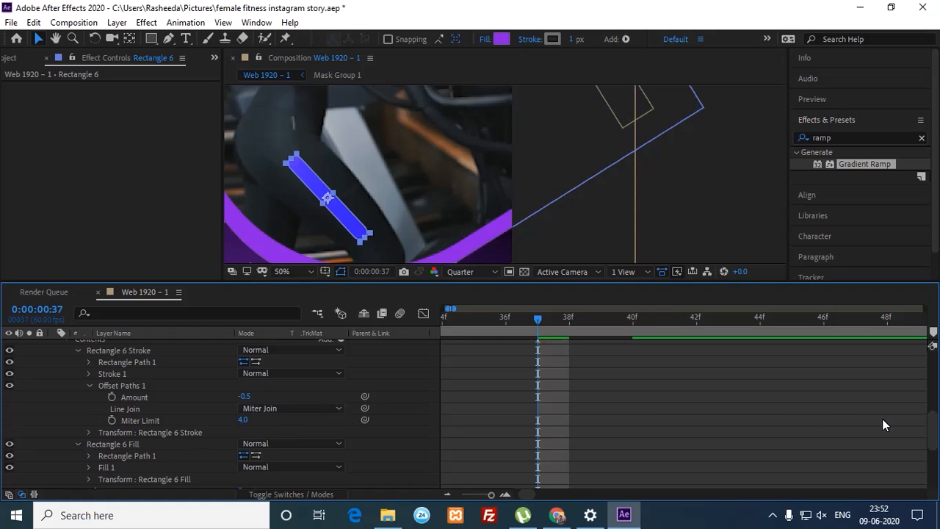
# Step: Show the fill path's size and roundness, test lowering Roundness, then undo to 502.0
pyautogui.scroll(-4, 844, 433)
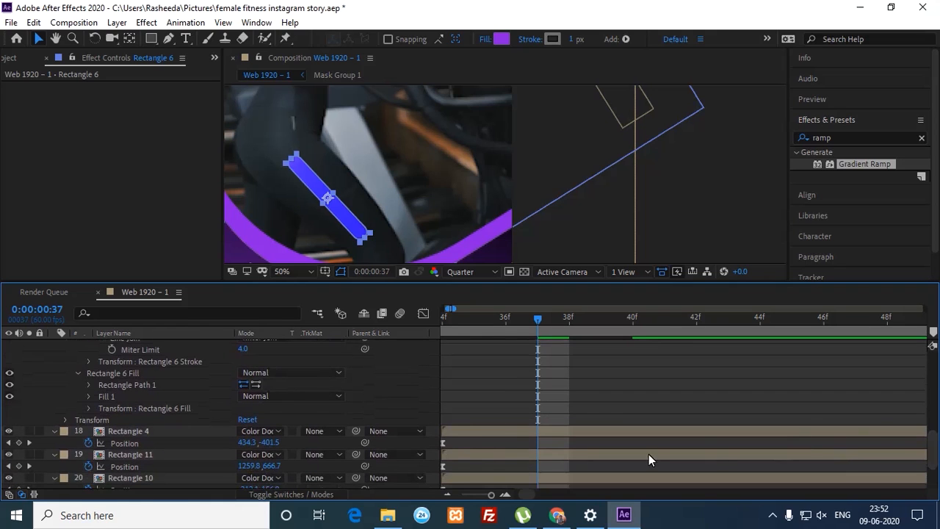
pyautogui.click(88, 385)
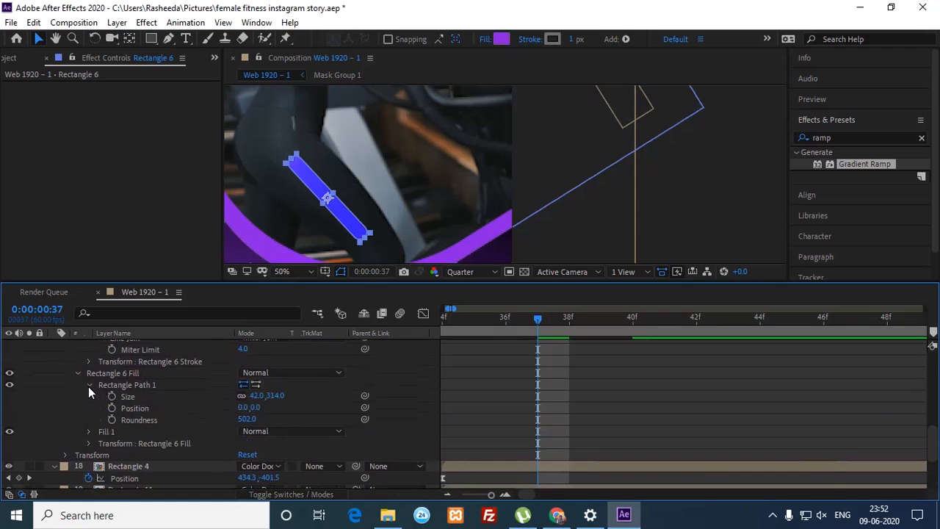
pyautogui.moveTo(246, 419); pyautogui.dragTo(203, 423)
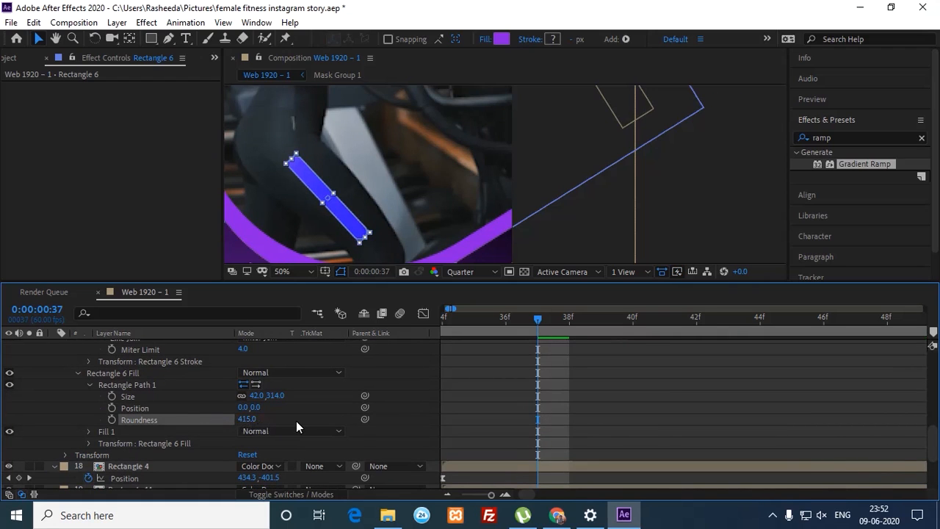
pyautogui.hotkey('ctrl', 'z')
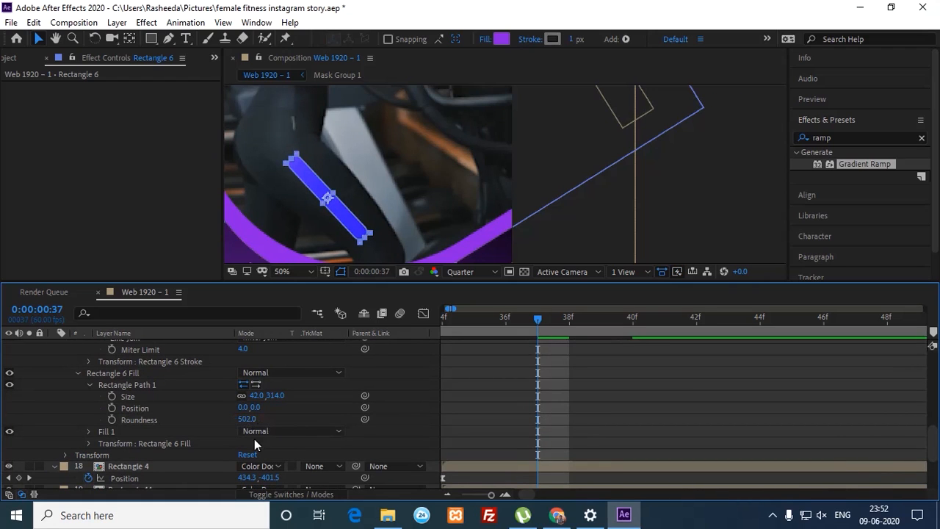
# Step: Expand Fill 1's colour and opacity settings and the fill group's Transform properties
pyautogui.click(89, 432)
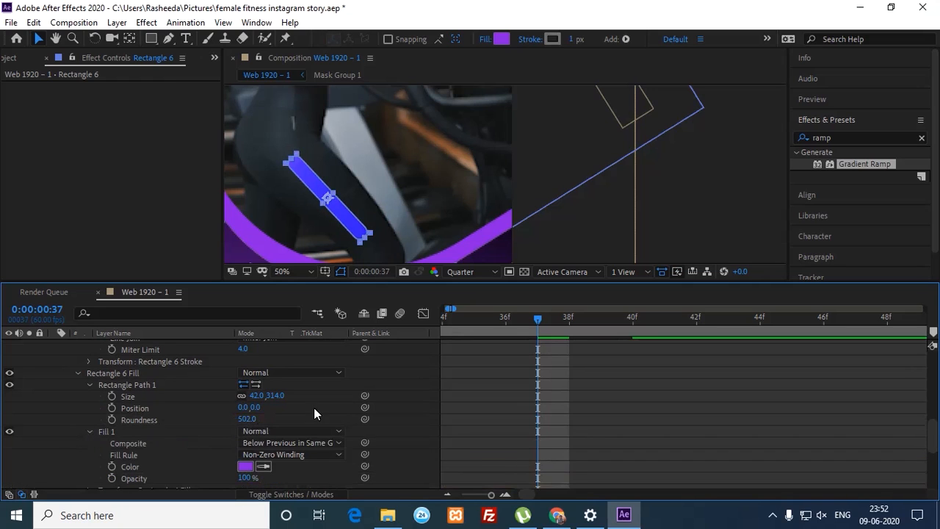
pyautogui.click(747, 404)
pyautogui.moveTo(935, 433); pyautogui.dragTo(936, 446)
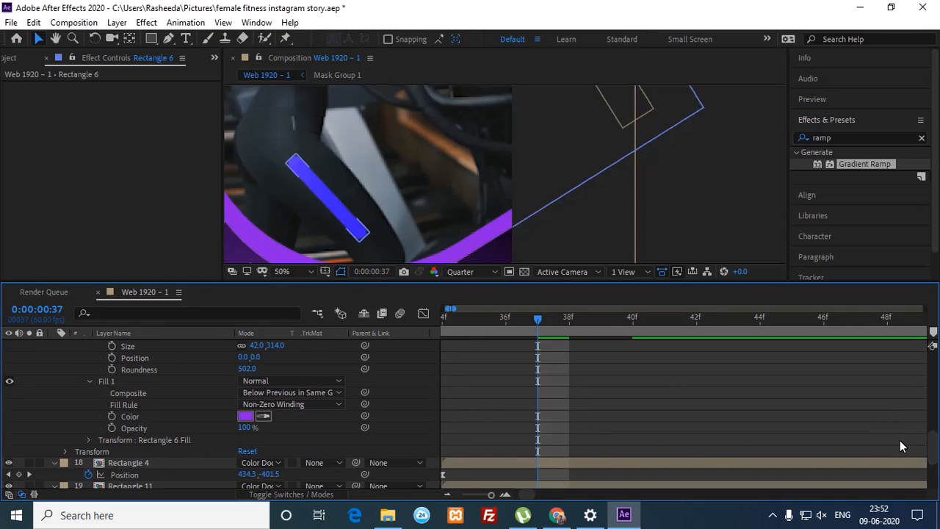
pyautogui.click(89, 440)
pyautogui.scroll(-2, 264, 418)
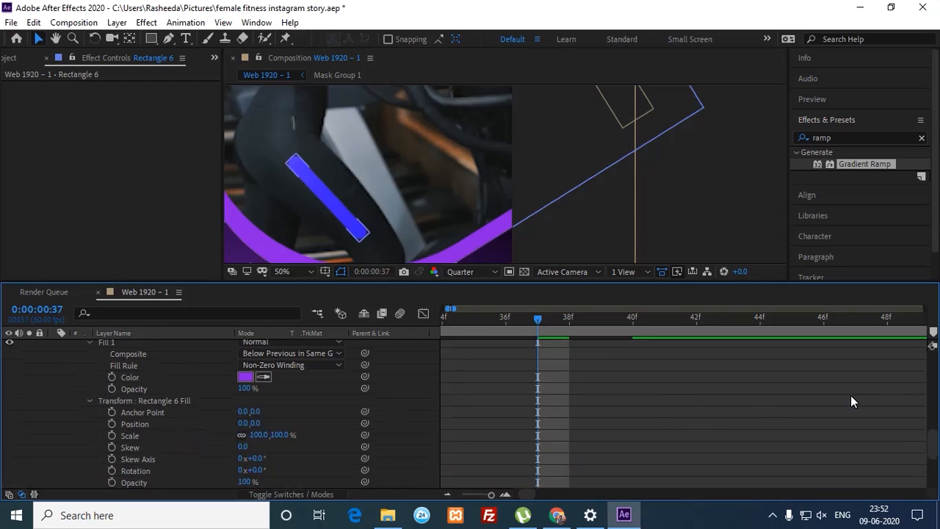
pyautogui.moveTo(933, 440); pyautogui.dragTo(933, 448)
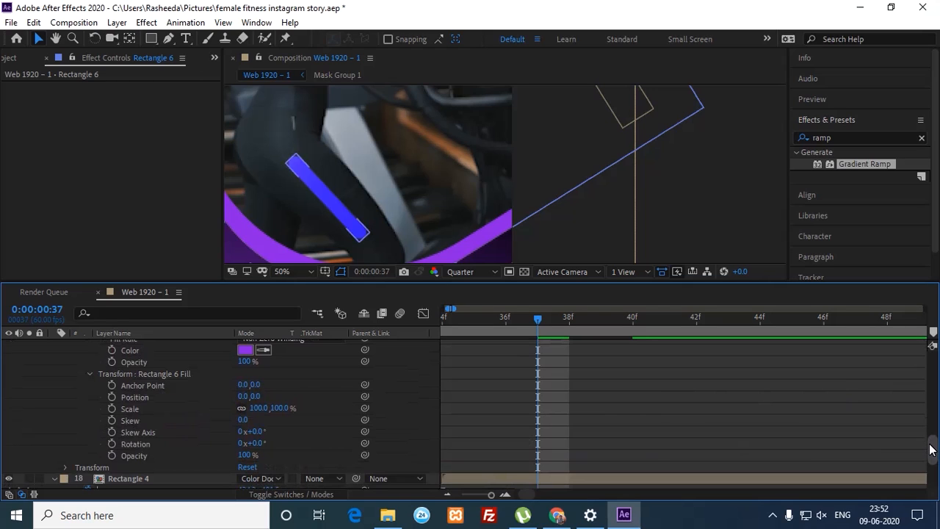
pyautogui.moveTo(931, 450); pyautogui.dragTo(929, 408)
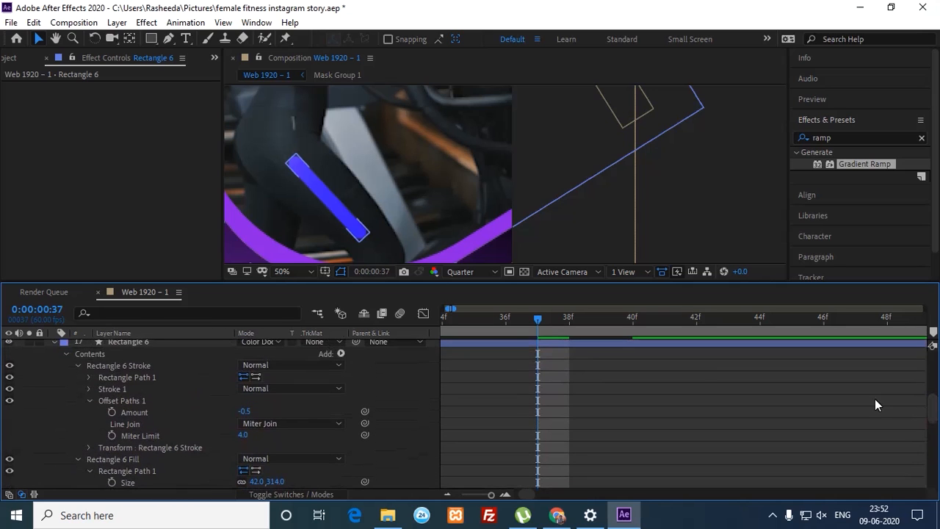
# Step: Show the stroke's Rectangle Path 1: size 42.0, 314.0 and Roundness 502.0
pyautogui.click(88, 389)
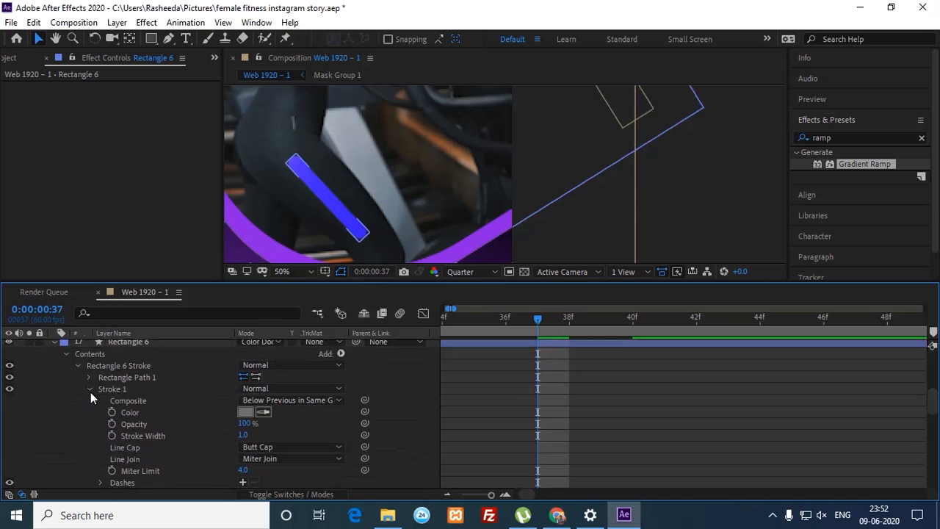
pyautogui.click(90, 387)
pyautogui.click(90, 378)
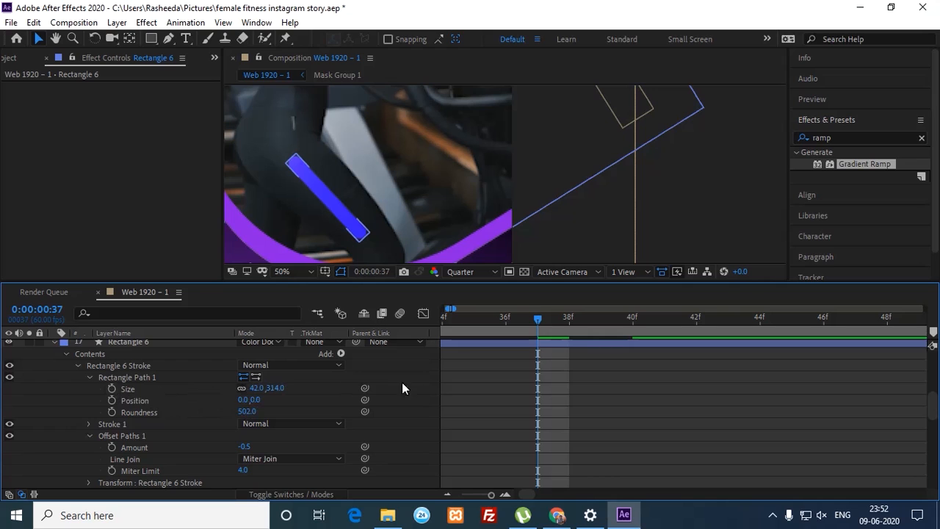
# Step: Trim Rectangle 6's in-point so the layer starts at 0:00:00:27
pyautogui.moveTo(930, 394); pyautogui.dragTo(884, 395)
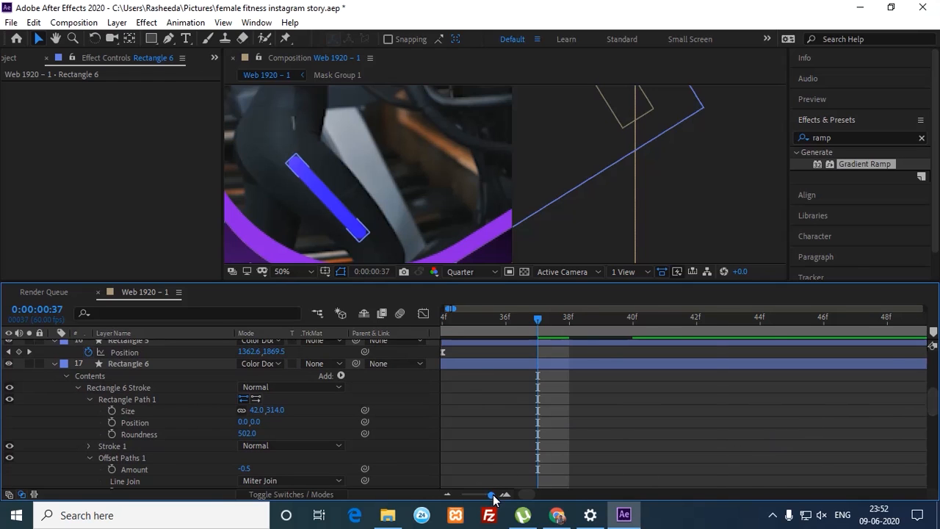
pyautogui.moveTo(493, 495); pyautogui.dragTo(487, 496)
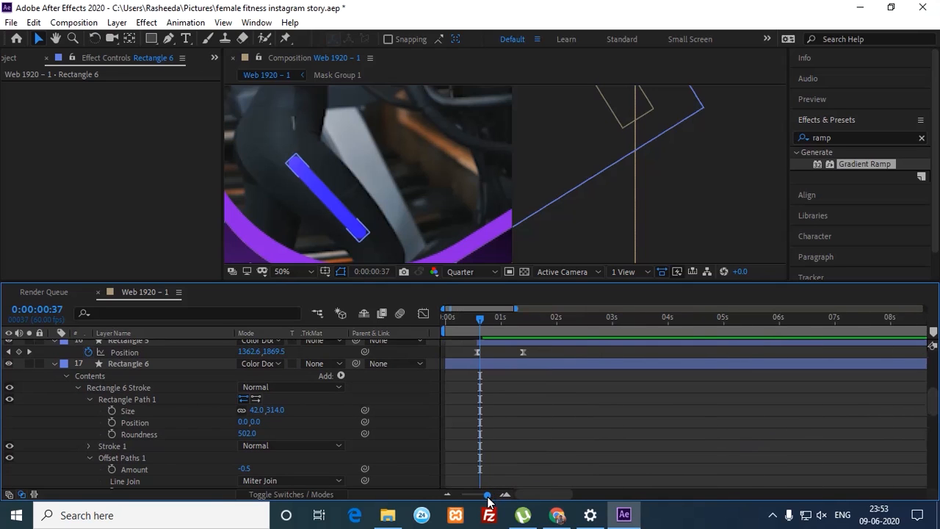
pyautogui.click(177, 363)
pyautogui.moveTo(489, 326)
pyautogui.mouseDown()
pyautogui.moveTo(443, 330)
pyautogui.moveTo(506, 328)
pyautogui.moveTo(495, 330)
pyautogui.mouseUp()
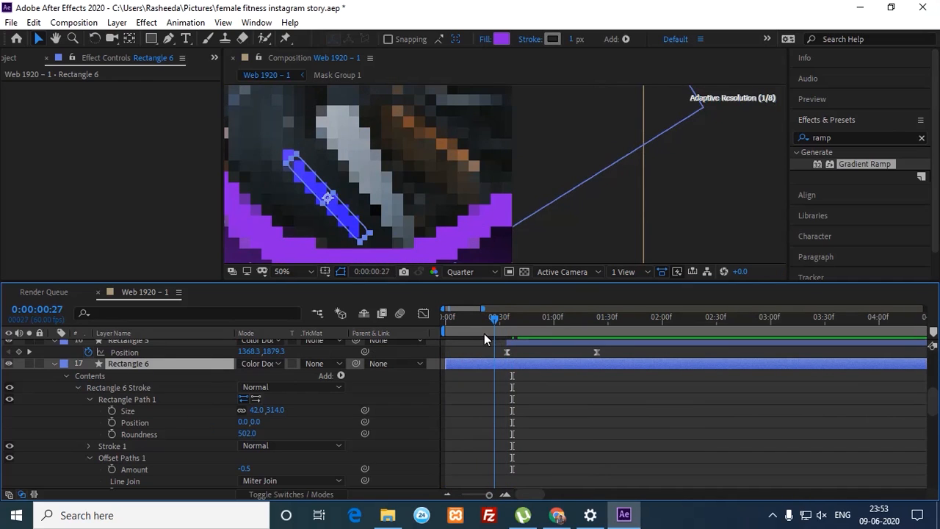
pyautogui.hotkey('alt', '[')
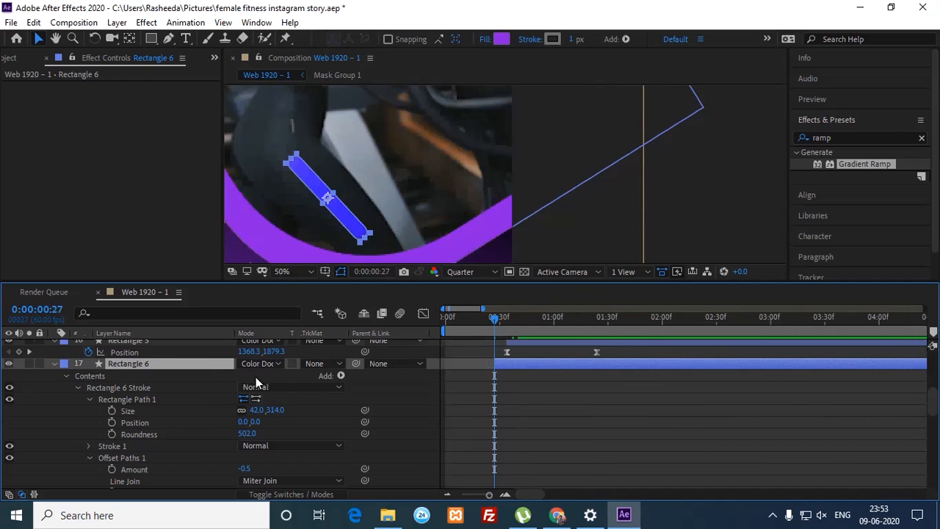
# Step: Add Size keyframes at frames 27 and 47, setting the width to 0 at frame 27
pyautogui.click(111, 410)
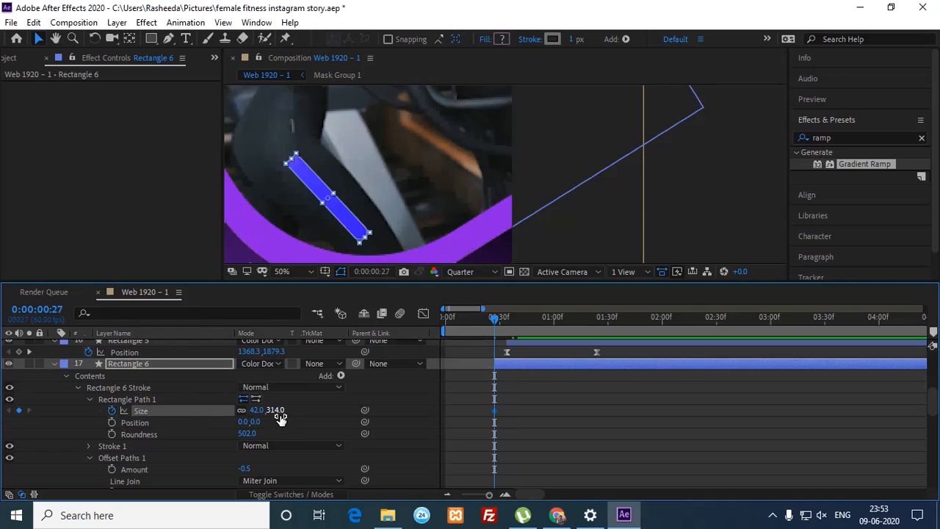
pyautogui.hotkey('shift', 'pagedown')
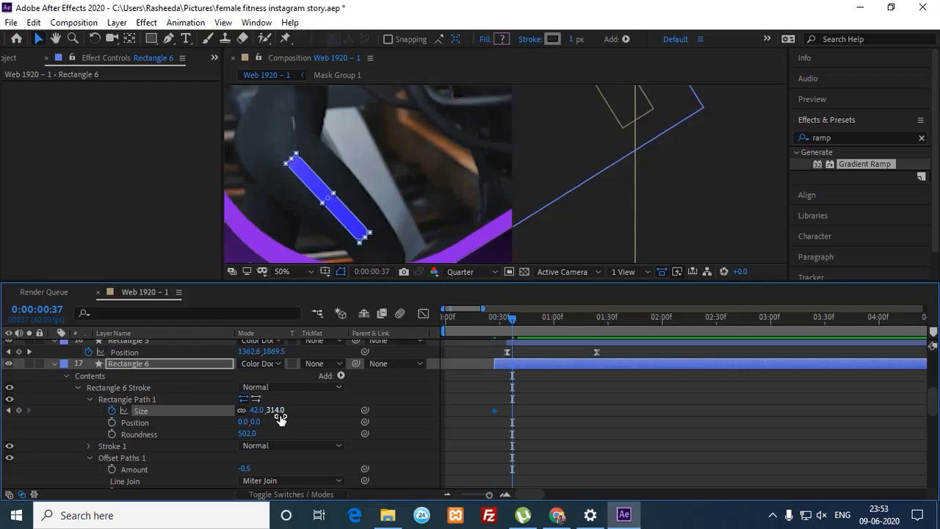
pyautogui.hotkey('shift', 'pagedown')
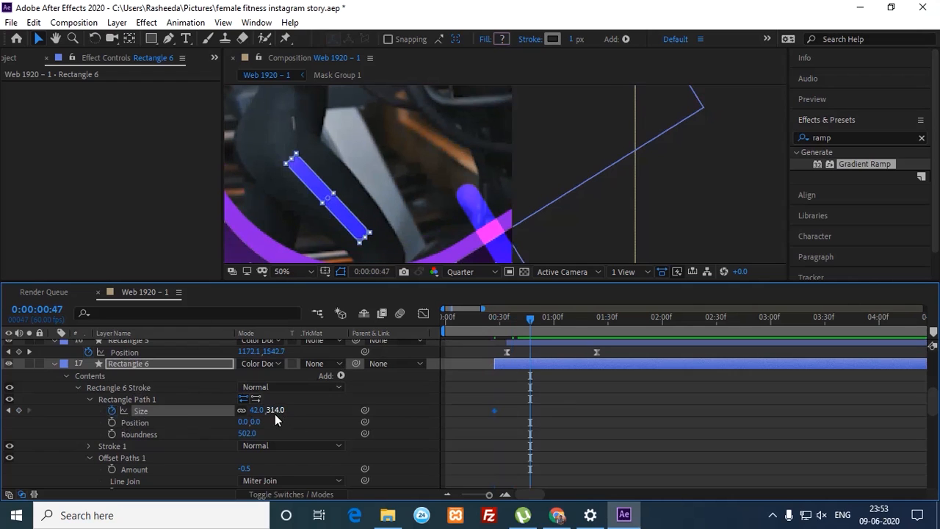
pyautogui.click(18, 410)
pyautogui.click(9, 411)
pyautogui.click(256, 410)
pyautogui.write('0')
pyautogui.press('Return')
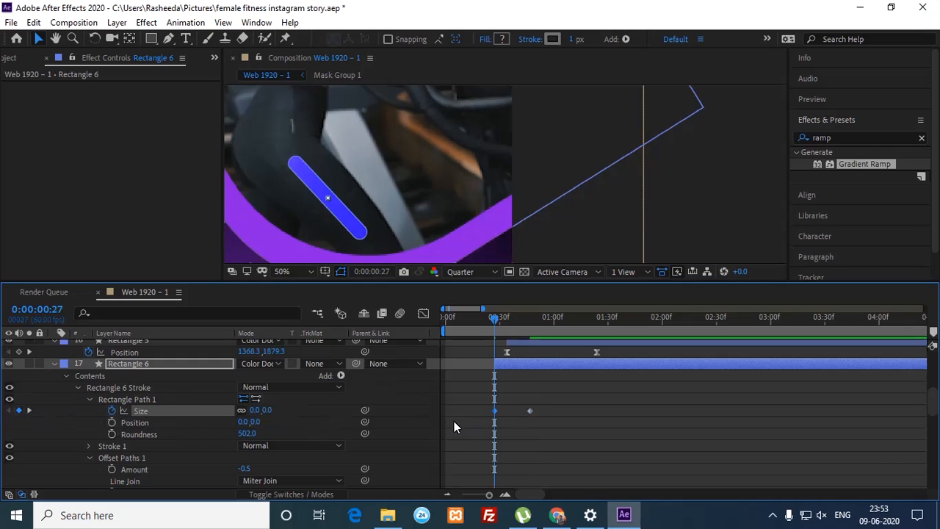
# Step: Undo the Size back to 42,314 and delete the Size keyframes
pyautogui.click(462, 354)
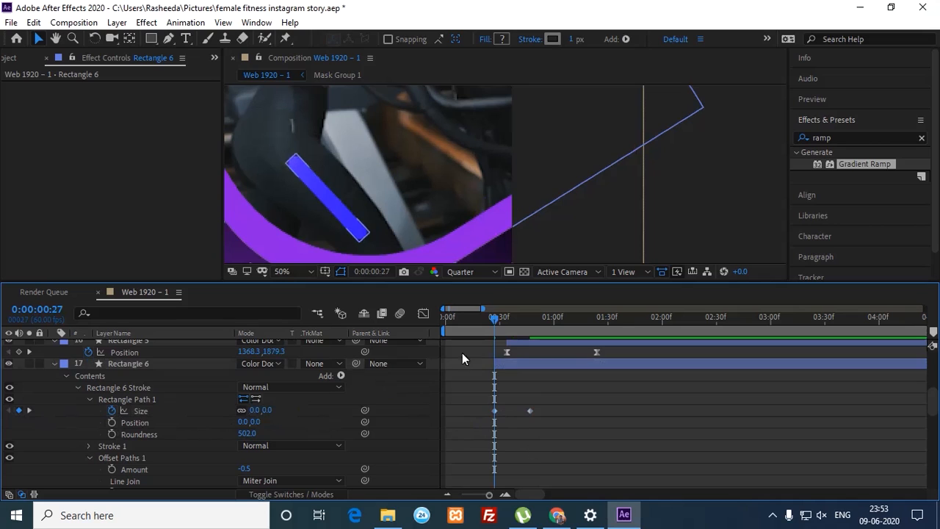
pyautogui.click(351, 229)
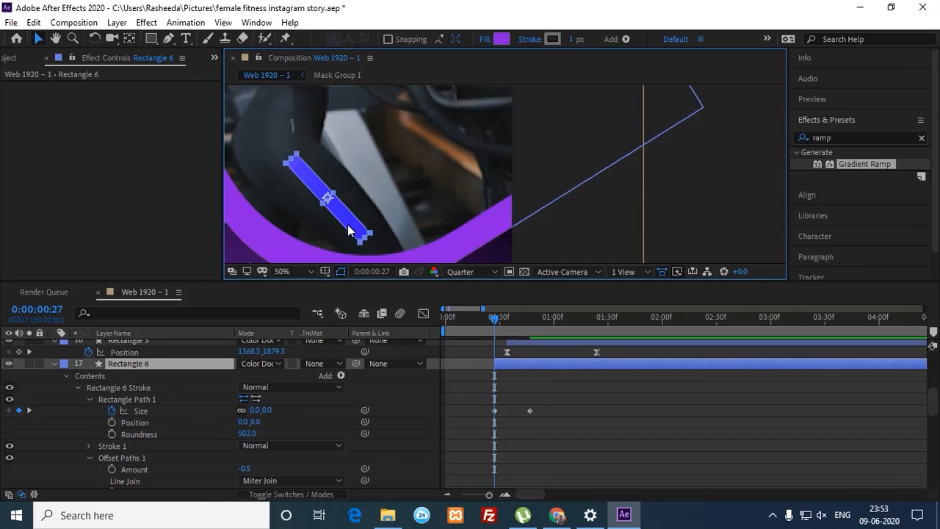
pyautogui.doubleClick(348, 229)
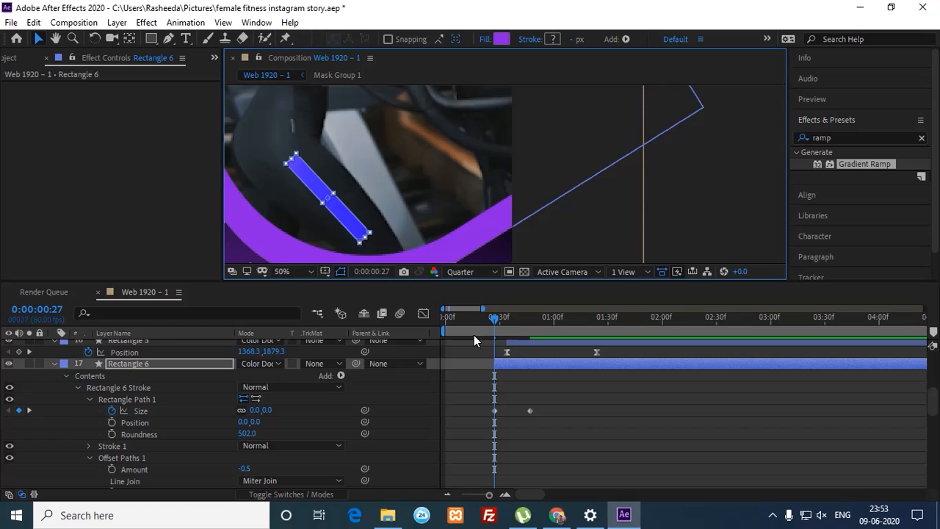
pyautogui.hotkey('ctrl', 'z')
pyautogui.moveTo(551, 405); pyautogui.dragTo(479, 433)
pyautogui.press('Delete')
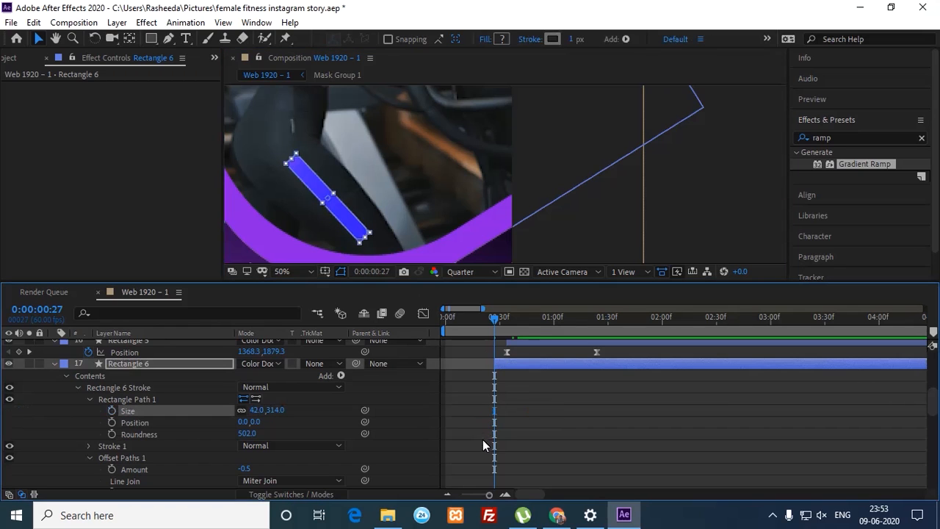
# Step: Show Rectangle 6's Scale and set a 100% Scale keyframe
pyautogui.click(528, 382)
pyautogui.click(528, 370)
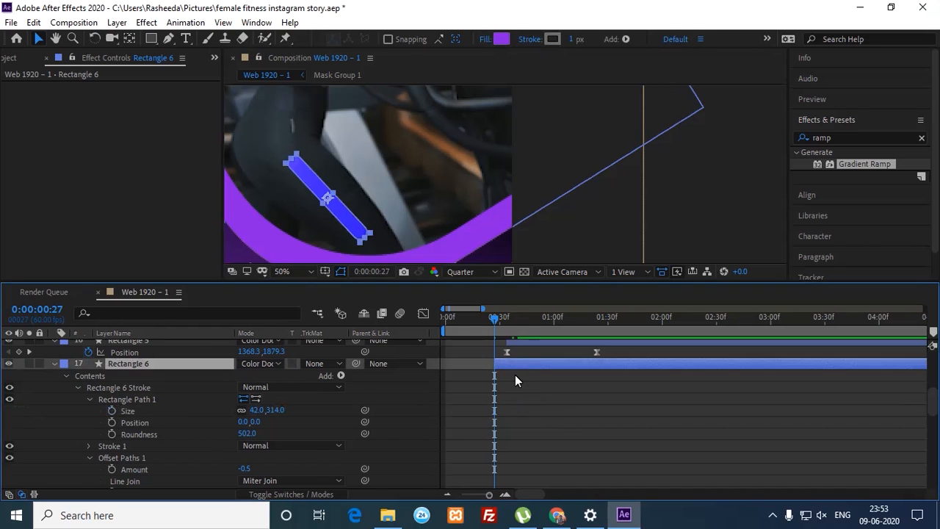
pyautogui.press('s')
pyautogui.click(88, 375)
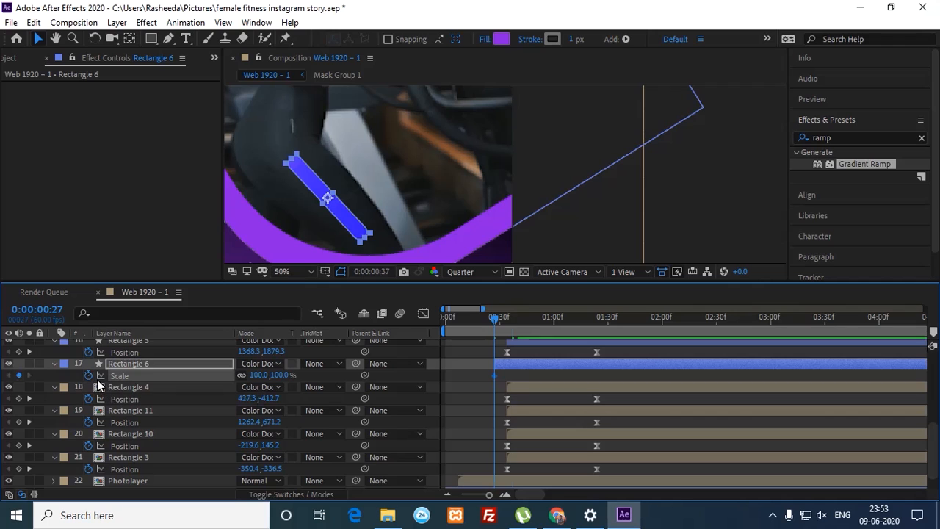
# Step: Key Rectangle 6's Scale at 100% on frame 47 and 0% on frame 27
pyautogui.press('space')
pyautogui.click(18, 375)
pyautogui.press('space')
pyautogui.click(260, 375)
pyautogui.write('0')
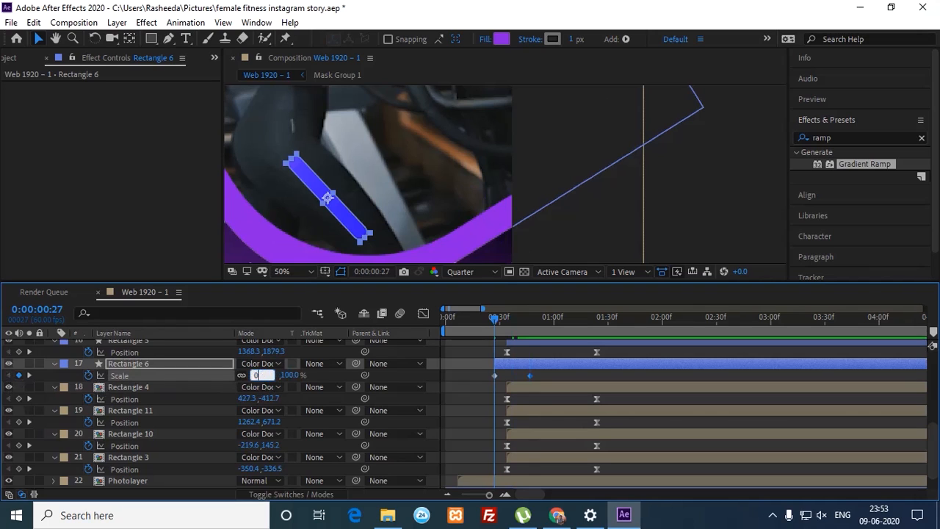
pyautogui.press('Return')
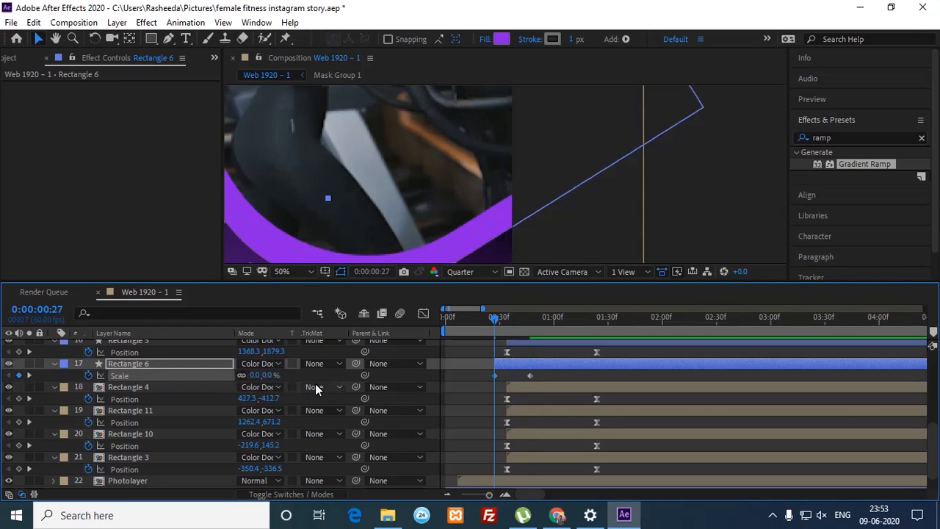
# Step: Apply Easy Ease to both Scale keyframes and view their speed graph
pyautogui.moveTo(545, 377); pyautogui.dragTo(484, 377)
pyautogui.scroll(1, 496, 378)
pyautogui.rightClick(497, 377)
pyautogui.moveTo(527, 367)
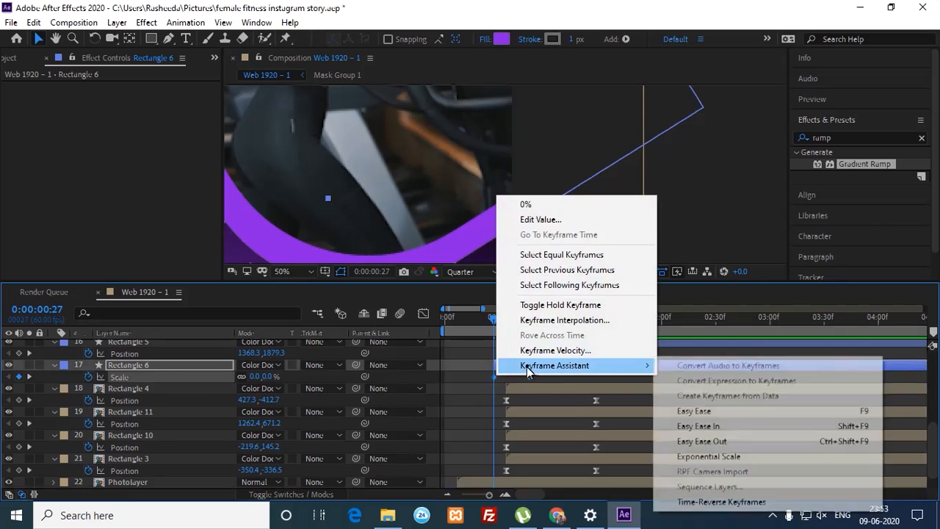
pyautogui.click(709, 410)
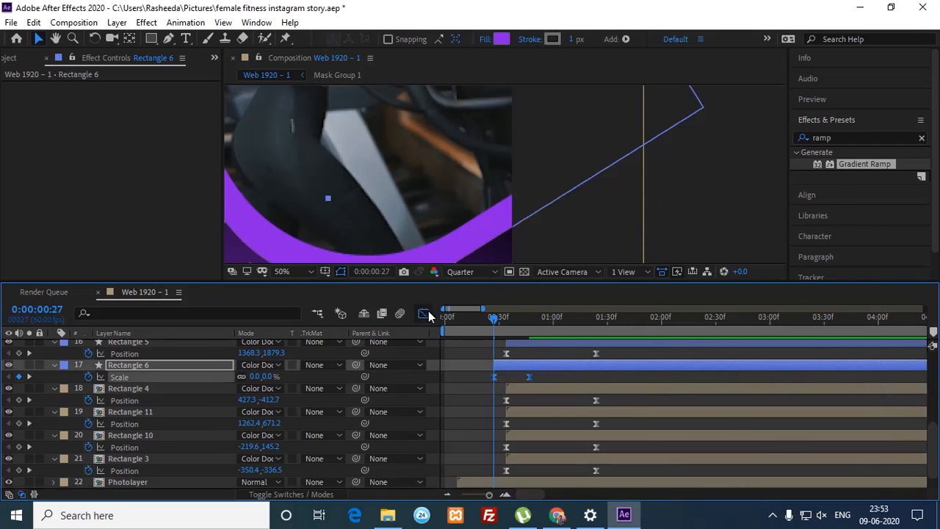
pyautogui.click(423, 314)
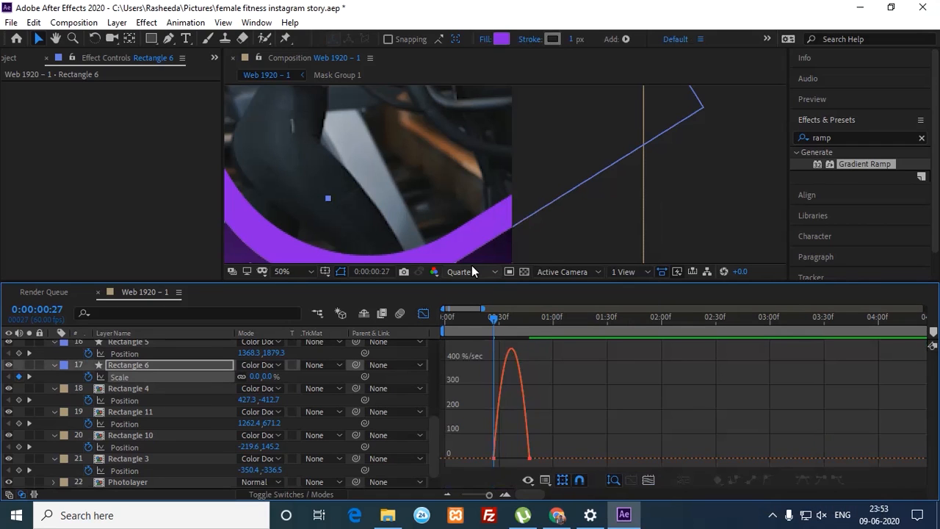
# Step: Drag both Scale keyframes' influence handles inward so speed spikes near frame 37, then preview
pyautogui.click(648, 479)
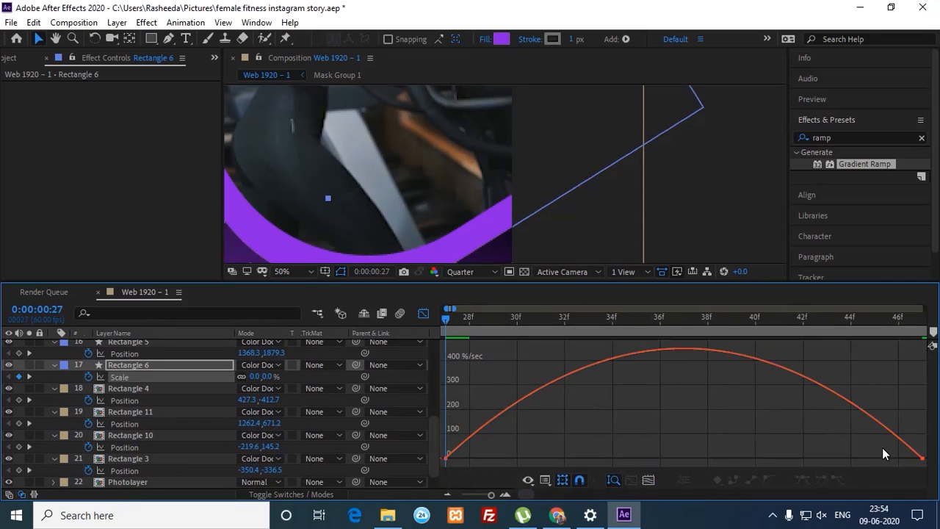
pyautogui.click(900, 442)
pyautogui.moveTo(842, 455); pyautogui.dragTo(728, 454)
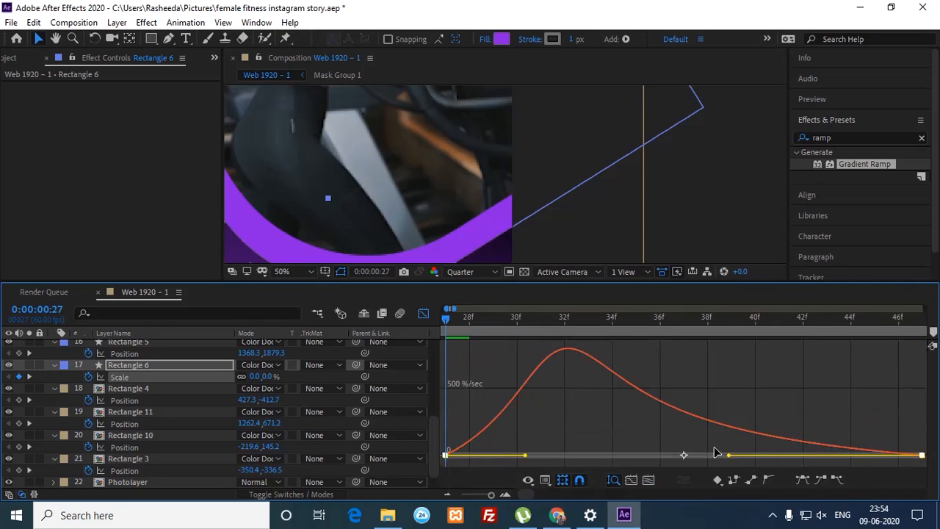
pyautogui.moveTo(526, 456); pyautogui.dragTo(648, 462)
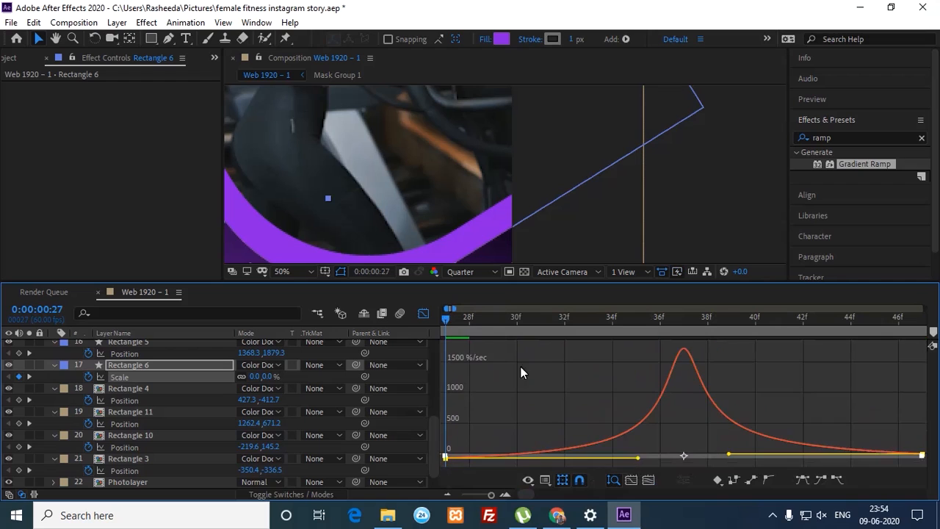
pyautogui.press('space')
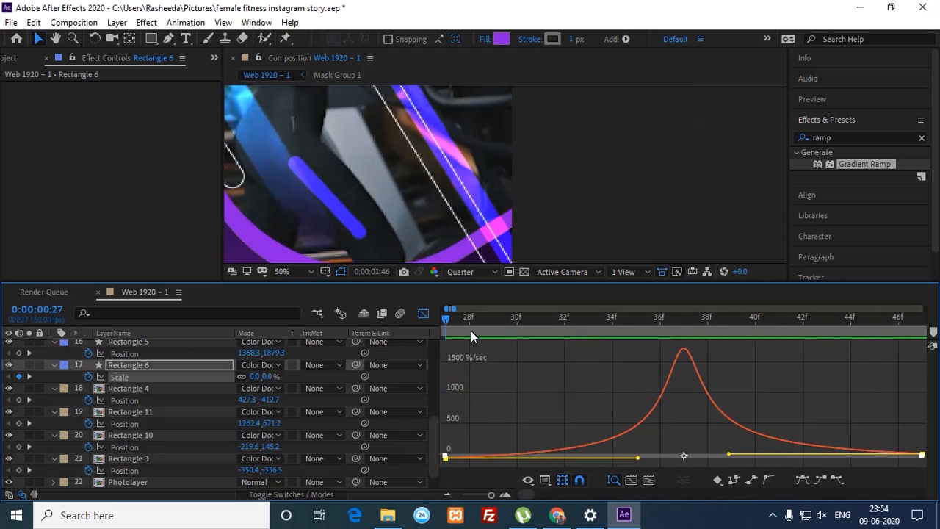
pyautogui.press('space')
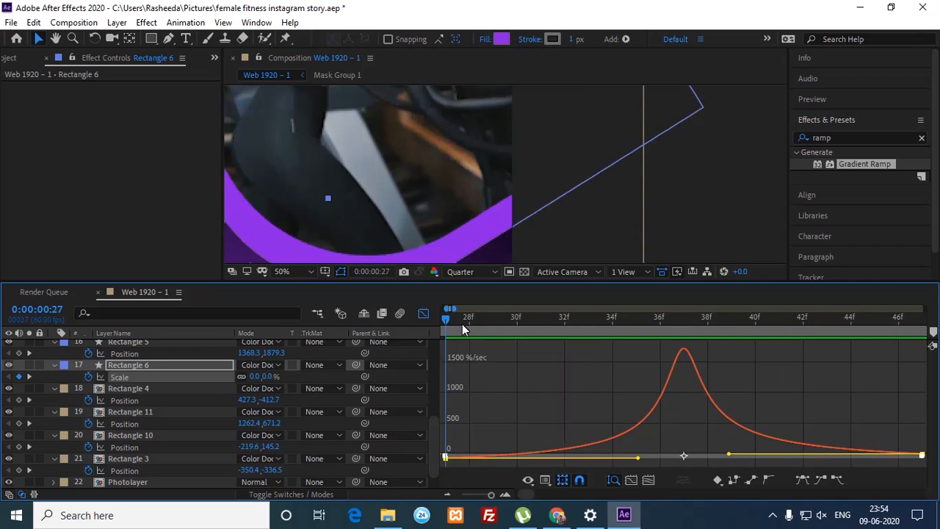
pyautogui.press(',')
pyautogui.press(',')
pyautogui.click(587, 223)
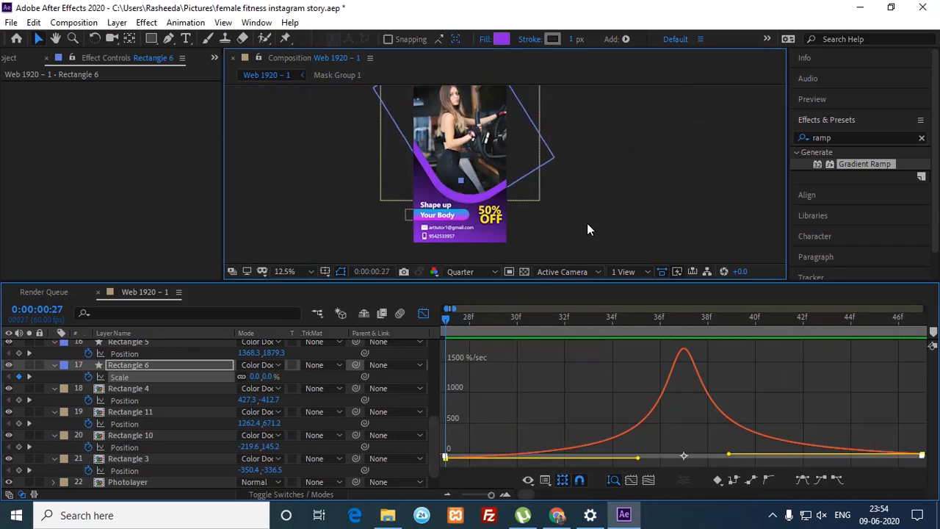
# Step: Return to layer bars at frame 0 and drop Gradient Ramp onto Dark Gray Solid 1
pyautogui.moveTo(458, 321); pyautogui.dragTo(417, 327)
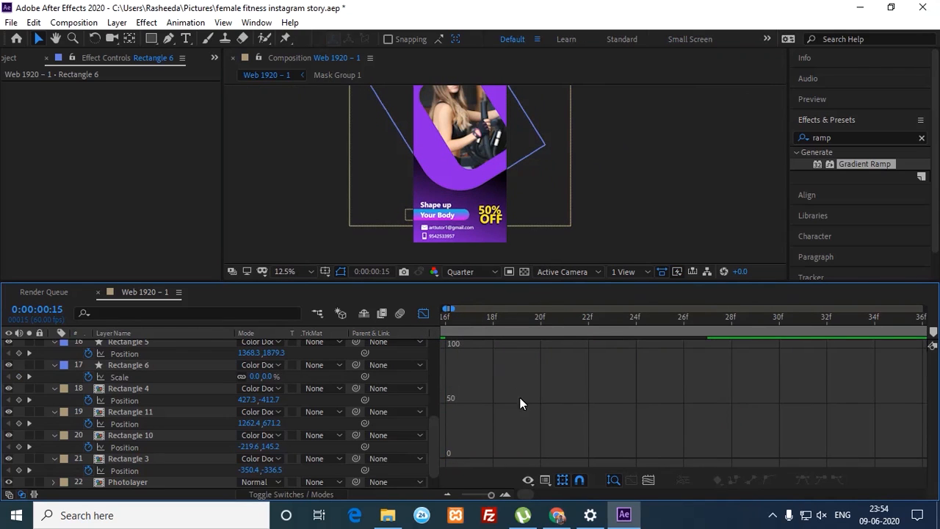
pyautogui.moveTo(489, 495); pyautogui.dragTo(481, 495)
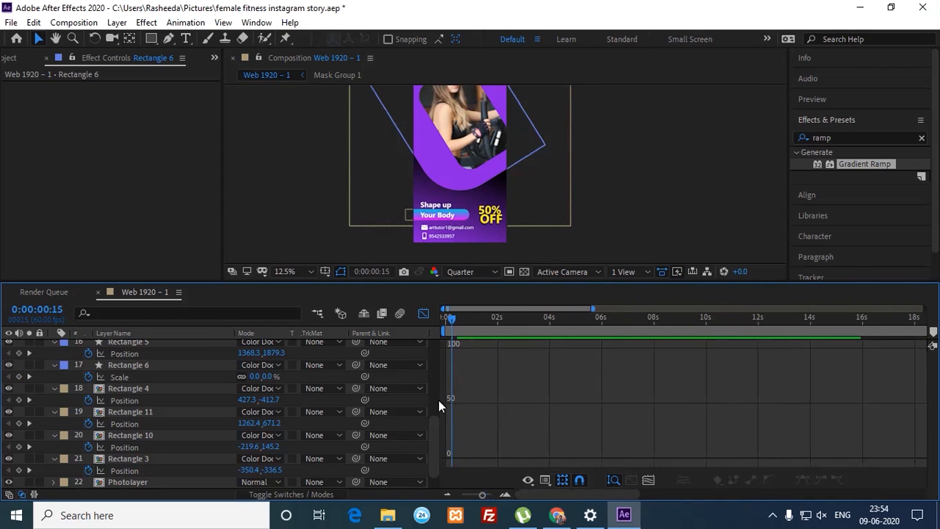
pyautogui.scroll(10, 433, 385)
pyautogui.click(423, 314)
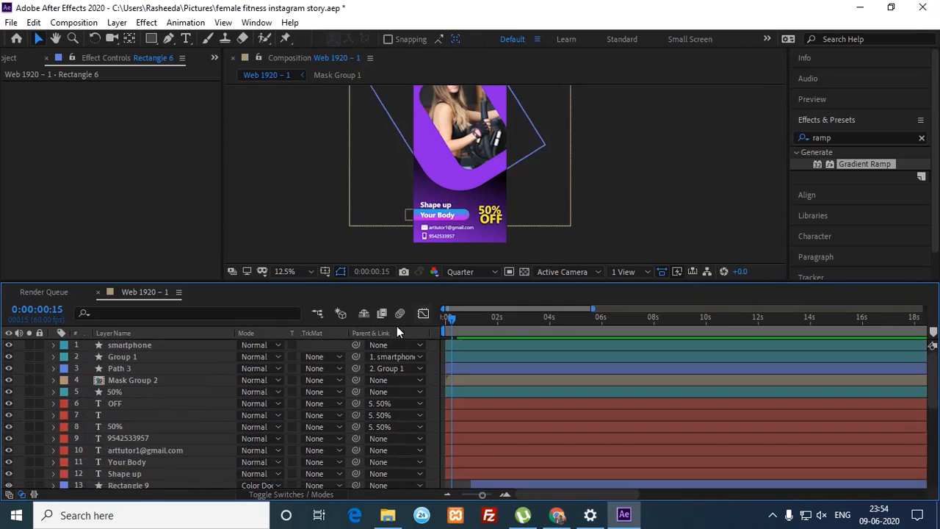
pyautogui.moveTo(461, 325); pyautogui.dragTo(444, 325)
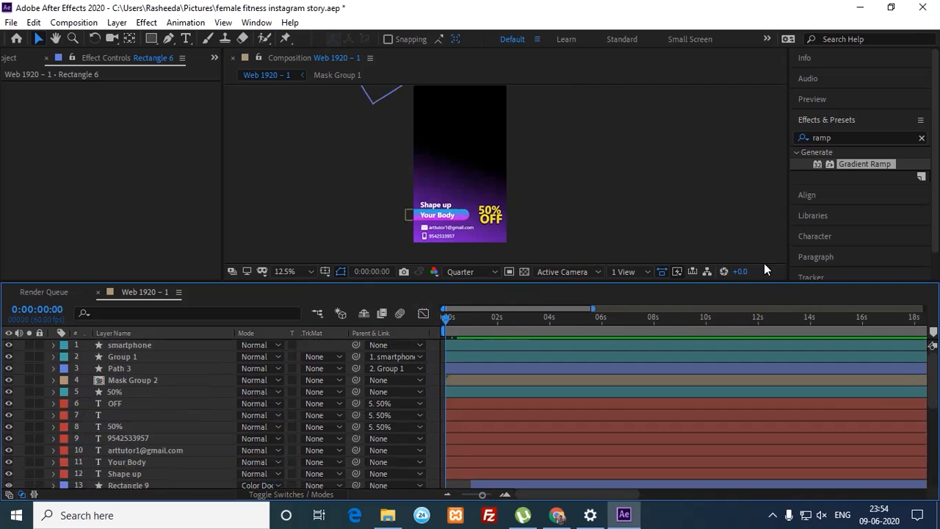
pyautogui.moveTo(936, 376); pyautogui.dragTo(914, 487)
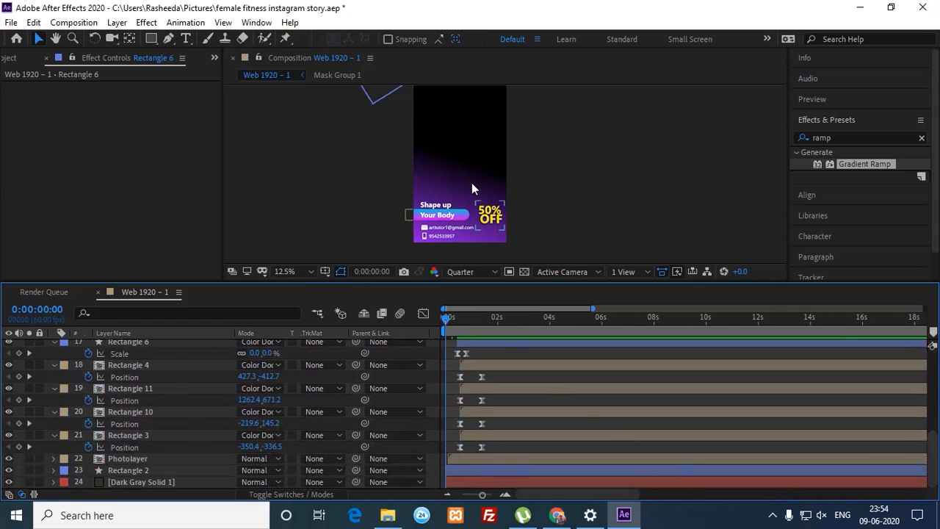
pyautogui.moveTo(471, 184); pyautogui.dragTo(474, 179)
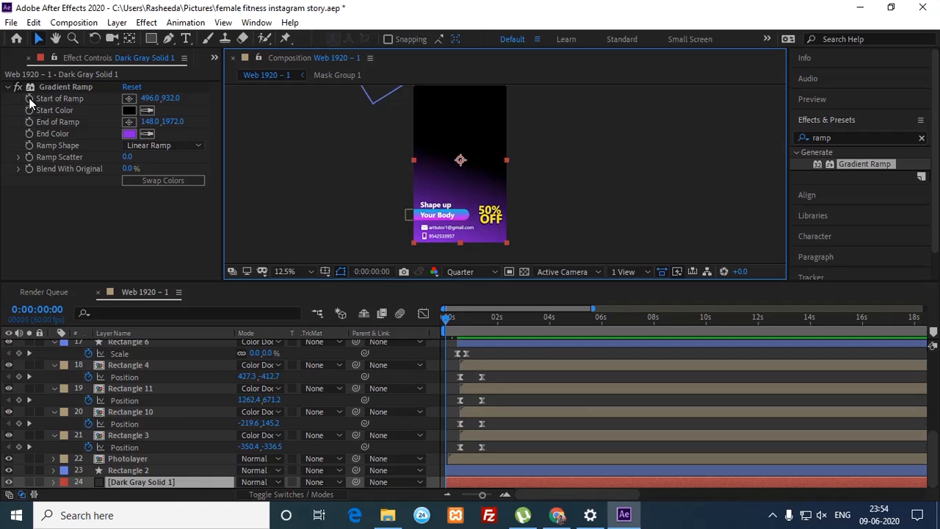
# Step: Rename Dark Gray Solid 1 to 'background' and reveal its Gradient Ramp keyframes with U
pyautogui.click(56, 103)
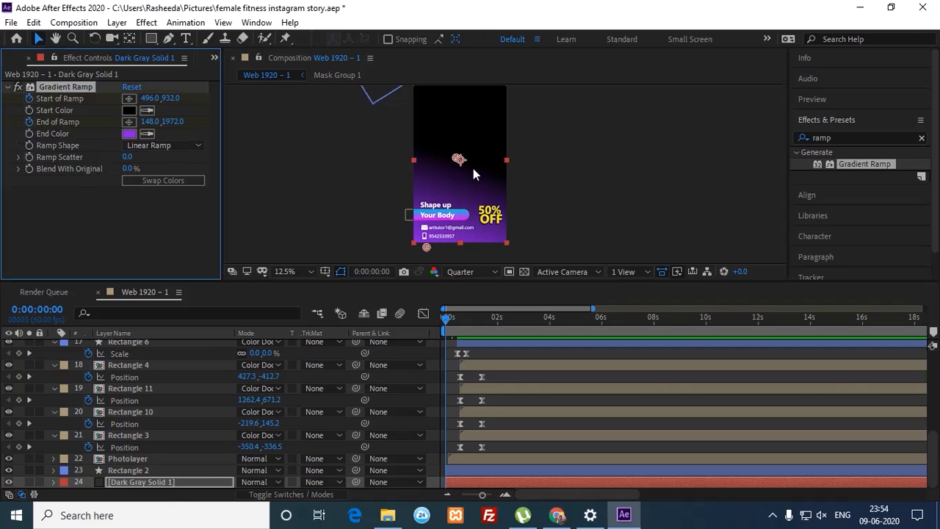
pyautogui.click(850, 482)
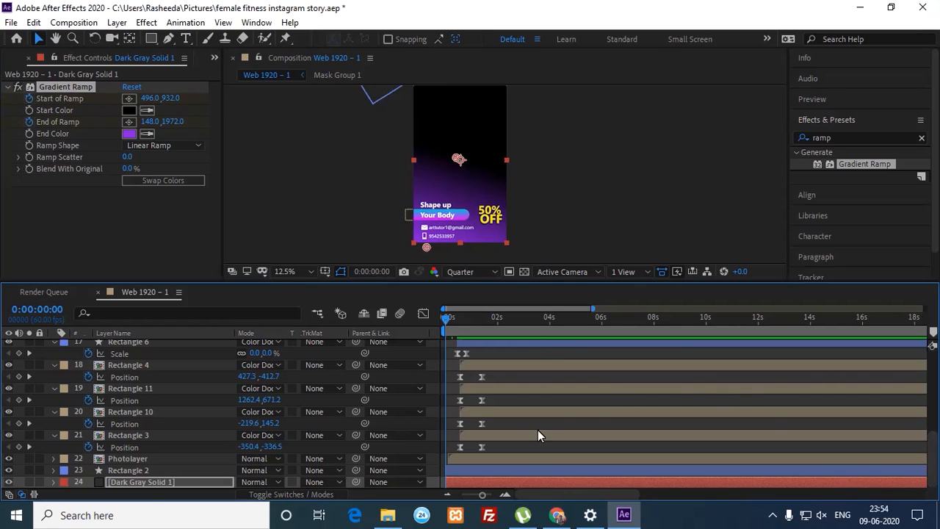
pyautogui.click(143, 483)
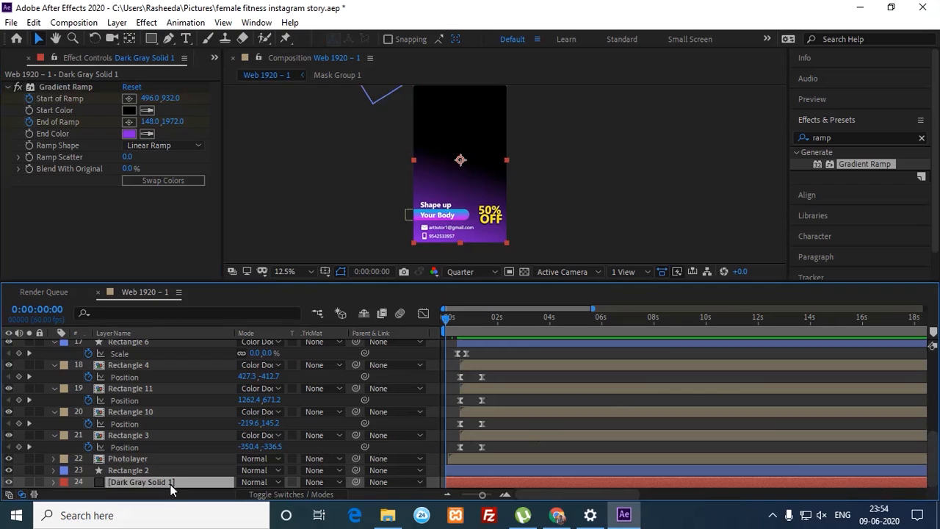
pyautogui.press('Return')
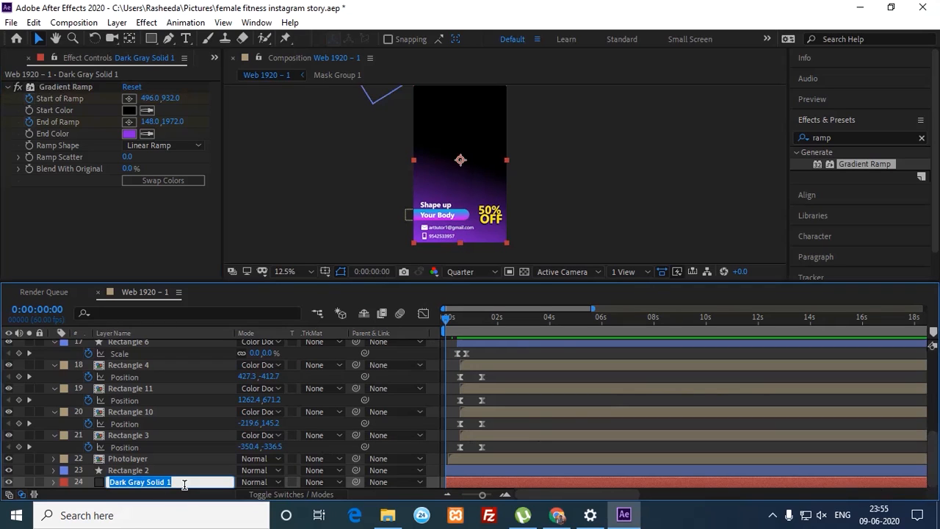
pyautogui.write('background')
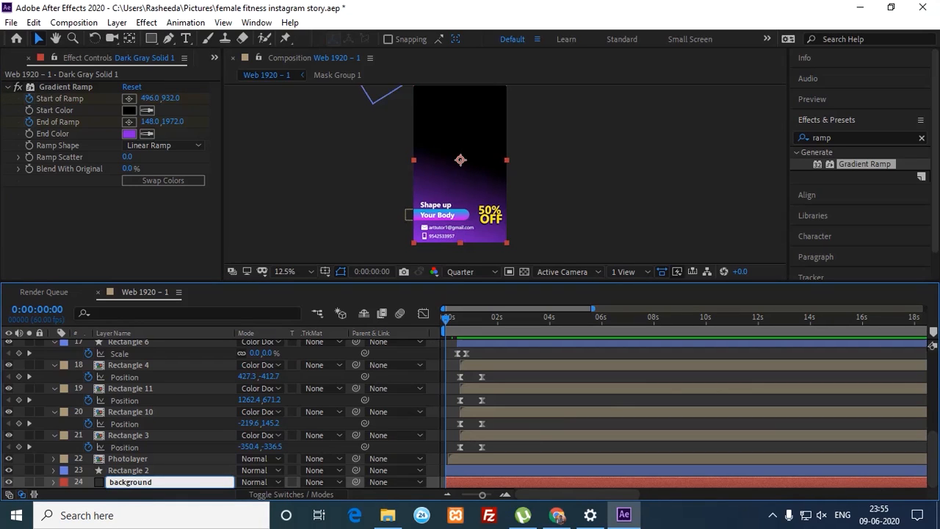
pyautogui.press('Return')
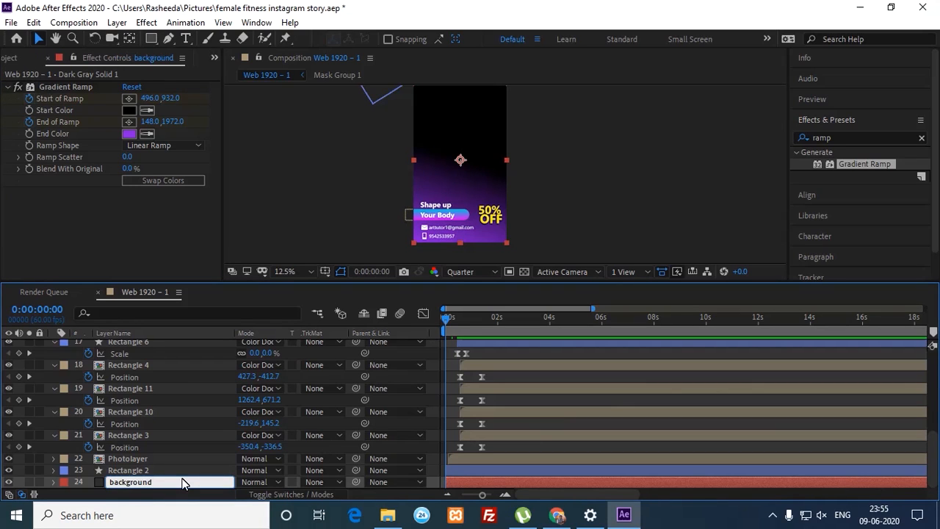
pyautogui.press('u')
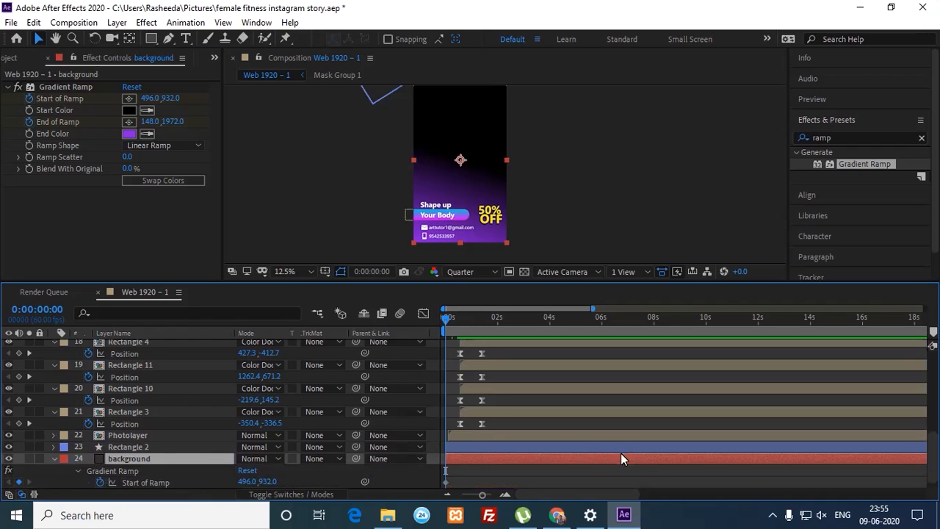
pyautogui.click(674, 526)
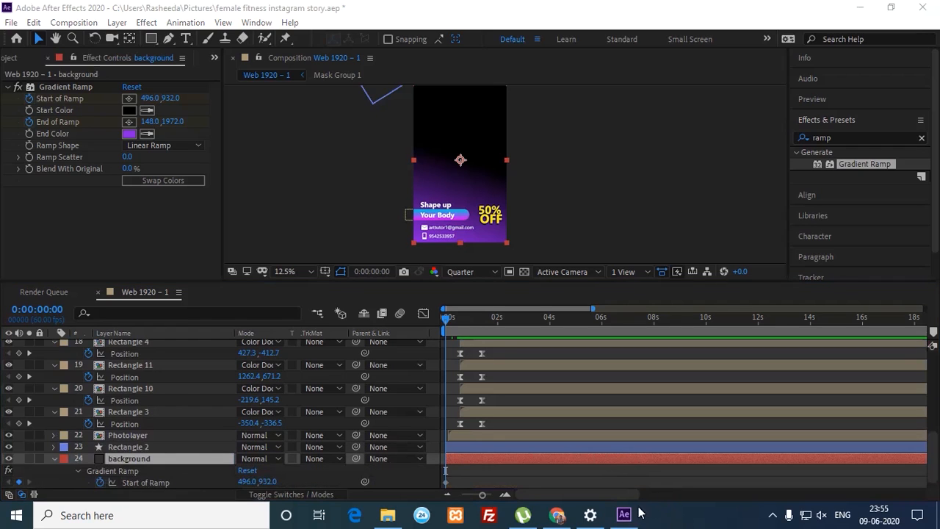
# Step: Turn on taskbar auto-hide for both desktop and tablet modes in Taskbar settings
pyautogui.click(591, 516)
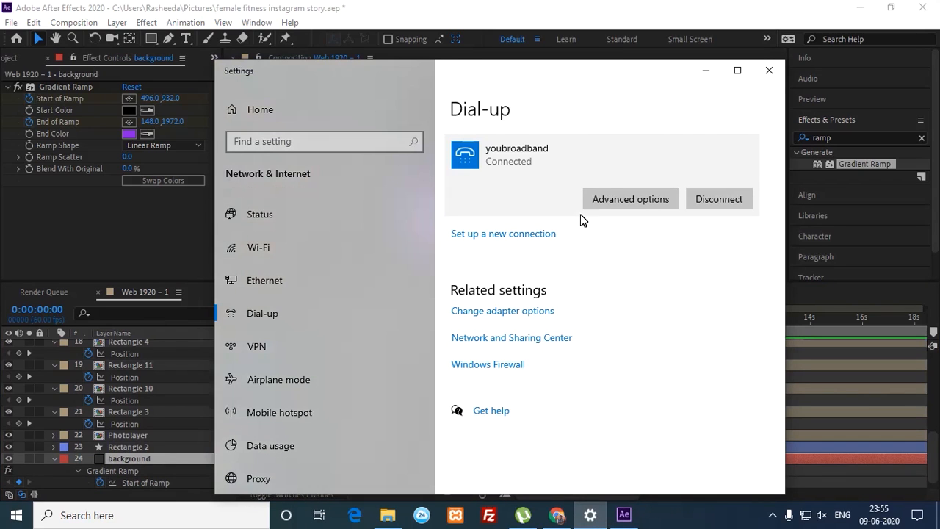
pyautogui.click(769, 70)
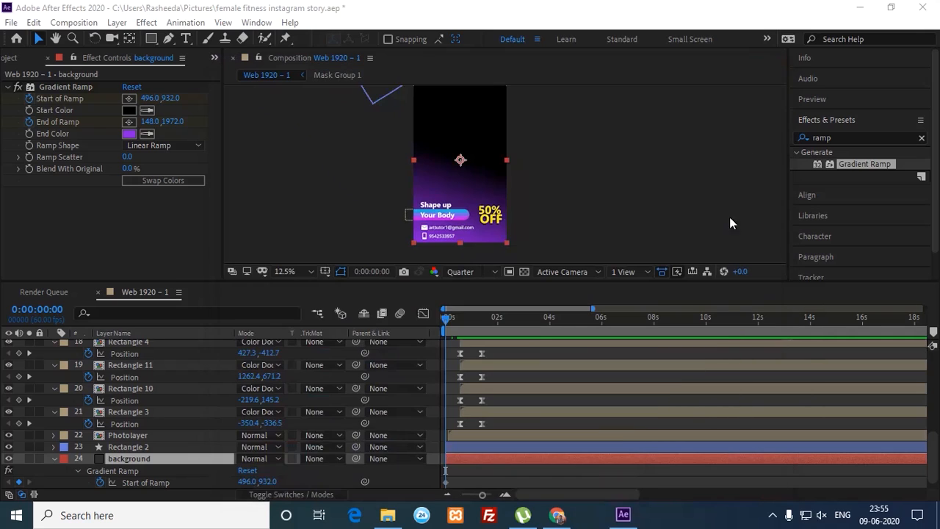
pyautogui.rightClick(659, 523)
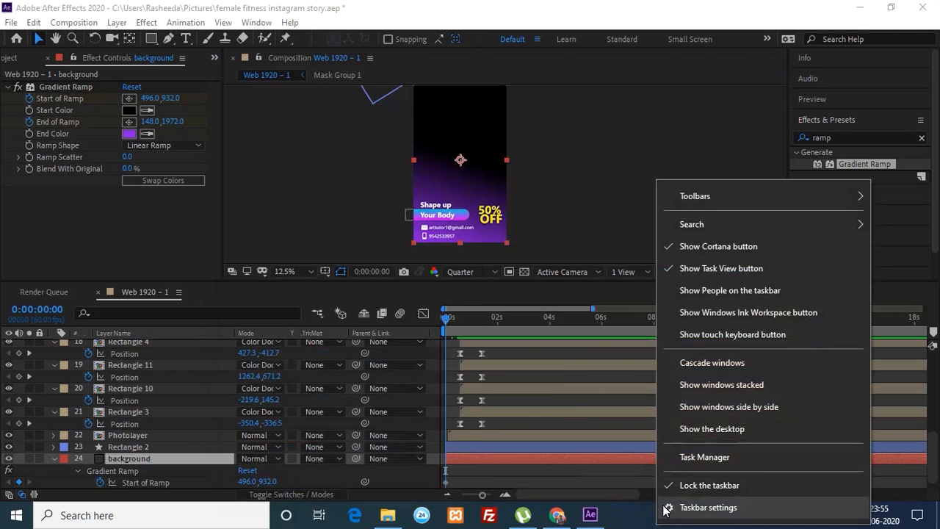
pyautogui.click(715, 457)
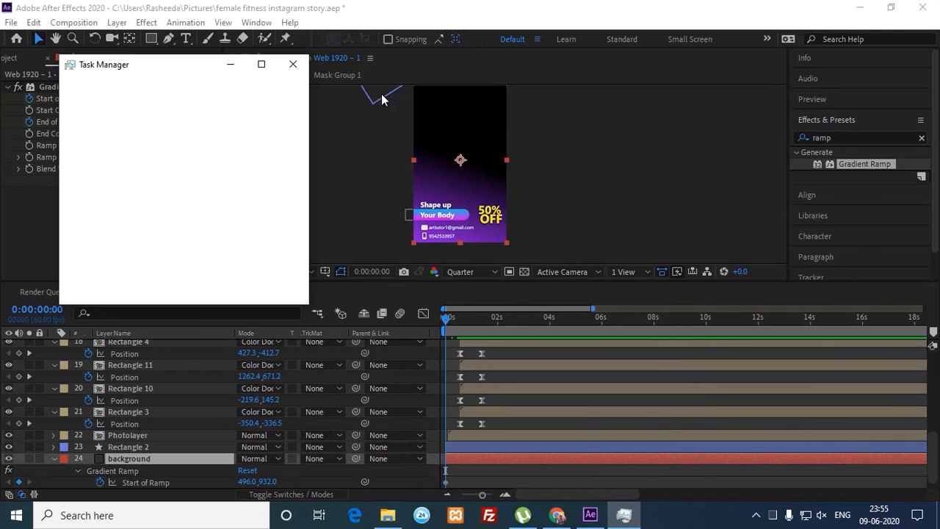
pyautogui.click(293, 64)
pyautogui.rightClick(663, 521)
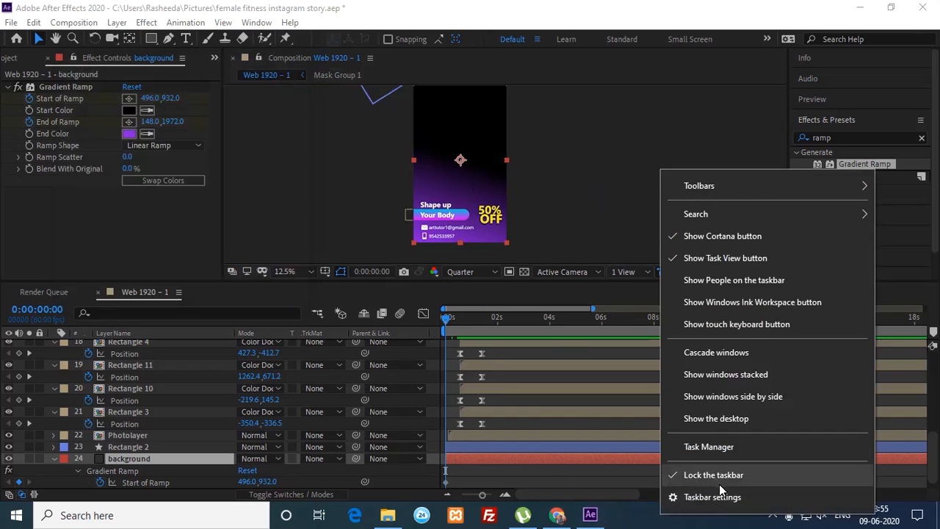
pyautogui.click(716, 497)
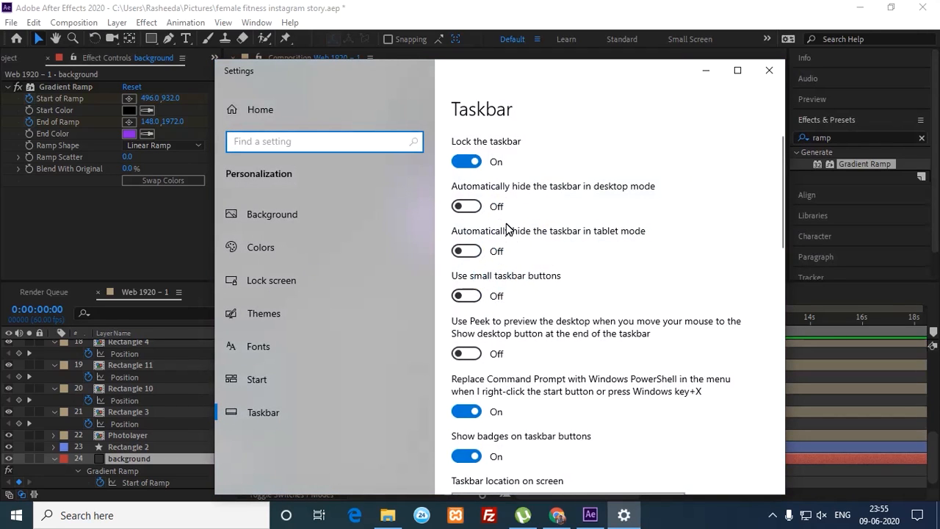
pyautogui.click(470, 207)
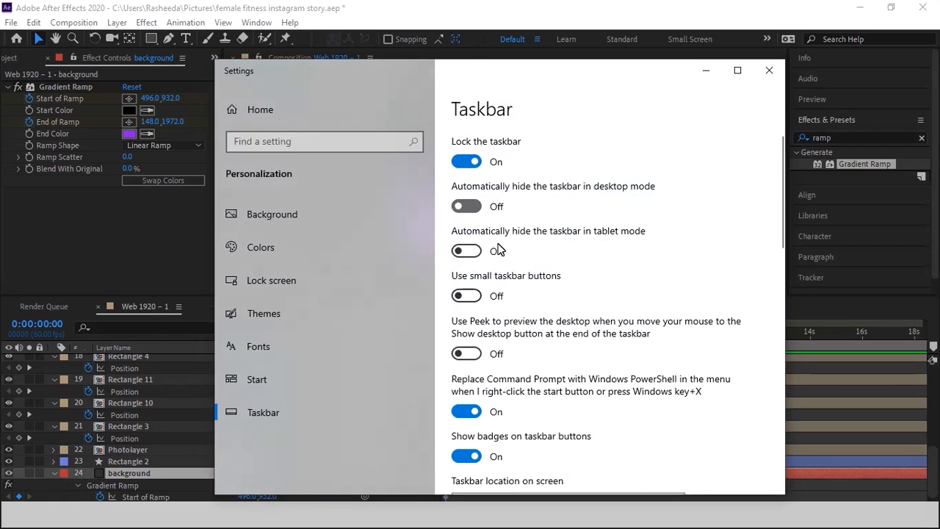
pyautogui.click(477, 252)
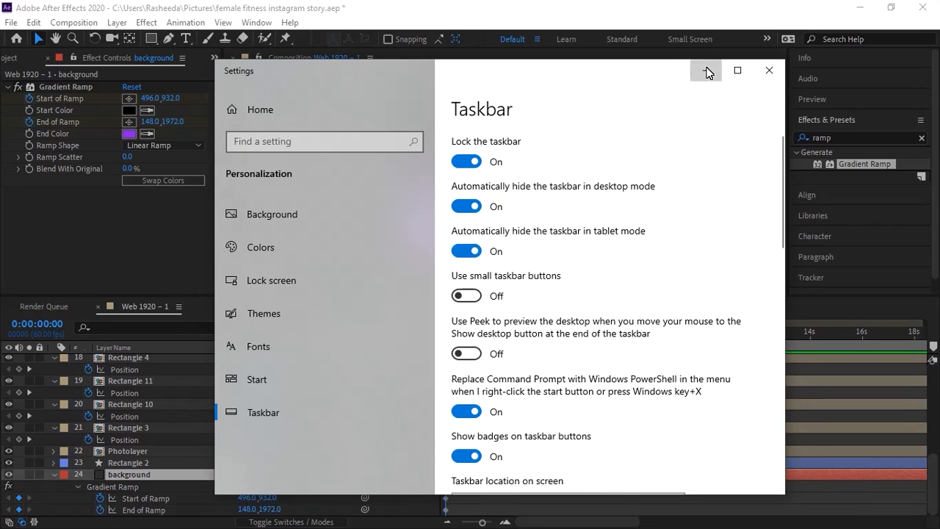
pyautogui.click(707, 71)
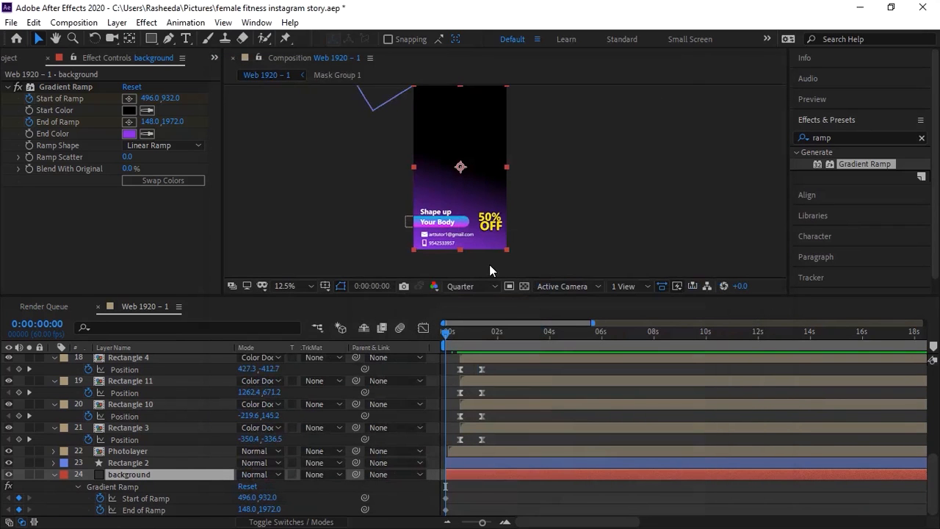
# Step: Add Start of Ramp and End of Ramp keyframes at frame 20, then return to frame 0
pyautogui.moveTo(933, 471); pyautogui.dragTo(933, 503)
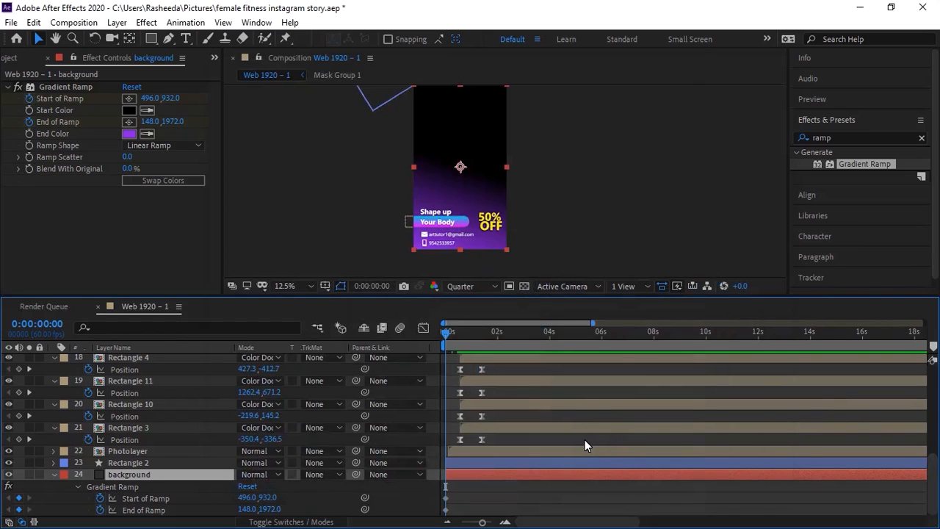
pyautogui.press('space')
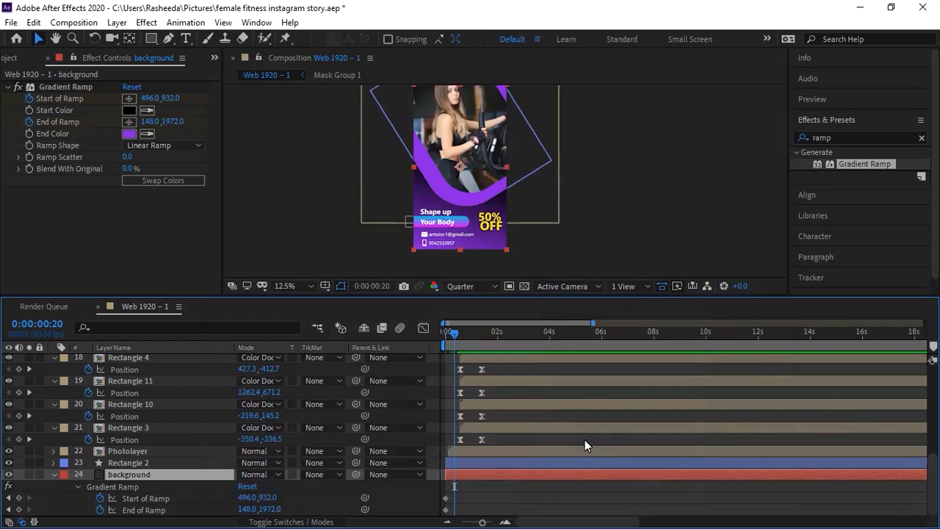
pyautogui.click(505, 522)
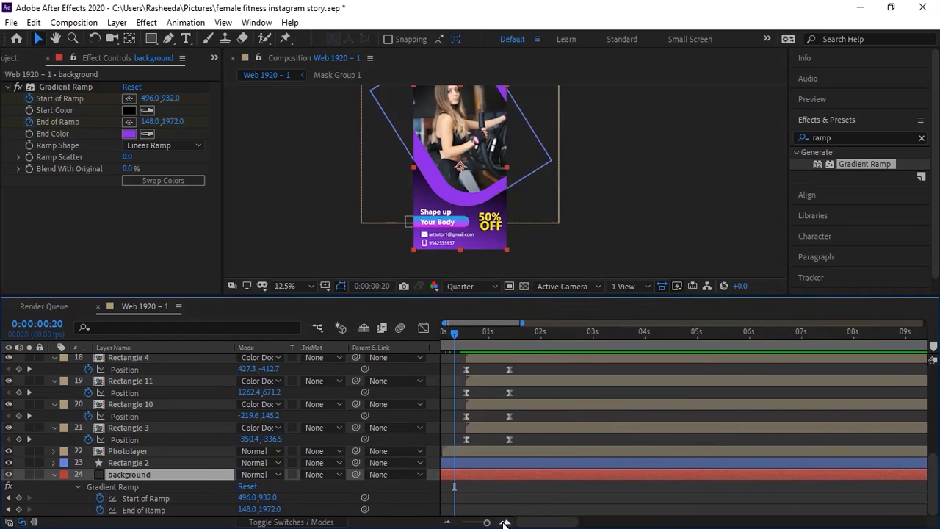
pyautogui.click(505, 522)
pyautogui.click(505, 523)
pyautogui.moveTo(525, 522); pyautogui.dragTo(493, 523)
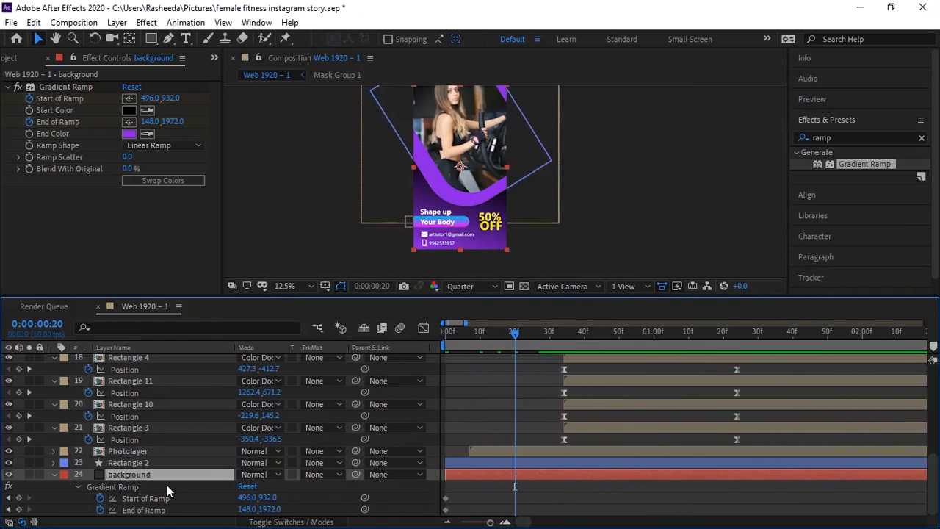
pyautogui.click(19, 498)
pyautogui.click(19, 510)
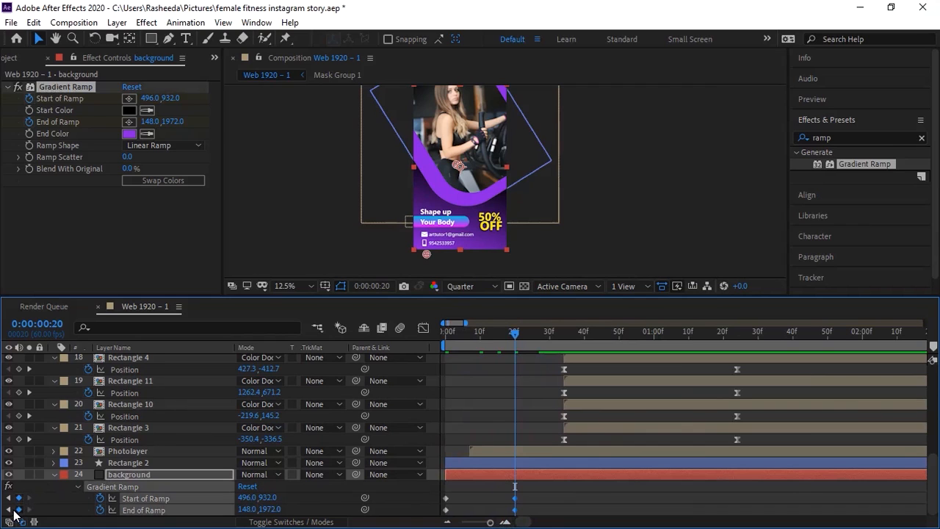
pyautogui.click(8, 510)
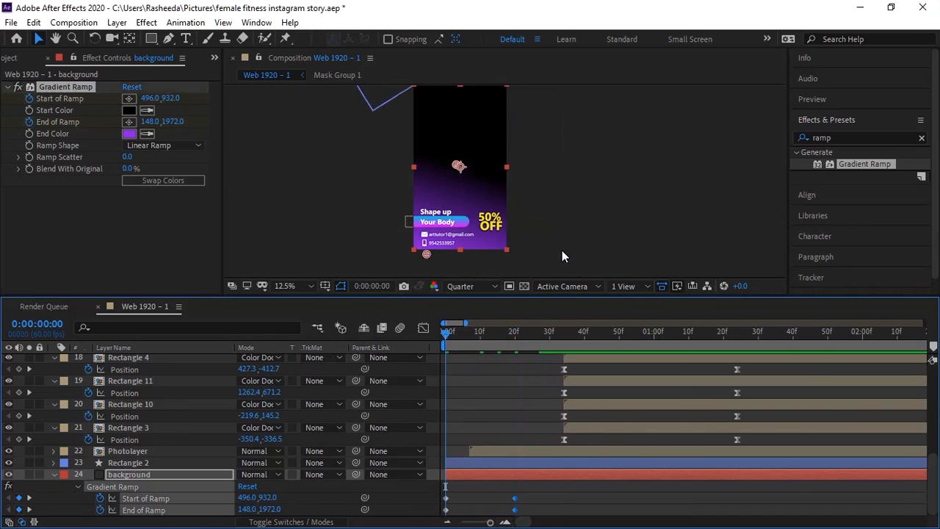
# Step: Select the background's Start of Ramp to show the ramp points in the comp
pyautogui.click(434, 257)
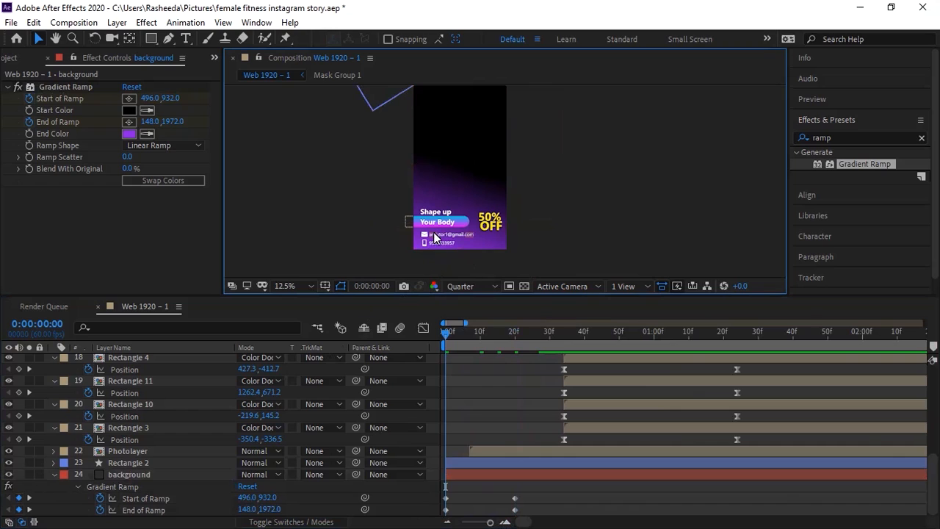
pyautogui.click(470, 175)
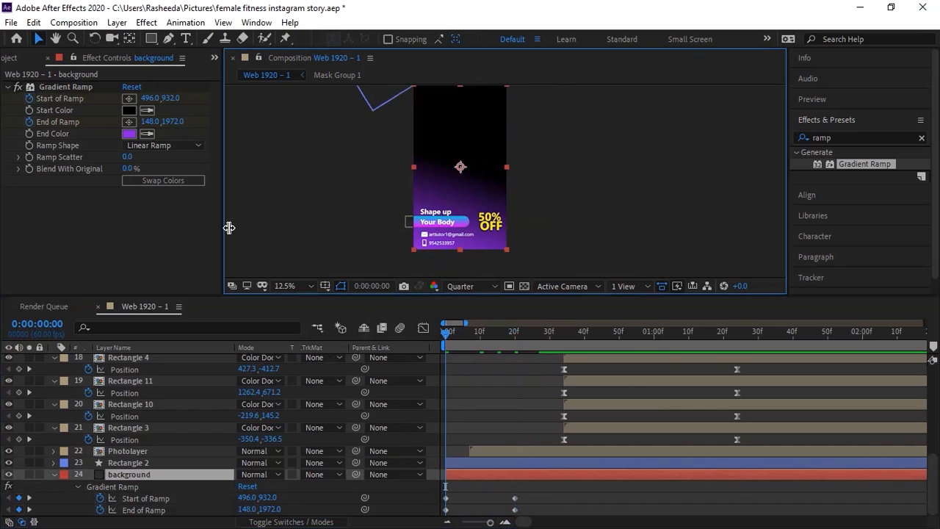
pyautogui.click(162, 498)
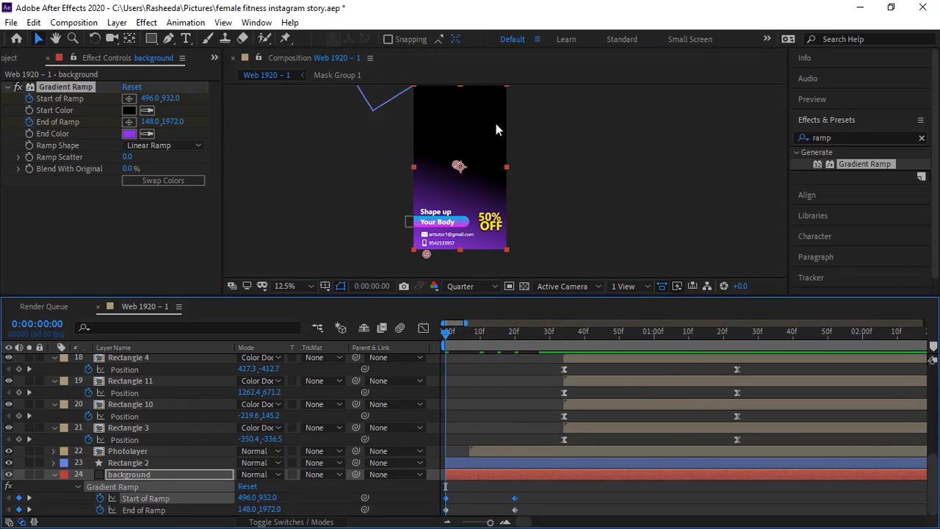
pyautogui.moveTo(497, 143); pyautogui.dragTo(399, 283)
# Step: Move the ramp start point to 32,2076 at frame 0 and preview the gradient sweep
pyautogui.press('space')
pyautogui.moveTo(428, 240); pyautogui.dragTo(443, 160)
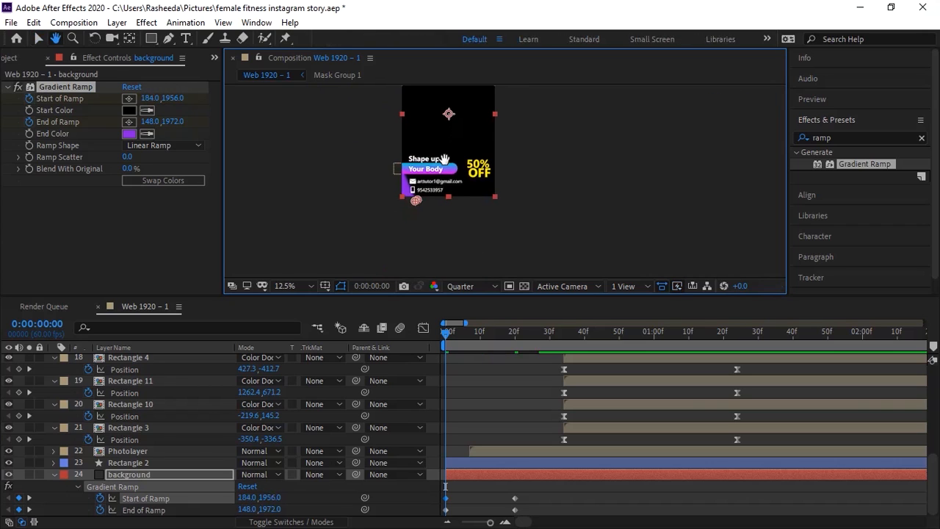
pyautogui.moveTo(415, 201)
pyautogui.mouseDown()
pyautogui.moveTo(399, 216)
pyautogui.moveTo(429, 194)
pyautogui.moveTo(432, 202)
pyautogui.moveTo(437, 144)
pyautogui.moveTo(483, 60)
pyautogui.moveTo(413, 179)
pyautogui.moveTo(406, 223)
pyautogui.moveTo(401, 213)
pyautogui.mouseUp()
pyautogui.press('space')
pyautogui.moveTo(438, 177); pyautogui.dragTo(449, 113)
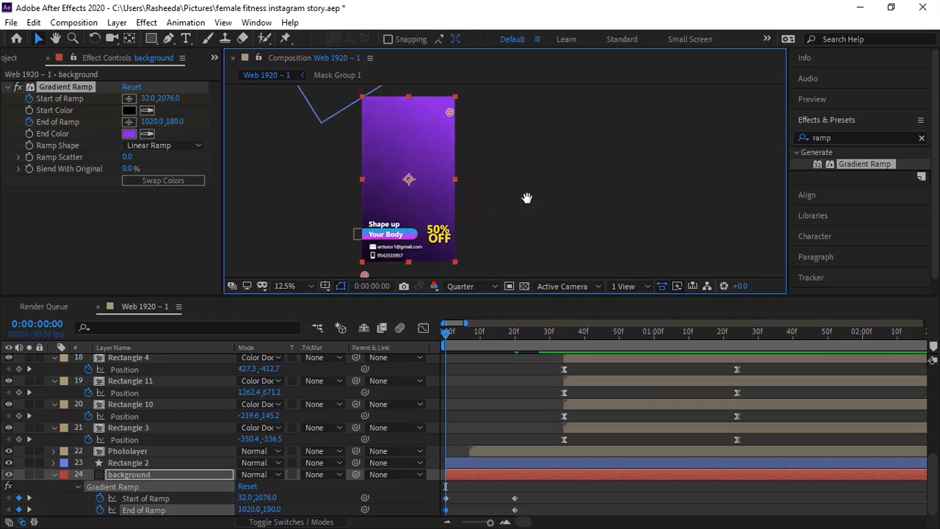
pyautogui.press('space')
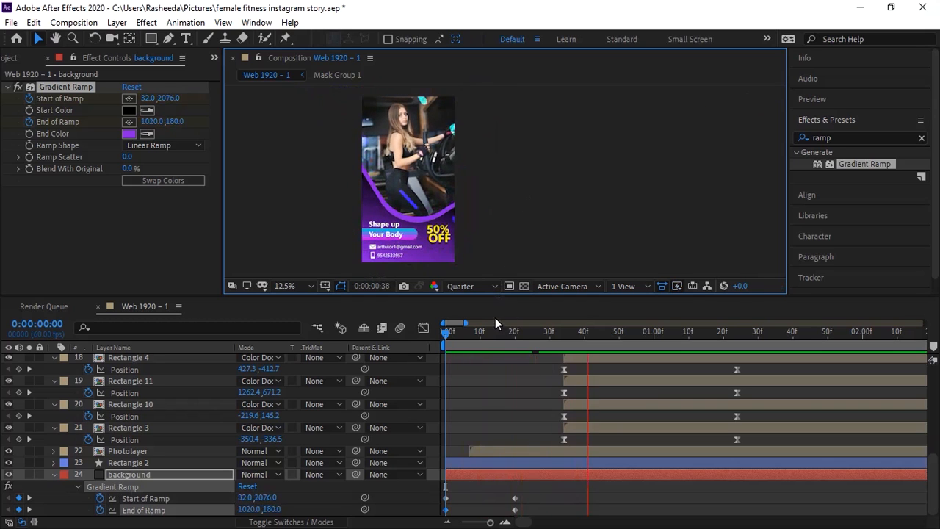
pyautogui.press('space')
pyautogui.press('space')
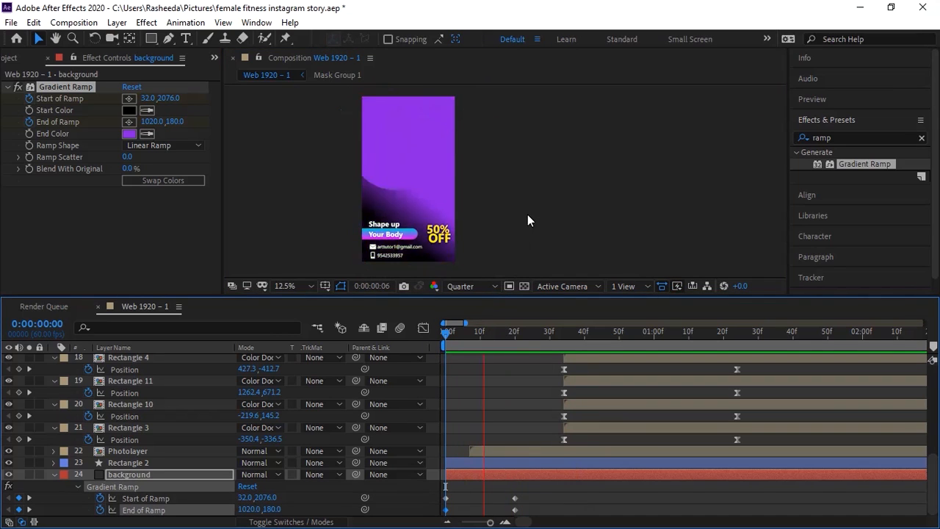
pyautogui.press('space')
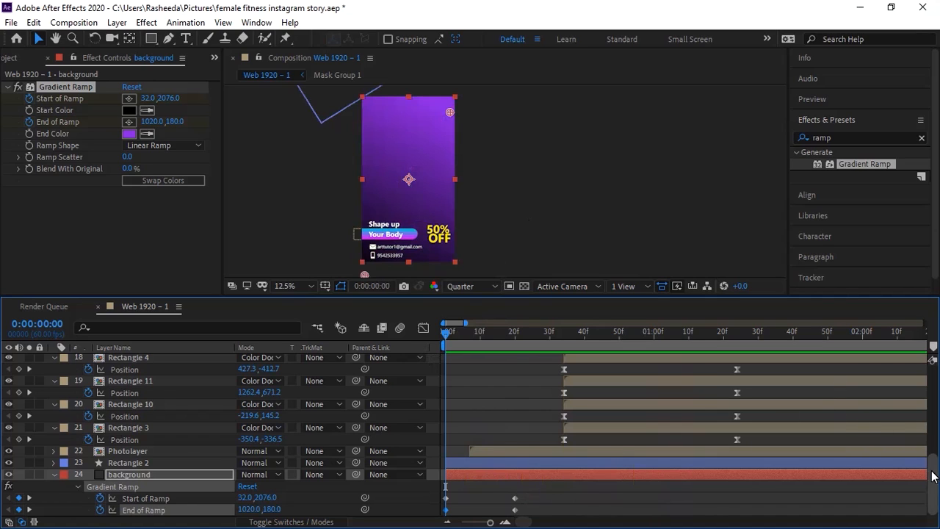
# Step: Apply Easy Ease In to the Start and End of Ramp keyframes
pyautogui.moveTo(528, 488); pyautogui.dragTo(452, 513)
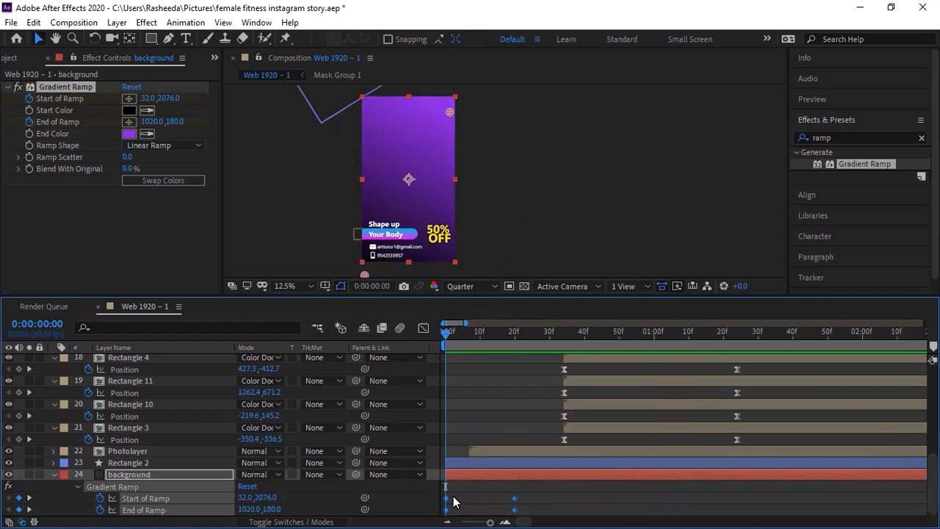
pyautogui.hscroll(1, 450, 505)
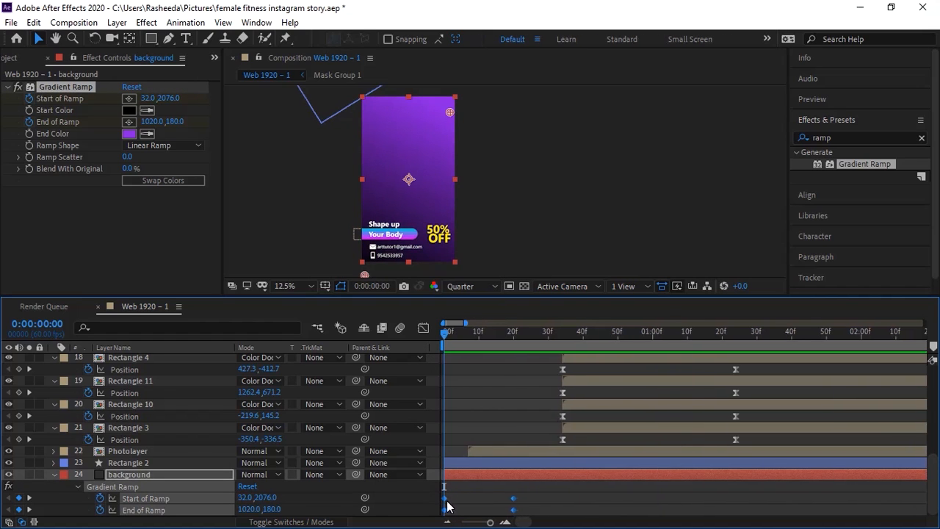
pyautogui.rightClick(448, 504)
pyautogui.moveTo(479, 493)
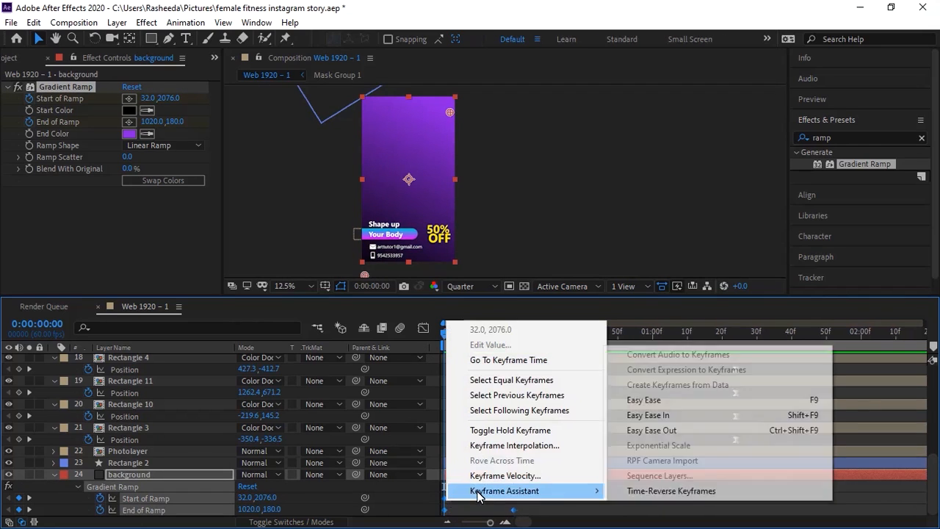
pyautogui.click(650, 416)
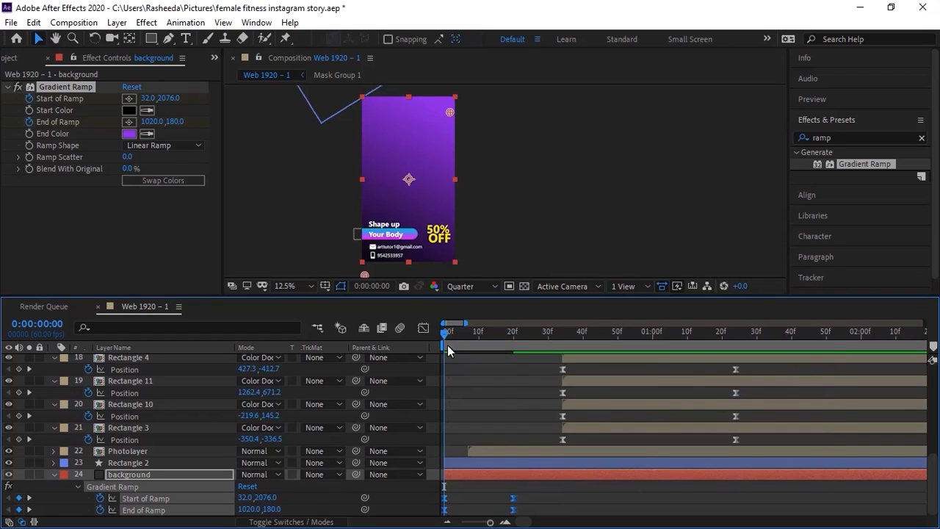
# Step: Raise the end ramp keyframe's influence to about 77% in the speed graph and preview
pyautogui.click(423, 329)
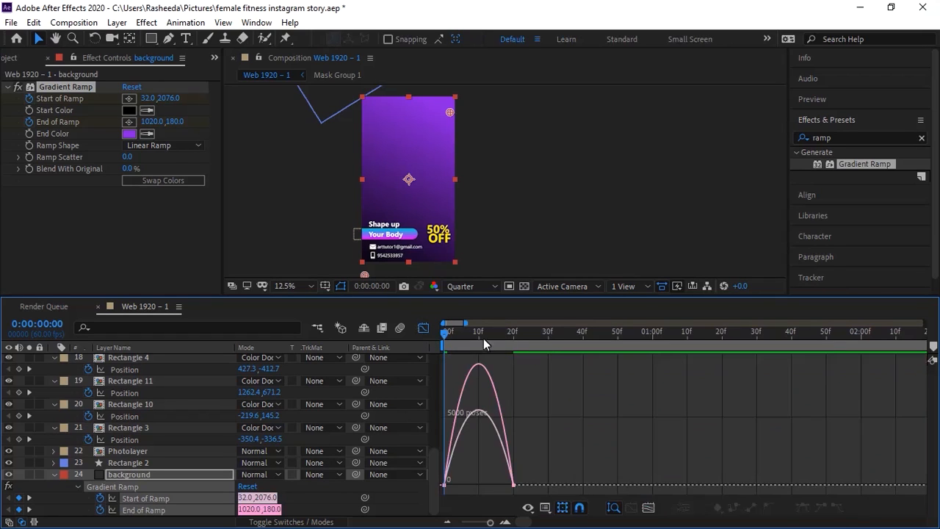
pyautogui.click(649, 507)
pyautogui.moveTo(927, 426); pyautogui.dragTo(890, 486)
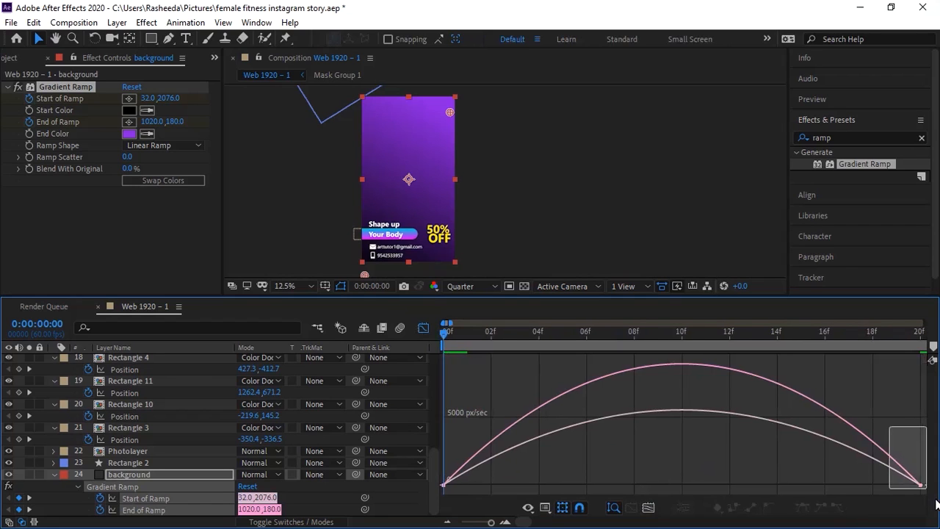
pyautogui.moveTo(833, 480); pyautogui.dragTo(727, 481)
pyautogui.moveTo(500, 470); pyautogui.dragTo(611, 479)
pyautogui.press('space')
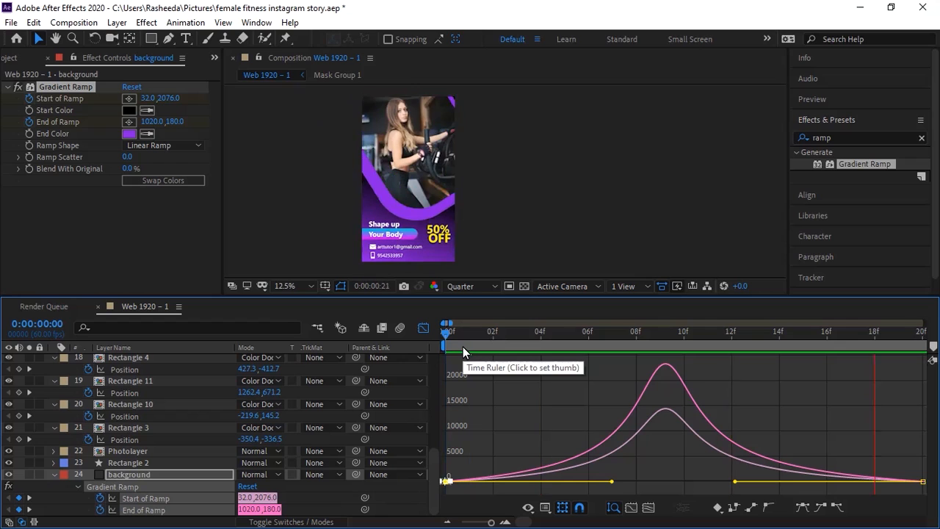
pyautogui.press('space')
pyautogui.moveTo(430, 335); pyautogui.dragTo(417, 337)
pyautogui.moveTo(494, 523); pyautogui.dragTo(490, 523)
pyautogui.moveTo(455, 342); pyautogui.dragTo(442, 343)
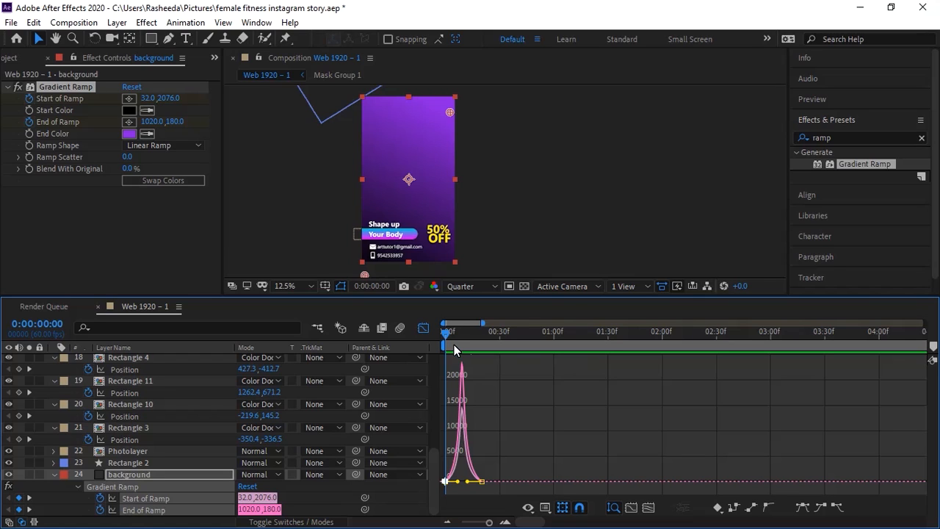
pyautogui.press('space')
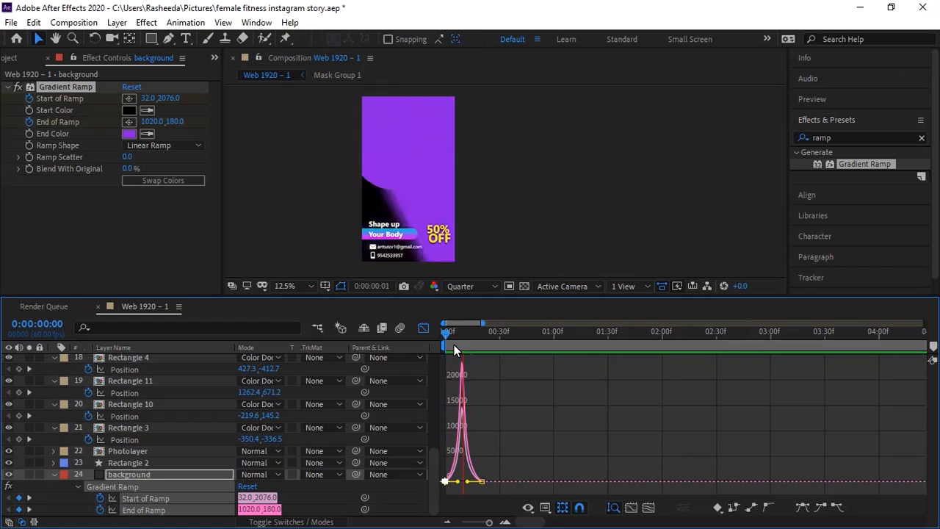
pyautogui.press('space')
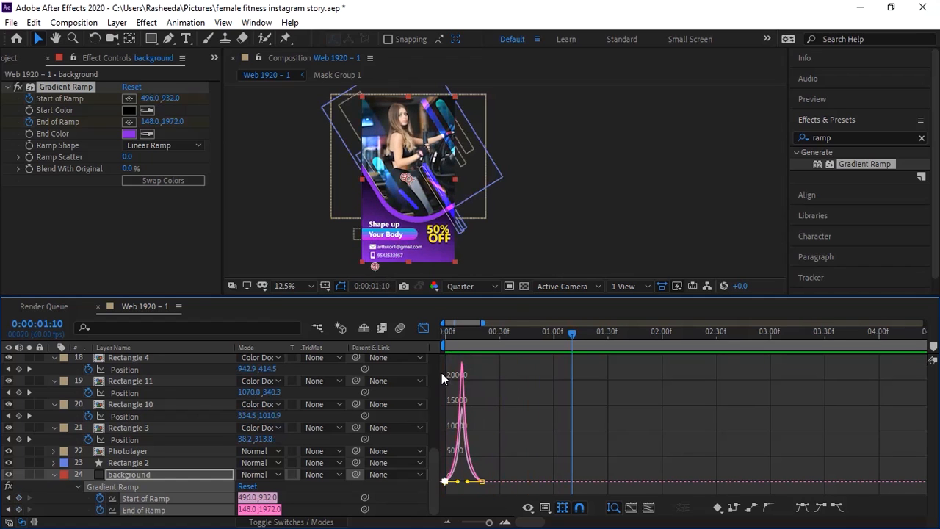
pyautogui.moveTo(475, 334); pyautogui.dragTo(445, 340)
pyautogui.press('space')
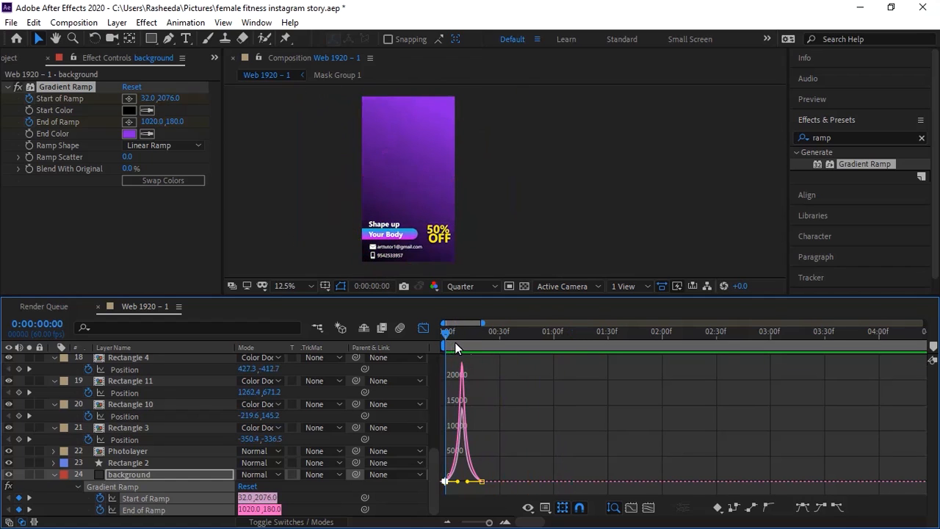
pyautogui.press('space')
pyautogui.press('space')
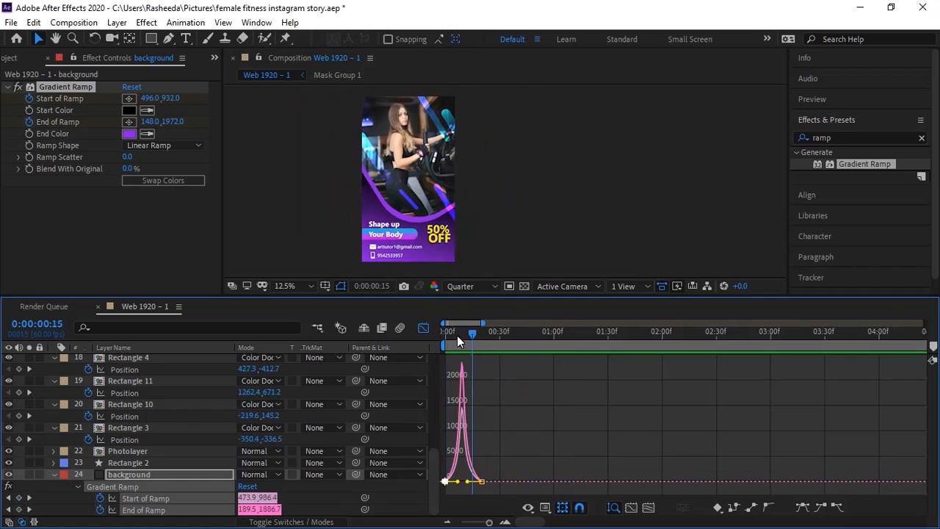
pyautogui.press('space')
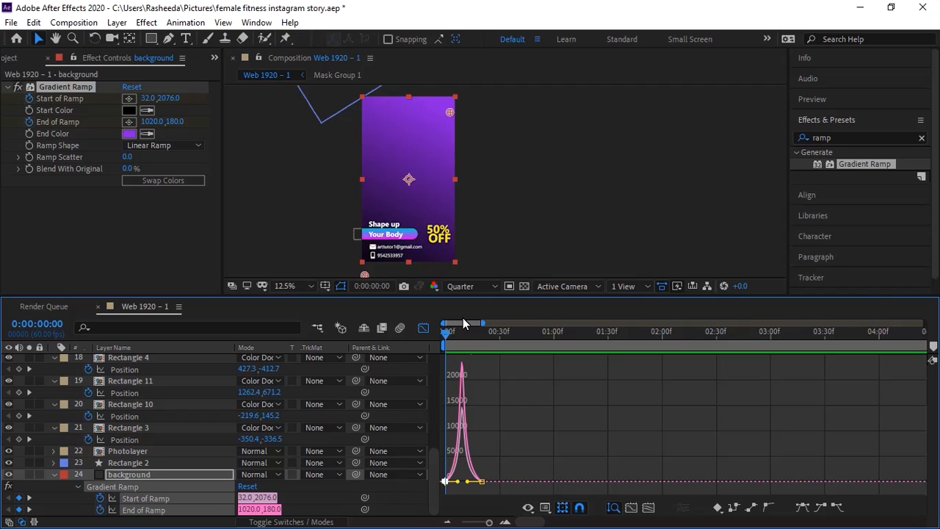
# Step: Collapse the property rows of background and Rectangles 10, 3, 11, 4, 6 and 5
pyautogui.click(424, 328)
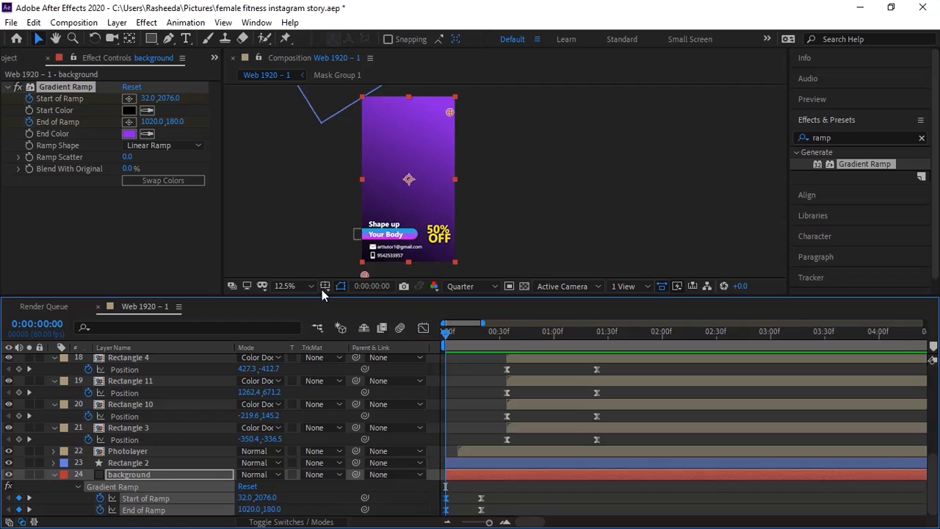
pyautogui.click(54, 474)
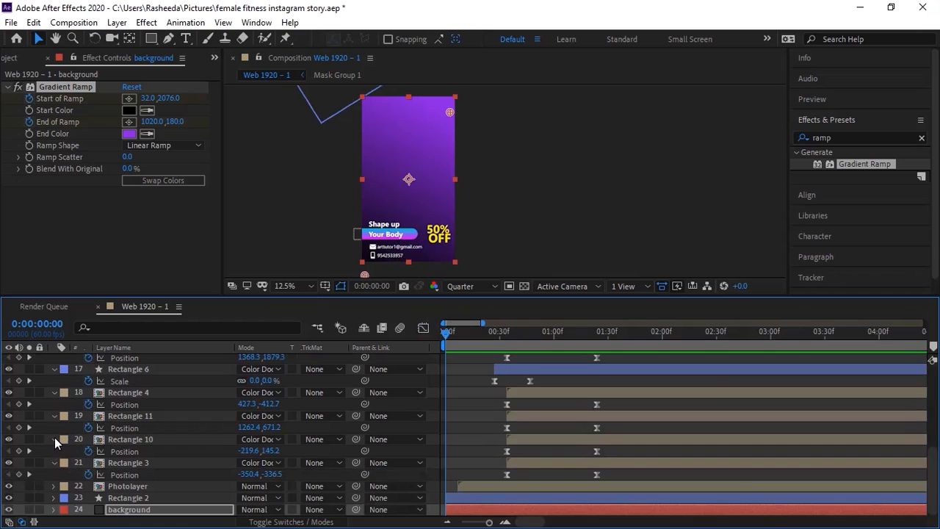
pyautogui.click(54, 441)
pyautogui.click(53, 461)
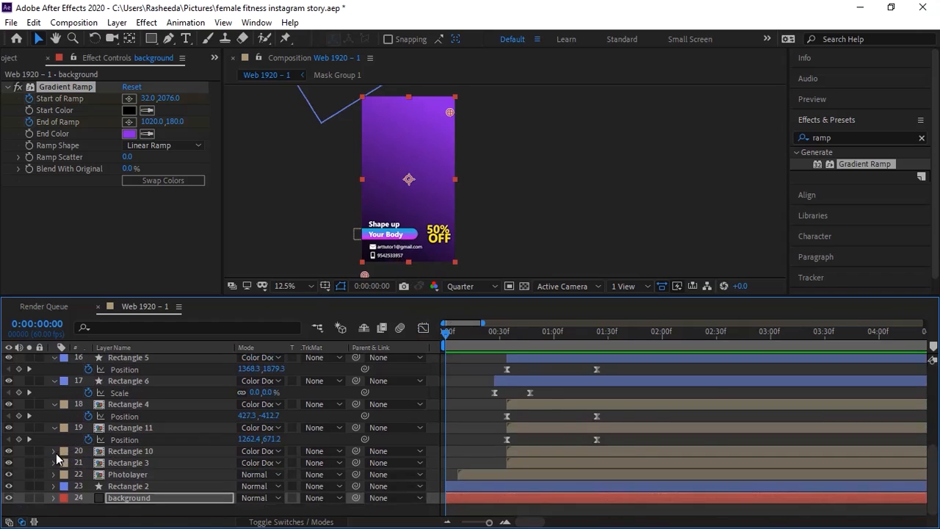
pyautogui.click(53, 439)
pyautogui.click(53, 426)
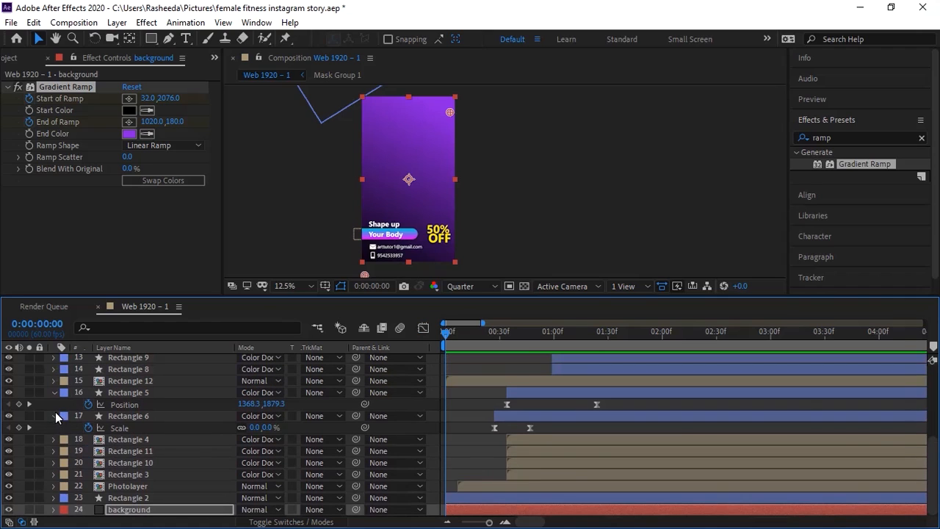
pyautogui.click(54, 415)
pyautogui.click(53, 404)
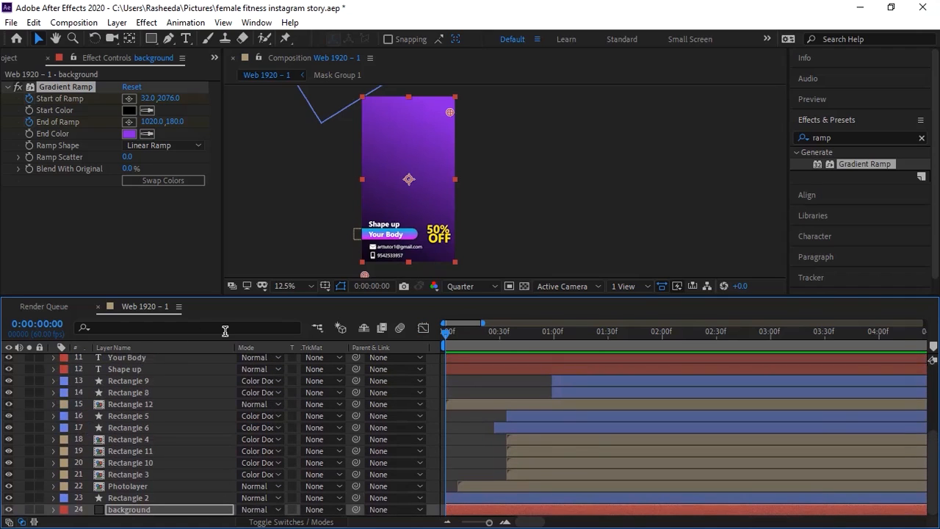
# Step: Scrub to about 0:00:01:16, deselect all layers, and scroll up to the text layers
pyautogui.click(459, 332)
pyautogui.moveTo(467, 334); pyautogui.dragTo(583, 319)
pyautogui.click(442, 236)
pyautogui.click(514, 235)
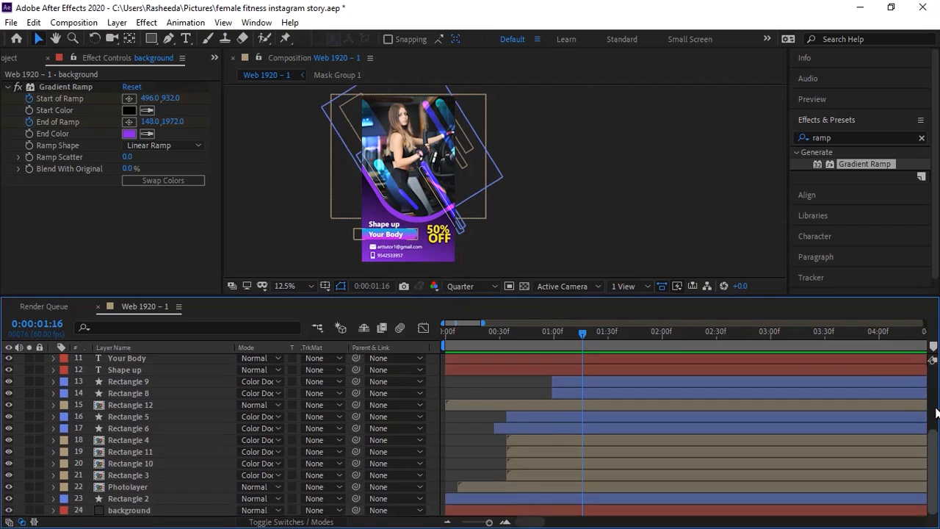
pyautogui.scroll(5, 934, 436)
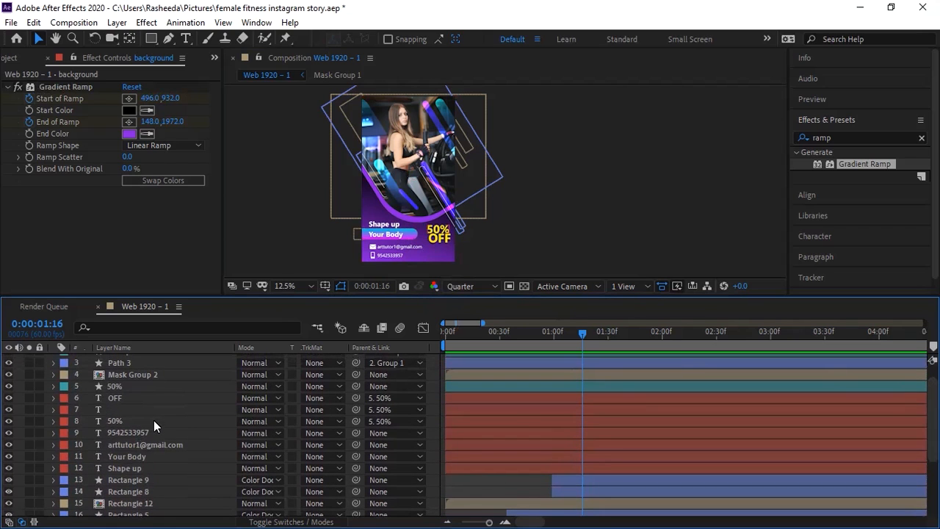
# Step: Add a Position text animator (Animator 1, Position 0,0) to the '50%' text layer
pyautogui.click(154, 421)
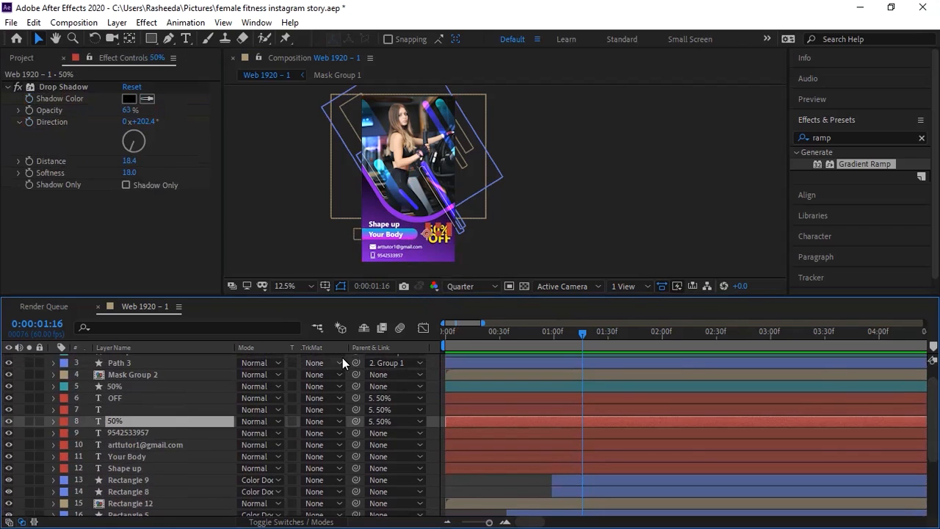
pyautogui.press('.')
pyautogui.press('.')
pyautogui.press('.')
pyautogui.press('.')
pyautogui.moveTo(400, 188); pyautogui.dragTo(515, 106)
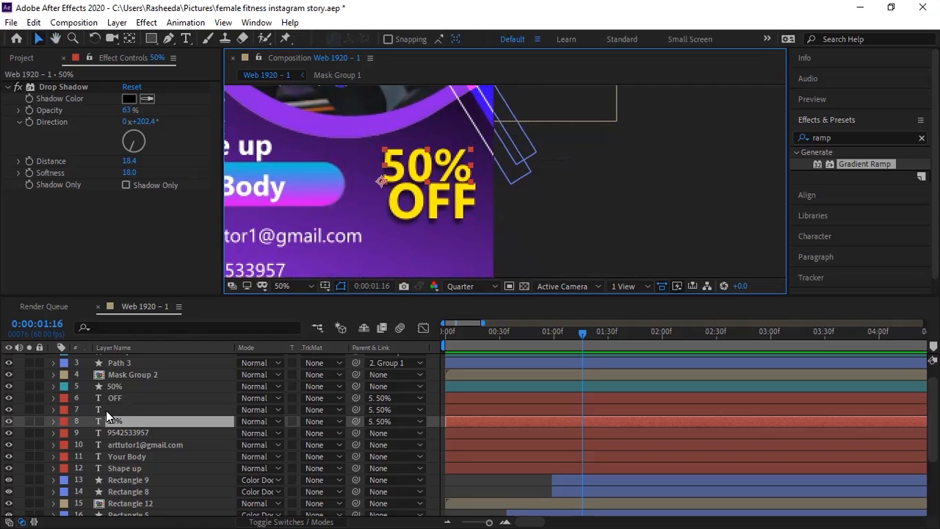
pyautogui.click(53, 422)
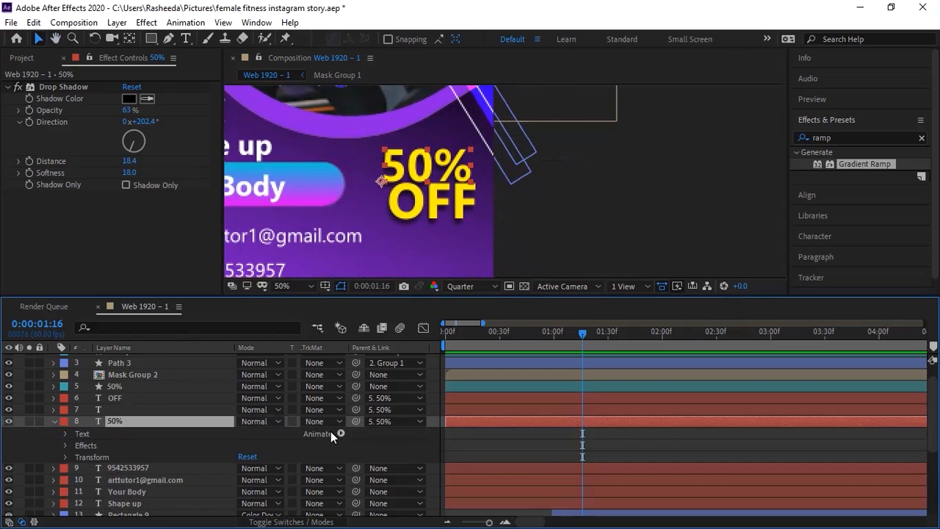
pyautogui.click(340, 433)
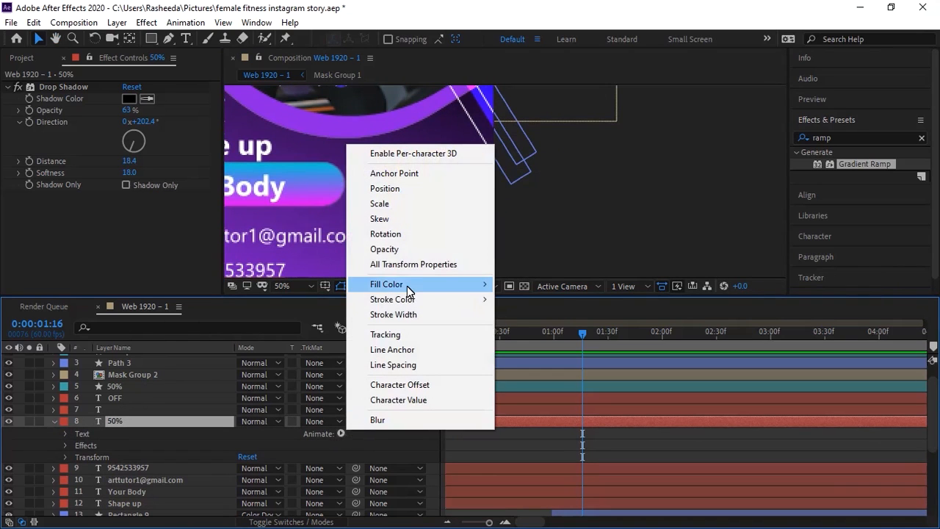
pyautogui.click(385, 189)
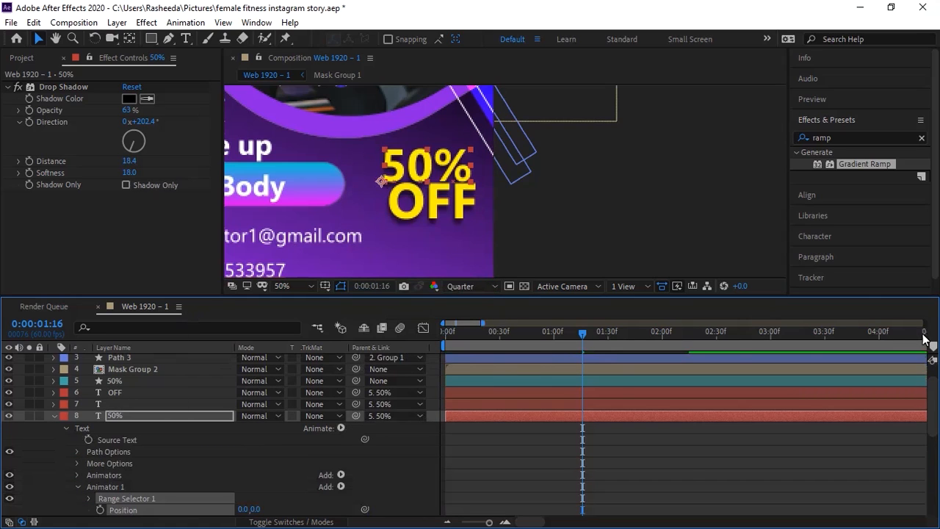
pyautogui.scroll(-3, 930, 403)
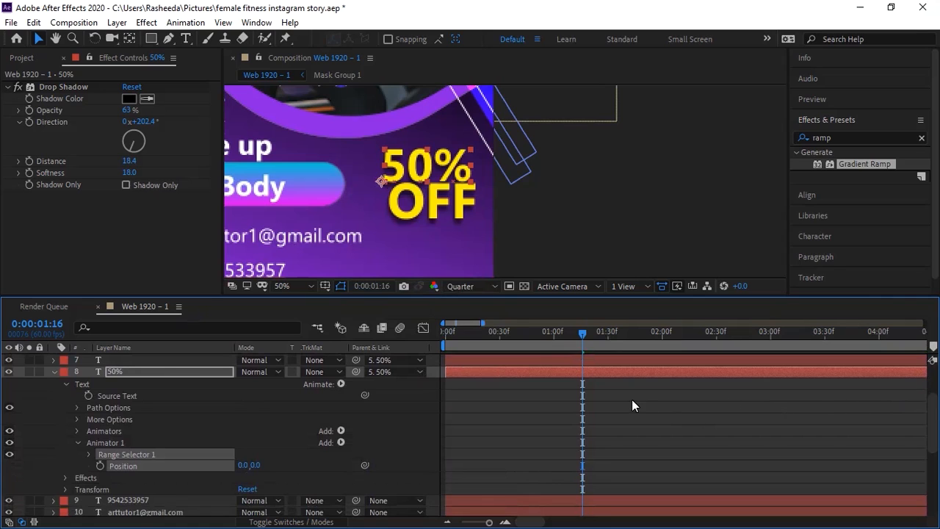
# Step: Trim the '50%' layer to start at 1:16 and add Position keyframes at 1:16 and 1:36
pyautogui.hotkey('alt', '[')
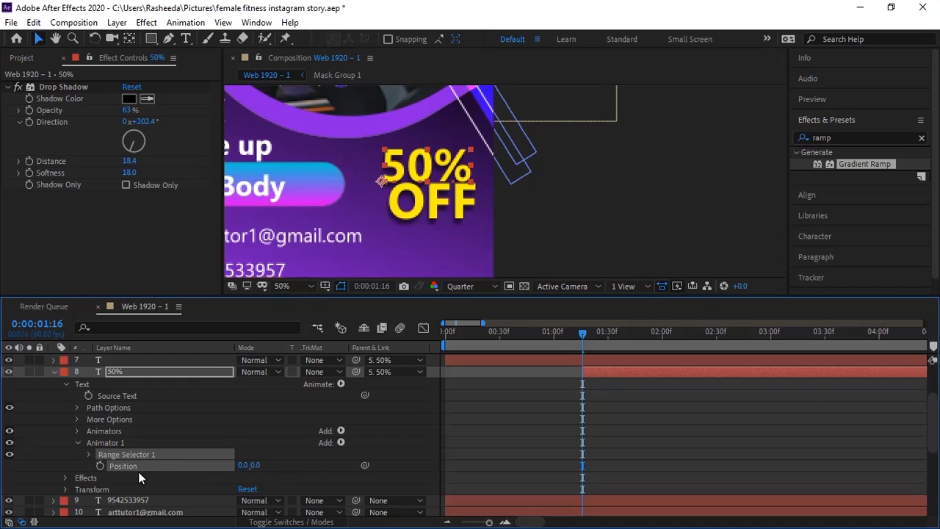
pyautogui.click(100, 466)
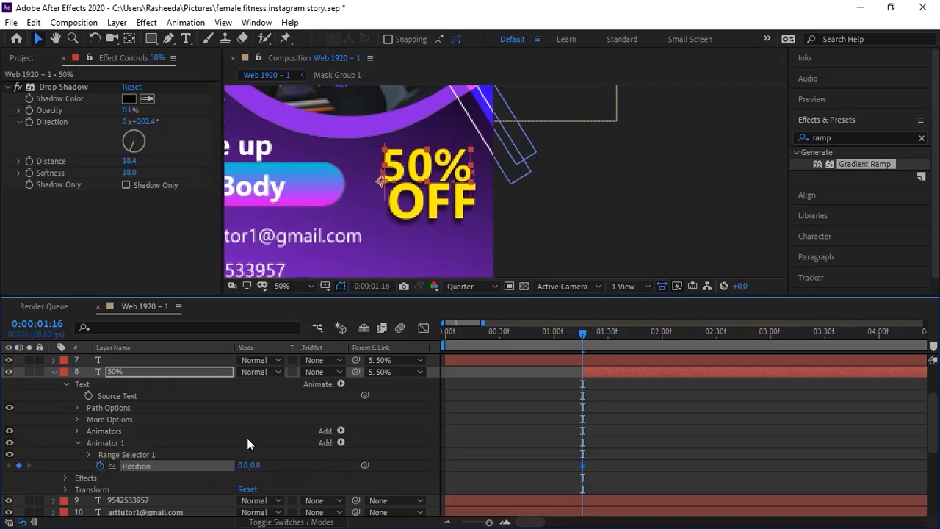
pyautogui.hotkey('shift', 'pagedown')
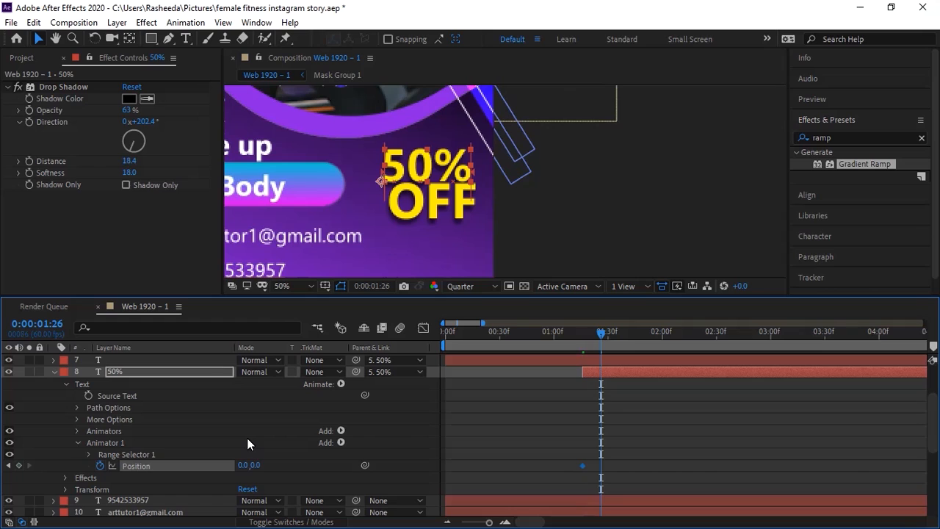
pyautogui.hotkey('shift', 'pagedown')
pyautogui.hotkey('shift', 'pagedown')
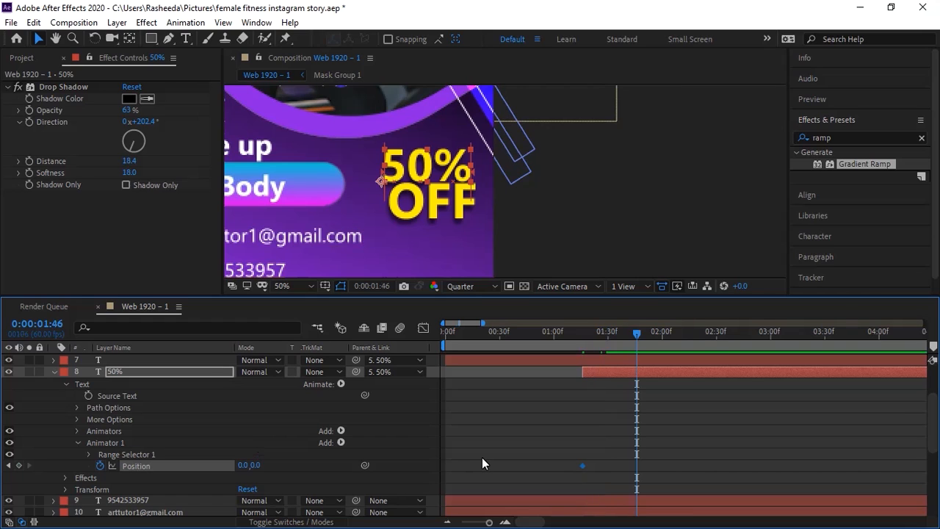
pyautogui.hotkey('shift', 'pageup')
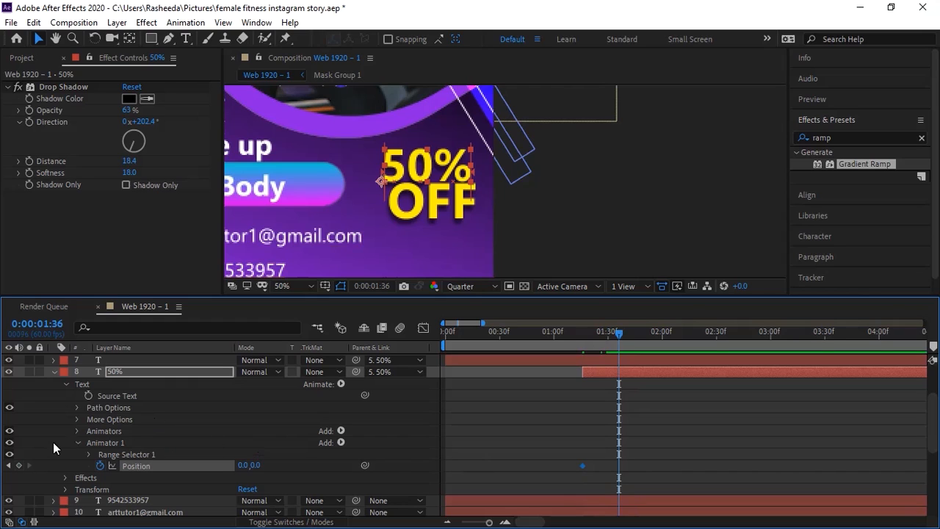
pyautogui.click(18, 465)
# Step: Set the 1:16 Position keyframe to 357,0 so the text slides in, and select both keyframes
pyautogui.click(9, 465)
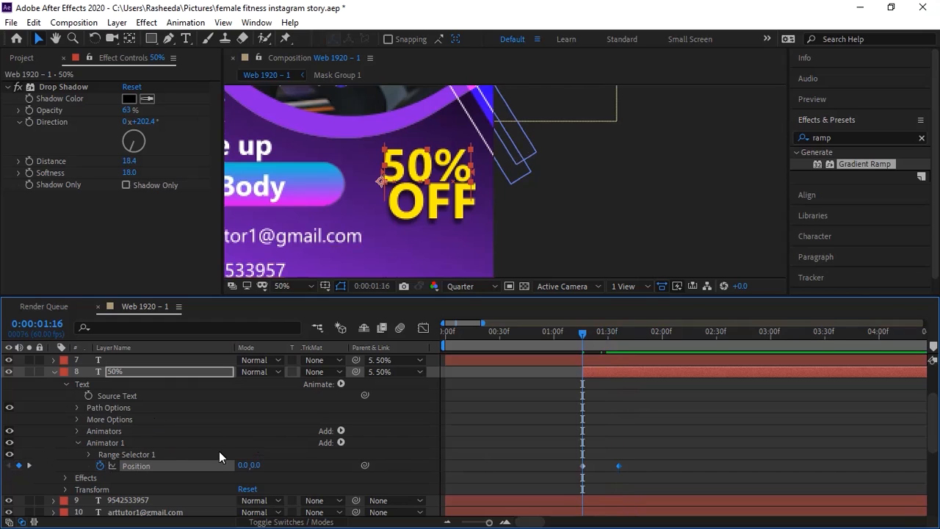
pyautogui.moveTo(256, 466); pyautogui.dragTo(447, 455)
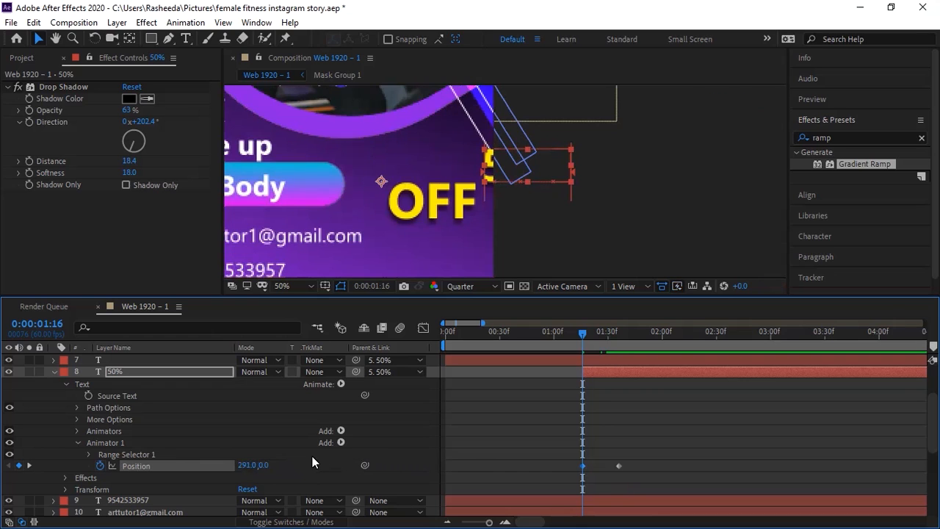
pyautogui.moveTo(253, 468); pyautogui.dragTo(426, 440)
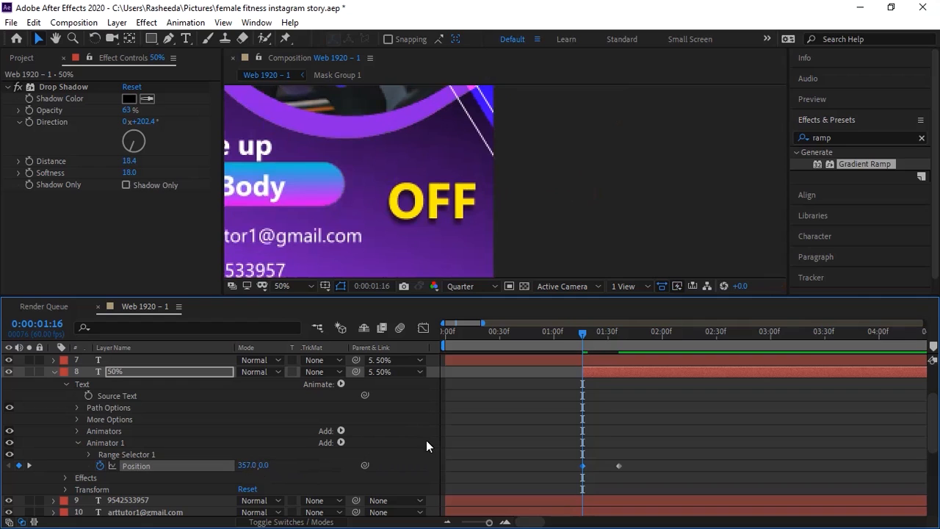
pyautogui.moveTo(593, 338); pyautogui.dragTo(581, 341)
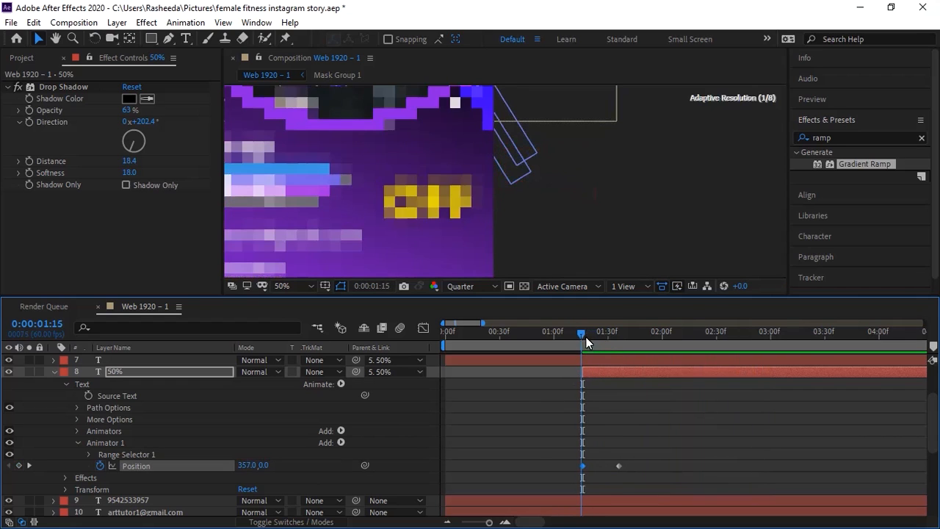
pyautogui.click(583, 334)
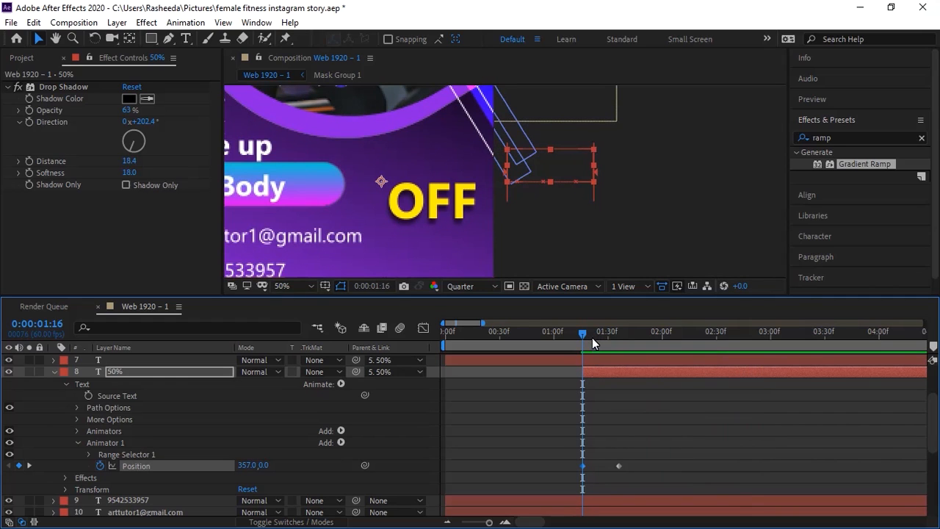
pyautogui.moveTo(633, 438); pyautogui.dragTo(577, 470)
# Step: On the speed graph, set the Position keyframes' ease influence to 69% and 88%, then preview
pyautogui.click(424, 329)
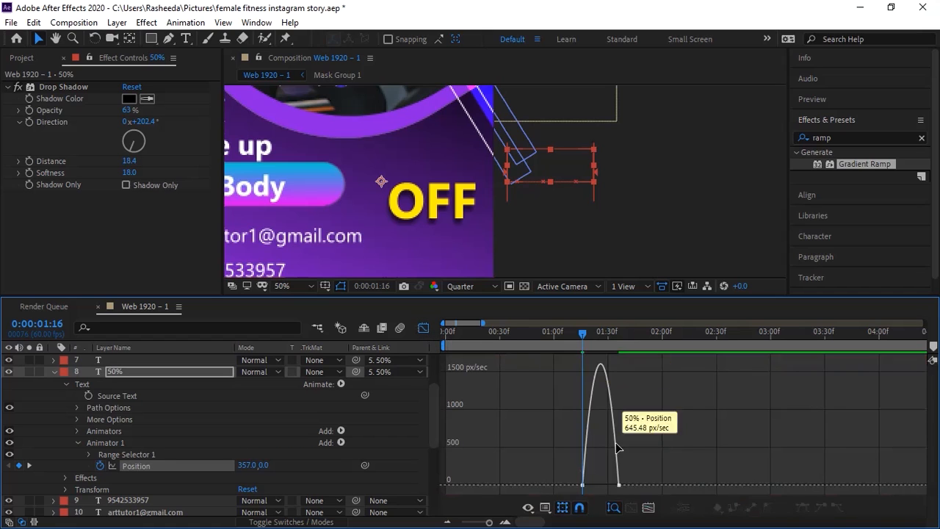
pyautogui.click(648, 507)
pyautogui.click(449, 483)
pyautogui.moveTo(526, 485); pyautogui.dragTo(617, 497)
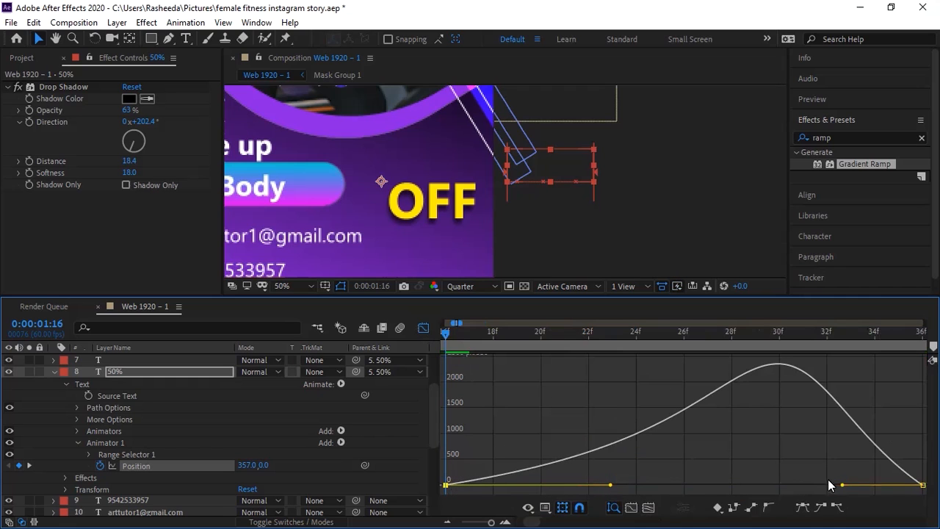
pyautogui.moveTo(844, 485); pyautogui.dragTo(726, 486)
pyautogui.press('space')
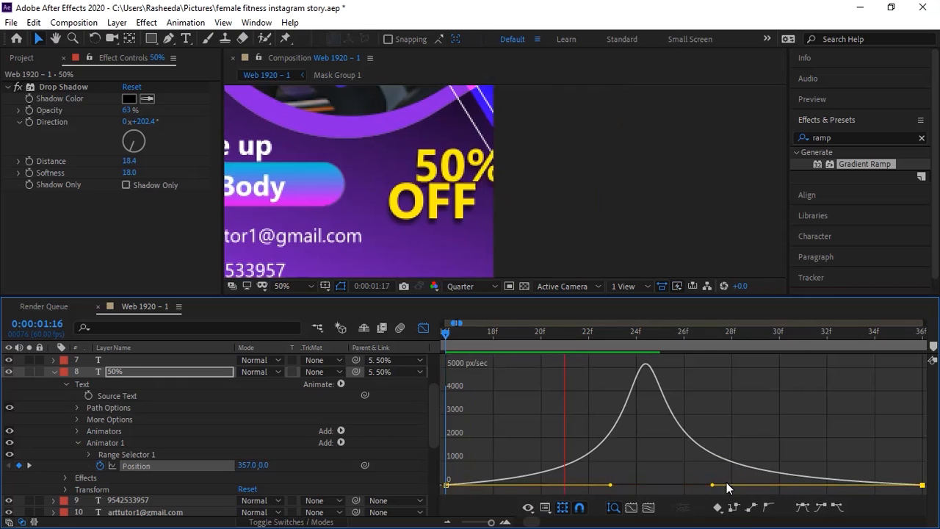
pyautogui.press('space')
pyautogui.moveTo(487, 335); pyautogui.dragTo(388, 339)
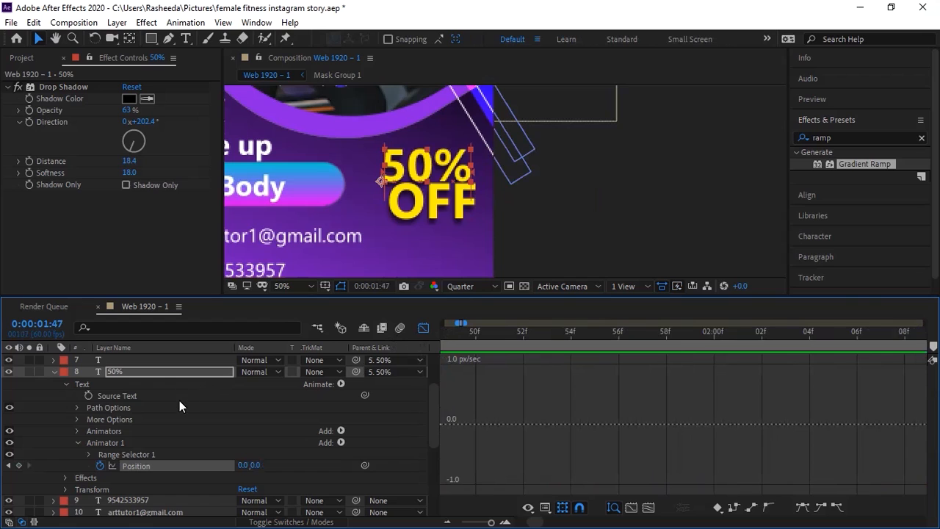
# Step: Expand and collapse the '50%' text's Animator 1 properties to inspect them
pyautogui.click(110, 442)
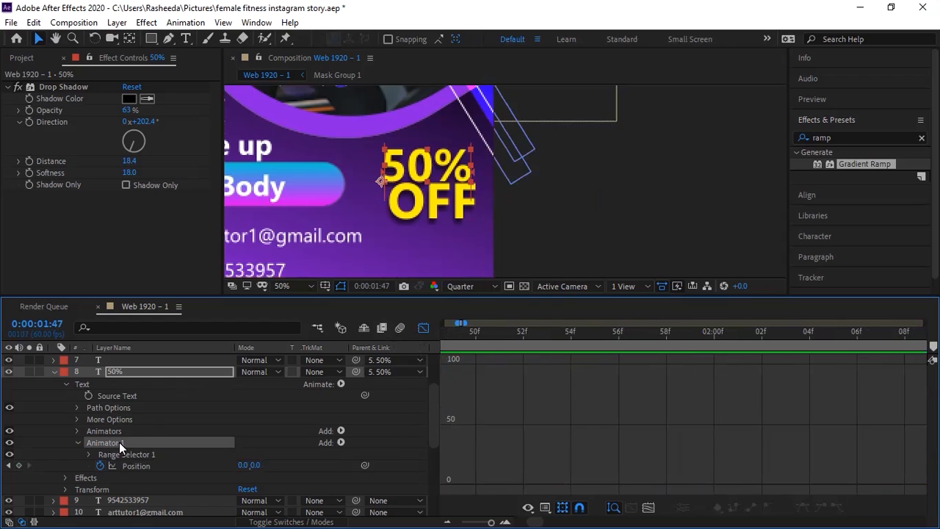
pyautogui.click(77, 431)
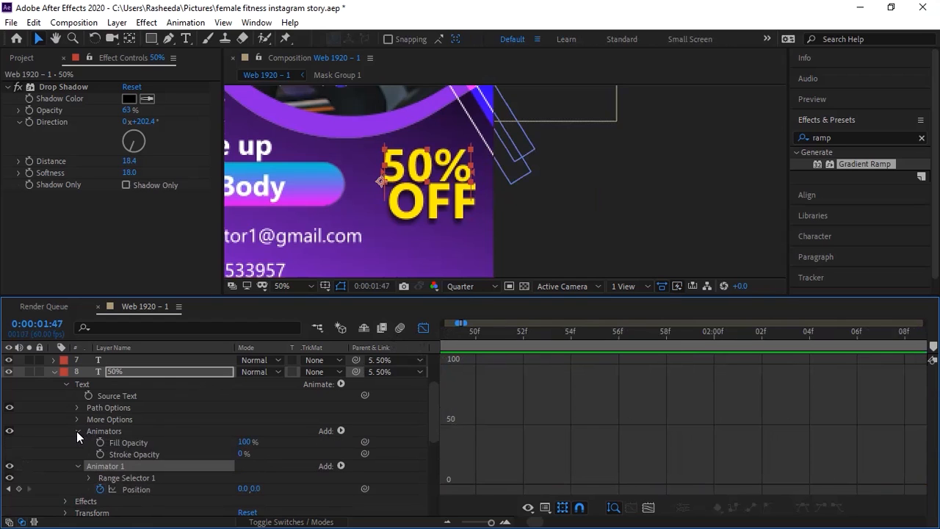
pyautogui.click(77, 431)
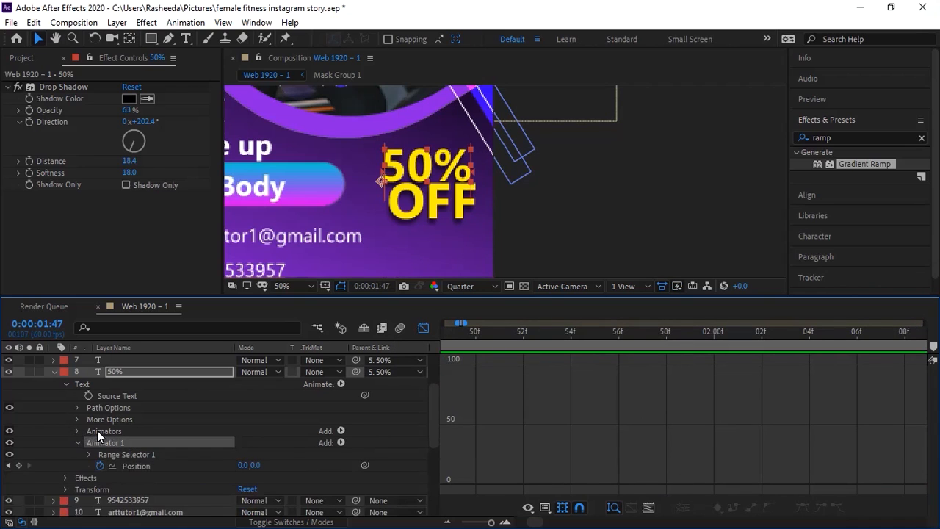
pyautogui.click(76, 431)
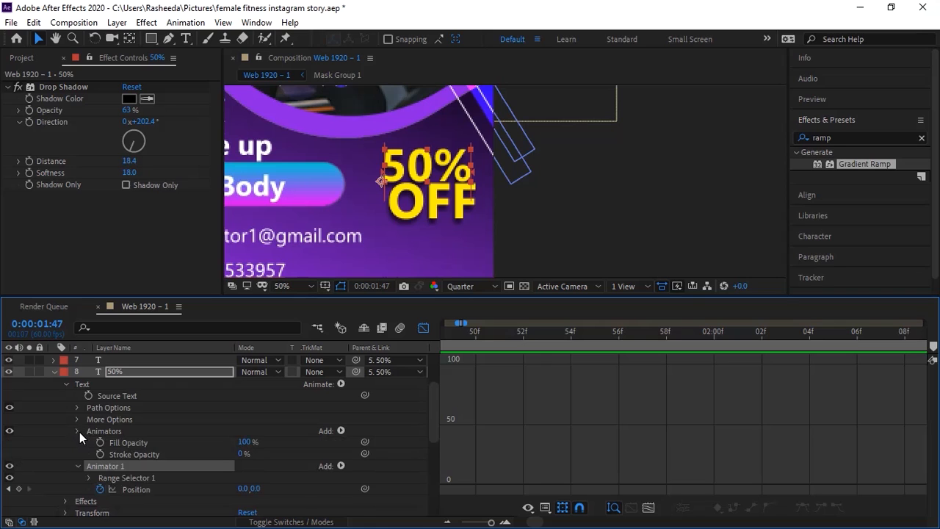
pyautogui.click(77, 431)
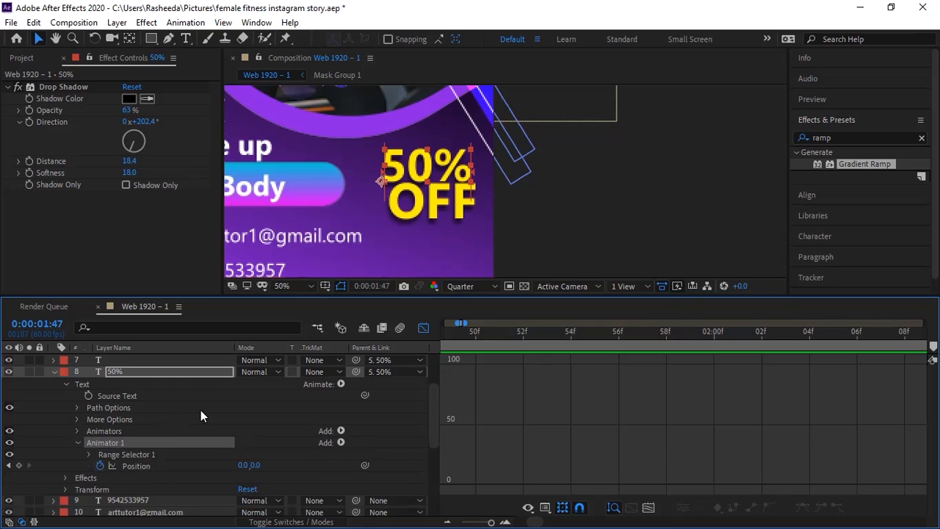
pyautogui.click(433, 208)
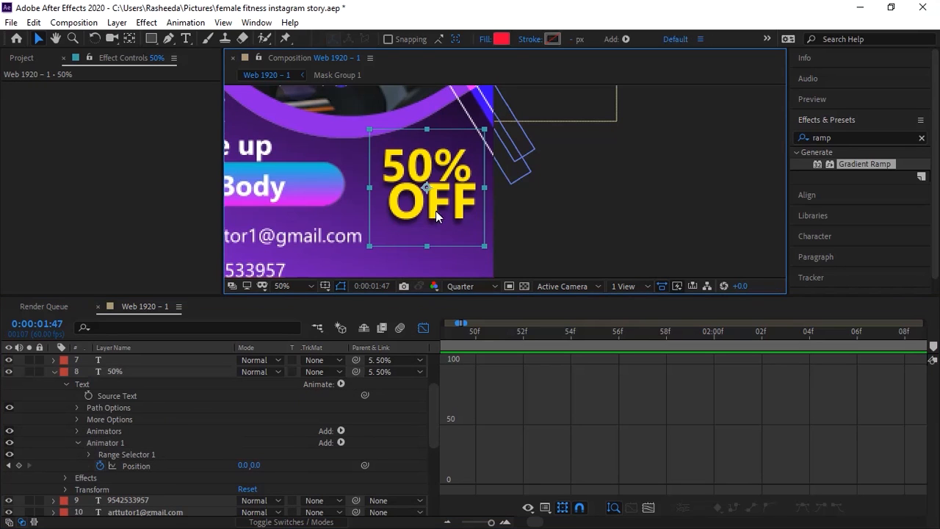
# Step: Switch back to layer bars, fold the '50%' layer, and show the full duration and layer stack
pyautogui.click(428, 326)
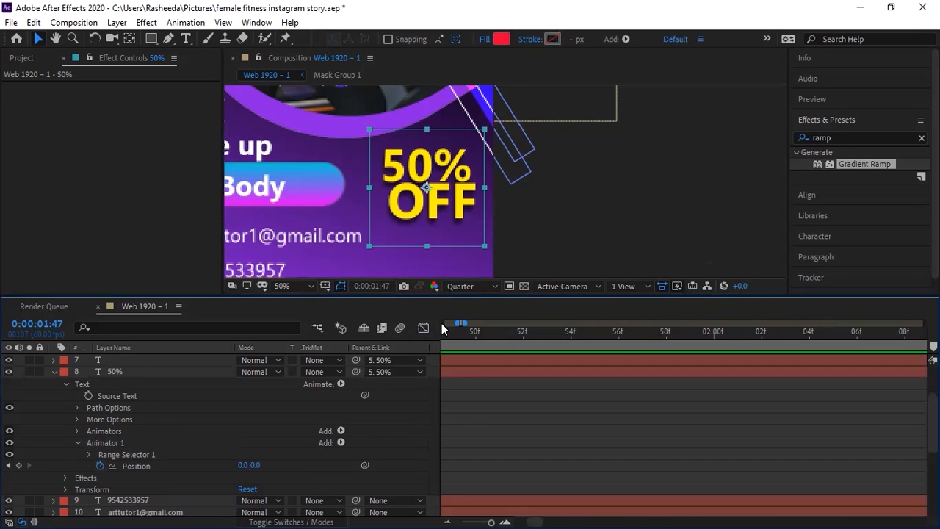
pyautogui.click(54, 371)
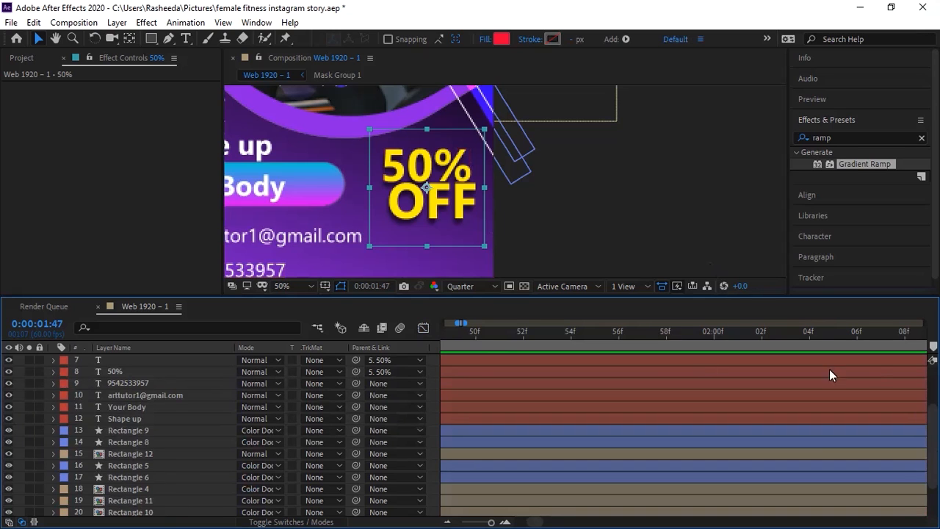
pyautogui.moveTo(930, 413); pyautogui.dragTo(929, 396)
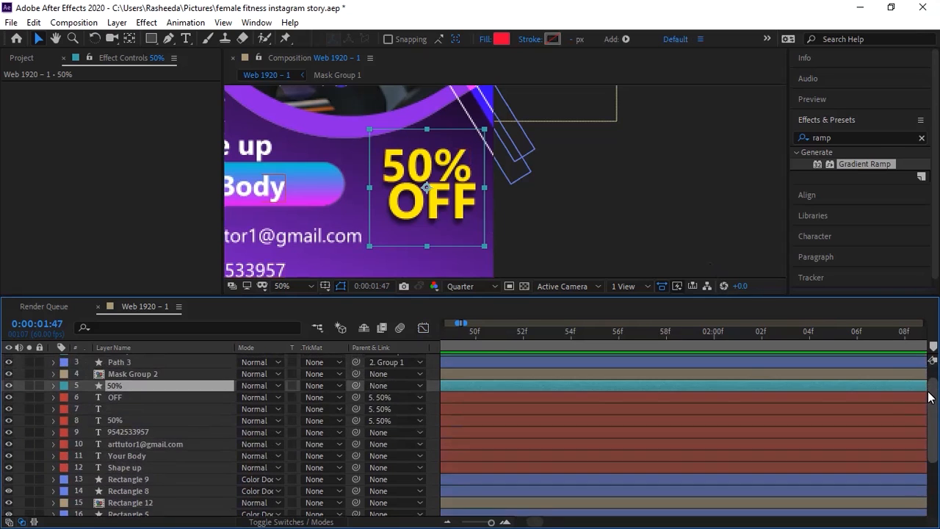
pyautogui.moveTo(536, 524); pyautogui.dragTo(490, 522)
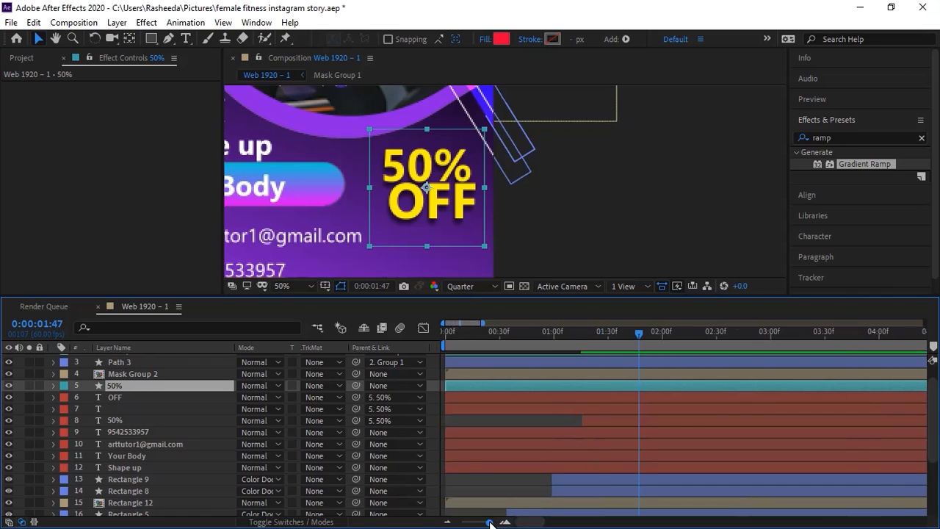
pyautogui.click(588, 421)
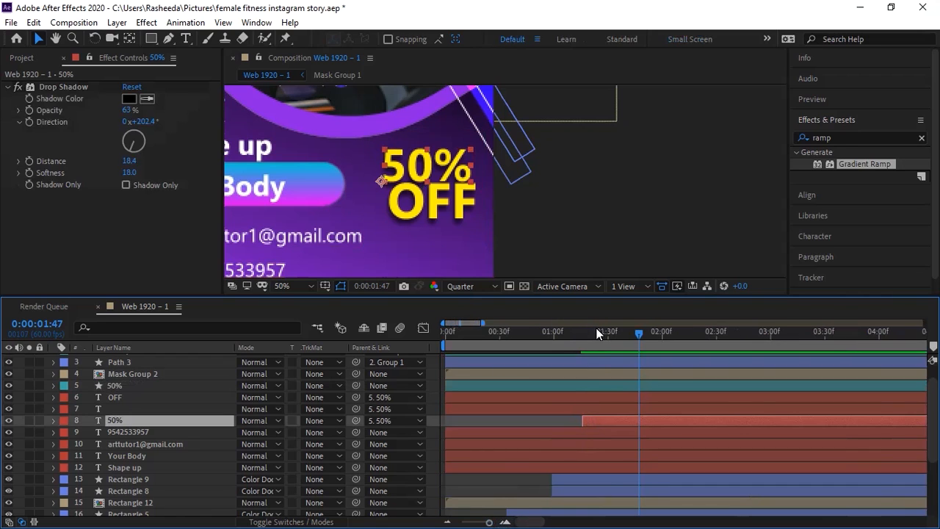
# Step: Paste the slide-in animator onto the 'OFF' layer and trim its in-point to the playhead
pyautogui.moveTo(596, 336); pyautogui.dragTo(580, 344)
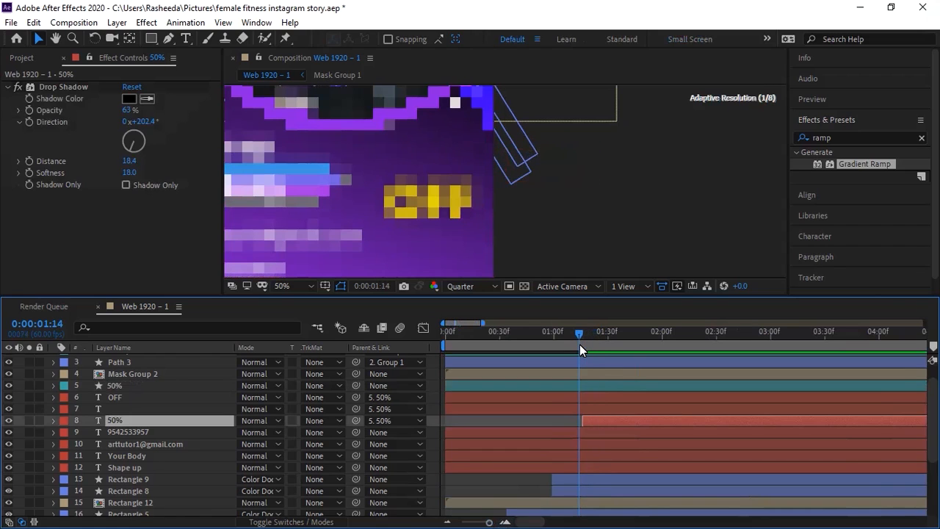
pyautogui.click(171, 396)
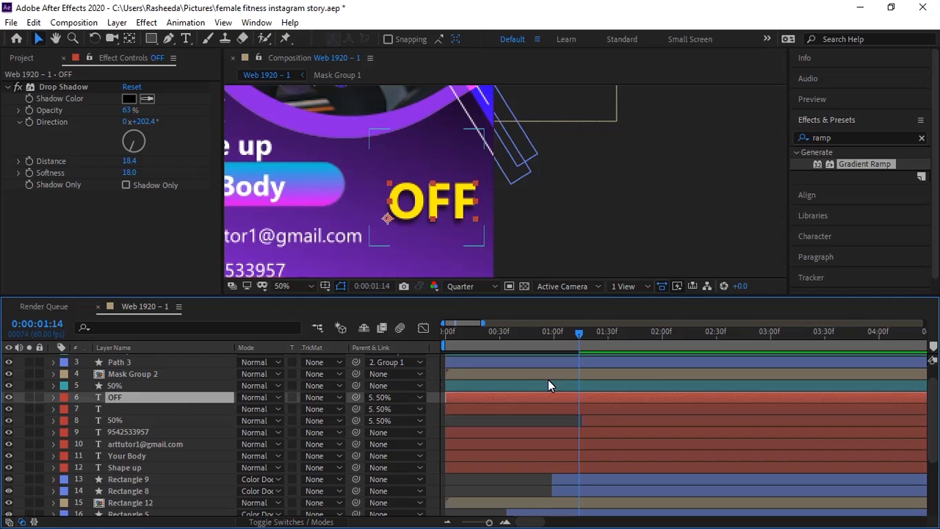
pyautogui.hotkey('ctrl', 'v')
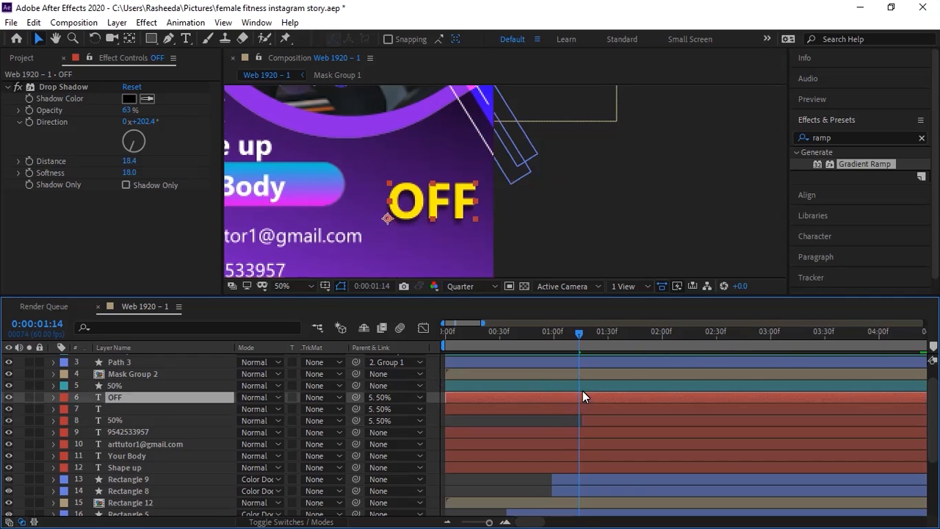
pyautogui.hotkey('alt', '[')
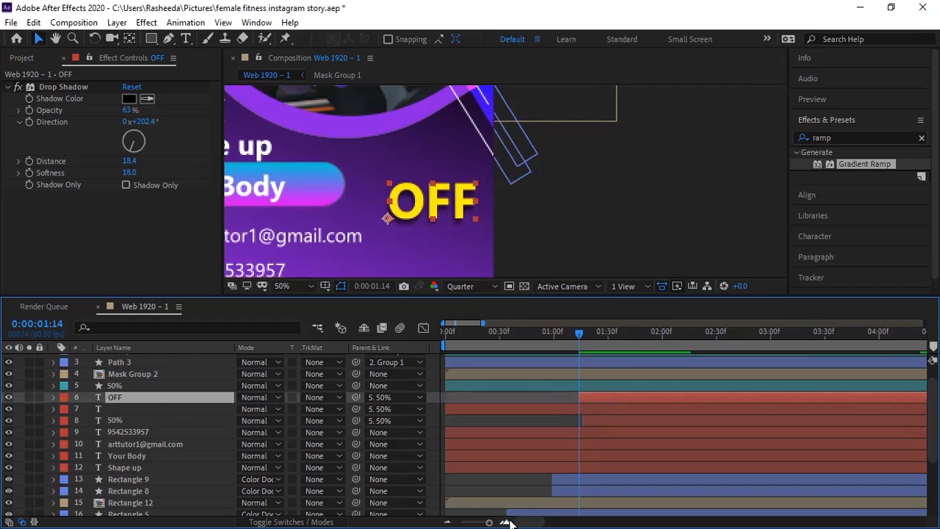
pyautogui.click(505, 523)
pyautogui.click(505, 523)
# Step: Drag the 'OFF' layer bar later so it starts around frame 19, after the '50%' text
pyautogui.moveTo(608, 398); pyautogui.dragTo(652, 402)
pyautogui.moveTo(610, 338); pyautogui.dragTo(622, 341)
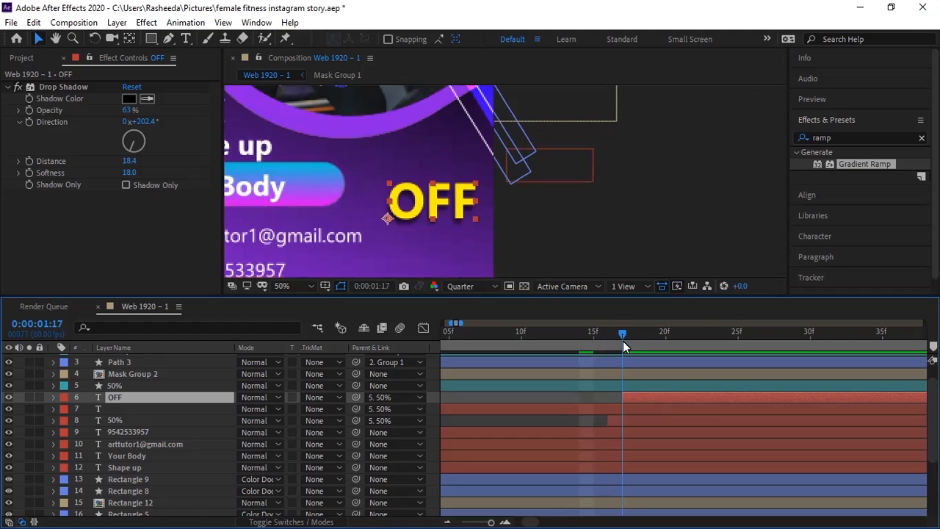
pyautogui.moveTo(626, 397); pyautogui.dragTo(642, 397)
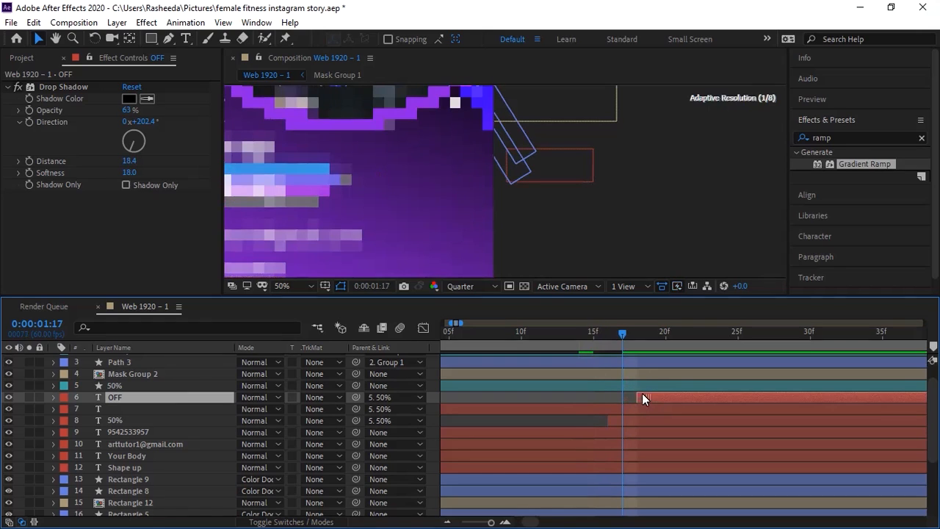
pyautogui.click(631, 343)
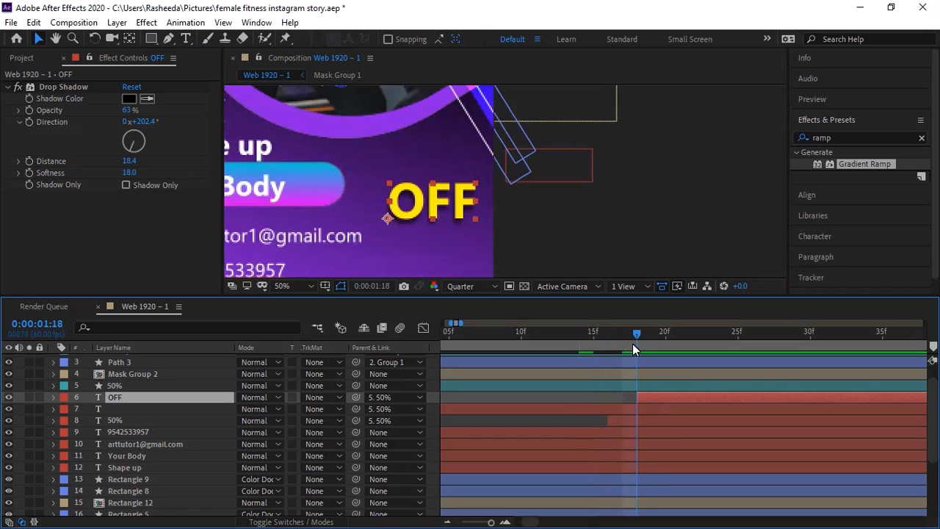
pyautogui.hotkey('ctrl', 'v')
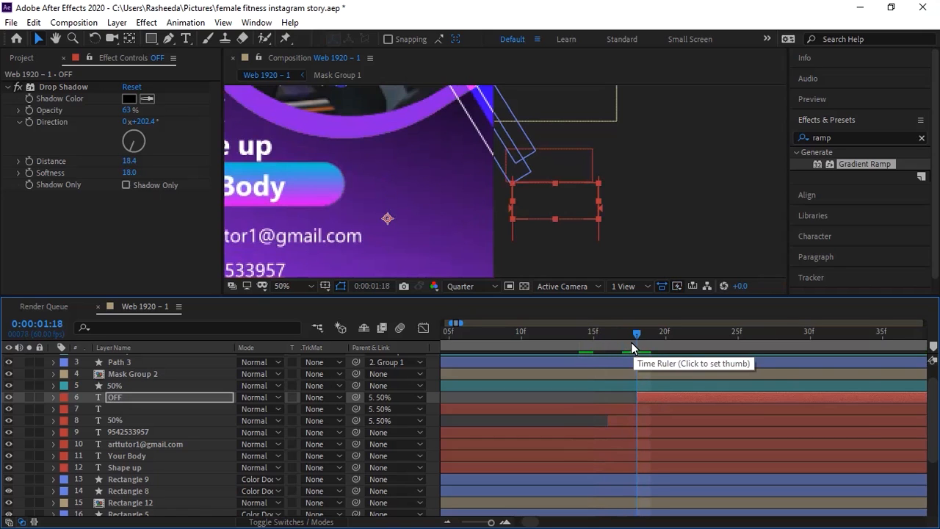
pyautogui.moveTo(629, 334); pyautogui.dragTo(604, 338)
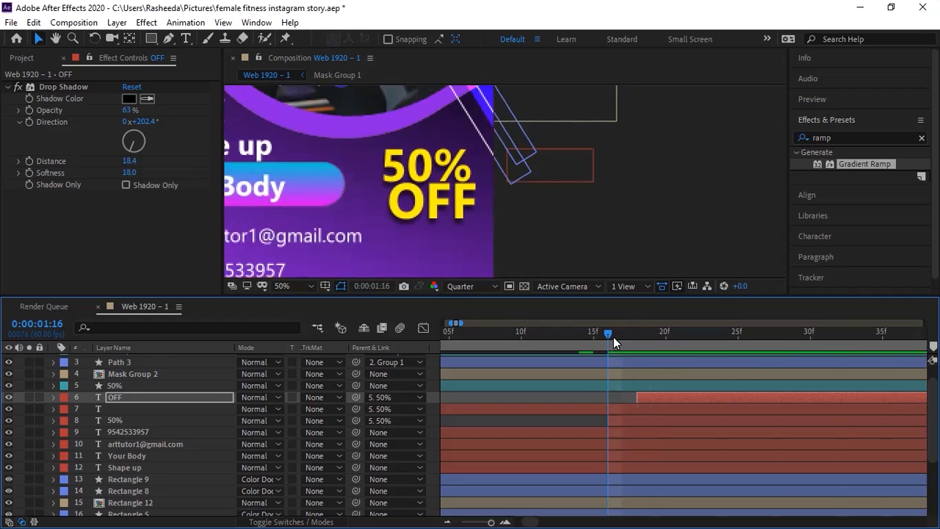
pyautogui.moveTo(645, 395); pyautogui.dragTo(669, 396)
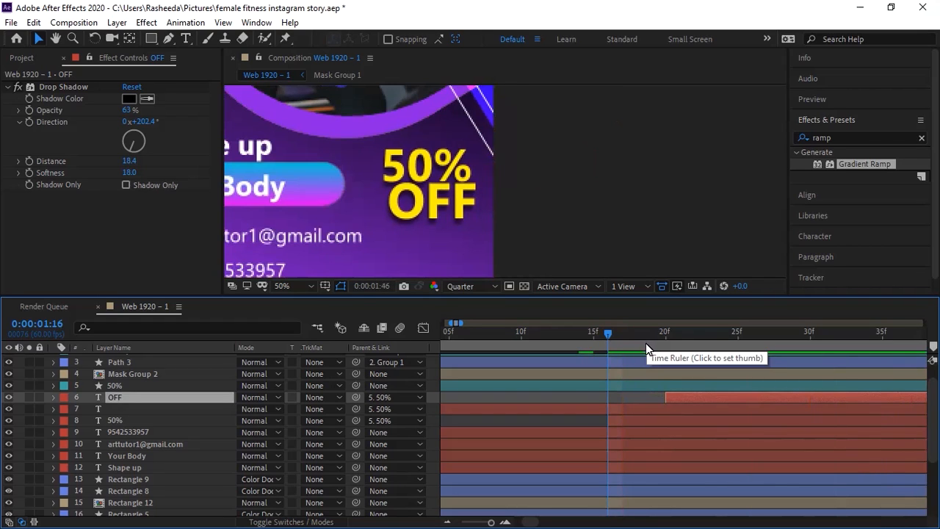
pyautogui.click(625, 344)
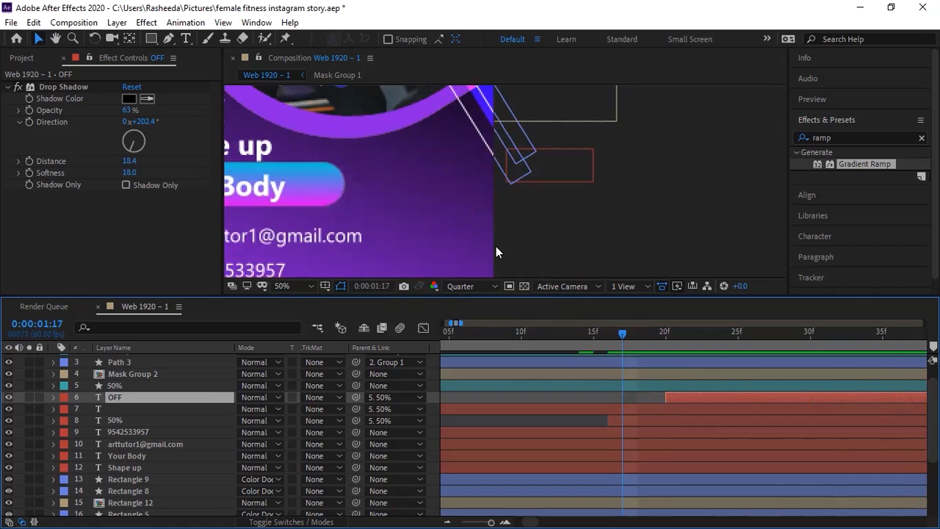
pyautogui.moveTo(466, 222); pyautogui.dragTo(556, 208)
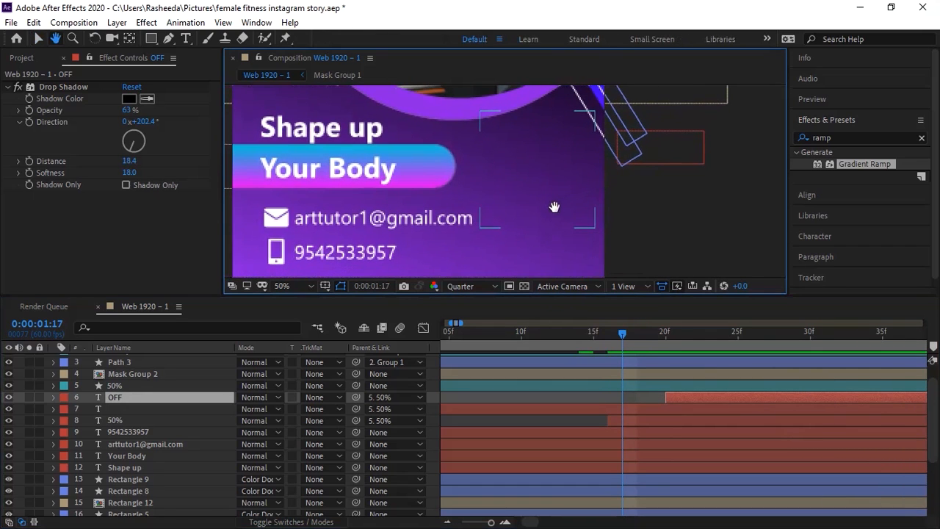
# Step: Zoom the viewer to 25% and hide Rectangle 12, the gradient bar behind 'Your Body'
pyautogui.moveTo(403, 184); pyautogui.dragTo(432, 210)
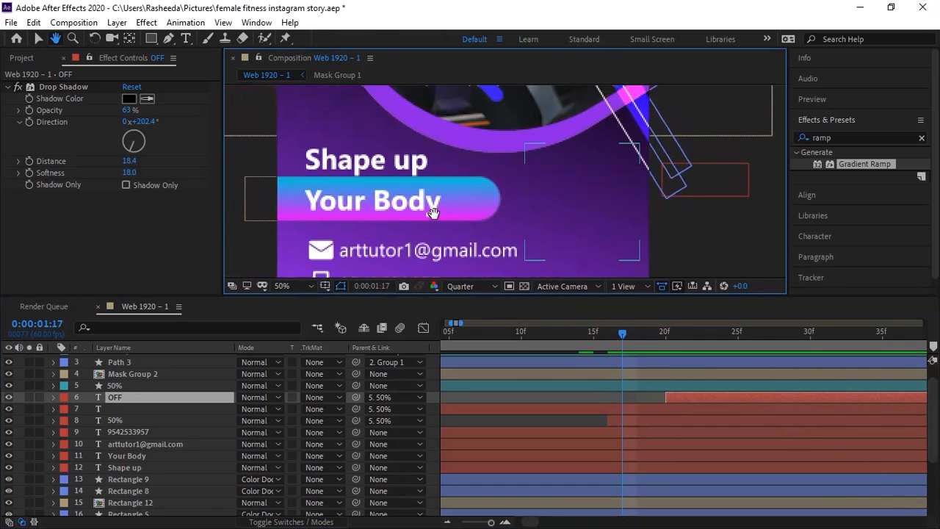
pyautogui.press(',')
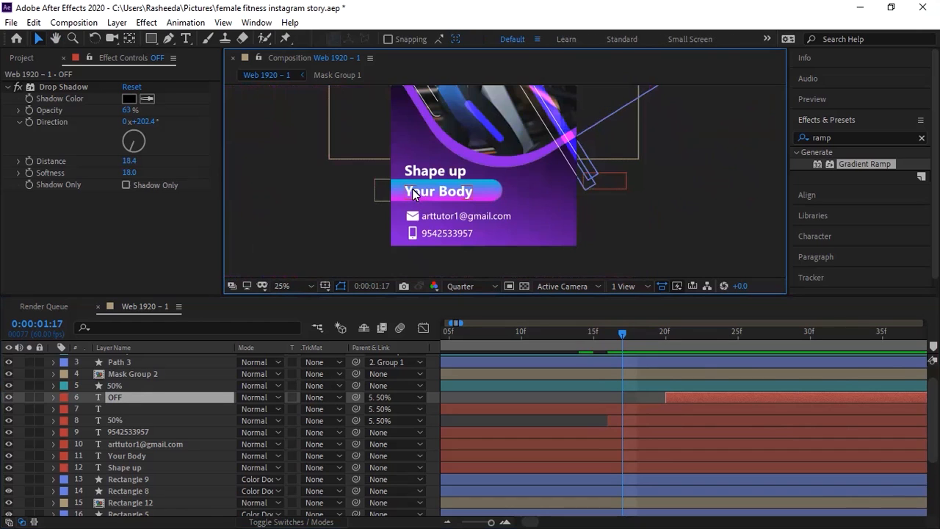
pyautogui.click(412, 189)
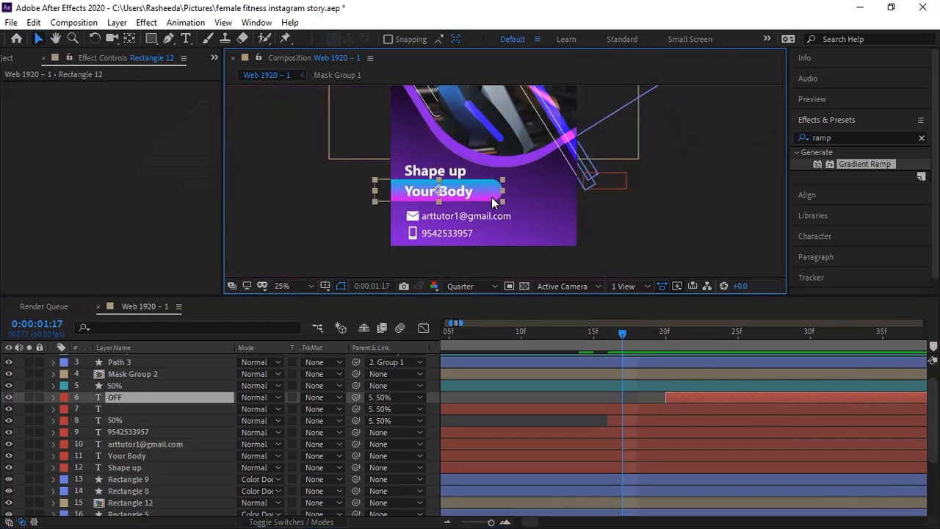
pyautogui.click(9, 502)
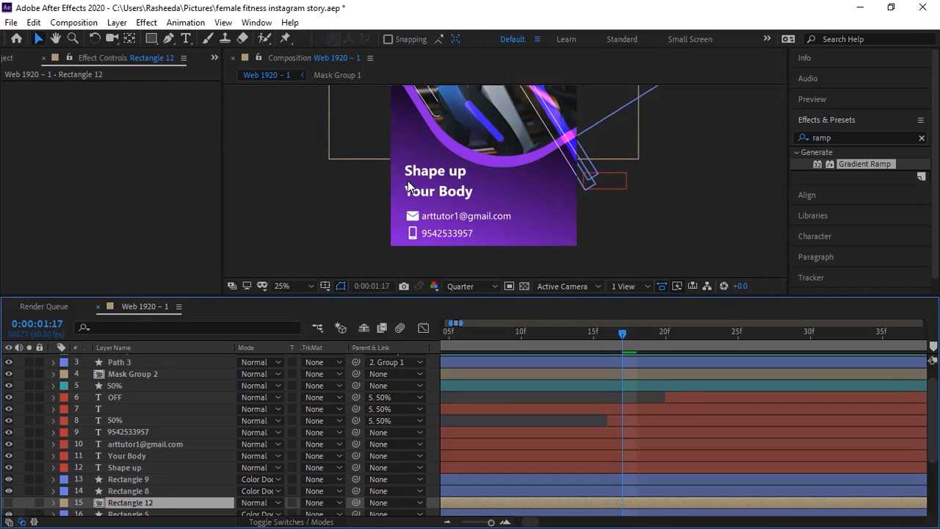
pyautogui.click(431, 174)
pyautogui.keyDown('shift'); pyautogui.click(464, 191); pyautogui.keyUp('shift')
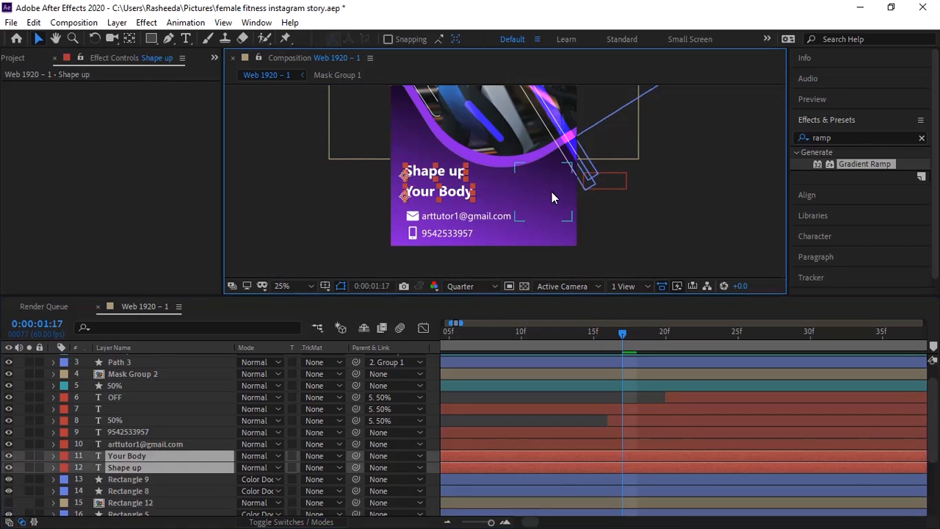
# Step: Set the 'Shape up' and 'Your Body' font size to 125 px and nudge their position
pyautogui.click(827, 235)
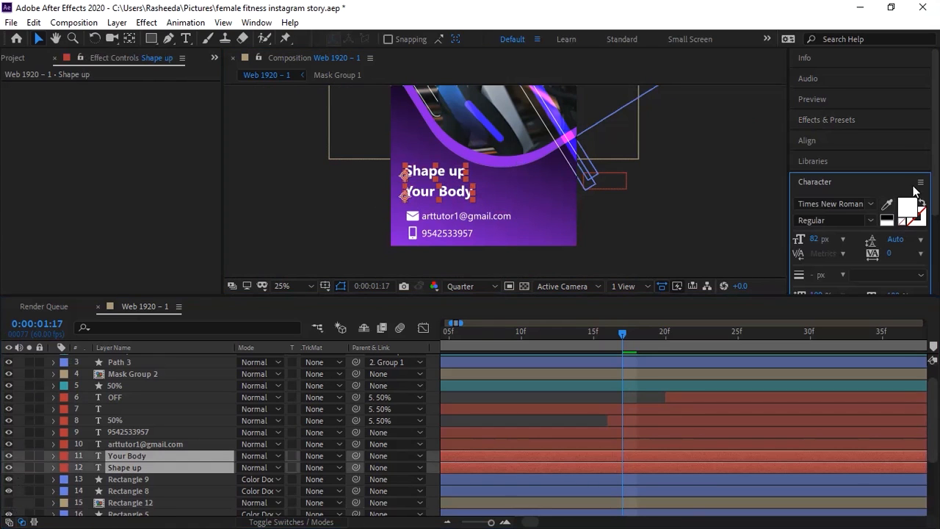
pyautogui.moveTo(817, 244); pyautogui.dragTo(866, 244)
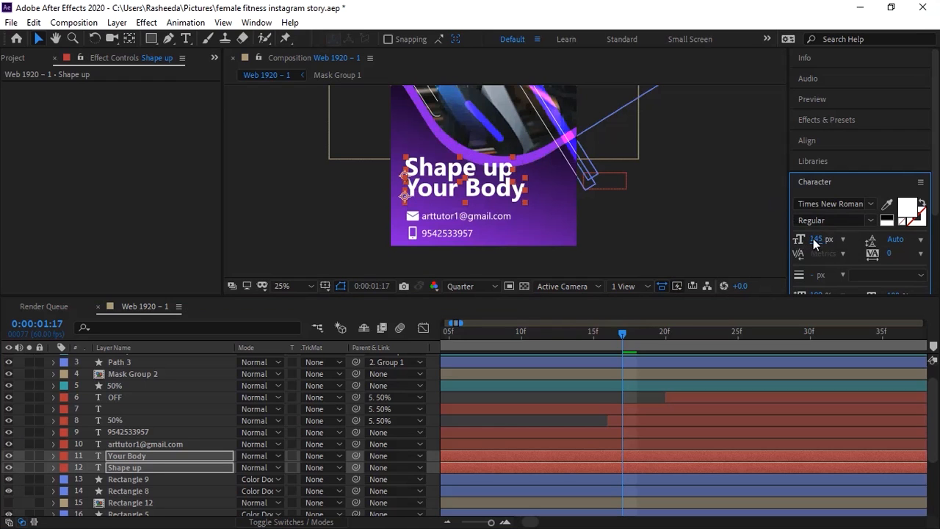
pyautogui.moveTo(808, 245); pyautogui.dragTo(799, 235)
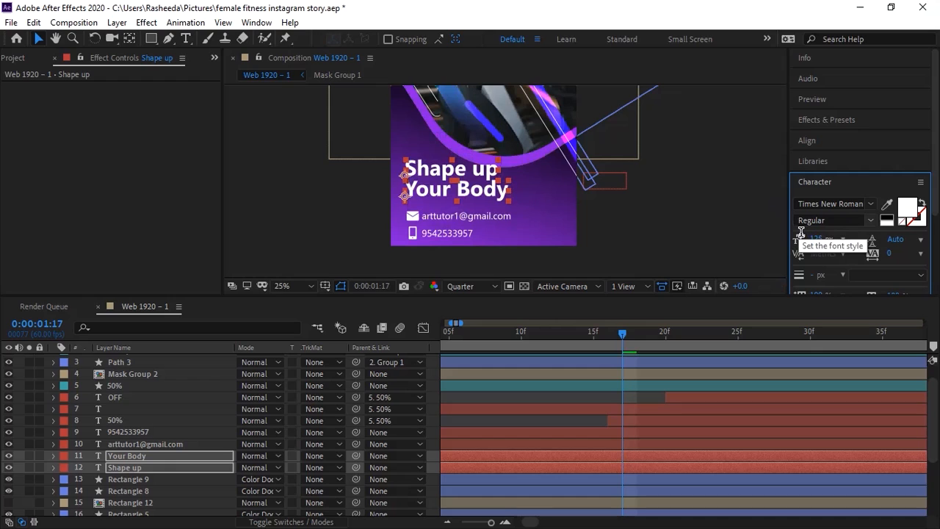
pyautogui.hotkey('shift', 'Left')
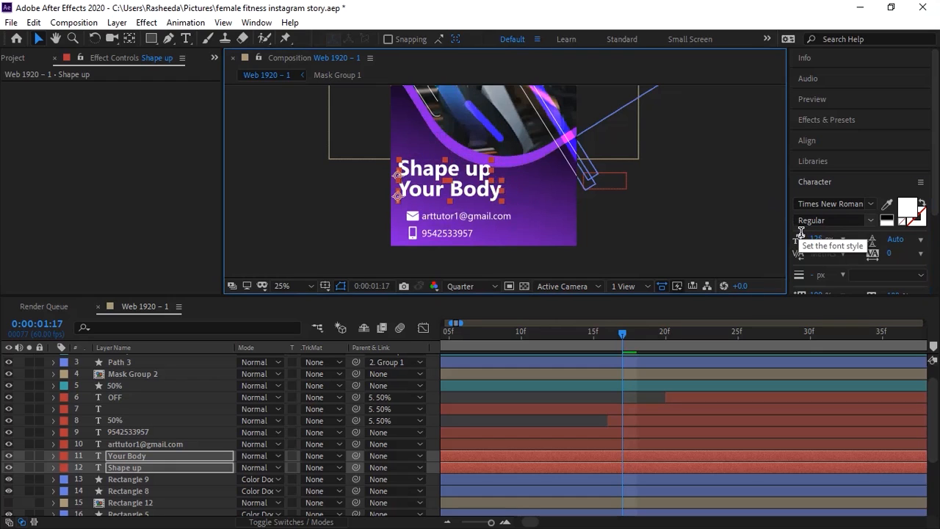
pyautogui.hotkey('shift', 'Right')
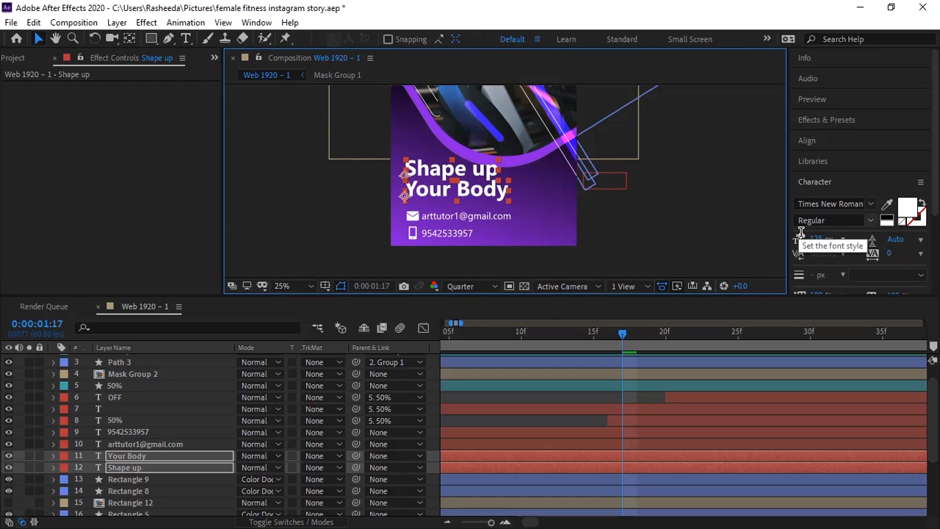
pyautogui.hotkey('shift', 'Down')
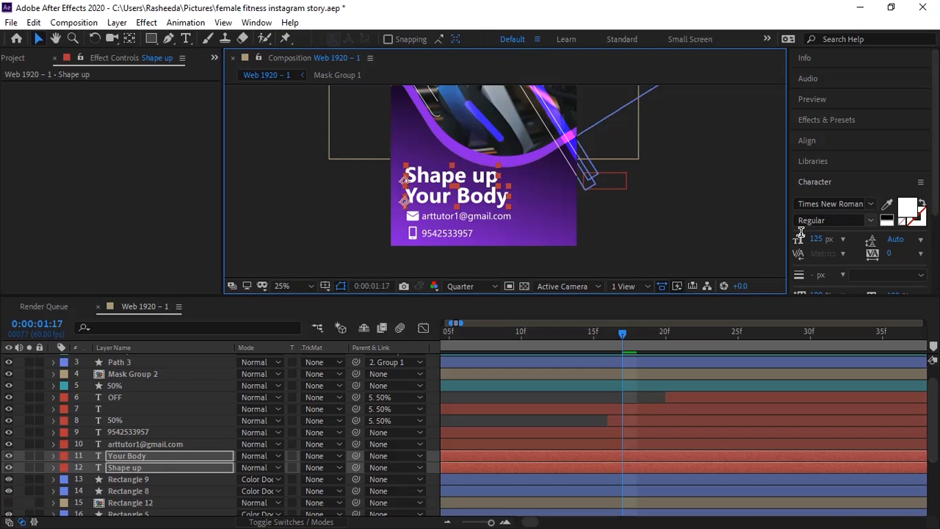
pyautogui.hotkey('shift', 'Up')
pyautogui.hotkey('shift', 'Up')
pyautogui.hotkey('shift', 'Down')
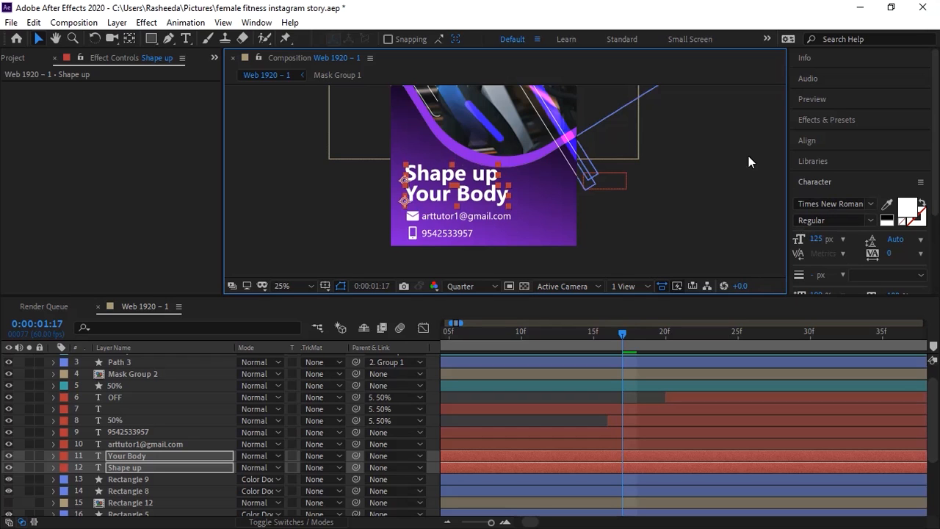
# Step: Trim both headline layers to start at 0:00:01:13
pyautogui.moveTo(605, 331); pyautogui.dragTo(583, 338)
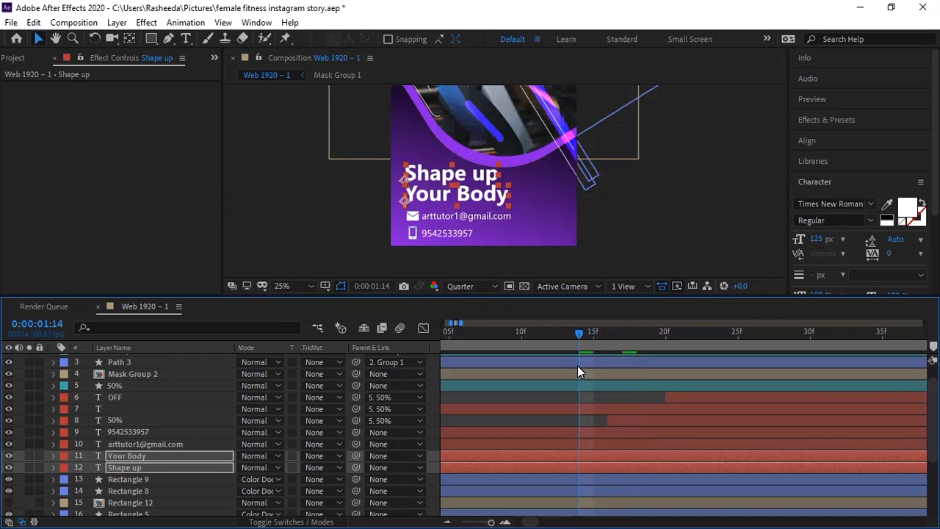
pyautogui.click(569, 336)
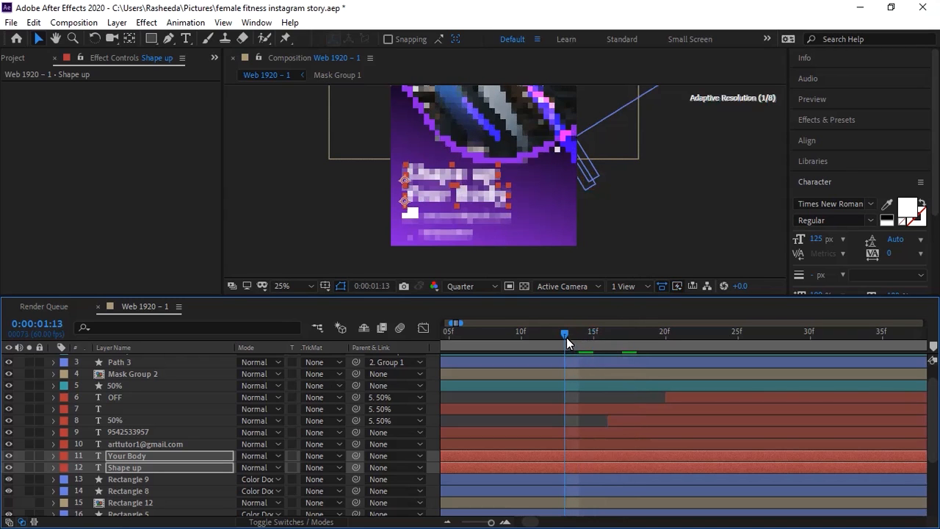
pyautogui.hotkey('alt', '[')
pyautogui.click(640, 226)
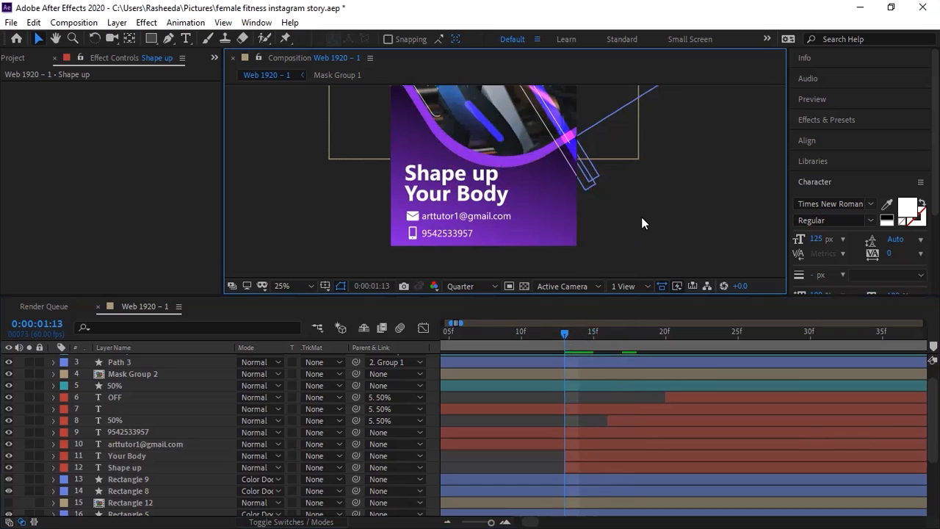
pyautogui.scroll(2, 641, 216)
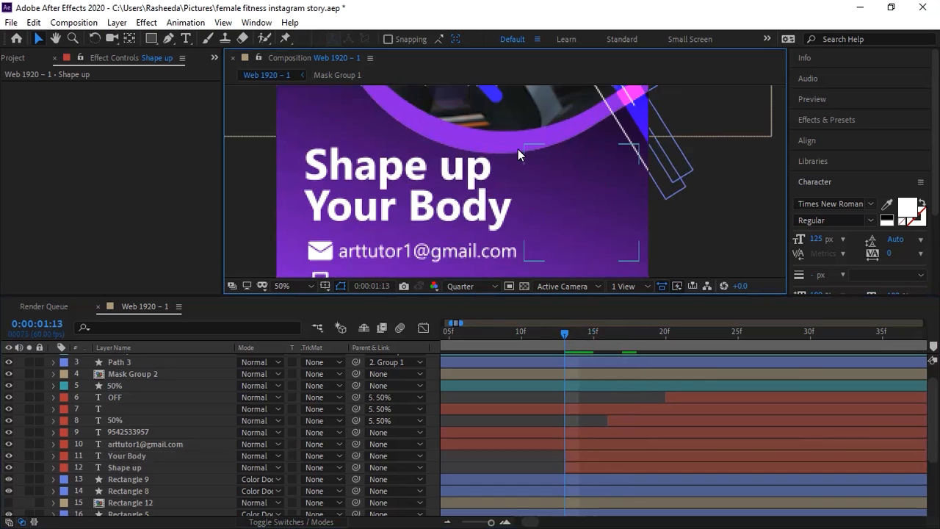
pyautogui.click(401, 175)
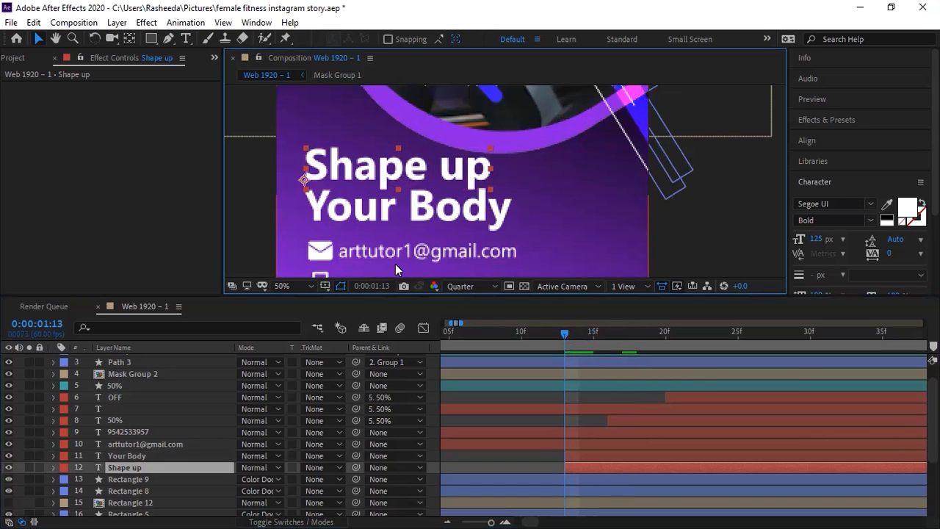
# Step: Add a Scale text animator to the 'Shape up' layer
pyautogui.click(53, 467)
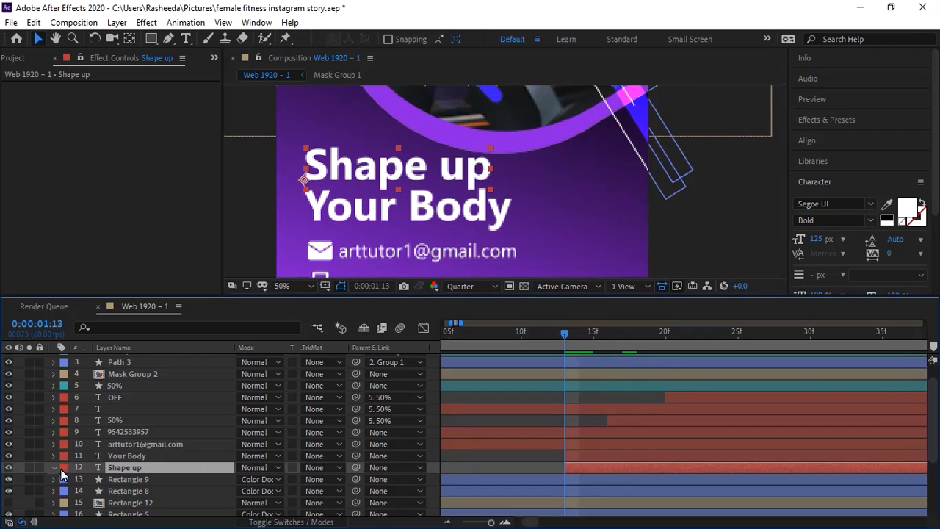
pyautogui.click(342, 480)
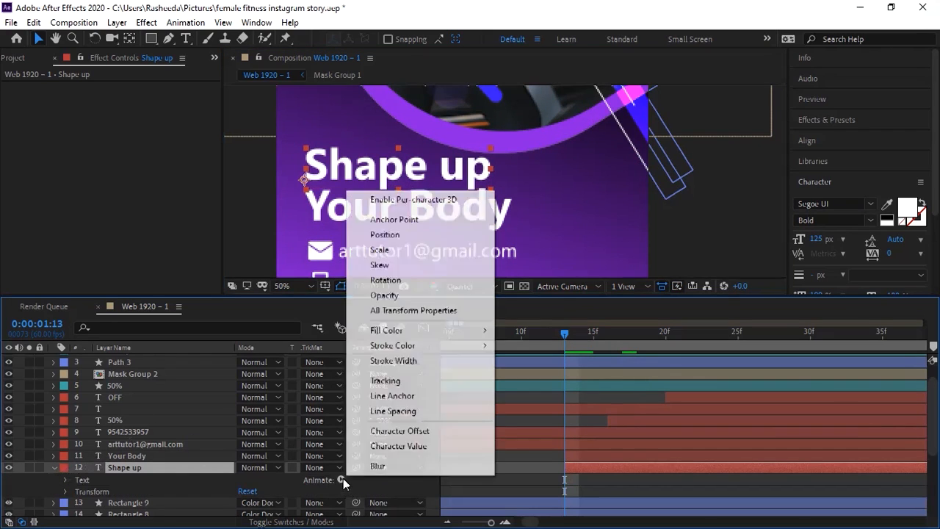
pyautogui.moveTo(405, 332)
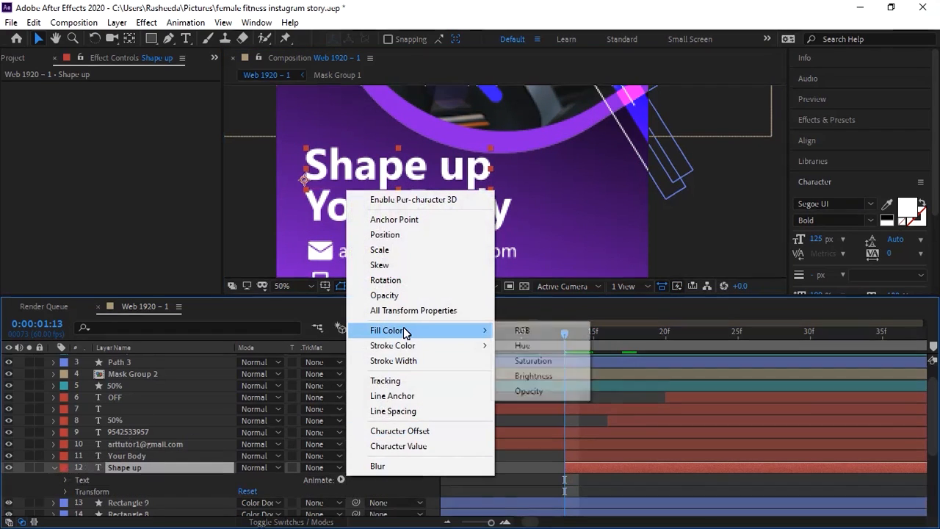
pyautogui.click(397, 250)
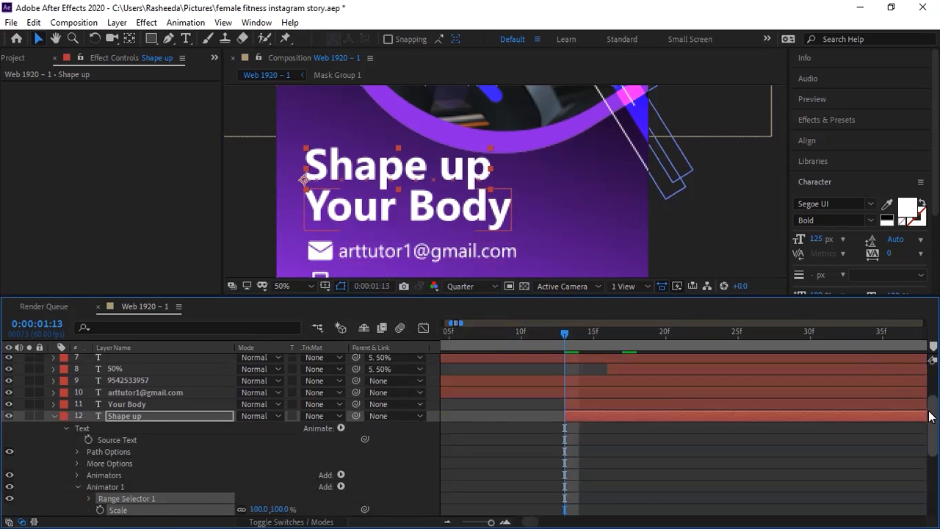
pyautogui.scroll(-2, 929, 432)
pyautogui.scroll(-1, 930, 431)
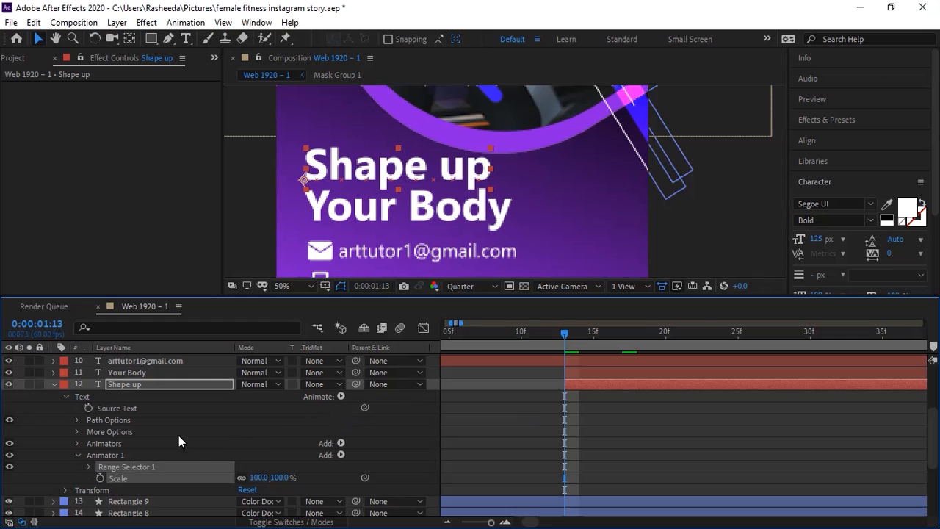
# Step: Keyframe the Scale from 0% at 1:13 to 100% at 1:33 and preview the growth
pyautogui.click(101, 478)
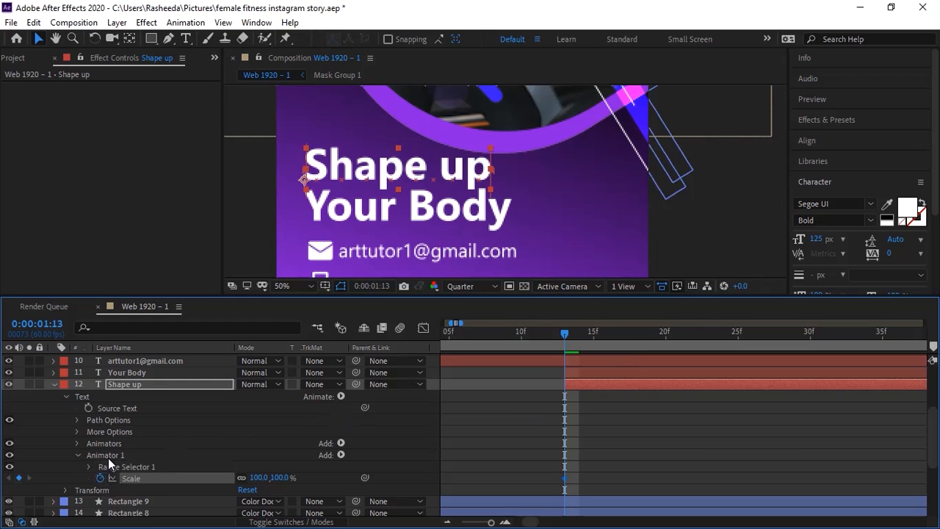
pyautogui.hotkey('shift', 'pagedown')
pyautogui.hotkey('shift', 'pagedown')
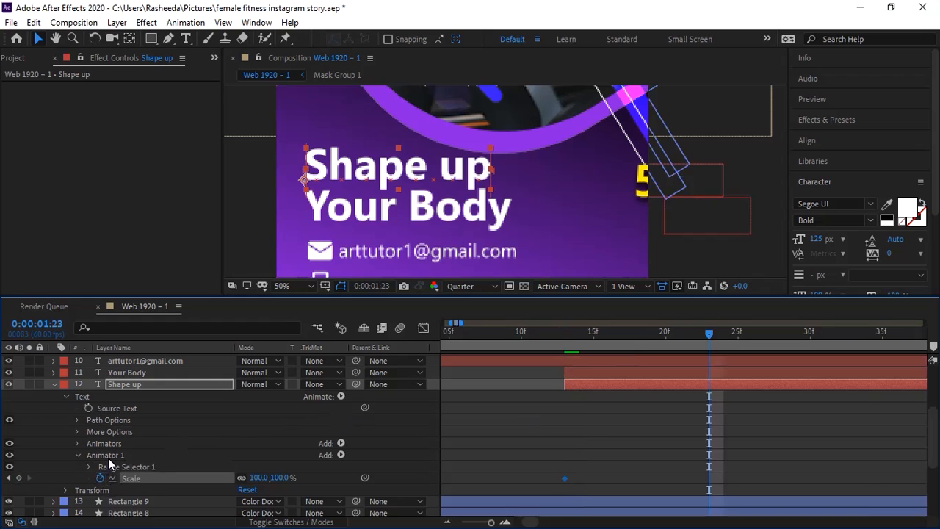
pyautogui.click(19, 478)
pyautogui.click(11, 478)
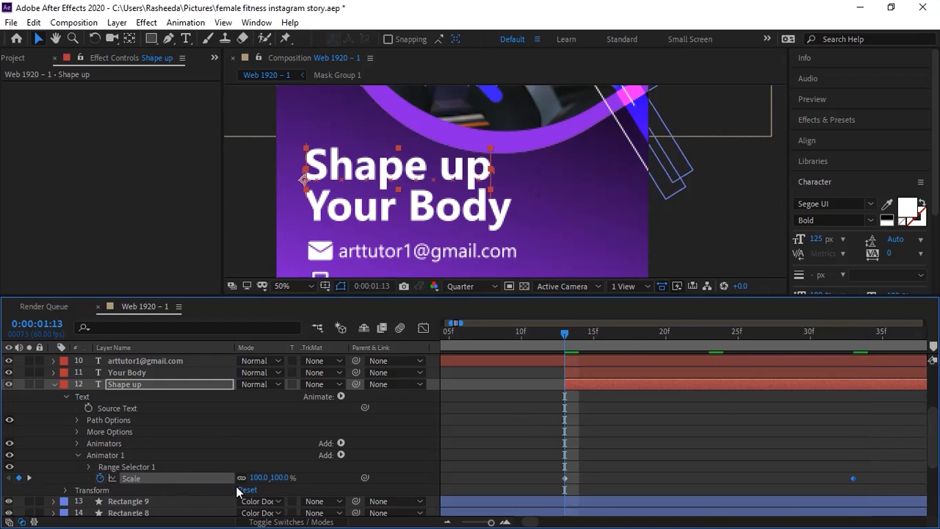
pyautogui.click(268, 479)
pyautogui.write('0')
pyautogui.press('Return')
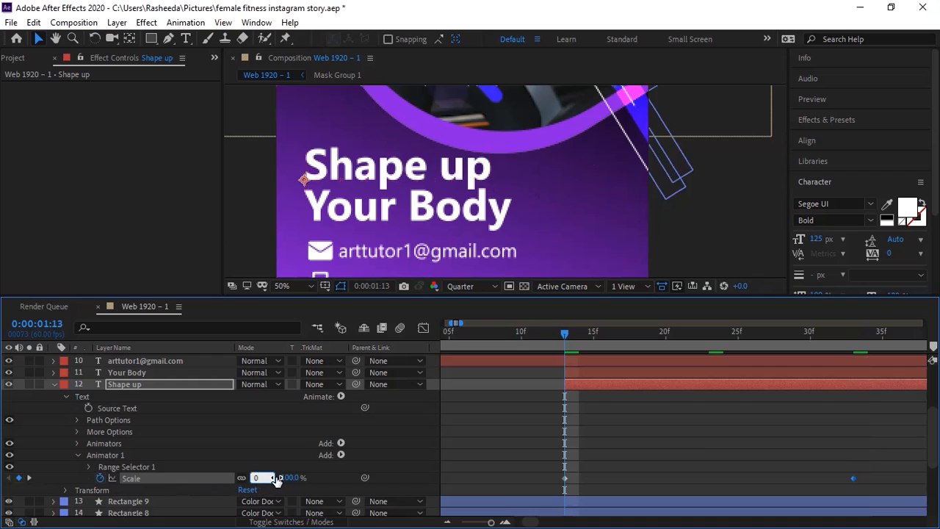
pyautogui.press('space')
pyautogui.press('space')
pyautogui.moveTo(491, 522); pyautogui.dragTo(490, 524)
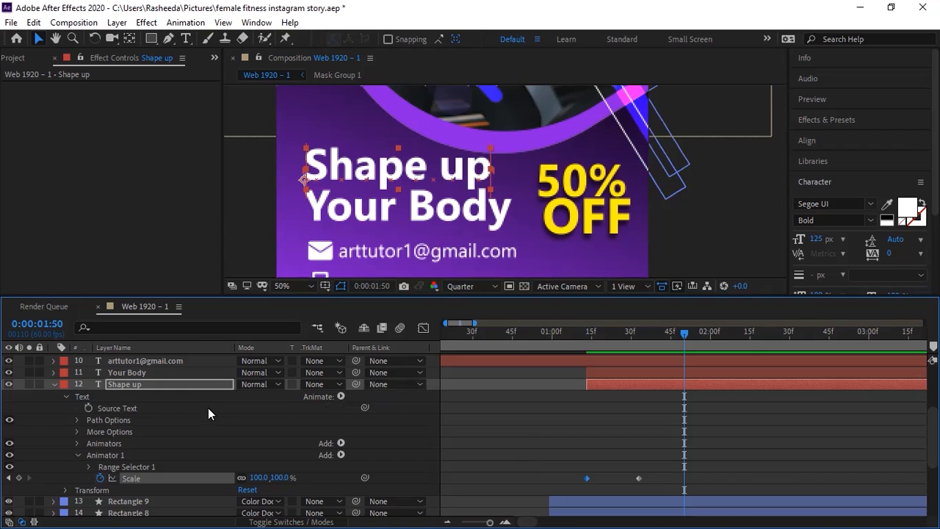
pyautogui.click(185, 388)
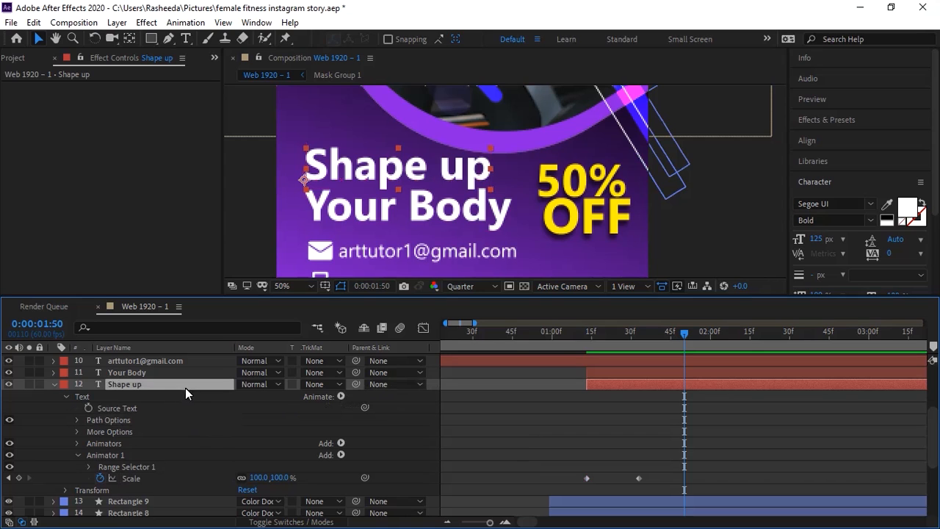
pyautogui.click(341, 396)
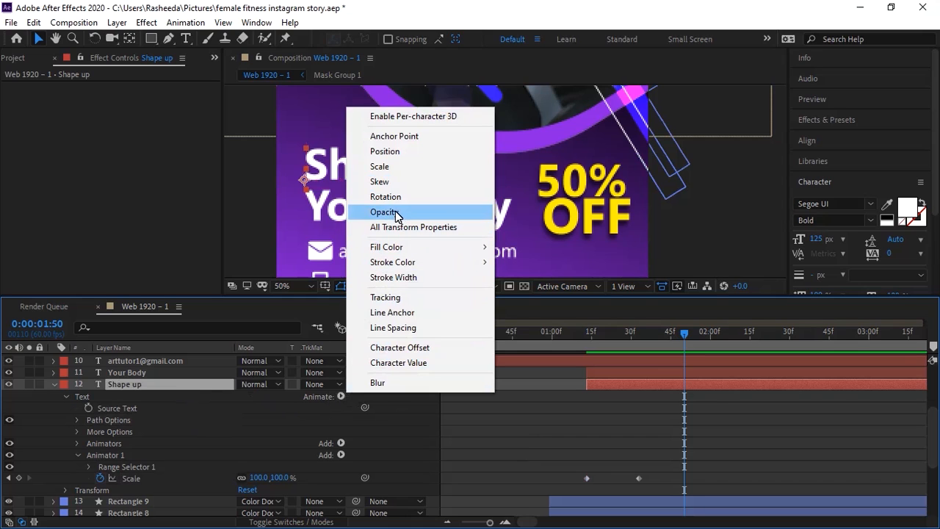
# Step: Add a Tracking animator to 'Shape up' with a Tracking Amount keyframe at 0:00:01:33
pyautogui.click(388, 298)
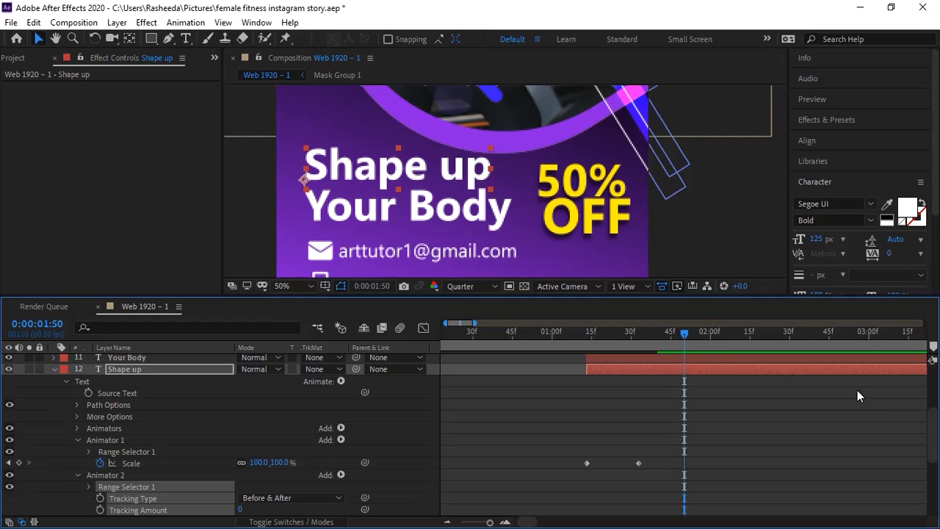
pyautogui.scroll(-2, 926, 434)
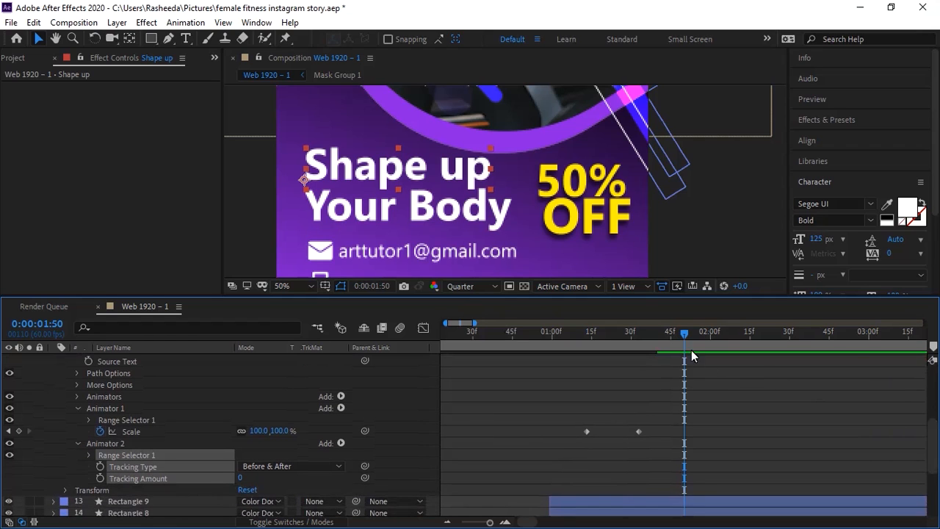
pyautogui.moveTo(647, 337); pyautogui.dragTo(580, 355)
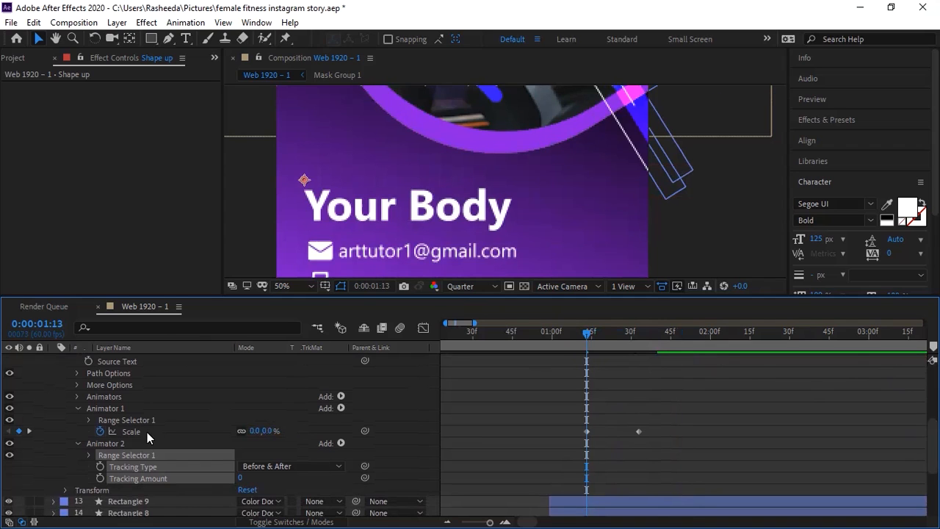
pyautogui.click(100, 478)
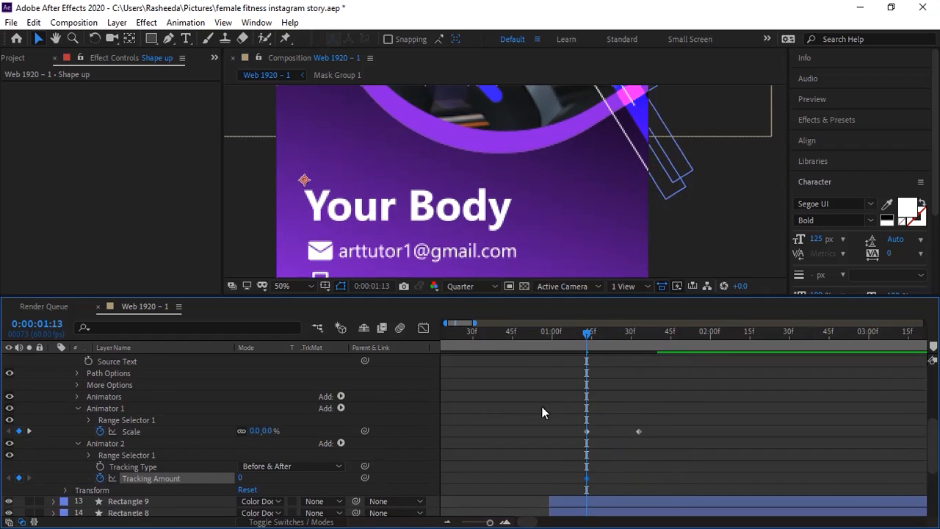
pyautogui.moveTo(615, 332); pyautogui.dragTo(664, 338)
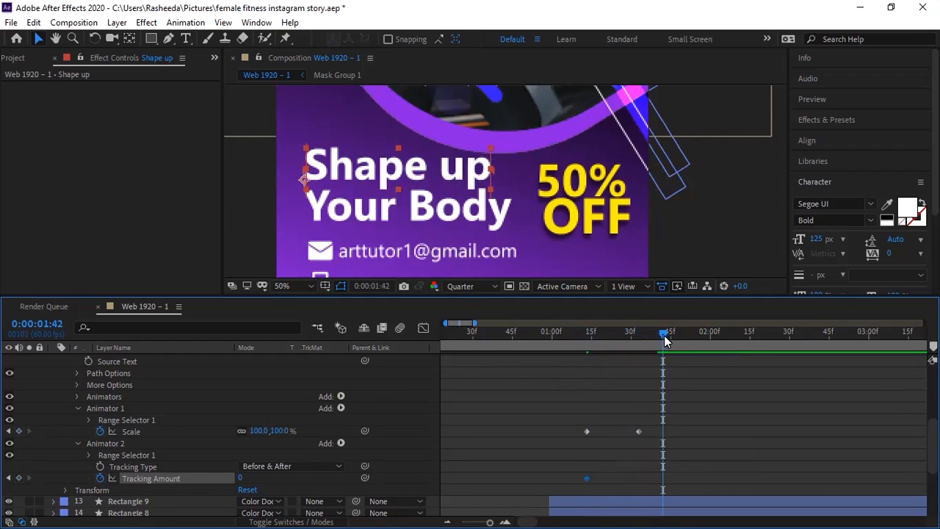
pyautogui.hotkey('ctrl', 'z')
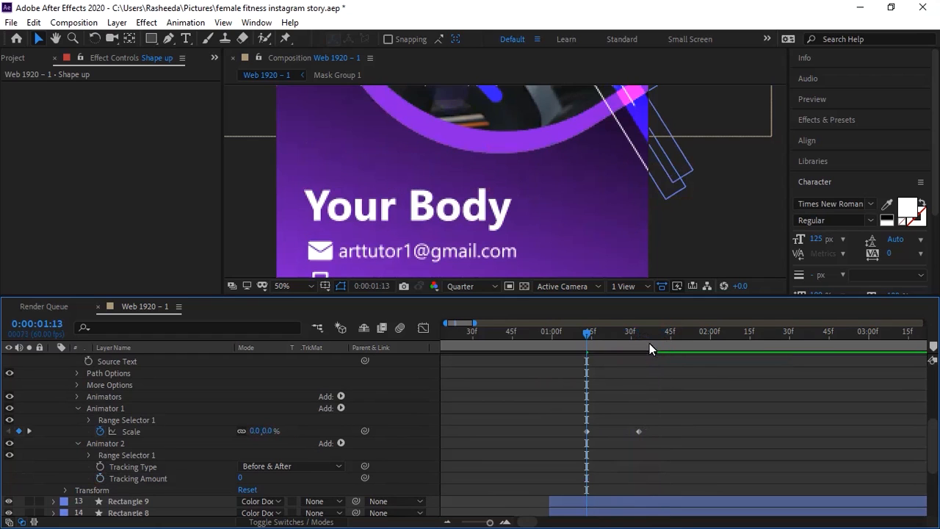
pyautogui.click(639, 338)
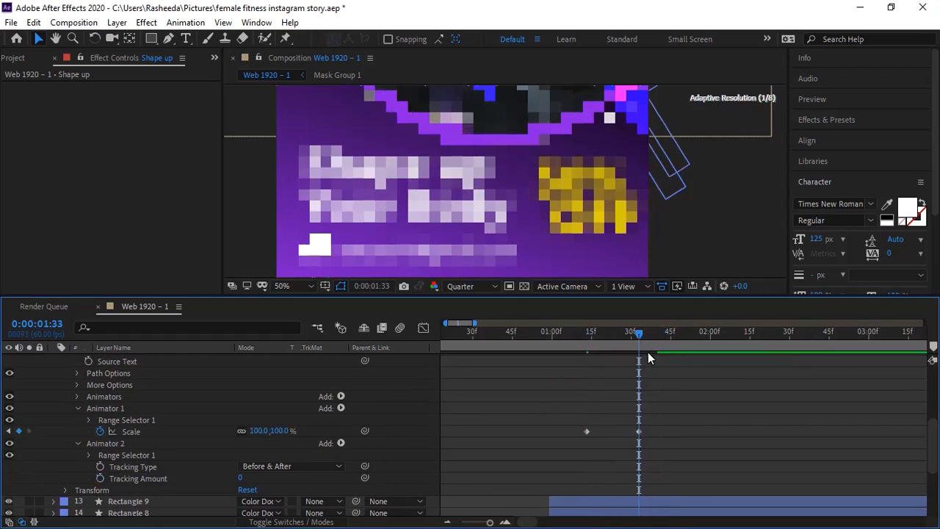
pyautogui.click(100, 478)
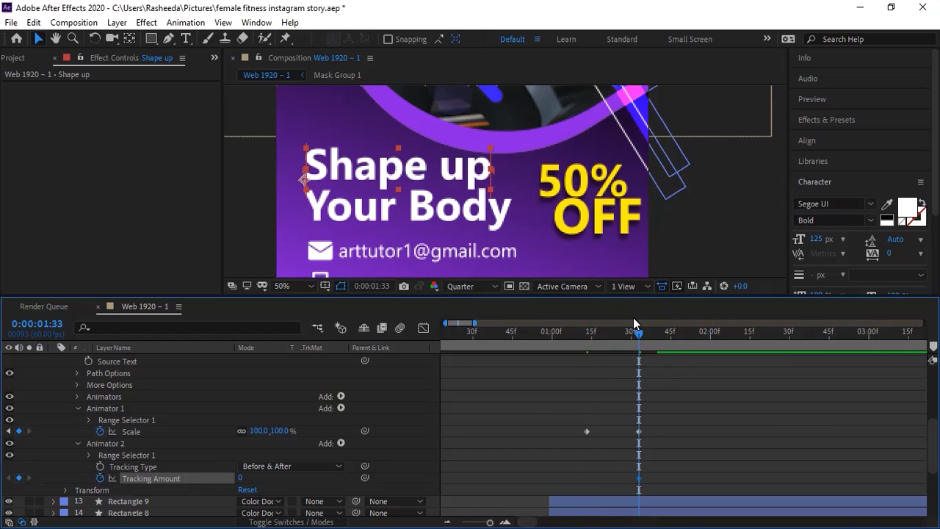
# Step: Keyframe Tracking Amount from 35 down to 0 and shift both keyframes slightly earlier
pyautogui.hotkey('shift', 'pagedown')
pyautogui.hotkey('shift', 'pagedown')
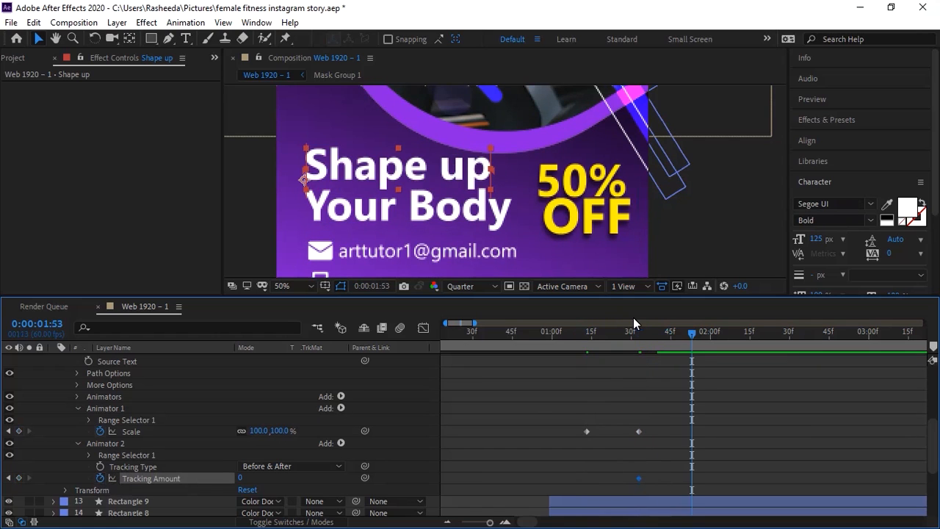
pyautogui.click(9, 478)
pyautogui.moveTo(243, 479); pyautogui.dragTo(279, 479)
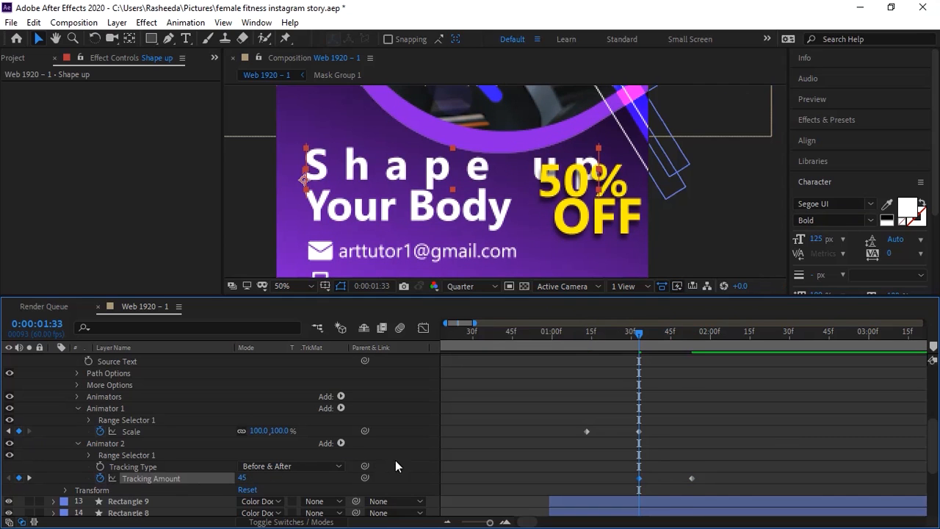
pyautogui.hotkey('ctrl', 'z')
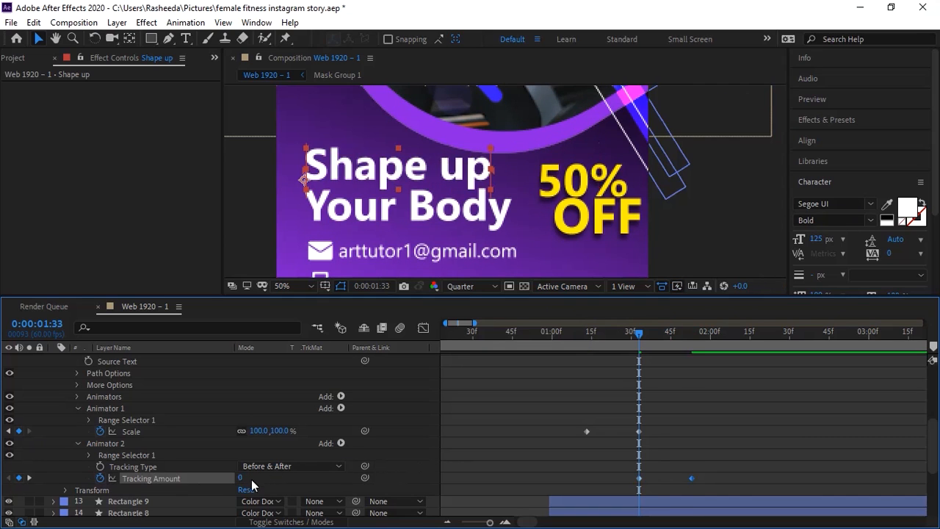
pyautogui.moveTo(242, 479)
pyautogui.mouseDown()
pyautogui.moveTo(231, 480)
pyautogui.moveTo(257, 480)
pyautogui.mouseUp()
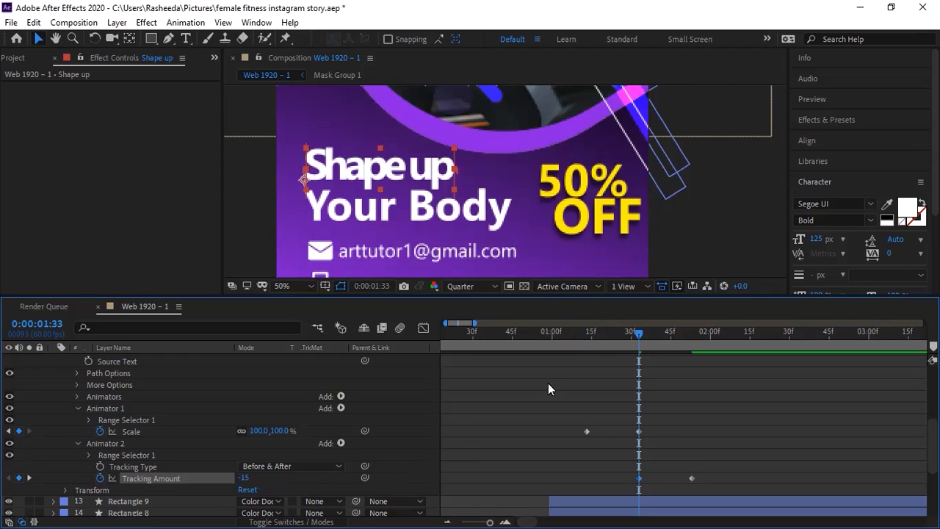
pyautogui.click(581, 334)
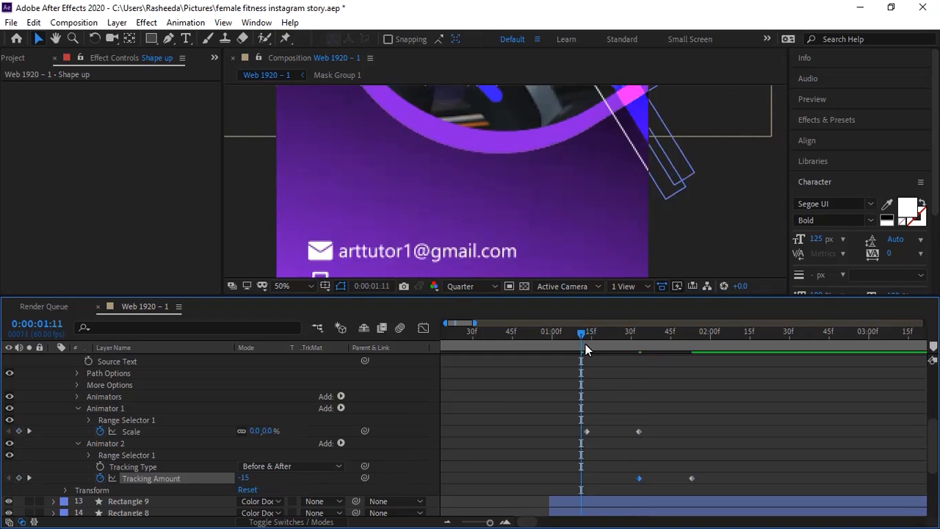
pyautogui.click(622, 334)
pyautogui.hotkey('ctrl', 'z')
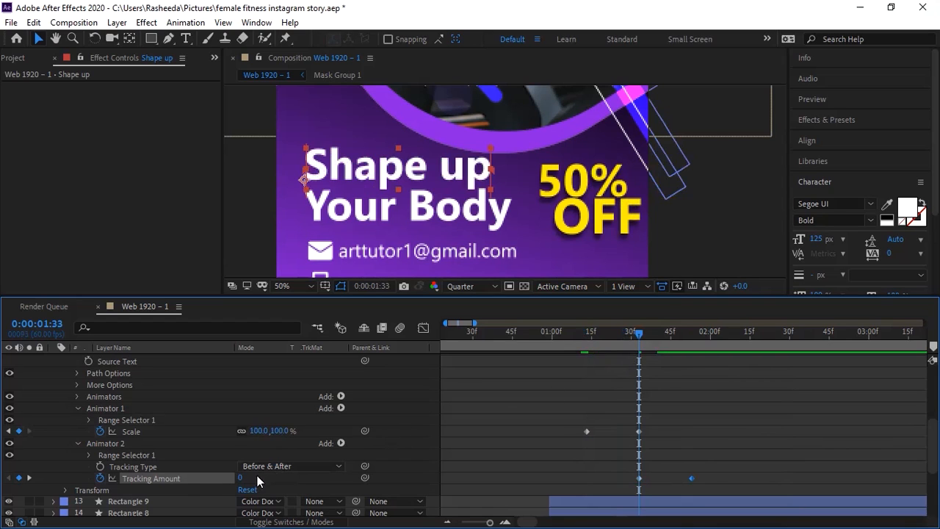
pyautogui.moveTo(242, 478); pyautogui.dragTo(270, 480)
pyautogui.moveTo(737, 459); pyautogui.dragTo(631, 478)
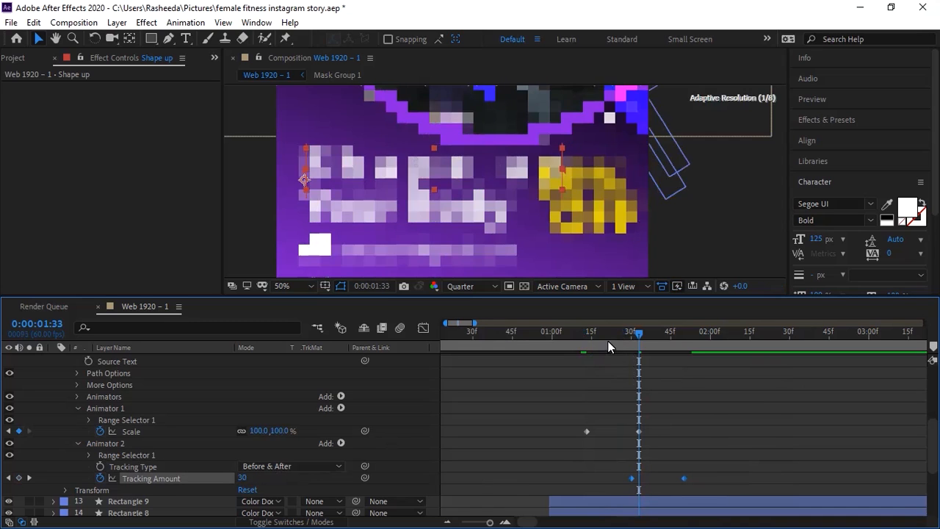
# Step: Check the headline's first frames, then select all Scale and Tracking keyframes
pyautogui.click(586, 343)
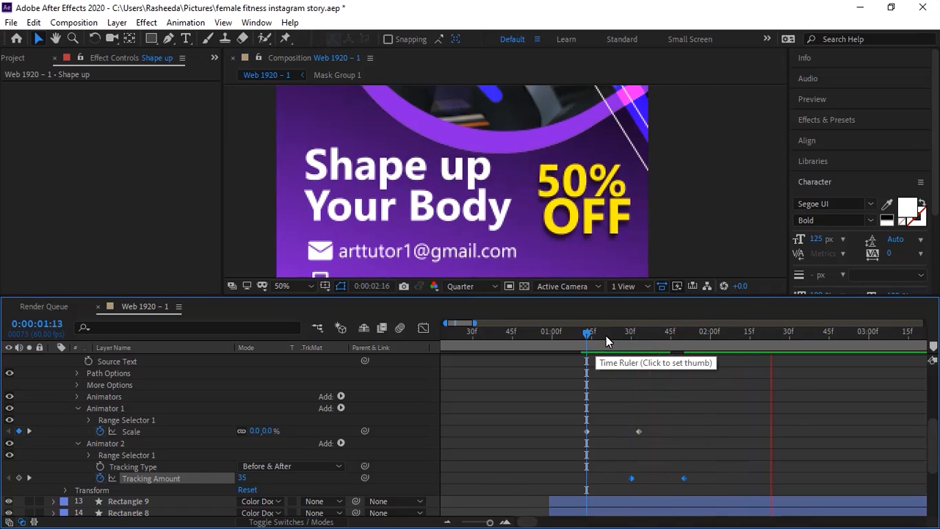
pyautogui.click(592, 343)
pyautogui.click(588, 343)
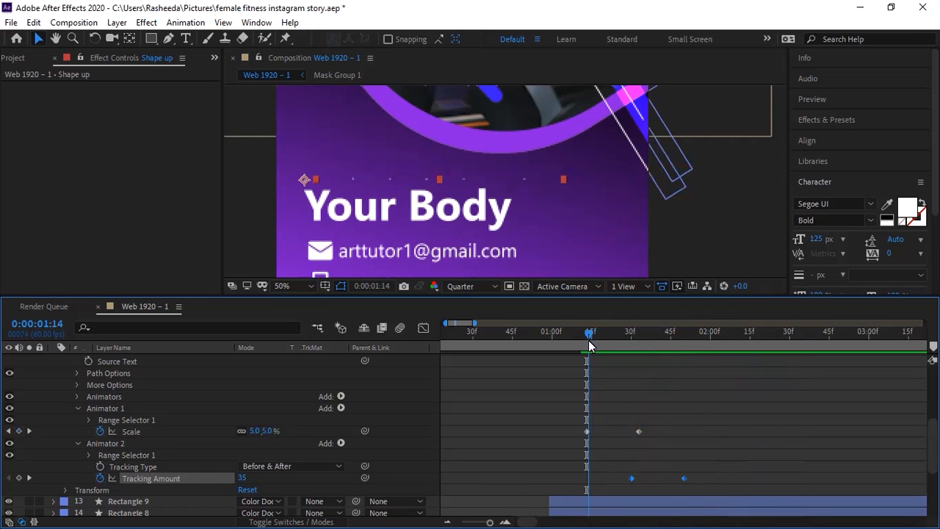
pyautogui.click(586, 343)
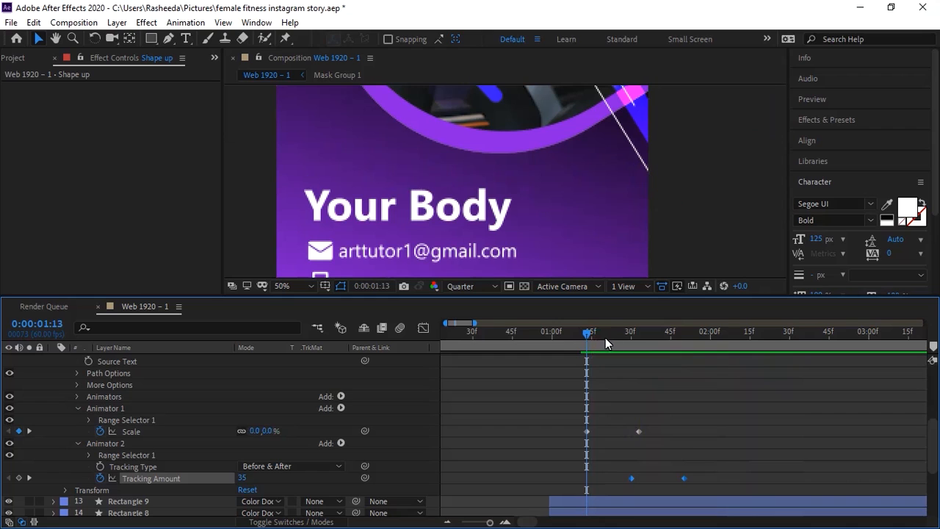
pyautogui.click(596, 342)
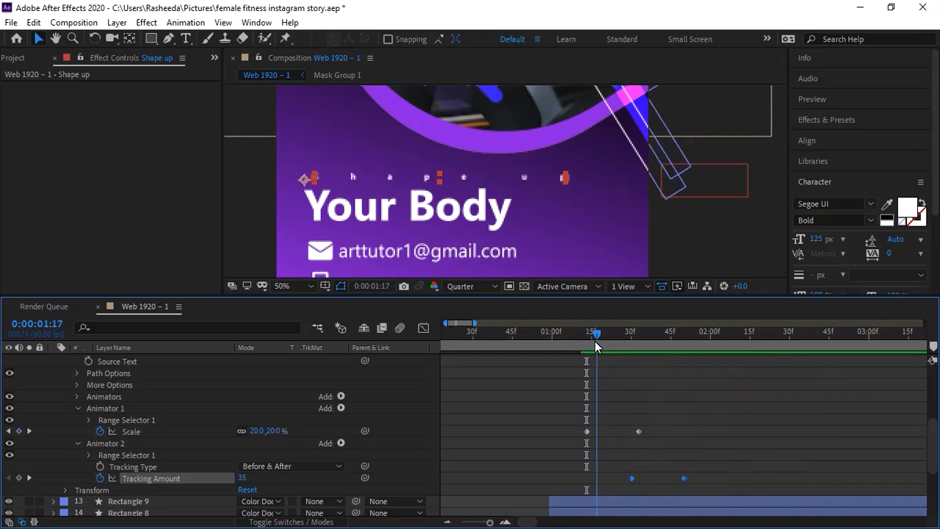
pyautogui.moveTo(611, 339); pyautogui.dragTo(586, 345)
pyautogui.moveTo(685, 416); pyautogui.dragTo(573, 446)
pyautogui.moveTo(734, 420); pyautogui.dragTo(560, 486)
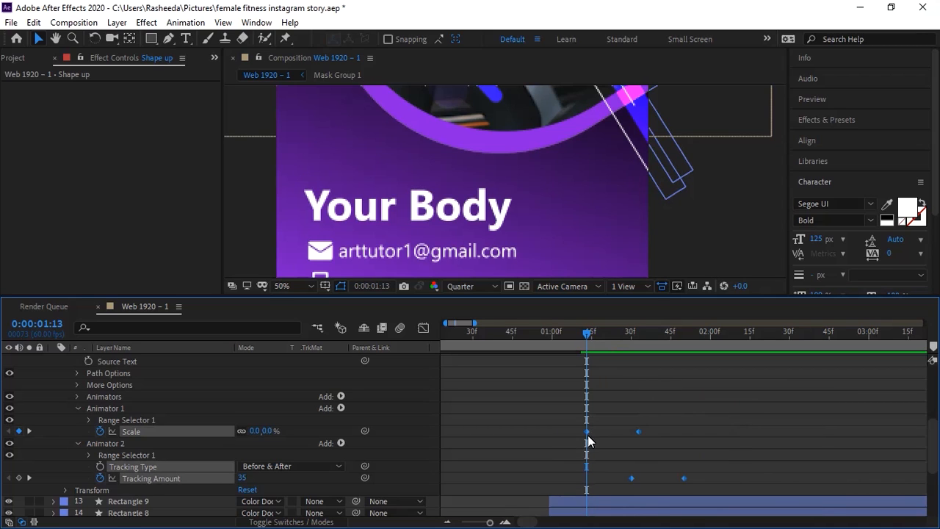
# Step: Easy-ease the Scale keyframes and widen their influence, raising the first keyframe to about 59%
pyautogui.rightClick(638, 432)
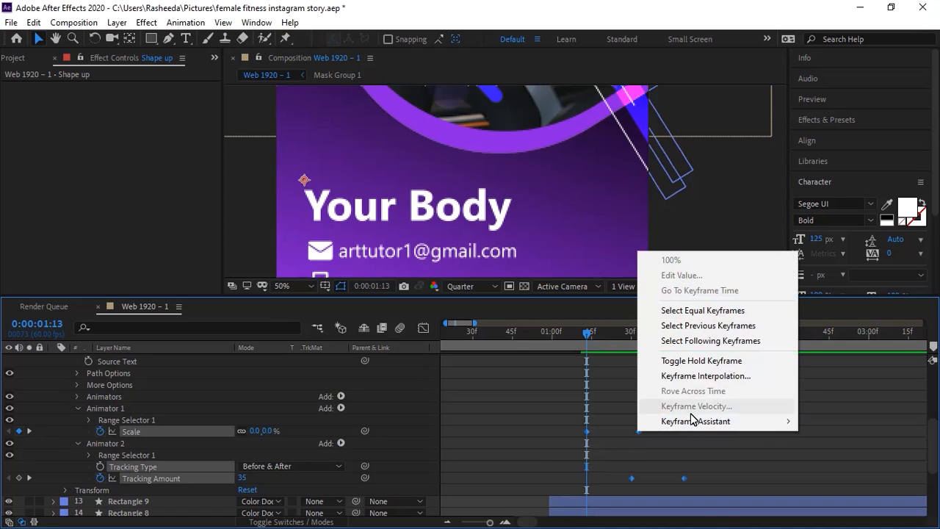
pyautogui.moveTo(676, 421)
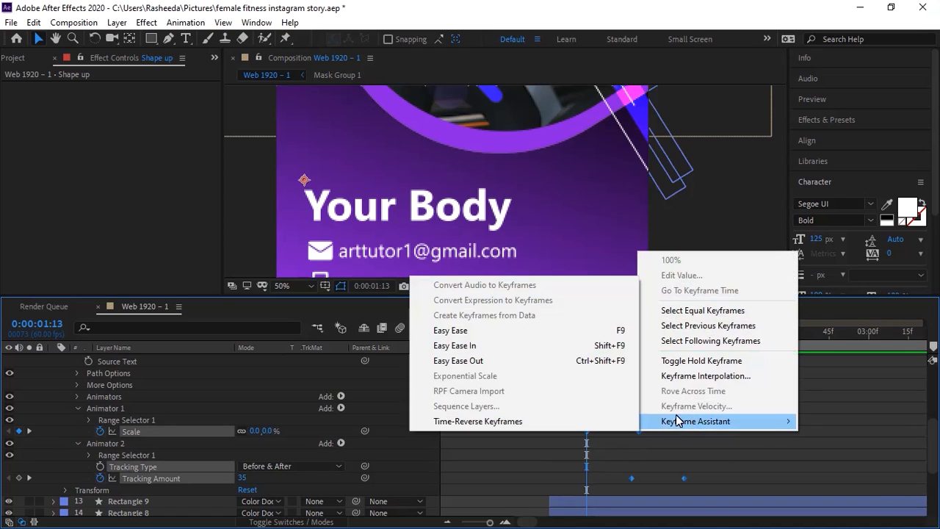
pyautogui.click(514, 331)
pyautogui.moveTo(574, 443); pyautogui.dragTo(571, 439)
pyautogui.click(423, 328)
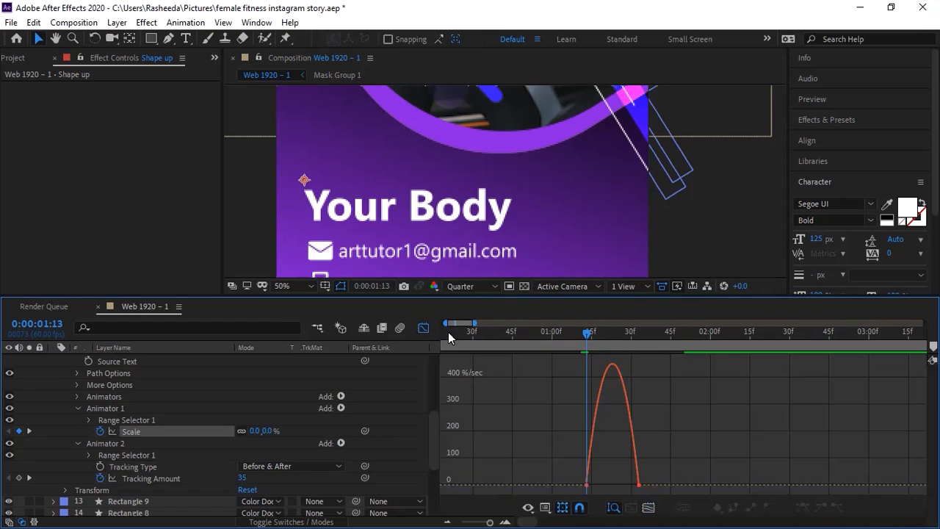
pyautogui.click(651, 507)
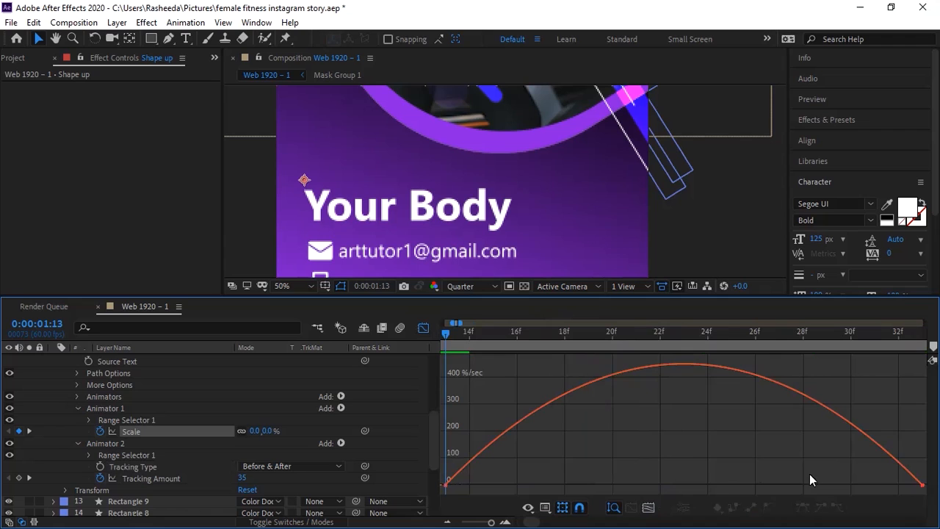
pyautogui.moveTo(924, 489)
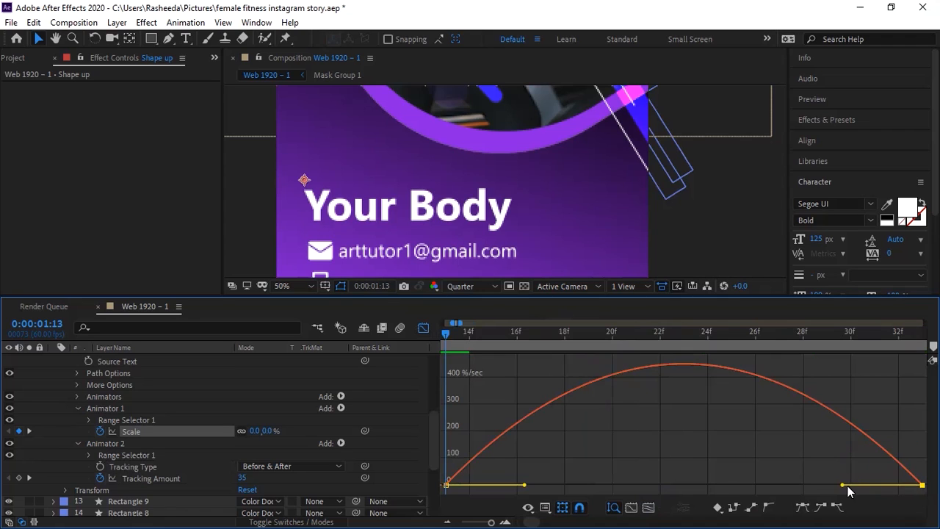
pyautogui.moveTo(843, 485); pyautogui.dragTo(771, 483)
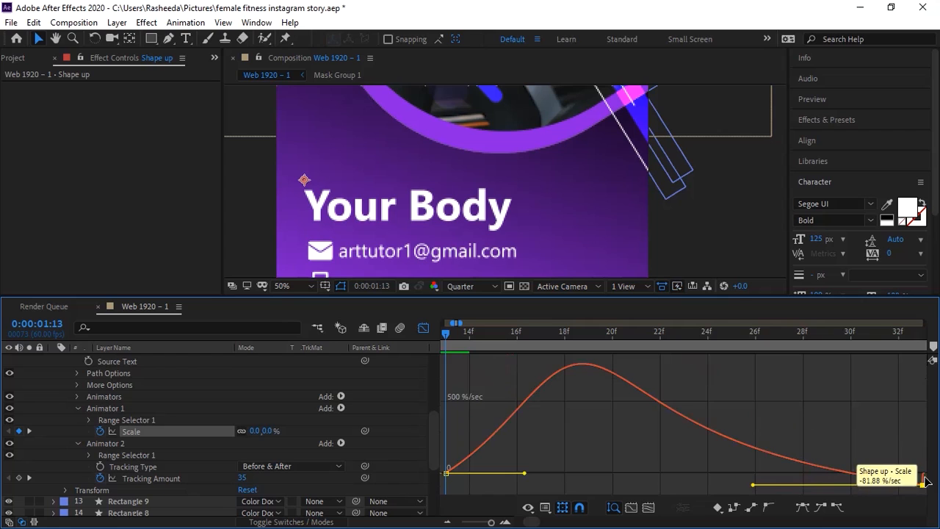
pyautogui.moveTo(752, 486); pyautogui.dragTo(742, 487)
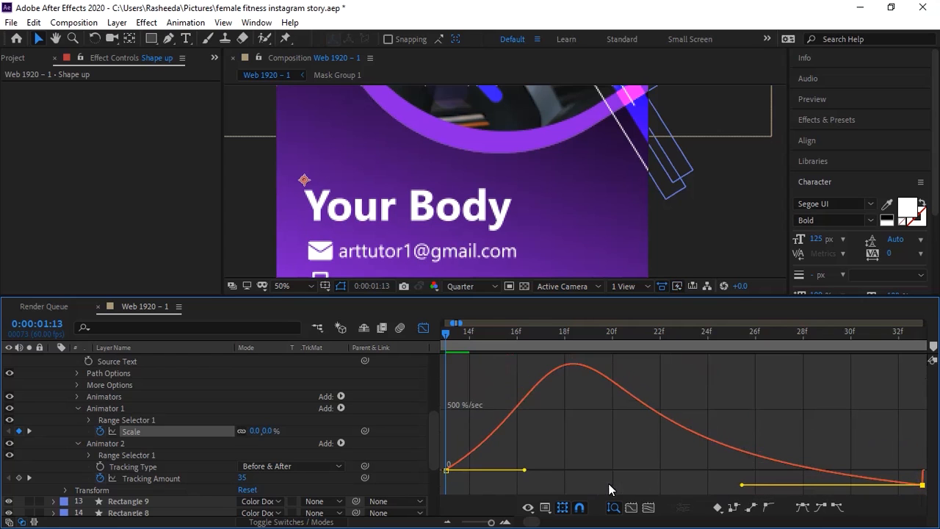
pyautogui.moveTo(527, 470); pyautogui.dragTo(588, 472)
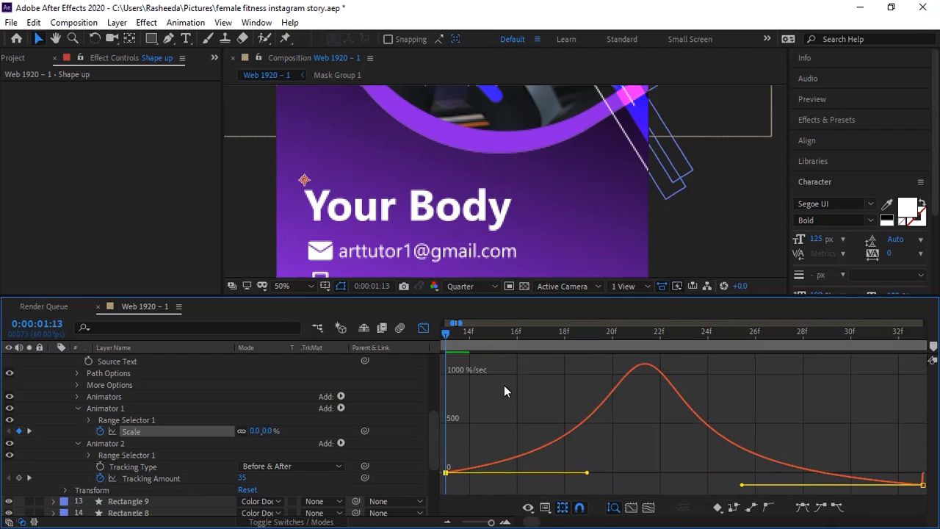
# Step: Preview the headline around frames 12–13 and fine-tune the Scale easing influence
pyautogui.press('space')
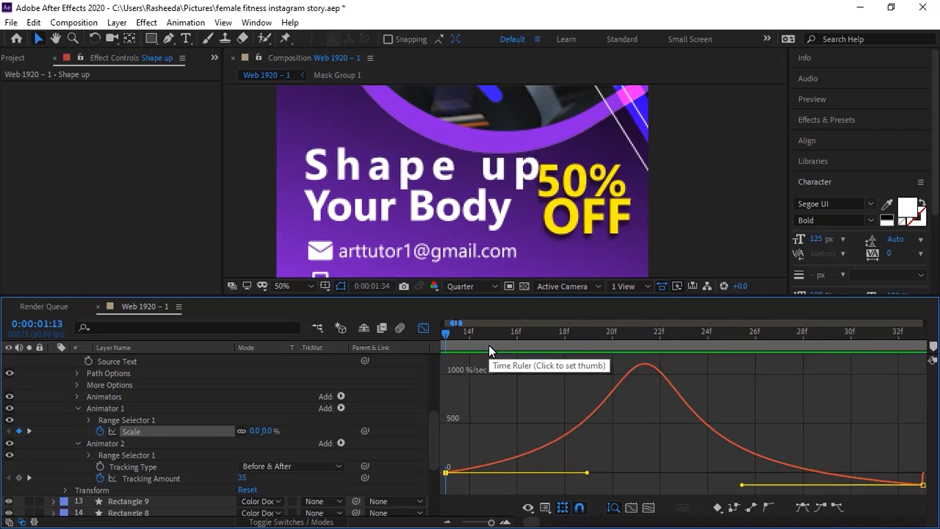
pyautogui.moveTo(453, 335); pyautogui.dragTo(436, 340)
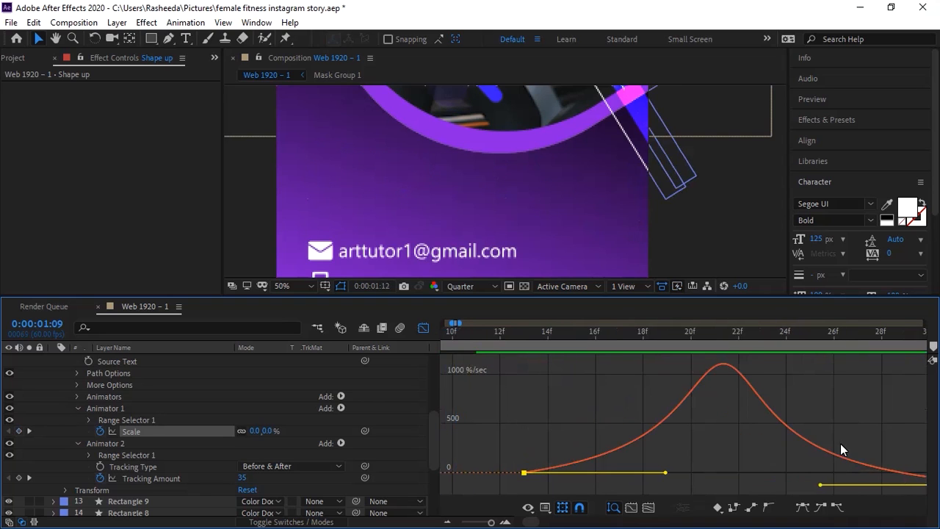
pyautogui.click(848, 485)
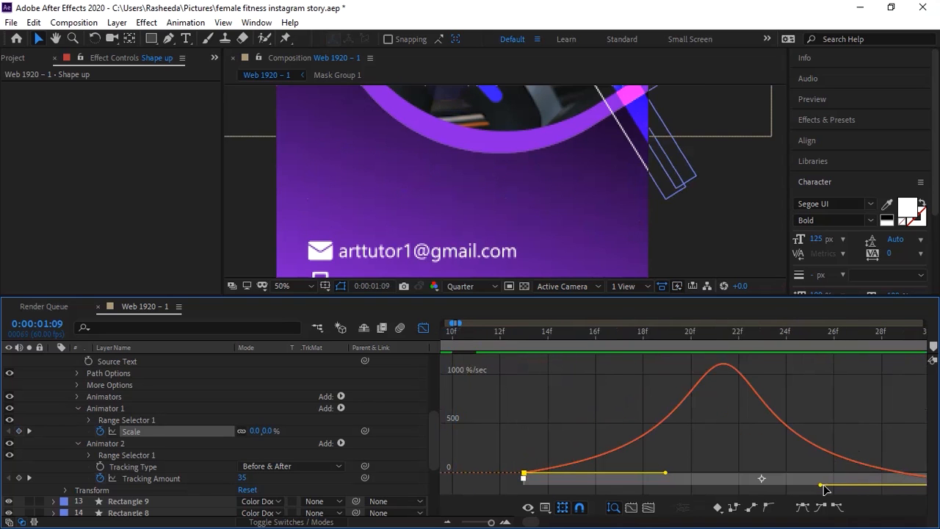
pyautogui.moveTo(820, 494)
pyautogui.mouseDown()
pyautogui.moveTo(842, 505)
pyautogui.moveTo(877, 493)
pyautogui.moveTo(830, 485)
pyautogui.mouseUp()
pyautogui.click(523, 338)
pyautogui.press('space')
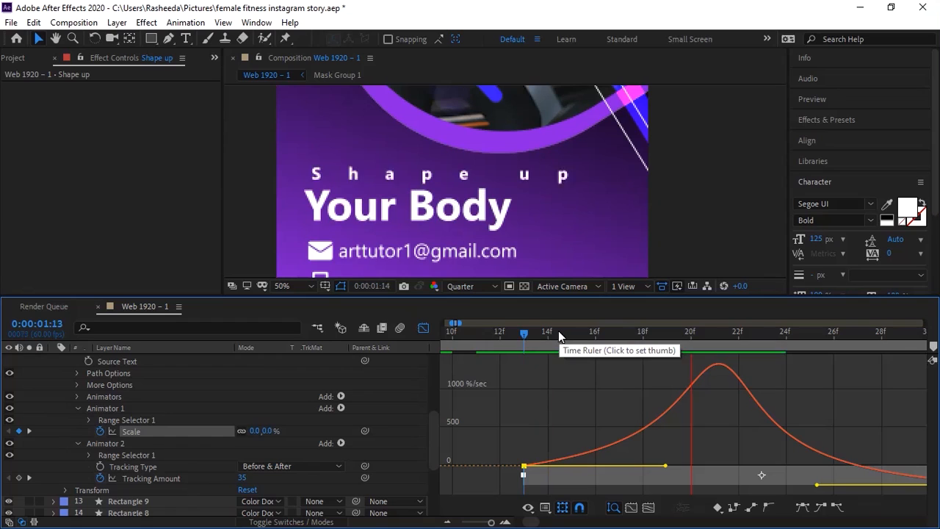
pyautogui.press('space')
pyautogui.click(500, 337)
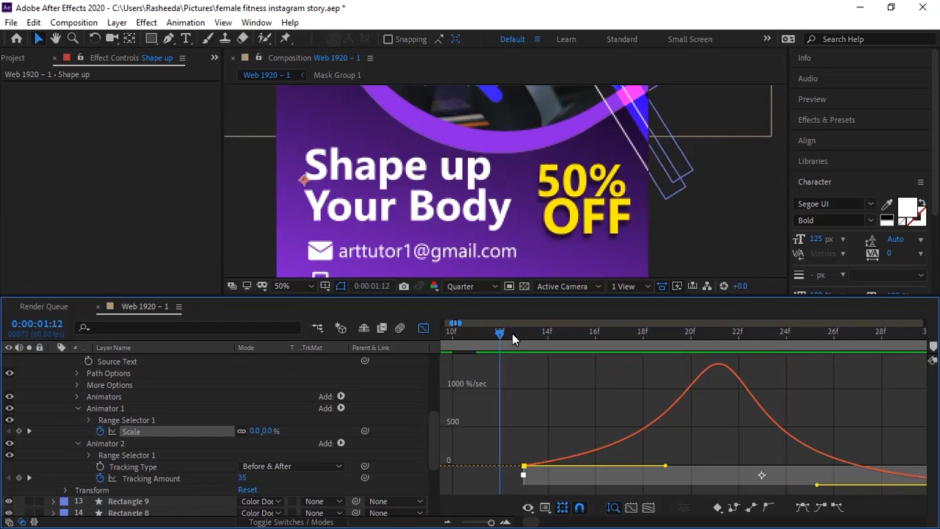
pyautogui.press('space')
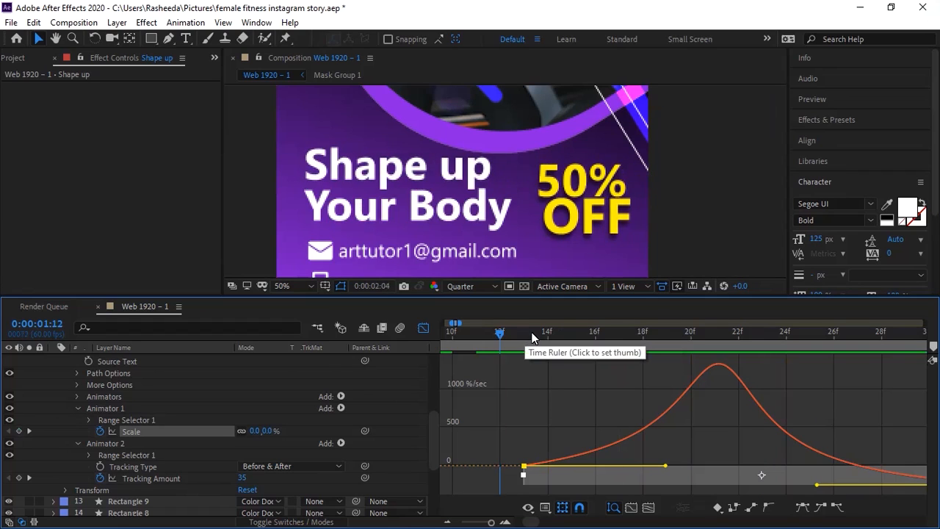
pyautogui.click(523, 334)
# Step: Ease the Tracking Amount curve: first keyframe influence about 59%, end keyframe about 85%
pyautogui.click(423, 327)
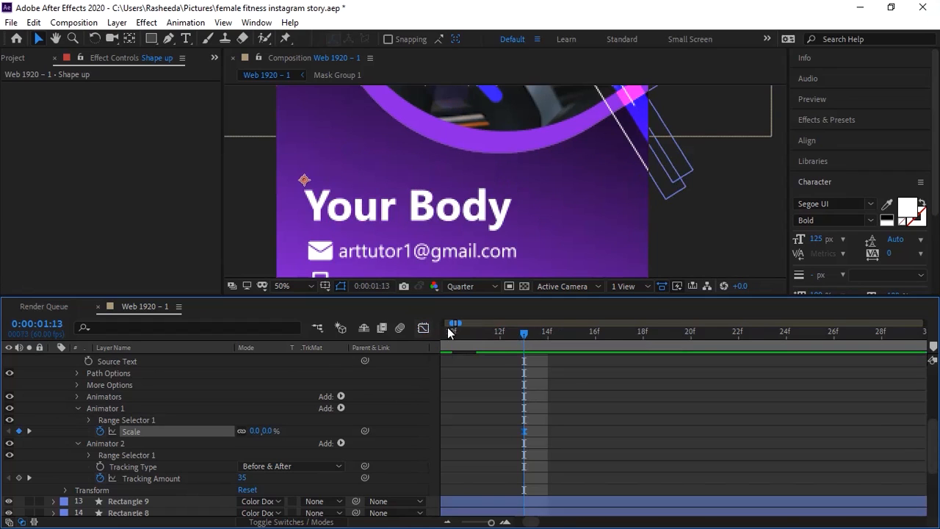
pyautogui.click(447, 521)
pyautogui.click(501, 502)
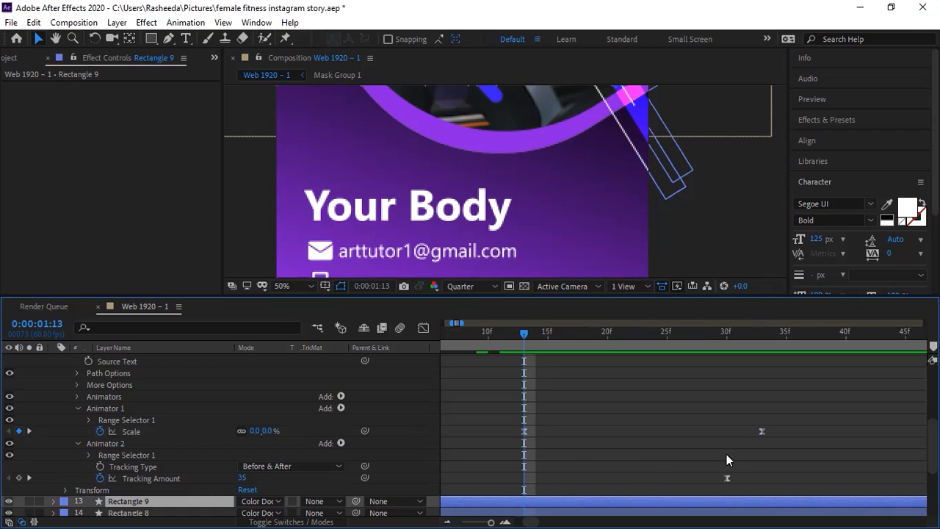
pyautogui.click(447, 521)
pyautogui.click(447, 521)
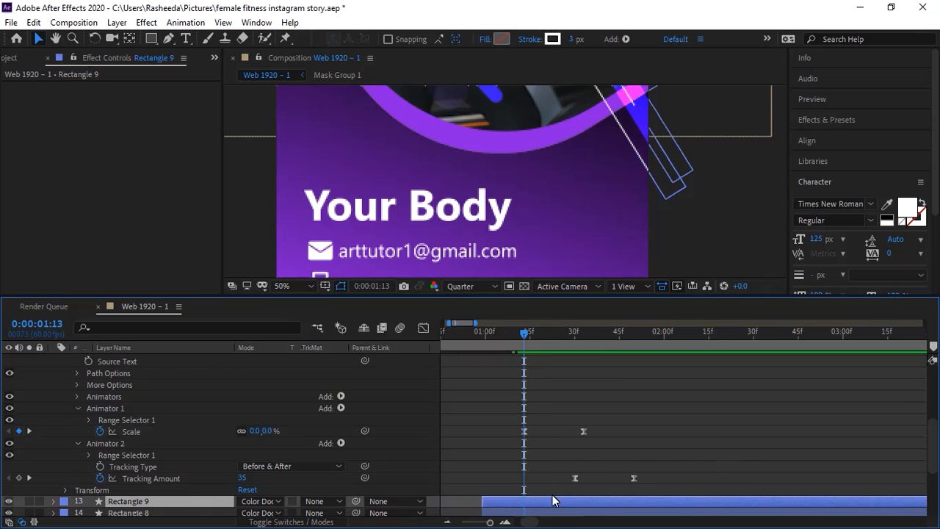
pyautogui.moveTo(554, 472); pyautogui.dragTo(651, 487)
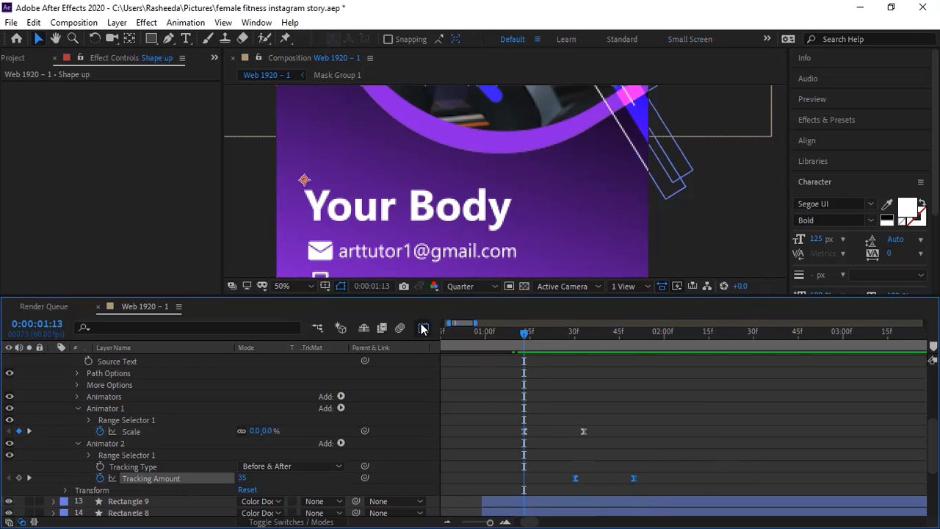
pyautogui.click(423, 328)
pyautogui.click(647, 507)
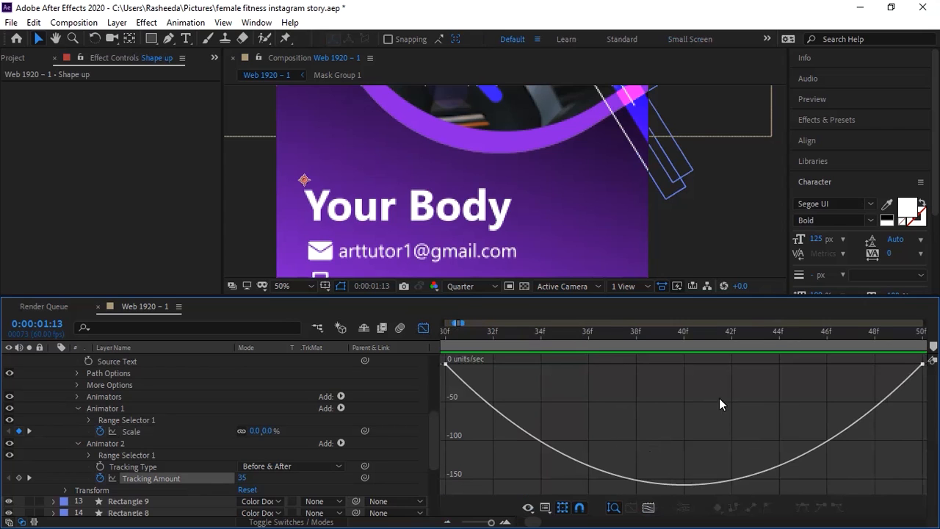
pyautogui.click(922, 364)
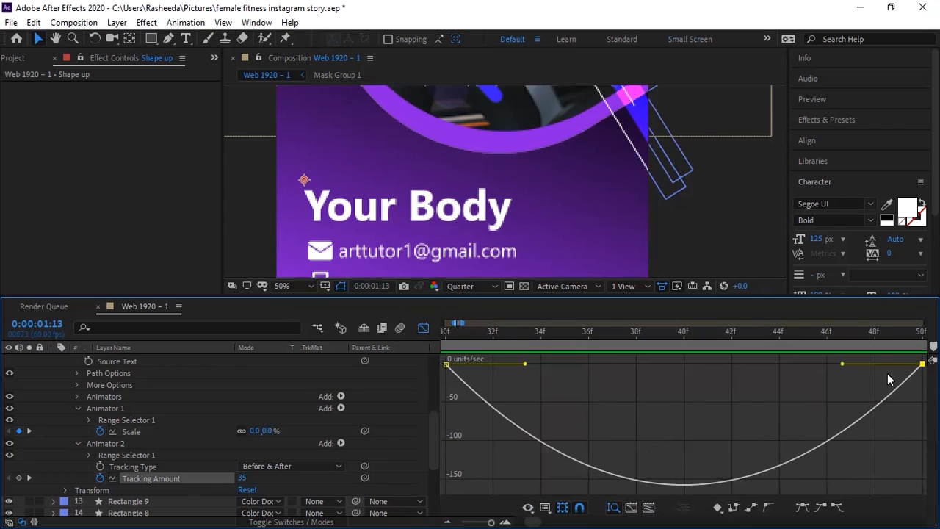
pyautogui.moveTo(842, 367); pyautogui.dragTo(717, 346)
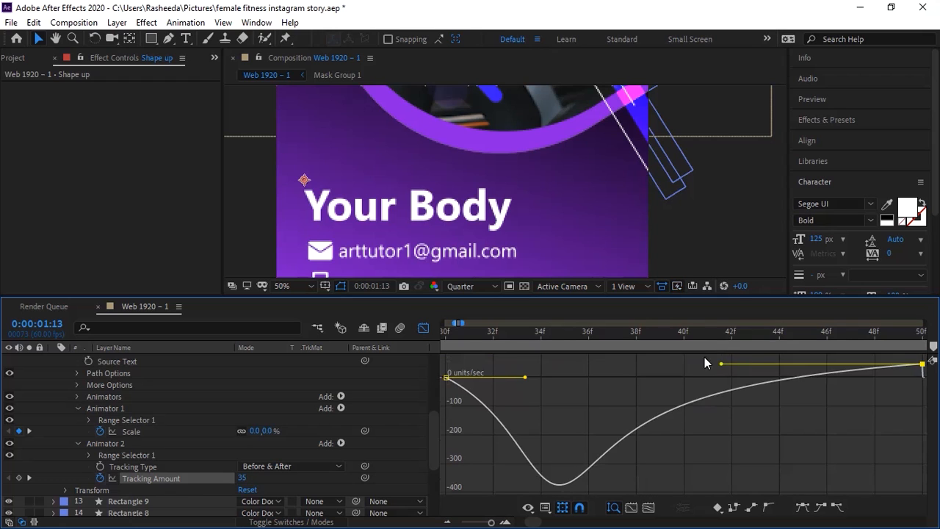
pyautogui.moveTo(524, 377); pyautogui.dragTo(591, 374)
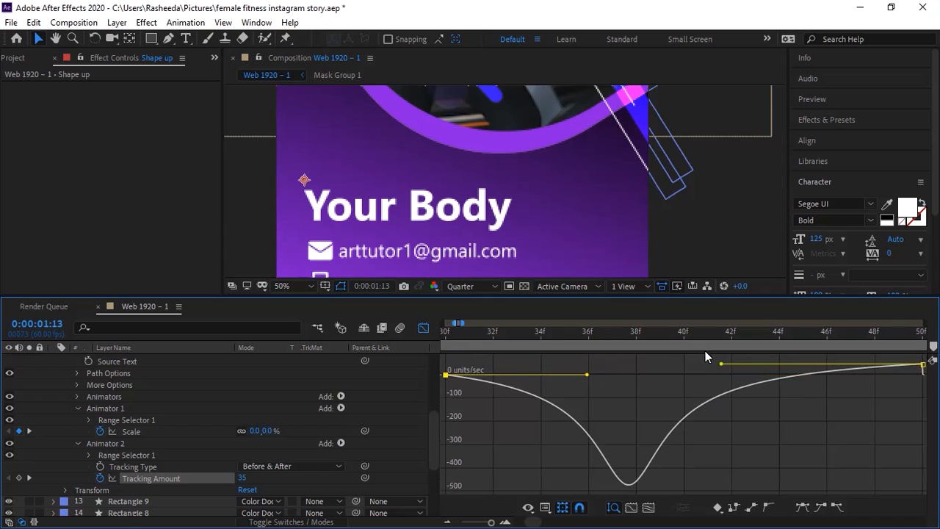
pyautogui.moveTo(721, 363); pyautogui.dragTo(720, 356)
# Step: Preview the headline from the start, then collapse and select Animator 1 and Animator 2
pyautogui.press('space')
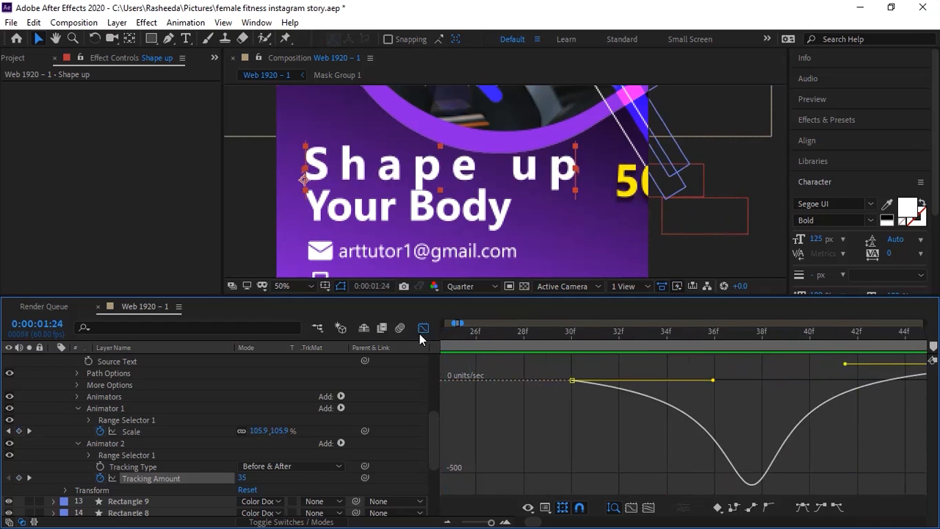
pyautogui.moveTo(494, 522); pyautogui.dragTo(483, 523)
pyautogui.moveTo(470, 337); pyautogui.dragTo(440, 340)
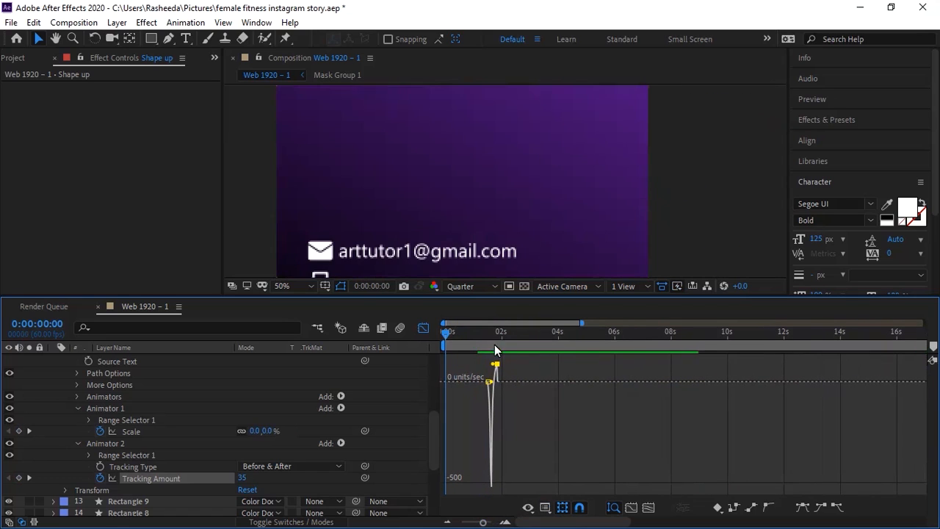
pyautogui.press('space')
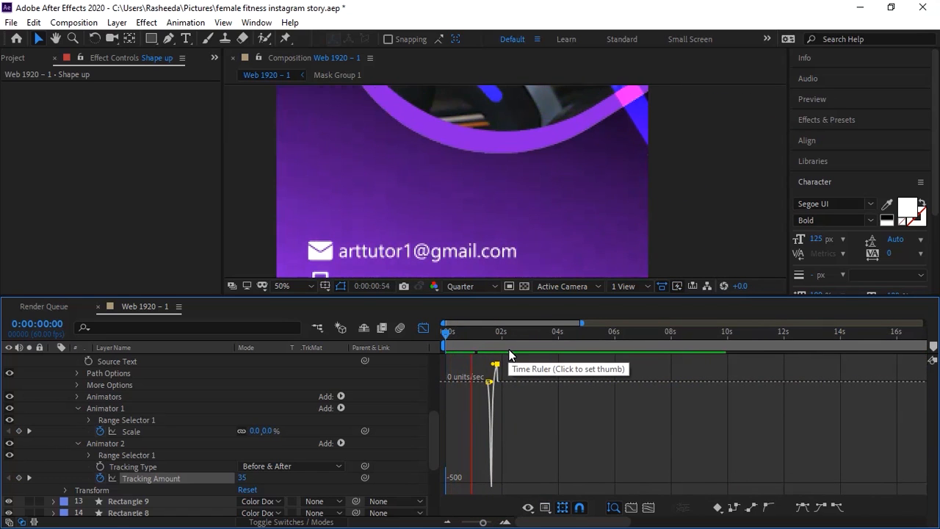
pyautogui.moveTo(495, 337); pyautogui.dragTo(481, 334)
pyautogui.press('space')
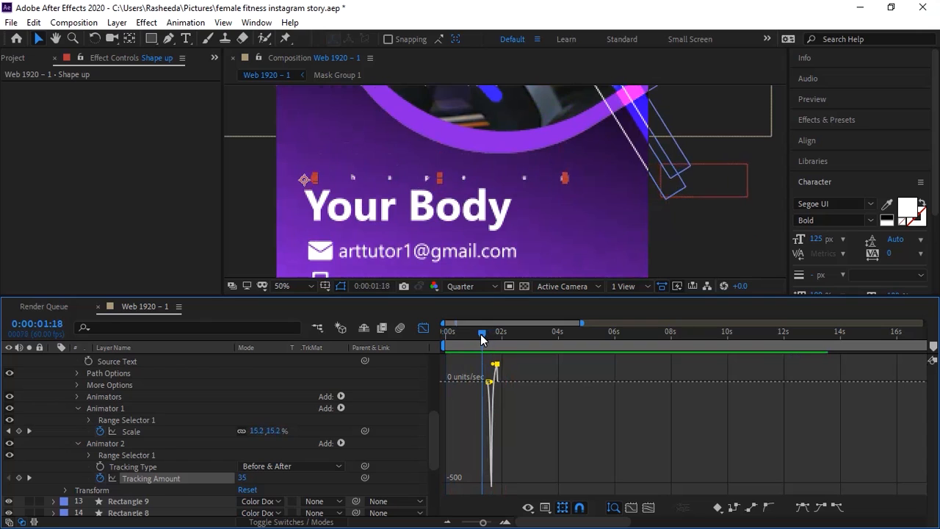
pyautogui.click(79, 409)
pyautogui.click(105, 408)
pyautogui.keyDown('shift'); pyautogui.click(112, 420); pyautogui.keyUp('shift')
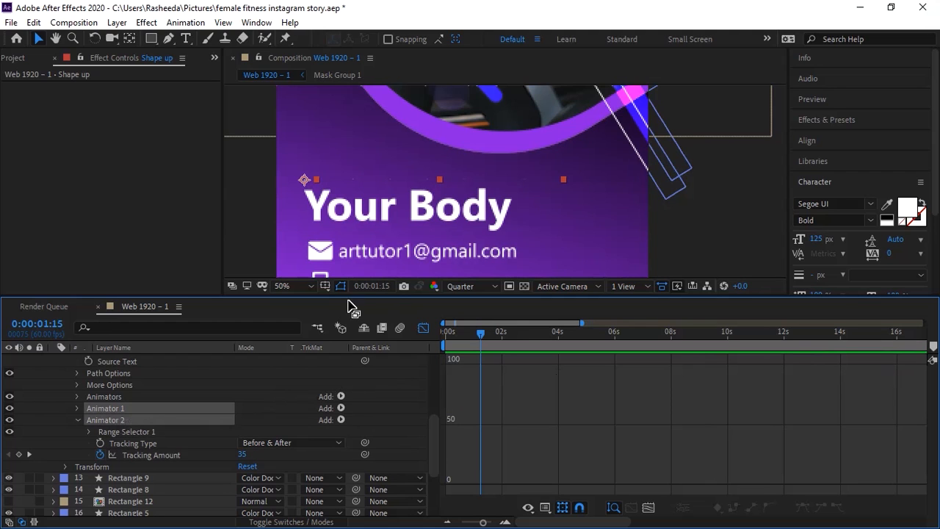
# Step: Slide the Your Body layer bar so it starts at the playhead
pyautogui.click(423, 328)
pyautogui.scroll(5, 927, 434)
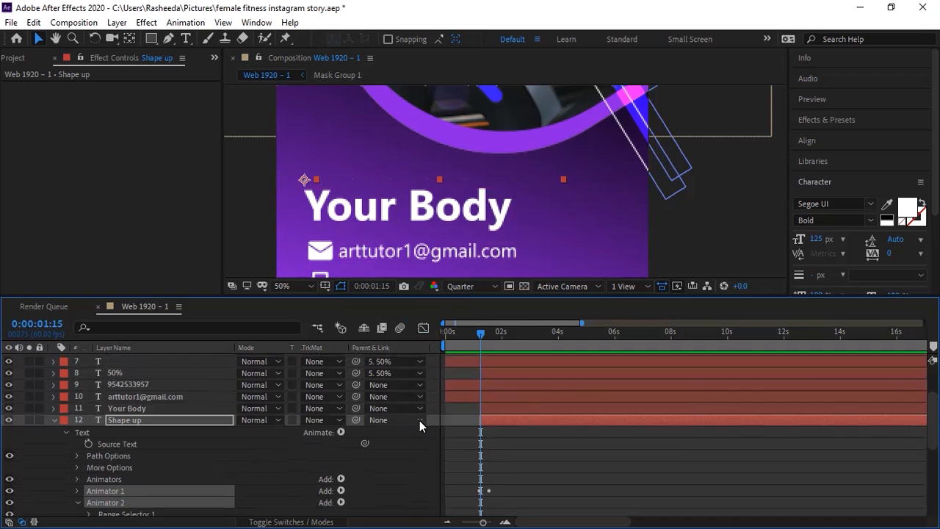
pyautogui.click(492, 409)
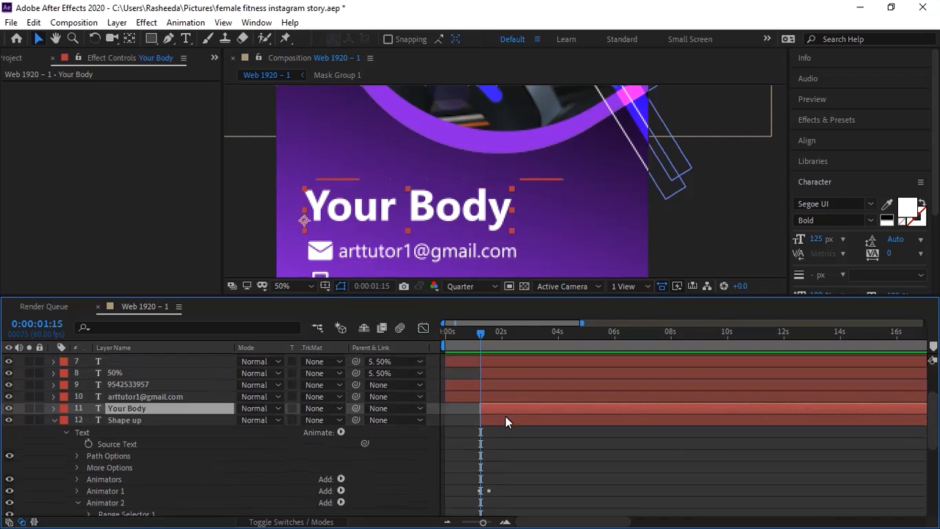
pyautogui.click(504, 520)
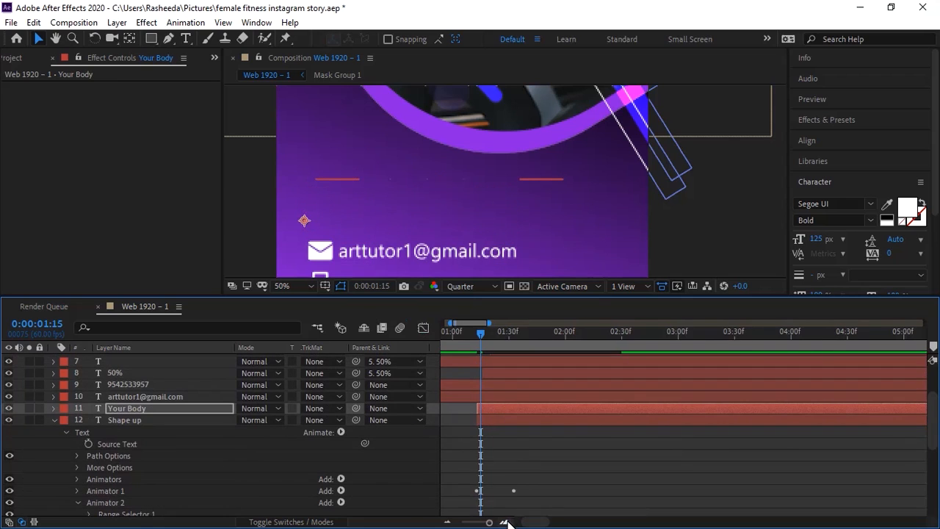
pyautogui.click(504, 520)
pyautogui.click(504, 521)
pyautogui.moveTo(533, 522); pyautogui.dragTo(516, 522)
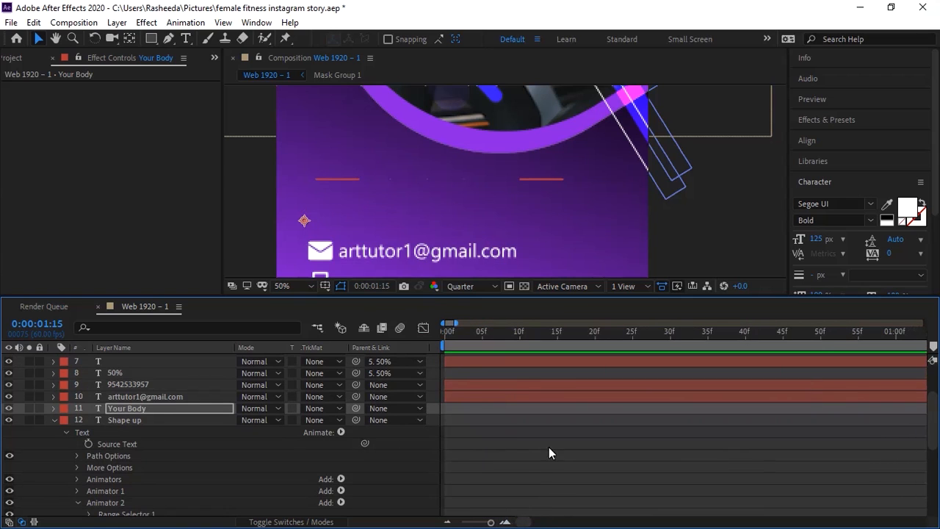
pyautogui.click(447, 521)
pyautogui.click(447, 521)
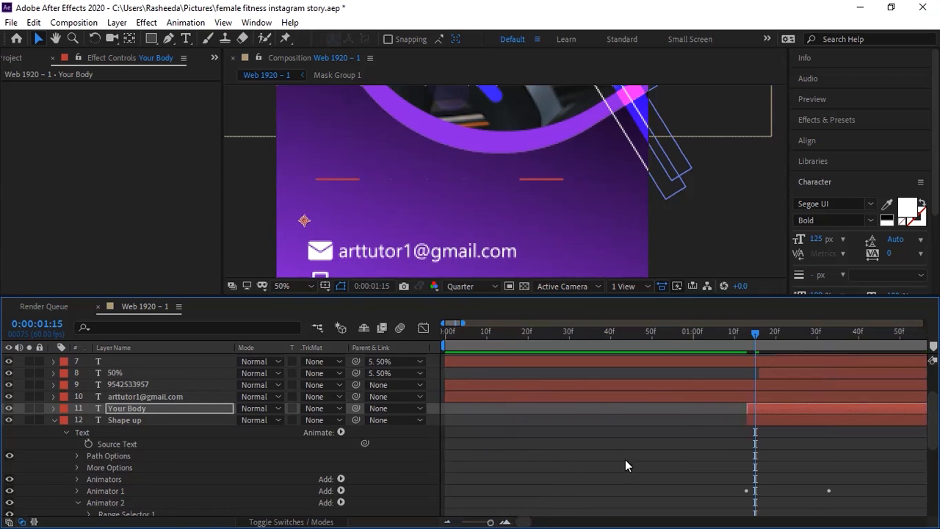
pyautogui.click(505, 521)
pyautogui.click(504, 521)
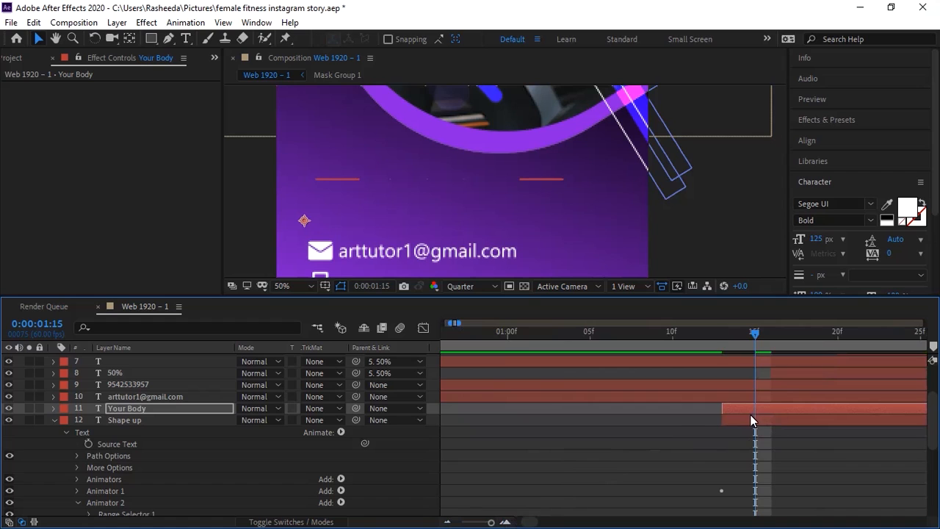
pyautogui.moveTo(741, 409); pyautogui.dragTo(791, 411)
# Step: Preview the staggered headline from about 1:13 at 25% size and fold the Shape up properties
pyautogui.moveTo(743, 339); pyautogui.dragTo(728, 344)
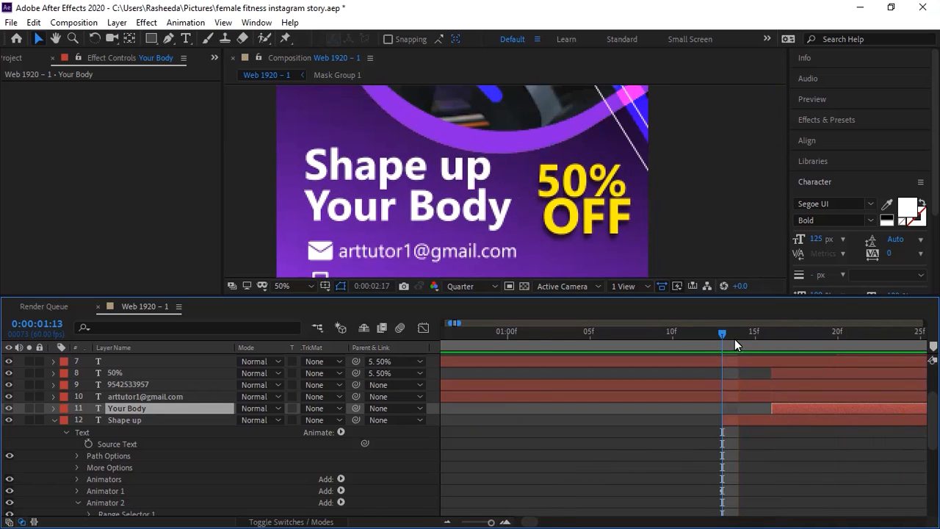
pyautogui.click(735, 339)
pyautogui.press(',')
pyautogui.press(',')
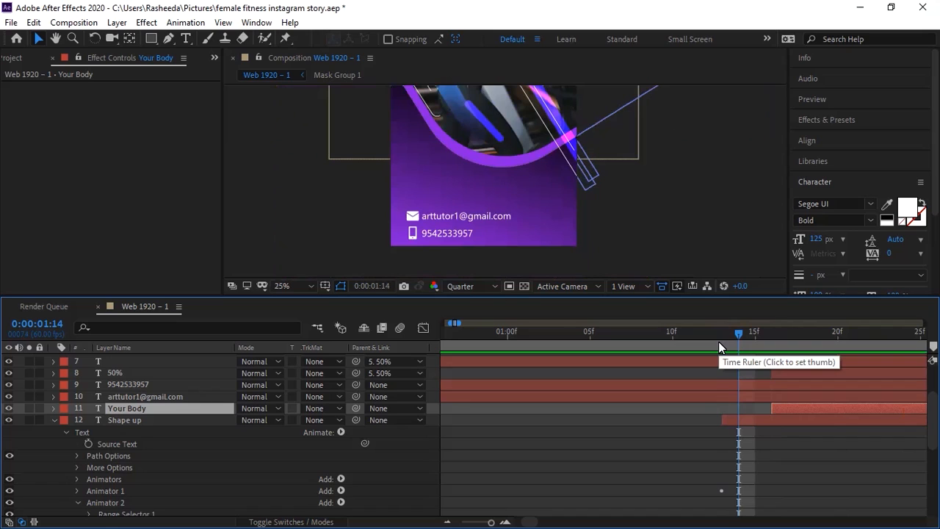
pyautogui.click(724, 336)
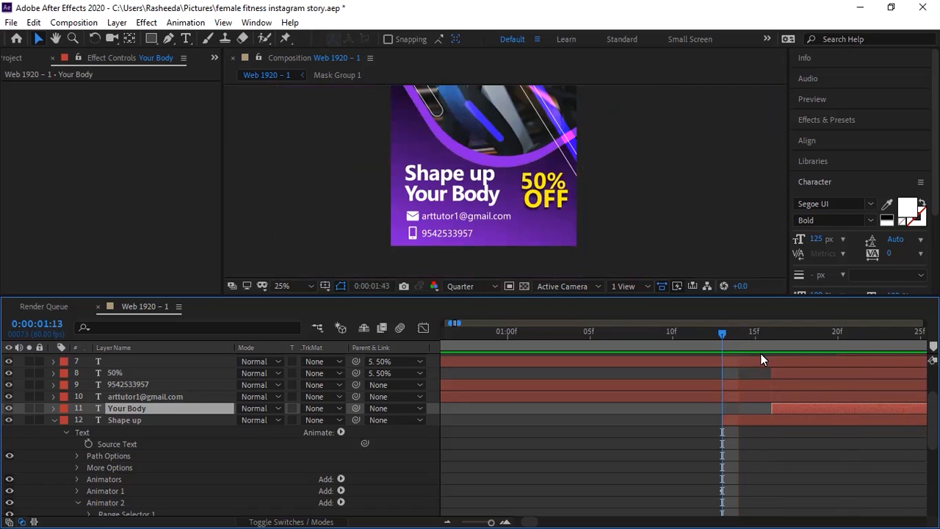
pyautogui.press('space')
pyautogui.press('space')
pyautogui.moveTo(738, 340); pyautogui.dragTo(719, 335)
pyautogui.press('space')
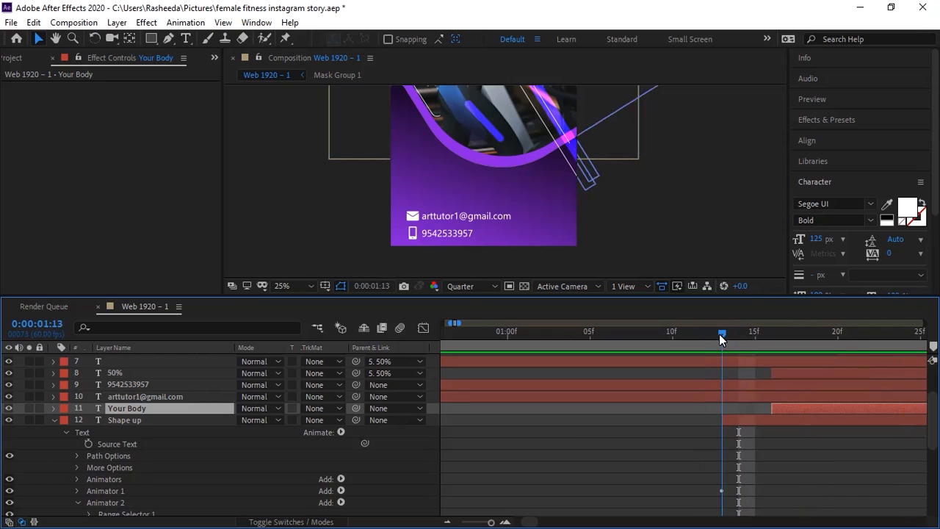
pyautogui.click(57, 419)
pyautogui.click(423, 217)
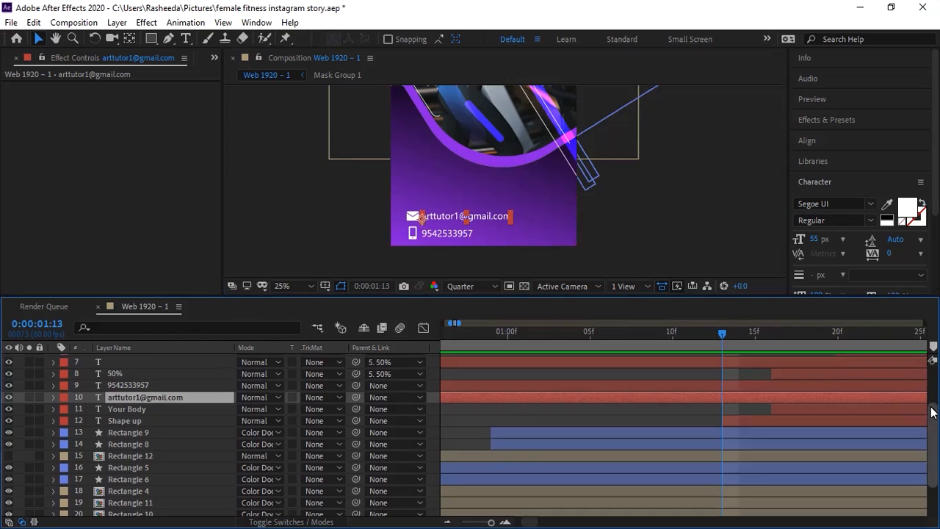
# Step: Scrub the timeline to about 1:26 to review the text animating in
pyautogui.scroll(3, 931, 399)
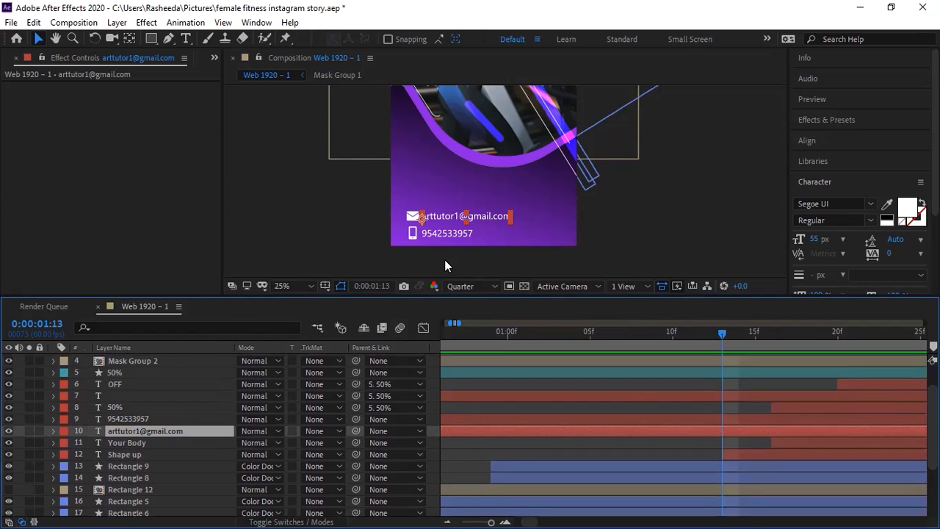
pyautogui.keyDown('shift'); pyautogui.click(408, 215); pyautogui.keyUp('shift')
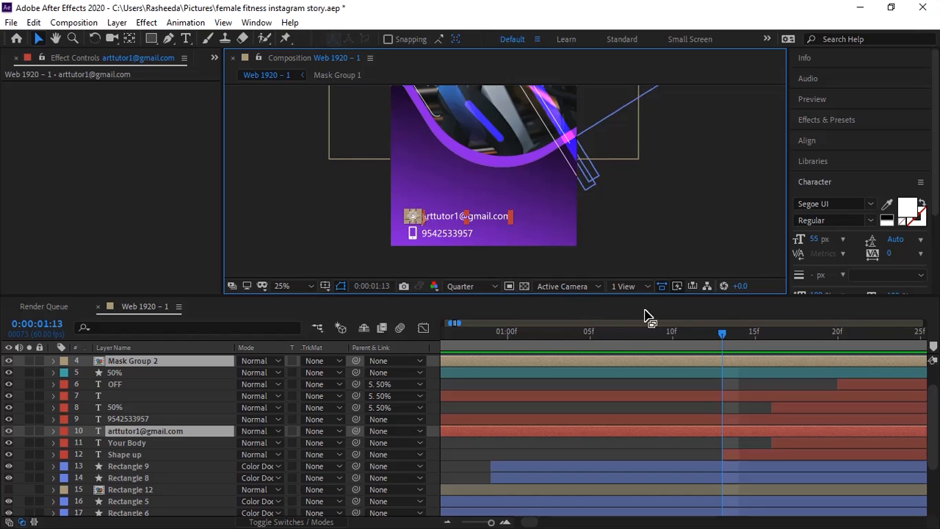
pyautogui.moveTo(739, 335); pyautogui.dragTo(885, 336)
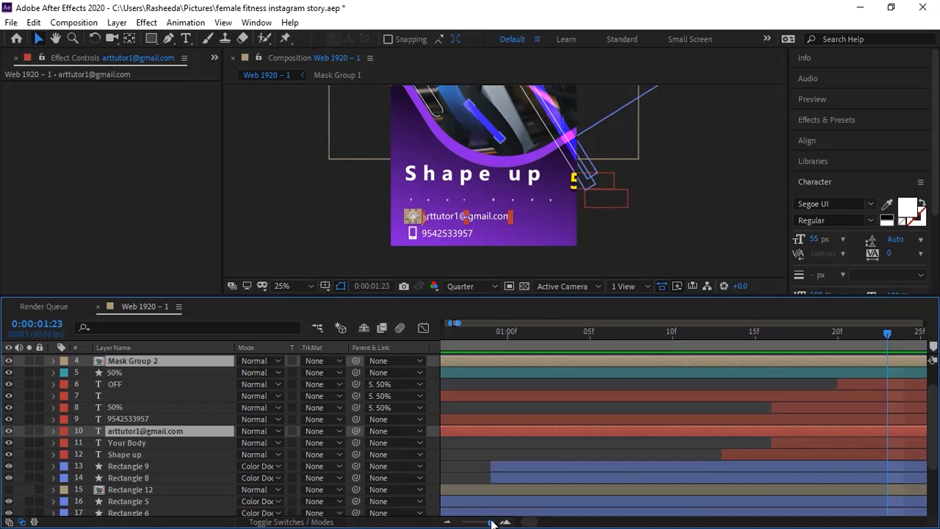
pyautogui.moveTo(491, 522); pyautogui.dragTo(488, 522)
pyautogui.moveTo(575, 335)
pyautogui.mouseDown()
pyautogui.moveTo(608, 336)
pyautogui.moveTo(564, 331)
pyautogui.mouseUp()
pyautogui.click(636, 230)
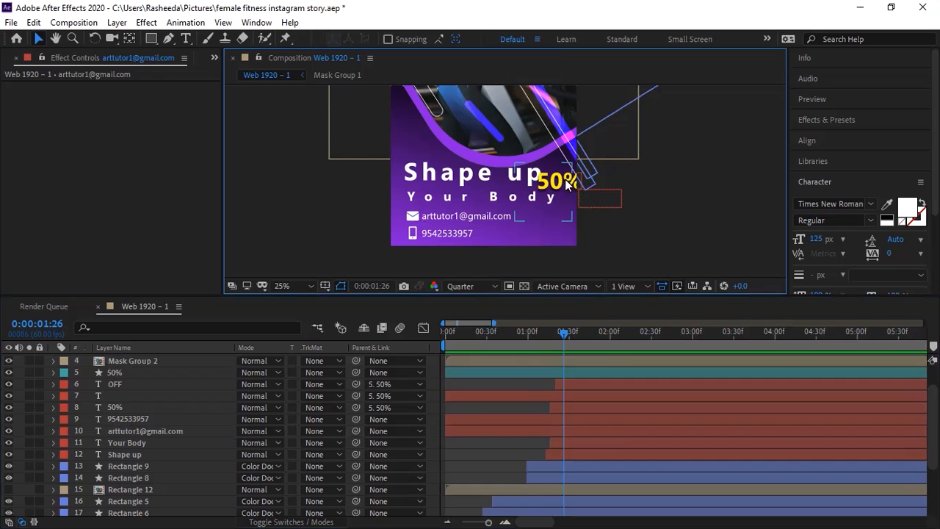
# Step: Select only the extra 50% shape layer and delete it
pyautogui.click(569, 184)
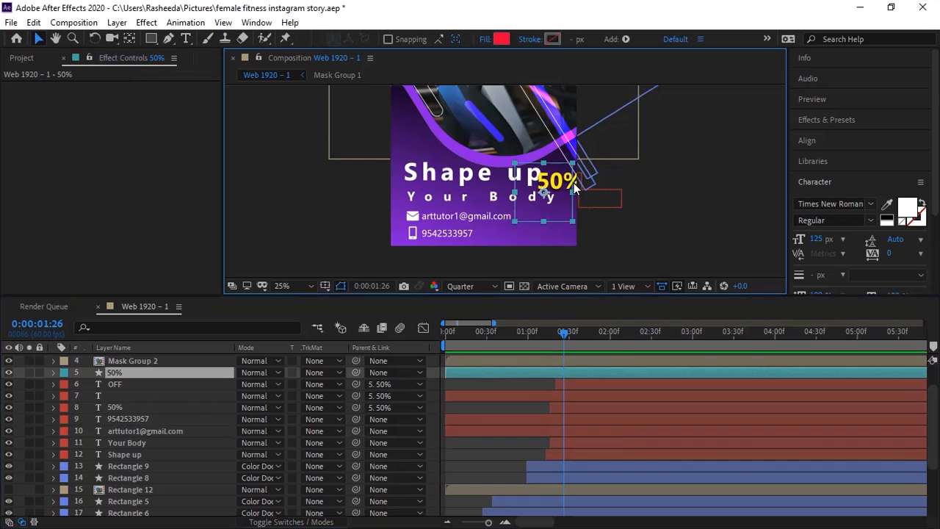
pyautogui.keyDown('ctrl'); pyautogui.click(142, 384); pyautogui.keyUp('ctrl')
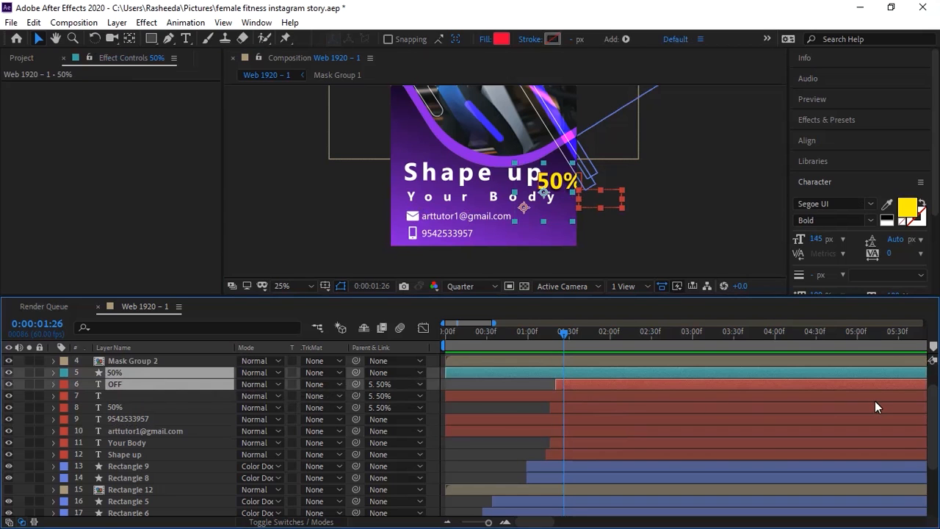
pyautogui.scroll(2, 928, 412)
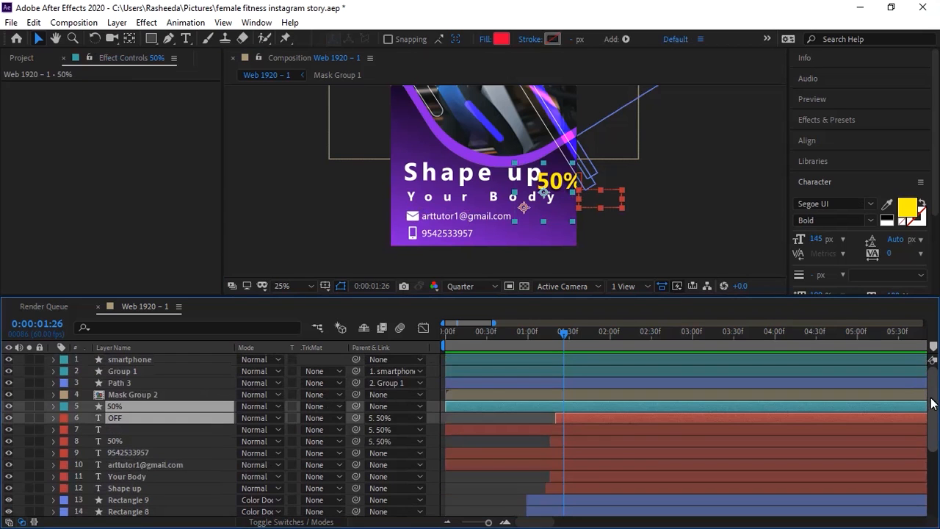
pyautogui.scroll(-3, 930, 422)
pyautogui.scroll(3, 227, 382)
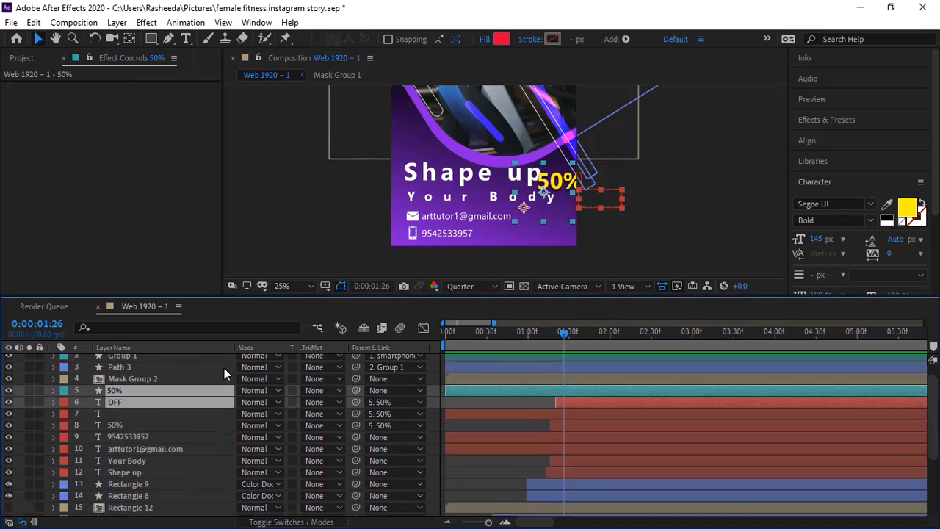
pyautogui.click(123, 403)
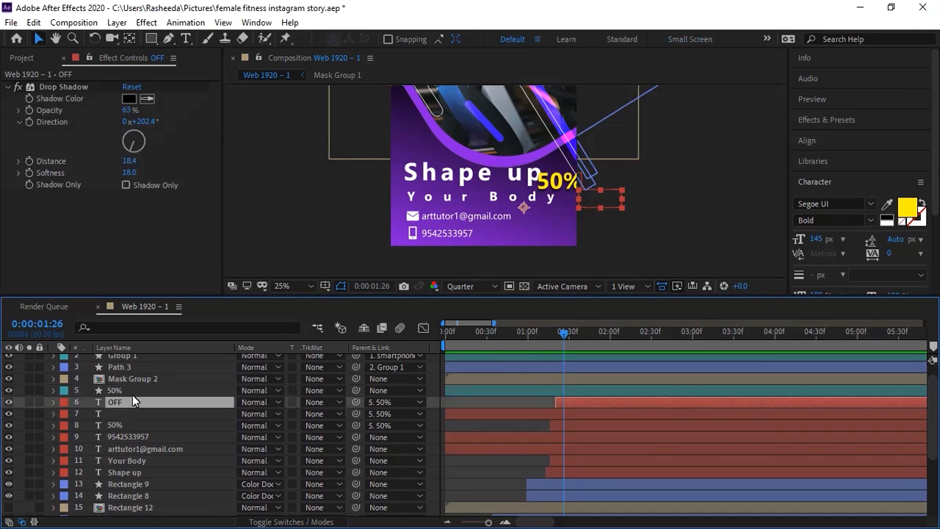
pyautogui.keyDown('ctrl'); pyautogui.click(136, 391); pyautogui.keyUp('ctrl')
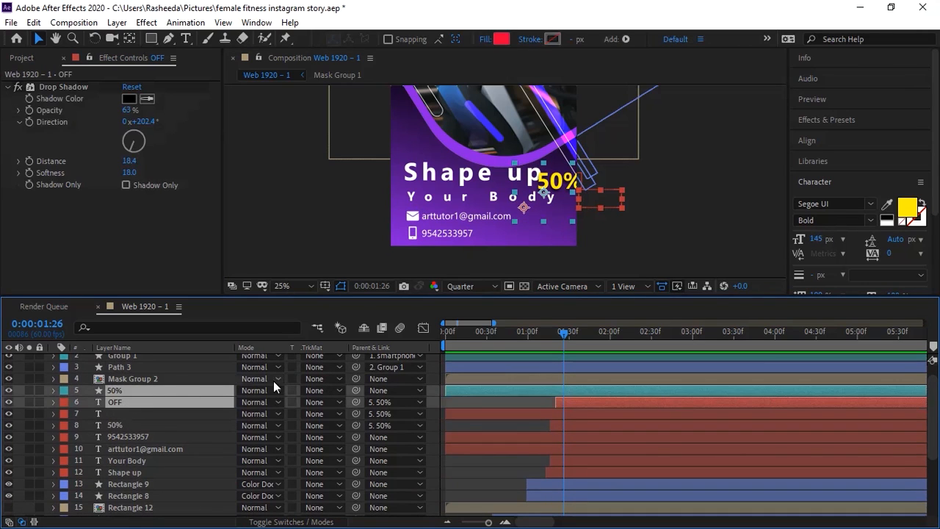
pyautogui.click(464, 397)
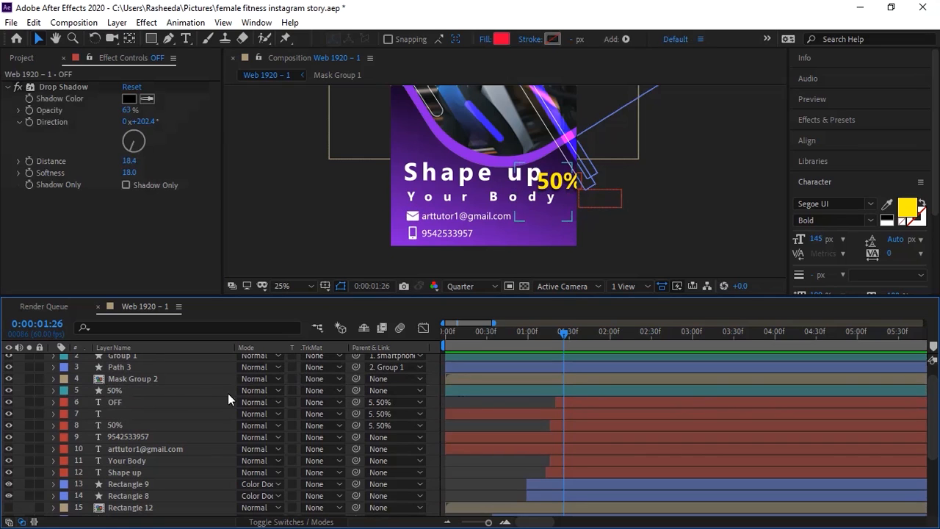
pyautogui.click(187, 391)
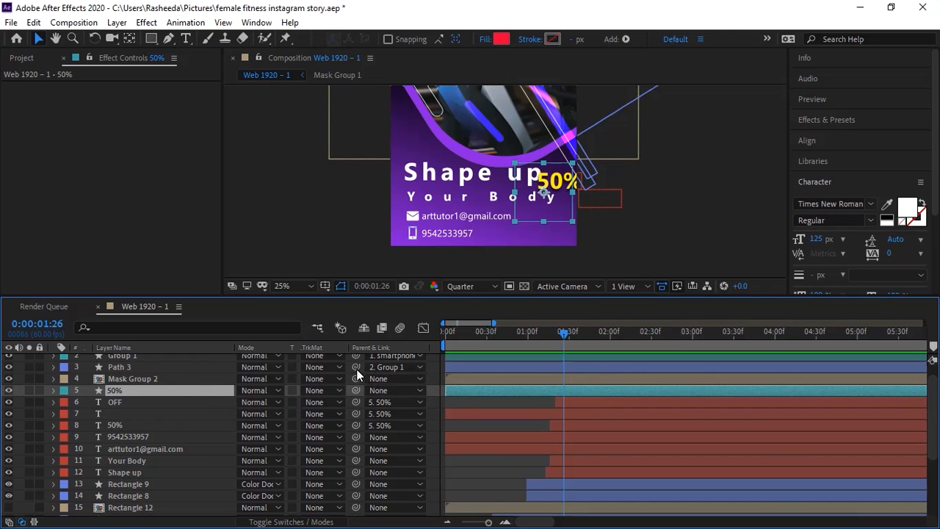
pyautogui.press('Delete')
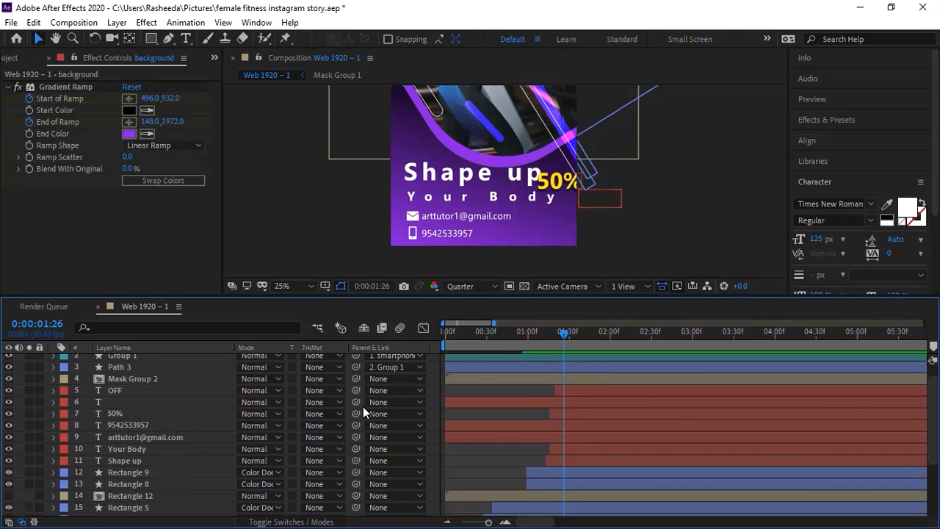
# Step: Shift the 50% and OFF text layers slightly later, to around 0:00:01:30
pyautogui.click(115, 413)
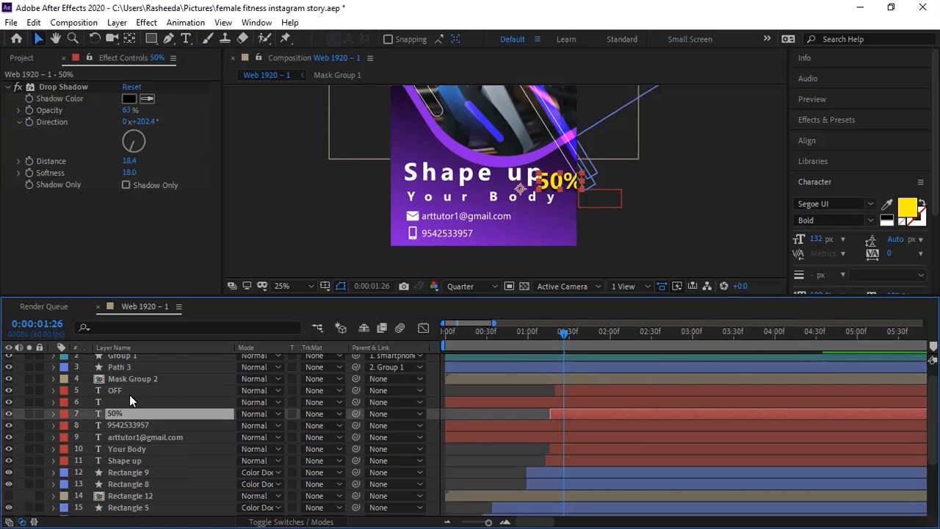
pyautogui.keyDown('ctrl'); pyautogui.click(184, 389); pyautogui.keyUp('ctrl')
pyautogui.moveTo(565, 337); pyautogui.dragTo(572, 336)
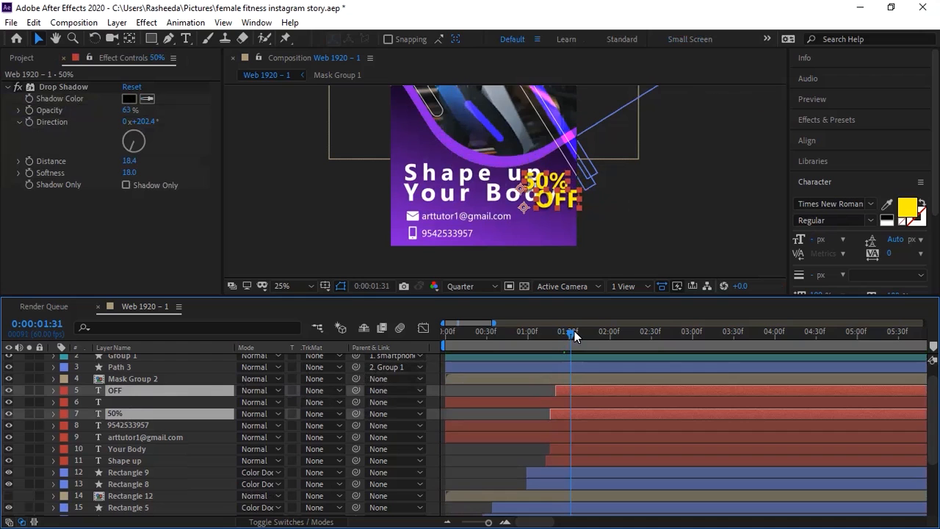
pyautogui.press('[')
pyautogui.moveTo(570, 332); pyautogui.dragTo(566, 333)
pyautogui.hotkey('ctrl', 'z')
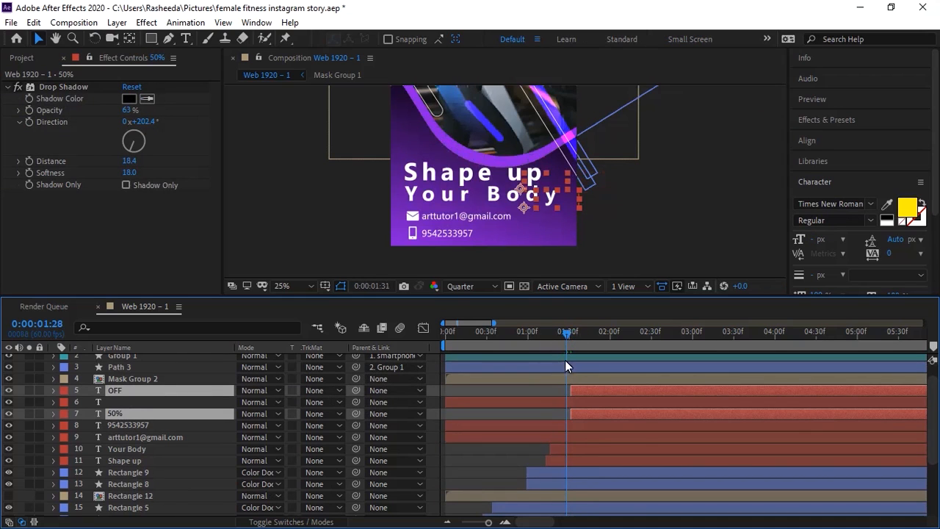
pyautogui.moveTo(577, 388); pyautogui.dragTo(593, 387)
# Step: Preview the 50% OFF timing, then select the email text and icon layers
pyautogui.moveTo(523, 339); pyautogui.dragTo(509, 339)
pyautogui.press('space')
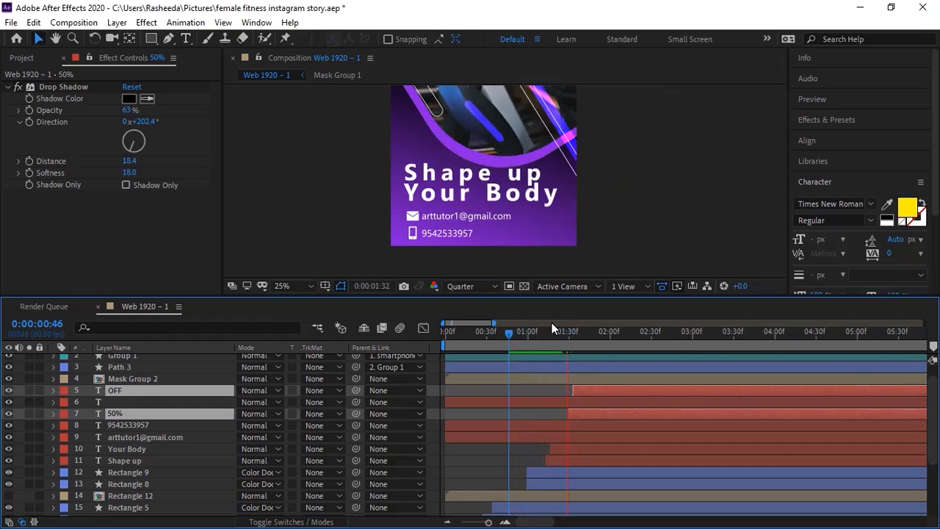
pyautogui.moveTo(565, 333); pyautogui.dragTo(609, 331)
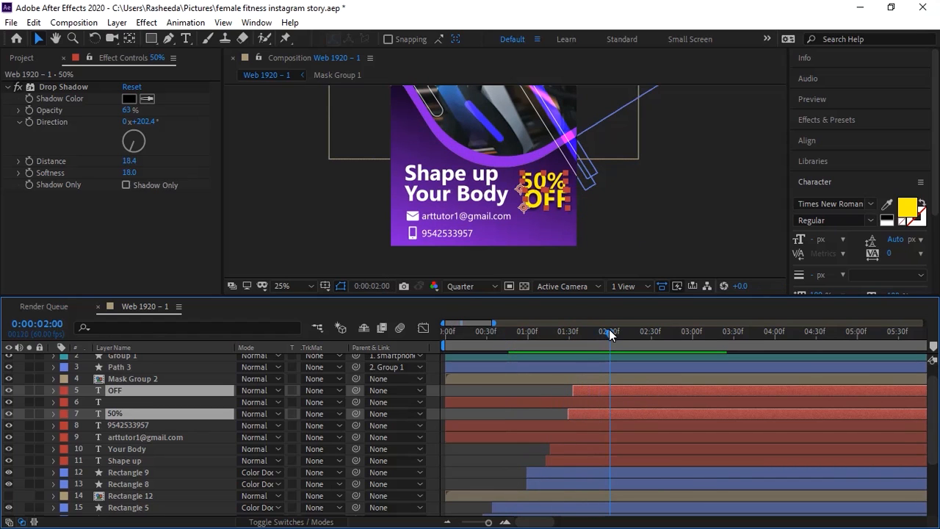
pyautogui.click(460, 212)
pyautogui.keyDown('shift'); pyautogui.click(411, 221); pyautogui.keyUp('shift')
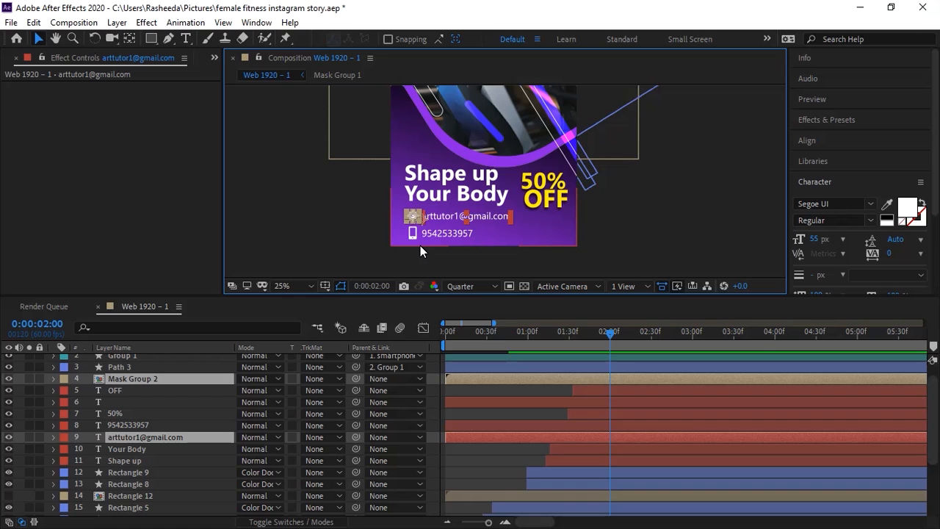
# Step: Pre-compose the email icon and text as 'email', start it at 2 seconds, and collapse transformations
pyautogui.hotkey('ctrl', 'shift', 'c')
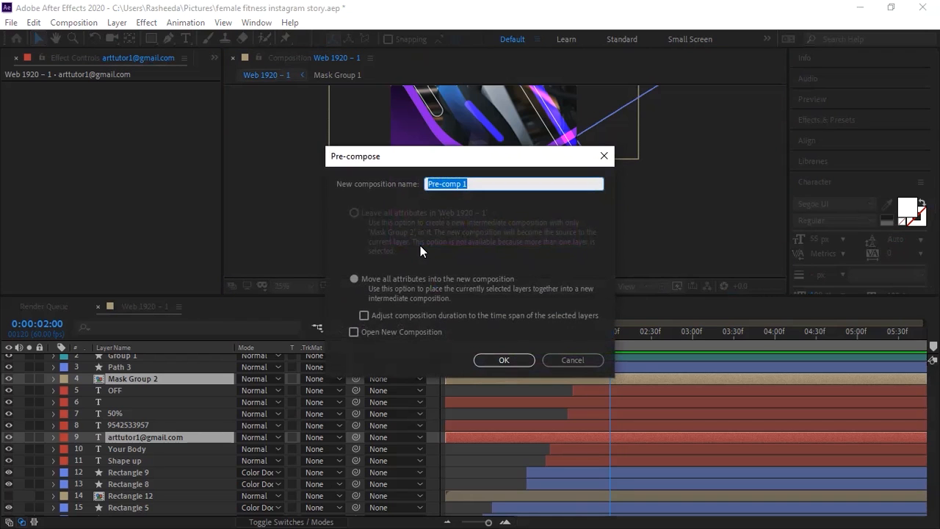
pyautogui.write('email')
pyautogui.press('Return')
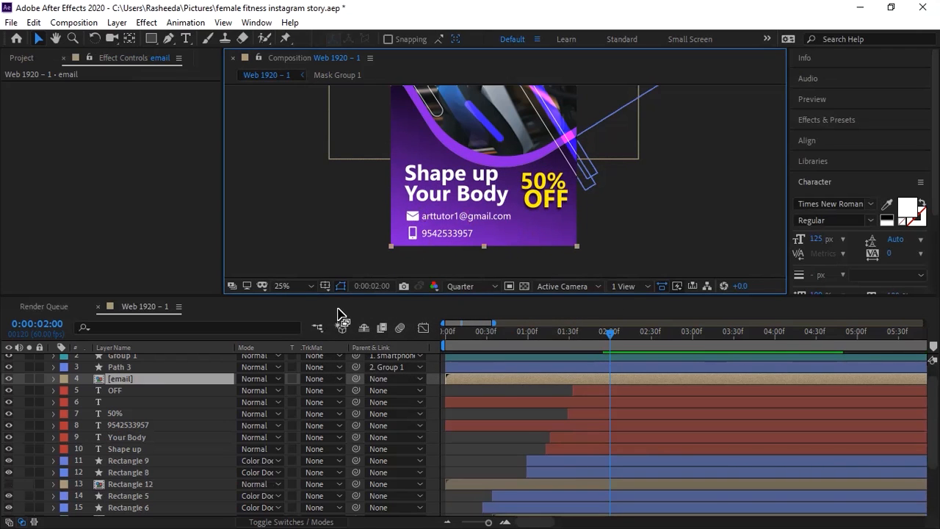
pyautogui.hotkey('alt', '[')
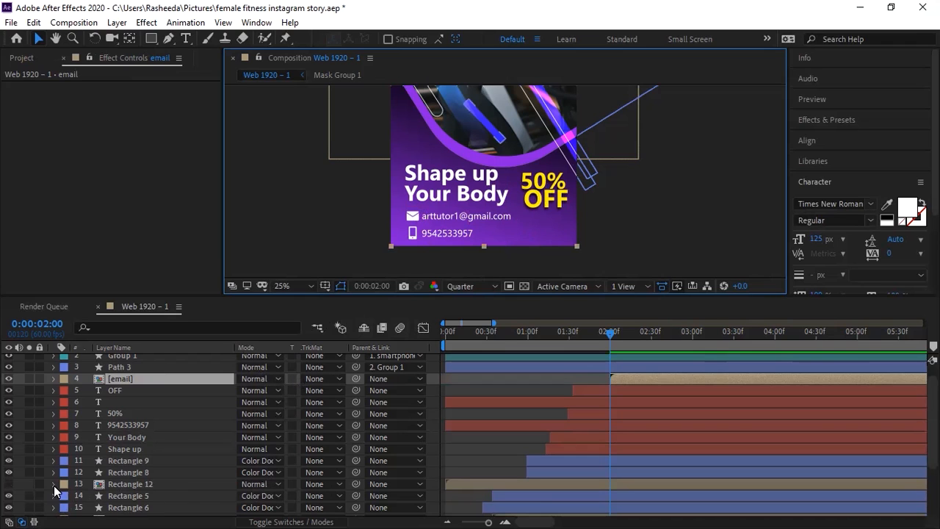
pyautogui.click(10, 521)
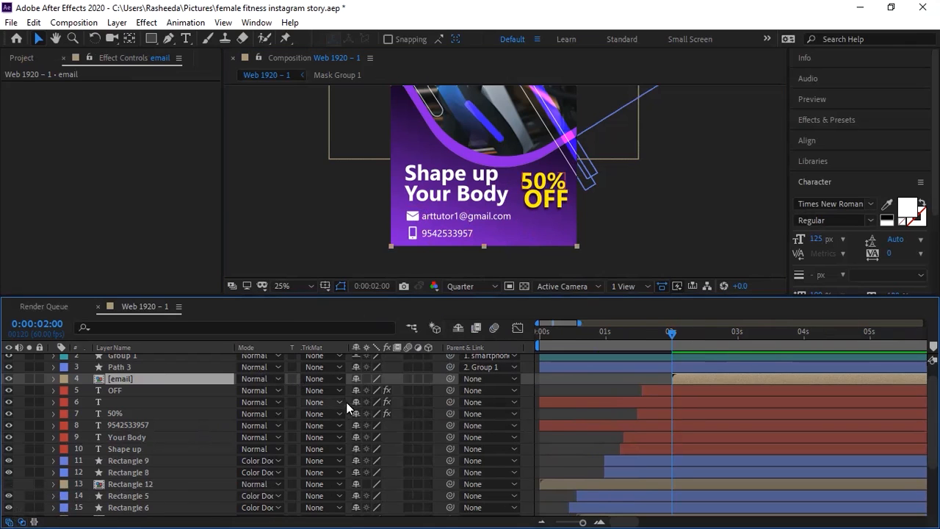
pyautogui.click(367, 378)
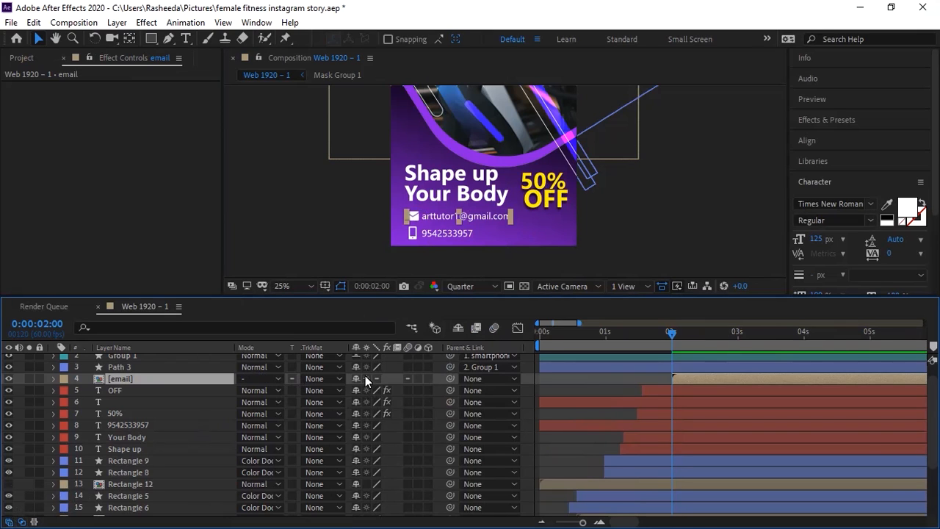
# Step: Pre-compose the phone icon and phone number layers into a comp named 'mobilenumber'
pyautogui.click(415, 233)
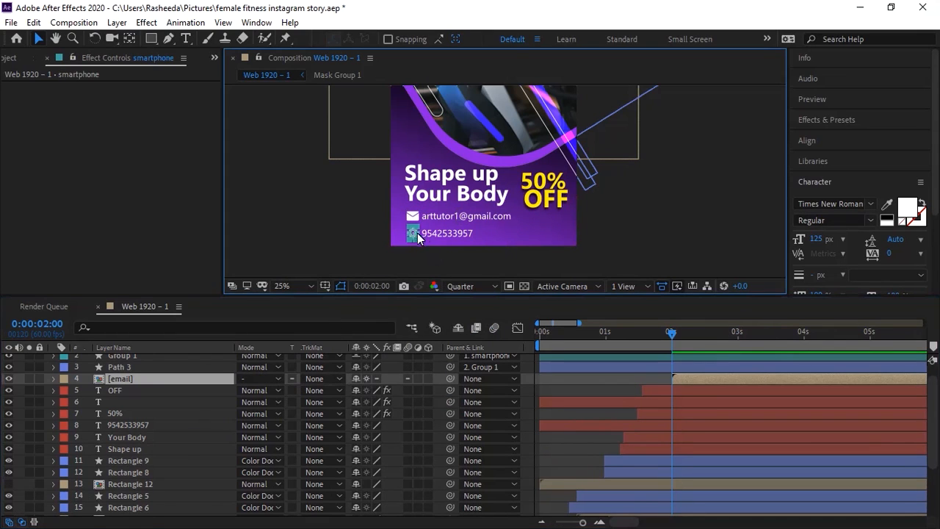
pyautogui.keyDown('shift'); pyautogui.click(446, 235); pyautogui.keyUp('shift')
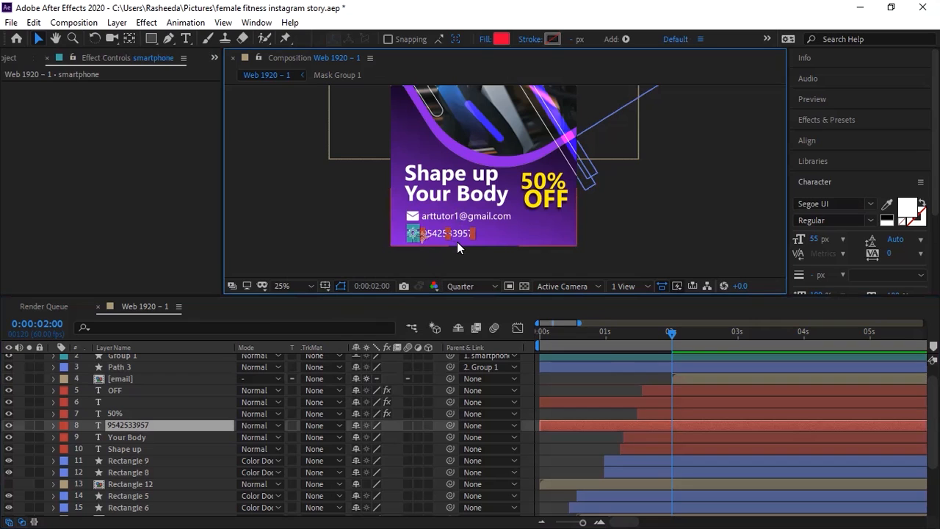
pyautogui.hotkey('ctrl', 'shift', 'c')
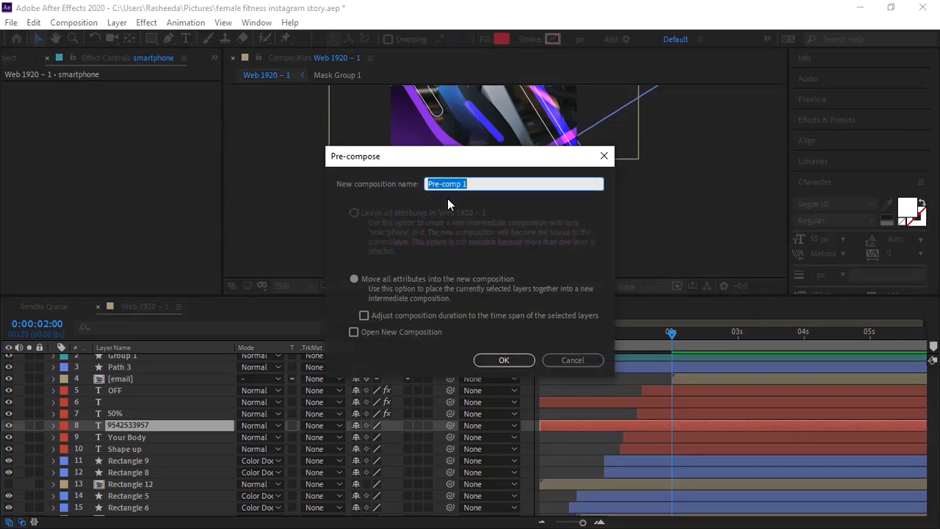
pyautogui.write('mobilenumber')
pyautogui.press('Return')
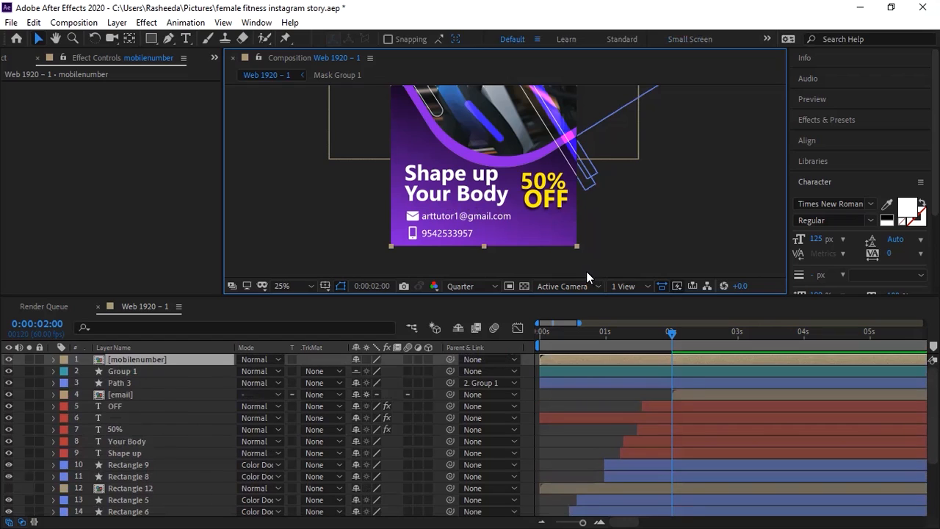
# Step: Place mobilenumber below Path 3, start it at 2 seconds, and reveal Position and Opacity on both precomps
pyautogui.hotkey('ctrl', ']')
pyautogui.hotkey('ctrl', ']')
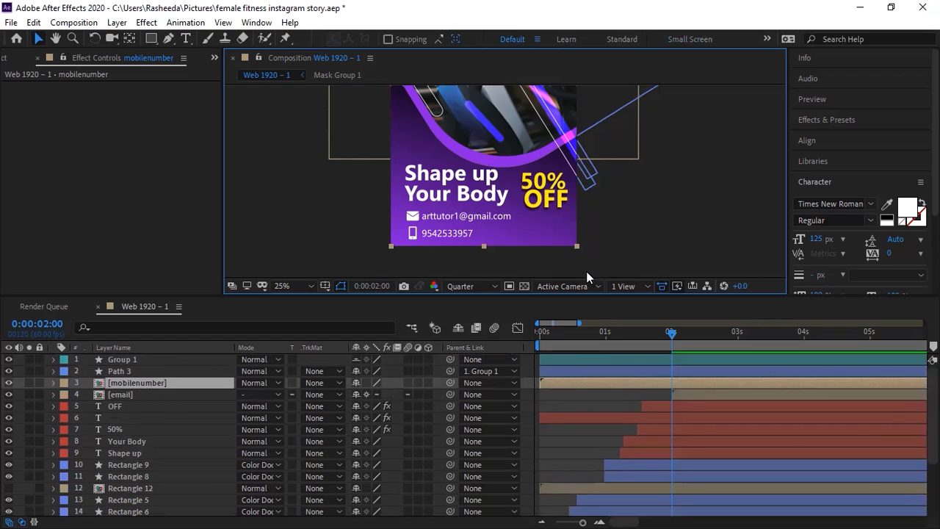
pyautogui.hotkey('alt', '[')
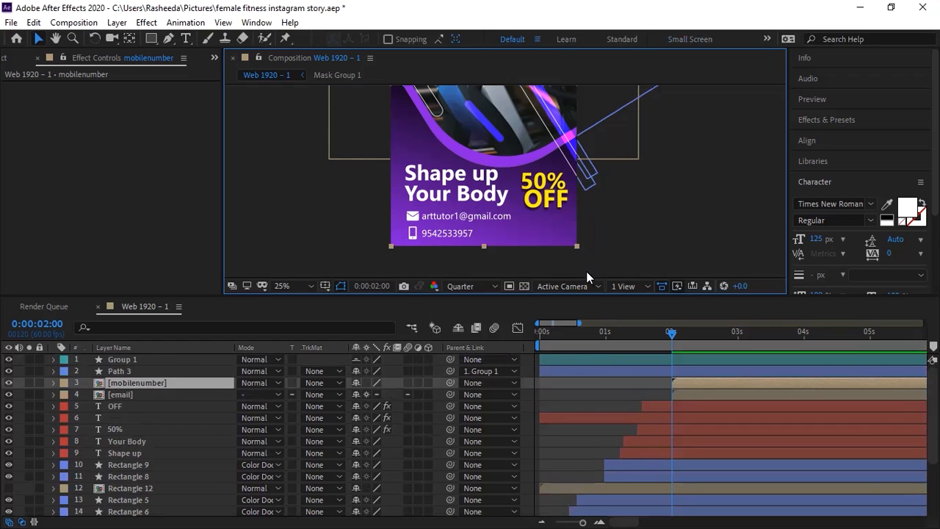
pyautogui.keyDown('ctrl'); pyautogui.click(179, 395); pyautogui.keyUp('ctrl')
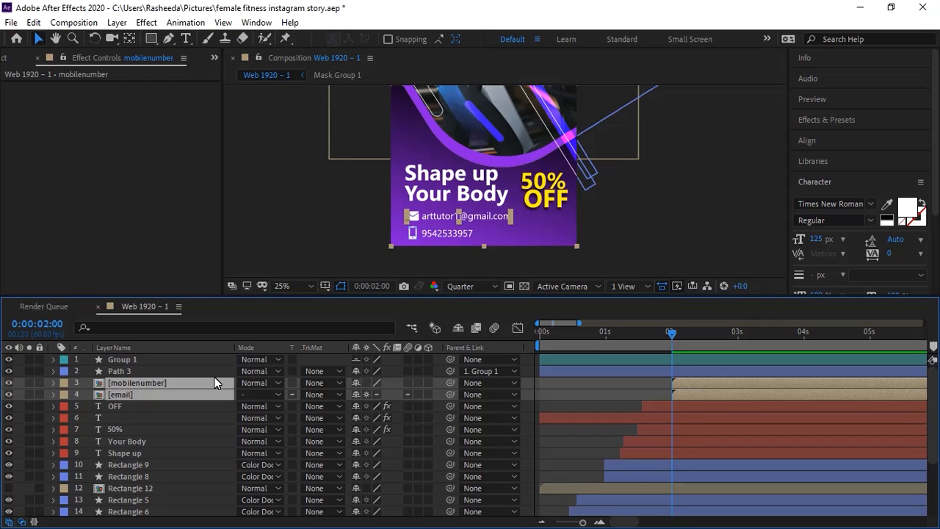
pyautogui.press('p')
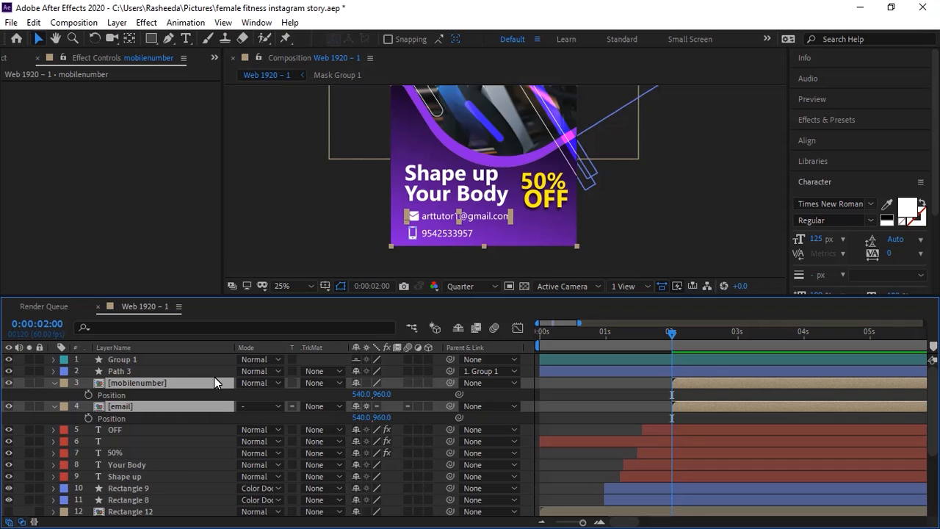
pyautogui.hotkey('shift', 't')
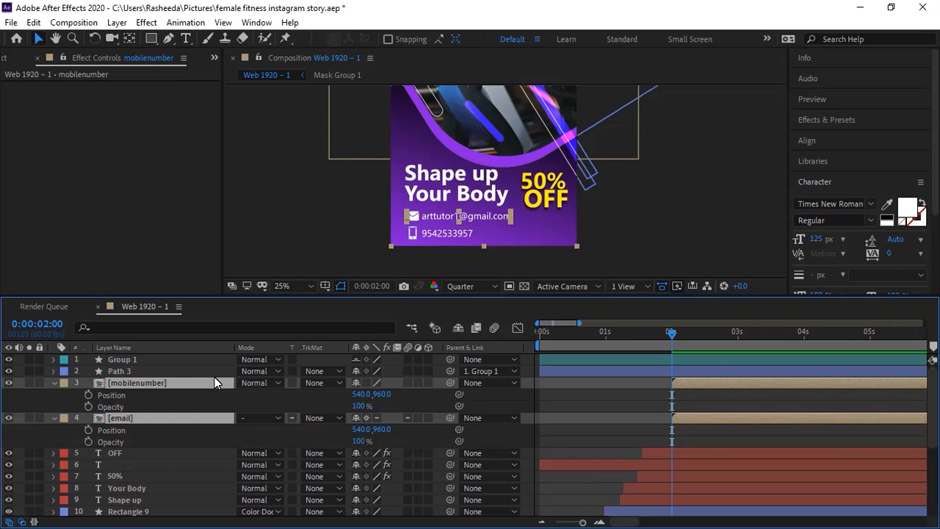
# Step: Add Position and Opacity keyframes at 2:00 and 2:20 on both mobilenumber and email
pyautogui.click(88, 395)
pyautogui.click(88, 406)
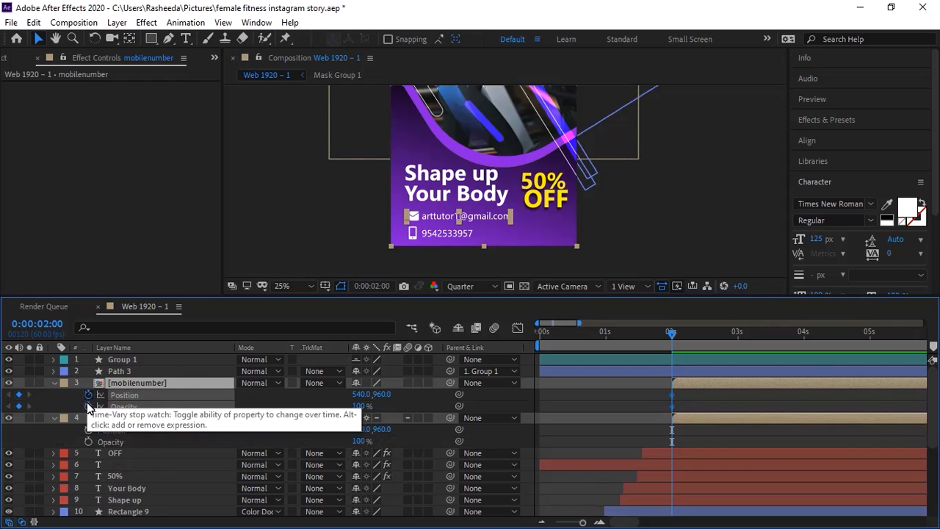
pyautogui.click(86, 431)
pyautogui.click(86, 439)
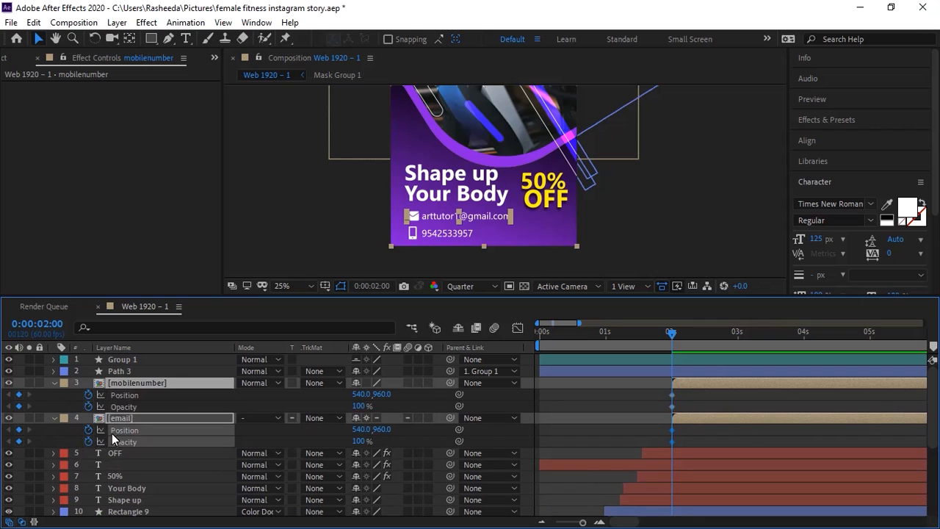
pyautogui.hotkey('shift', 'pagedown')
pyautogui.hotkey('shift', 'pagedown')
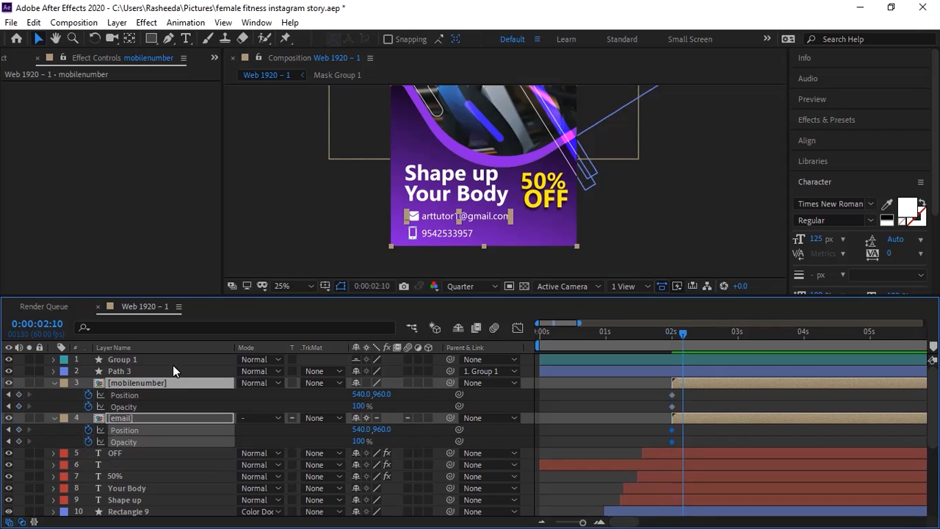
pyautogui.click(19, 395)
pyautogui.click(19, 406)
pyautogui.click(19, 429)
pyautogui.click(18, 441)
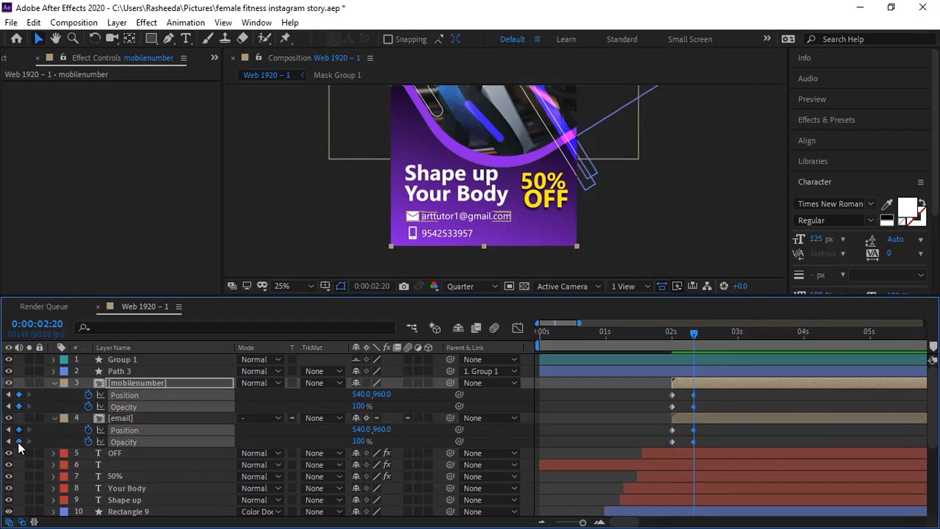
pyautogui.click(63, 440)
pyautogui.click(9, 394)
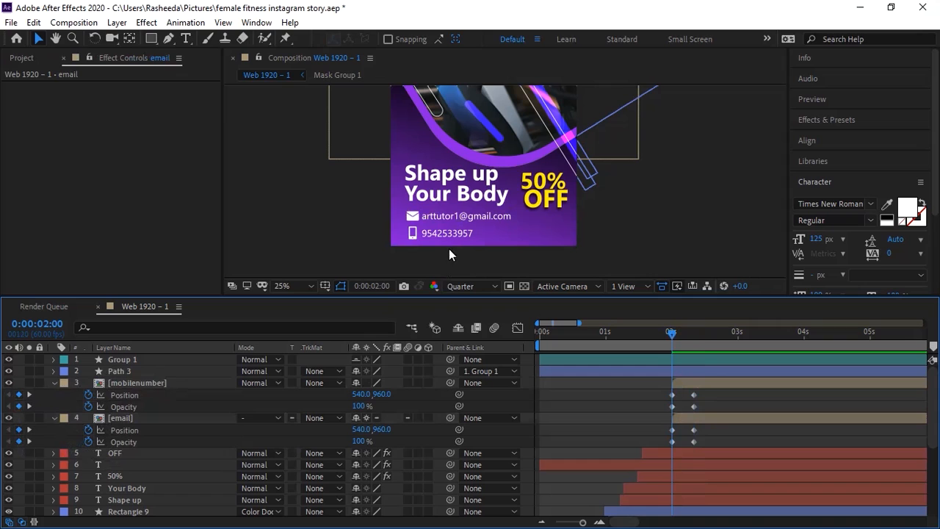
# Step: Collapse transformations on mobilenumber and test nudging the contact lines down, then undo it
pyautogui.click(488, 214)
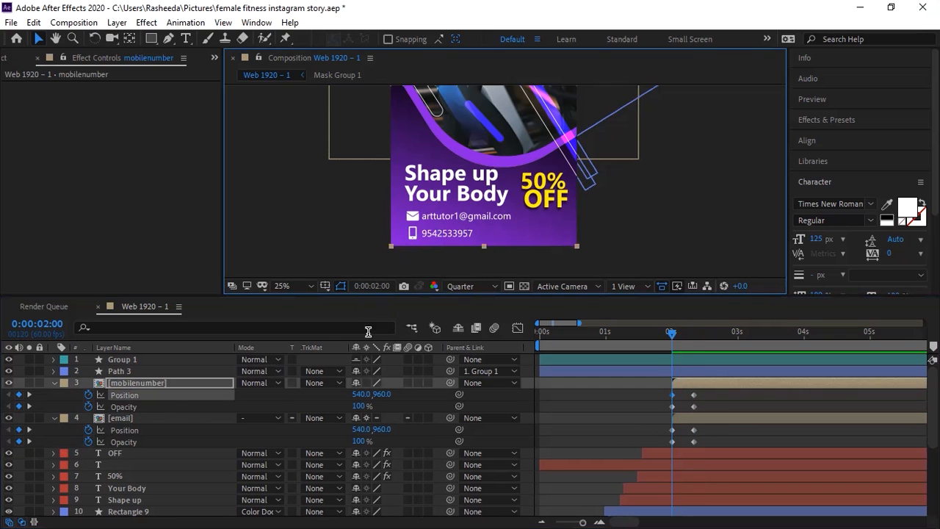
pyautogui.click(367, 382)
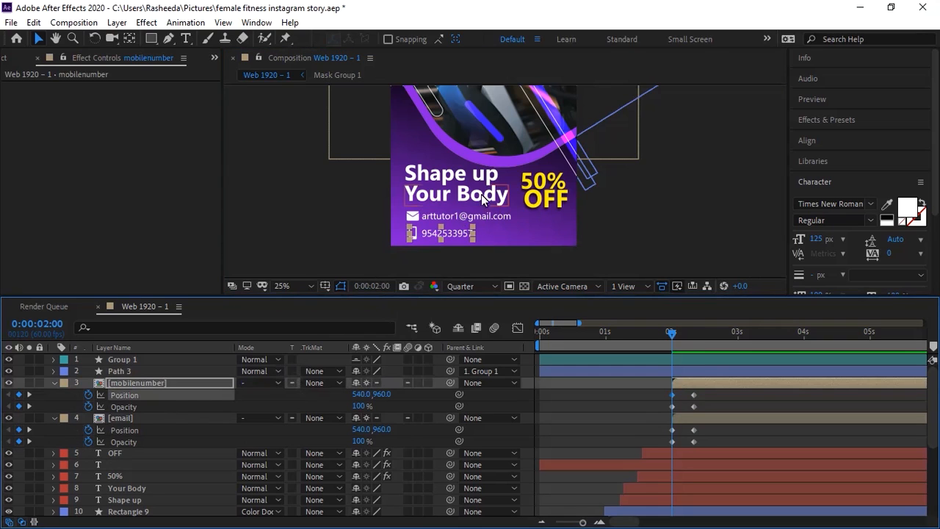
pyautogui.keyDown('shift'); pyautogui.click(496, 218); pyautogui.keyUp('shift')
pyautogui.hotkey('shift', 'Down')
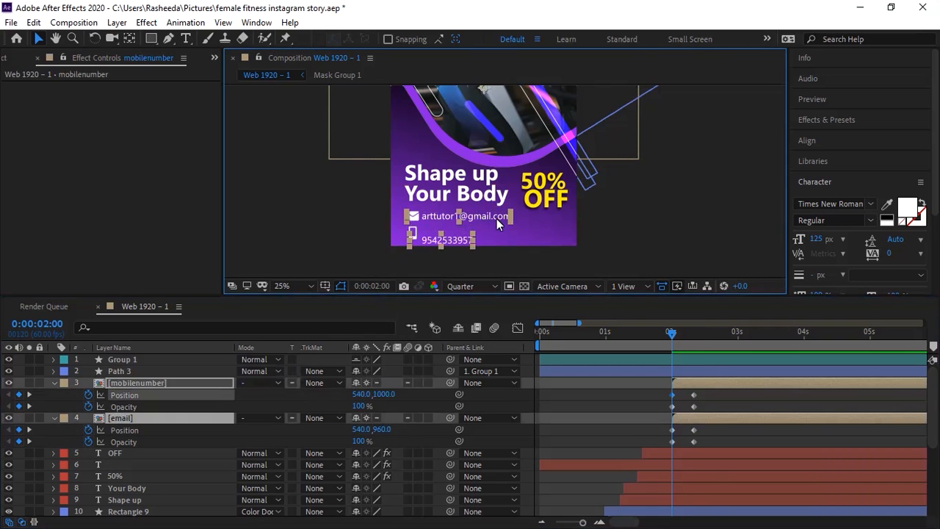
pyautogui.hotkey('ctrl', 'z')
# Step: Move the email and phone lines down to 540,1000 and paste the start position onto mobilenumber
pyautogui.click(582, 230)
pyautogui.click(500, 213)
pyautogui.keyDown('shift'); pyautogui.click(464, 235); pyautogui.keyUp('shift')
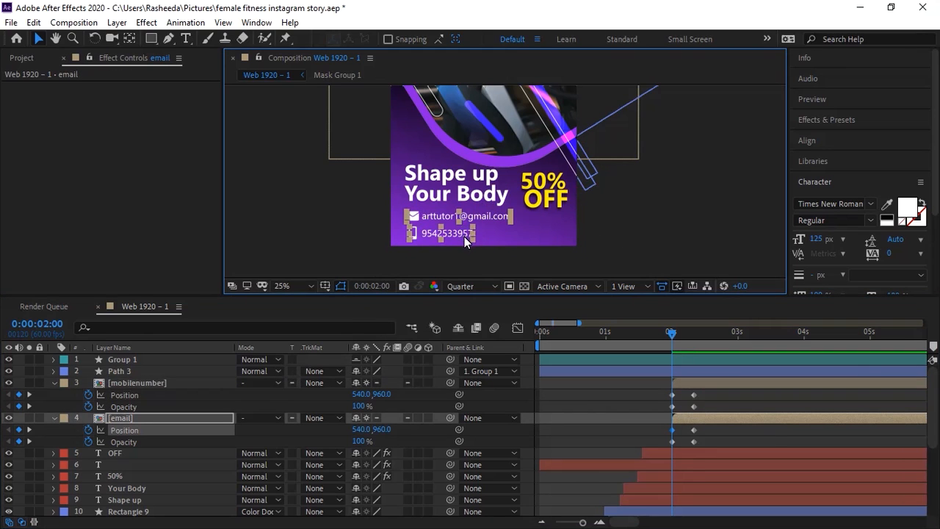
pyautogui.hotkey('shift', 'Down')
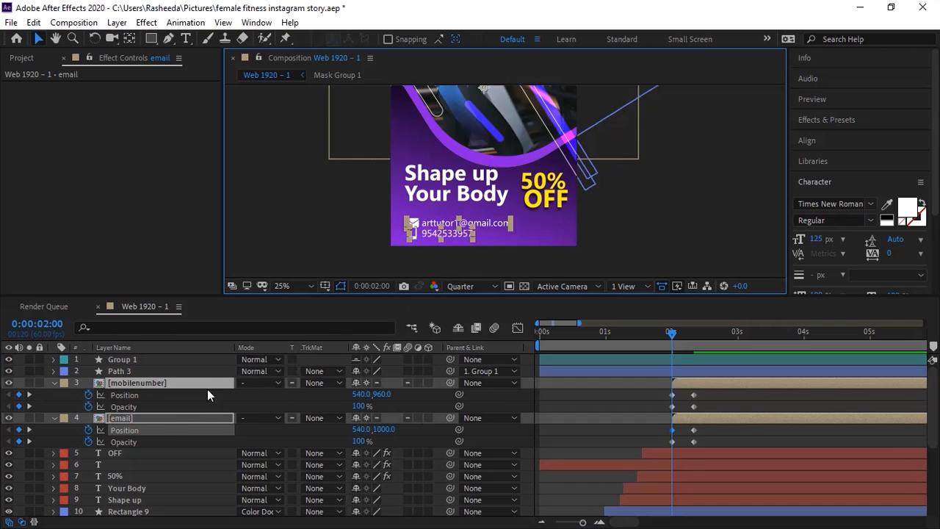
pyautogui.click(147, 431)
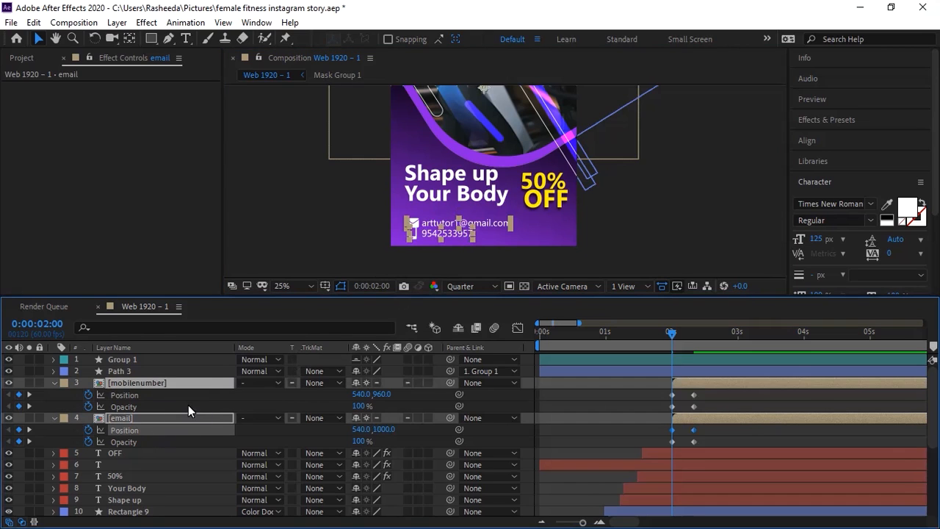
pyautogui.click(158, 387)
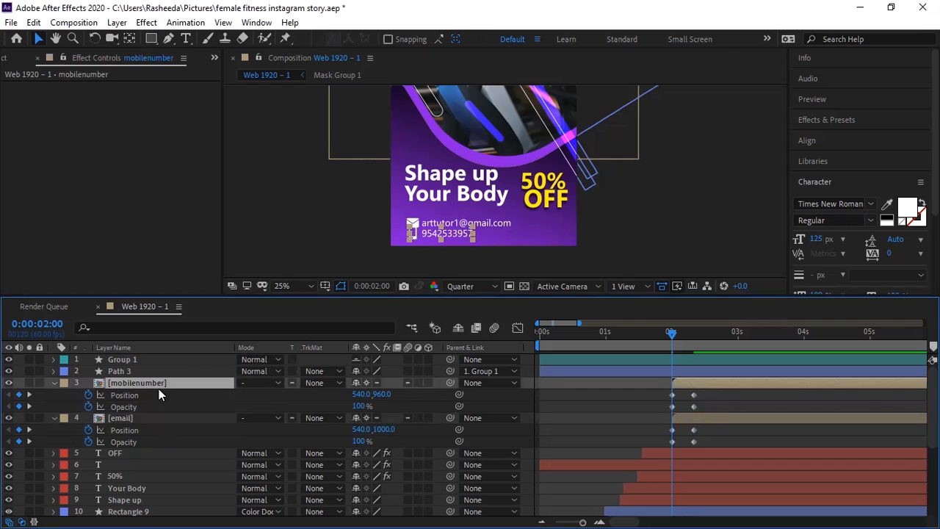
pyautogui.hotkey('ctrl', 'v')
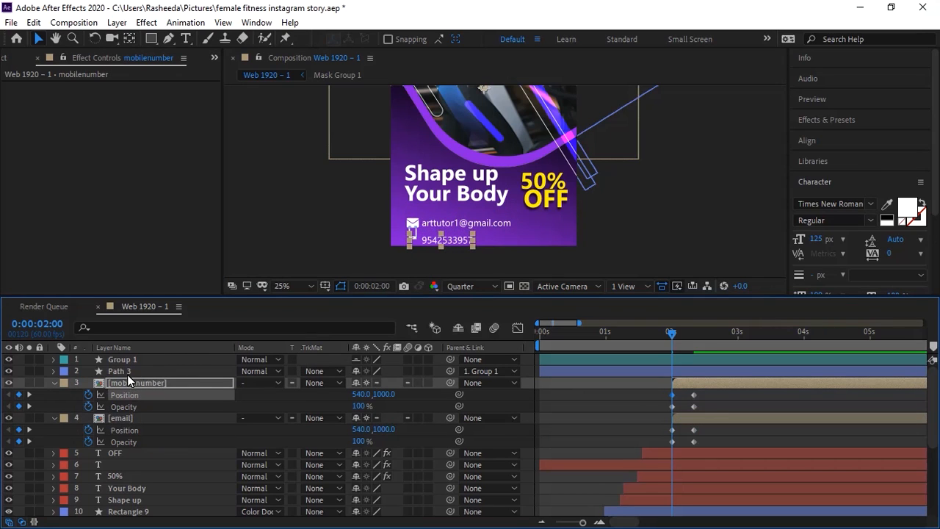
# Step: Undo the moves and the 2:00/2:20 keyframes, then select the Group 1 phone-icon shape
pyautogui.click(380, 245)
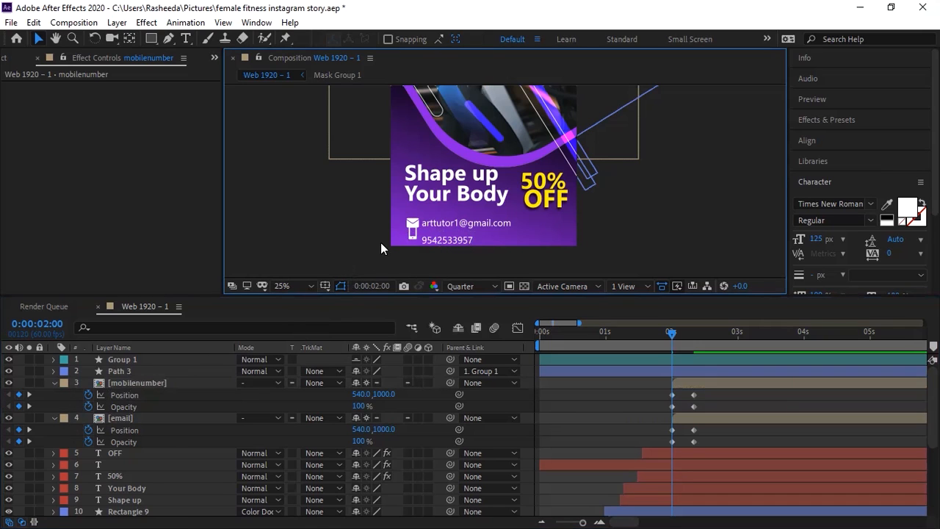
pyautogui.hotkey('ctrl', 'z')
pyautogui.hotkey('ctrl', 'z')
pyautogui.hotkey('ctrl', 'z')
pyautogui.hotkey('ctrl', 'z')
pyautogui.hotkey('ctrl', 'z')
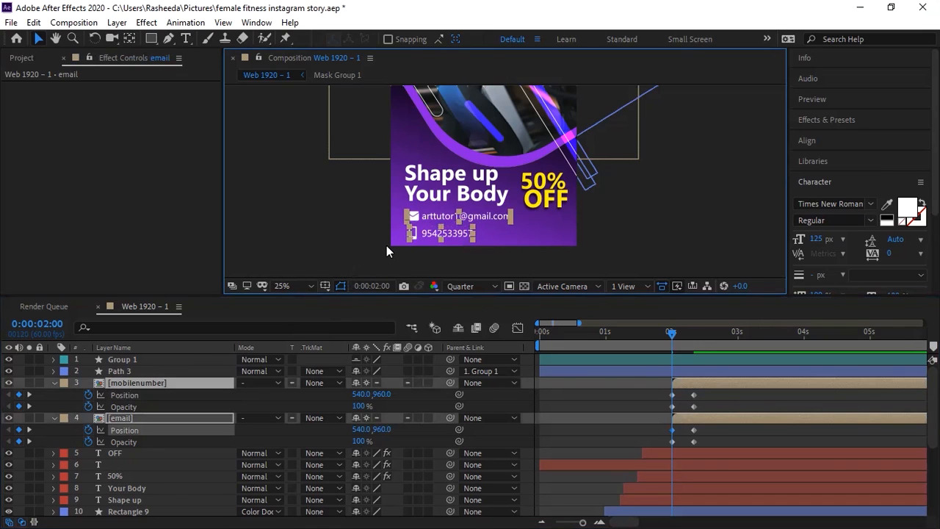
pyautogui.hotkey('ctrl', 'z')
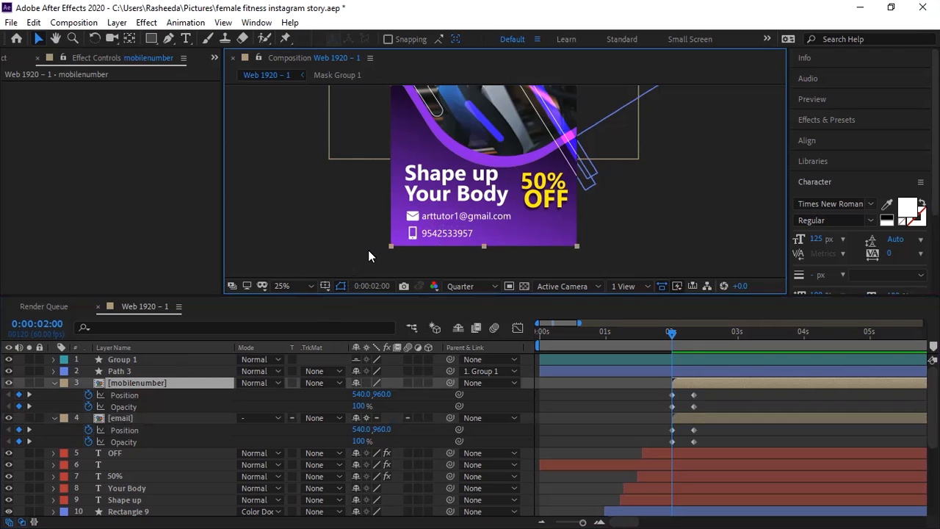
pyautogui.hotkey('ctrl', 'z')
pyautogui.hotkey('ctrl', 'z')
pyautogui.hotkey('ctrl', 'z')
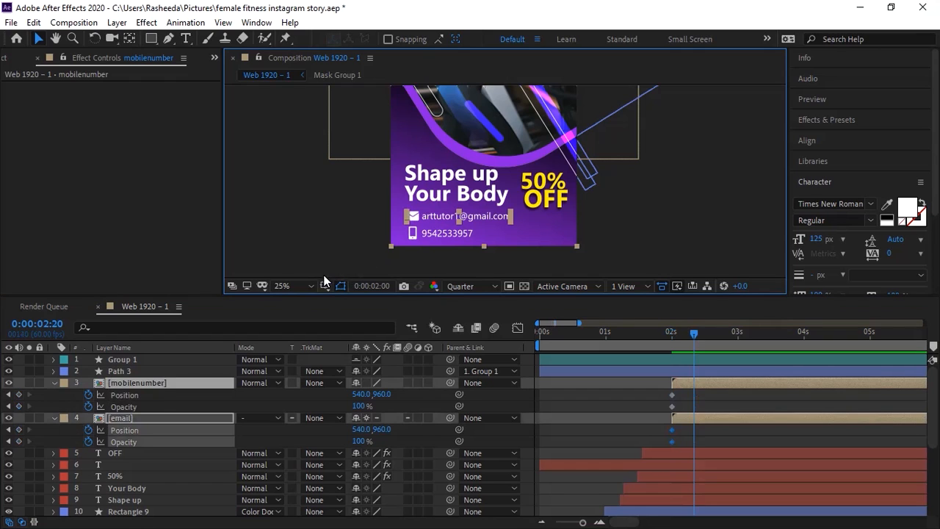
pyautogui.hotkey('ctrl', 'z')
pyautogui.hotkey('ctrl', 'z')
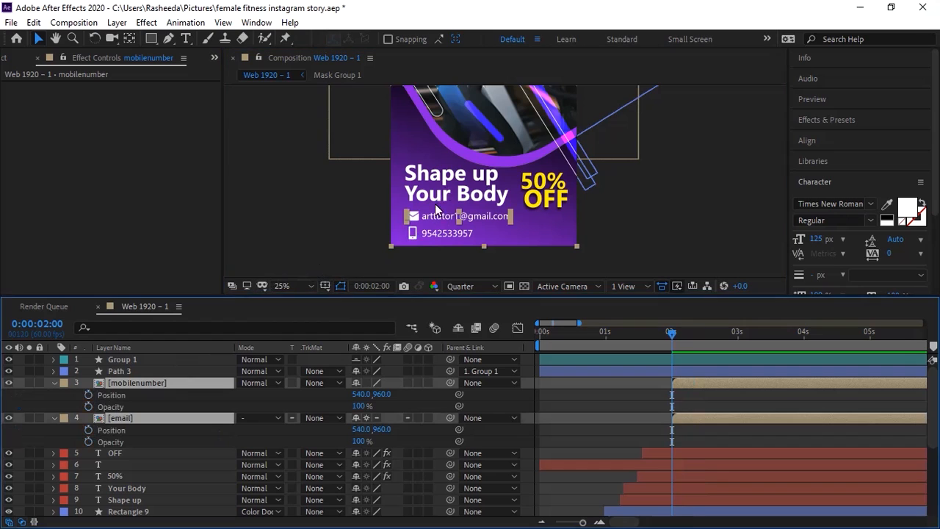
pyautogui.click(413, 235)
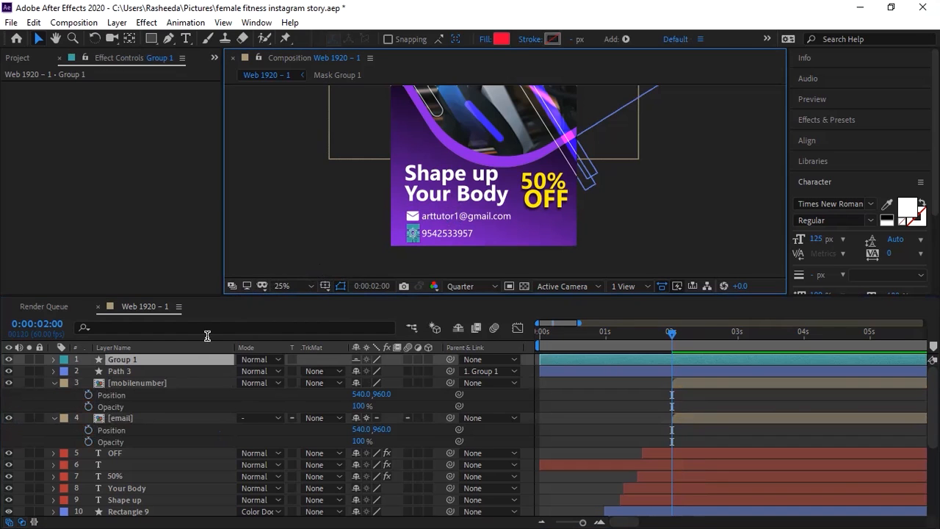
# Step: Inspect the mobilenumber comp's contents, then undo the pre-compose to restore the separate layers
pyautogui.doubleClick(153, 383)
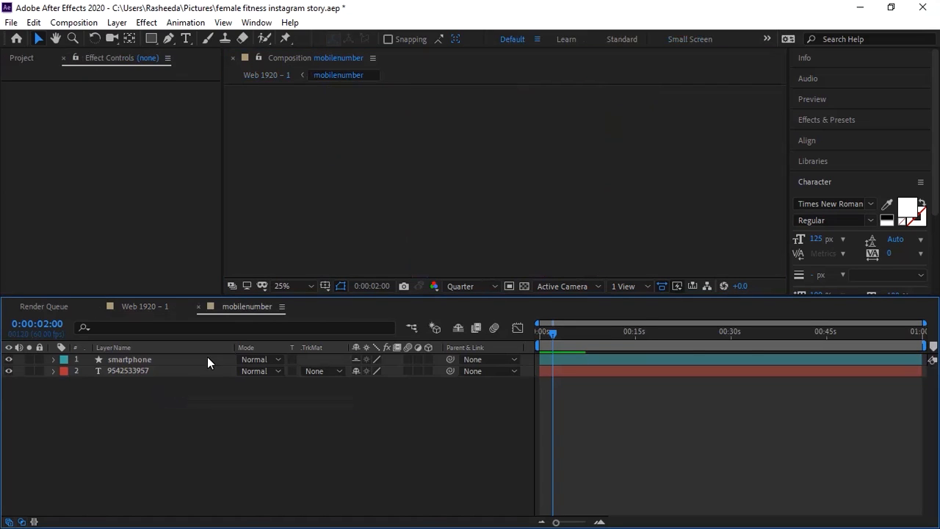
pyautogui.press('space')
pyautogui.moveTo(411, 244); pyautogui.dragTo(420, 162)
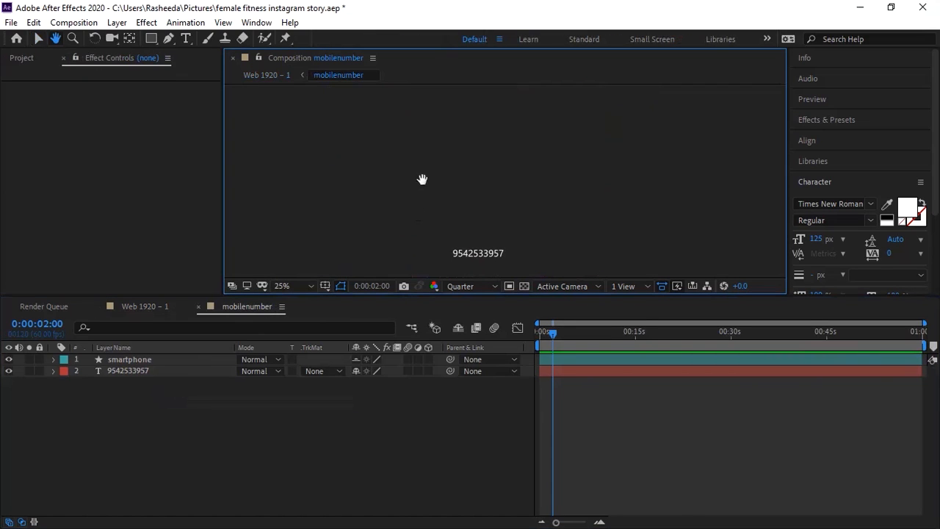
pyautogui.click(198, 306)
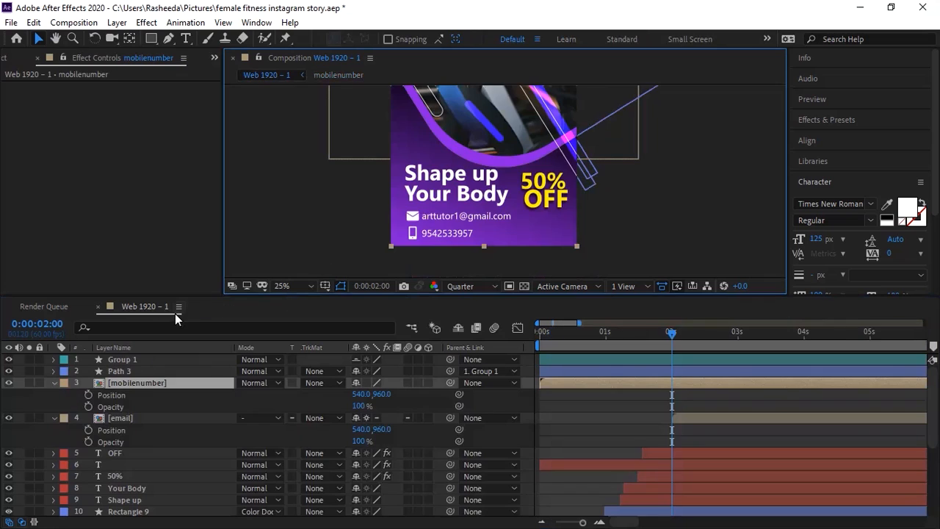
pyautogui.hotkey('ctrl', ']')
pyautogui.hotkey('ctrl', ']')
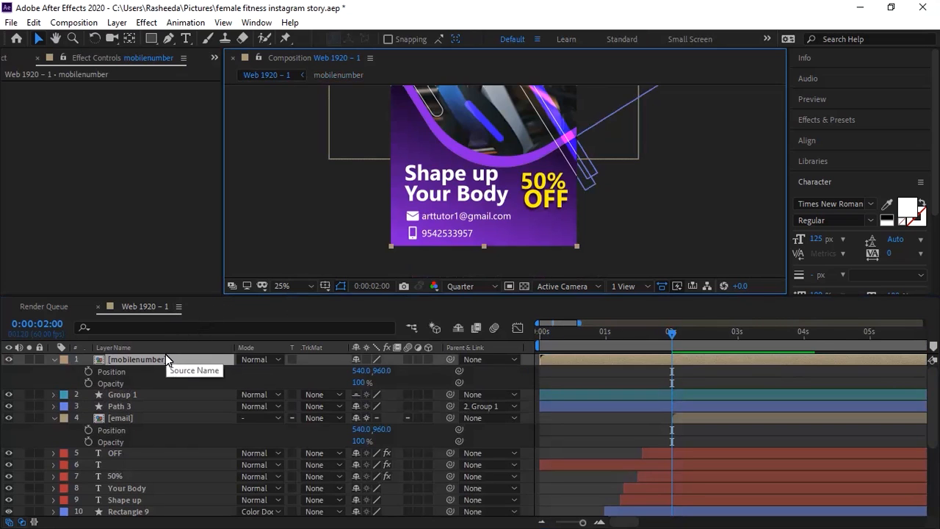
pyautogui.hotkey('ctrl', 'z')
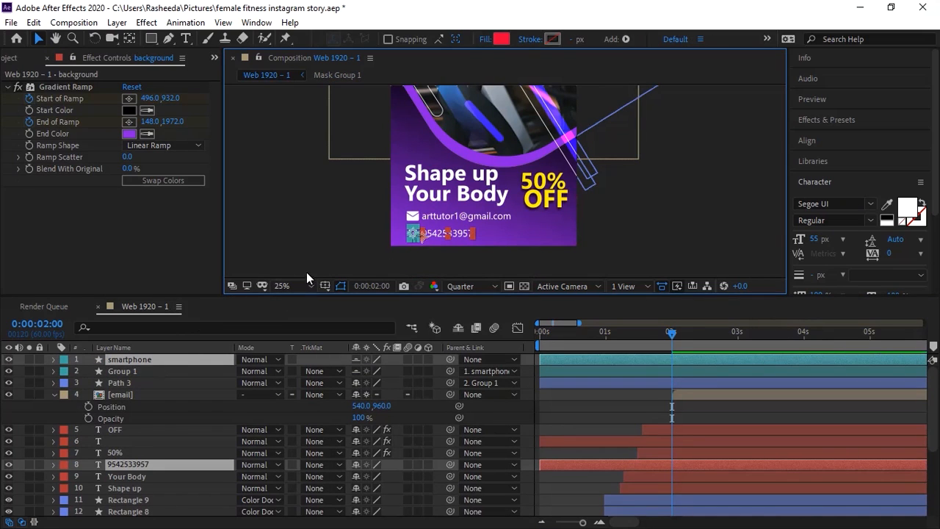
# Step: Pre-compose the smartphone and phone number layers again as 'mobilenumber' with collapsed transformations
pyautogui.hotkey('ctrl', 'shift', 'c')
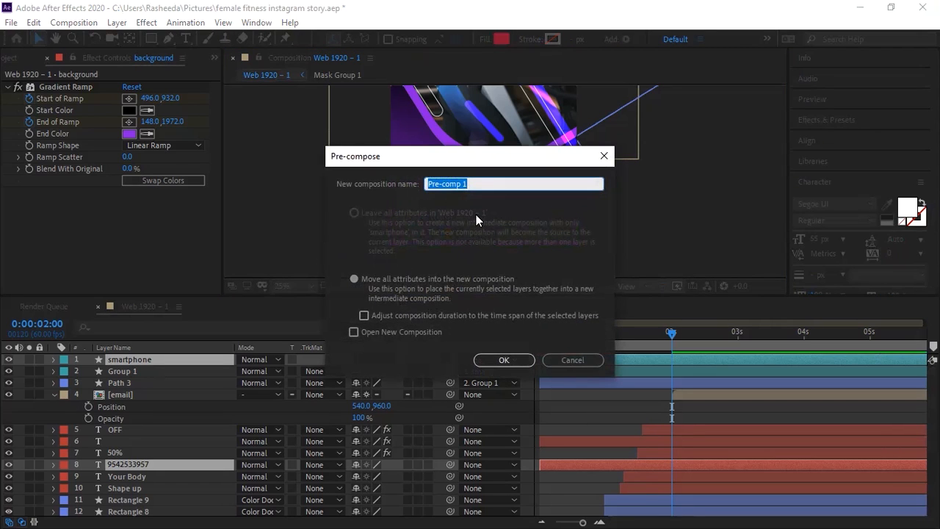
pyautogui.write('mobilenumber')
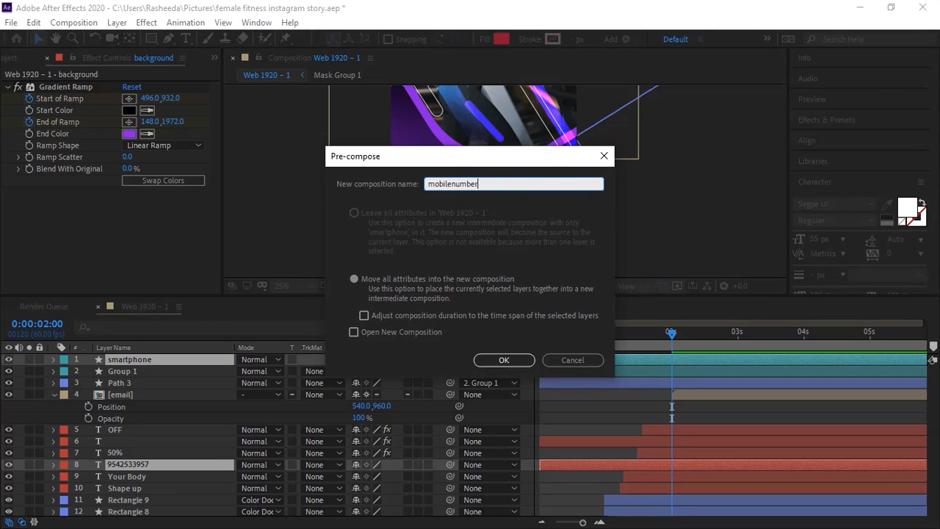
pyautogui.press('Return')
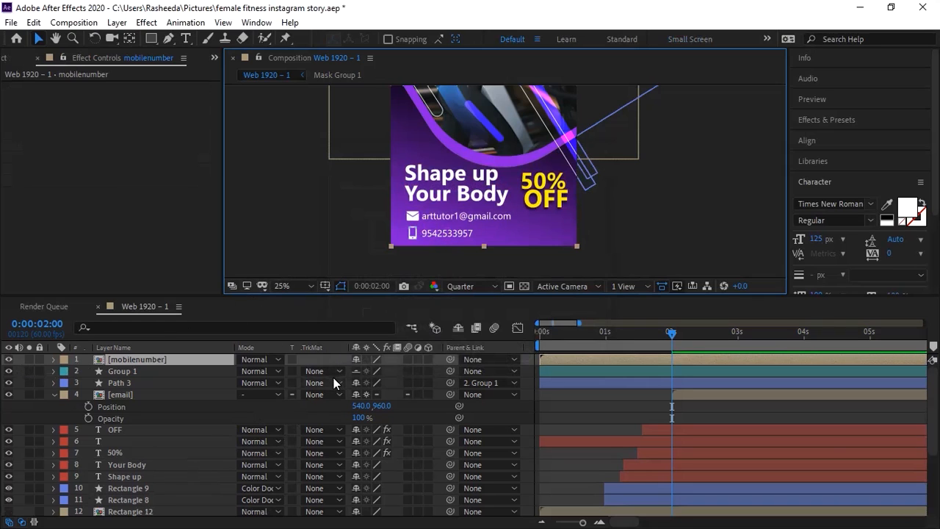
pyautogui.click(367, 359)
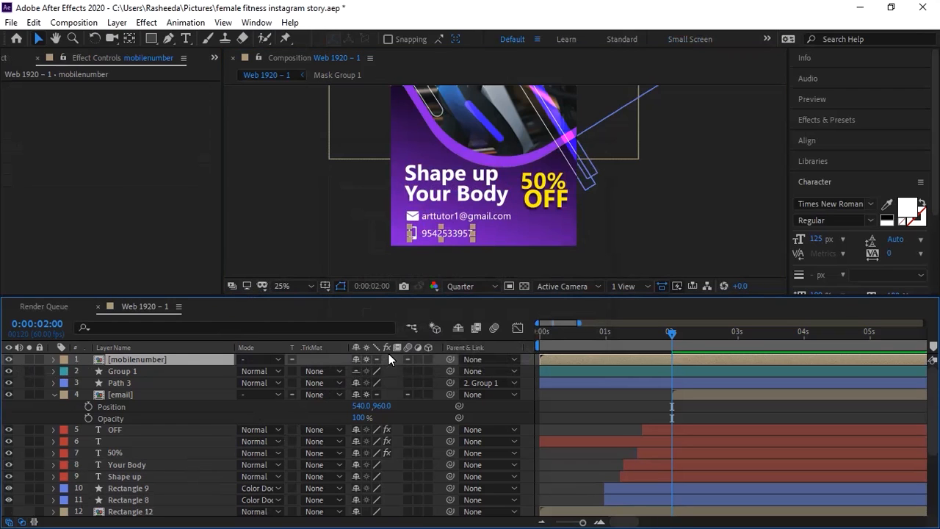
# Step: Start mobilenumber at 2 seconds, place it between Path 3 and email, and show Position and Opacity for both
pyautogui.hotkey('alt', '[')
pyautogui.moveTo(167, 361); pyautogui.dragTo(175, 390)
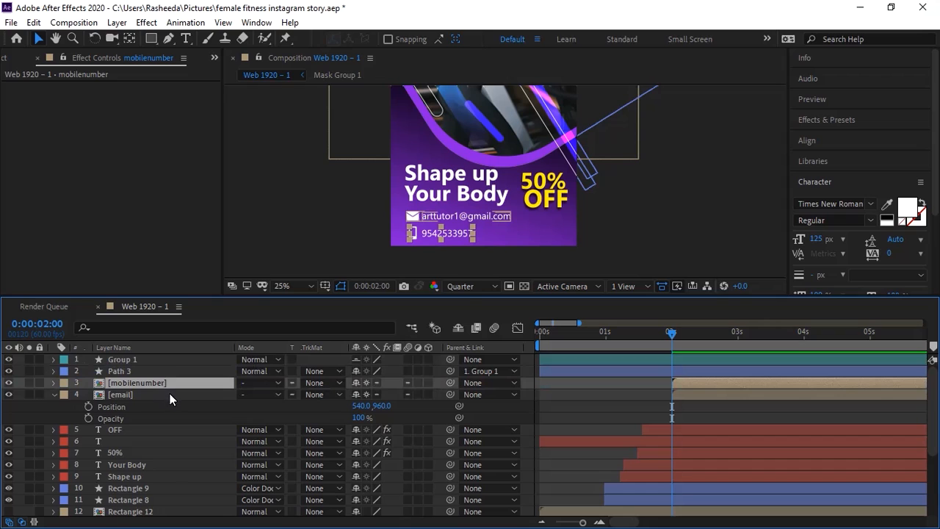
pyautogui.keyDown('shift'); pyautogui.click(172, 396); pyautogui.keyUp('shift')
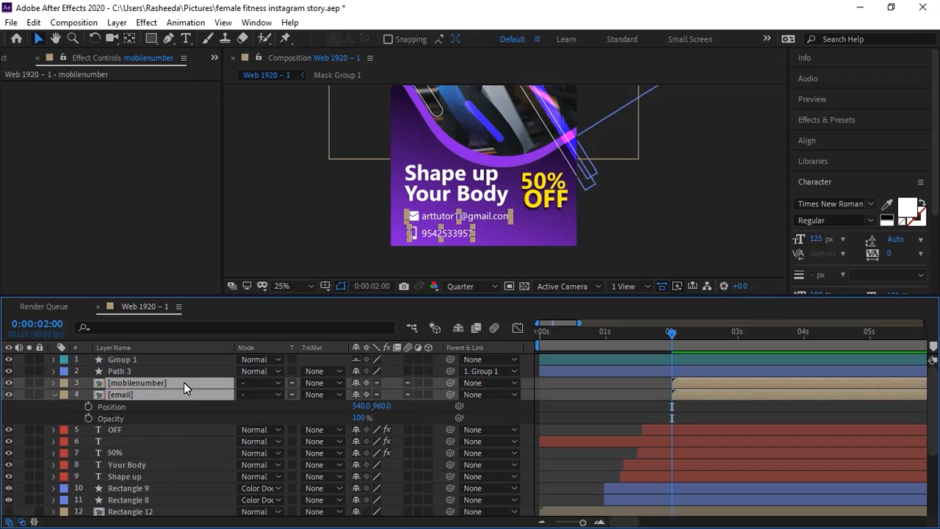
pyautogui.press('p')
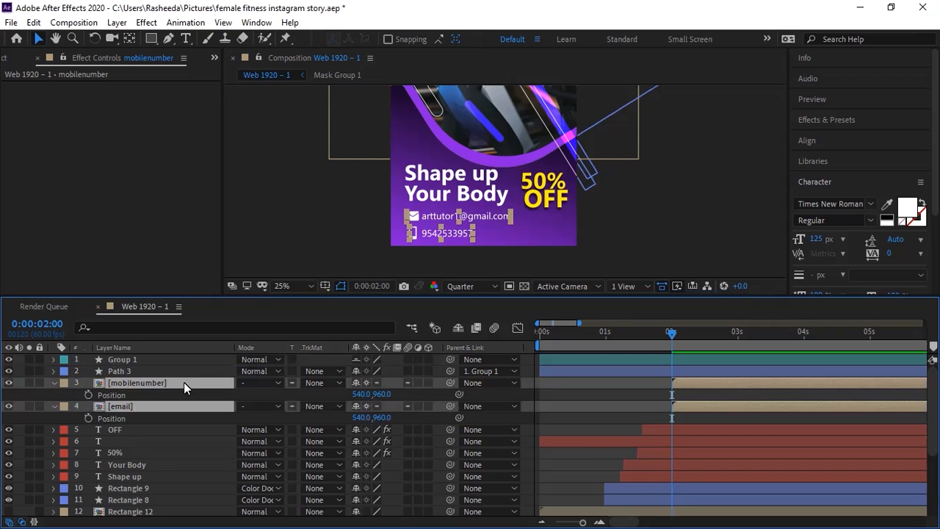
pyautogui.hotkey('shift', 't')
# Step: Keyframe both lines at 2:00 and 2:20, lowering the 2:00 starting position to 540,976
pyautogui.click(88, 395)
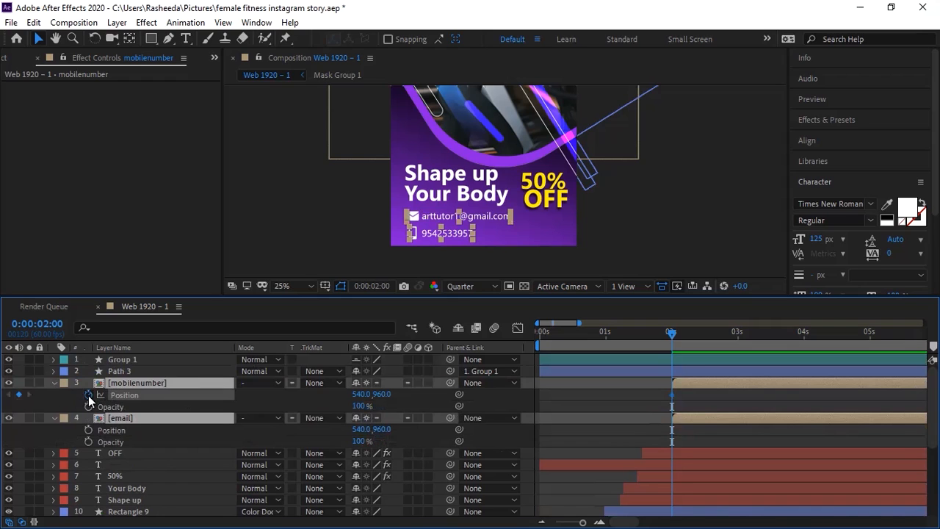
pyautogui.click(87, 406)
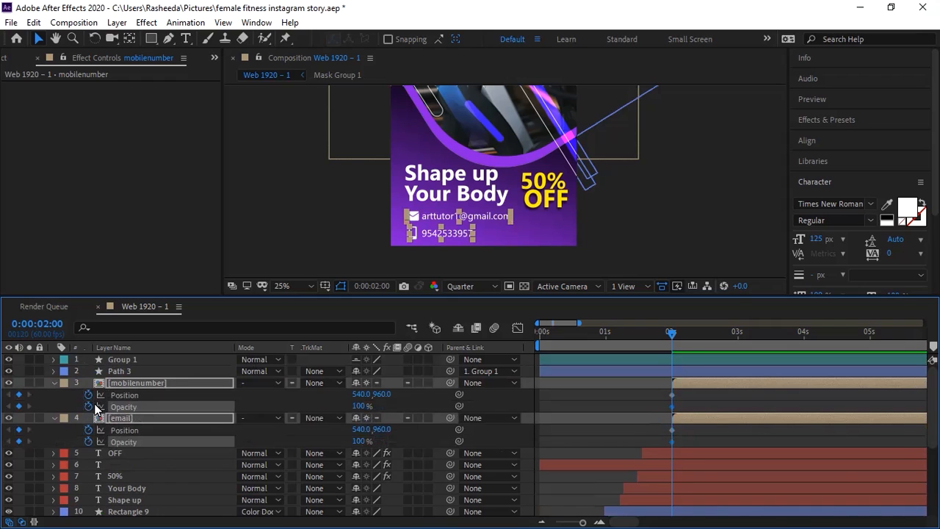
pyautogui.hotkey('shift', 'pagedown')
pyautogui.hotkey('shift', 'pagedown')
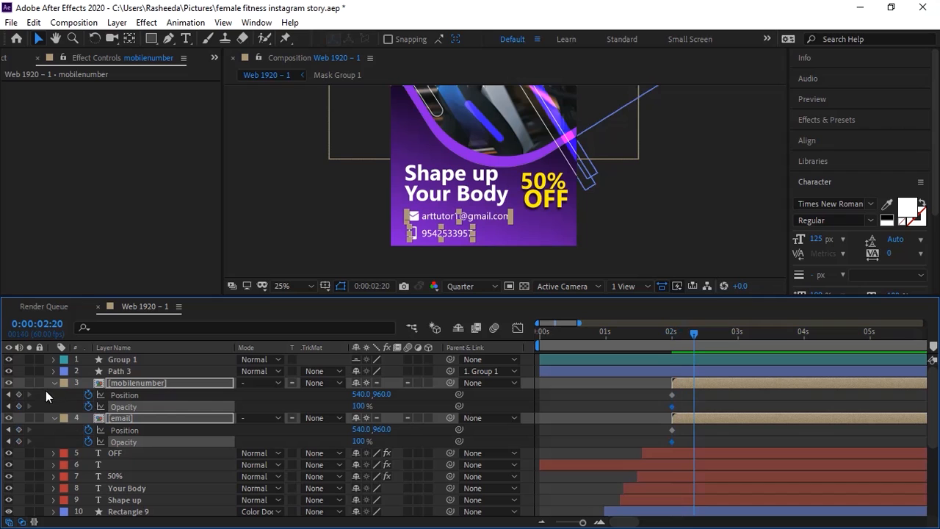
pyautogui.click(19, 406)
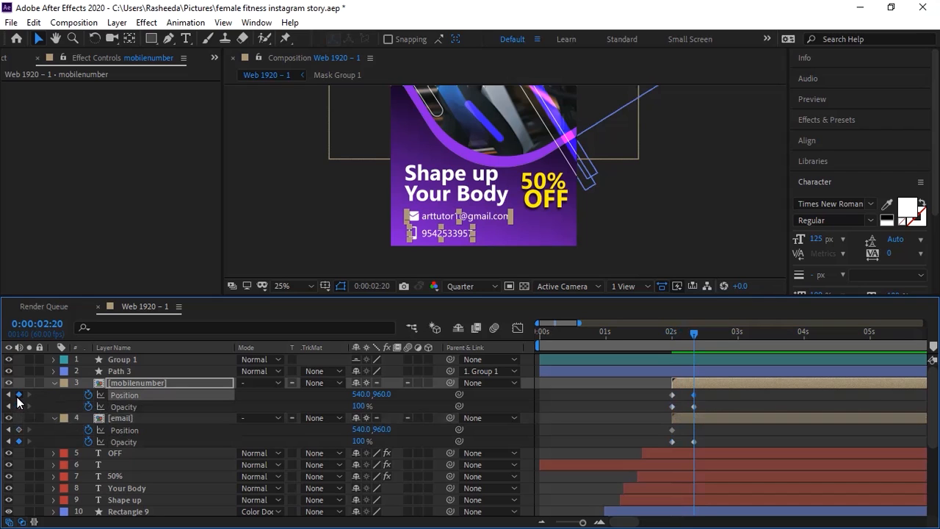
pyautogui.click(18, 394)
pyautogui.hotkey('shift', 'pageup')
pyautogui.hotkey('shift', 'pageup')
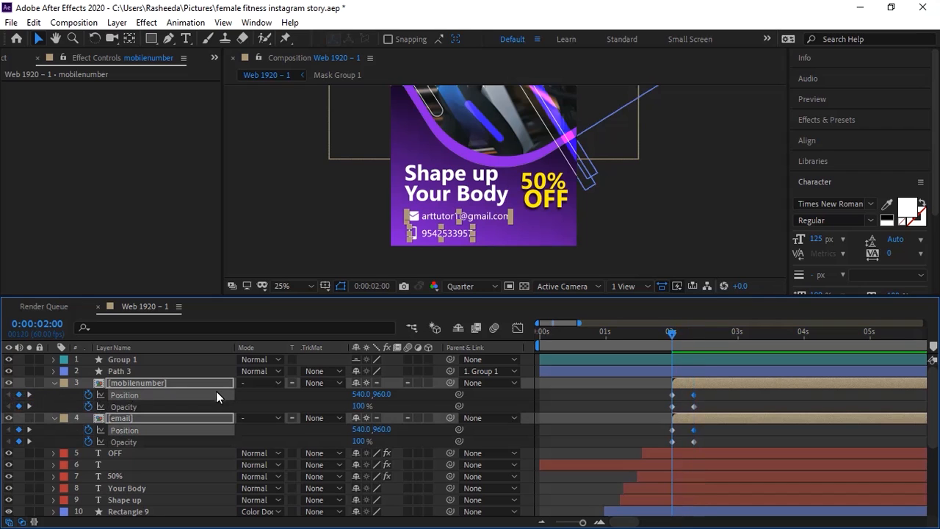
pyautogui.moveTo(383, 395); pyautogui.dragTo(306, 406)
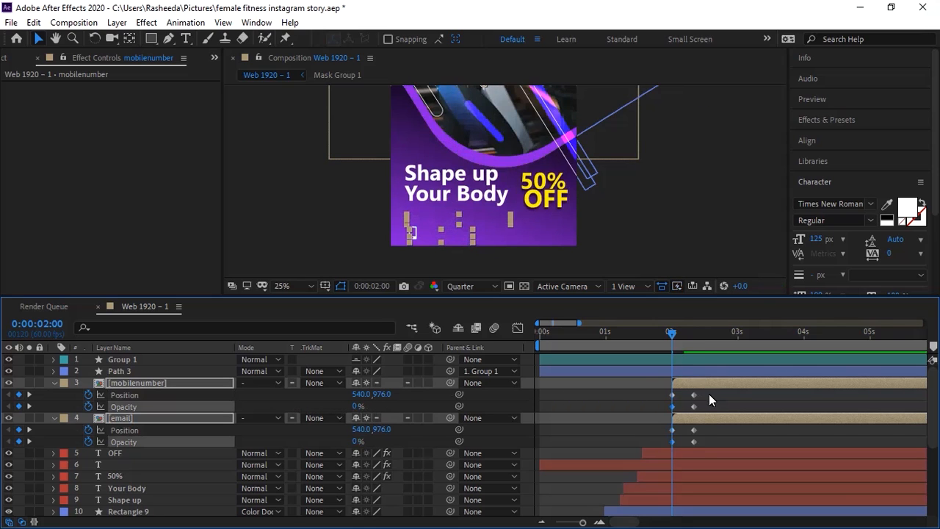
pyautogui.click(713, 427)
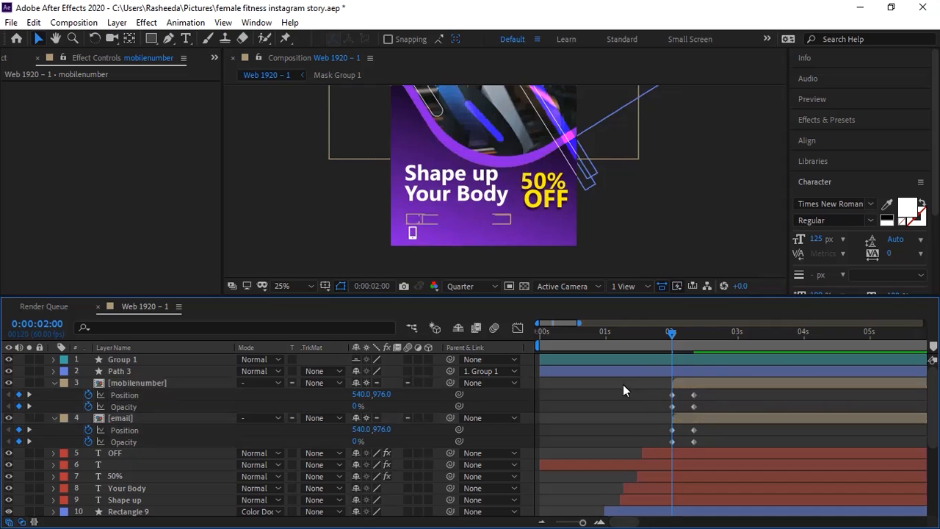
pyautogui.click(412, 236)
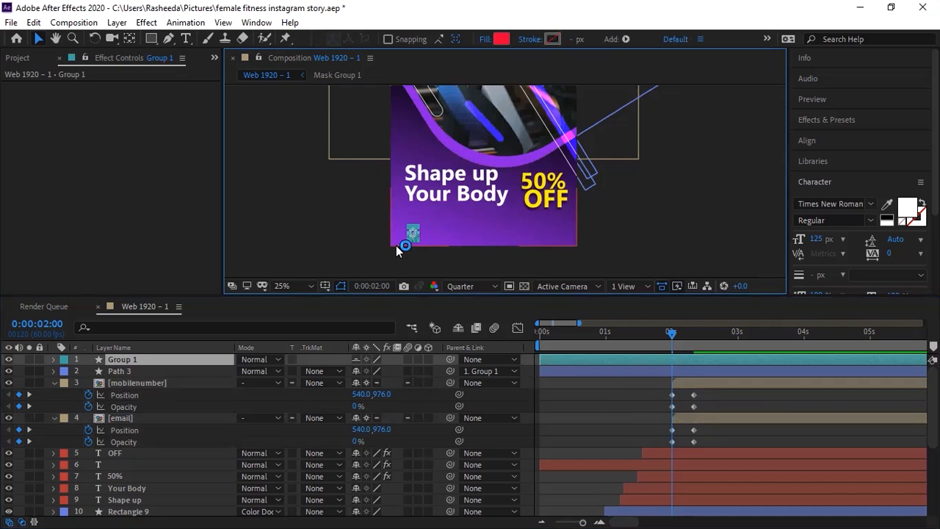
pyautogui.press('Delete')
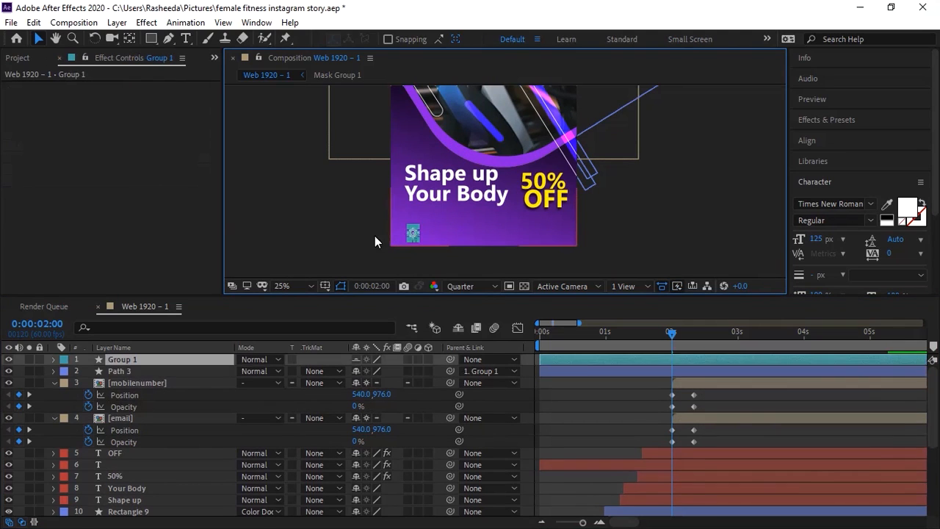
pyautogui.click(140, 359)
pyautogui.click(143, 371)
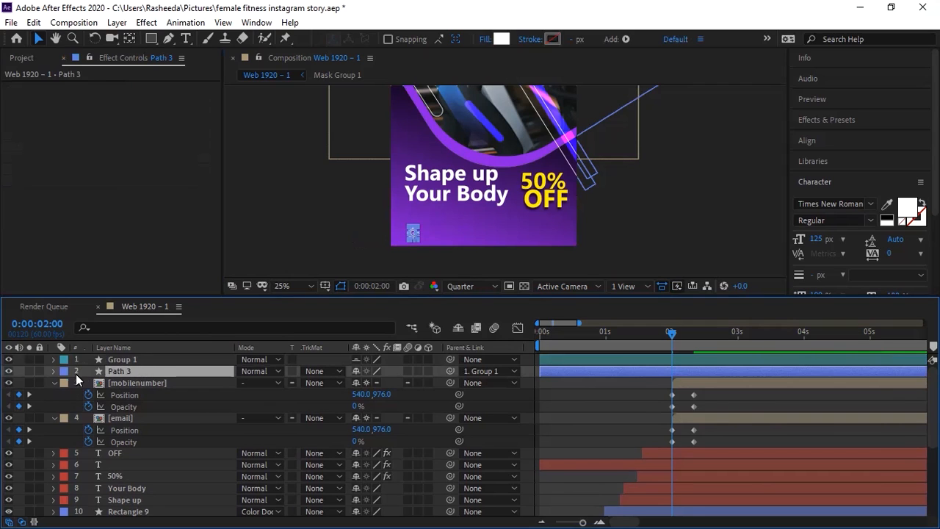
pyautogui.click(8, 359)
pyautogui.click(8, 371)
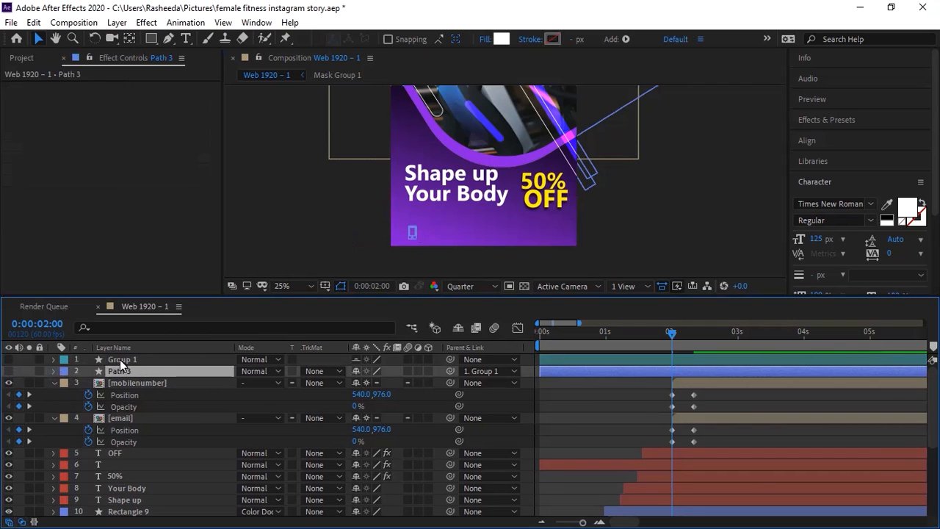
pyautogui.click(618, 259)
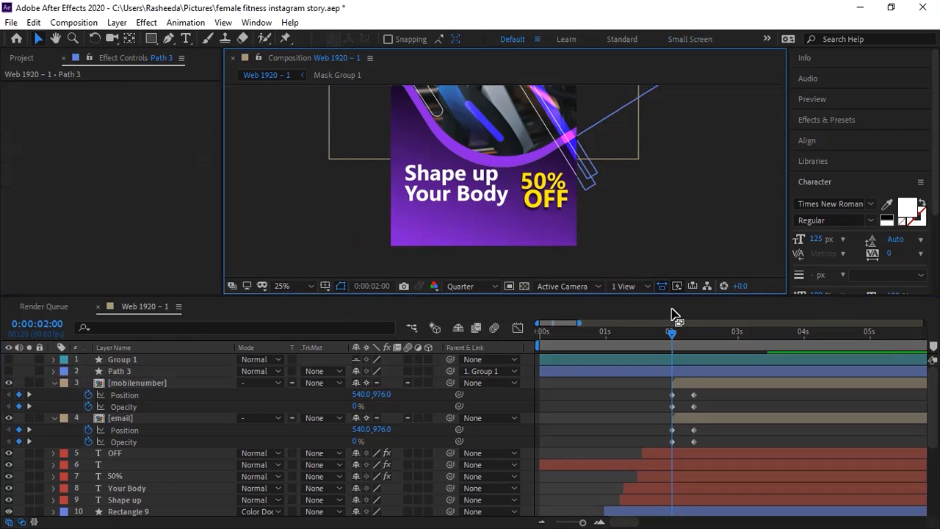
pyautogui.moveTo(673, 331); pyautogui.dragTo(687, 332)
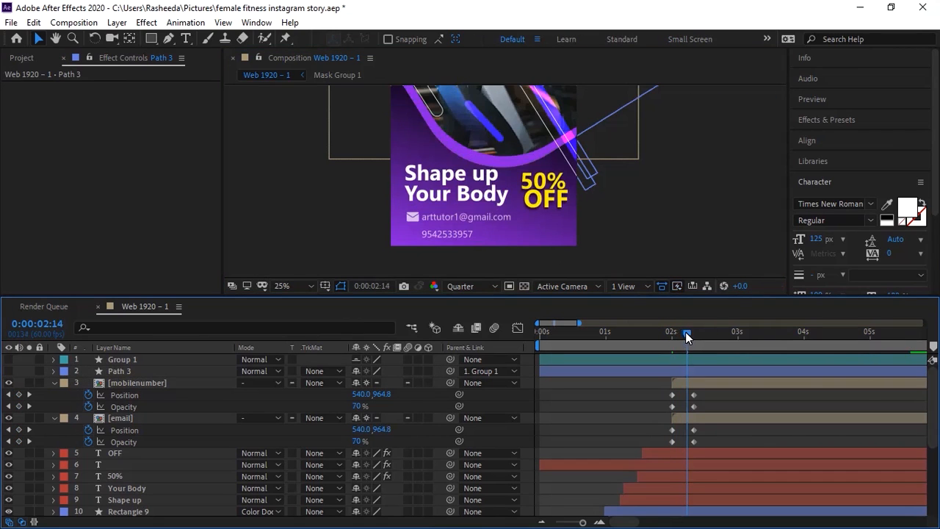
pyautogui.click(137, 371)
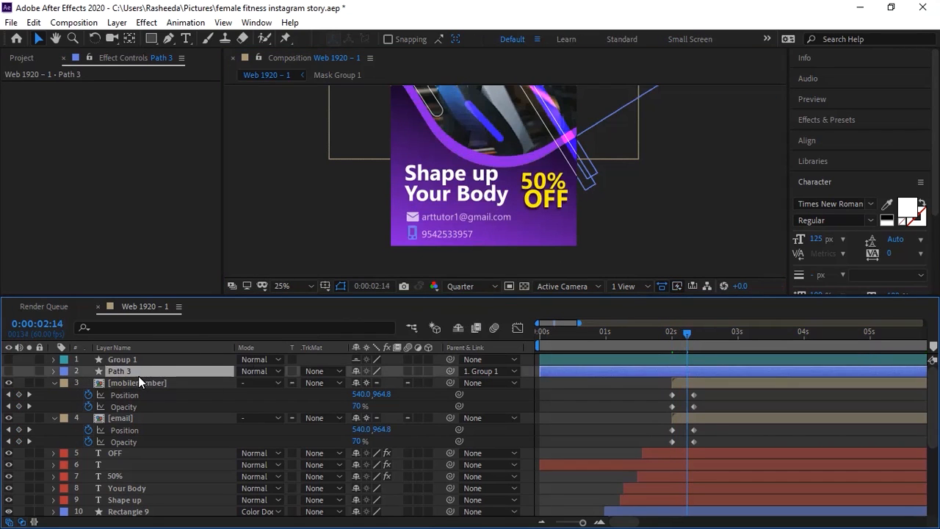
pyautogui.click(9, 360)
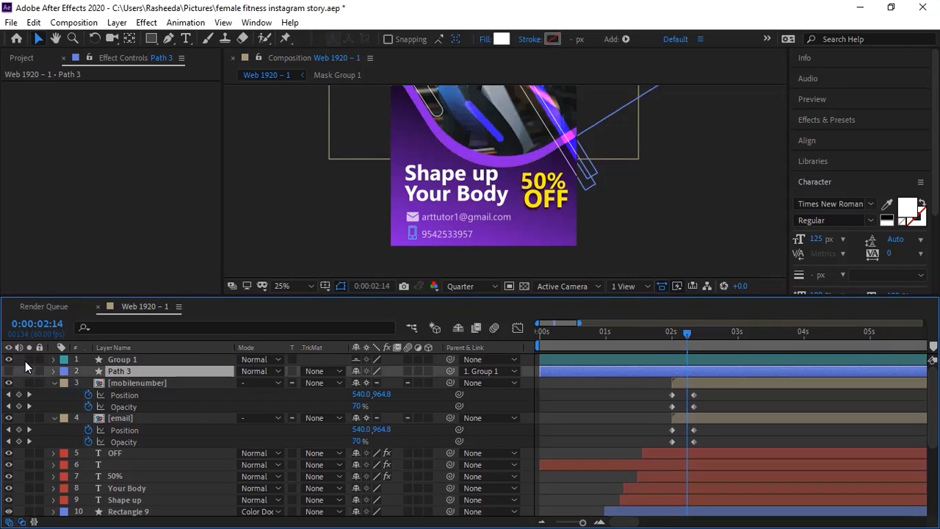
pyautogui.click(9, 371)
pyautogui.click(10, 360)
pyautogui.click(298, 251)
pyautogui.click(129, 369)
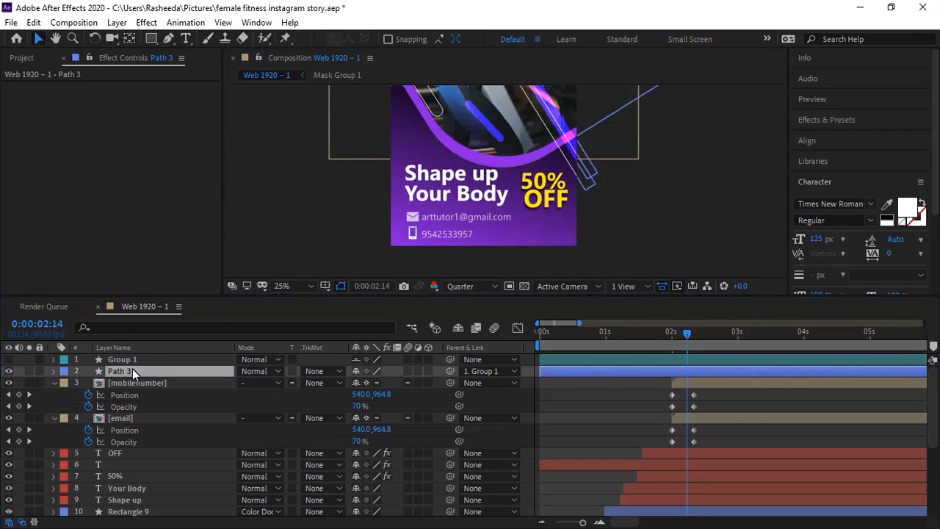
pyautogui.keyDown('shift'); pyautogui.click(140, 361); pyautogui.keyUp('shift')
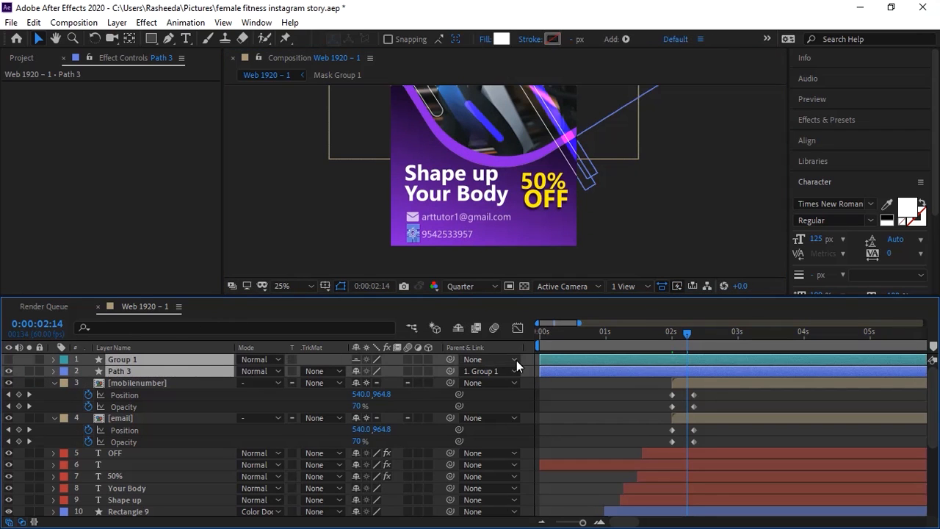
pyautogui.click(672, 331)
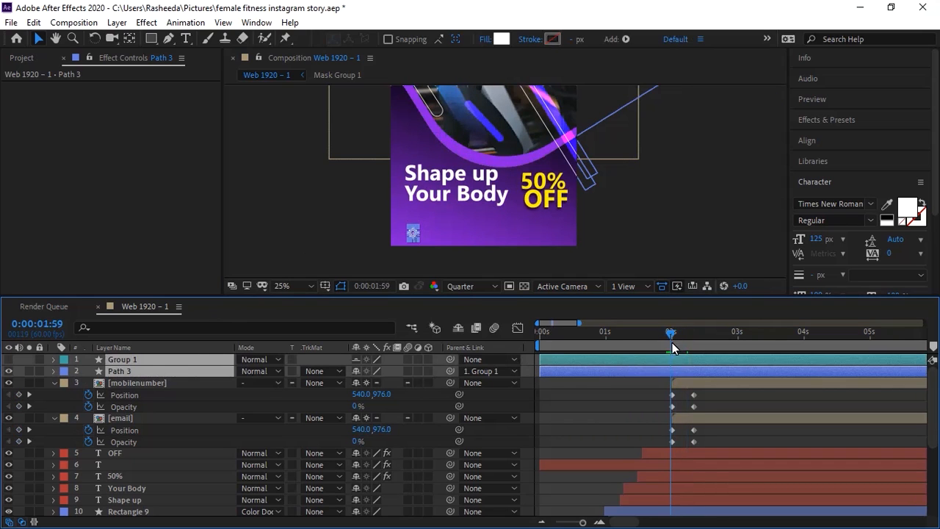
pyautogui.hotkey('alt', '[')
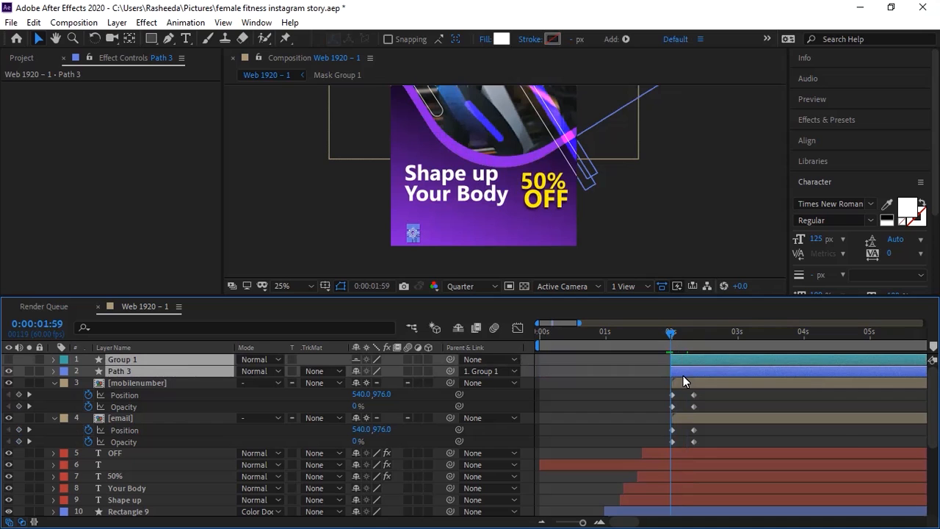
pyautogui.moveTo(705, 394); pyautogui.dragTo(679, 407)
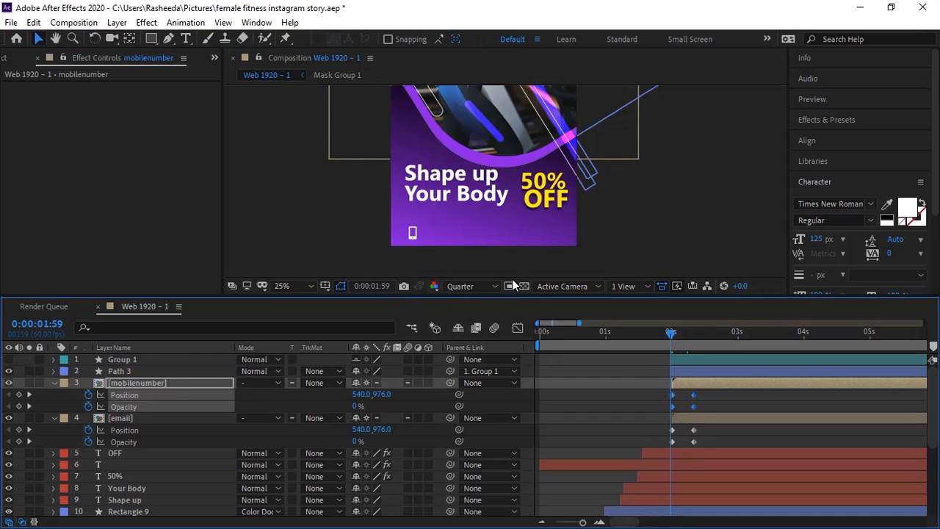
pyautogui.click(679, 371)
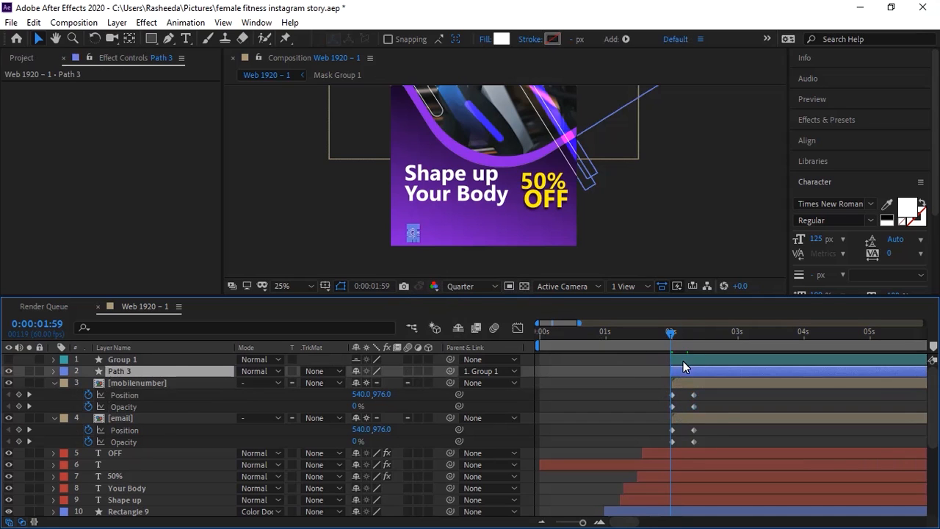
pyautogui.keyDown('shift'); pyautogui.click(683, 361); pyautogui.keyUp('shift')
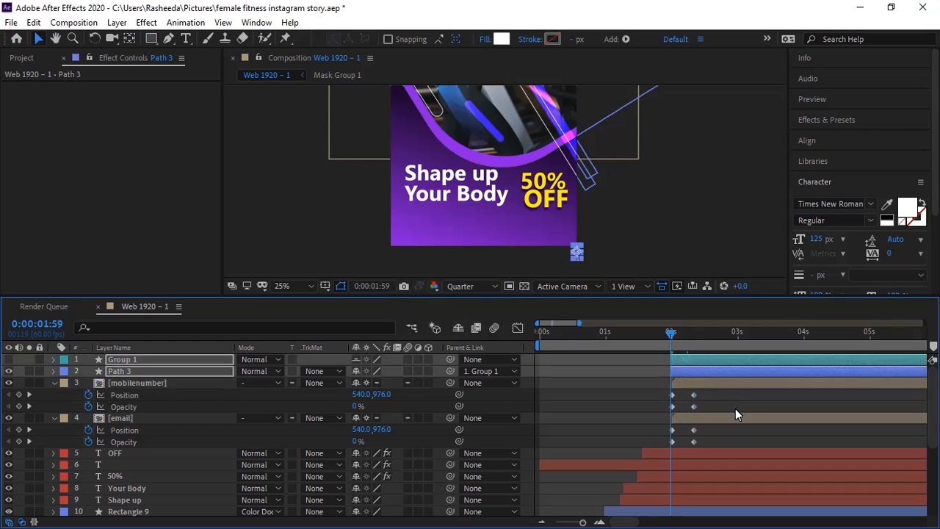
pyautogui.press('space')
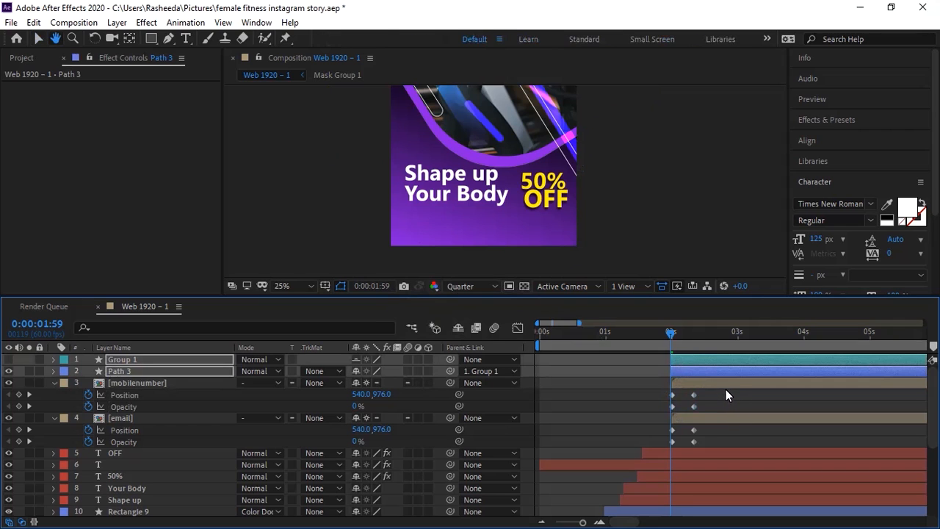
pyautogui.press('space')
pyautogui.moveTo(676, 338); pyautogui.dragTo(665, 338)
pyautogui.press('space')
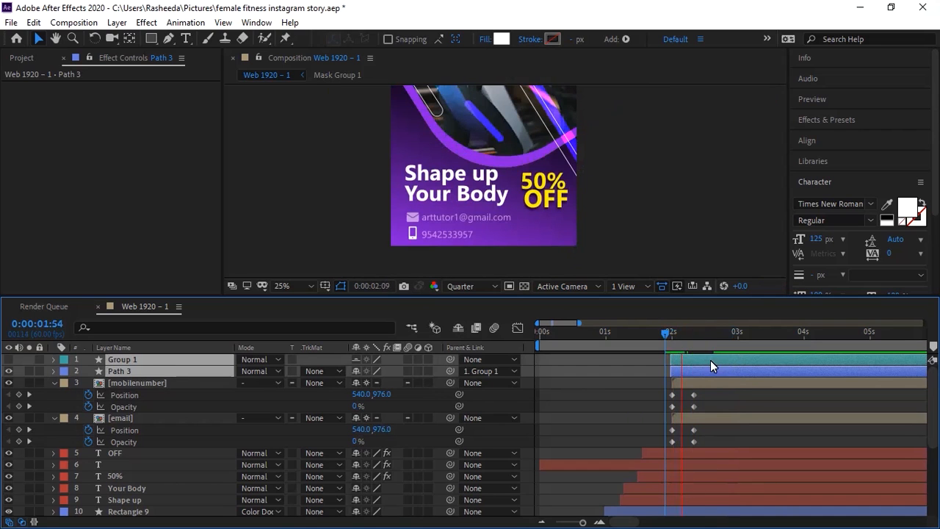
pyautogui.click(658, 336)
pyautogui.click(656, 336)
pyautogui.press('space')
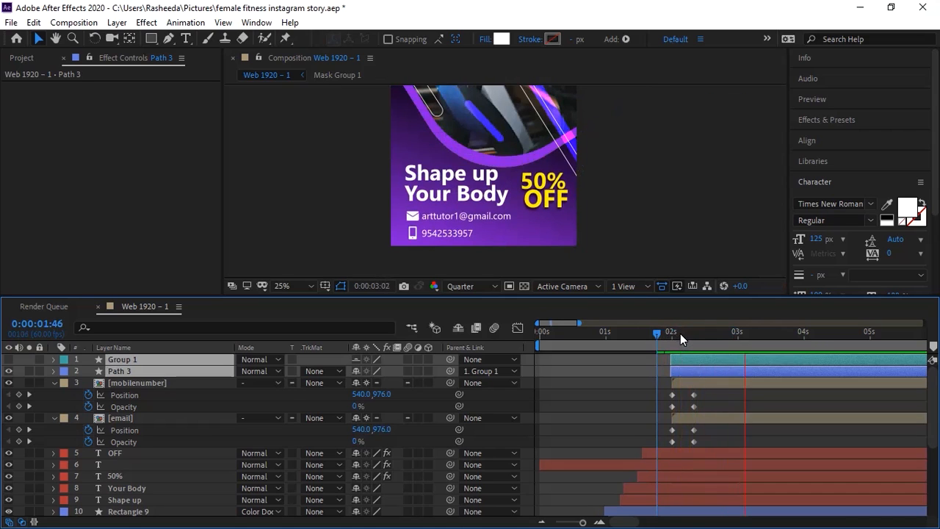
pyautogui.click(670, 337)
pyautogui.click(672, 336)
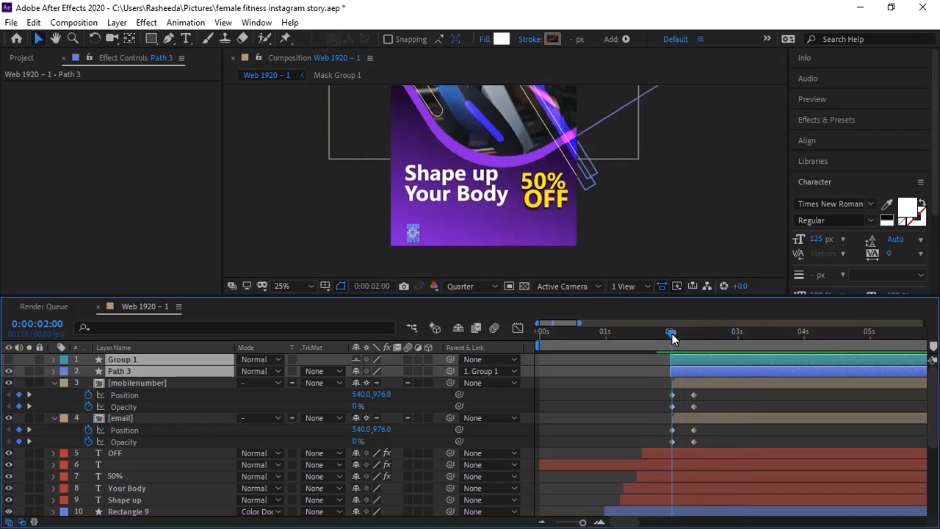
pyautogui.click(708, 391)
pyautogui.click(705, 382)
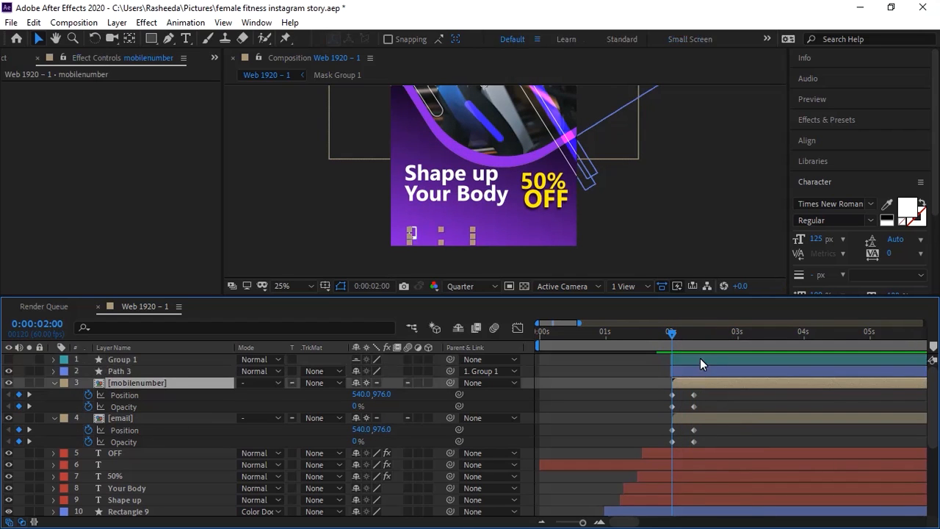
pyautogui.keyDown('shift'); pyautogui.click(700, 359); pyautogui.keyUp('shift')
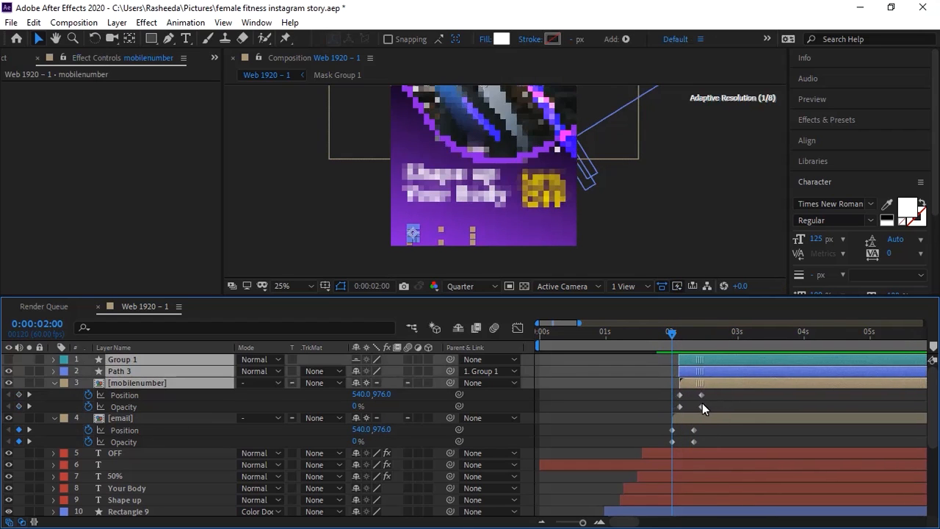
pyautogui.moveTo(706, 397); pyautogui.dragTo(659, 443)
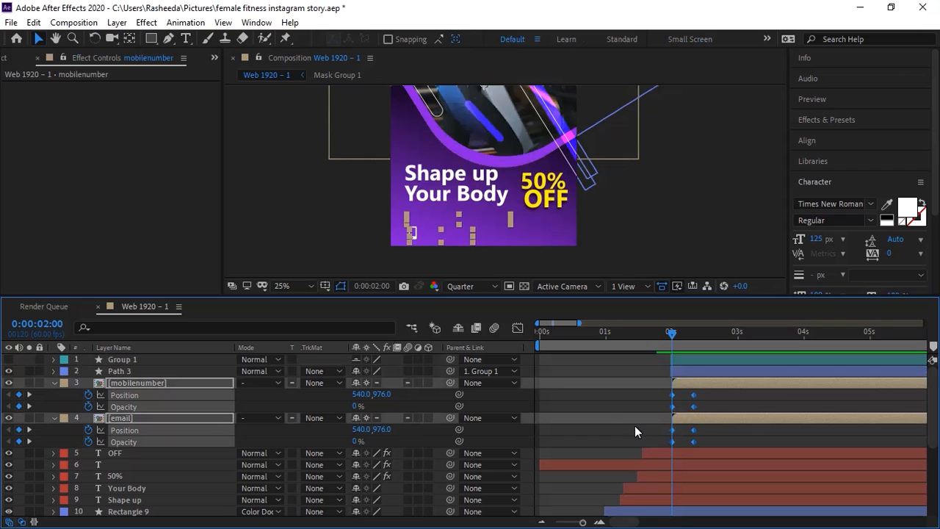
# Step: Apply Easy Ease to the selected email and phone line keyframes
pyautogui.rightClick(690, 411)
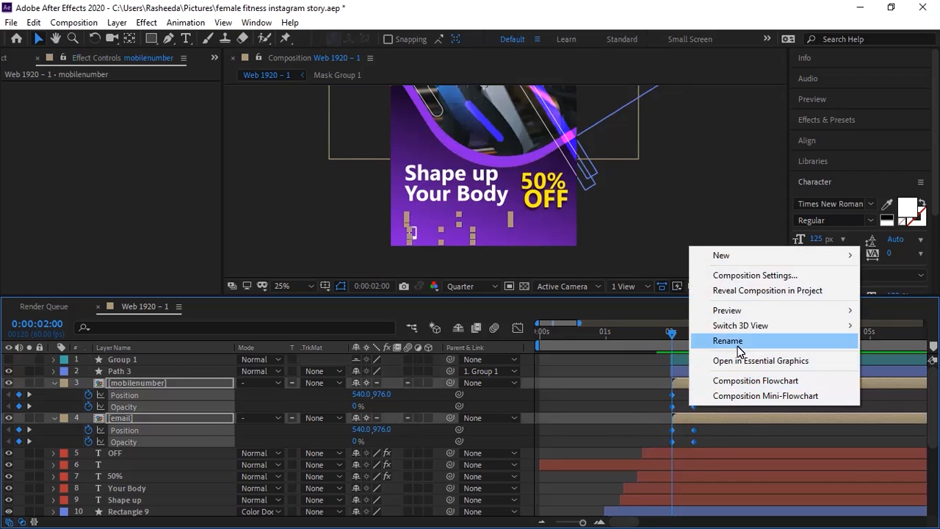
pyautogui.rightClick(693, 441)
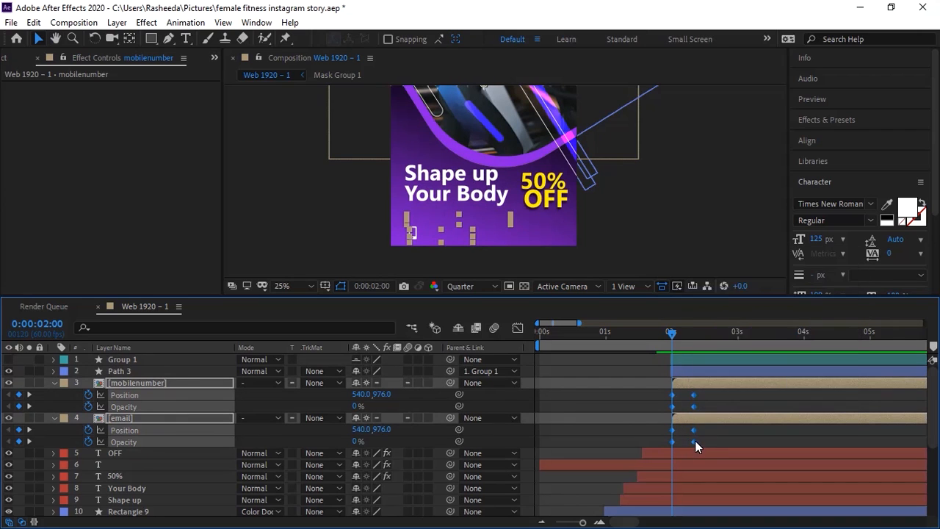
pyautogui.rightClick(694, 441)
pyautogui.moveTo(723, 434)
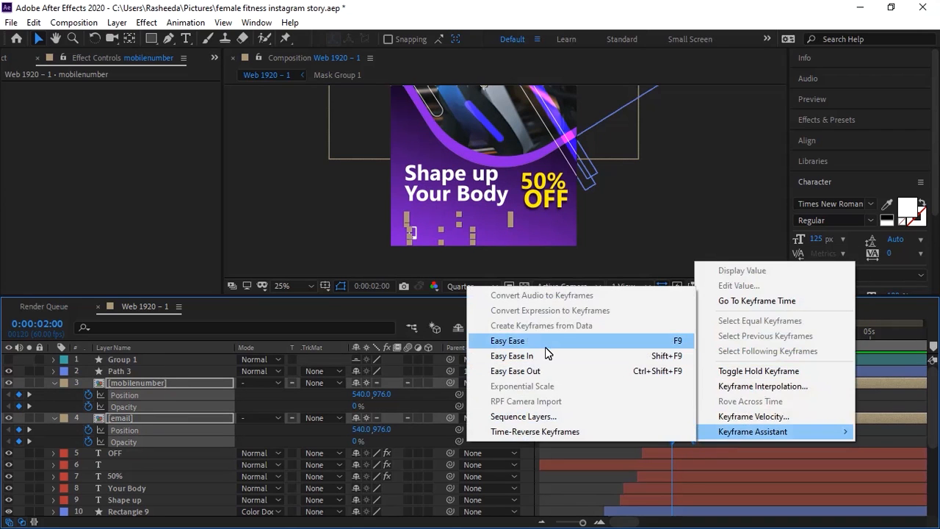
pyautogui.click(514, 341)
# Step: In the Graph Editor, stretch the ending keyframes' ease influence to about 77%
pyautogui.click(517, 327)
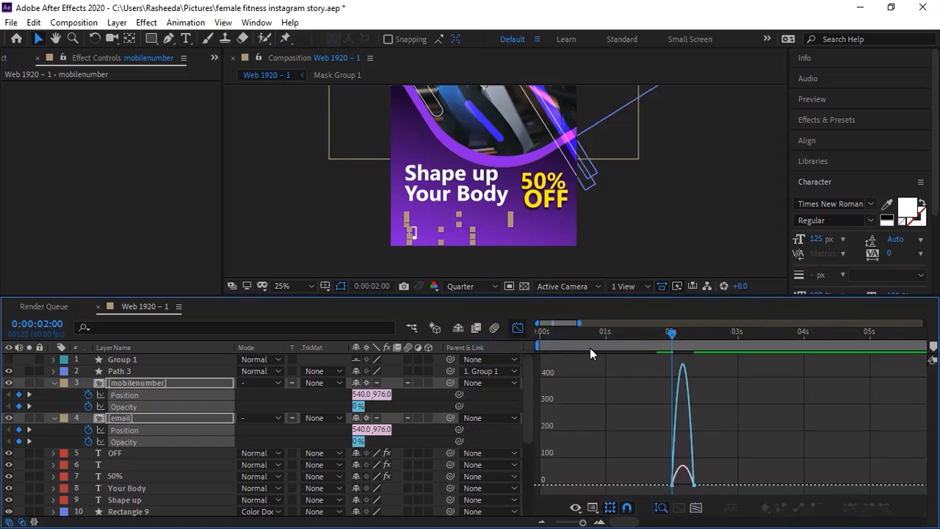
pyautogui.click(696, 507)
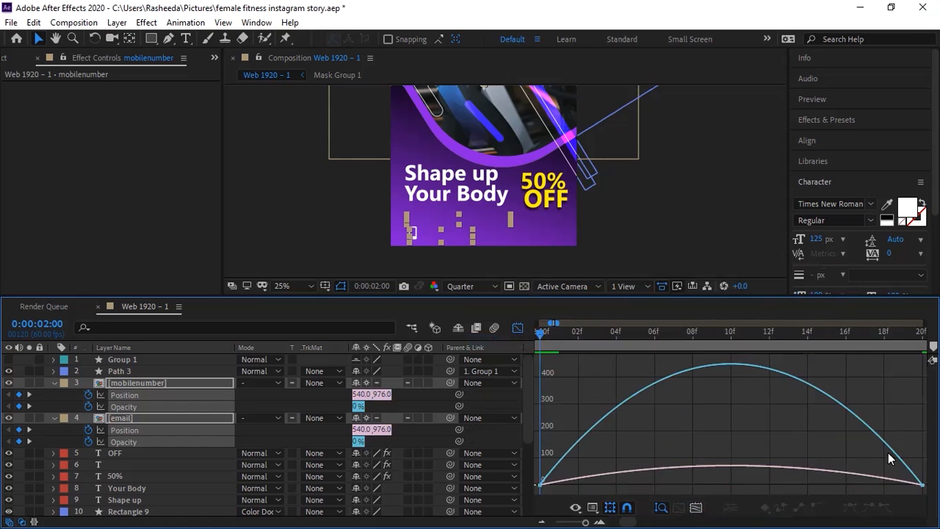
pyautogui.moveTo(899, 404); pyautogui.dragTo(927, 494)
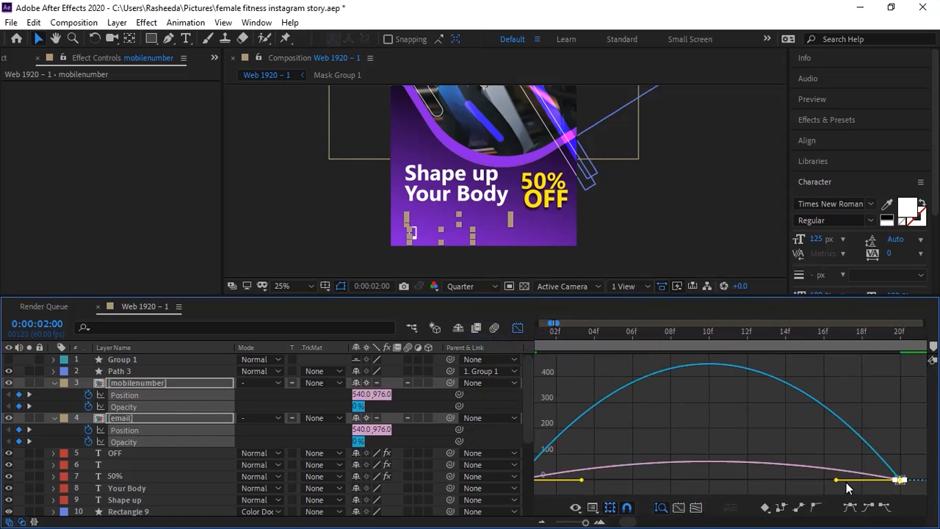
pyautogui.moveTo(837, 481); pyautogui.dragTo(743, 477)
pyautogui.moveTo(623, 446); pyautogui.dragTo(614, 494)
pyautogui.moveTo(540, 462); pyautogui.dragTo(684, 478)
pyautogui.click(518, 328)
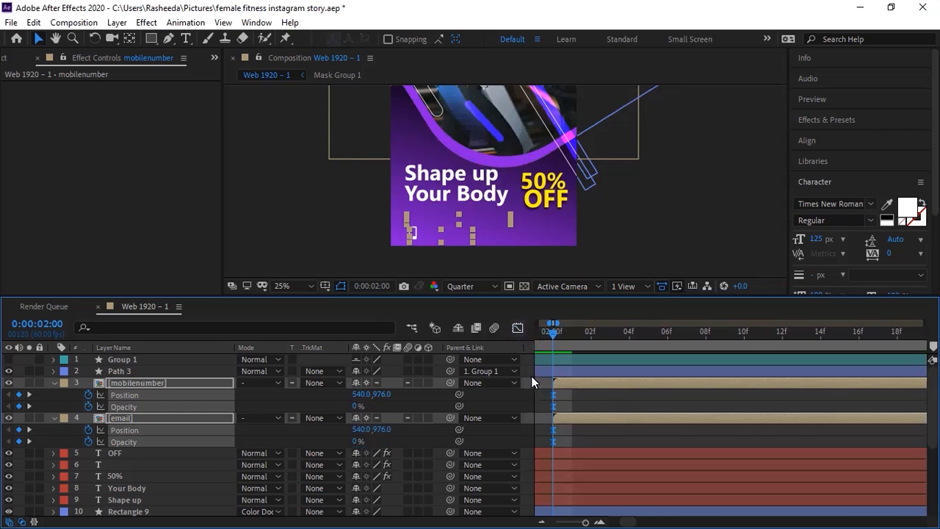
pyautogui.click(541, 522)
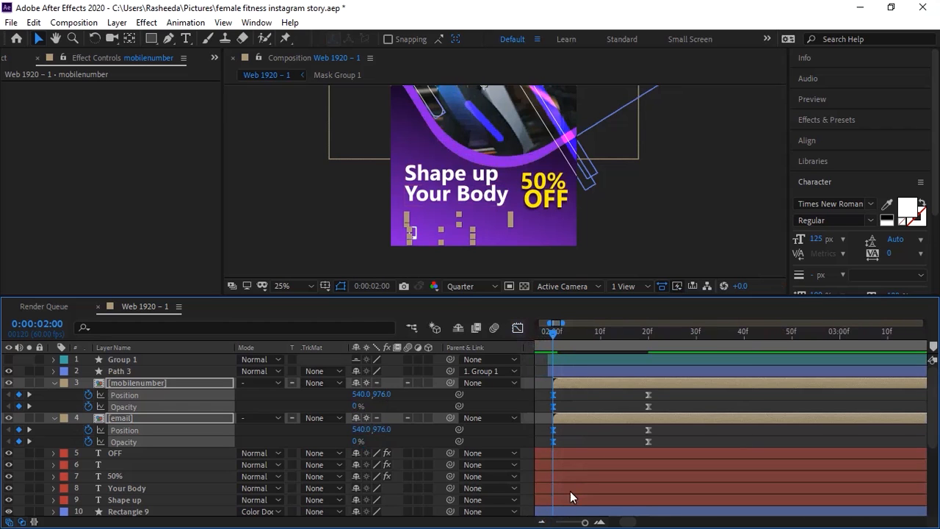
# Step: Slide Path 3, Group 1 and mobilenumber later so the phone line follows the email, and preview
pyautogui.click(575, 369)
pyautogui.keyDown('shift'); pyautogui.click(580, 360); pyautogui.keyUp('shift')
pyautogui.moveTo(580, 367); pyautogui.dragTo(621, 388)
pyautogui.keyDown('shift'); pyautogui.click(578, 382); pyautogui.keyUp('shift')
pyautogui.press('space')
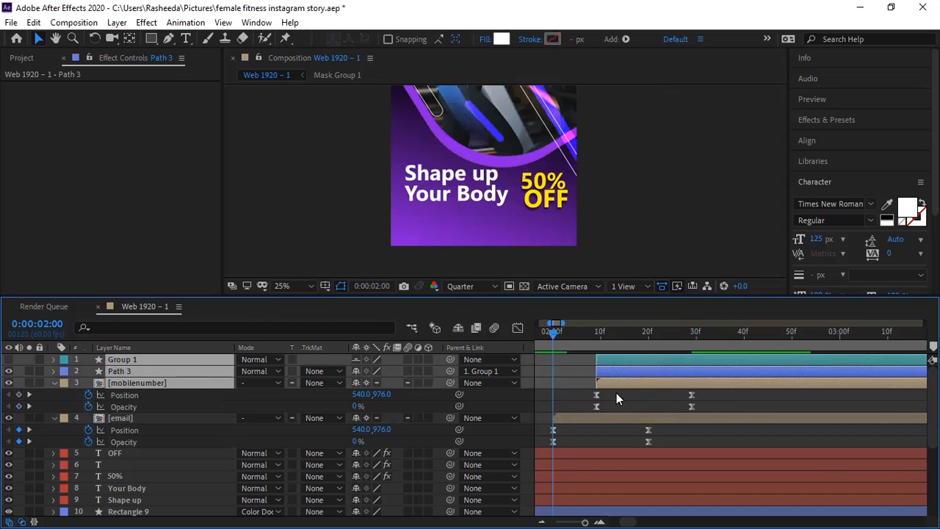
pyautogui.click(602, 335)
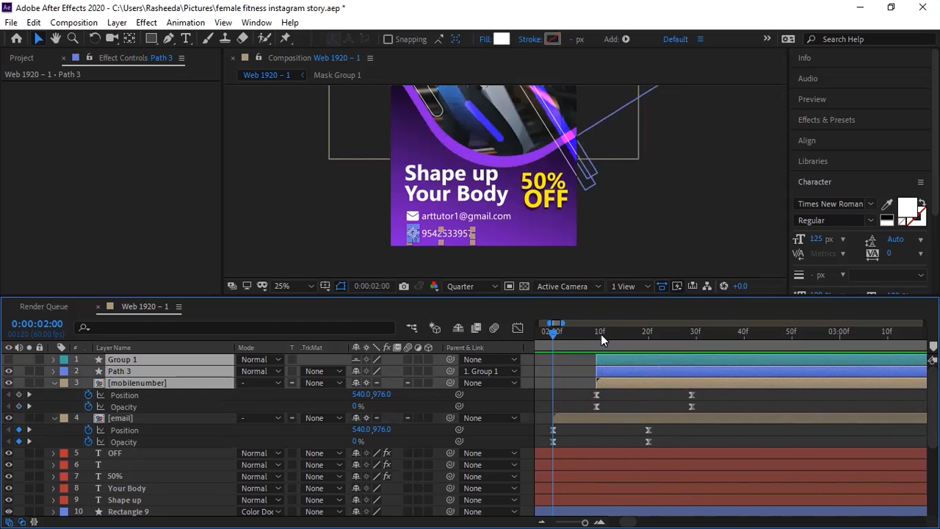
pyautogui.click(600, 334)
pyautogui.moveTo(612, 335); pyautogui.dragTo(607, 335)
# Step: Delete the Group 1 phone-icon layer
pyautogui.click(651, 261)
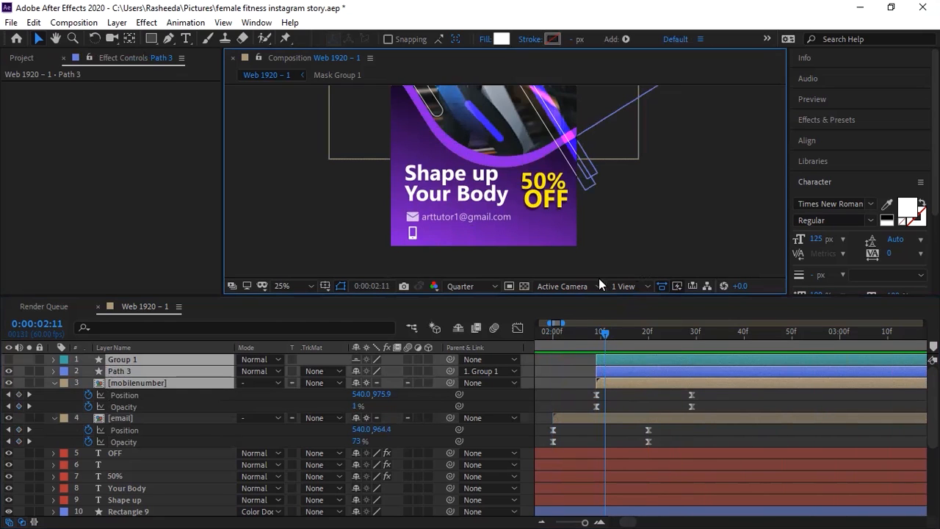
pyautogui.click(414, 239)
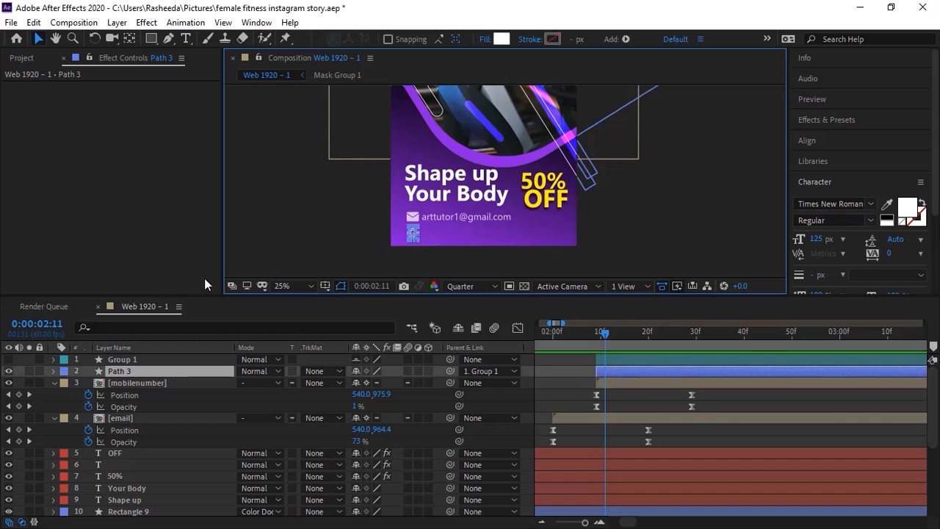
pyautogui.click(137, 364)
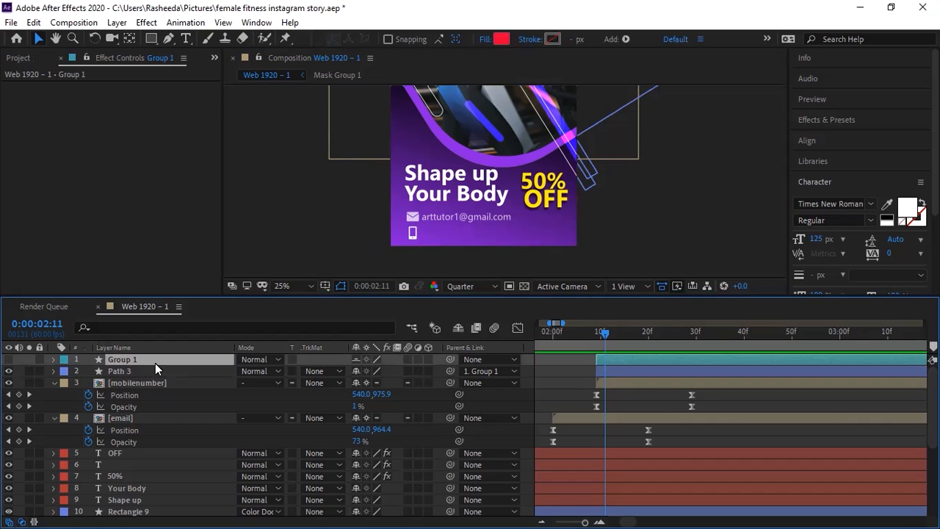
pyautogui.press('Delete')
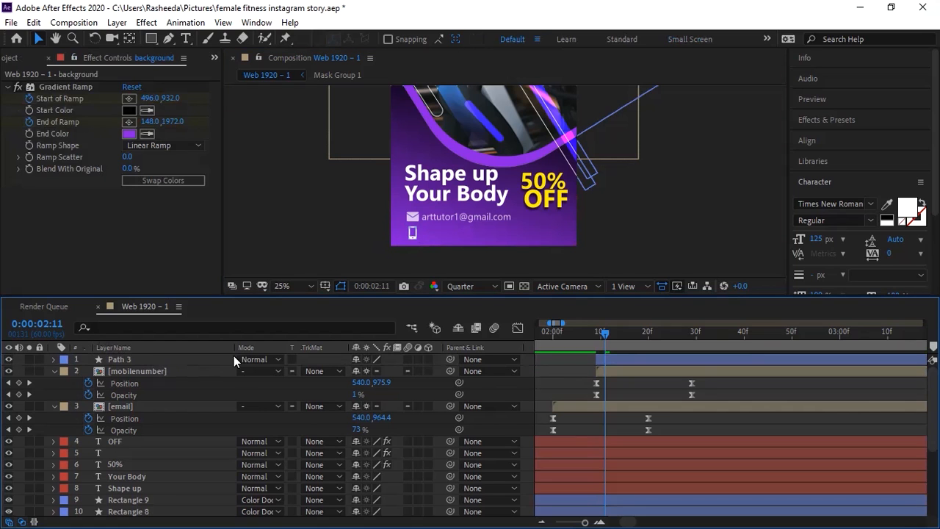
pyautogui.moveTo(604, 334); pyautogui.dragTo(595, 337)
# Step: Check the Path 3 and mobilenumber keyframe timing near 0:00:02:10, then scrub back to 2:04
pyautogui.click(603, 358)
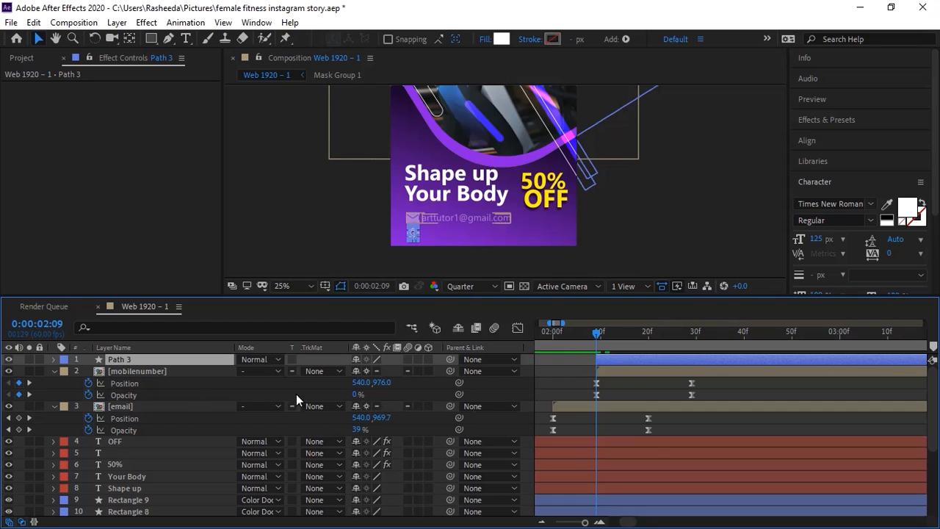
pyautogui.click(164, 385)
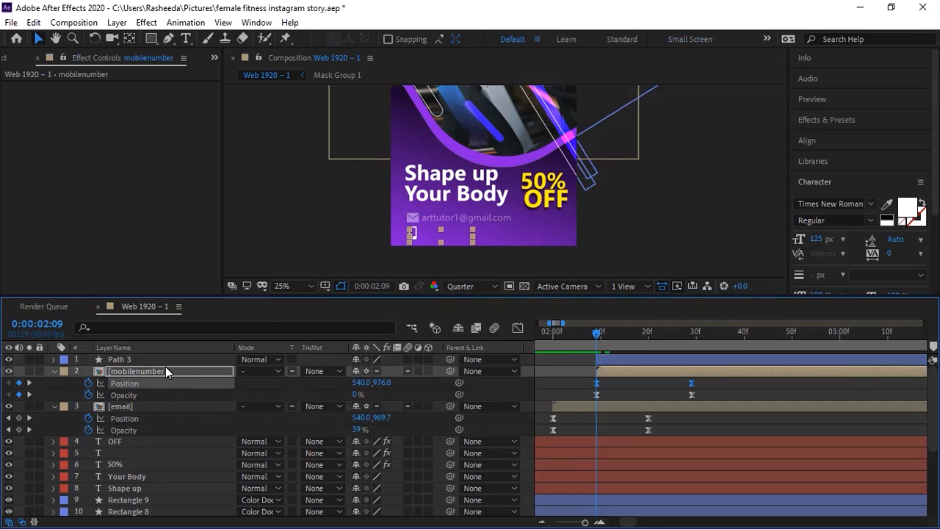
pyautogui.click(164, 359)
pyautogui.press('Return')
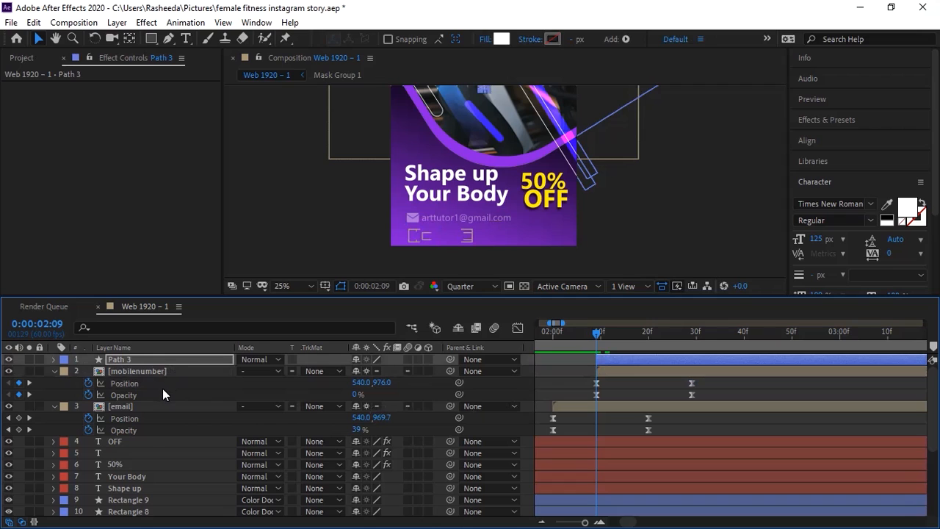
pyautogui.click(153, 394)
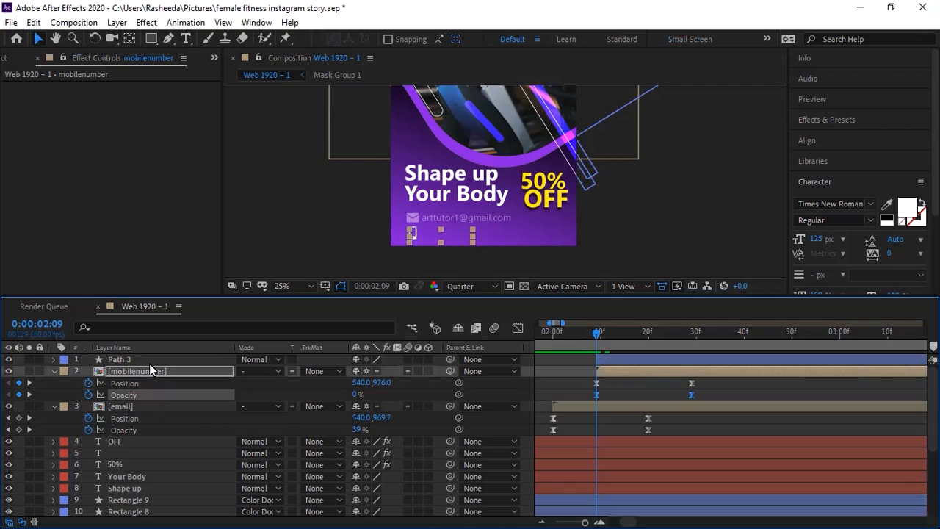
pyautogui.click(151, 360)
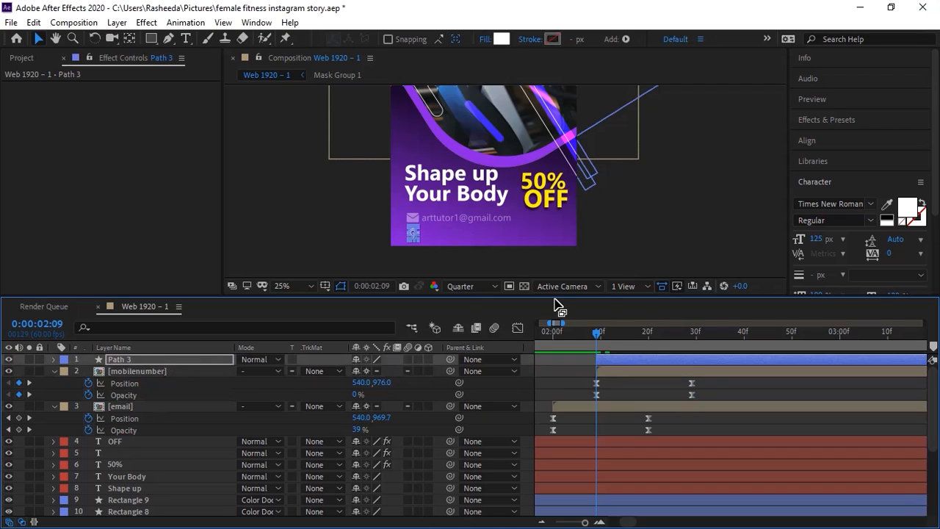
pyautogui.click(620, 244)
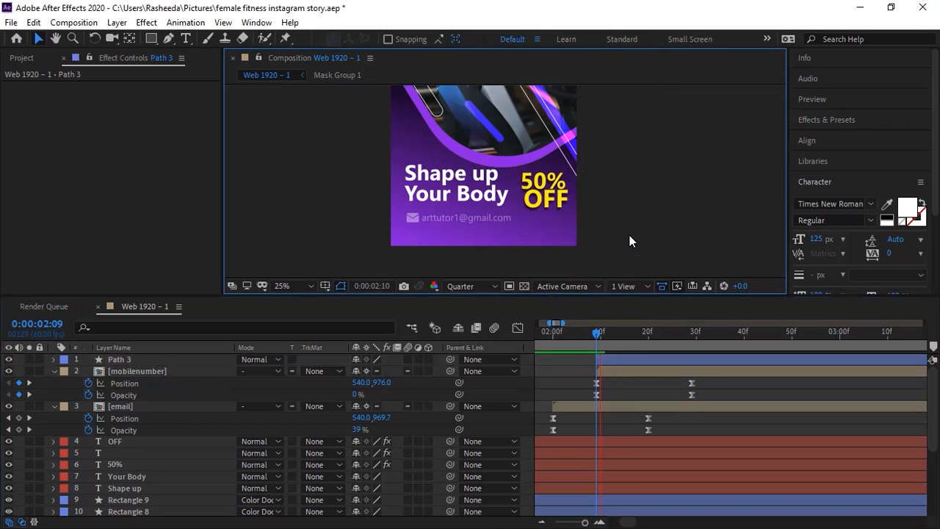
pyautogui.moveTo(600, 333); pyautogui.dragTo(518, 335)
# Step: Preview the contact line animation from 2:00, then the whole comp with the timeline zoomed out
pyautogui.press('space')
pyautogui.press('space')
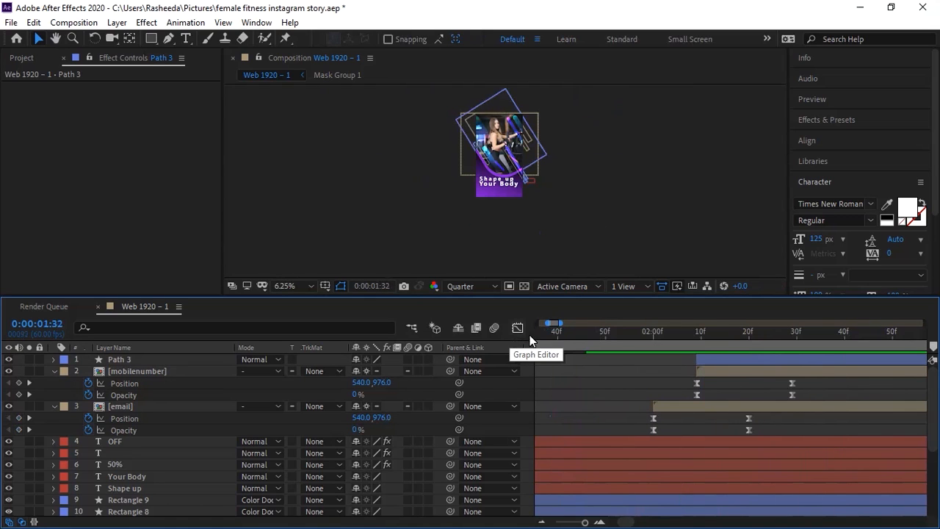
pyautogui.moveTo(590, 333); pyautogui.dragTo(506, 342)
pyautogui.moveTo(585, 523); pyautogui.dragTo(579, 523)
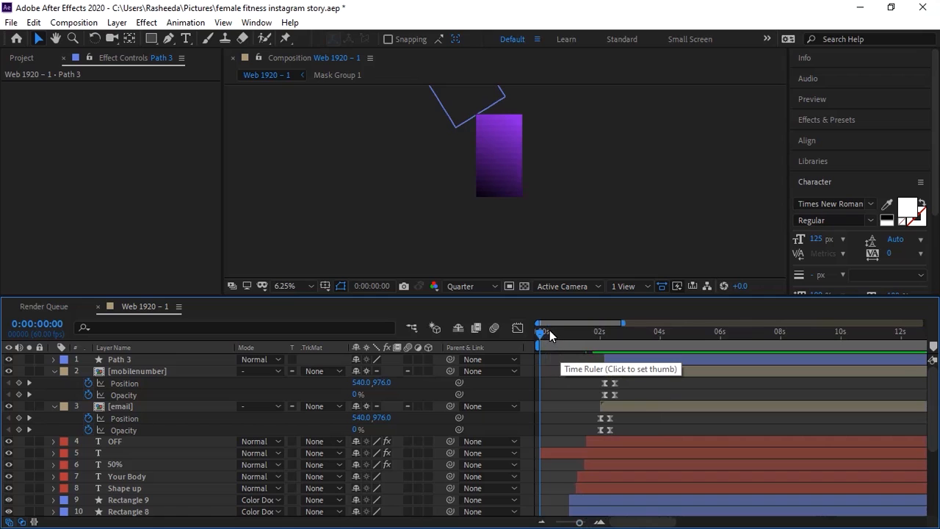
pyautogui.press('space')
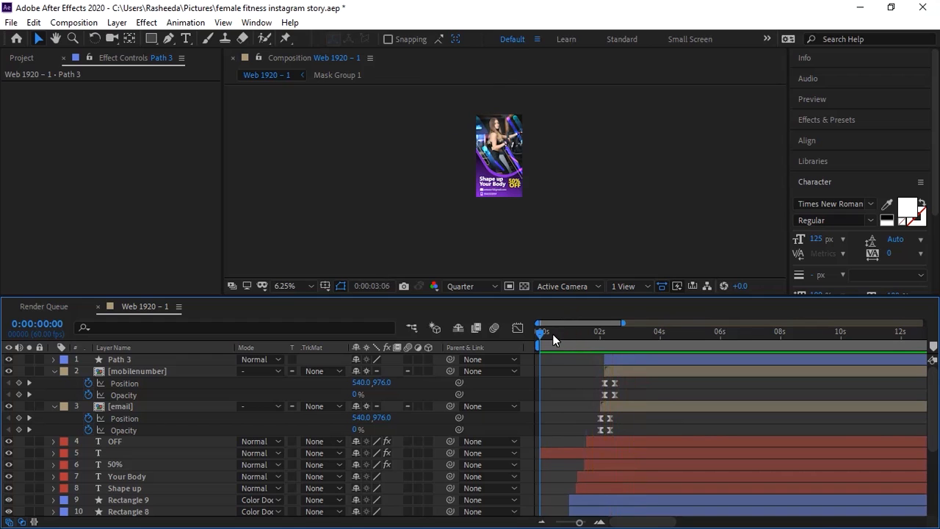
pyautogui.press('space')
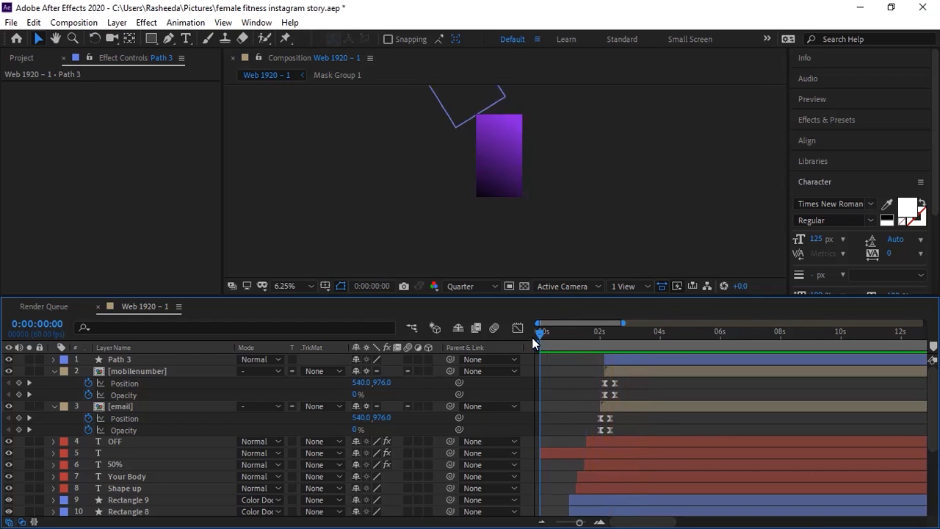
pyautogui.press('space')
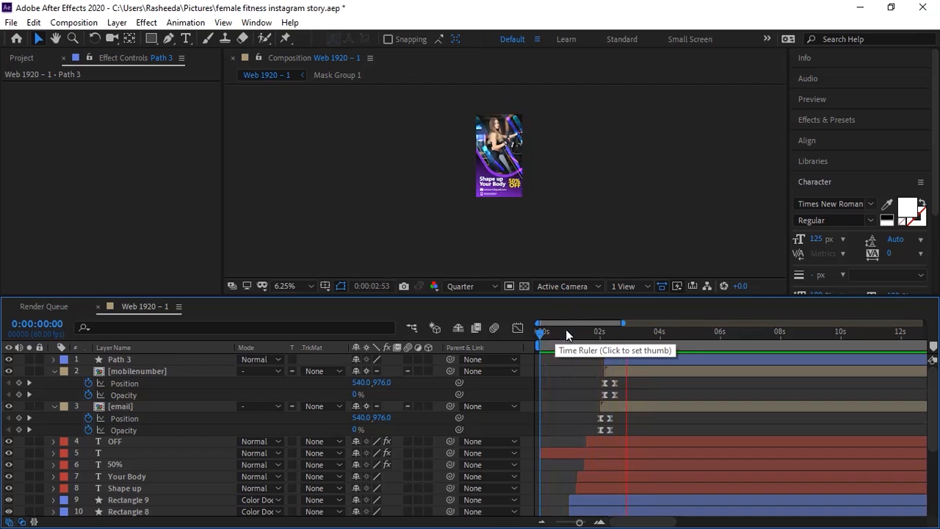
pyautogui.press('space')
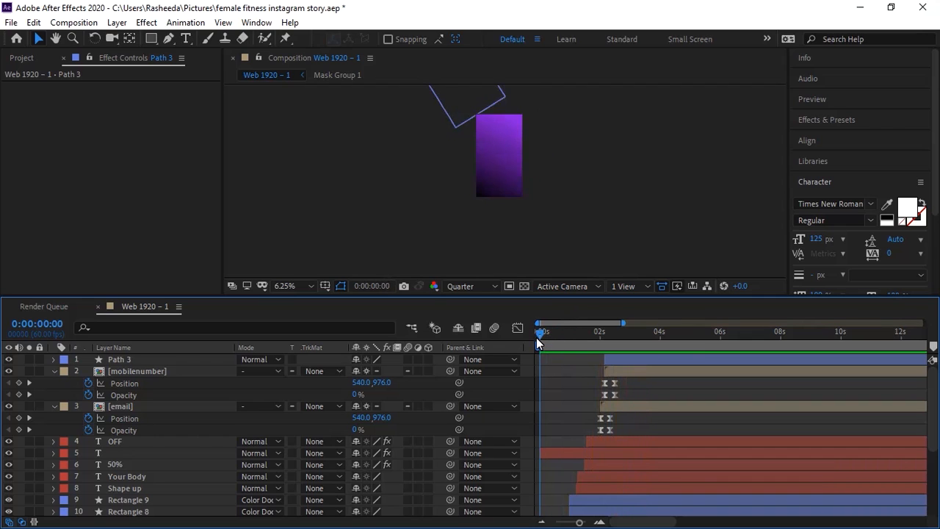
# Step: View the story recentred at 12.5%, preview it once more, and save the project
pyautogui.press('.')
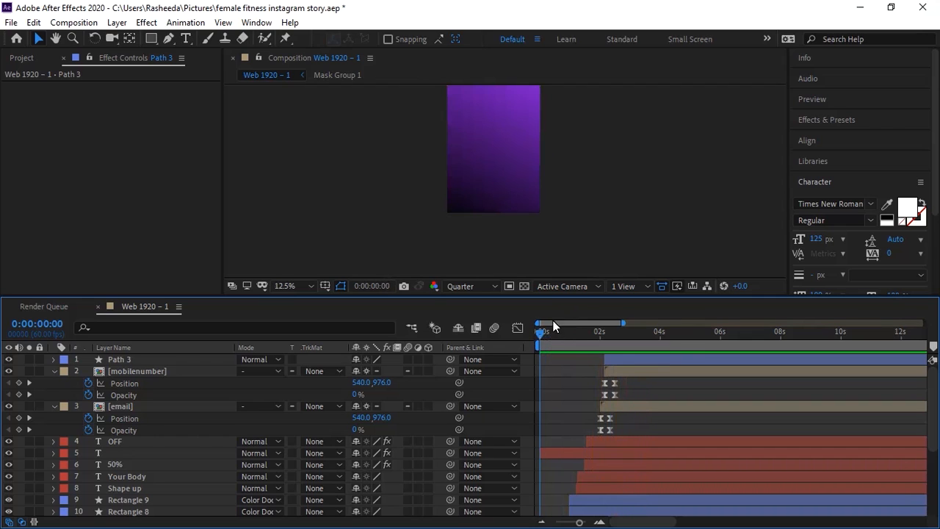
pyautogui.press('space')
pyautogui.moveTo(591, 194); pyautogui.dragTo(580, 242)
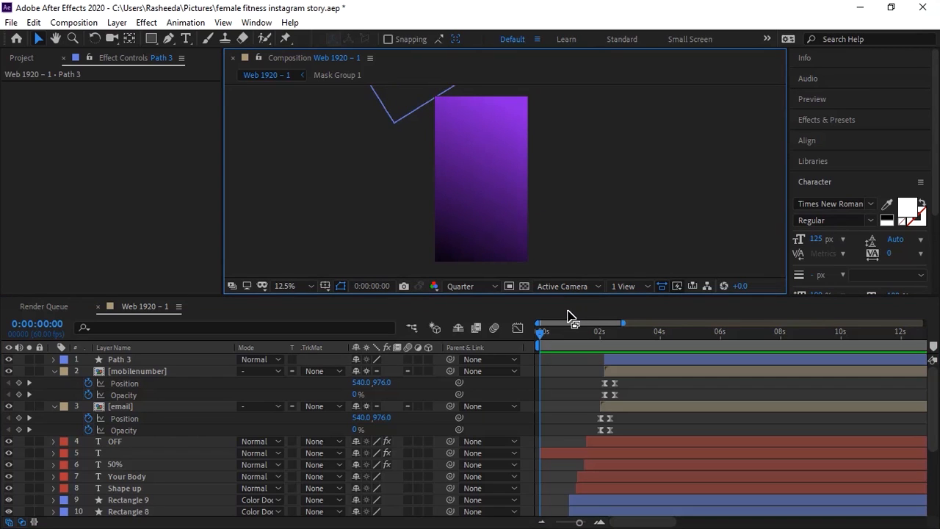
pyautogui.press('space')
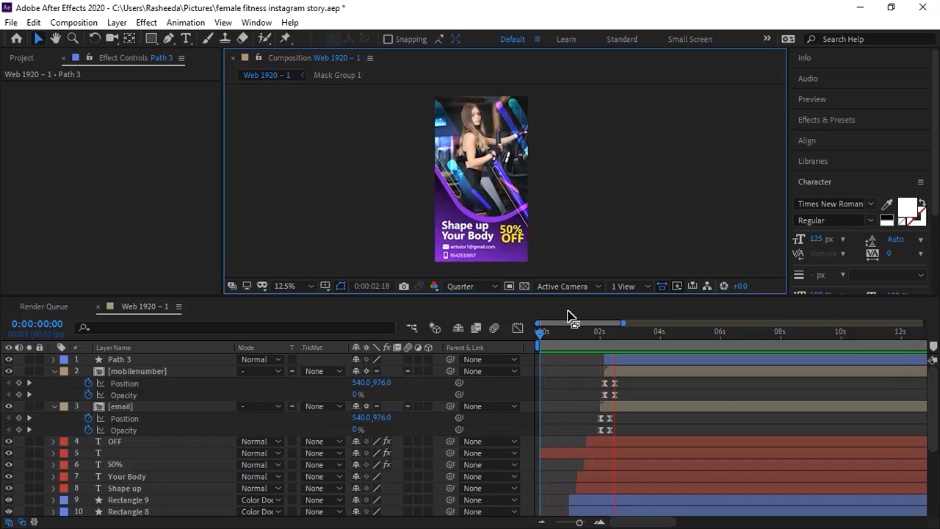
pyautogui.press('space')
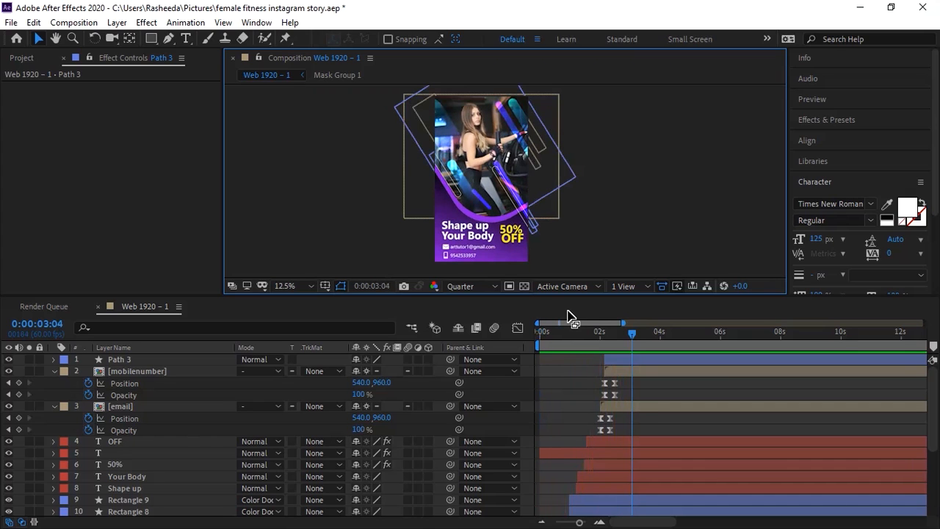
pyautogui.hotkey('ctrl', 's')
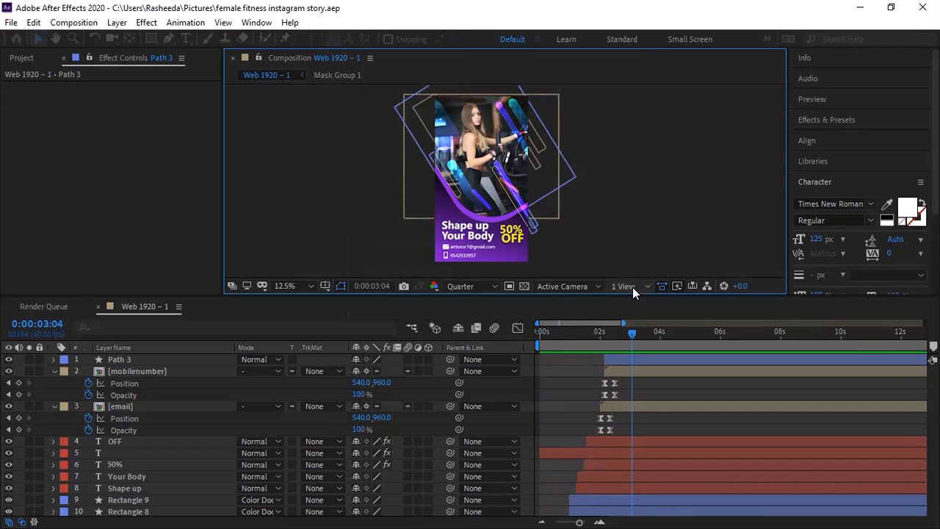
# Step: Set the work area end to 0:00:08:01 and add Web 1920 – 1 to the Render Queue
pyautogui.click(779, 331)
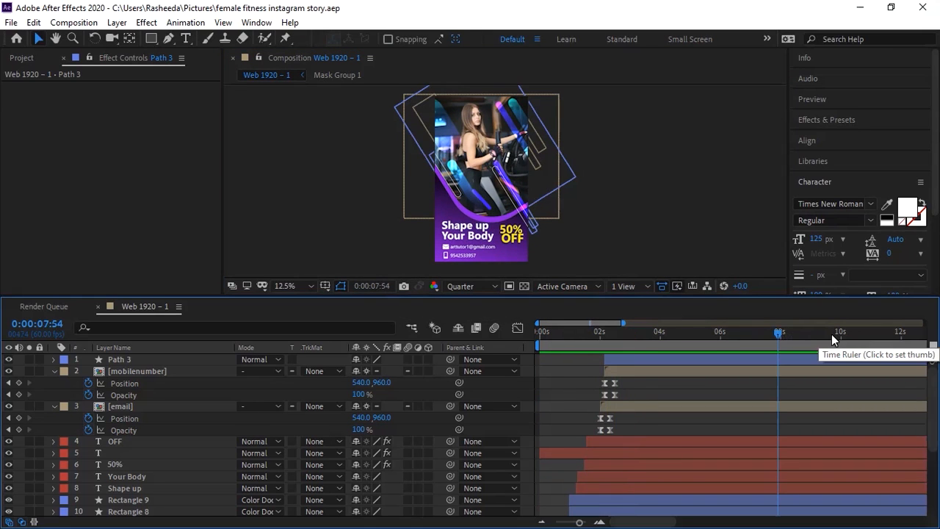
pyautogui.click(780, 333)
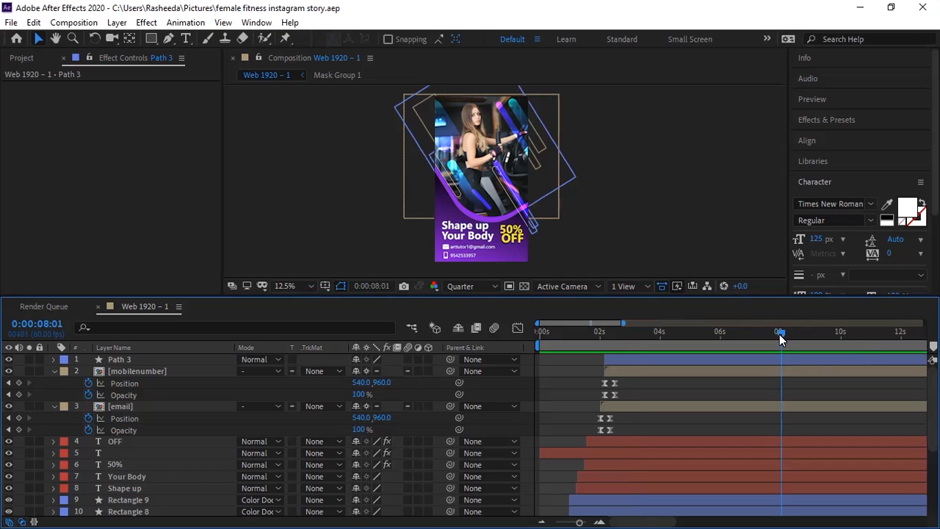
pyautogui.press('n')
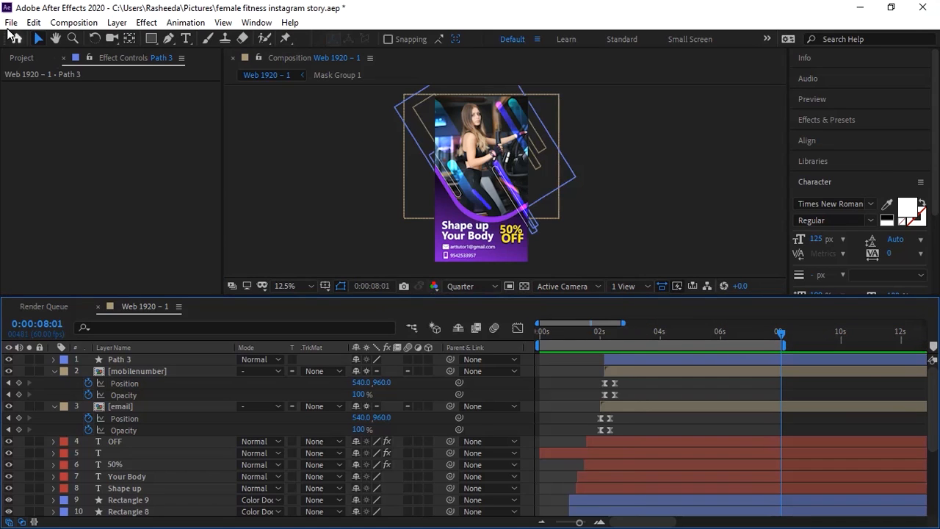
pyautogui.click(73, 22)
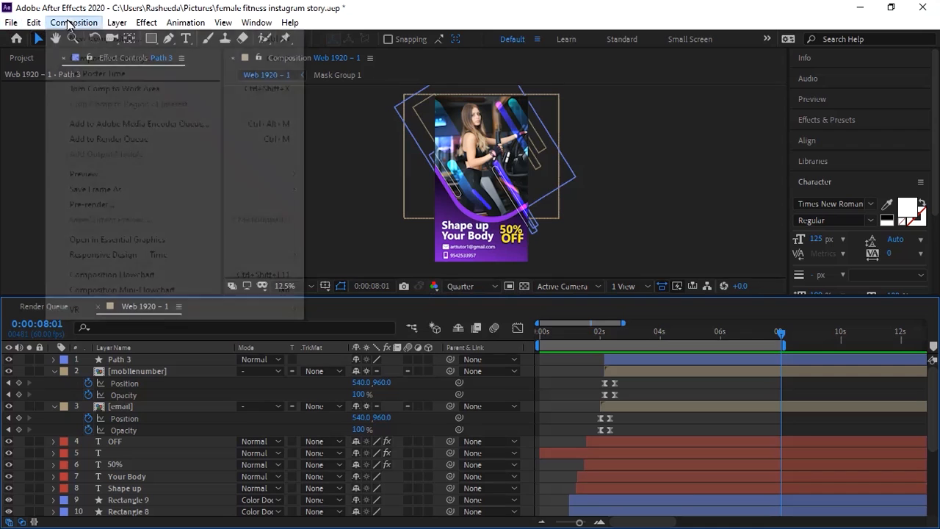
pyautogui.click(109, 139)
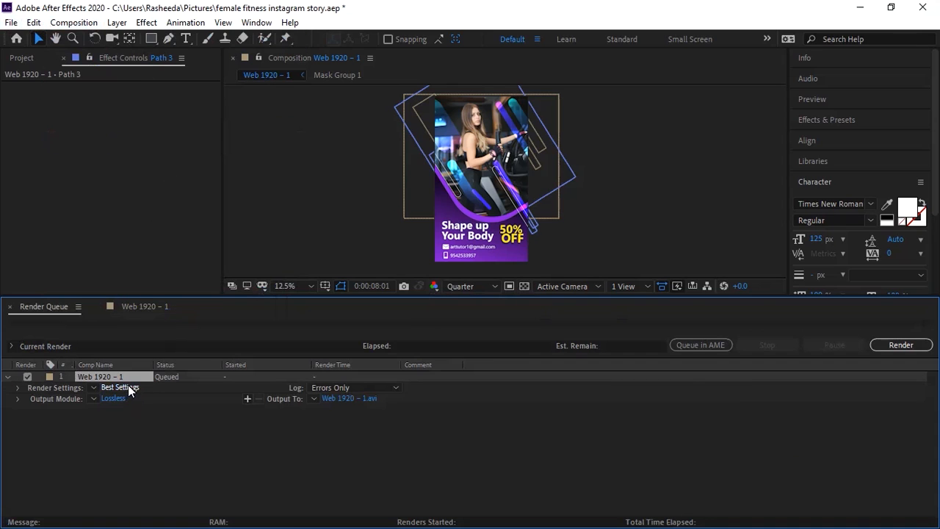
# Step: Keep the render settings at Best quality and Full resolution
pyautogui.click(120, 387)
pyautogui.click(371, 103)
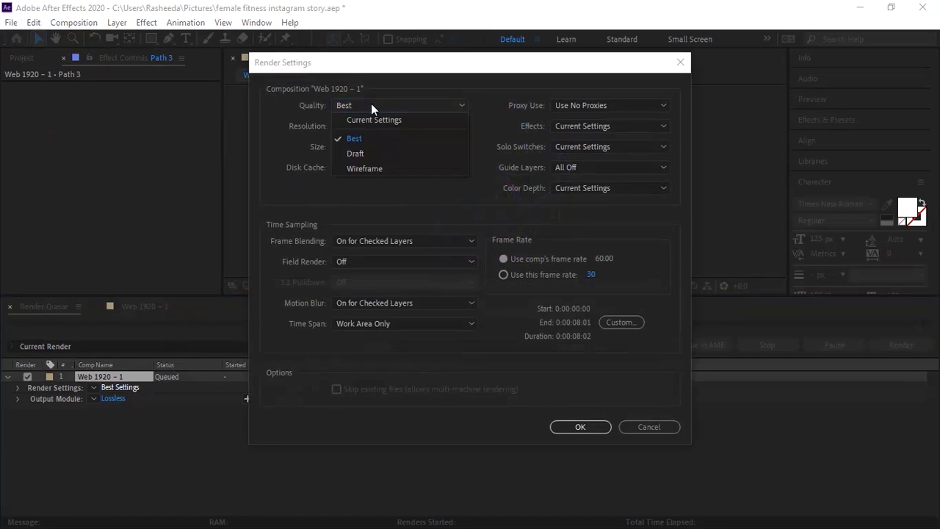
pyautogui.click(379, 135)
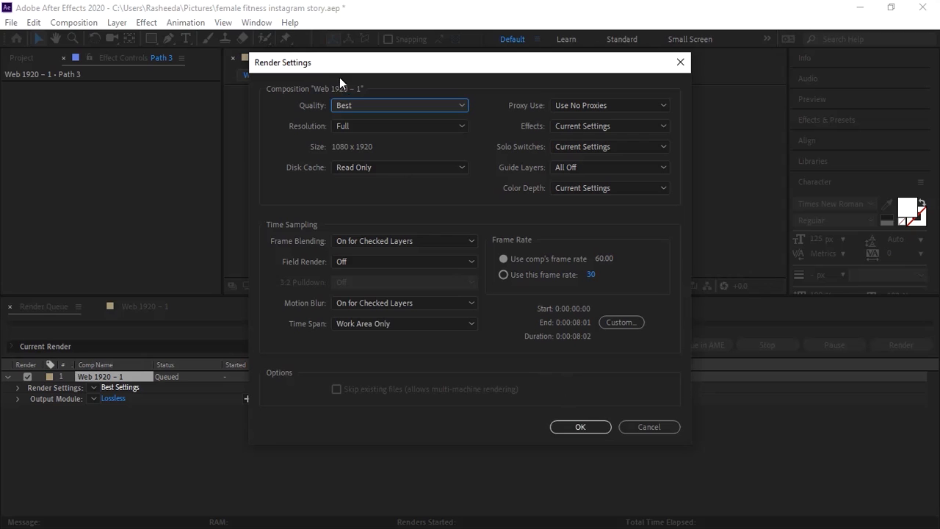
pyautogui.click(362, 126)
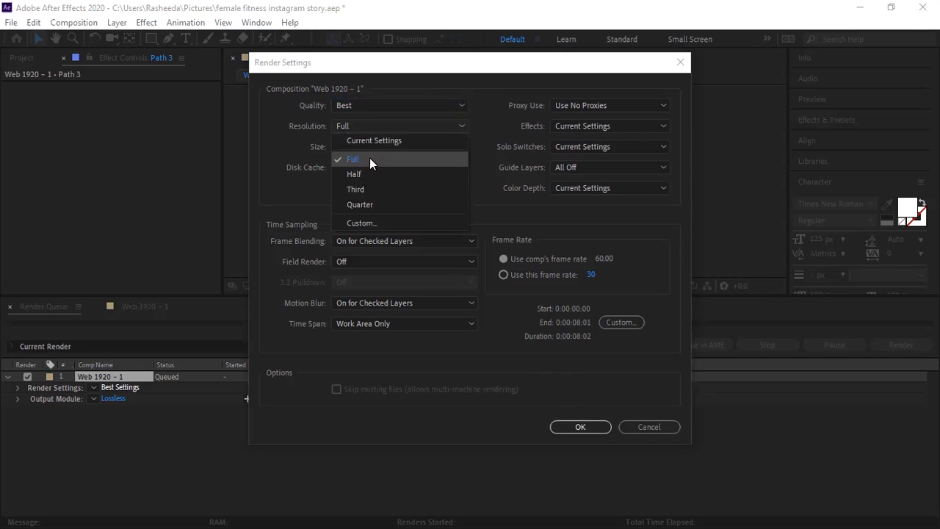
pyautogui.click(370, 158)
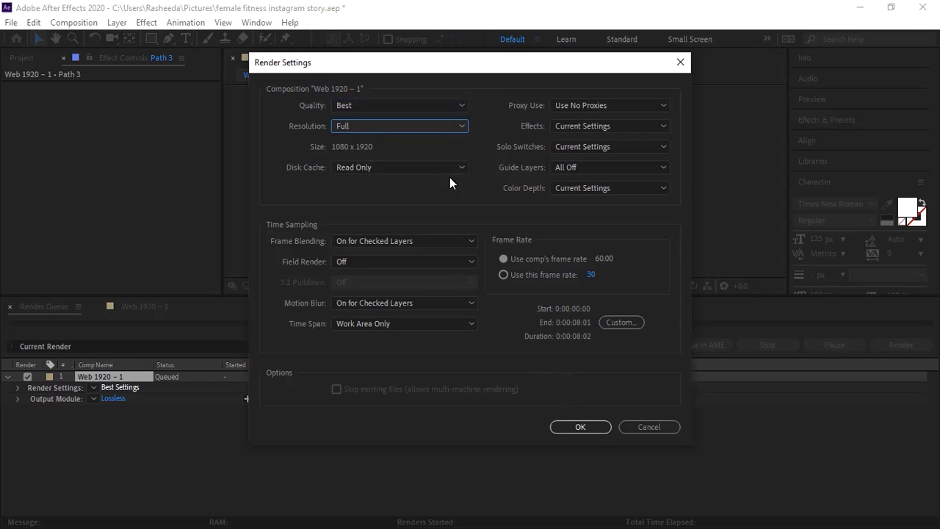
pyautogui.click(571, 425)
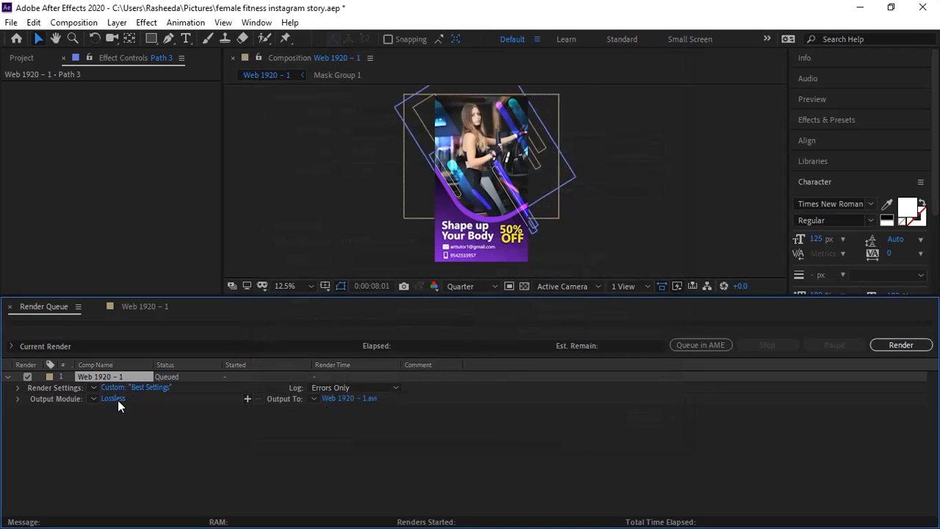
# Step: Set the output module format to QuickTime with the Animation codec
pyautogui.click(117, 399)
pyautogui.click(378, 87)
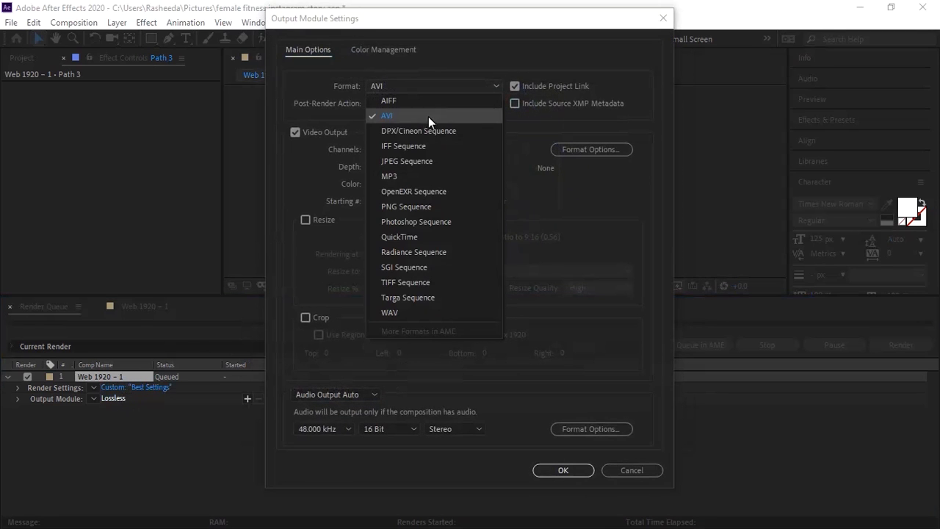
pyautogui.click(422, 236)
pyautogui.click(566, 152)
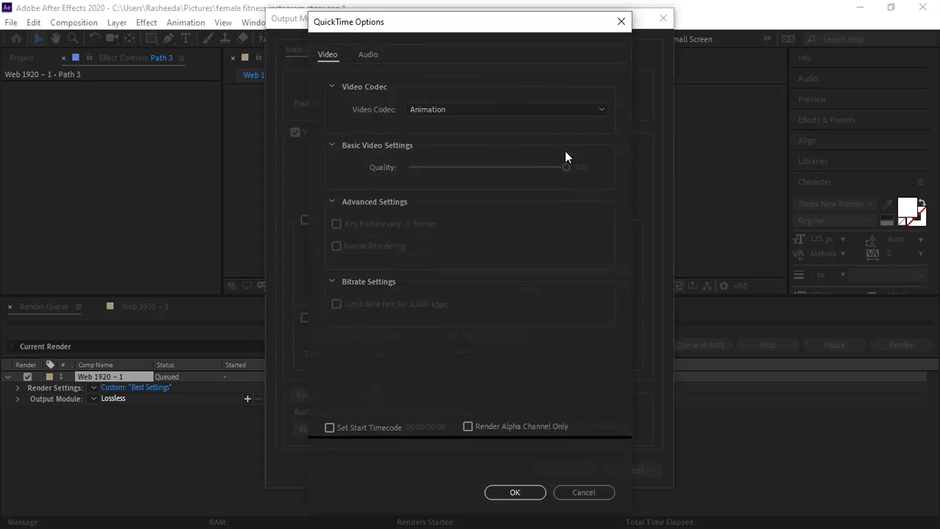
pyautogui.click(504, 110)
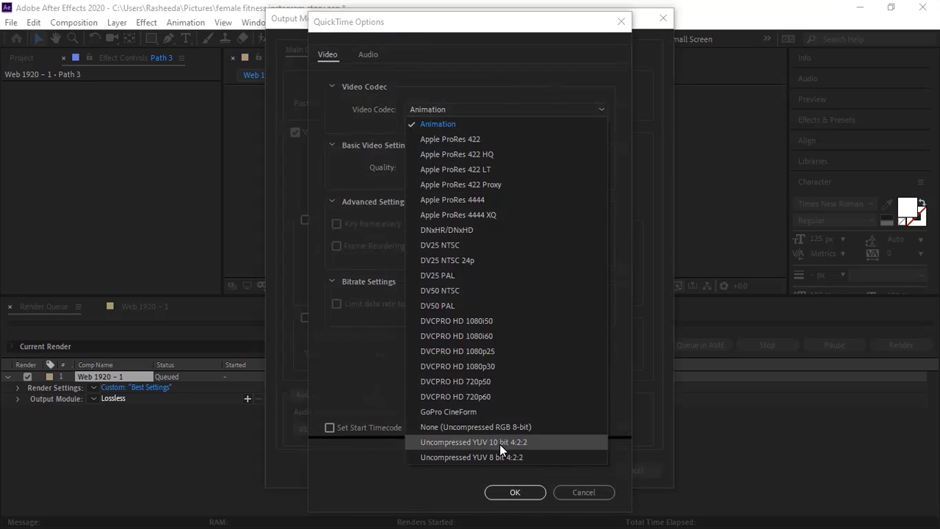
pyautogui.click(470, 101)
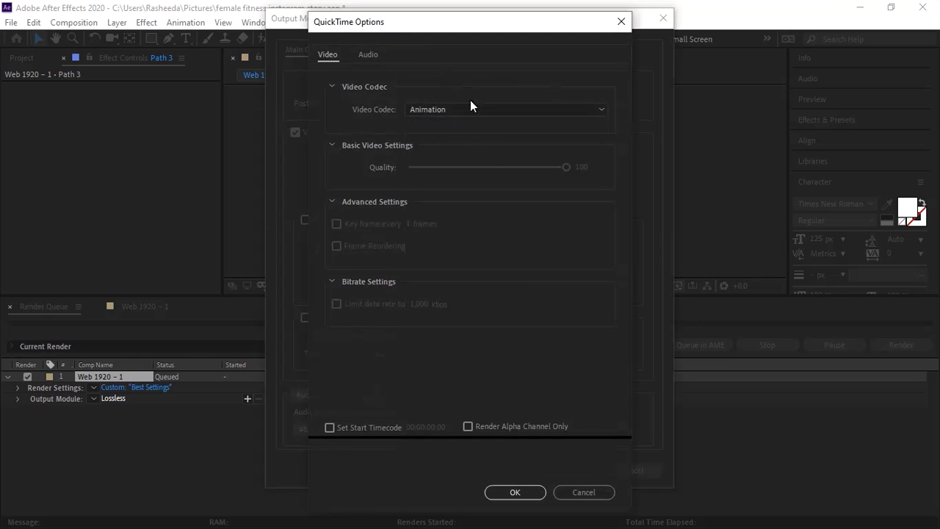
pyautogui.click(514, 494)
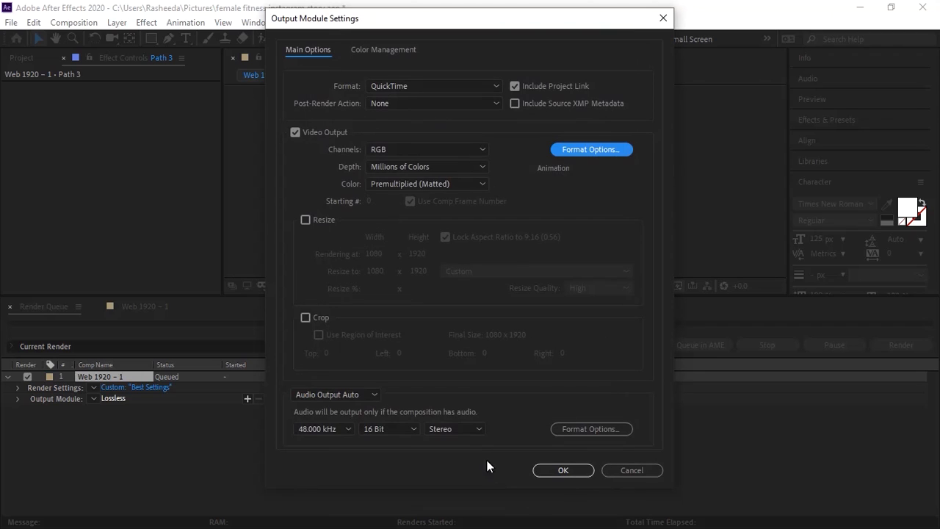
pyautogui.click(563, 470)
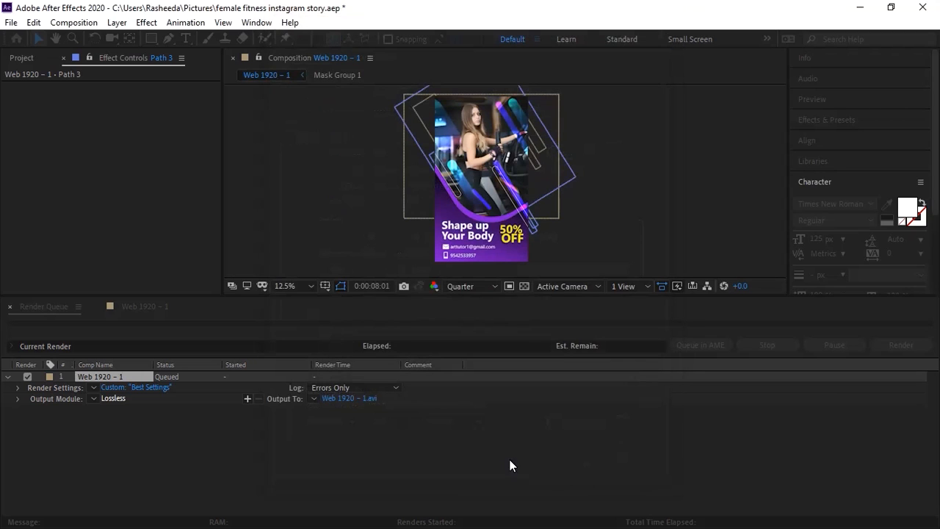
# Step: Output the render to instagramstory.mov in the Pictures folder and start rendering
pyautogui.click(369, 399)
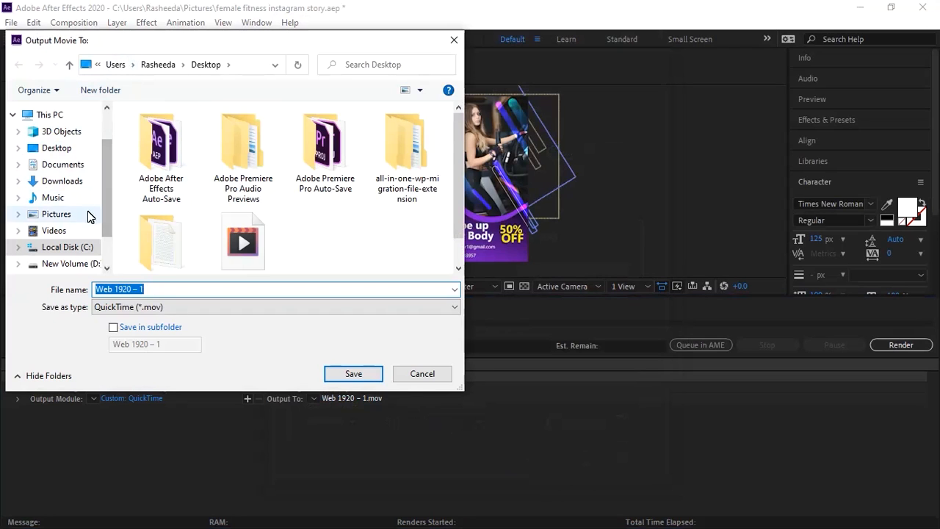
pyautogui.click(78, 219)
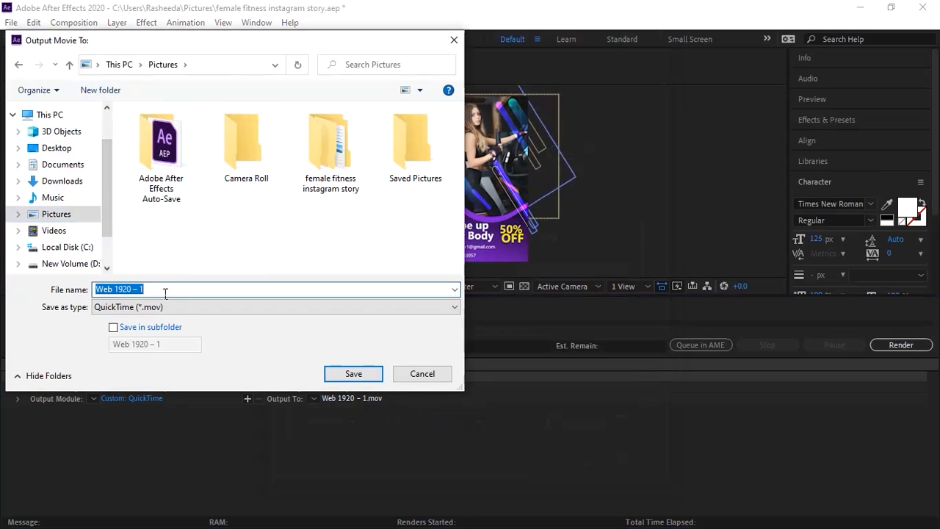
pyautogui.write('i')
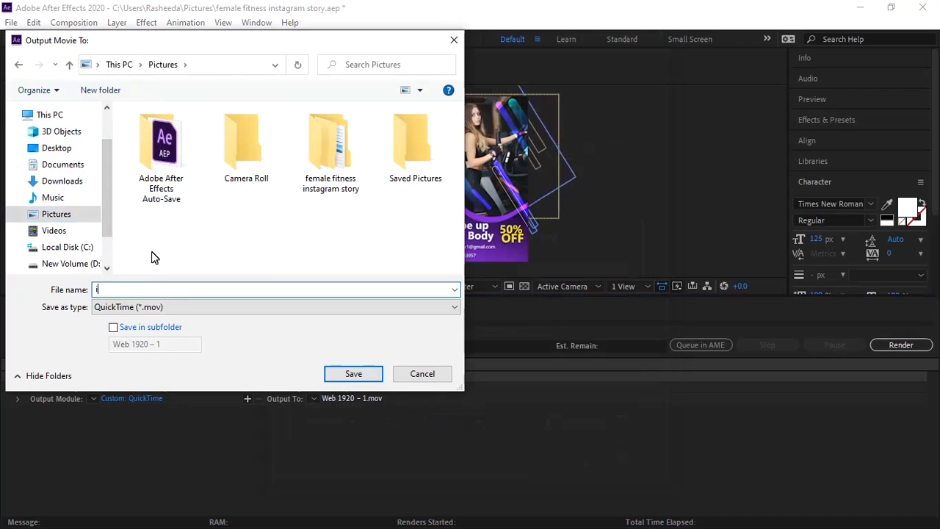
pyautogui.write('nstagramstory')
pyautogui.press('Return')
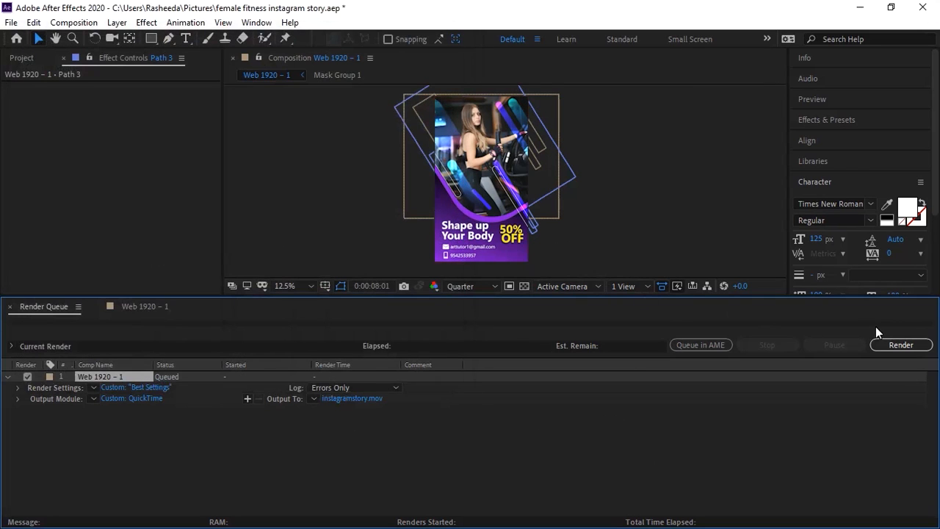
pyautogui.click(891, 345)
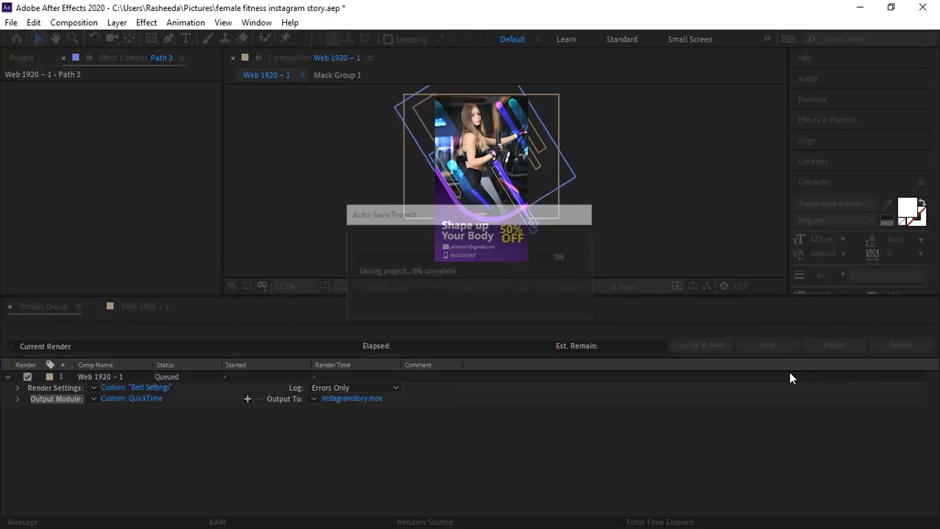